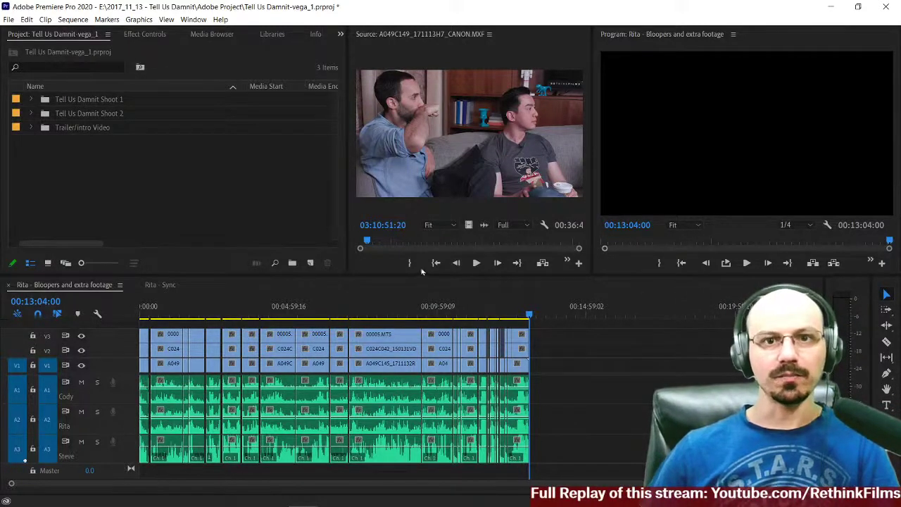
Step: Close both open sequences so the timeline is empty
{"action": "left_click", "coordinate": [380, 307]}
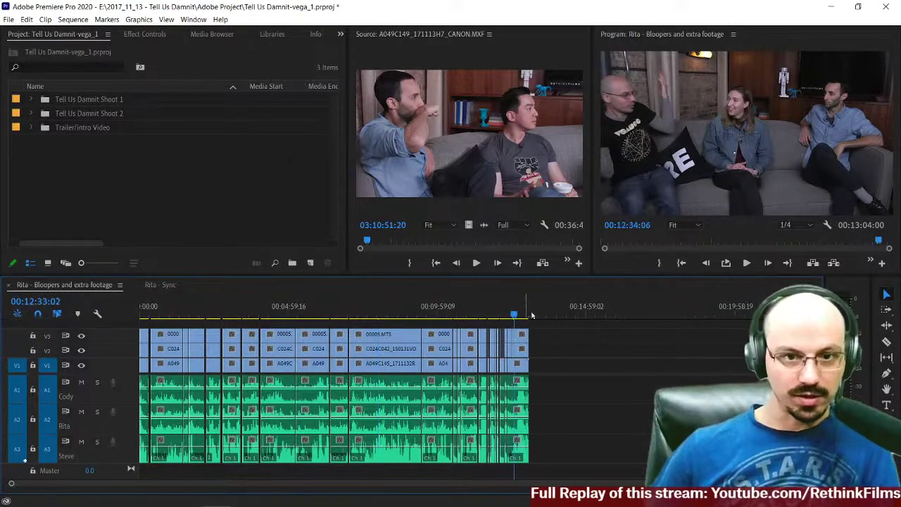
{"action": "left_click", "coordinate": [540, 312]}
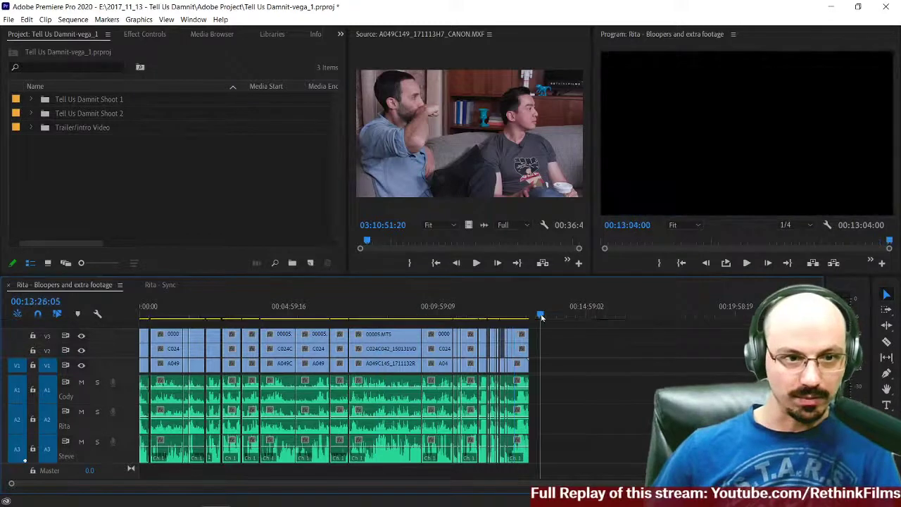
{"action": "left_click", "coordinate": [9, 285]}
{"action": "left_click", "coordinate": [9, 285]}
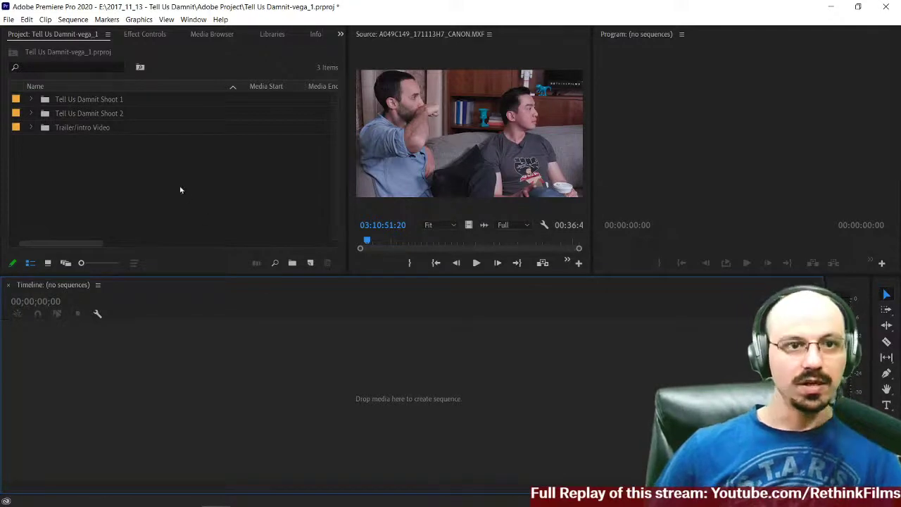
Step: Create a sequence named Johnny Sync Timeline in the Sequences bin of Tell Us Damnit Shoot 1, using the DV NTSC Standard 48kHz preset
{"action": "left_click", "coordinate": [122, 205]}
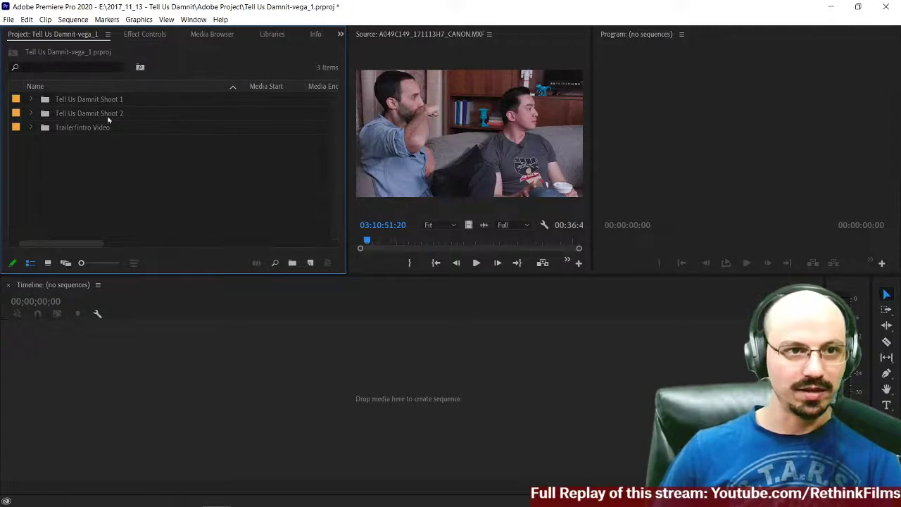
{"action": "left_click", "coordinate": [31, 99]}
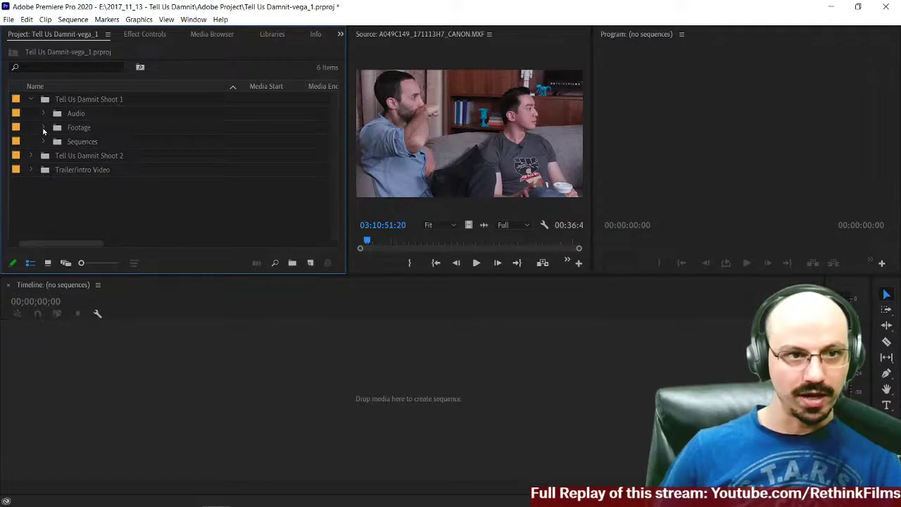
{"action": "left_click", "coordinate": [44, 143]}
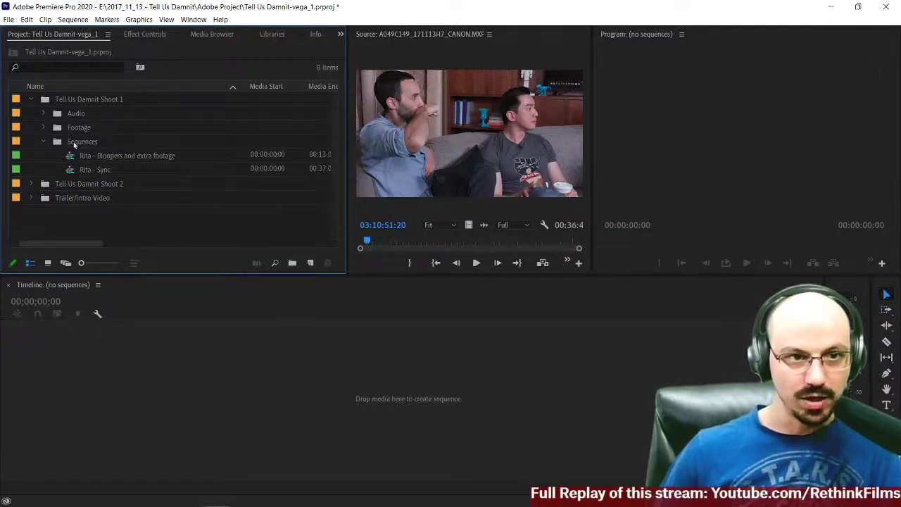
{"action": "left_click", "coordinate": [74, 144]}
{"action": "right_click", "coordinate": [77, 146]}
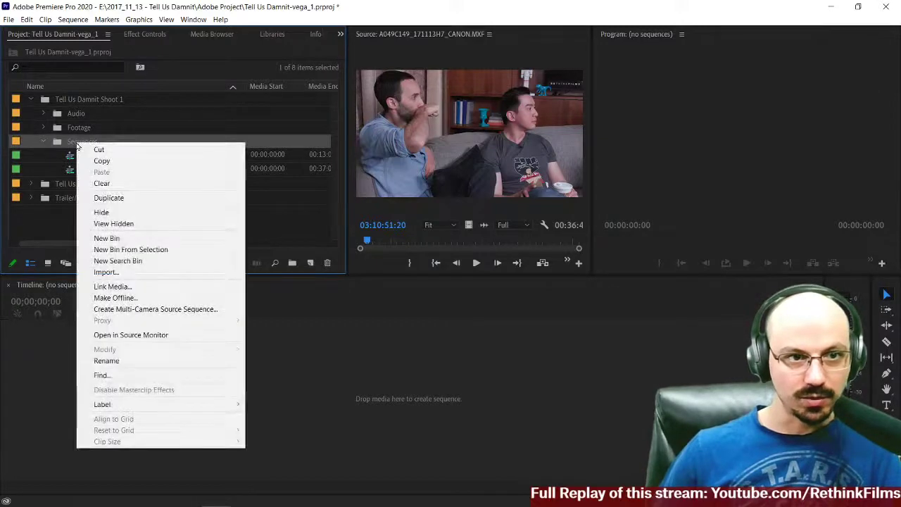
{"action": "left_click", "coordinate": [77, 145]}
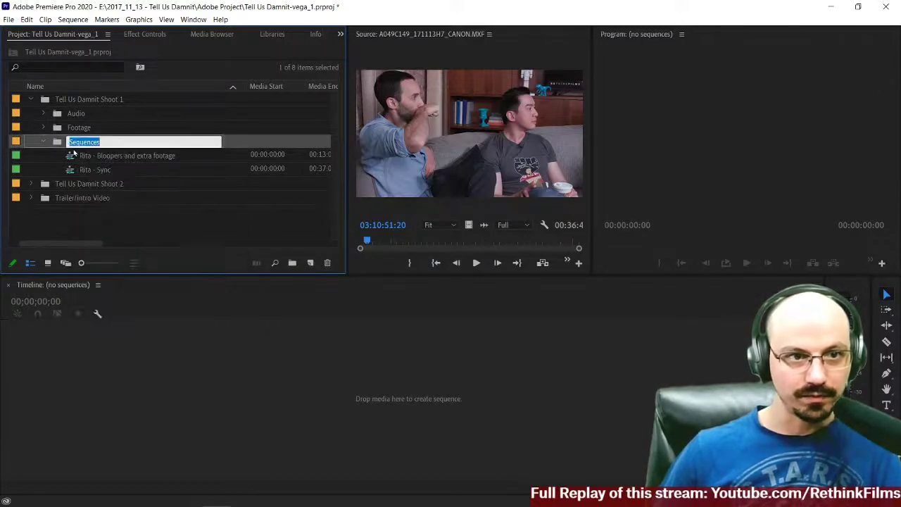
{"action": "left_click", "coordinate": [309, 263]}
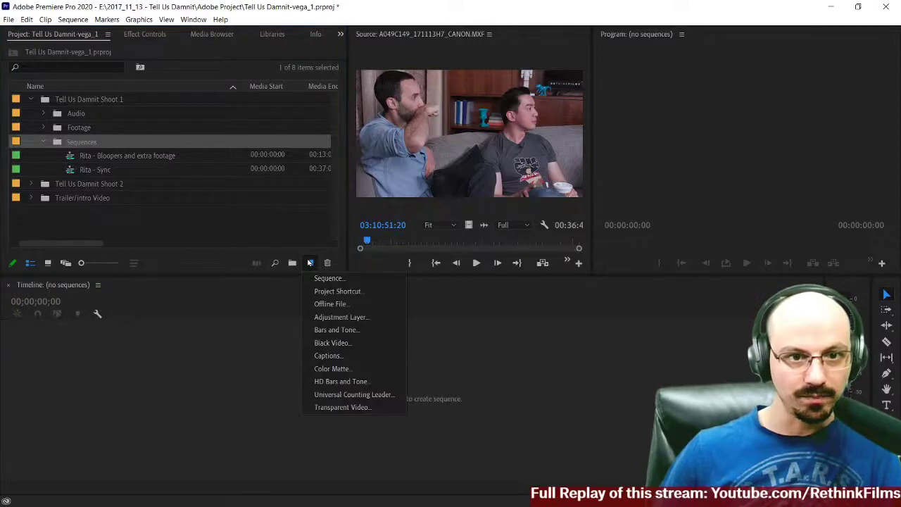
{"action": "left_click", "coordinate": [327, 278]}
{"action": "left_click", "coordinate": [392, 425]}
{"action": "key", "text": "ctrl+a"}
{"action": "type", "text": "Johnny Sync Timeline"}
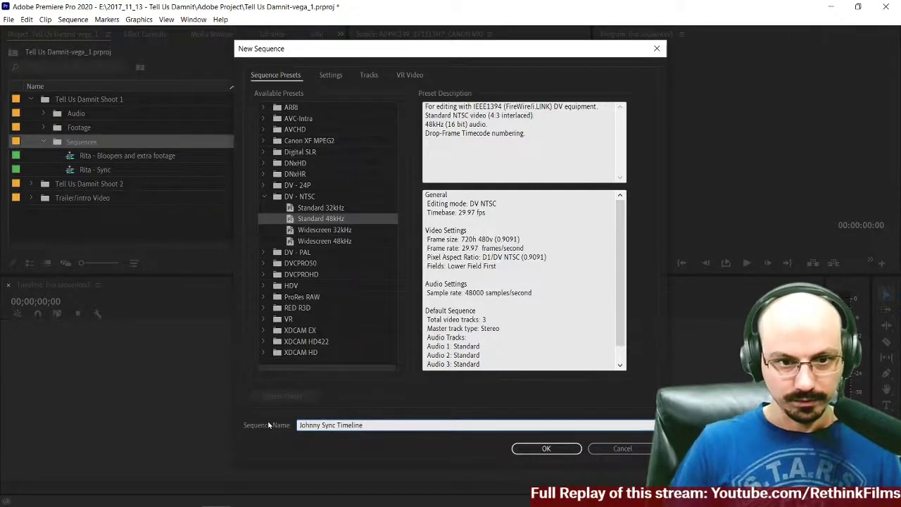
{"action": "key", "text": "Return"}
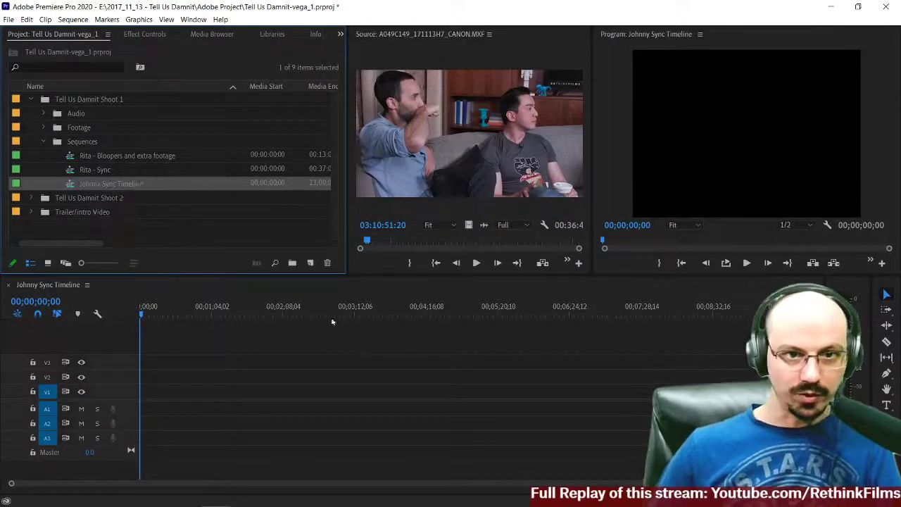
Step: Expand Footage down to Cam A's CLIPS001 bin and preview clips C024C043 and C024C044 in the Source monitor
{"action": "left_click", "coordinate": [44, 128]}
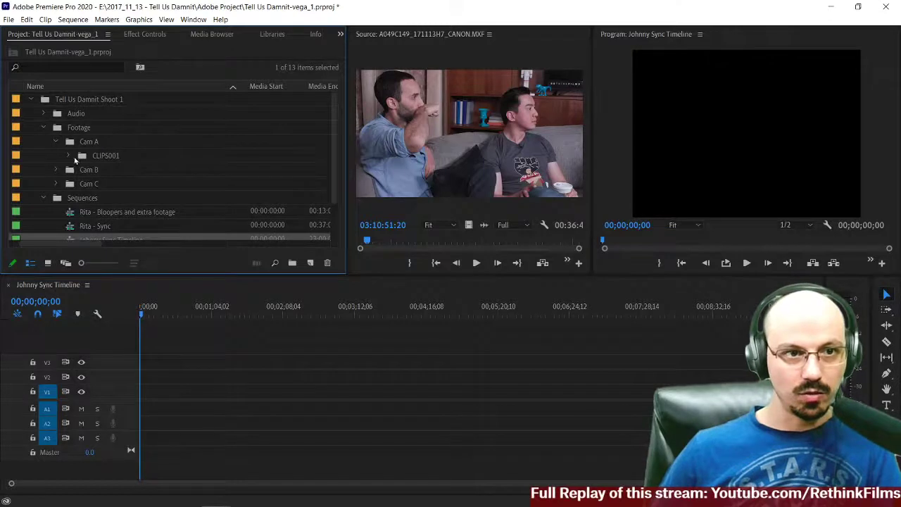
{"action": "left_click", "coordinate": [69, 155]}
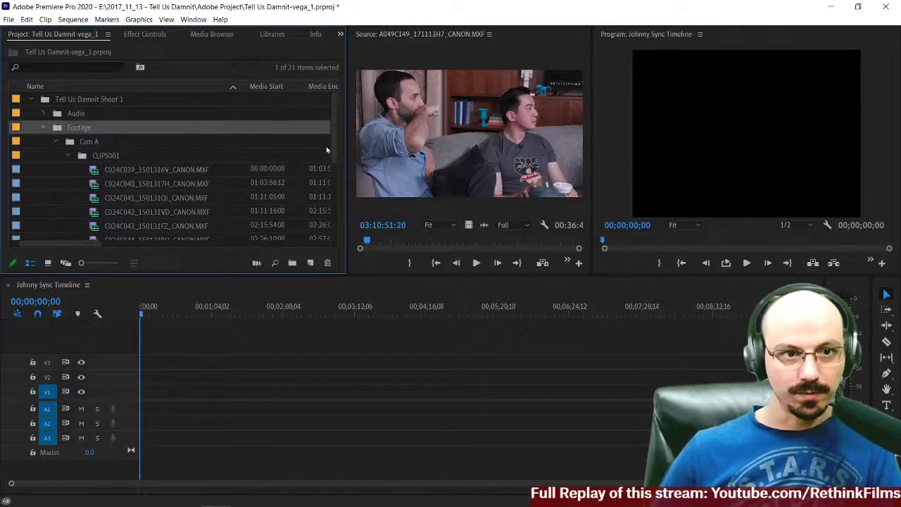
{"action": "scroll", "coordinate": [328, 155], "scroll_direction": "down", "scroll_amount": 2}
{"action": "scroll", "coordinate": [327, 162], "scroll_direction": "up", "scroll_amount": 1}
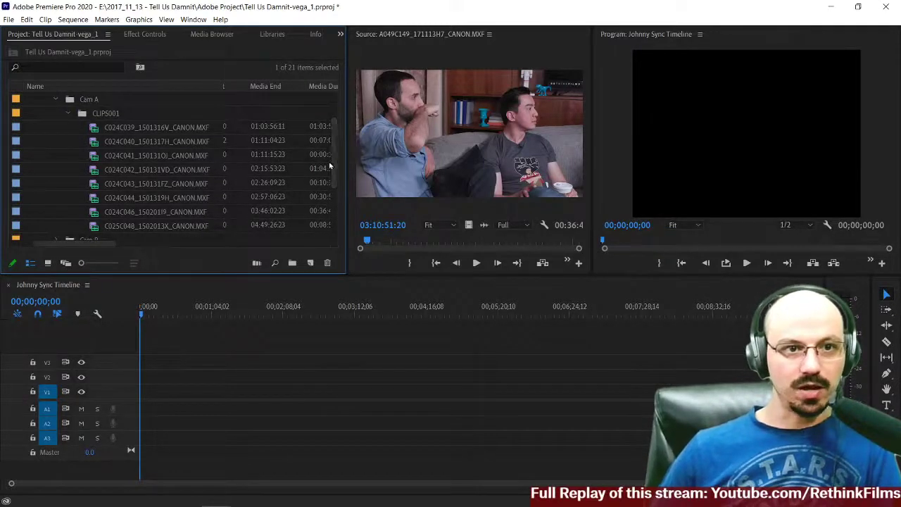
{"action": "double_click", "coordinate": [95, 184]}
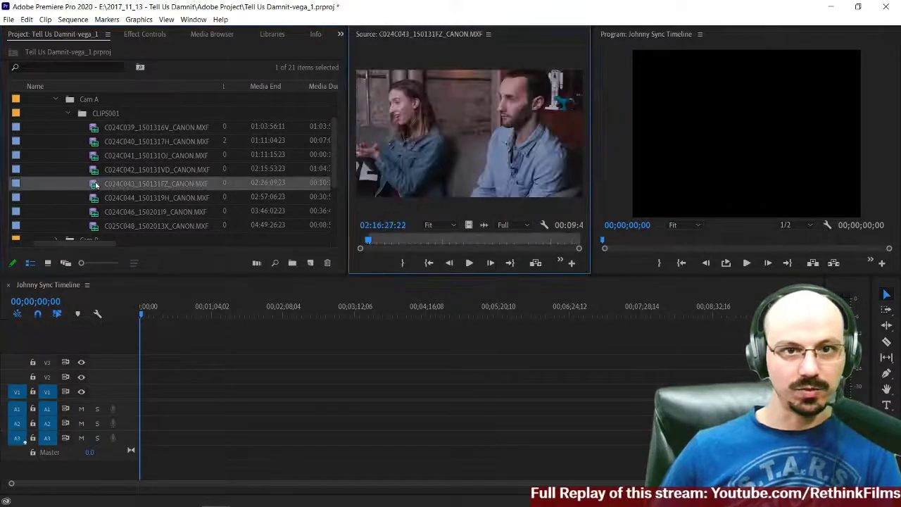
{"action": "double_click", "coordinate": [93, 198]}
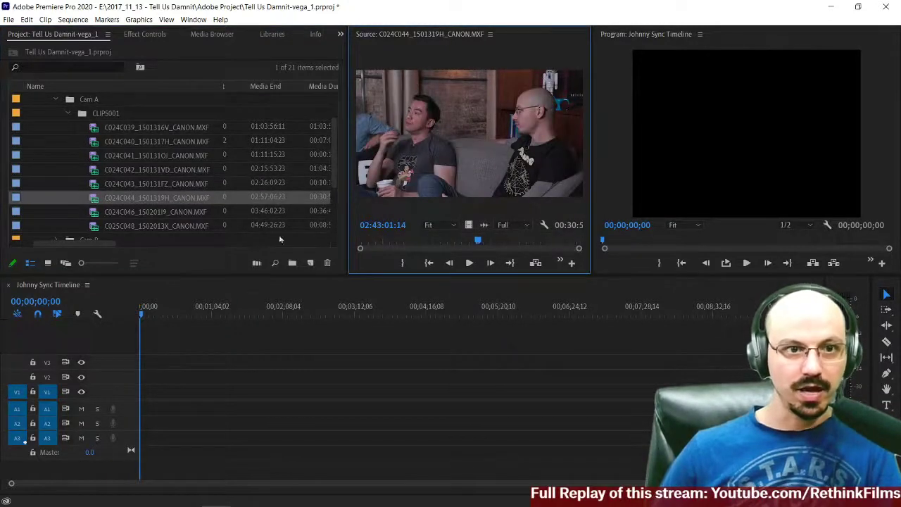
Step: Switch the project to Freeform view and browse the clip thumbnails in Shoot 1's Footage, Cam A, CLIPS001 bin
{"action": "left_click", "coordinate": [48, 262]}
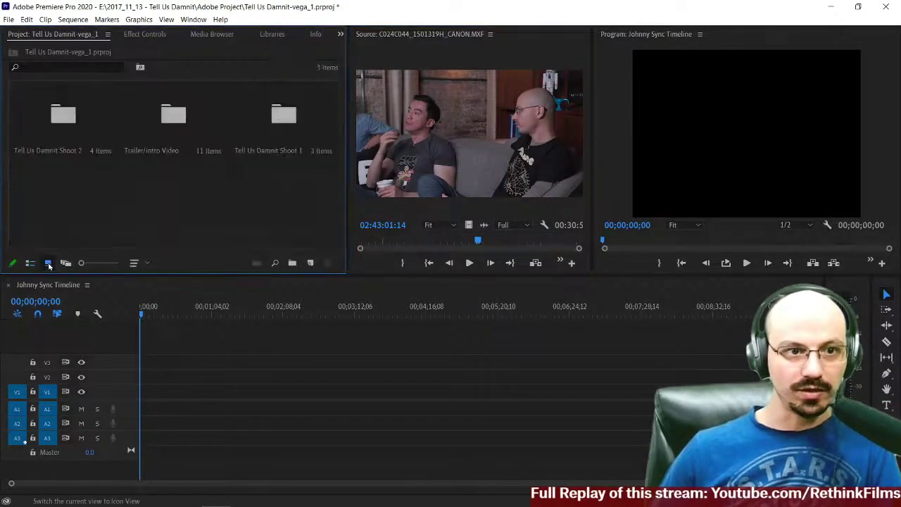
{"action": "left_click", "coordinate": [64, 263]}
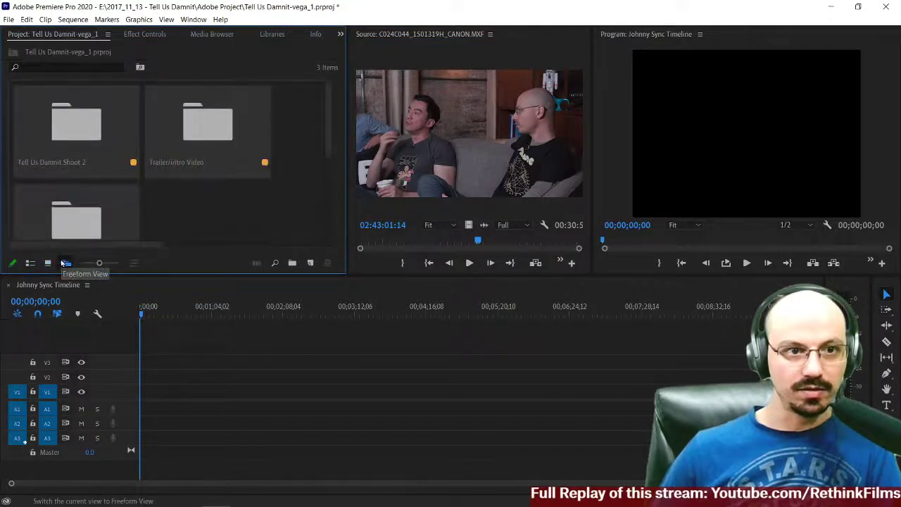
{"action": "scroll", "coordinate": [206, 218], "scroll_direction": "down", "scroll_amount": 1}
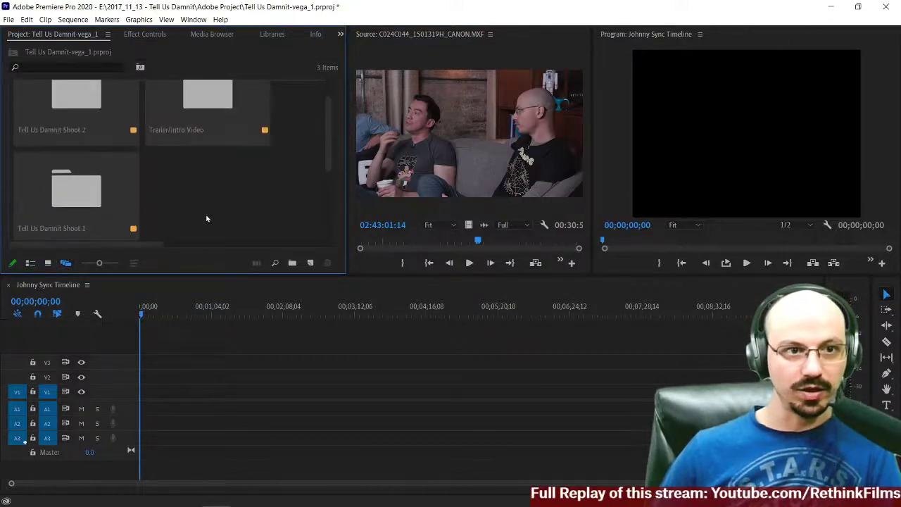
{"action": "left_click", "coordinate": [83, 205]}
{"action": "double_click", "coordinate": [83, 205]}
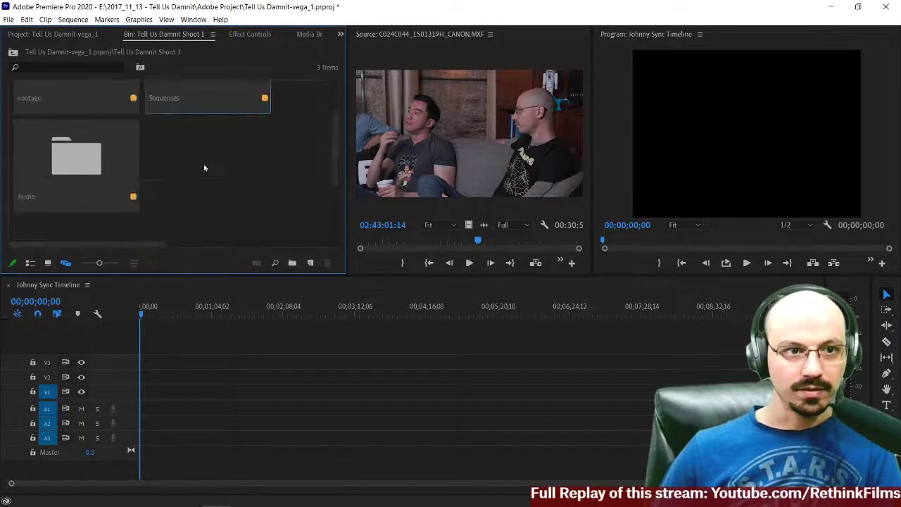
{"action": "double_click", "coordinate": [80, 110]}
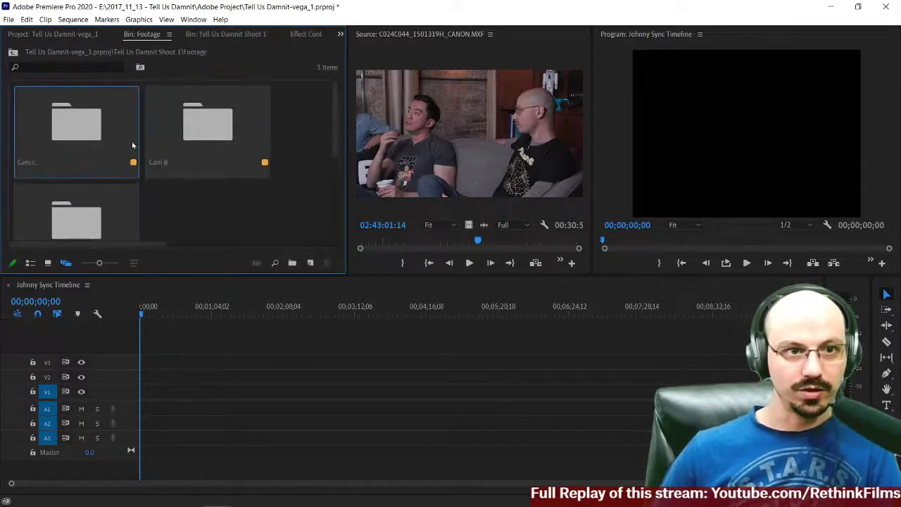
{"action": "double_click", "coordinate": [208, 122]}
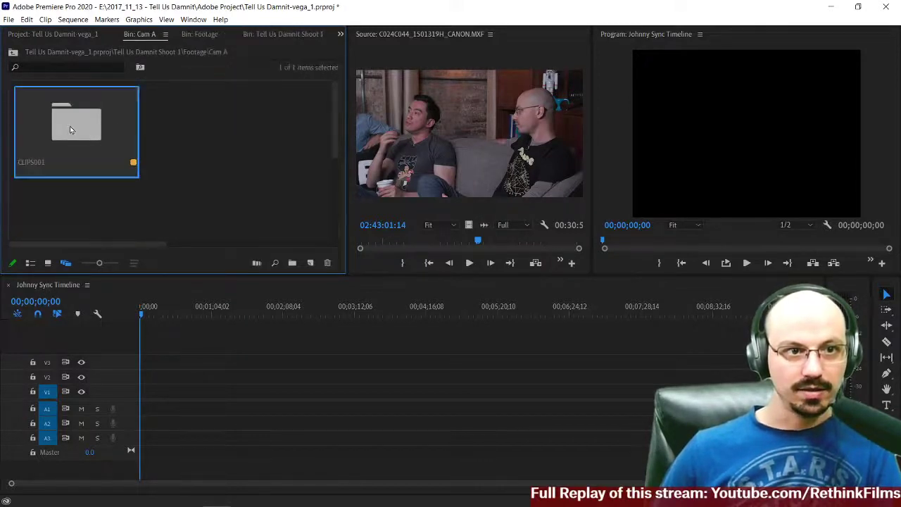
{"action": "double_click", "coordinate": [70, 129]}
{"action": "scroll", "coordinate": [320, 143], "scroll_direction": "down", "scroll_amount": 5}
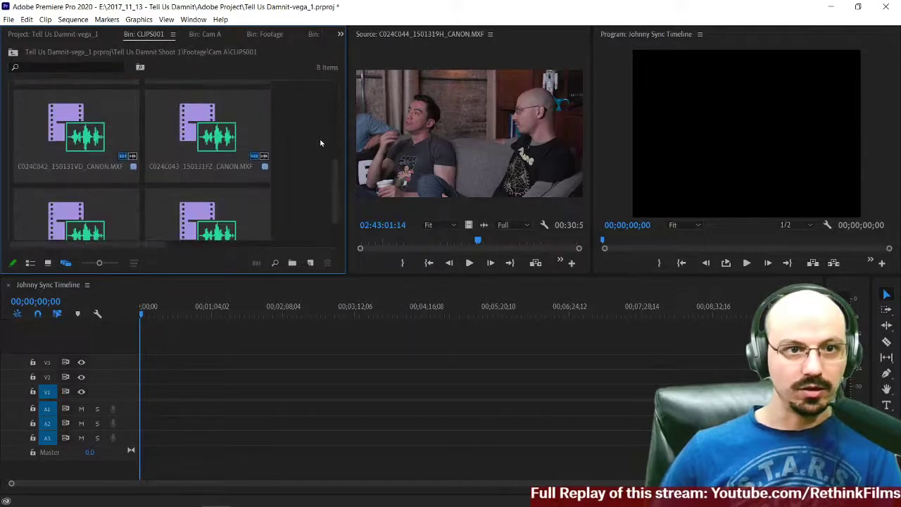
{"action": "scroll", "coordinate": [318, 149], "scroll_direction": "up", "scroll_amount": 5}
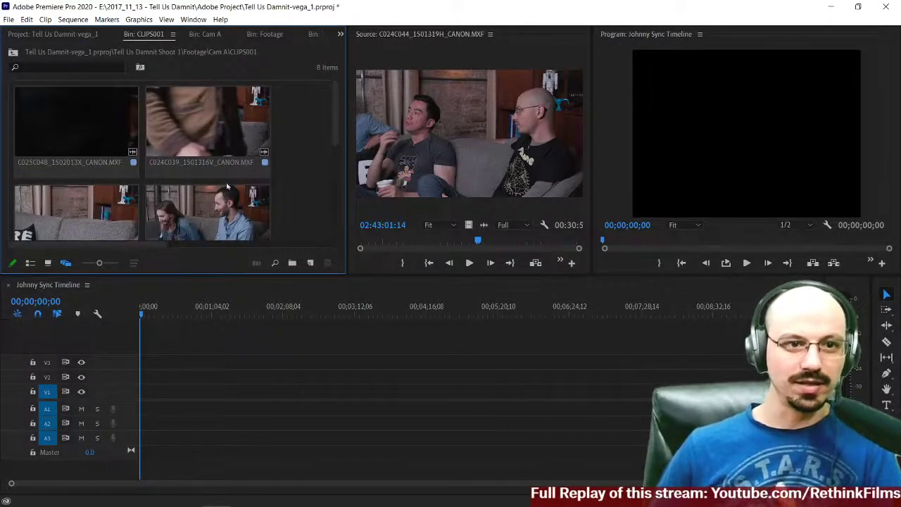
Step: Set the CLIPS001 bin to List view, close it, and return the main project to List view
{"action": "left_click", "coordinate": [30, 262]}
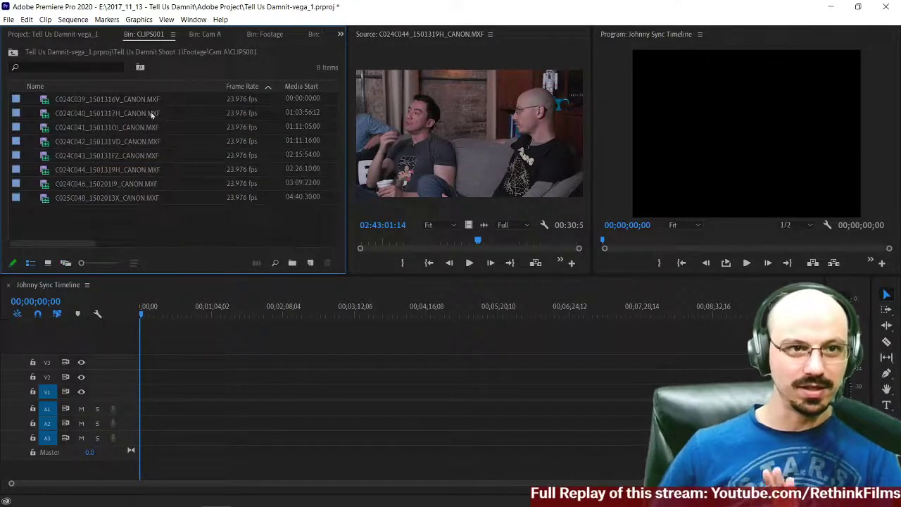
{"action": "left_click", "coordinate": [172, 34]}
{"action": "left_click", "coordinate": [195, 40]}
{"action": "left_click", "coordinate": [71, 35]}
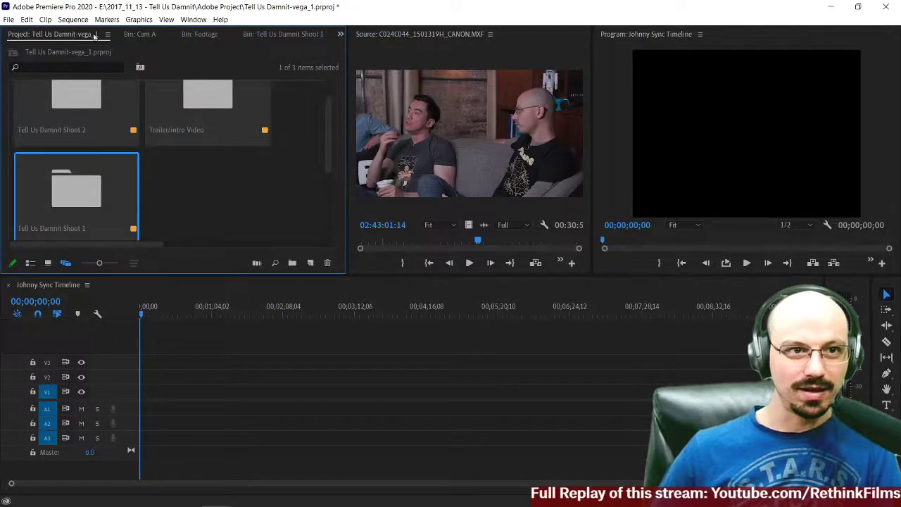
{"action": "left_click", "coordinate": [30, 263]}
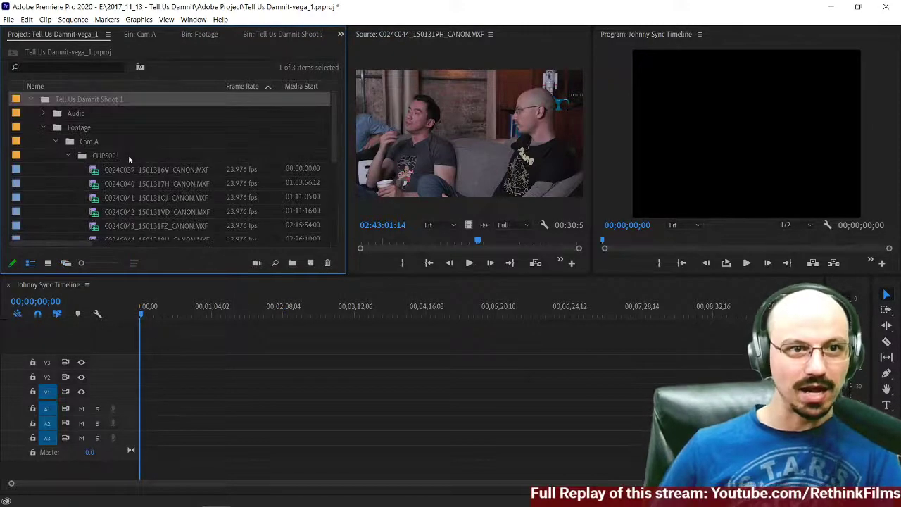
Step: Compare Cam A clips C024C043 and C024C044 by loading them alternately in the Source monitor
{"action": "scroll", "coordinate": [128, 156], "scroll_direction": "down", "scroll_amount": 3}
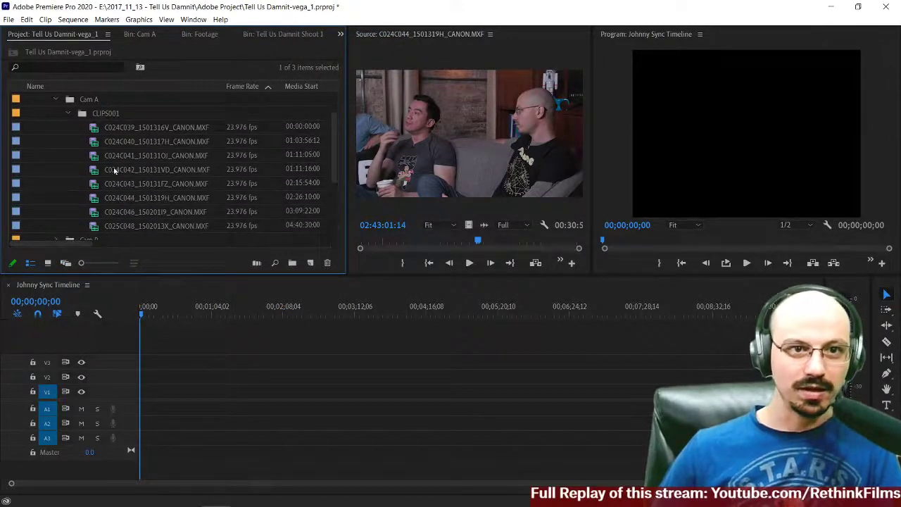
{"action": "double_click", "coordinate": [93, 185]}
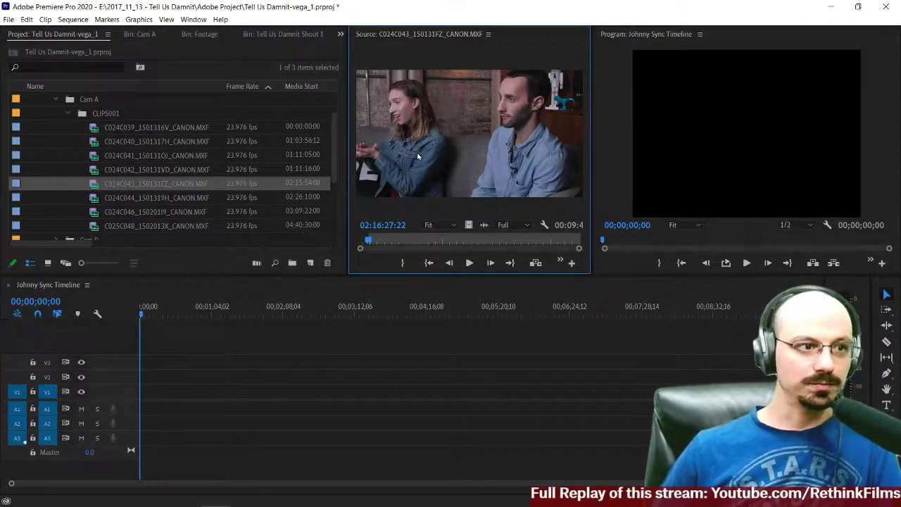
{"action": "scroll", "coordinate": [102, 173], "scroll_direction": "down", "scroll_amount": 2}
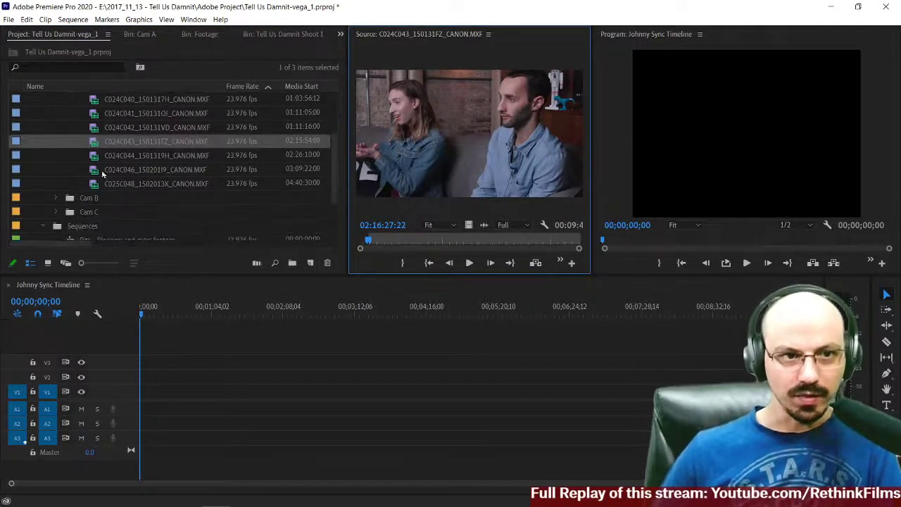
{"action": "double_click", "coordinate": [91, 158]}
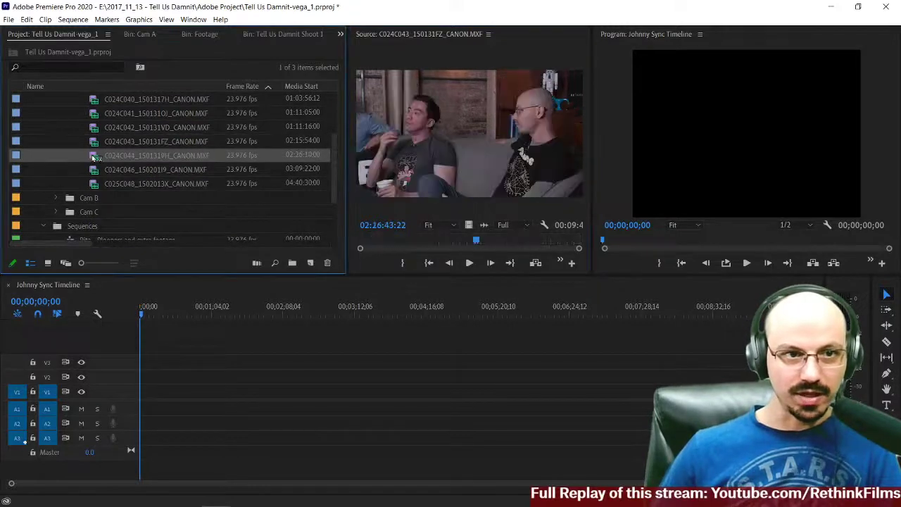
{"action": "scroll", "coordinate": [108, 141], "scroll_direction": "up", "scroll_amount": 2}
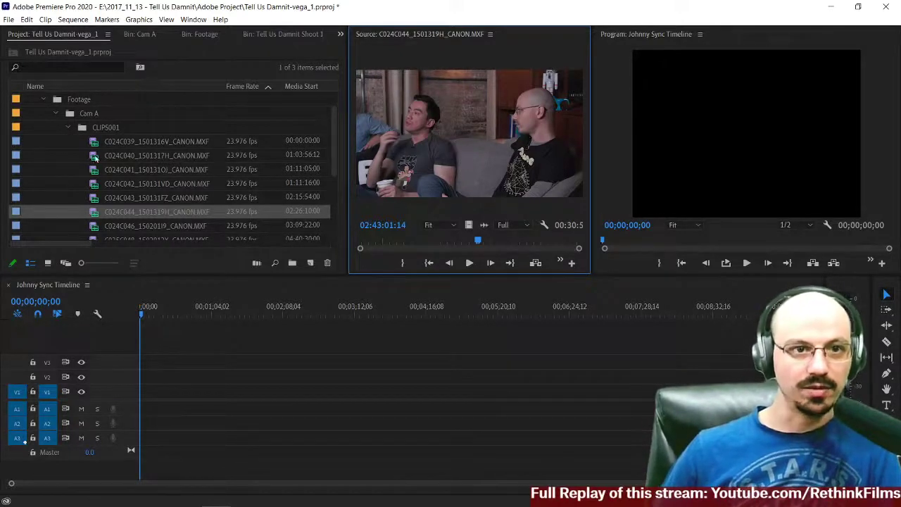
{"action": "scroll", "coordinate": [102, 169], "scroll_direction": "down", "scroll_amount": 7}
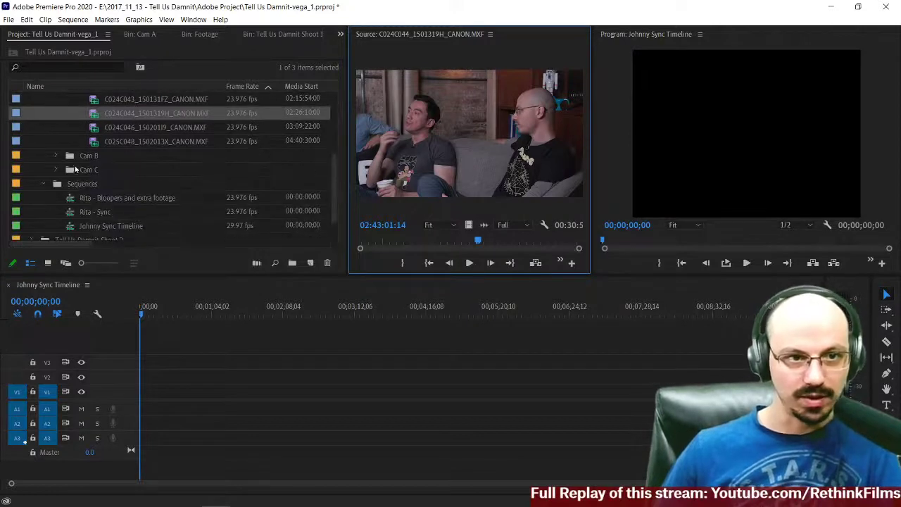
{"action": "double_click", "coordinate": [131, 103]}
{"action": "double_click", "coordinate": [129, 115]}
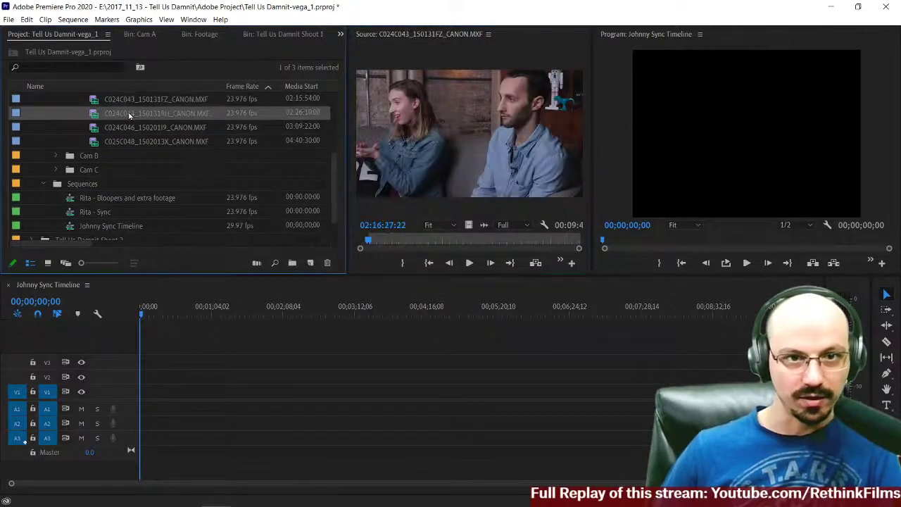
Step: Expand Cam B down to its CLIPS001 bin and compare clips A049C148, A049C147 and A049C146 in the Source monitor
{"action": "scroll", "coordinate": [56, 171], "scroll_direction": "down", "scroll_amount": 1}
{"action": "left_click", "coordinate": [56, 143]}
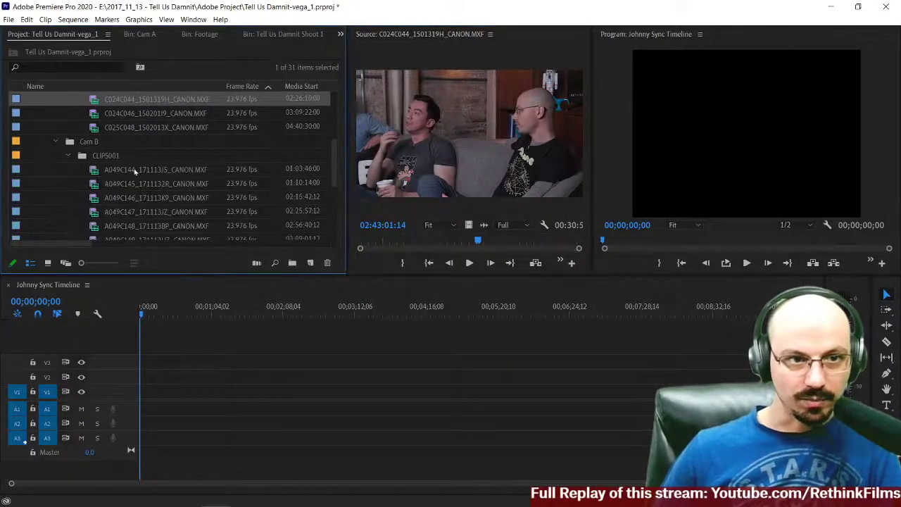
{"action": "scroll", "coordinate": [125, 177], "scroll_direction": "down", "scroll_amount": 5}
{"action": "scroll", "coordinate": [123, 184], "scroll_direction": "up", "scroll_amount": 3}
{"action": "scroll", "coordinate": [122, 184], "scroll_direction": "down", "scroll_amount": 3}
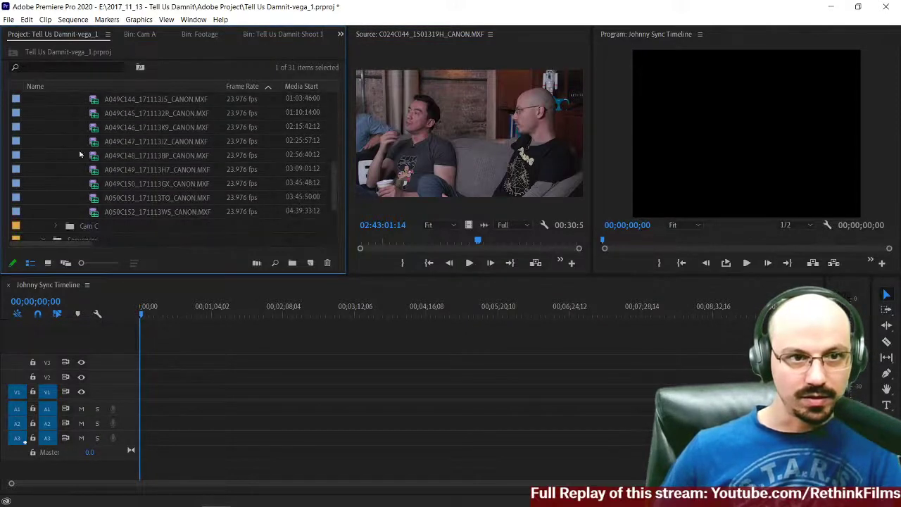
{"action": "double_click", "coordinate": [92, 155]}
{"action": "double_click", "coordinate": [91, 143]}
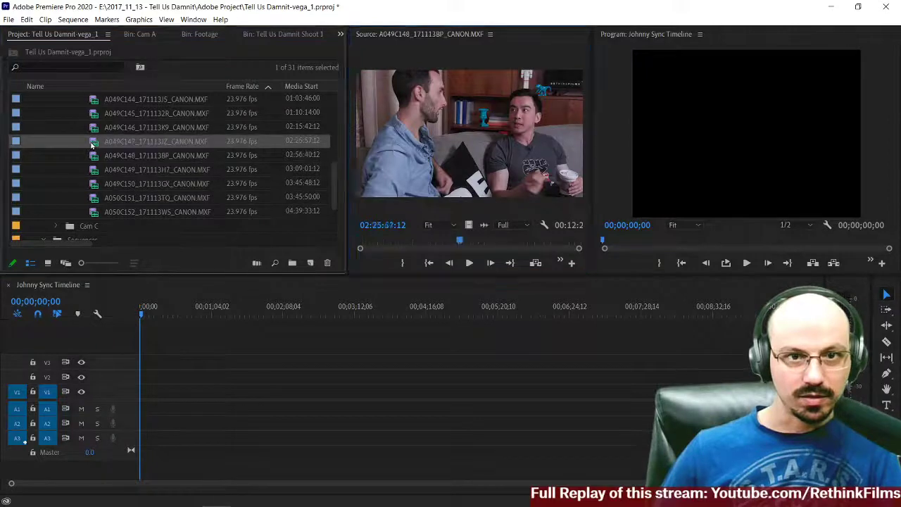
{"action": "double_click", "coordinate": [95, 130]}
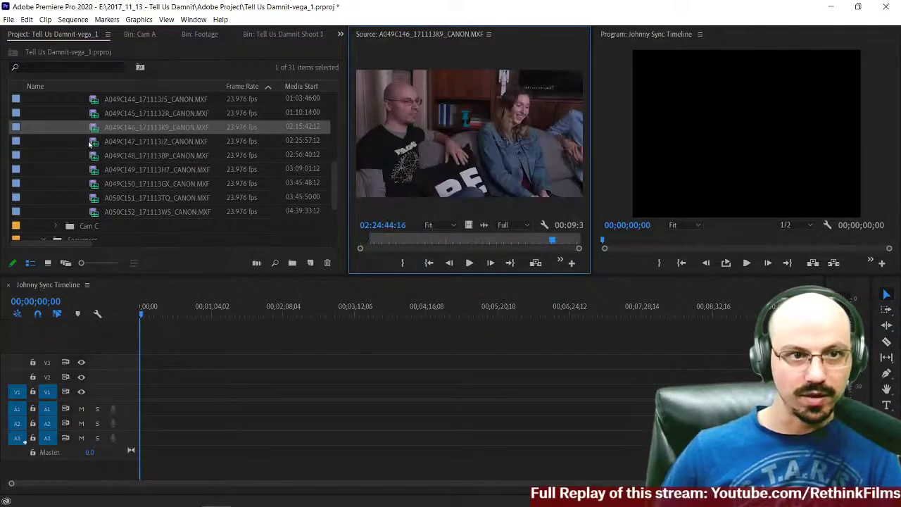
{"action": "double_click", "coordinate": [90, 142]}
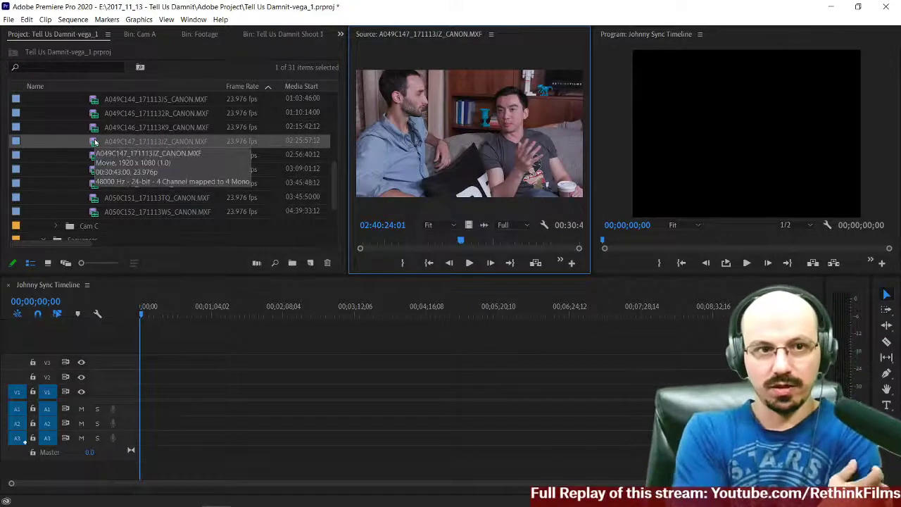
Step: Expand the Cam C bin, check its CONTENTS bin and collapse it, and expand the STREAM bin to list the MTS clips
{"action": "scroll", "coordinate": [81, 143], "scroll_direction": "up", "scroll_amount": 3}
{"action": "scroll", "coordinate": [80, 143], "scroll_direction": "down", "scroll_amount": 5}
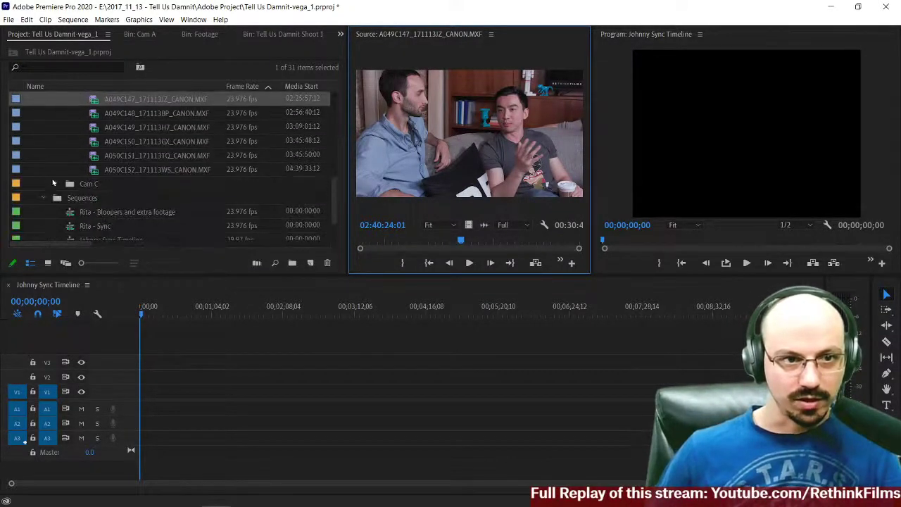
{"action": "left_click", "coordinate": [55, 183]}
{"action": "left_click", "coordinate": [55, 183]}
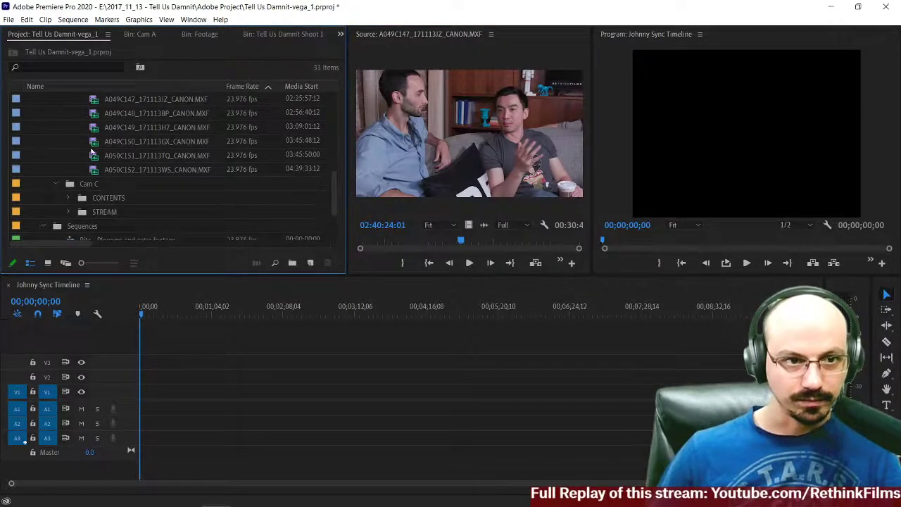
{"action": "scroll", "coordinate": [91, 150], "scroll_direction": "down", "scroll_amount": 1}
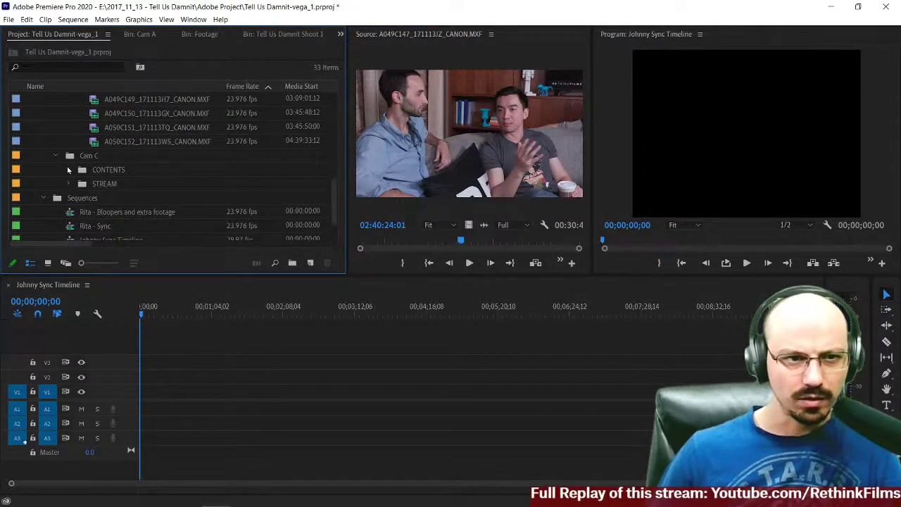
{"action": "left_click", "coordinate": [67, 170]}
{"action": "scroll", "coordinate": [121, 148], "scroll_direction": "down", "scroll_amount": 1}
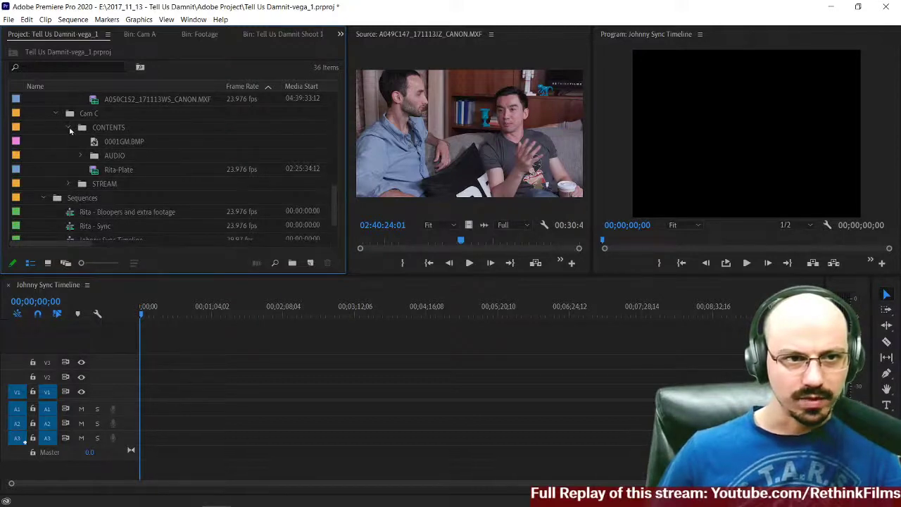
{"action": "left_click", "coordinate": [69, 129]}
{"action": "left_click", "coordinate": [67, 141]}
{"action": "scroll", "coordinate": [97, 164], "scroll_direction": "down", "scroll_amount": 2}
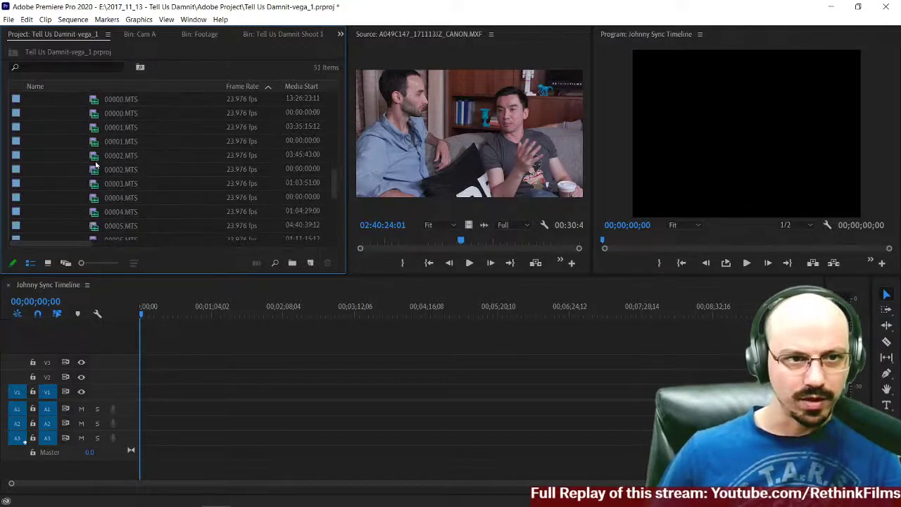
Step: Preview Cam C clips 00009.MTS and 00010.MTS in the Source monitor and rewind 00010.MTS to its first frame
{"action": "scroll", "coordinate": [97, 164], "scroll_direction": "down", "scroll_amount": 1}
{"action": "double_click", "coordinate": [96, 158]}
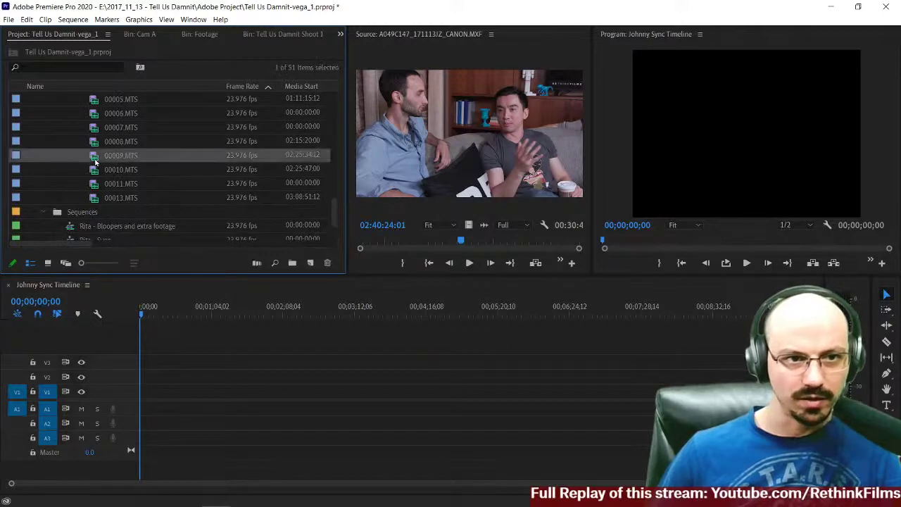
{"action": "double_click", "coordinate": [105, 170]}
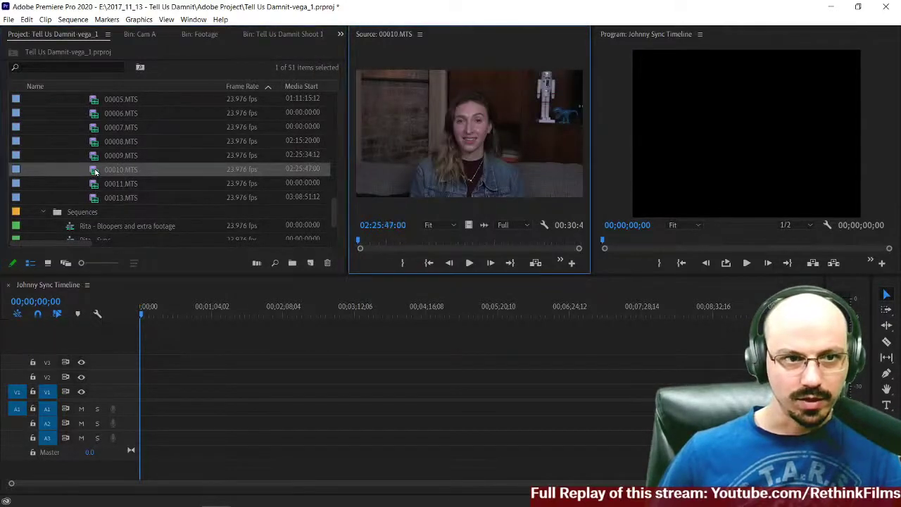
{"action": "left_click_drag", "start_coordinate": [454, 242], "coordinate": [330, 230]}
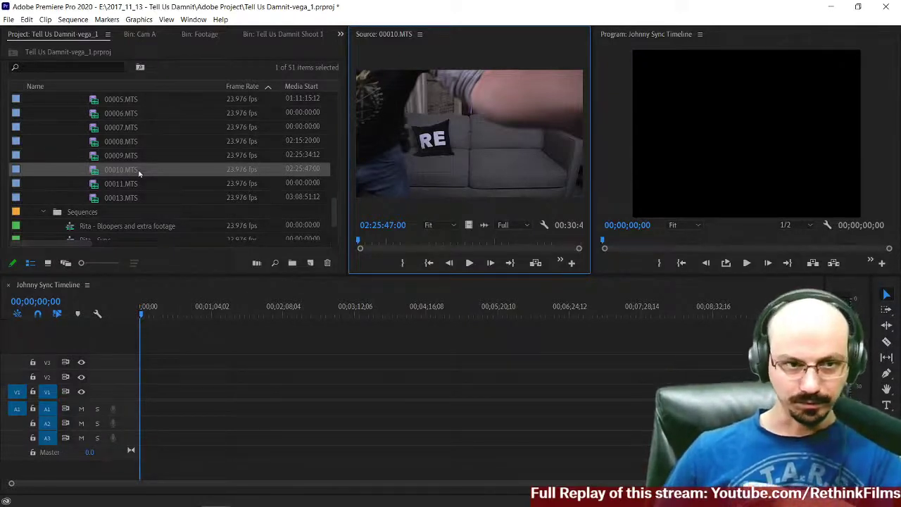
Step: Examine the media start, in/out point and audio info columns of the Cam A and Cam B clips
{"action": "scroll", "coordinate": [174, 182], "scroll_direction": "up", "scroll_amount": 5}
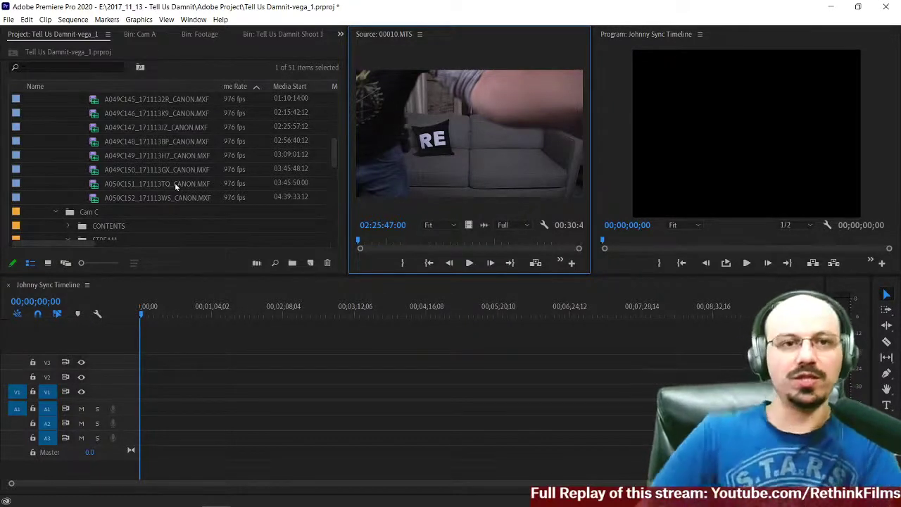
{"action": "scroll", "coordinate": [176, 185], "scroll_direction": "right", "scroll_amount": 1}
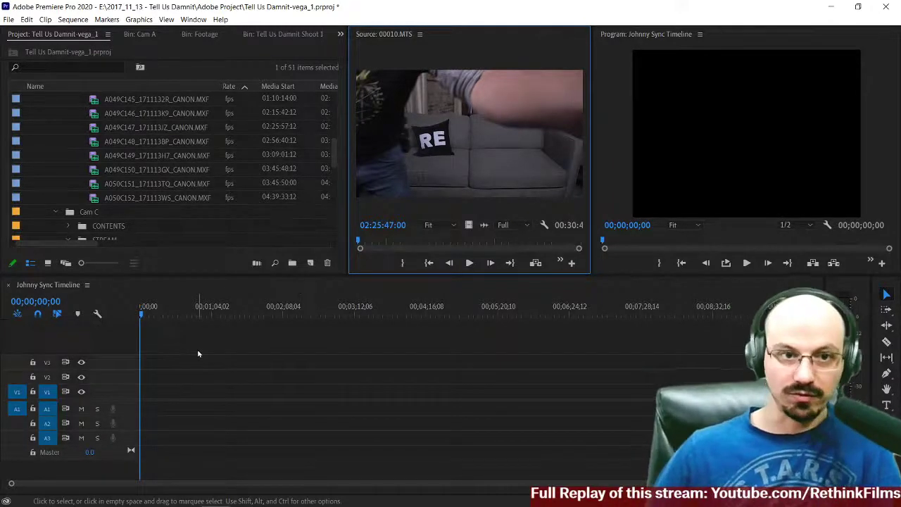
{"action": "scroll", "coordinate": [164, 186], "scroll_direction": "up", "scroll_amount": 3}
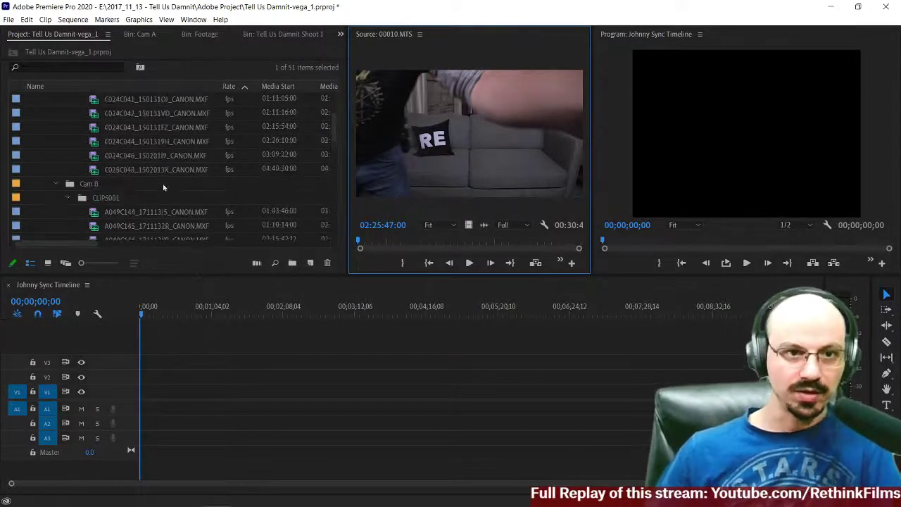
{"action": "scroll", "coordinate": [241, 172], "scroll_direction": "right", "scroll_amount": 3}
{"action": "scroll", "coordinate": [243, 174], "scroll_direction": "right", "scroll_amount": 5}
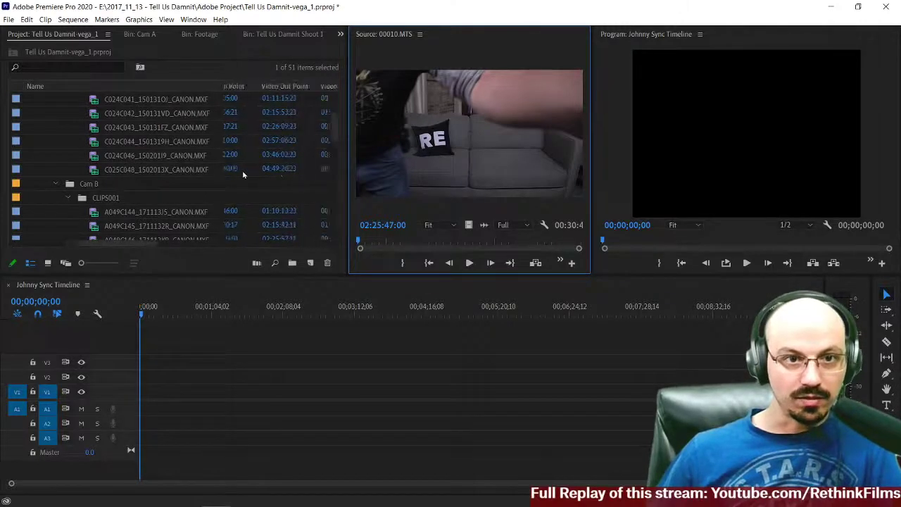
{"action": "scroll", "coordinate": [242, 171], "scroll_direction": "left", "scroll_amount": 8}
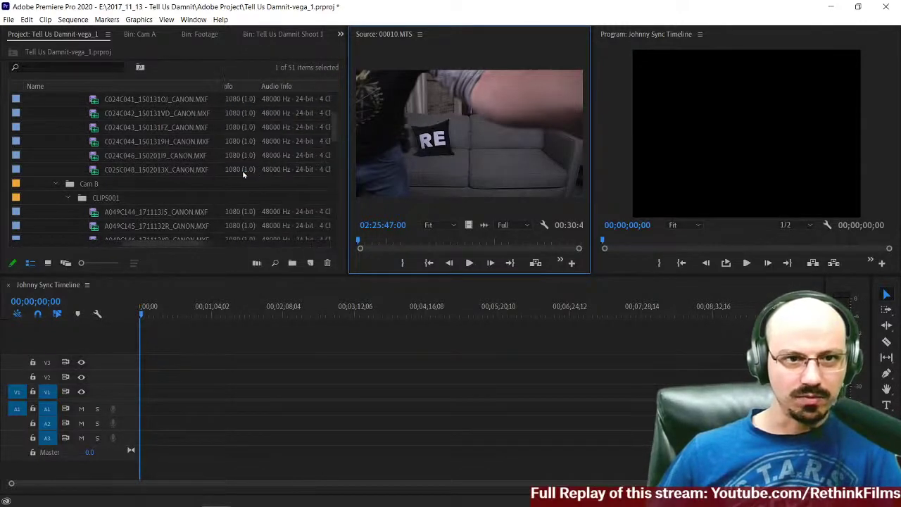
{"action": "scroll", "coordinate": [172, 188], "scroll_direction": "up", "scroll_amount": 3}
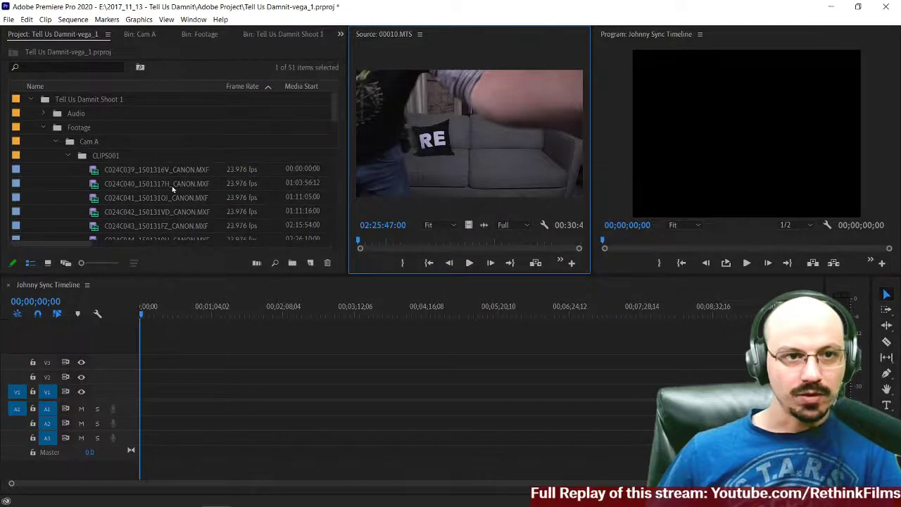
{"action": "scroll", "coordinate": [150, 182], "scroll_direction": "down", "scroll_amount": 1}
{"action": "scroll", "coordinate": [150, 182], "scroll_direction": "up", "scroll_amount": 1}
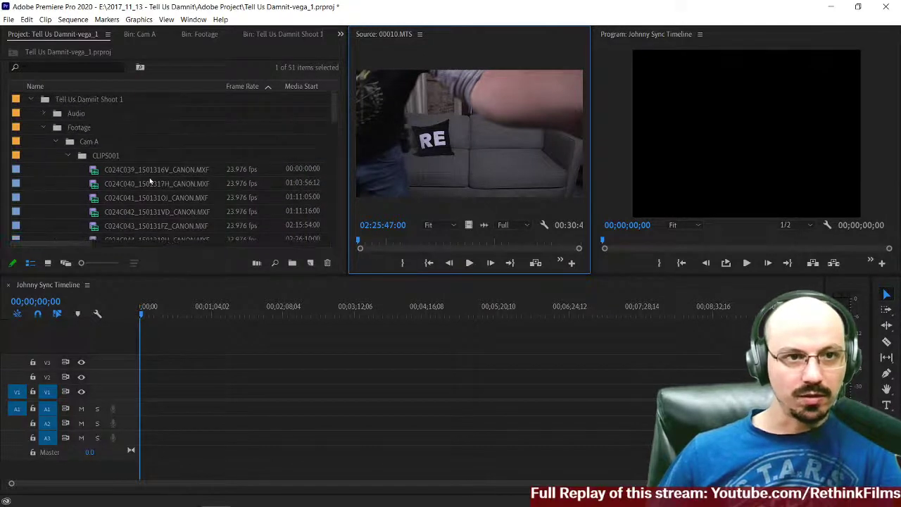
Step: Place Cam A clip C024C044 at the start of V1 in Johnny Sync Timeline, changing the sequence settings to match the clip
{"action": "scroll", "coordinate": [150, 182], "scroll_direction": "down", "scroll_amount": 1}
{"action": "double_click", "coordinate": [91, 183]}
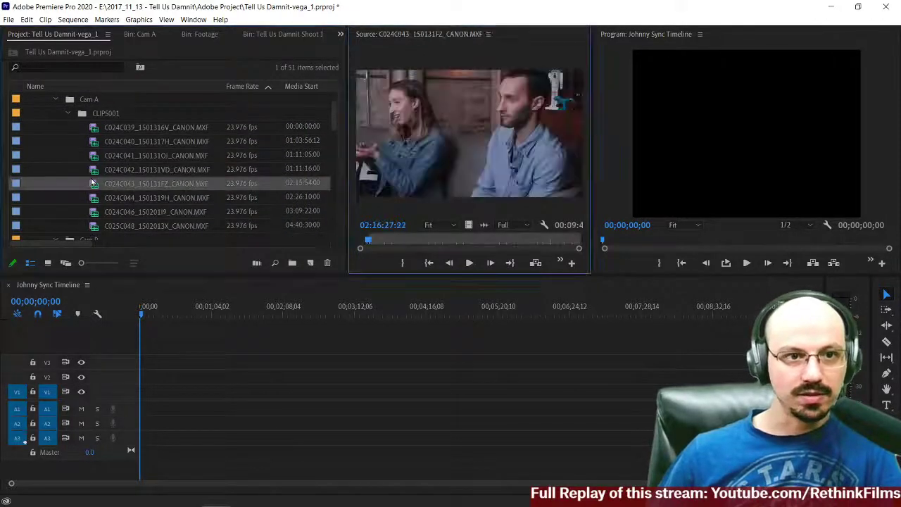
{"action": "double_click", "coordinate": [95, 197]}
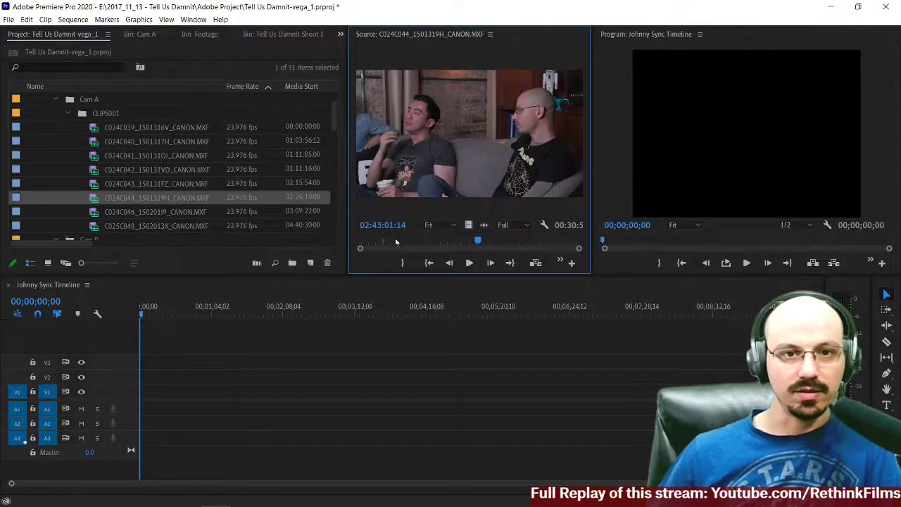
{"action": "left_click_drag", "start_coordinate": [396, 241], "coordinate": [339, 238]}
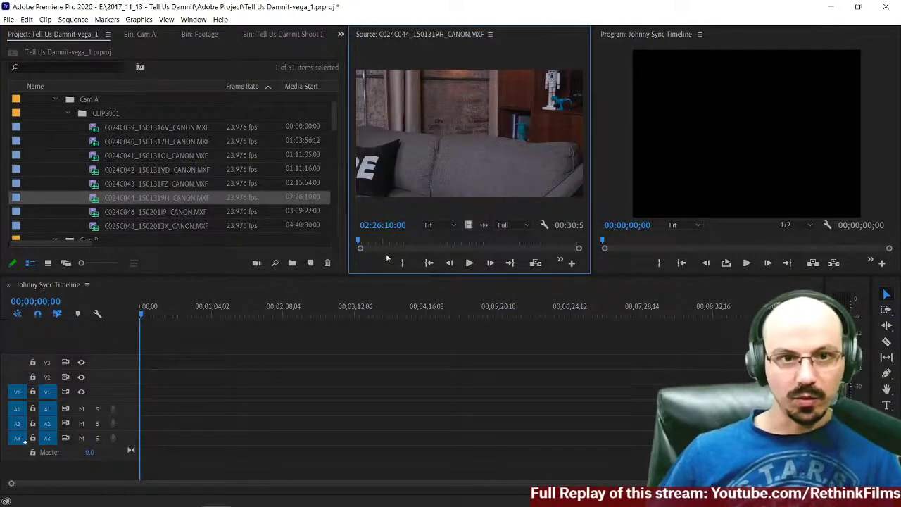
{"action": "left_click_drag", "start_coordinate": [438, 160], "coordinate": [134, 397]}
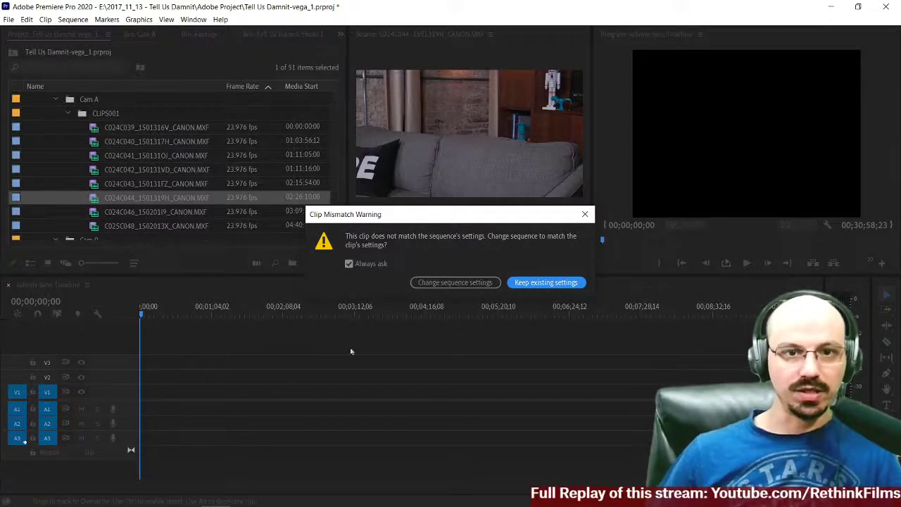
{"action": "left_click", "coordinate": [436, 284]}
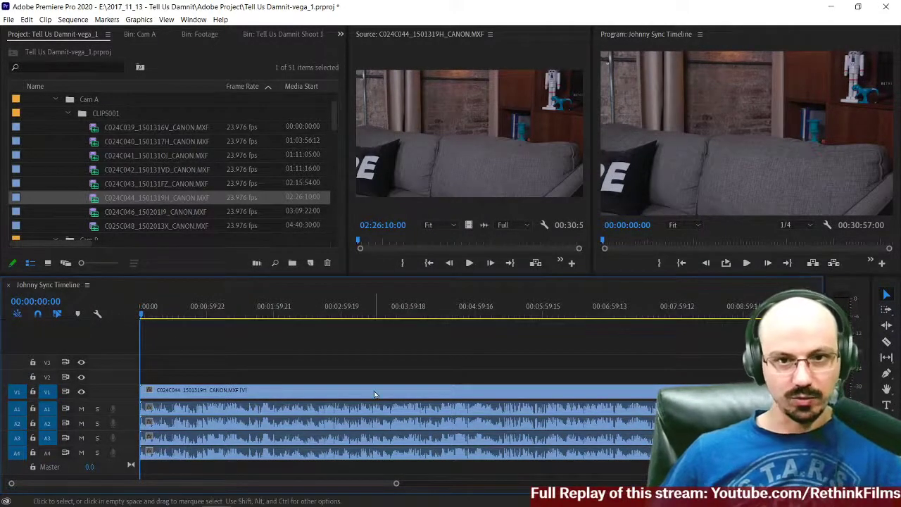
Step: Play the sync timeline and enlarge the Program monitor by narrowing the Project and Source panels
{"action": "key", "text": "space"}
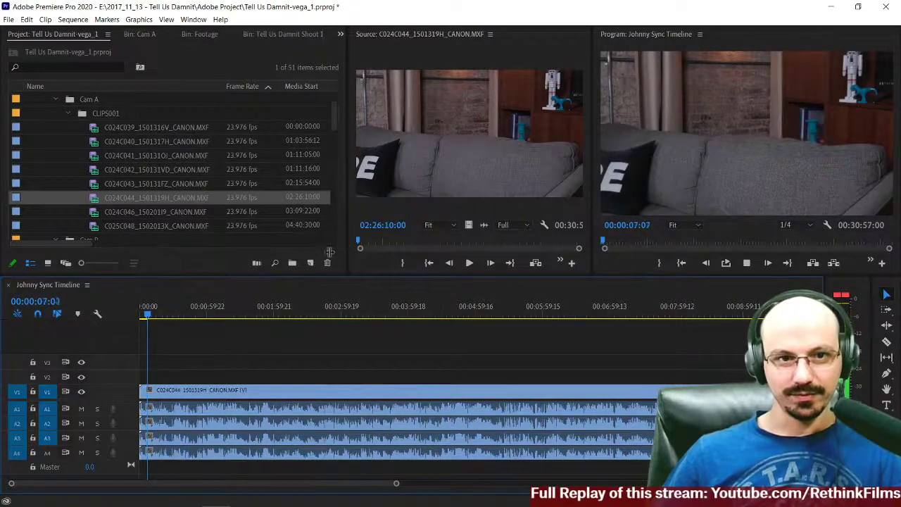
{"action": "left_click_drag", "start_coordinate": [338, 251], "coordinate": [310, 253]}
{"action": "left_click_drag", "start_coordinate": [593, 264], "coordinate": [513, 264]}
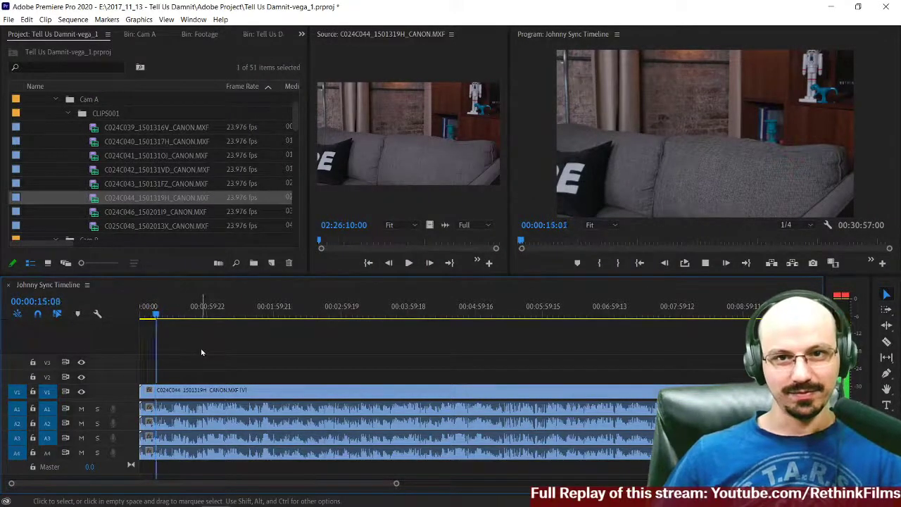
Step: Skim the first minute of clip C024C044 in the timeline, playing from about 35 seconds and again from about 50 seconds
{"action": "left_click_drag", "start_coordinate": [157, 315], "coordinate": [181, 325]}
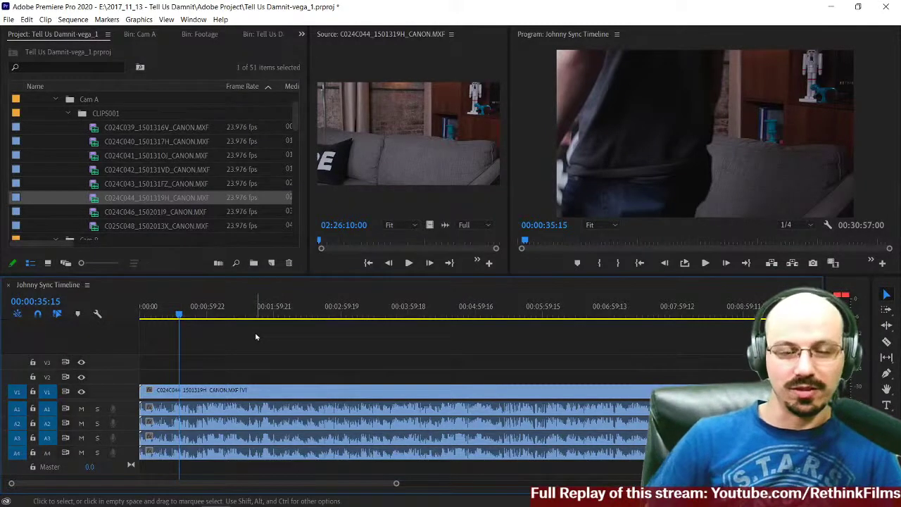
{"action": "key", "text": "space"}
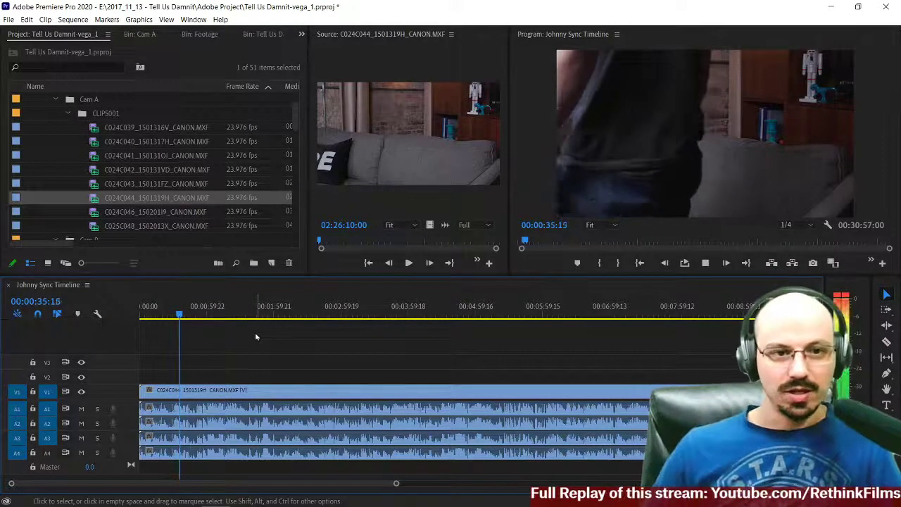
{"action": "key", "text": "space"}
{"action": "left_click_drag", "start_coordinate": [181, 314], "coordinate": [197, 319]}
{"action": "key", "text": "space"}
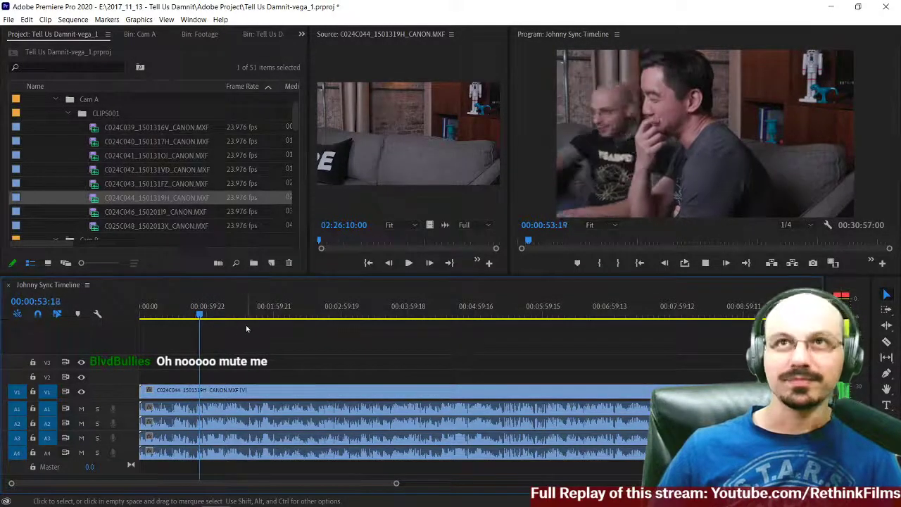
Step: Stop playback and set the Program monitor's playback resolution to Full
{"action": "left_click", "coordinate": [704, 265]}
{"action": "left_click", "coordinate": [805, 225]}
{"action": "left_click", "coordinate": [801, 234]}
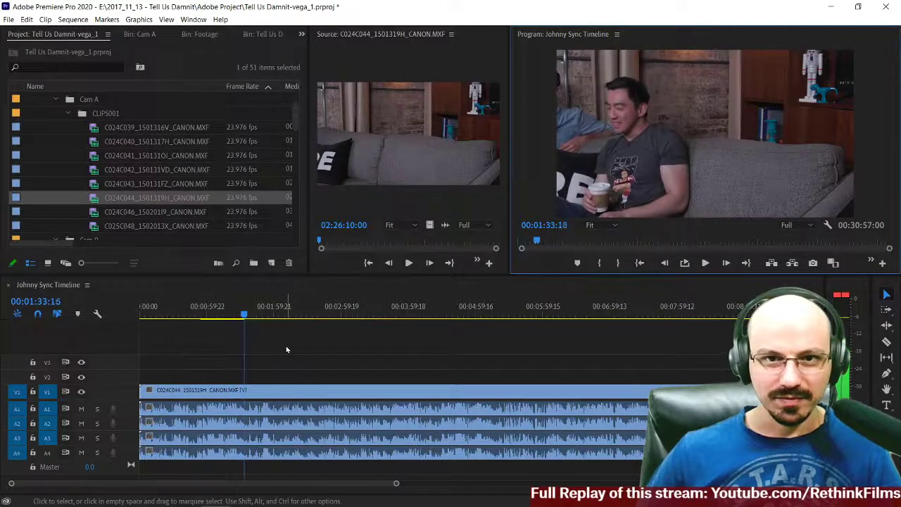
Step: Review more of clip C024C044 in the timeline, playing on from 00:01:33:18 and again from further along
{"action": "key", "text": "space"}
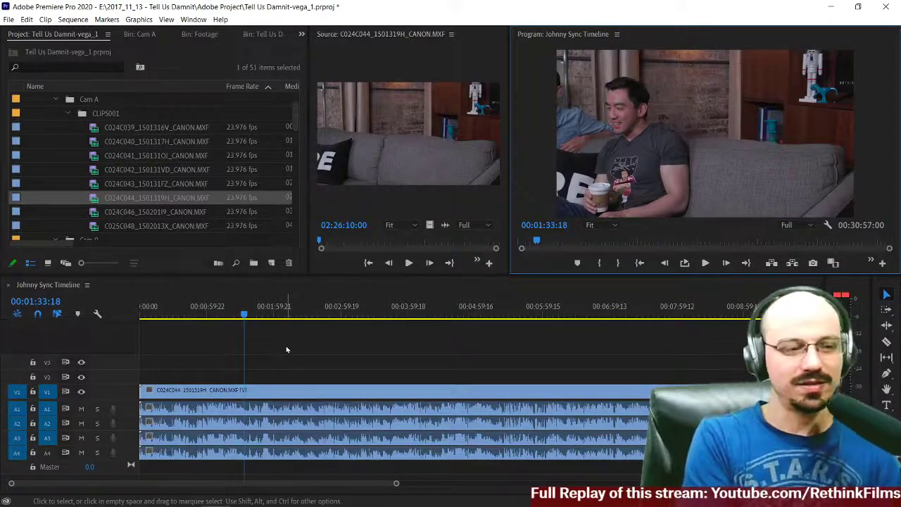
{"action": "key", "text": "space"}
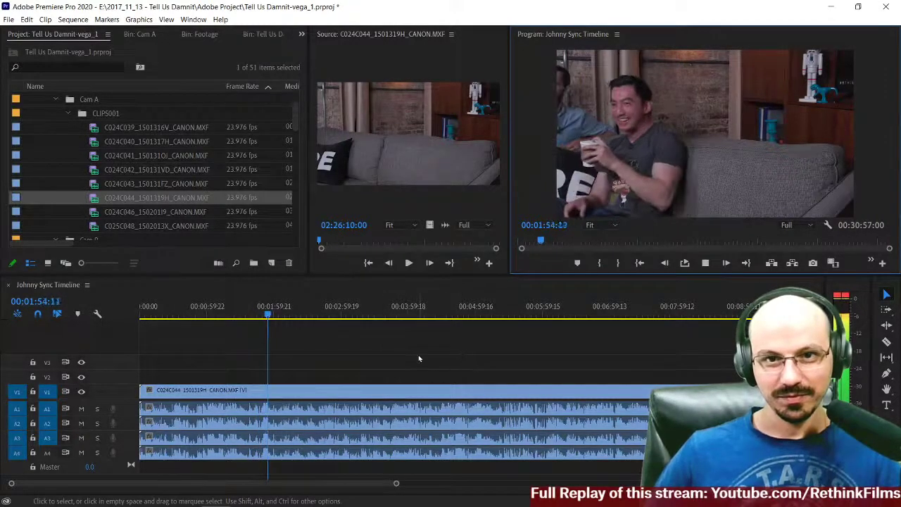
{"action": "key", "text": "space"}
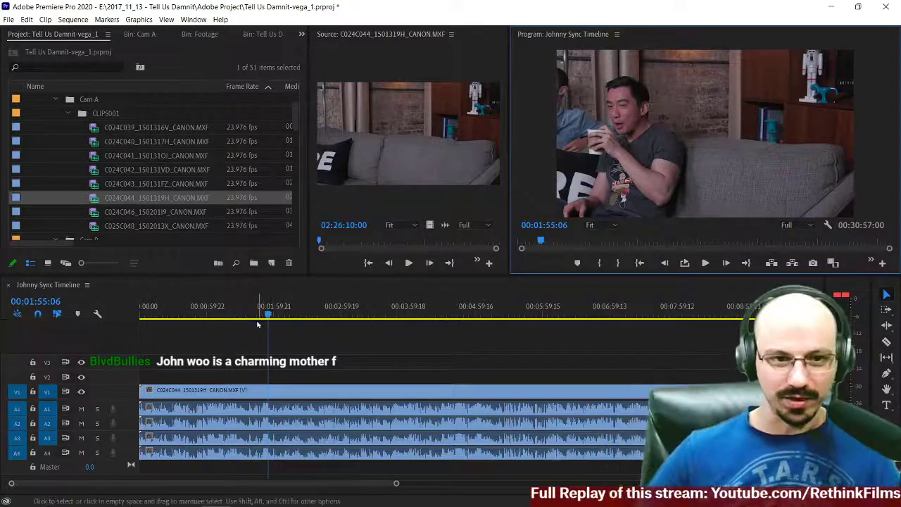
{"action": "left_click_drag", "start_coordinate": [276, 323], "coordinate": [392, 328]}
{"action": "key", "text": "space"}
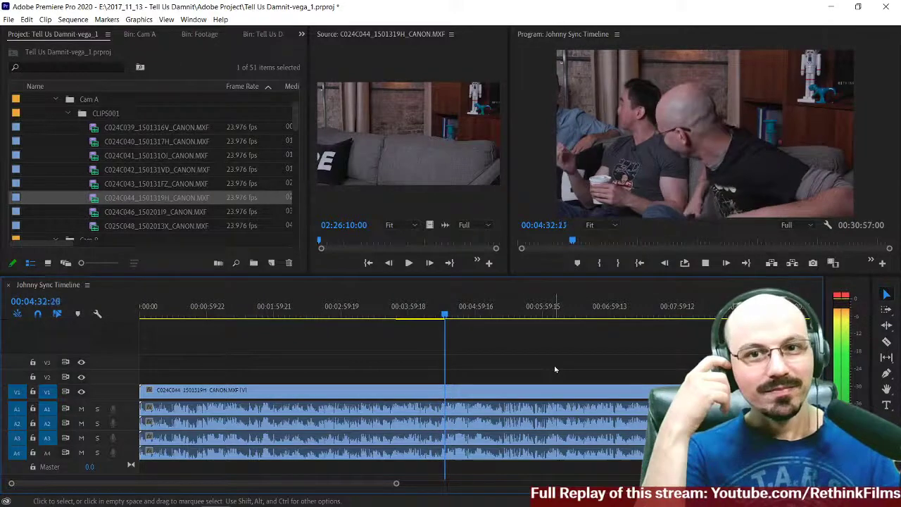
Step: Review clip C024C044 in the timeline from 00:04:33:11 to find the hand clap, stopping at 00:05:26:03
{"action": "key", "text": "space"}
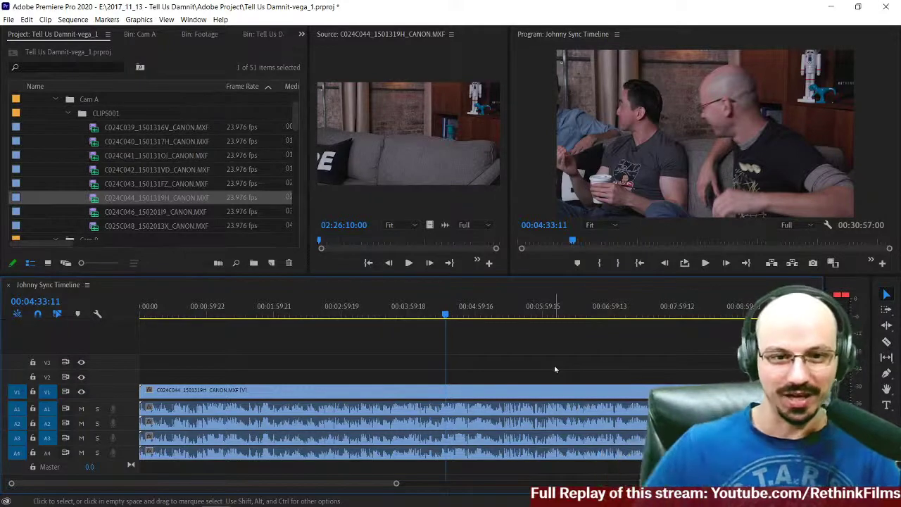
{"action": "key", "text": "l"}
{"action": "key", "text": "l"}
{"action": "key", "text": "l"}
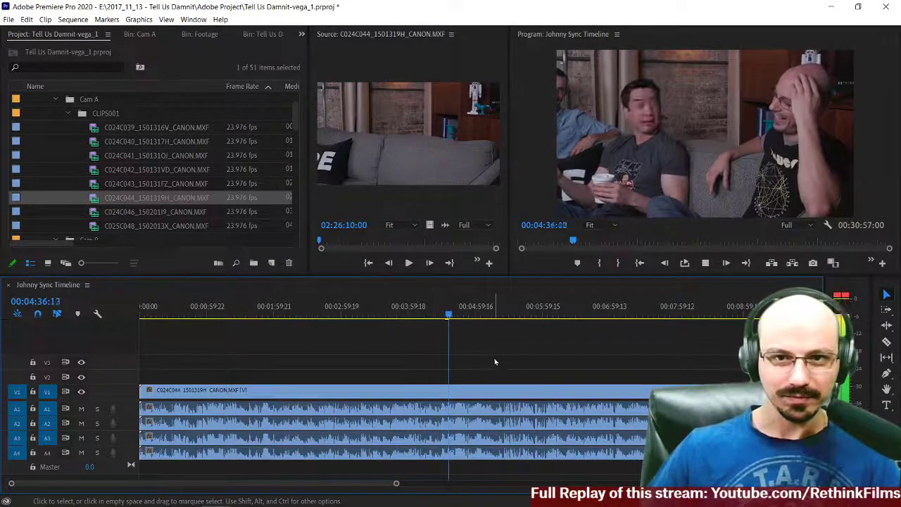
{"action": "key", "text": "k"}
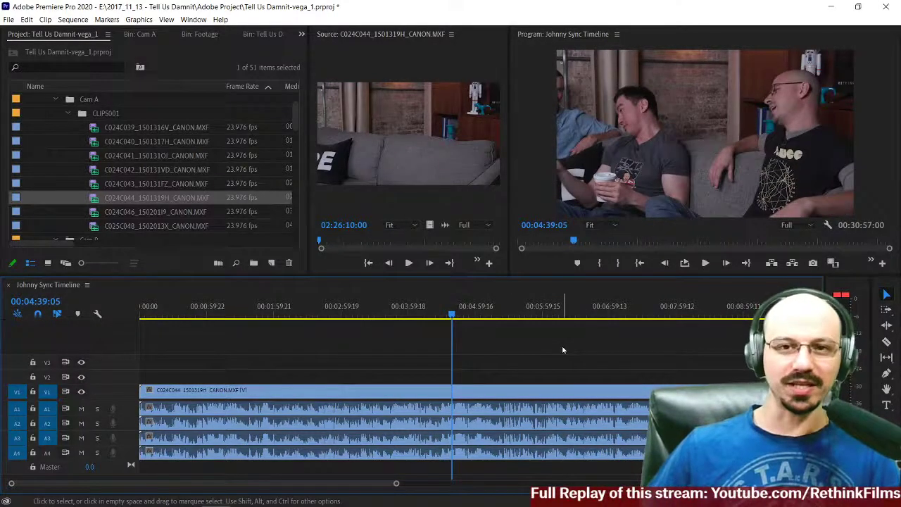
{"action": "key", "text": "l"}
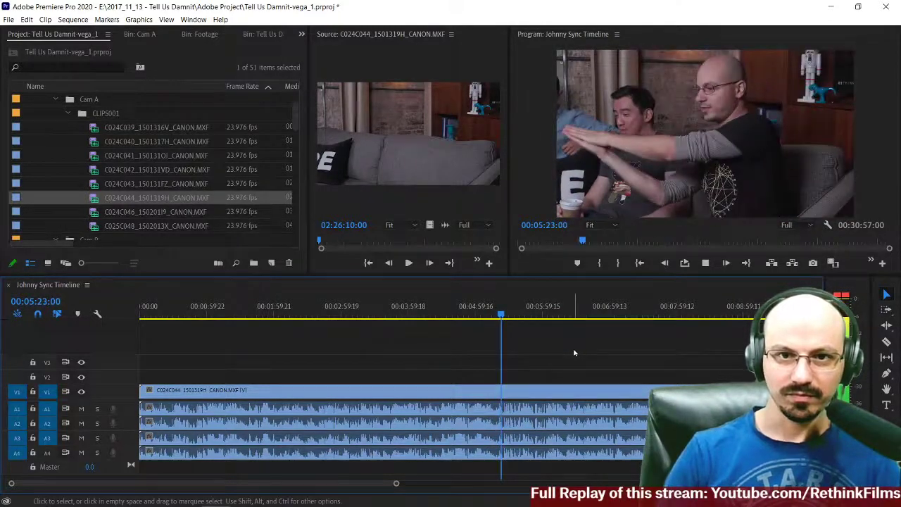
{"action": "key", "text": "space"}
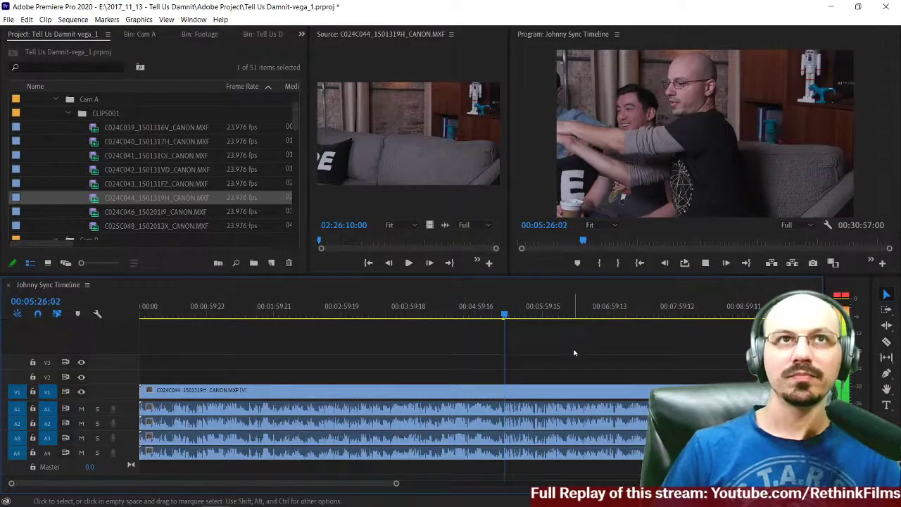
{"action": "key", "text": "space"}
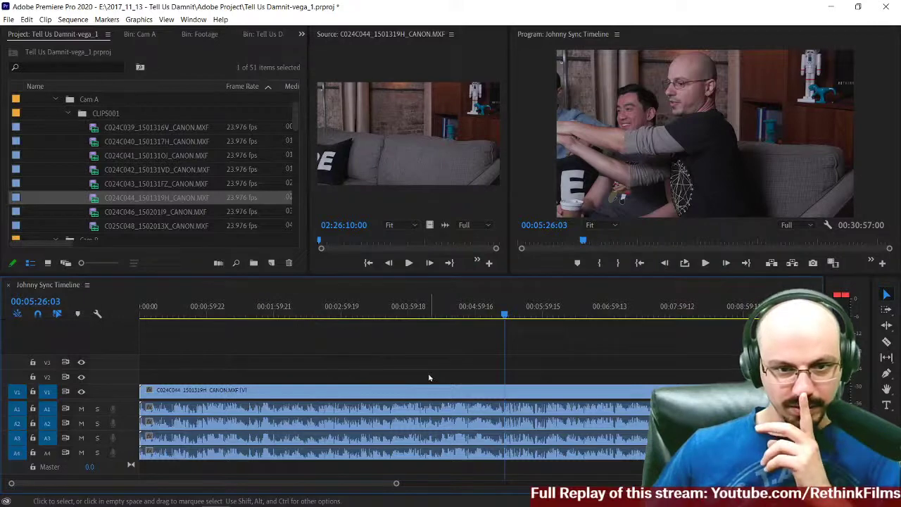
Step: Delete clip C024C044 from the timeline and widen the Source monitor
{"action": "left_click_drag", "start_coordinate": [326, 346], "coordinate": [442, 481]}
{"action": "key", "text": "Delete"}
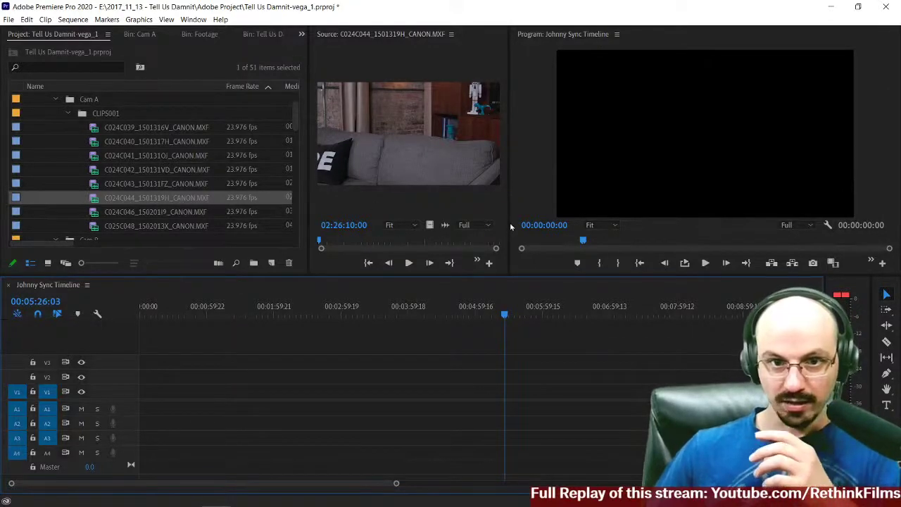
{"action": "left_click_drag", "start_coordinate": [511, 226], "coordinate": [575, 225]}
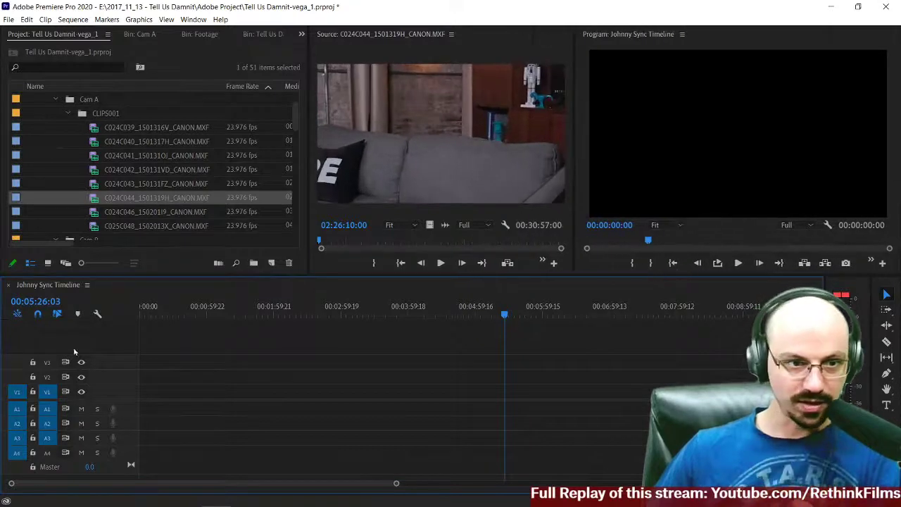
Step: Advance the source clip C024C044 by 5 minutes 26 seconds to 02:31:36:00 and play back to 02:31:35:09
{"action": "left_click_drag", "start_coordinate": [326, 242], "coordinate": [293, 243]}
{"action": "key", "text": "KP_Add"}
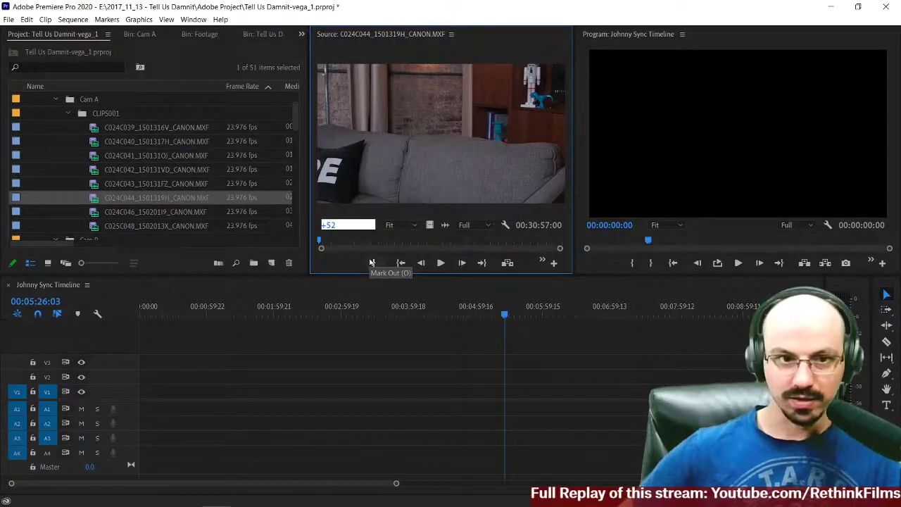
{"action": "key", "text": "Return"}
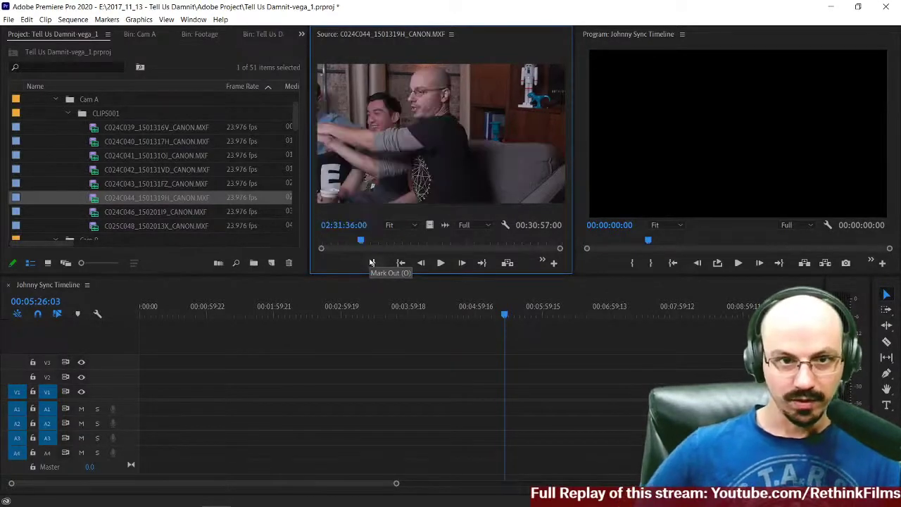
{"action": "key", "text": "j"}
{"action": "key", "text": "k"}
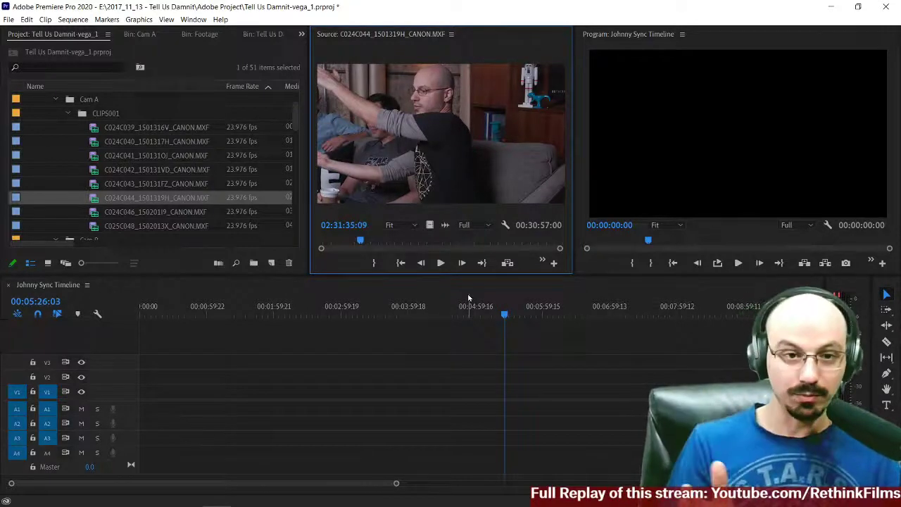
Step: Locate the exact frame of the hand clap in the source clip and mark the In point at 02:31:35:17
{"action": "key", "text": "l"}
{"action": "key", "text": "k"}
{"action": "key", "text": "l"}
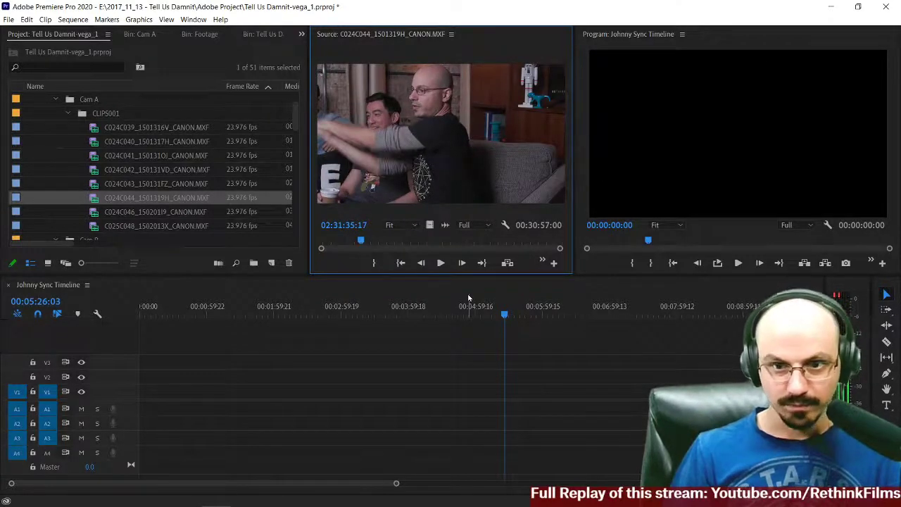
{"action": "key", "text": "Left"}
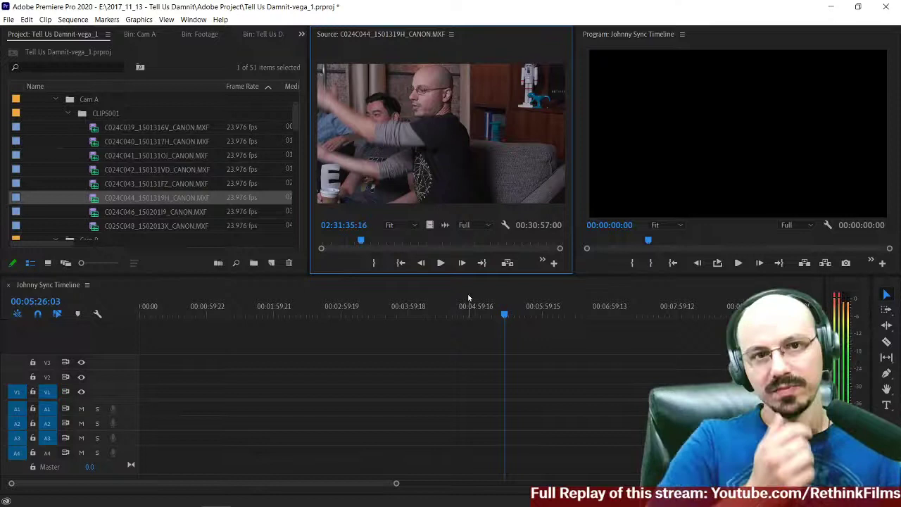
{"action": "key", "text": "Right"}
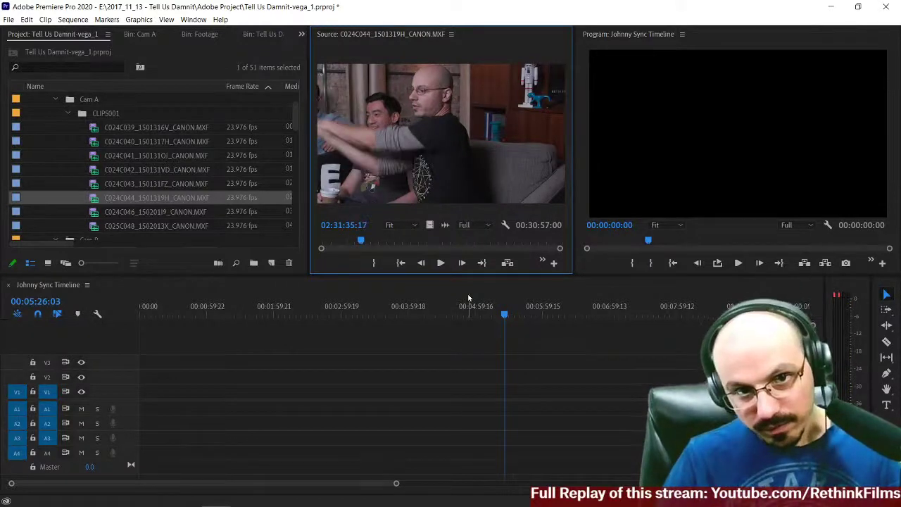
{"action": "key", "text": "Left"}
{"action": "key", "text": "Left"}
{"action": "key", "text": "Left"}
{"action": "key", "text": "Left"}
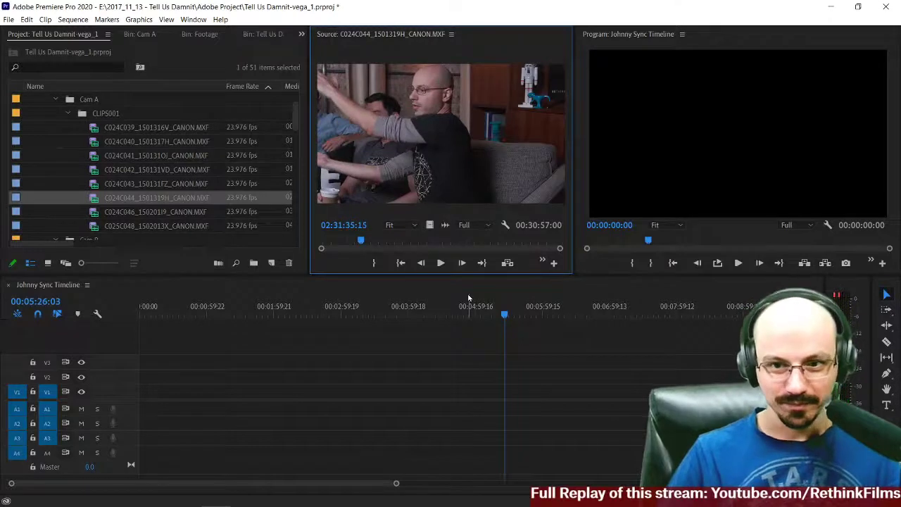
{"action": "key", "text": "Right"}
{"action": "key", "text": "Right"}
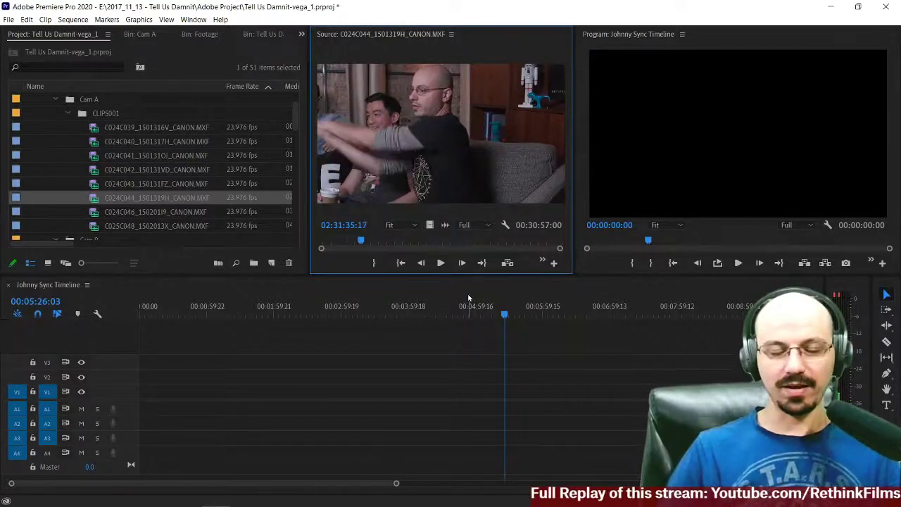
{"action": "key", "text": "i"}
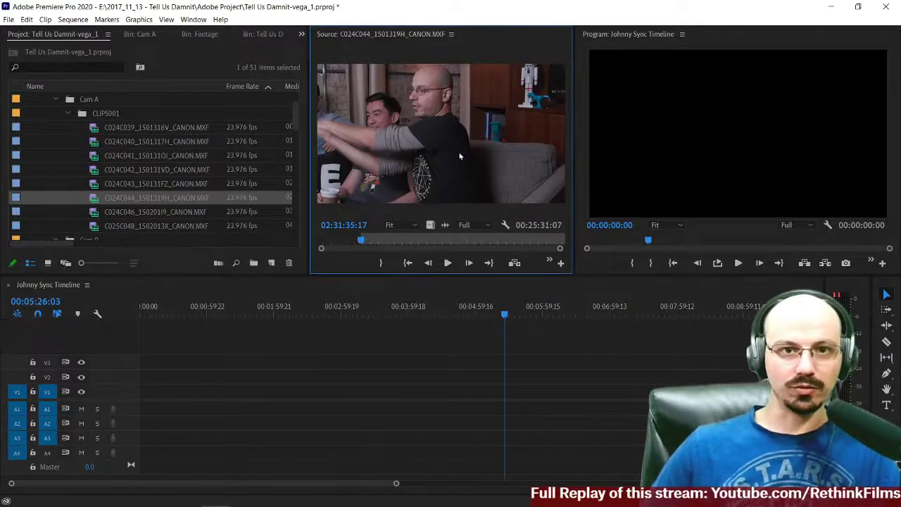
Step: Place the marked portion of C024C044 at the start of the timeline on V1 and A1 to A4, and preview its first seconds
{"action": "left_click_drag", "start_coordinate": [384, 248], "coordinate": [129, 399]}
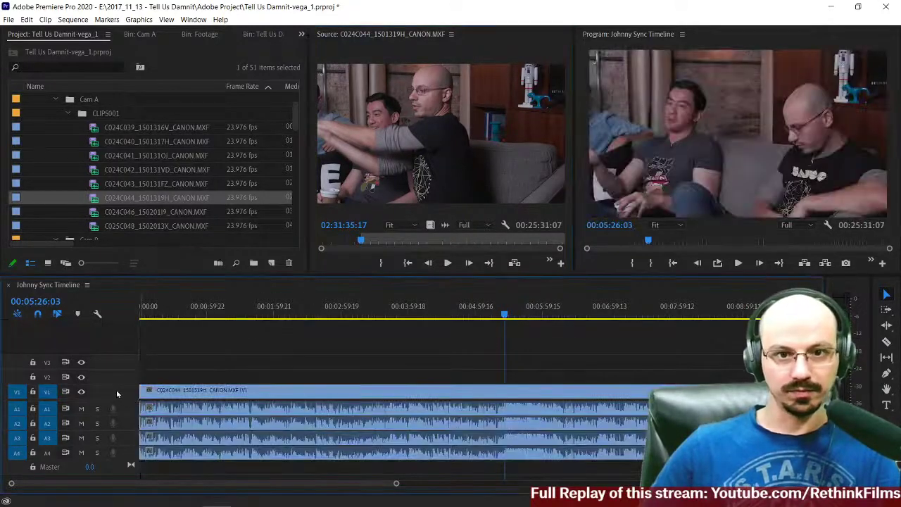
{"action": "key", "text": "Home"}
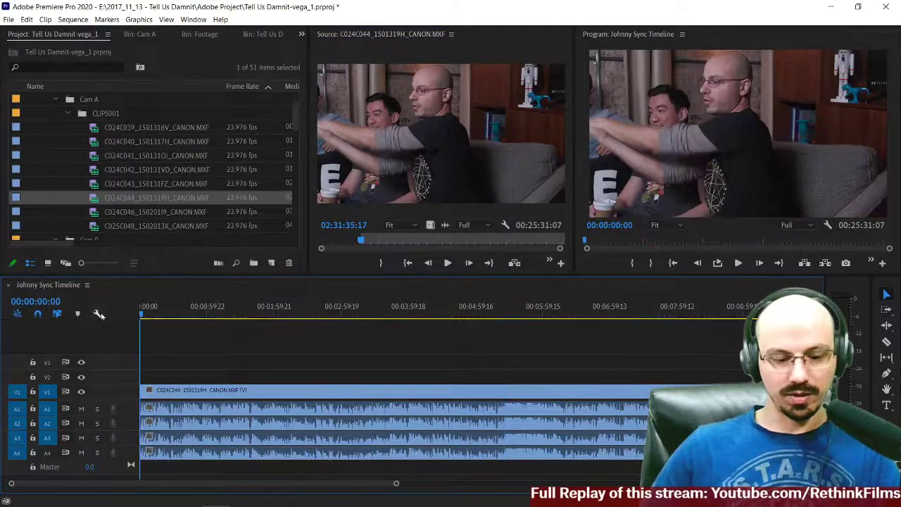
{"action": "key", "text": "space"}
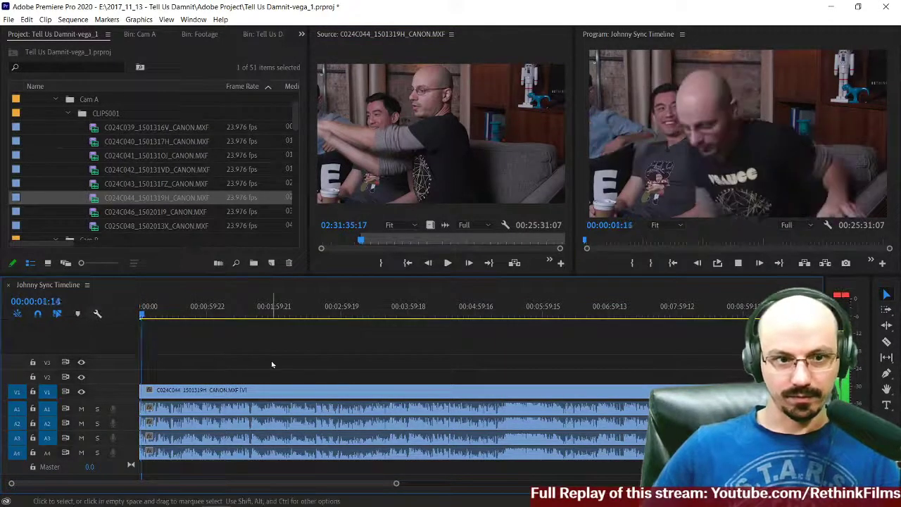
{"action": "key", "text": "space"}
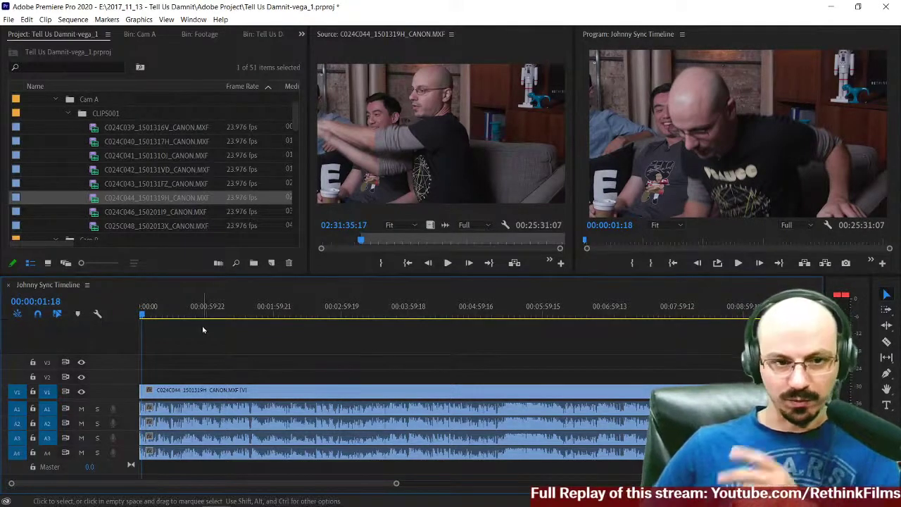
{"action": "left_click_drag", "start_coordinate": [143, 314], "coordinate": [117, 317]}
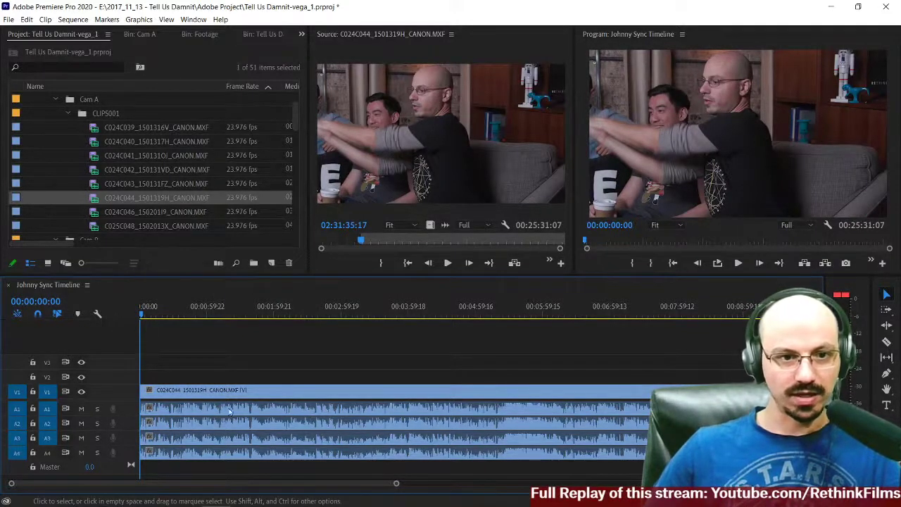
Step: Audition audio tracks A1 and A2 by soloing each during playback, clearing each solo
{"action": "left_click", "coordinate": [98, 410]}
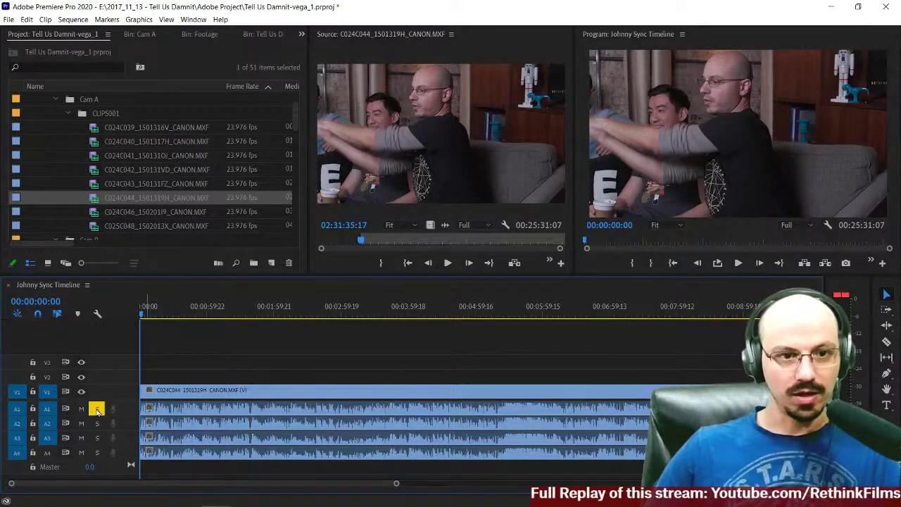
{"action": "key", "text": "space"}
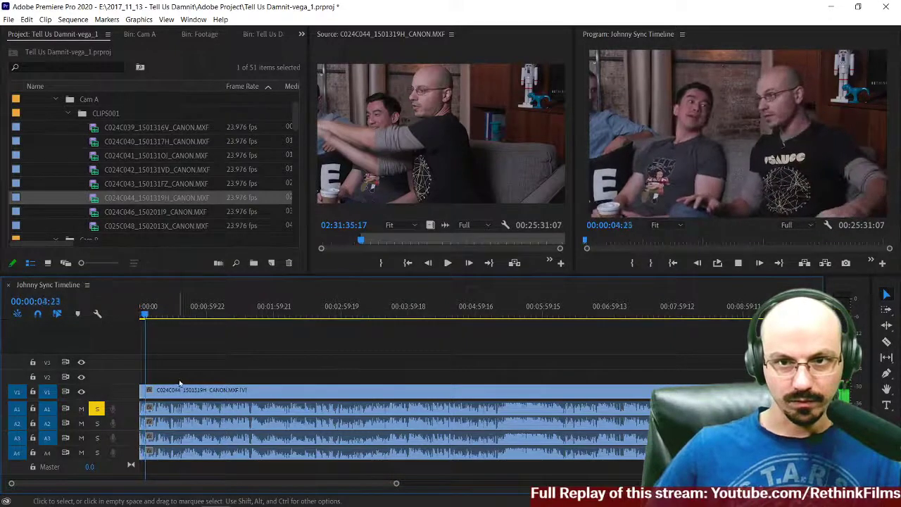
{"action": "key", "text": "space"}
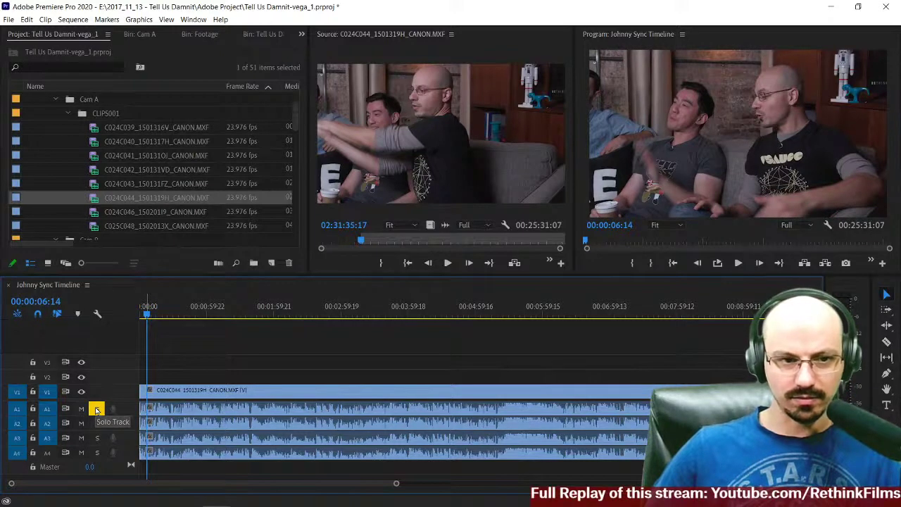
{"action": "left_click", "coordinate": [97, 410]}
{"action": "left_click", "coordinate": [97, 423]}
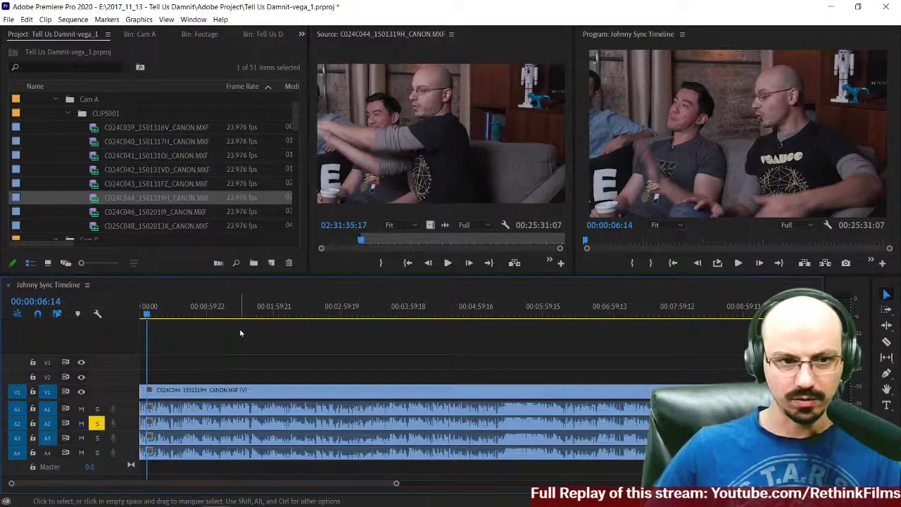
{"action": "key", "text": "space"}
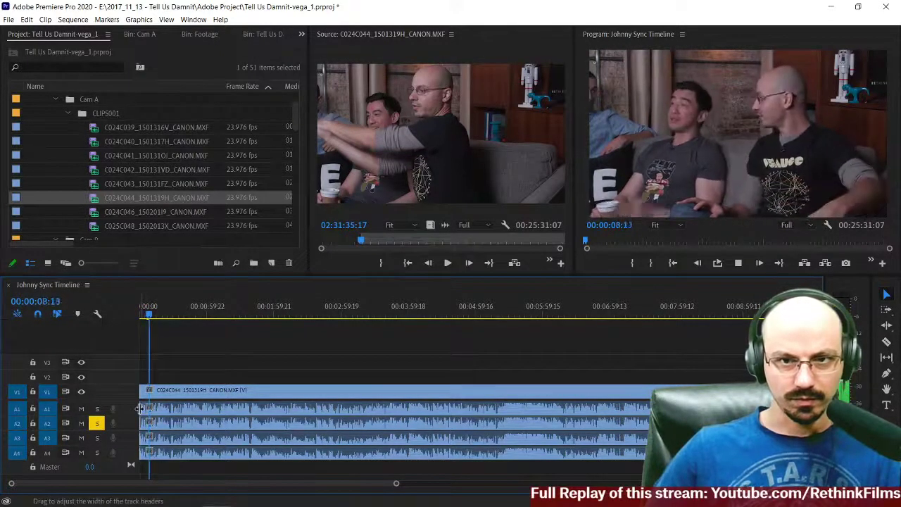
{"action": "key", "text": "space"}
{"action": "left_click", "coordinate": [98, 423]}
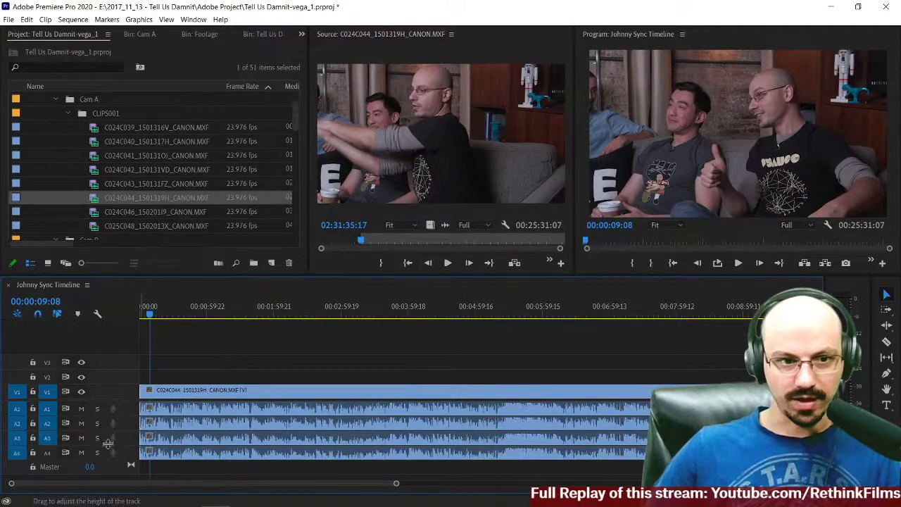
Step: Audition audio track A3 from the sequence start and A4 from 00:00:06:13, soloing each and clearing its solo
{"action": "left_click", "coordinate": [97, 438]}
{"action": "key", "text": "Home"}
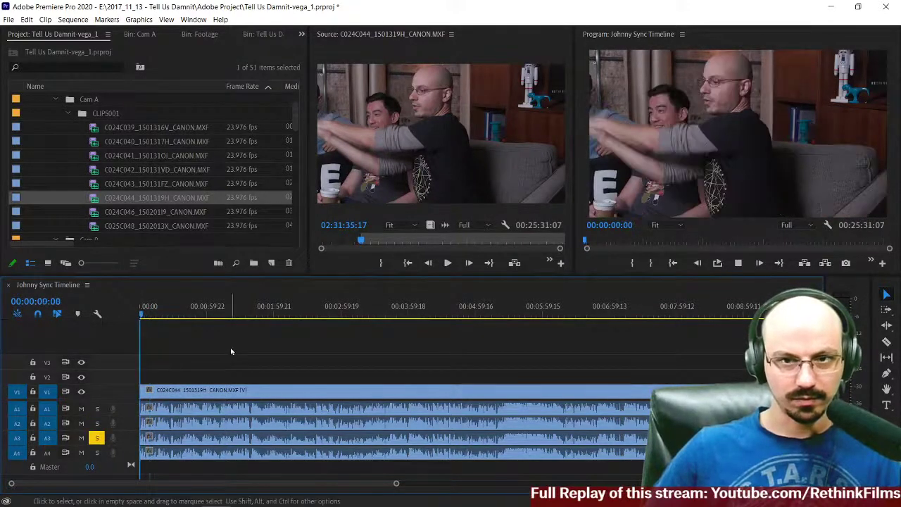
{"action": "key", "text": "space"}
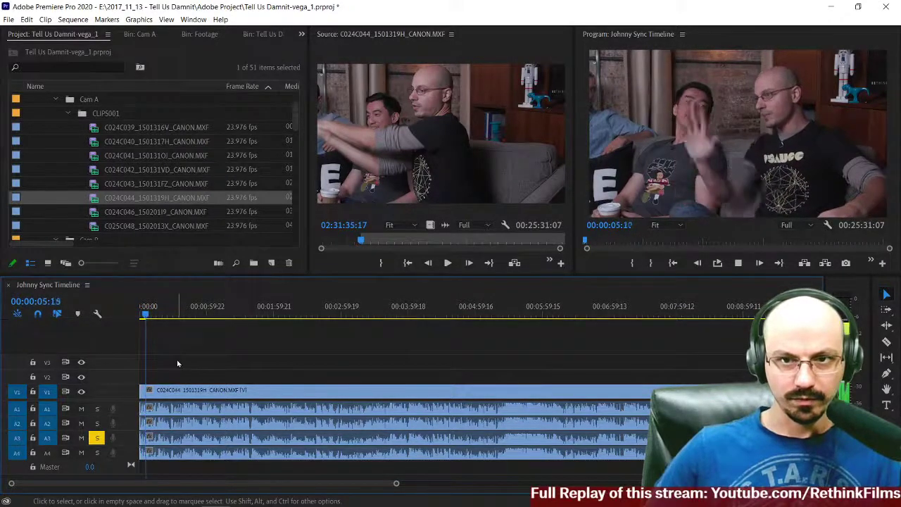
{"action": "key", "text": "space"}
{"action": "left_click", "coordinate": [96, 437]}
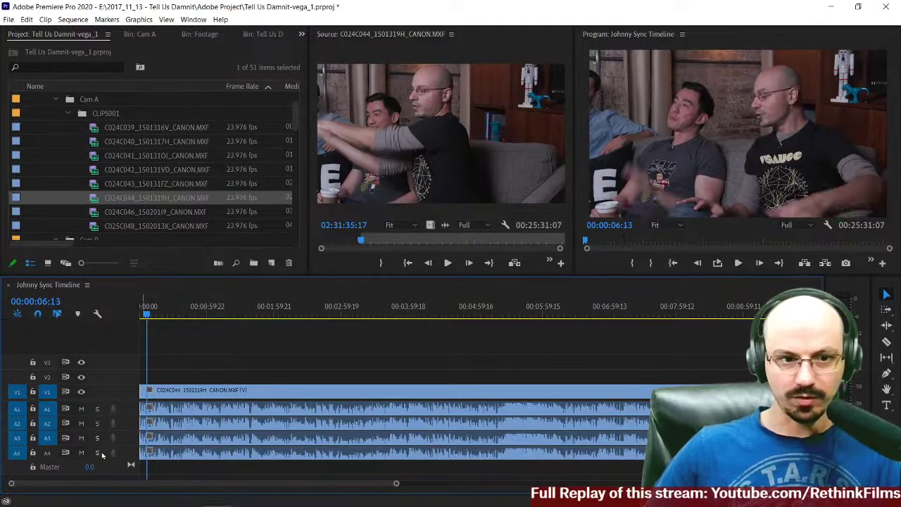
{"action": "left_click", "coordinate": [97, 452]}
{"action": "key", "text": "space"}
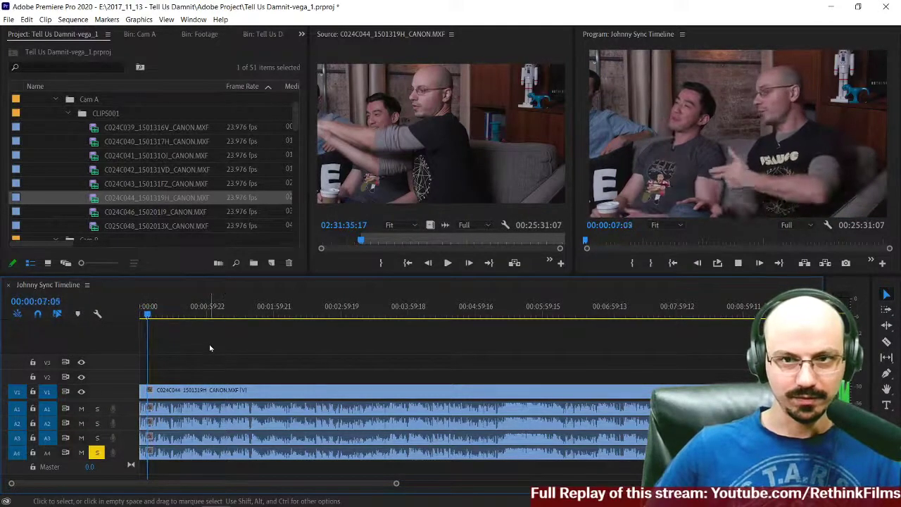
{"action": "key", "text": "space"}
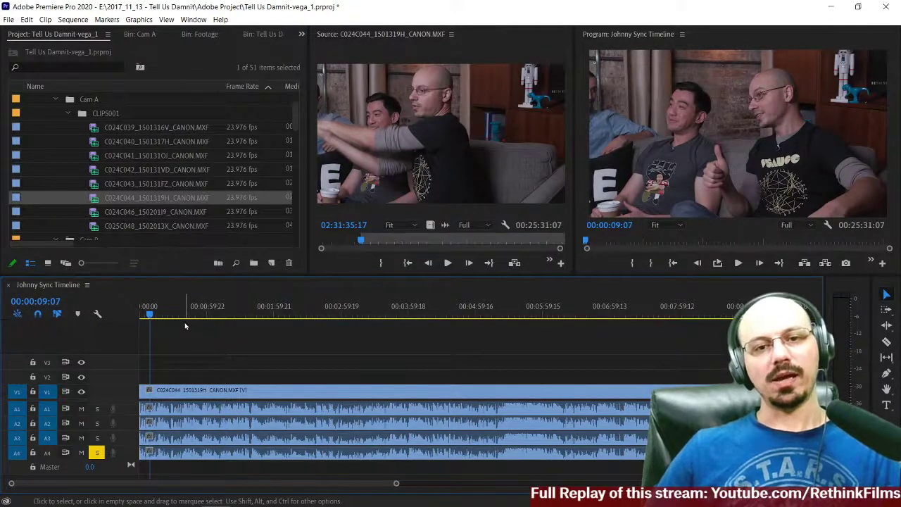
{"action": "left_click", "coordinate": [99, 455]}
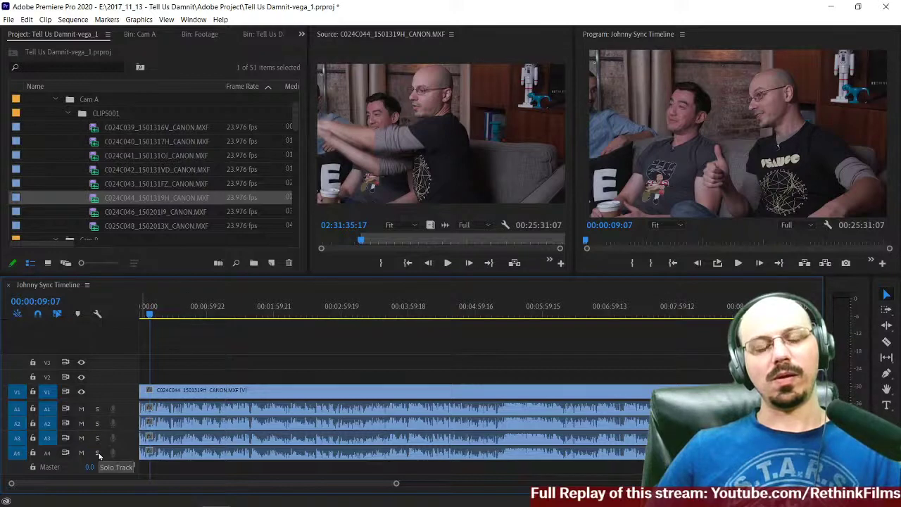
{"action": "scroll", "coordinate": [90, 413], "scroll_direction": "down", "scroll_amount": 1}
{"action": "scroll", "coordinate": [146, 366], "scroll_direction": "up", "scroll_amount": 1}
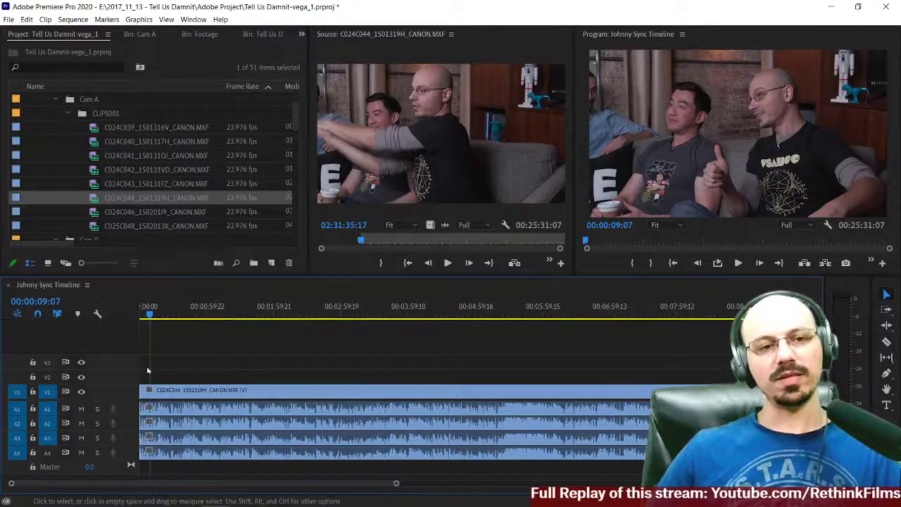
Step: Solo audio tracks A1 and A2 together and audition the combination from the start of the sequence
{"action": "left_click", "coordinate": [97, 408]}
{"action": "left_click", "coordinate": [97, 423]}
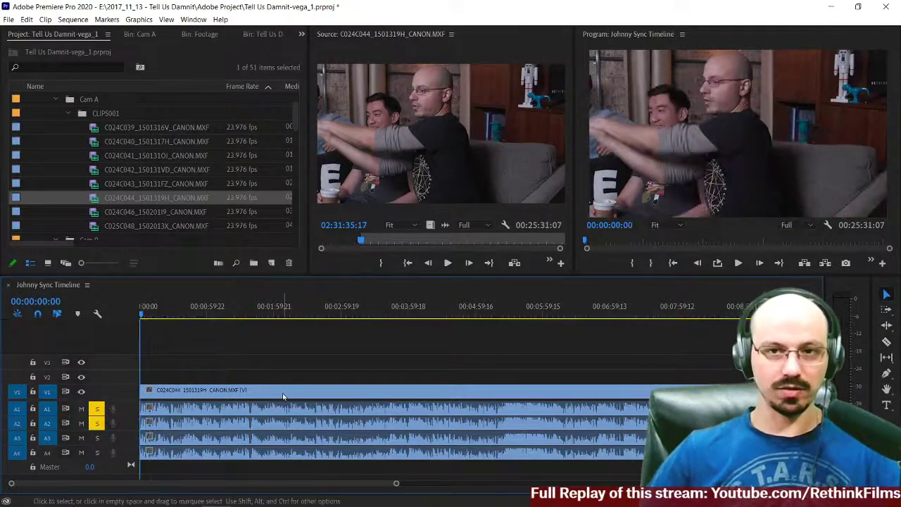
{"action": "key", "text": "space"}
{"action": "key", "text": "space"}
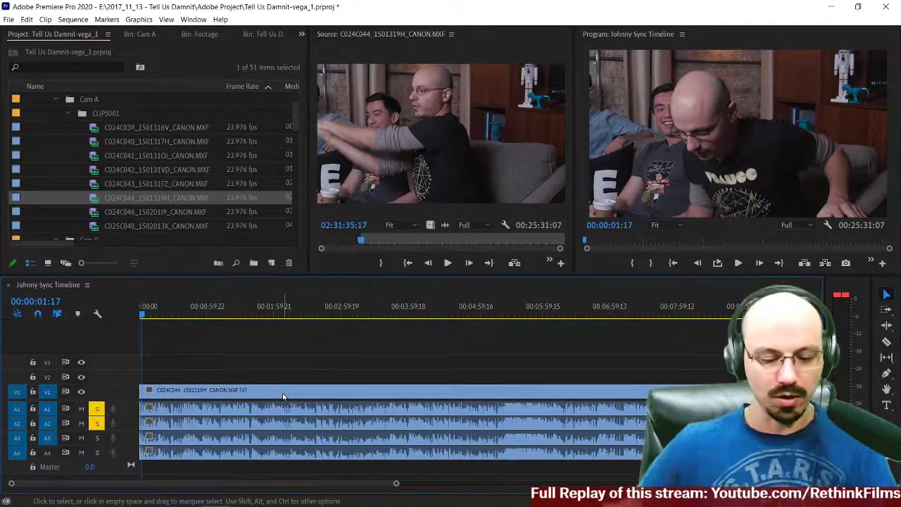
{"action": "left_click", "coordinate": [141, 314]}
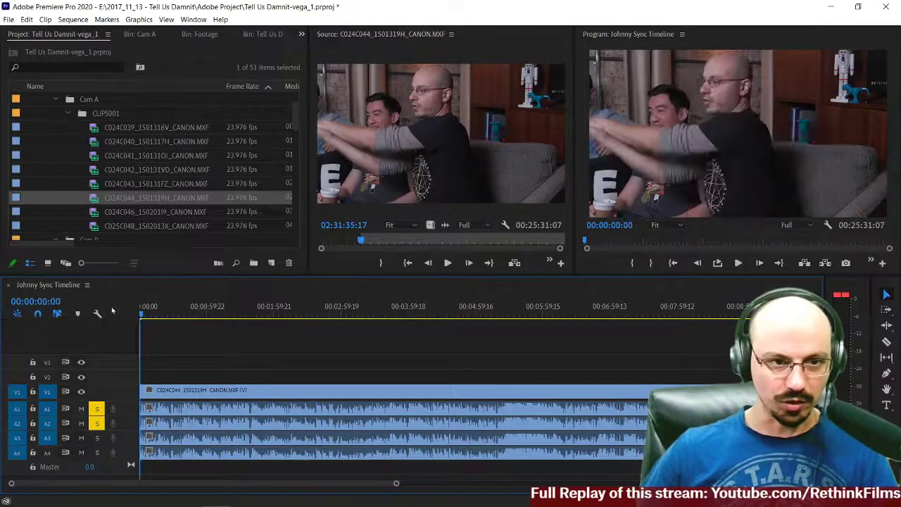
{"action": "key", "text": "space"}
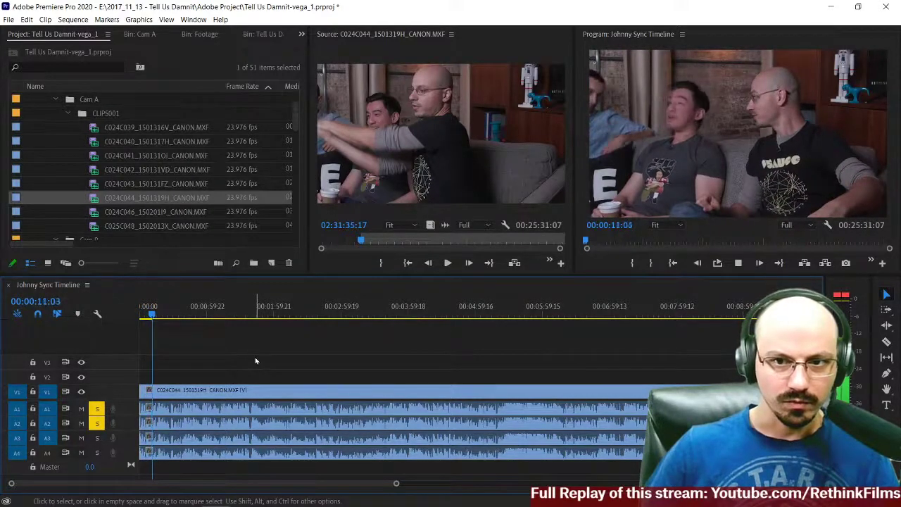
{"action": "key", "text": "space"}
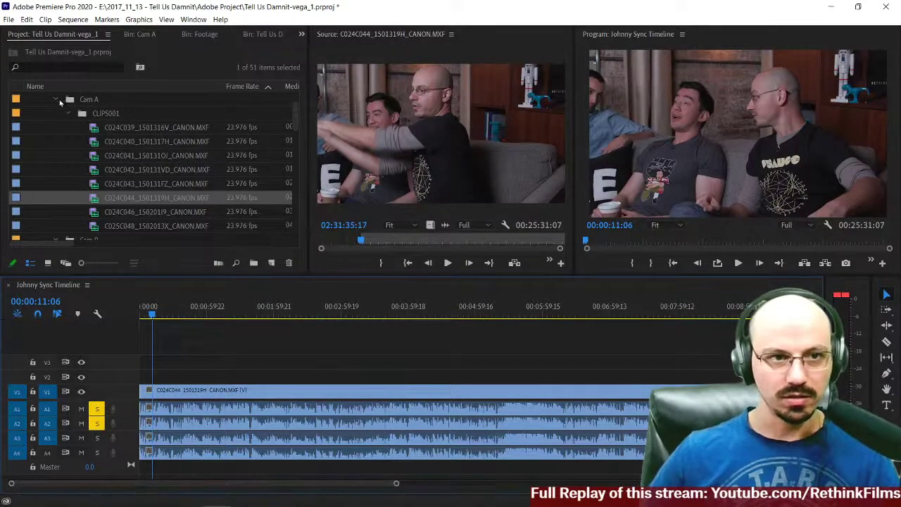
Step: Examine the Rita01-ZOOM0005 and Rita02-ZOOM0006 audio bins and look through the project's clips for recordings belonging to this shoot
{"action": "scroll", "coordinate": [59, 131], "scroll_direction": "up", "scroll_amount": 1}
{"action": "left_click", "coordinate": [45, 114]}
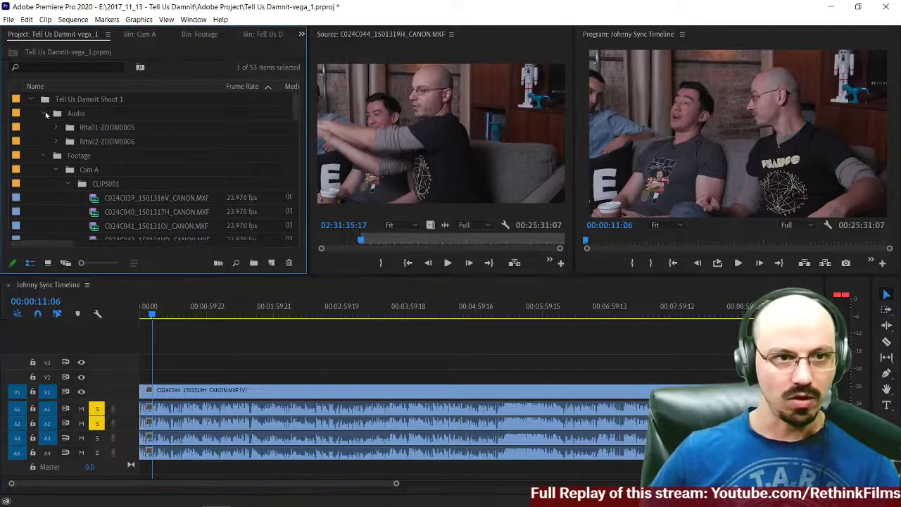
{"action": "left_click", "coordinate": [56, 127]}
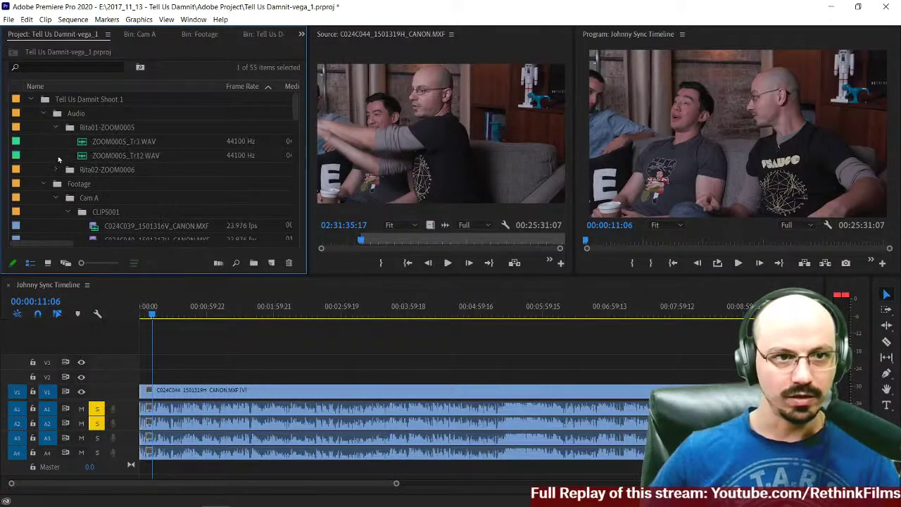
{"action": "left_click", "coordinate": [65, 171]}
{"action": "left_click", "coordinate": [55, 170]}
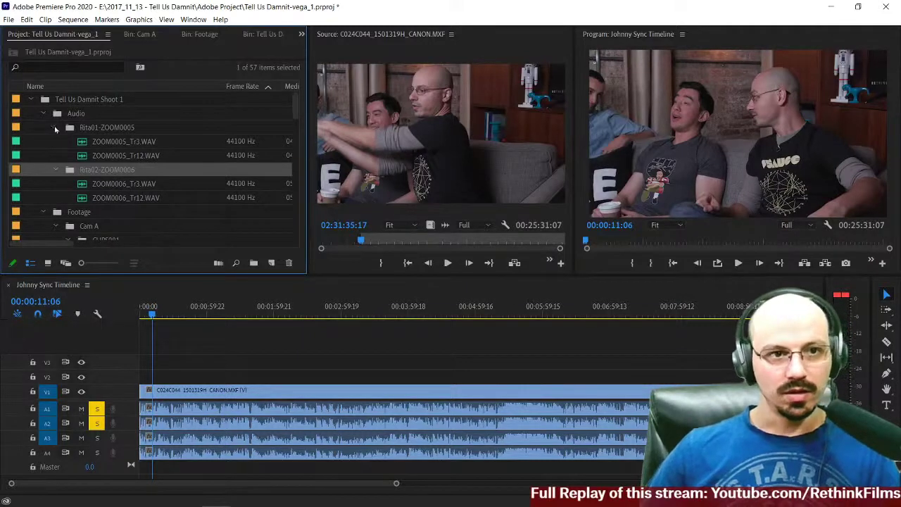
{"action": "left_click", "coordinate": [55, 129]}
{"action": "left_click", "coordinate": [56, 141]}
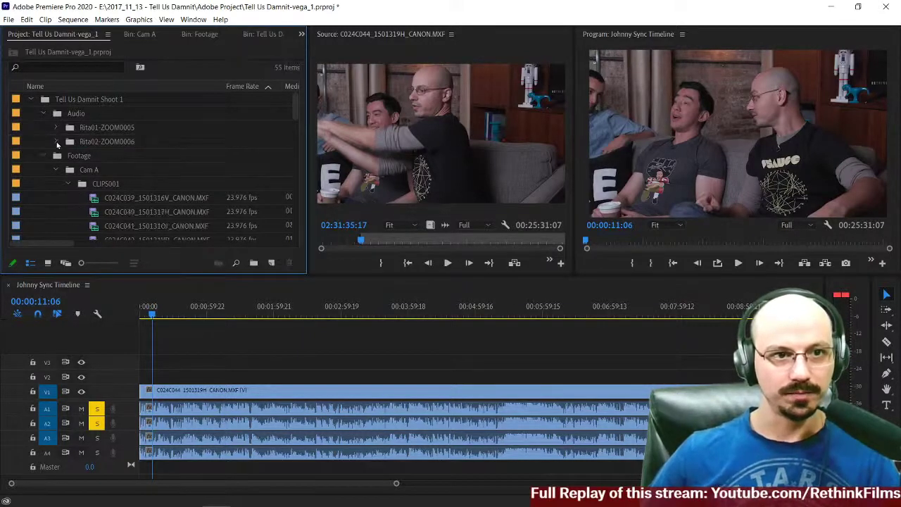
{"action": "scroll", "coordinate": [55, 160], "scroll_direction": "down", "scroll_amount": 10}
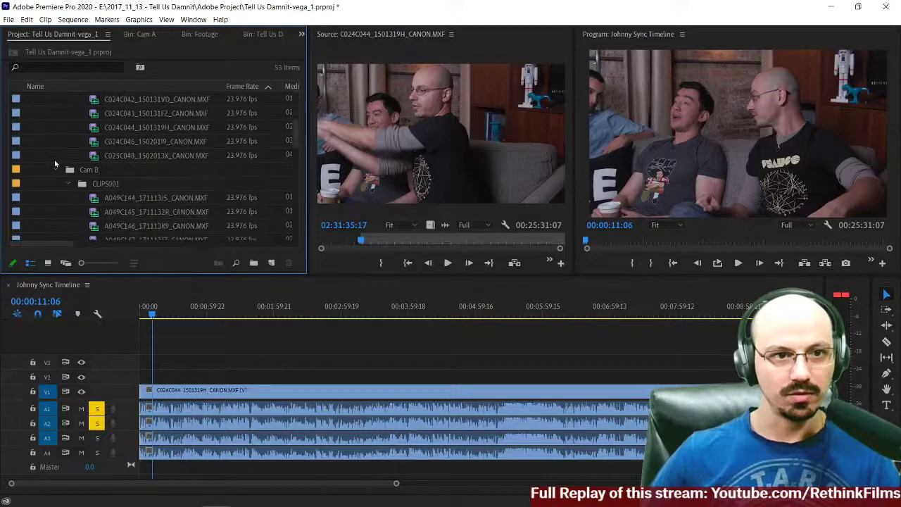
{"action": "scroll", "coordinate": [55, 159], "scroll_direction": "down", "scroll_amount": 5}
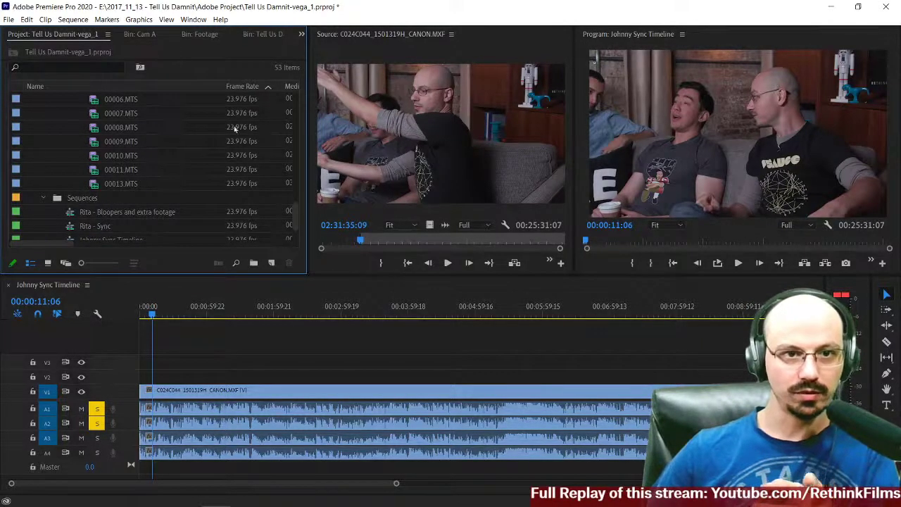
{"action": "left_click_drag", "start_coordinate": [295, 211], "coordinate": [293, 84]}
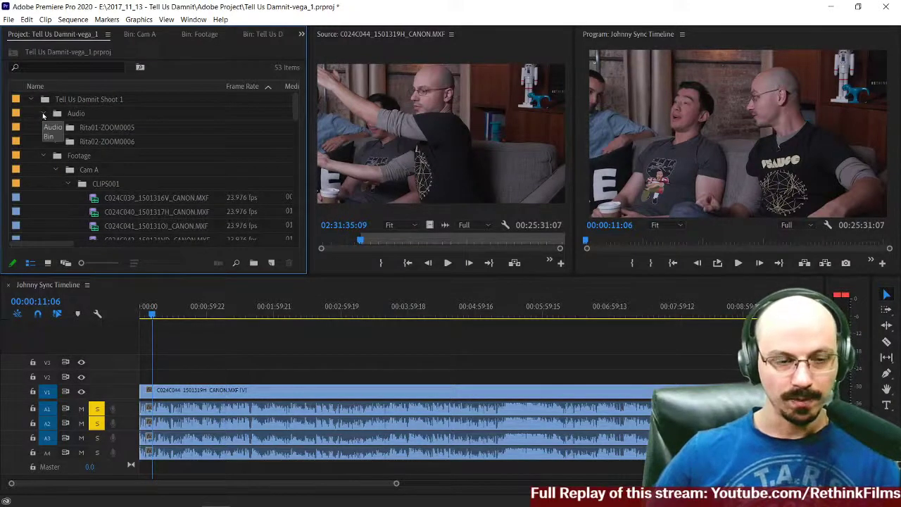
{"action": "left_click", "coordinate": [46, 100]}
{"action": "right_click", "coordinate": [44, 98]}
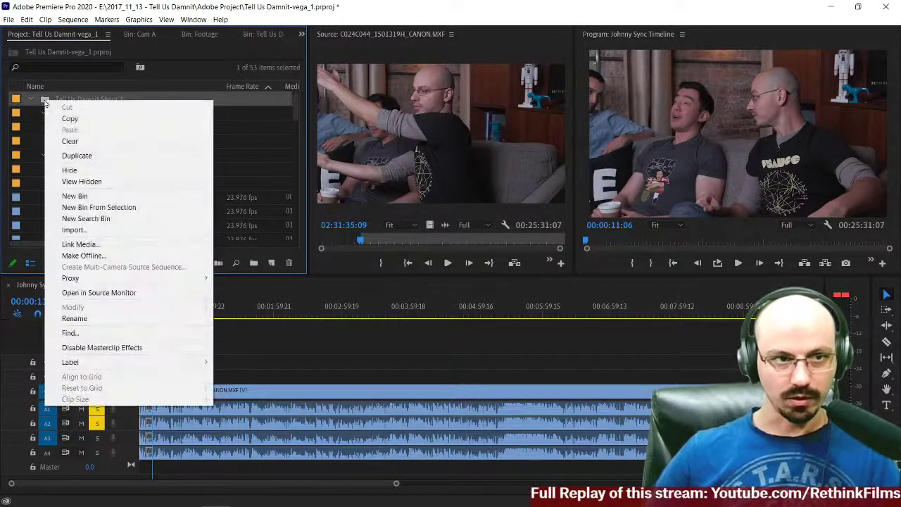
{"action": "left_click", "coordinate": [70, 230]}
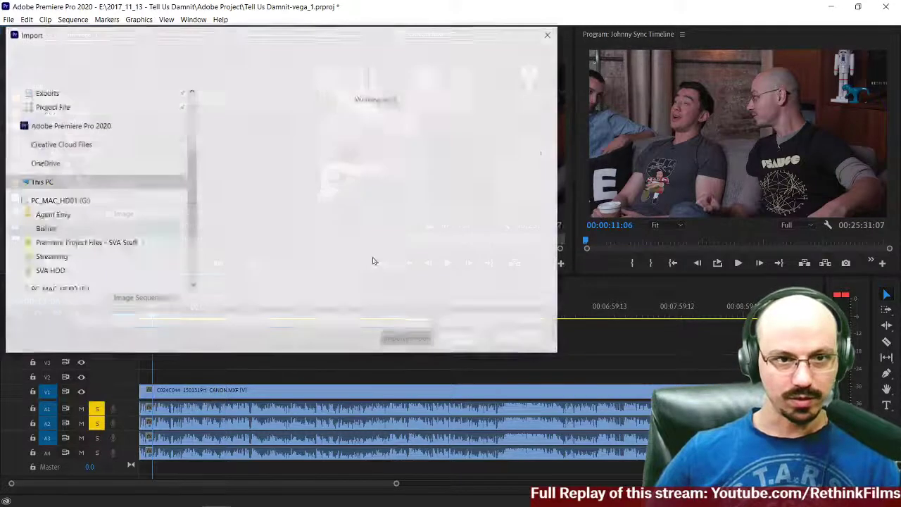
{"action": "scroll", "coordinate": [111, 243], "scroll_direction": "down", "scroll_amount": 4}
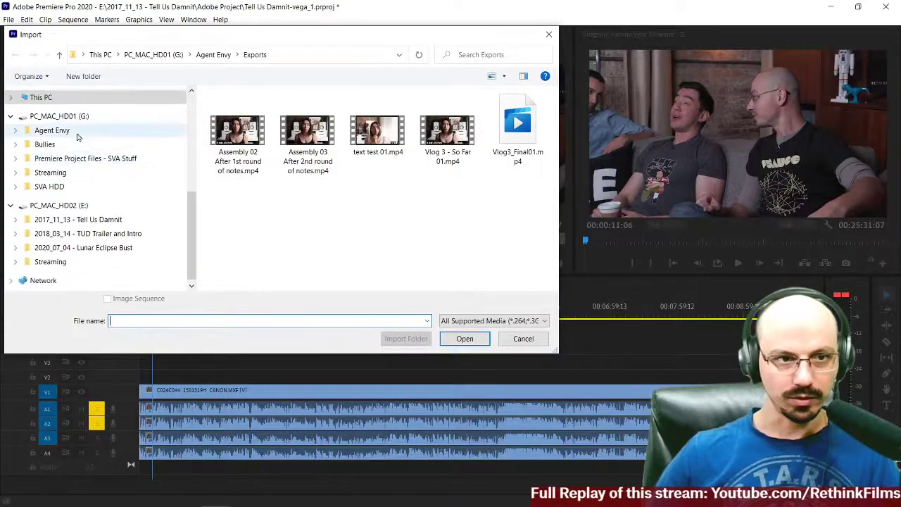
{"action": "left_click", "coordinate": [101, 219]}
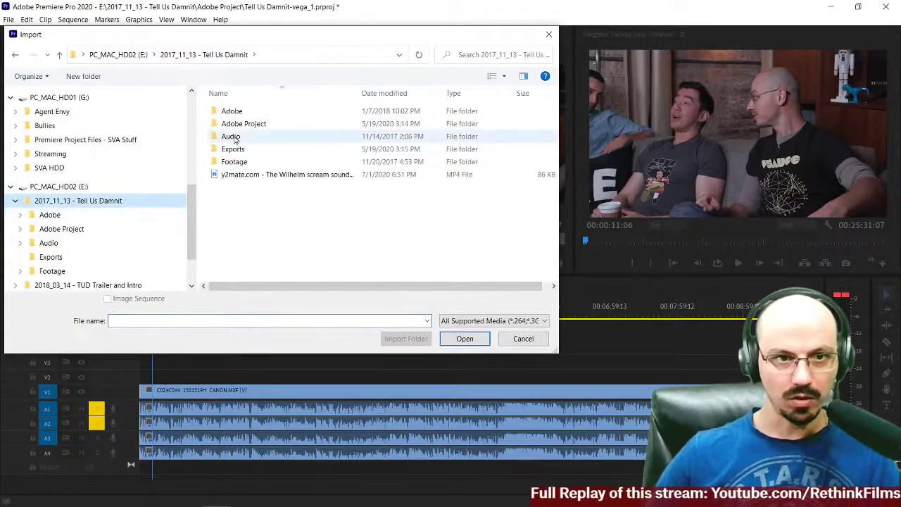
{"action": "double_click", "coordinate": [233, 137]}
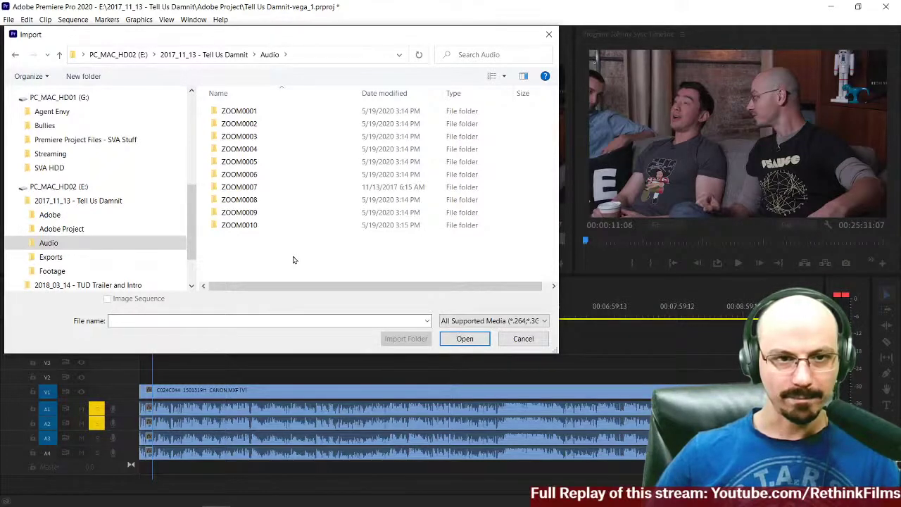
{"action": "left_click", "coordinate": [523, 340]}
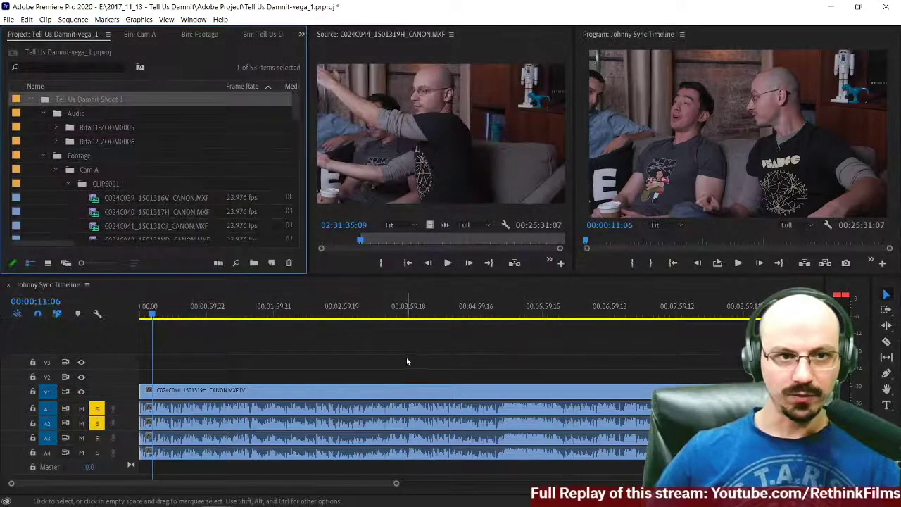
Step: Create a bin named Johnny inside the Audio bin of Tell Us Damnit Shoot 1
{"action": "mouse_move", "coordinate": [297, 110]}
{"action": "left_mouse_down"}
{"action": "mouse_move", "coordinate": [292, 126]}
{"action": "mouse_move", "coordinate": [296, 97]}
{"action": "left_mouse_up"}
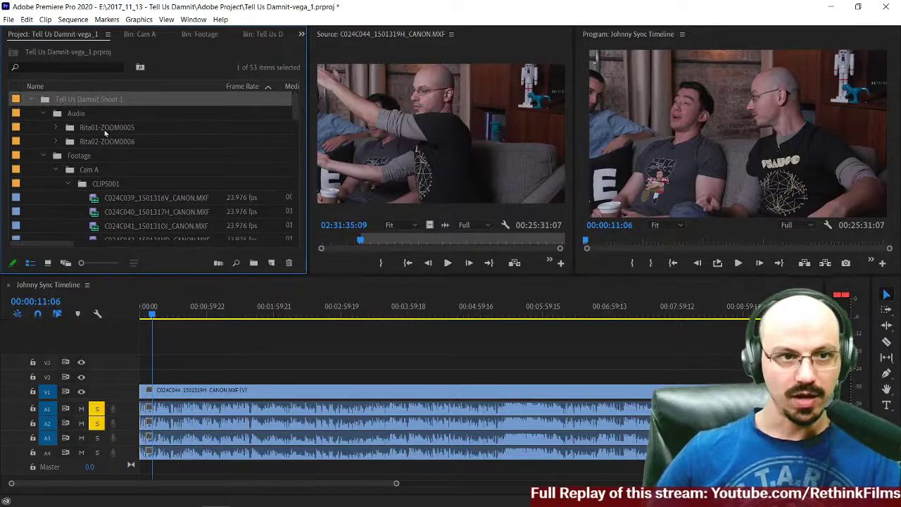
{"action": "left_click", "coordinate": [138, 143]}
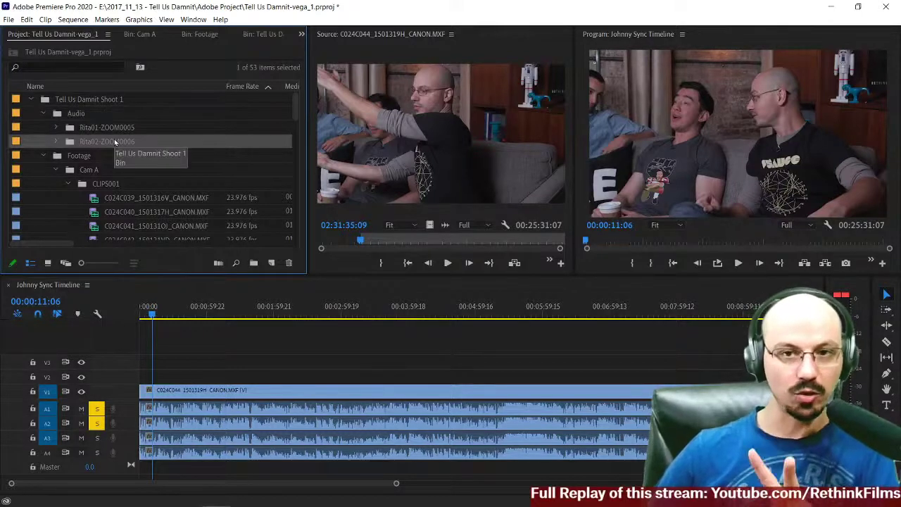
{"action": "left_click", "coordinate": [57, 114]}
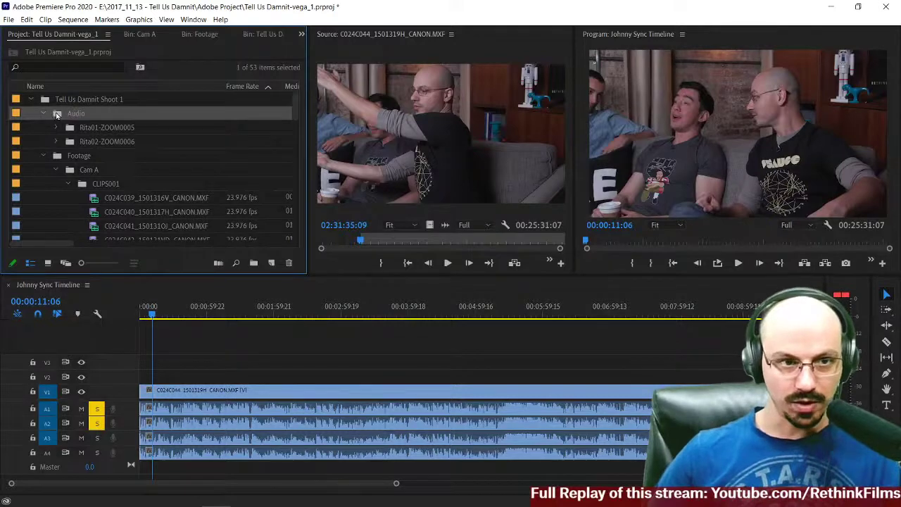
{"action": "right_click", "coordinate": [58, 117]}
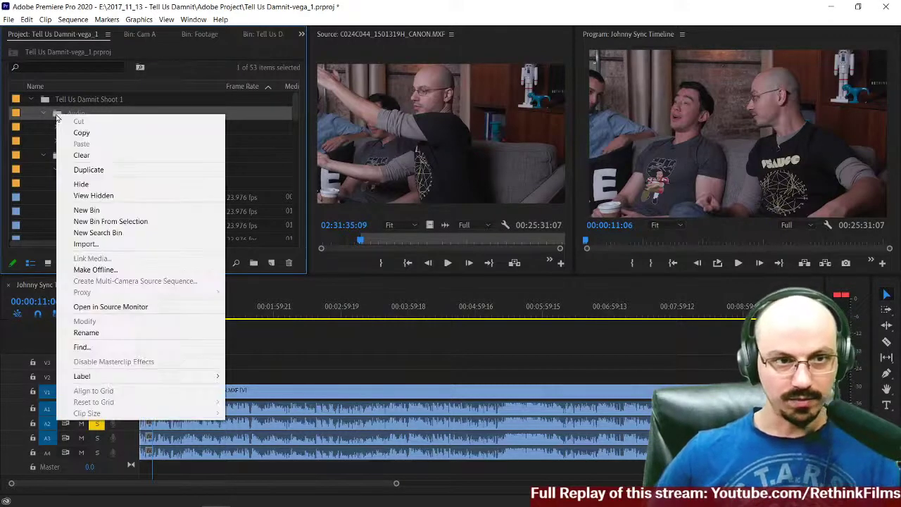
{"action": "left_click", "coordinate": [86, 211]}
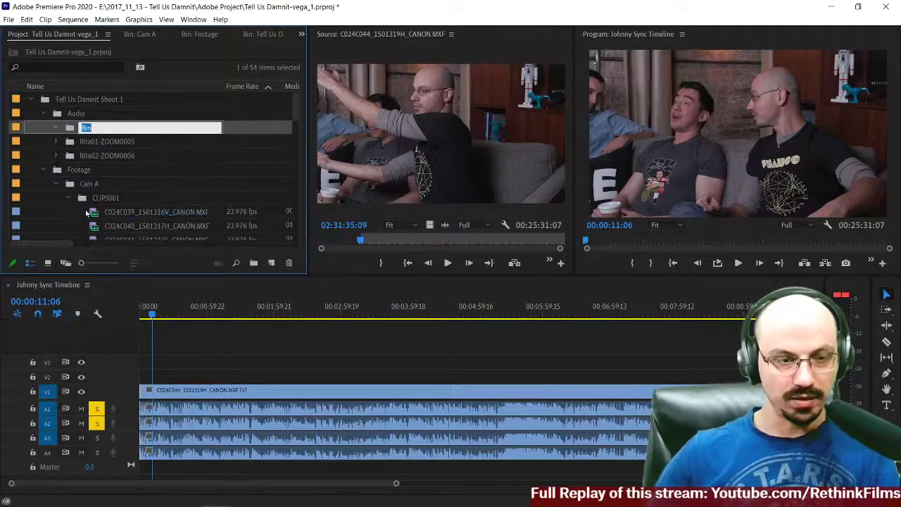
{"action": "type", "text": "Johnny"}
{"action": "key", "text": "Tab"}
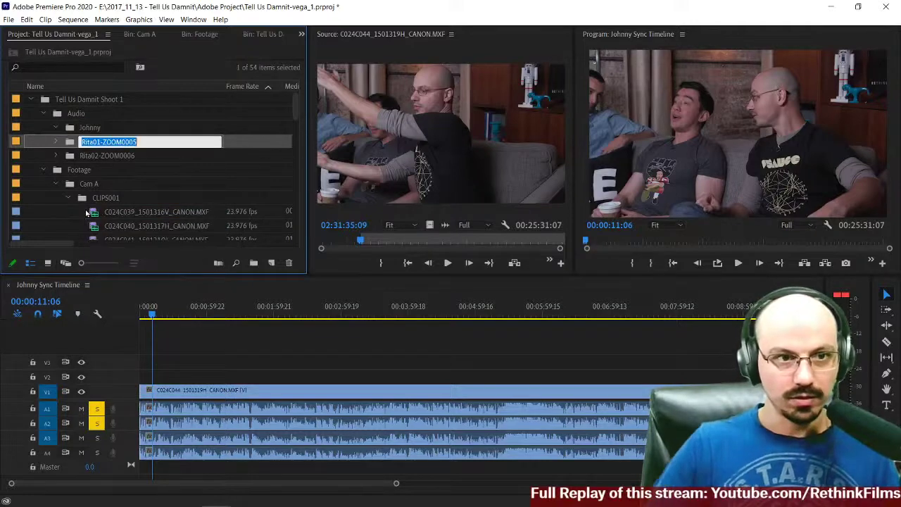
Step: Start an import into the Johnny bin and browse to the Audio folder of 2017_11_13 - Tell Us Damnit
{"action": "right_click", "coordinate": [70, 127]}
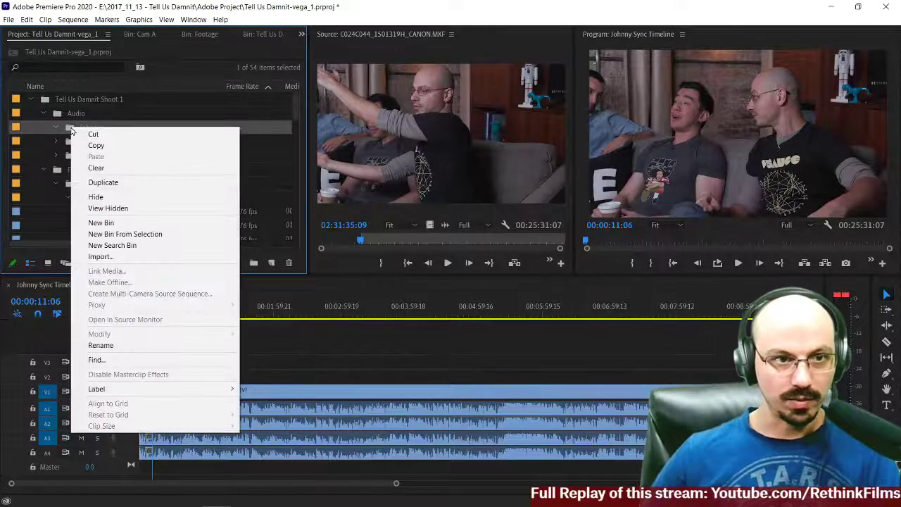
{"action": "left_click", "coordinate": [109, 257]}
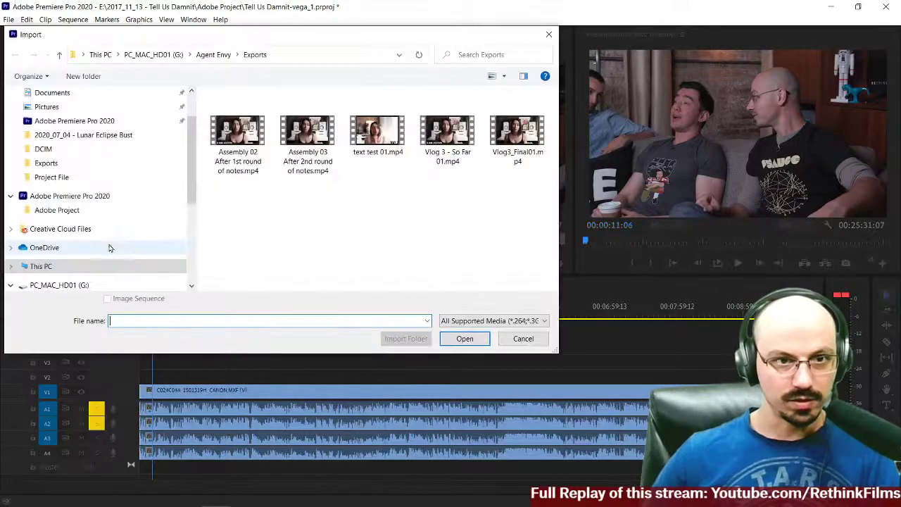
{"action": "scroll", "coordinate": [99, 204], "scroll_direction": "down", "scroll_amount": 5}
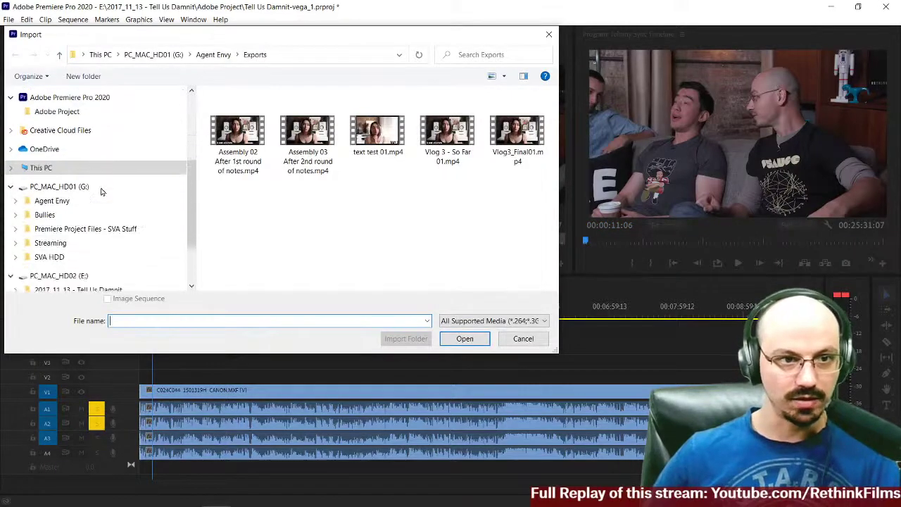
{"action": "left_click", "coordinate": [79, 200]}
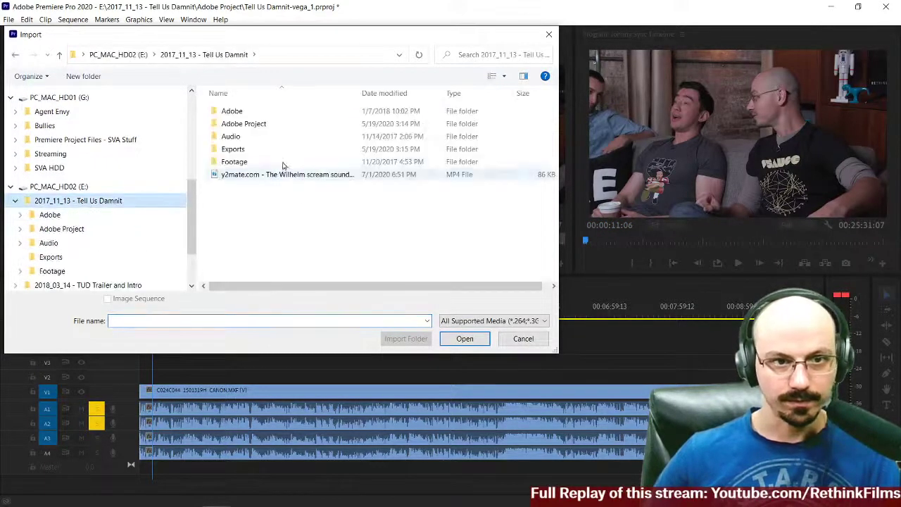
{"action": "double_click", "coordinate": [232, 138]}
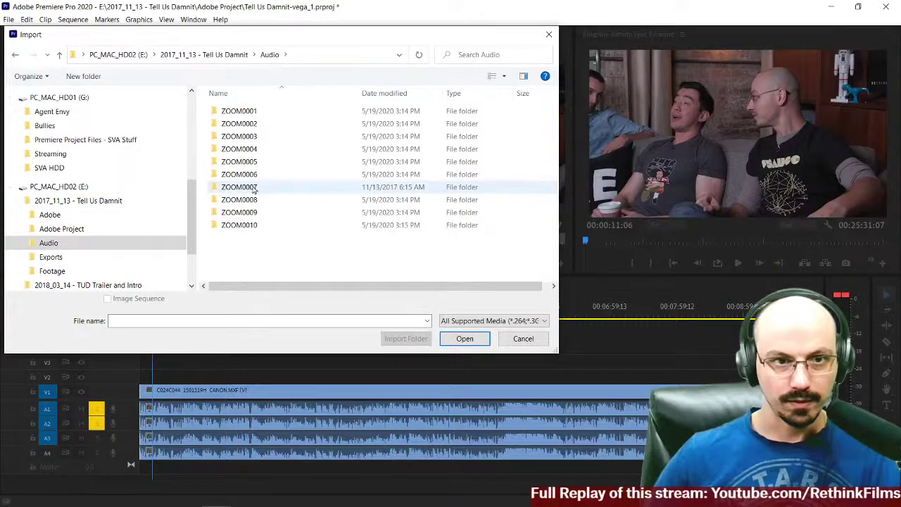
{"action": "left_click_drag", "start_coordinate": [279, 42], "coordinate": [404, 70]}
Step: Try to open the ZOOM0007 and ZOOM0008 folders together for import
{"action": "left_click", "coordinate": [348, 213]}
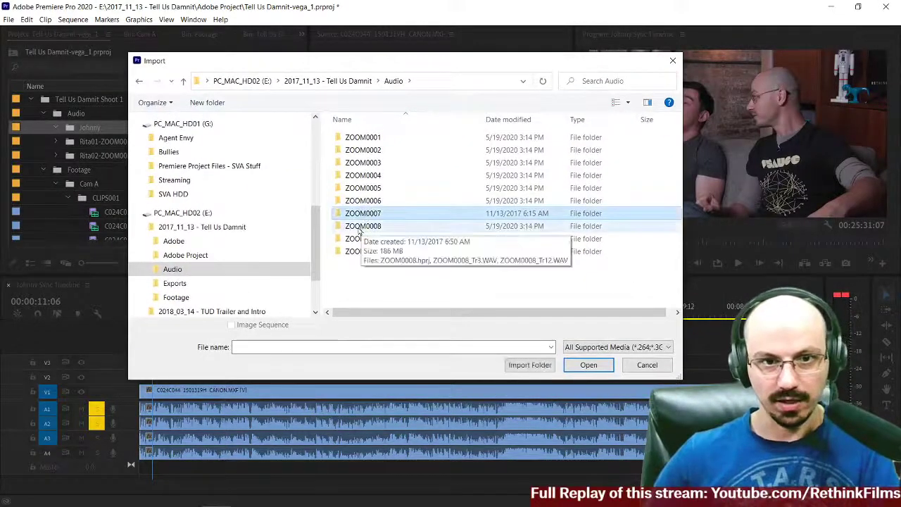
{"action": "left_click", "coordinate": [361, 227], "text": "ctrl"}
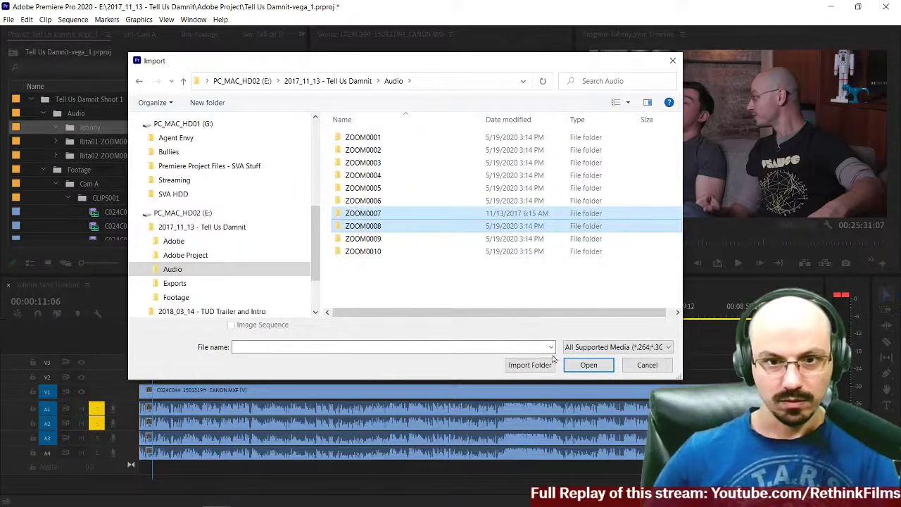
{"action": "left_click", "coordinate": [590, 365]}
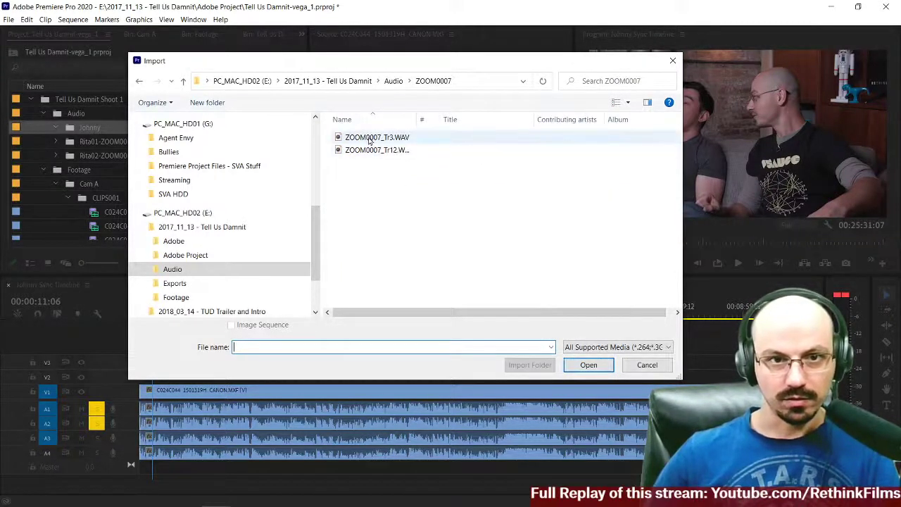
Step: Return to the Audio folder and import the ZOOM0007 and ZOOM0008 folders into the Johnny bin
{"action": "left_click", "coordinate": [171, 269]}
{"action": "left_click", "coordinate": [140, 82]}
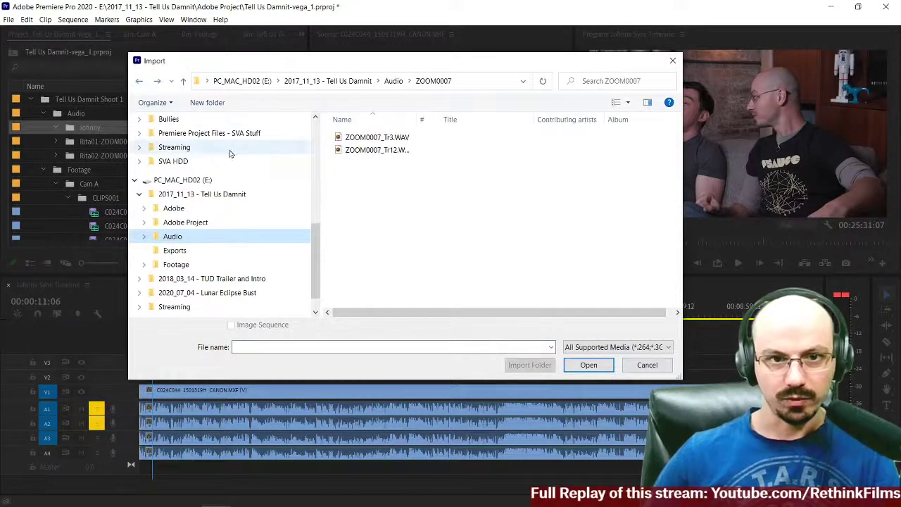
{"action": "left_click", "coordinate": [139, 82]}
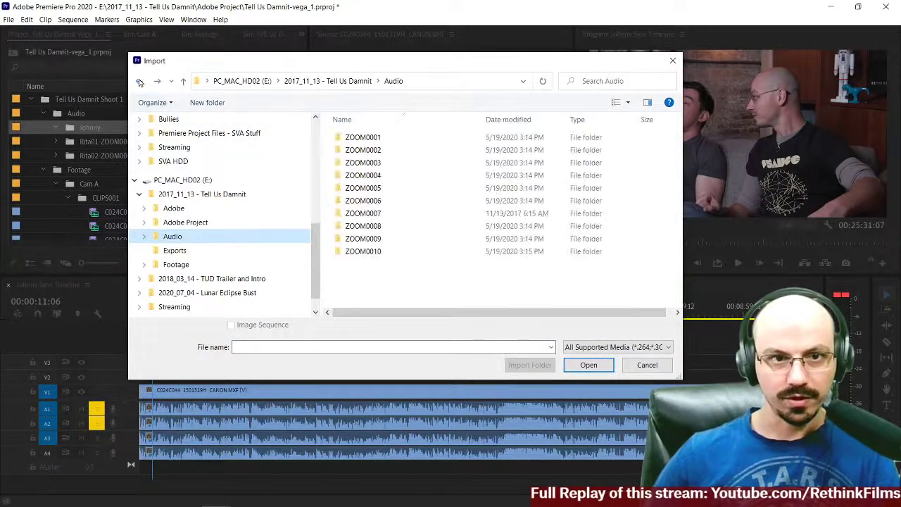
{"action": "left_click", "coordinate": [357, 214]}
{"action": "left_click", "coordinate": [348, 226], "text": "ctrl"}
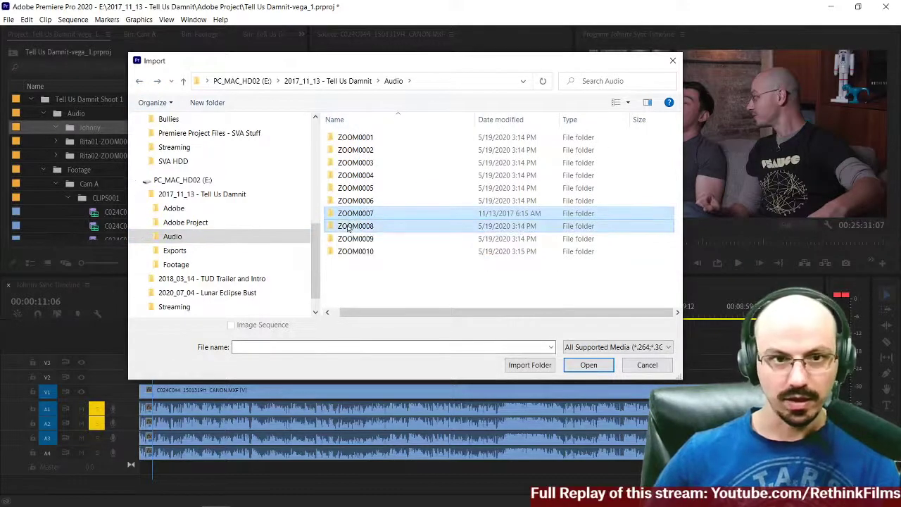
{"action": "left_click", "coordinate": [529, 364]}
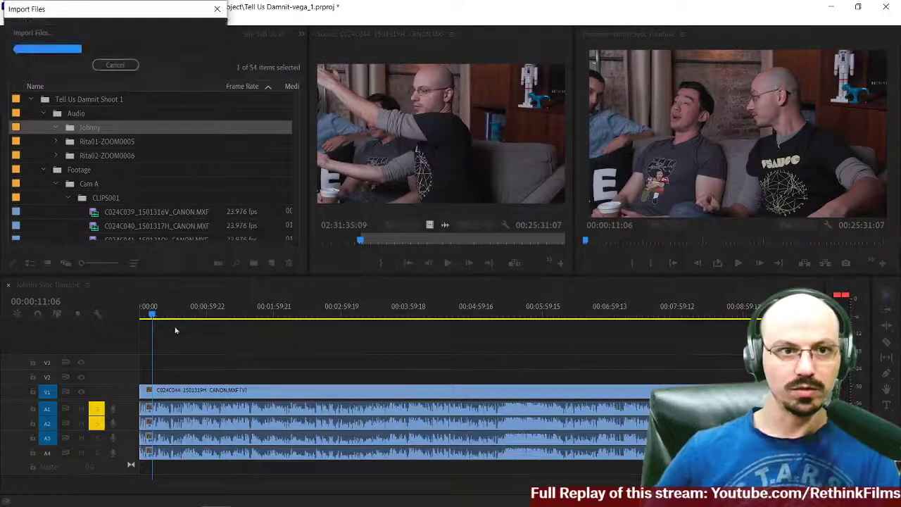
{"action": "left_click", "coordinate": [451, 323]}
Step: Move both ZOOM0007 WAV tracks directly into the Johnny bin and remove the emptied ZOOM0007 bin
{"action": "scroll", "coordinate": [97, 164], "scroll_direction": "down", "scroll_amount": 2}
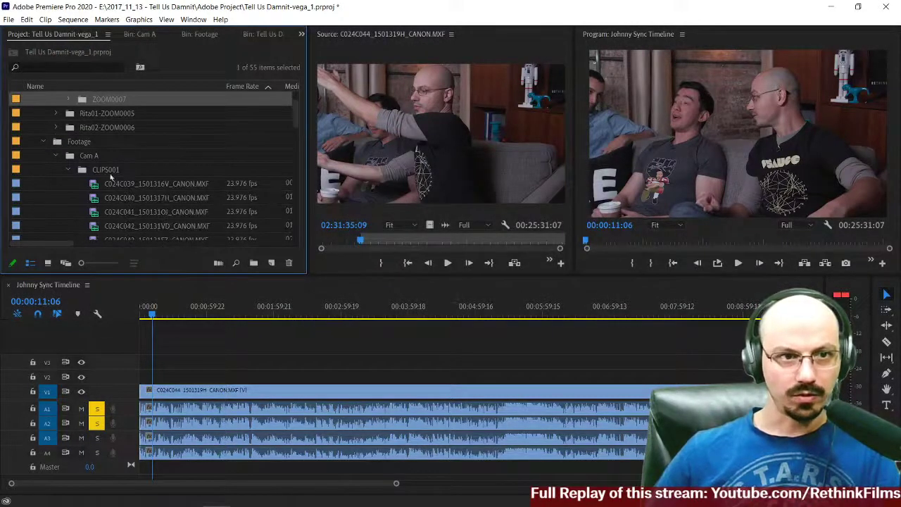
{"action": "scroll", "coordinate": [97, 164], "scroll_direction": "up", "scroll_amount": 3}
{"action": "left_click", "coordinate": [67, 141]}
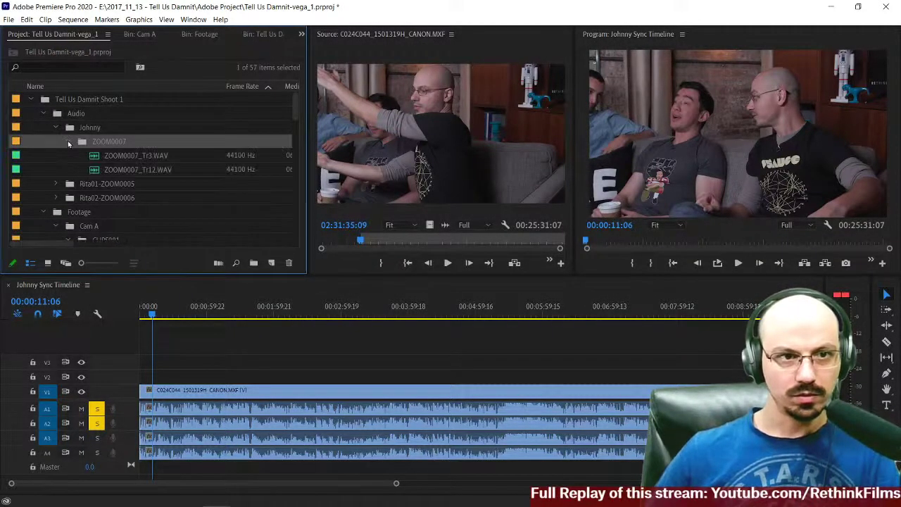
{"action": "left_click", "coordinate": [68, 141]}
{"action": "left_click", "coordinate": [55, 128]}
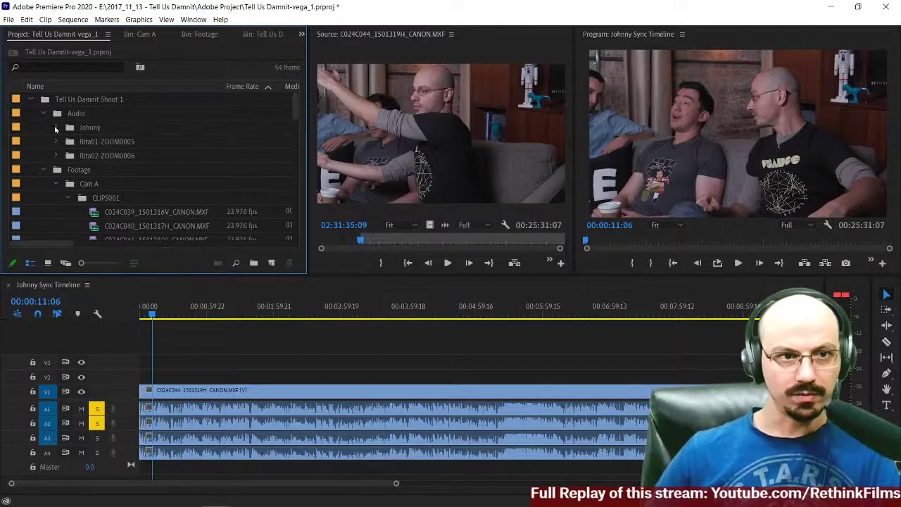
{"action": "left_click", "coordinate": [54, 129]}
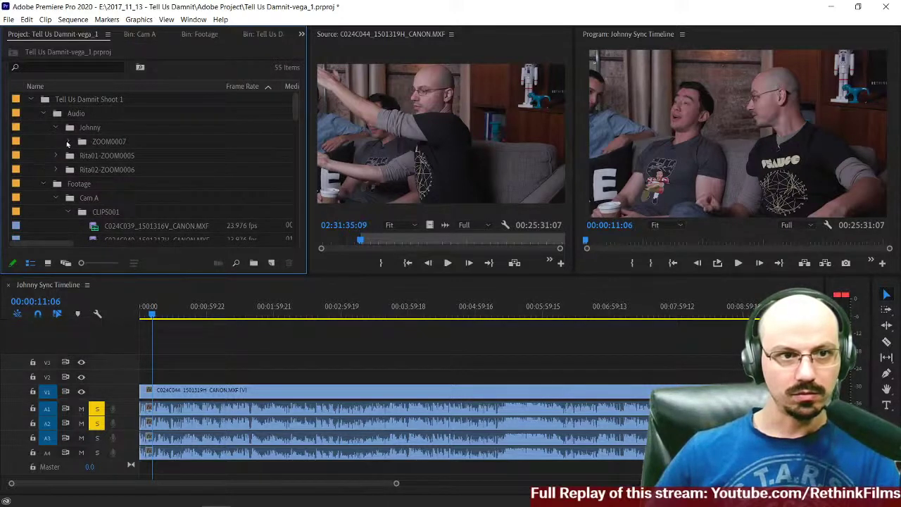
{"action": "left_click", "coordinate": [68, 142]}
{"action": "left_click_drag", "start_coordinate": [78, 161], "coordinate": [76, 131]}
{"action": "right_click", "coordinate": [82, 139]}
{"action": "left_click", "coordinate": [106, 146]}
Step: Import ZOOM0008_Tr3.WAV and ZOOM0008_Tr12.WAV from the ZOOM0008 folder into the Johnny bin
{"action": "right_click", "coordinate": [67, 128]}
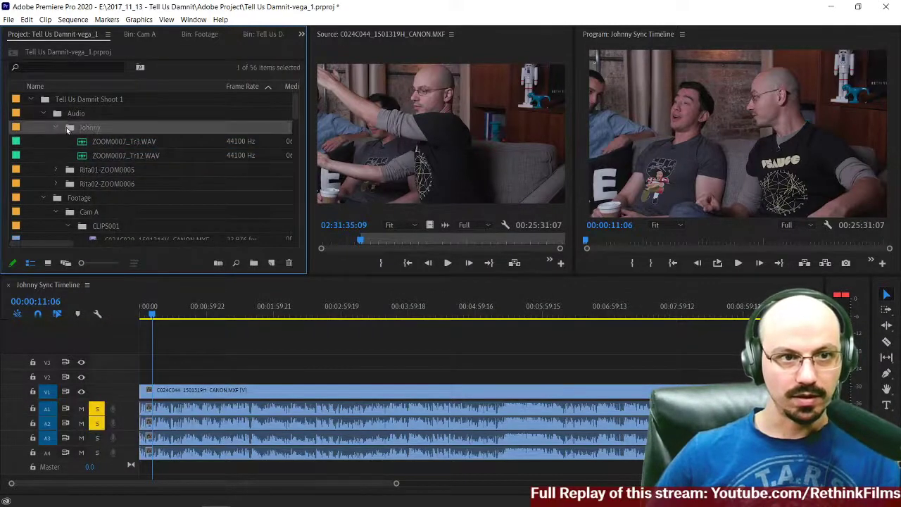
{"action": "left_click", "coordinate": [112, 257]}
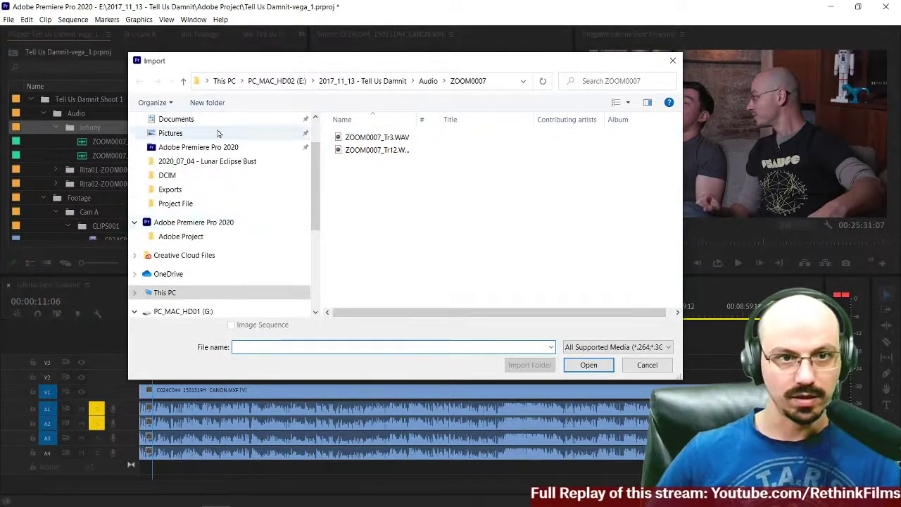
{"action": "left_click", "coordinate": [430, 82]}
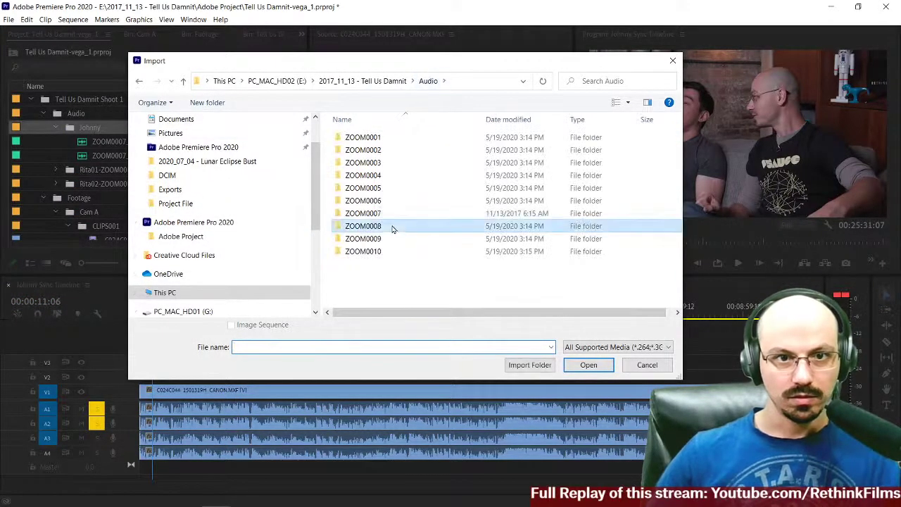
{"action": "double_click", "coordinate": [393, 226]}
{"action": "left_click", "coordinate": [379, 140]}
{"action": "left_click", "coordinate": [375, 150], "text": "shift"}
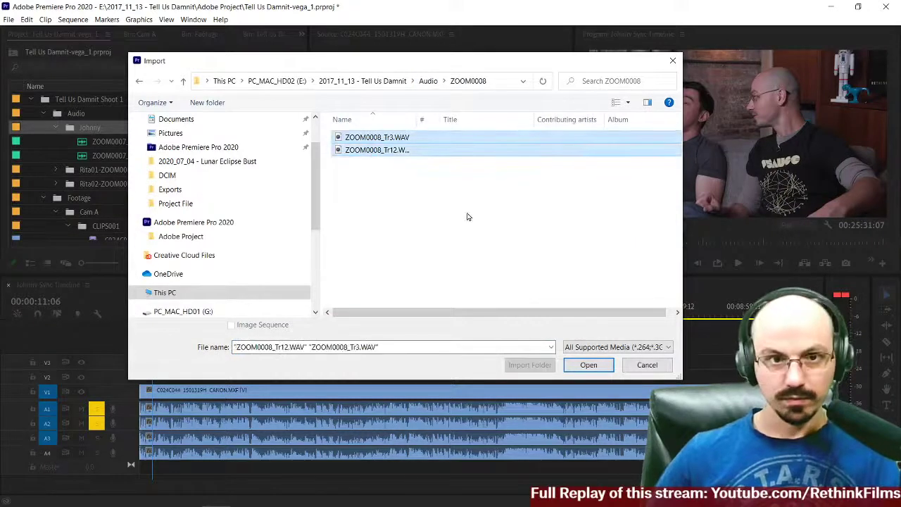
{"action": "left_click", "coordinate": [589, 365]}
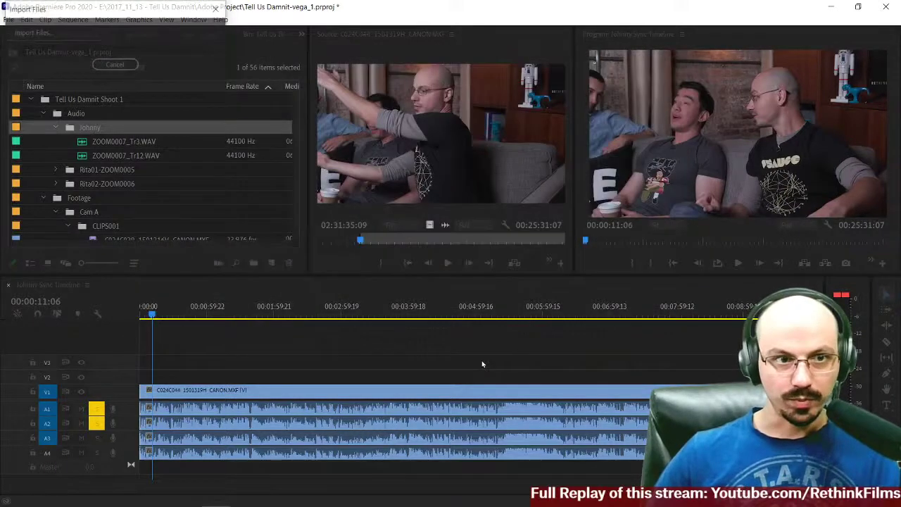
Step: Compare the durations, channel types and start times of ZOOM0007_Tr3.WAV and ZOOM0007_Tr12.WAV in the Johnny bin
{"action": "left_click", "coordinate": [112, 157]}
{"action": "left_click", "coordinate": [116, 147]}
{"action": "left_click", "coordinate": [115, 156]}
{"action": "left_click", "coordinate": [117, 147]}
{"action": "left_click", "coordinate": [121, 160]}
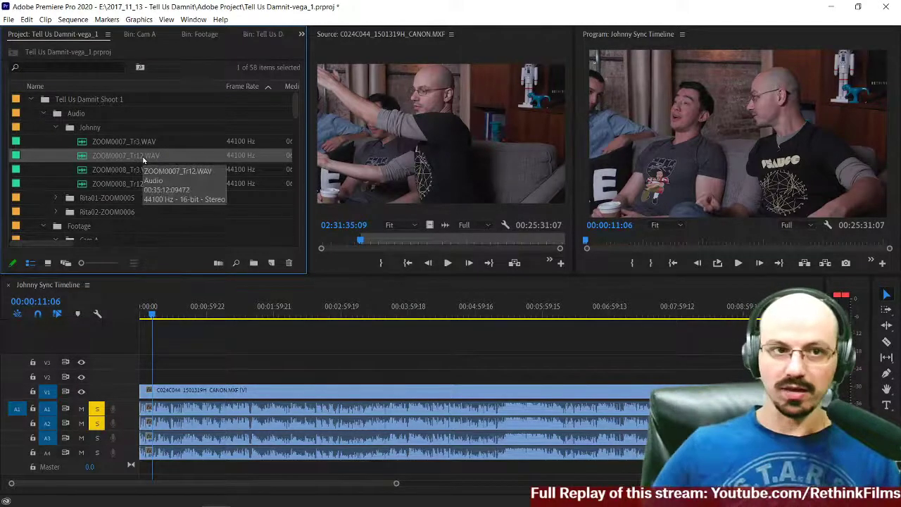
{"action": "left_click", "coordinate": [101, 146]}
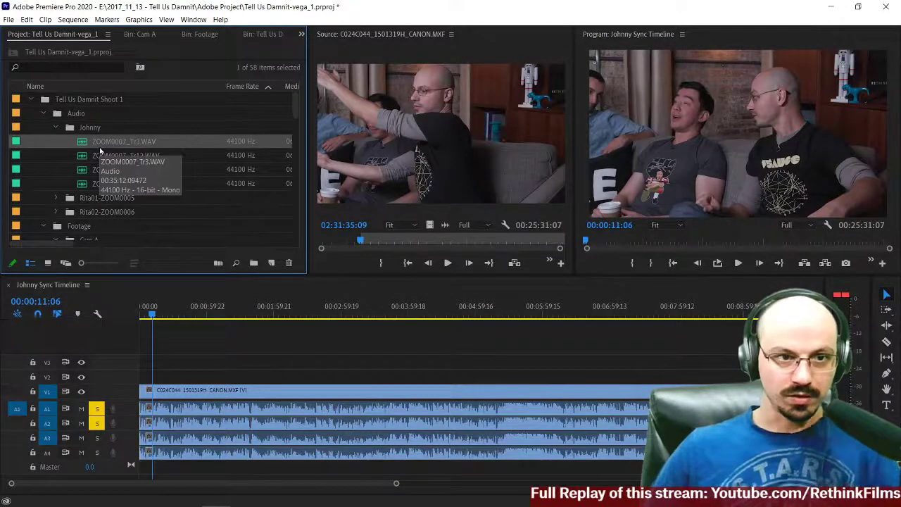
{"action": "scroll", "coordinate": [101, 159], "scroll_direction": "right", "scroll_amount": 1}
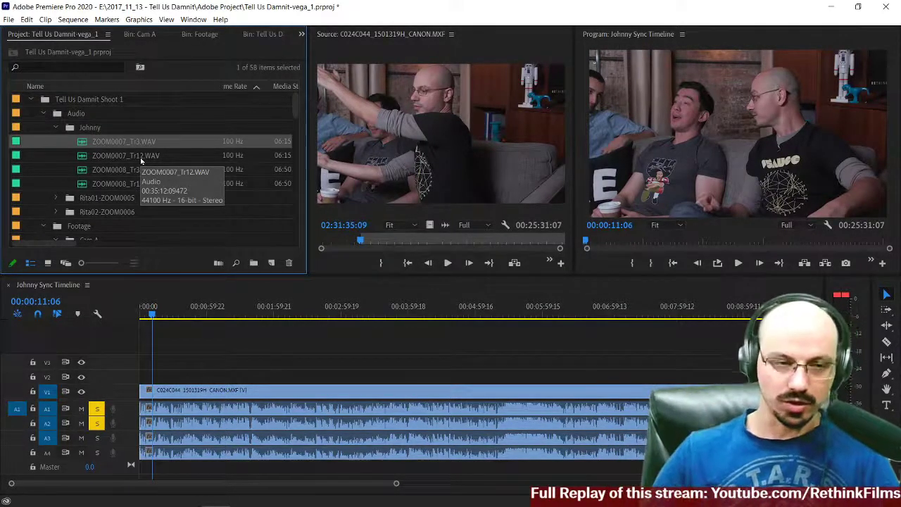
{"action": "left_click", "coordinate": [118, 156]}
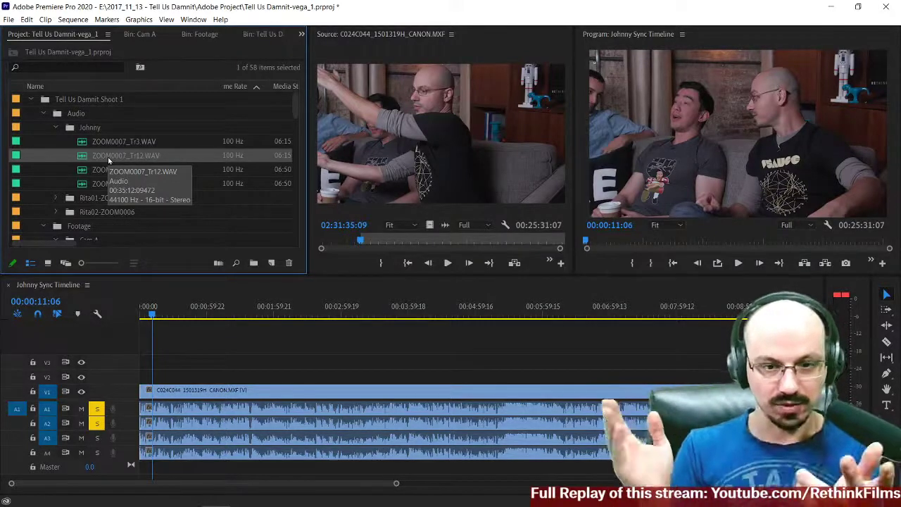
{"action": "scroll", "coordinate": [102, 155], "scroll_direction": "left", "scroll_amount": 1}
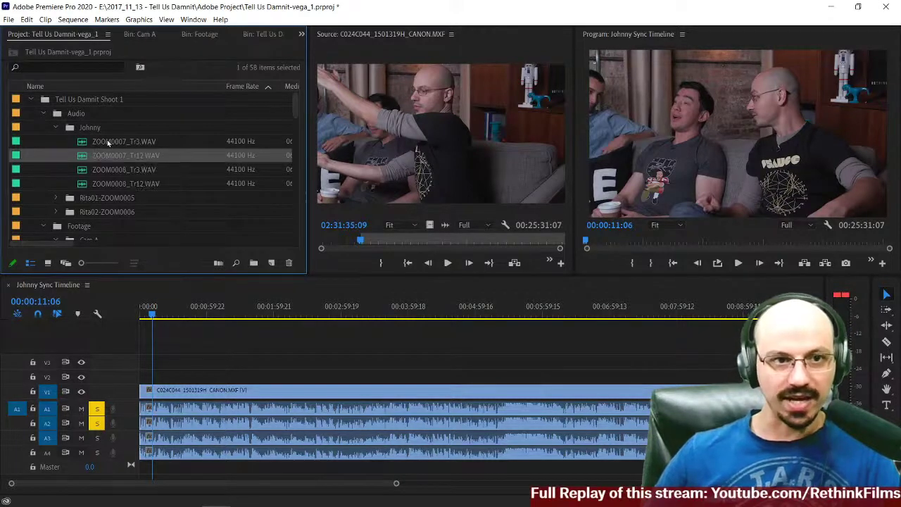
{"action": "left_click", "coordinate": [108, 143]}
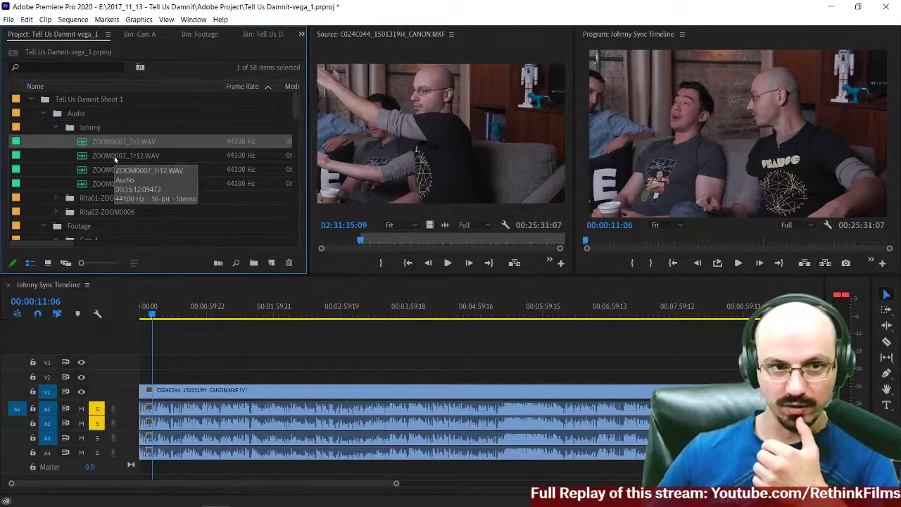
Step: Open ZOOM0007_Tr3.WAV as the source clip and listen to a section to identify whose microphone it is
{"action": "double_click", "coordinate": [81, 143]}
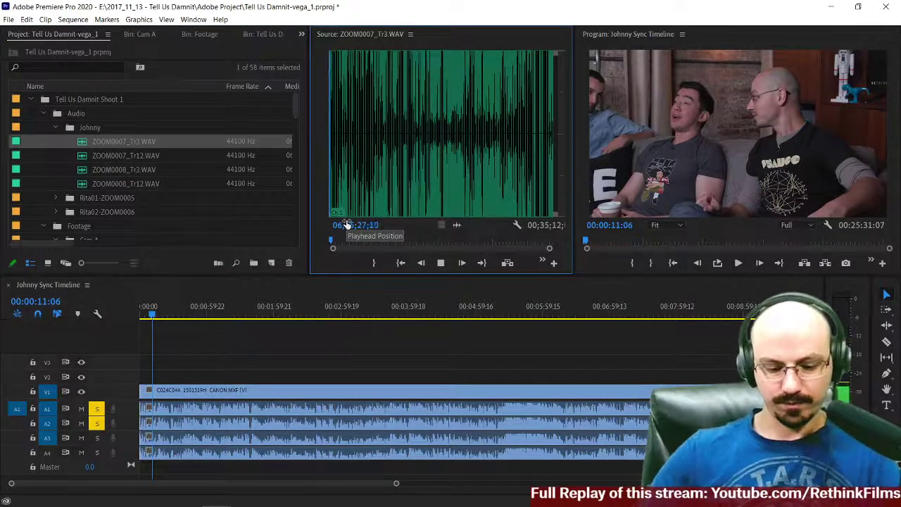
{"action": "left_click_drag", "start_coordinate": [346, 224], "coordinate": [383, 249]}
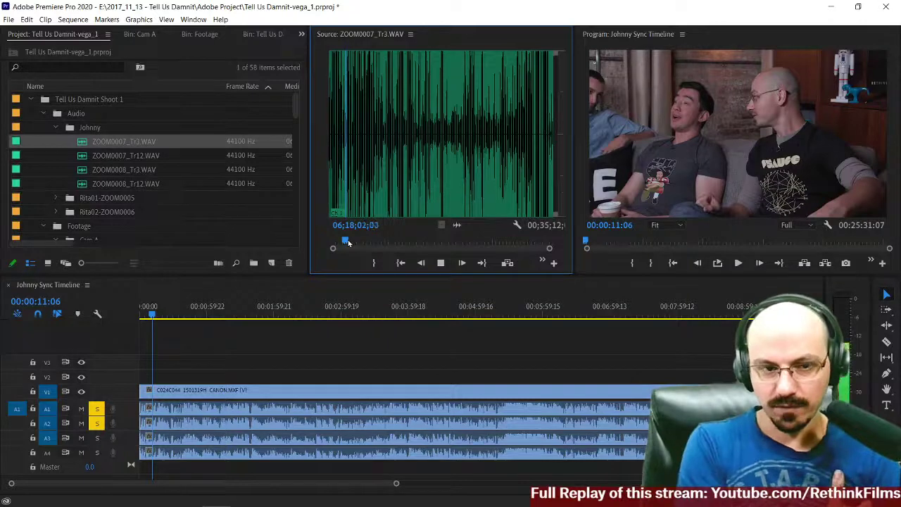
{"action": "scroll", "coordinate": [348, 243], "scroll_direction": "up", "scroll_amount": 4}
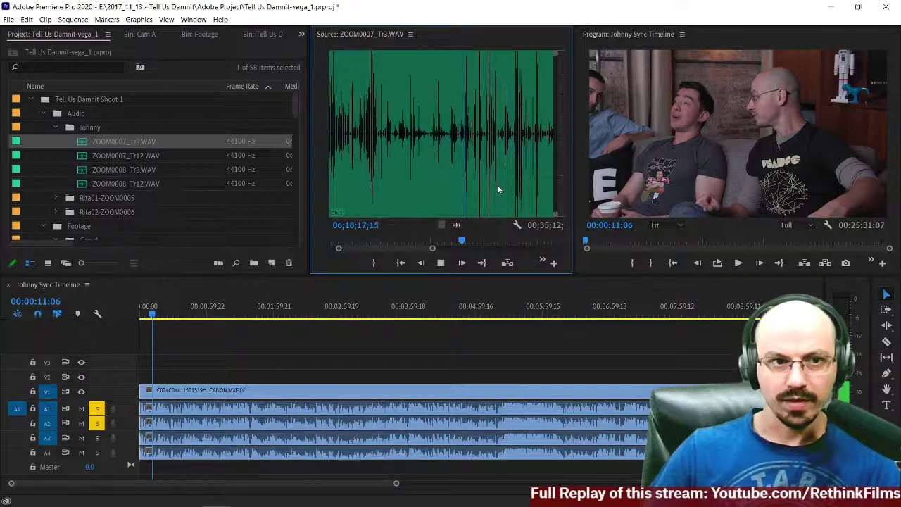
{"action": "key", "text": "space"}
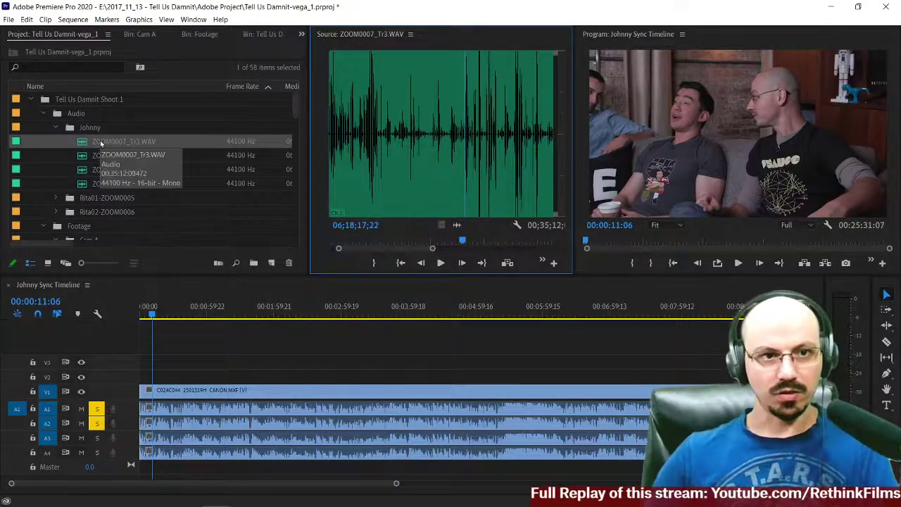
Step: Prefix the name of ZOOM0007_Tr3.WAV with the speaker's first name and a hyphen
{"action": "left_click", "coordinate": [123, 142]}
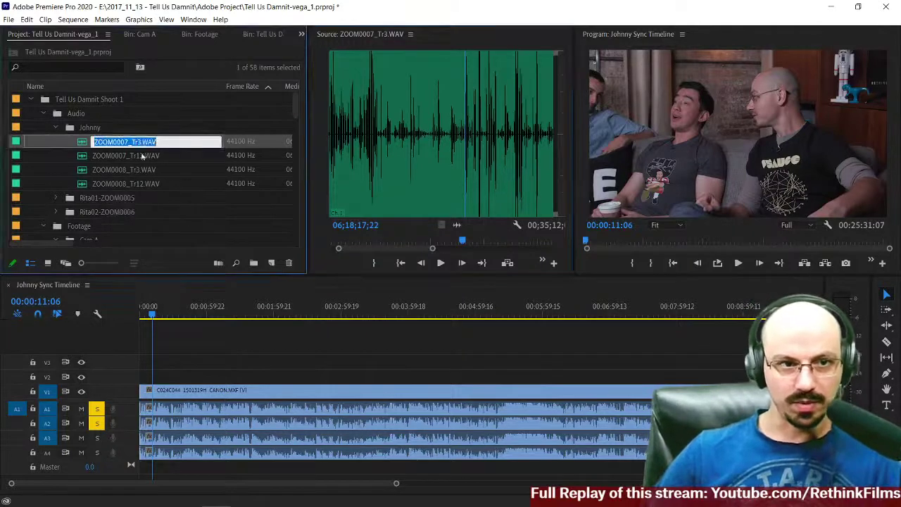
{"action": "left_click", "coordinate": [101, 143]}
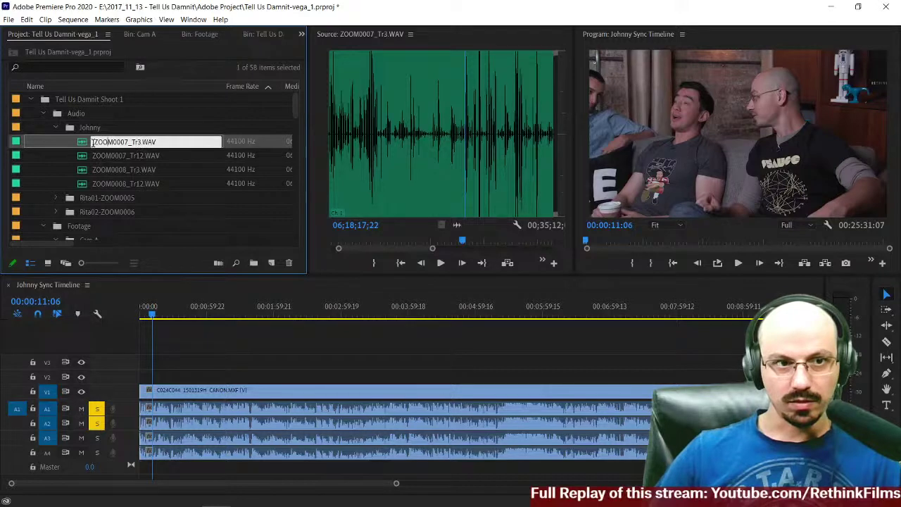
{"action": "type", "text": "Steve"}
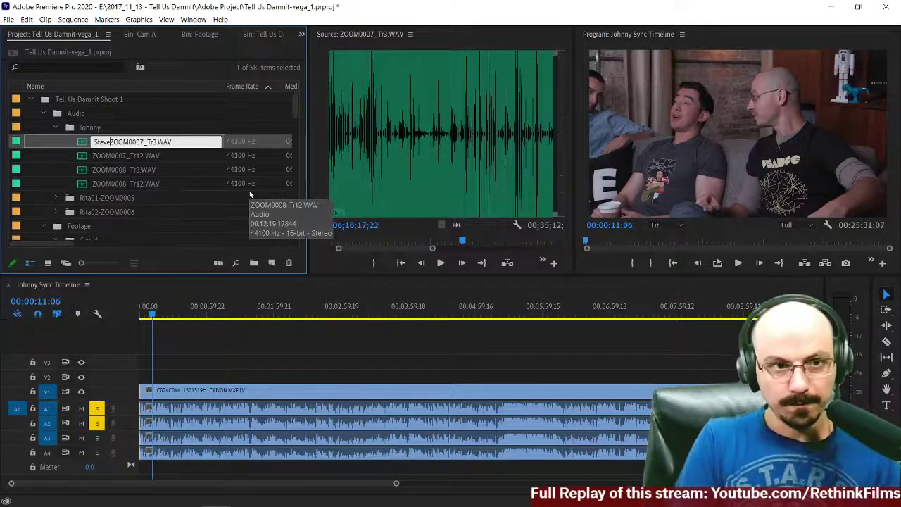
{"action": "type", "text": "-"}
{"action": "key", "text": "Tab"}
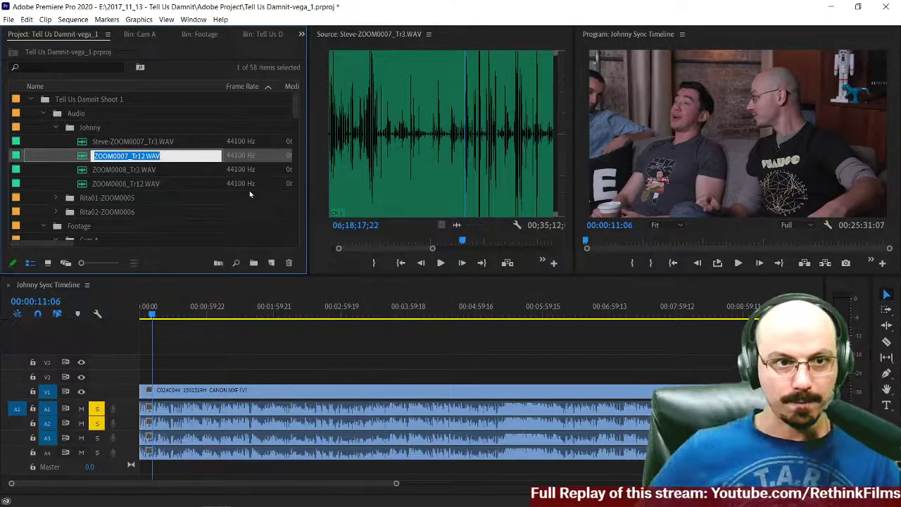
{"action": "key", "text": "Escape"}
Step: Open ZOOM0007_Tr12.WAV as the source clip and listen to its two channels to identify the speakers
{"action": "double_click", "coordinate": [74, 157]}
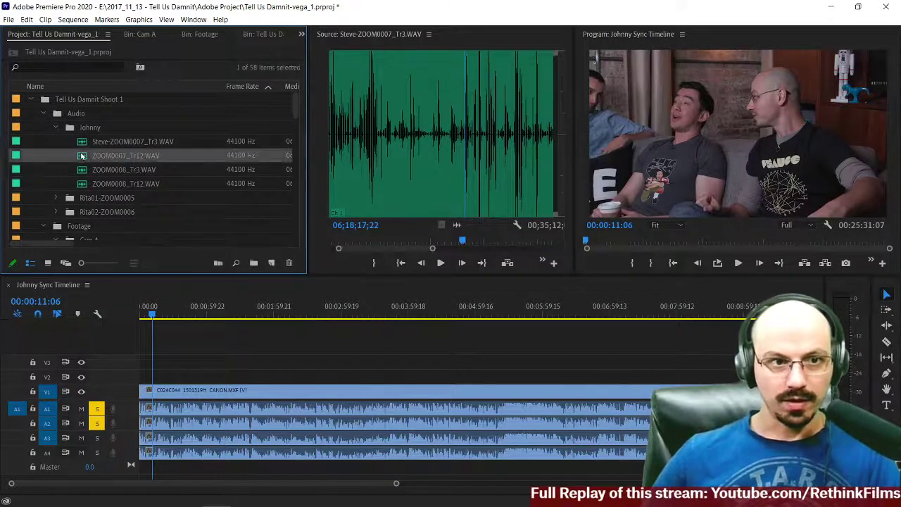
{"action": "scroll", "coordinate": [394, 248], "scroll_direction": "up", "scroll_amount": 3}
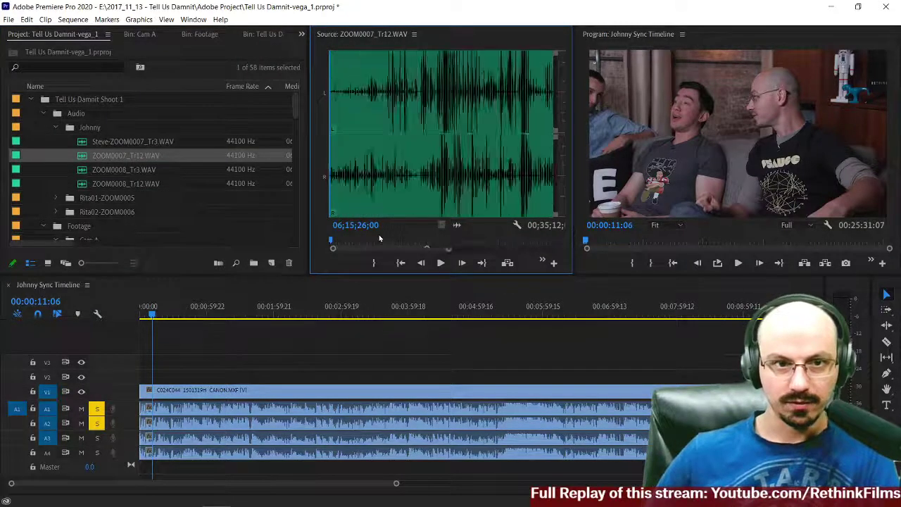
{"action": "key", "text": "space"}
{"action": "left_click", "coordinate": [456, 183]}
{"action": "key", "text": "space"}
{"action": "key", "text": "space"}
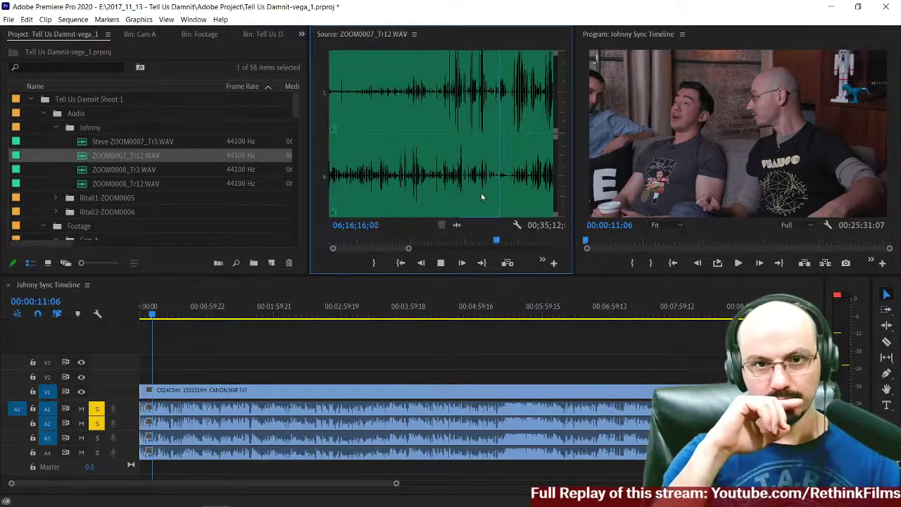
{"action": "key", "text": "space"}
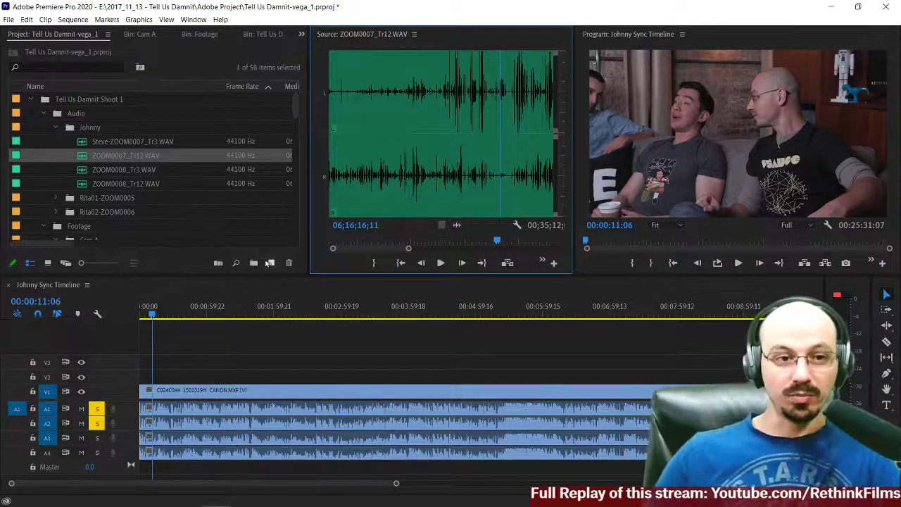
Step: Play the start of the Johnny Sync Timeline up to about 00:00:36 to hear the conversation on camera
{"action": "left_click", "coordinate": [144, 313]}
{"action": "left_click", "coordinate": [153, 314]}
{"action": "key", "text": "space"}
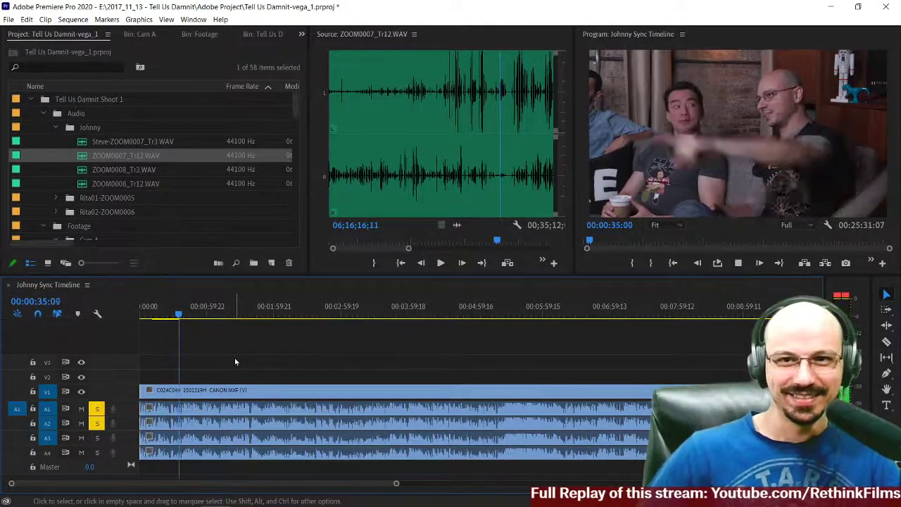
{"action": "key", "text": "space"}
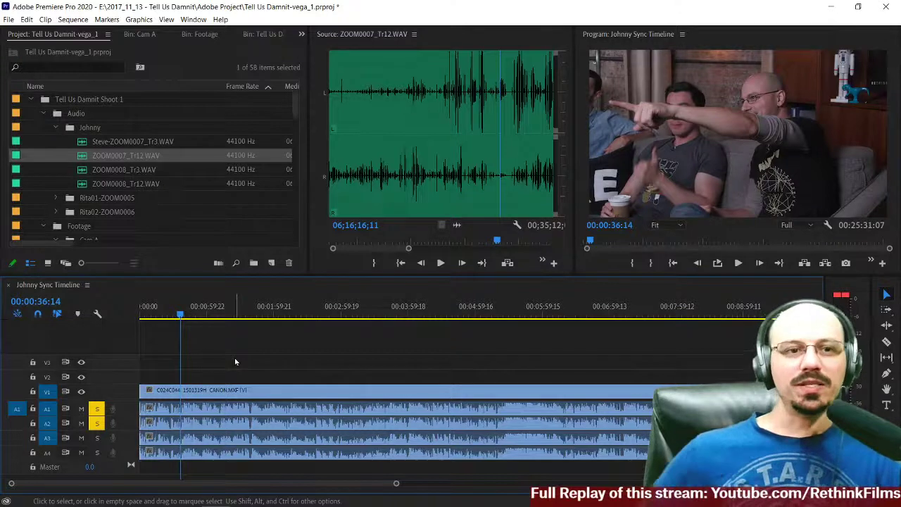
Step: Open the Rita - Sync sequence and play a short section close to its end
{"action": "scroll", "coordinate": [126, 147], "scroll_direction": "down", "scroll_amount": 5}
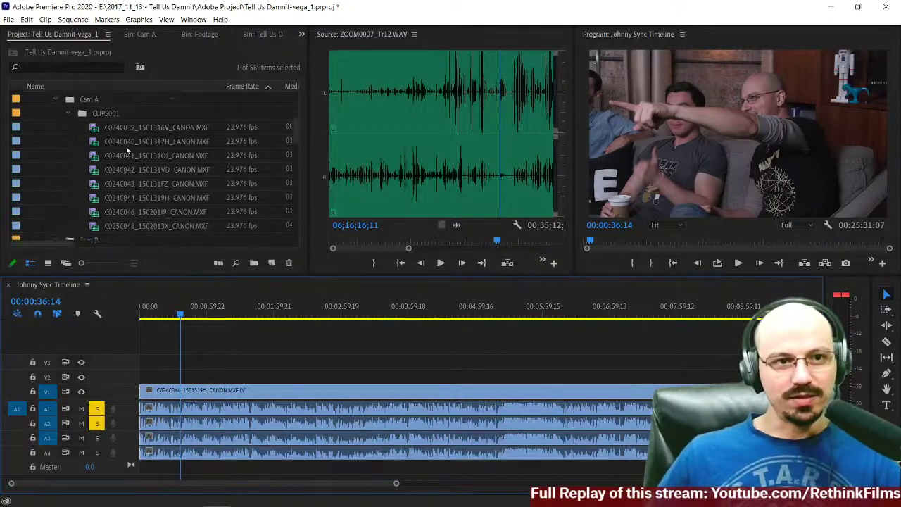
{"action": "scroll", "coordinate": [127, 150], "scroll_direction": "down", "scroll_amount": 10}
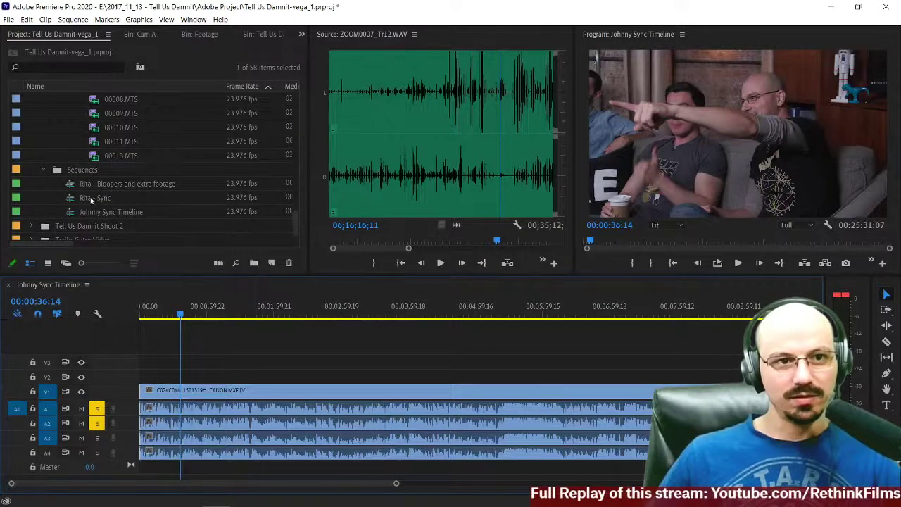
{"action": "double_click", "coordinate": [89, 200]}
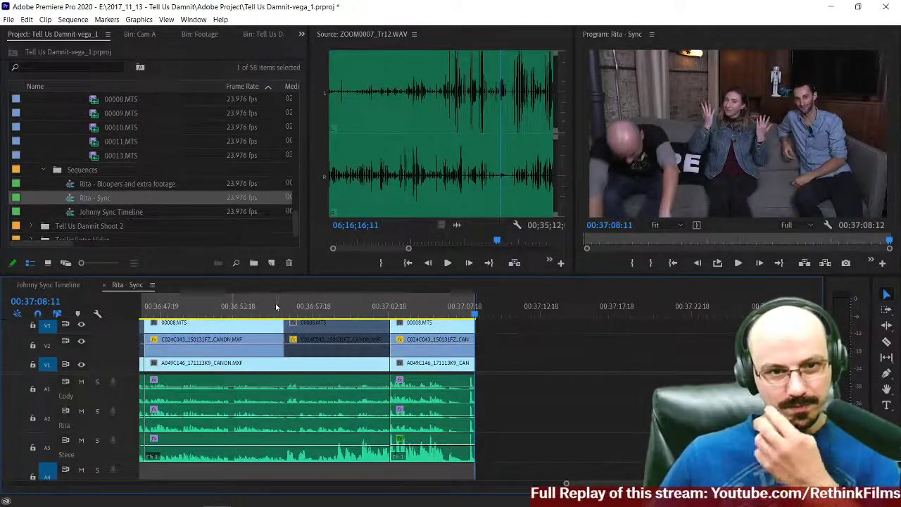
{"action": "left_click", "coordinate": [263, 310]}
{"action": "key", "text": "space"}
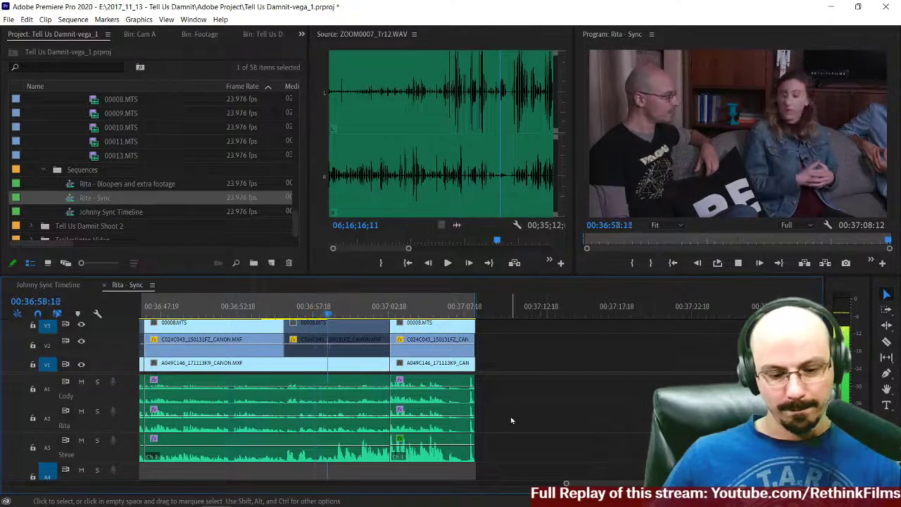
{"action": "key", "text": "space"}
Step: Play the Rita - Sync conversation up to about 00:35:30 and again from 00:35:58 to hear the speakers
{"action": "key", "text": "minus"}
{"action": "key", "text": "minus"}
{"action": "key", "text": "minus"}
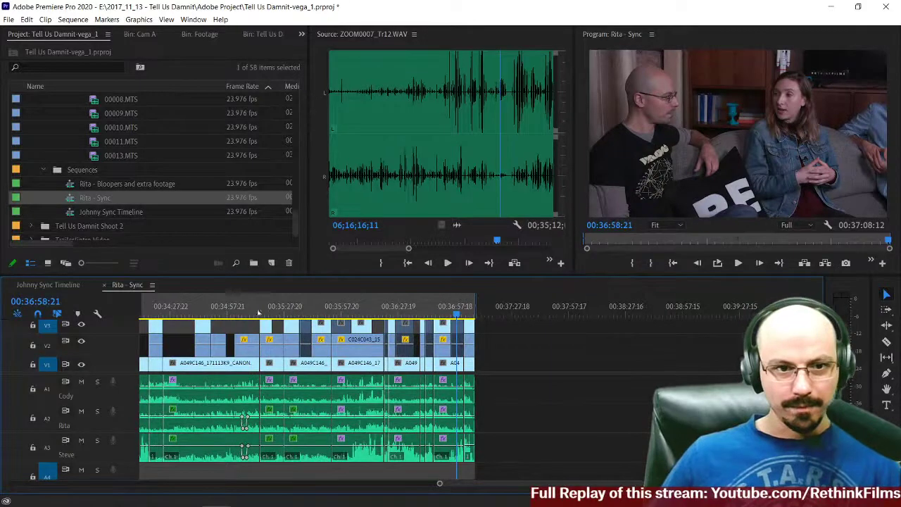
{"action": "left_click", "coordinate": [219, 313]}
{"action": "key", "text": "space"}
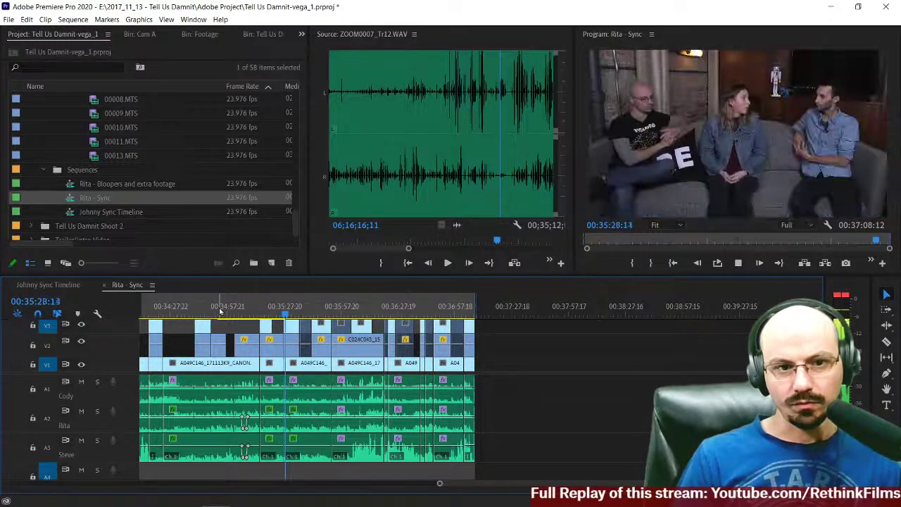
{"action": "key", "text": "space"}
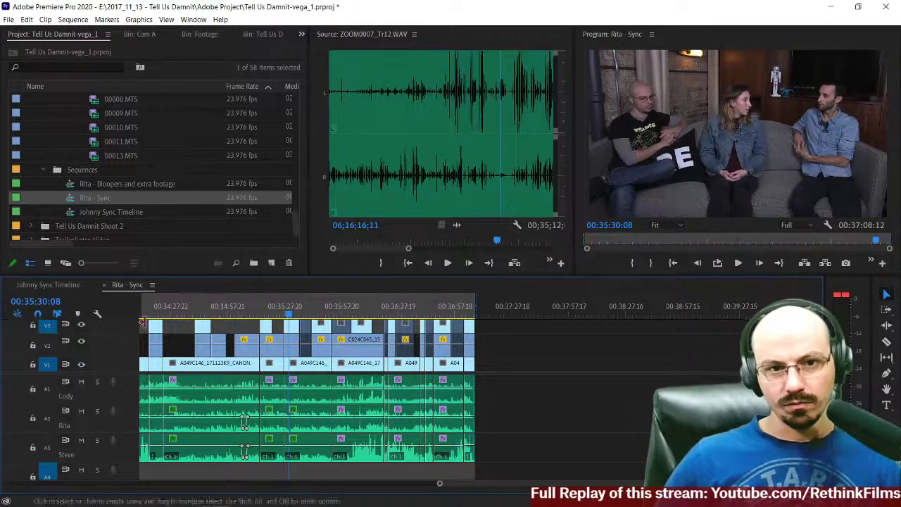
{"action": "scroll", "coordinate": [324, 310], "scroll_direction": "up", "scroll_amount": 1}
{"action": "left_click", "coordinate": [379, 312]}
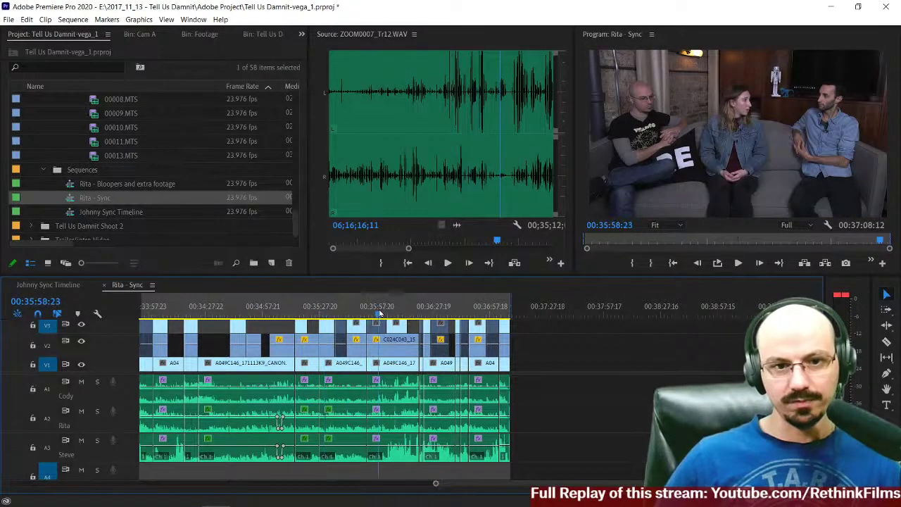
{"action": "key", "text": "space"}
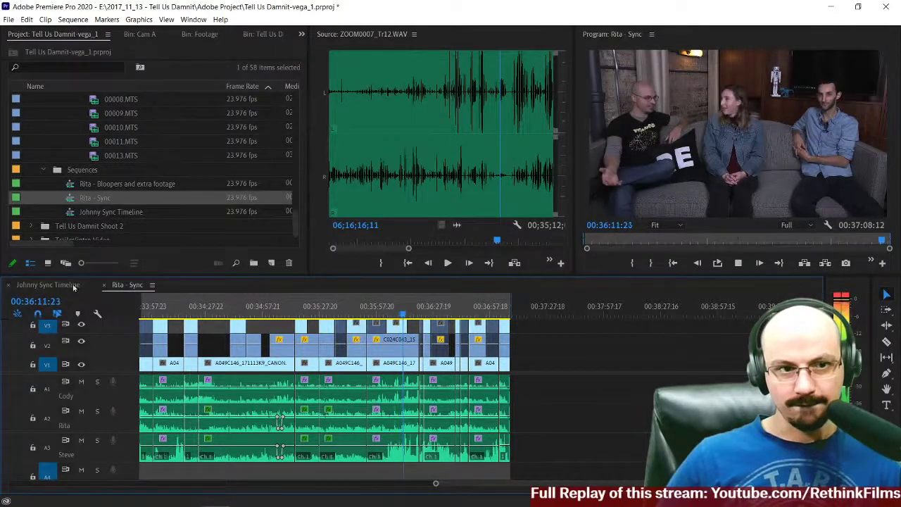
Step: Return to the Johnny Sync Timeline and replay its opening up to about 00:00:16
{"action": "left_click", "coordinate": [48, 284]}
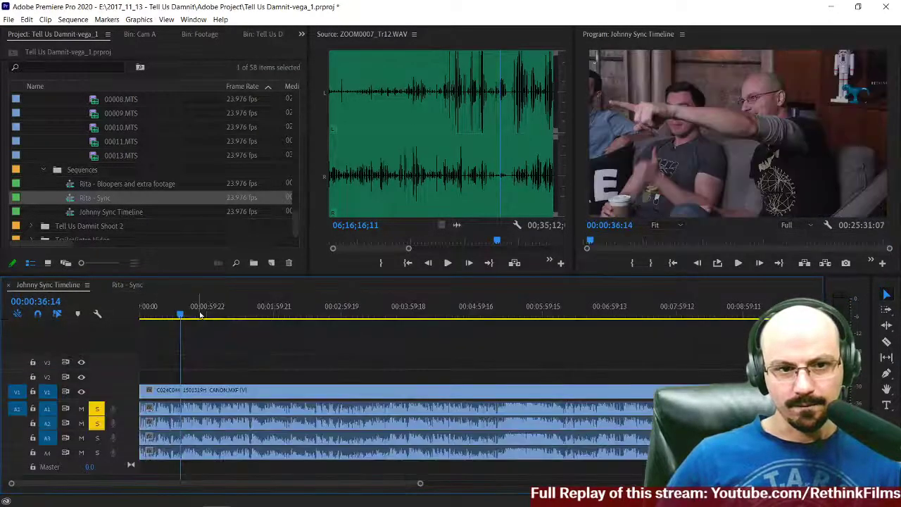
{"action": "left_click", "coordinate": [149, 315]}
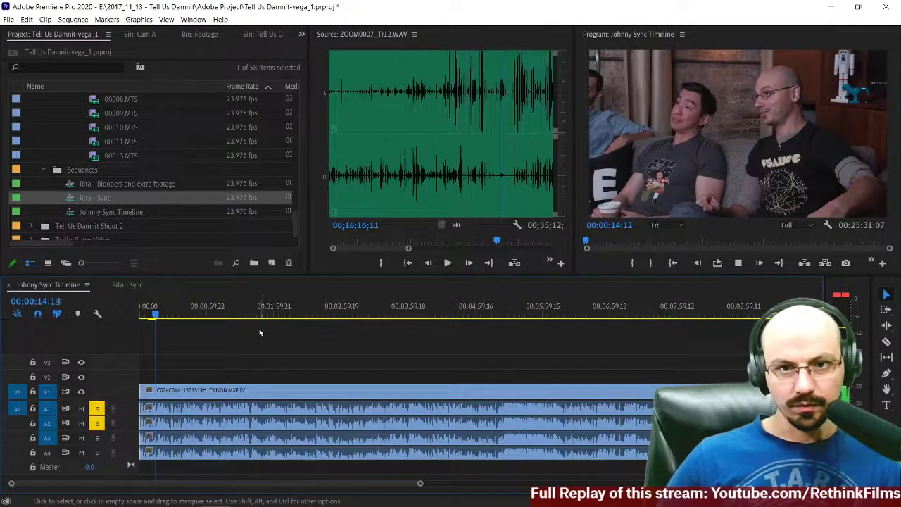
{"action": "key", "text": "space"}
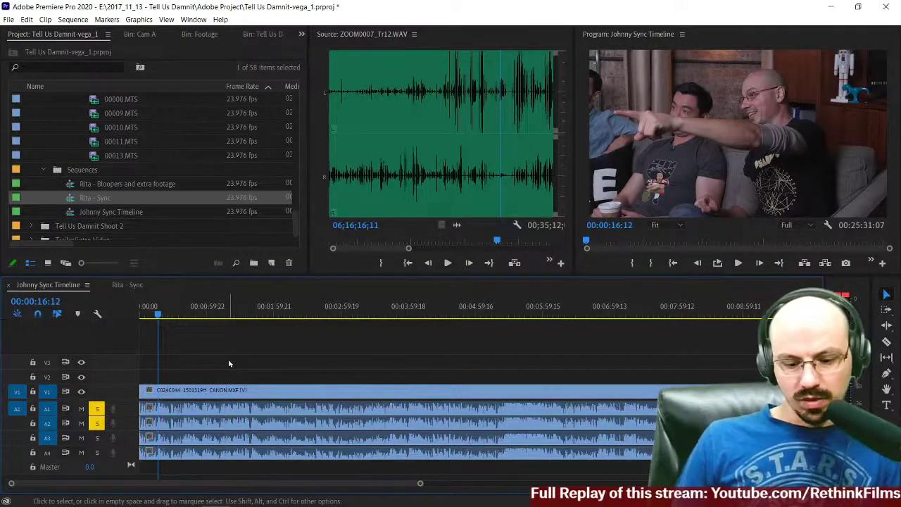
{"action": "key", "text": "backslash"}
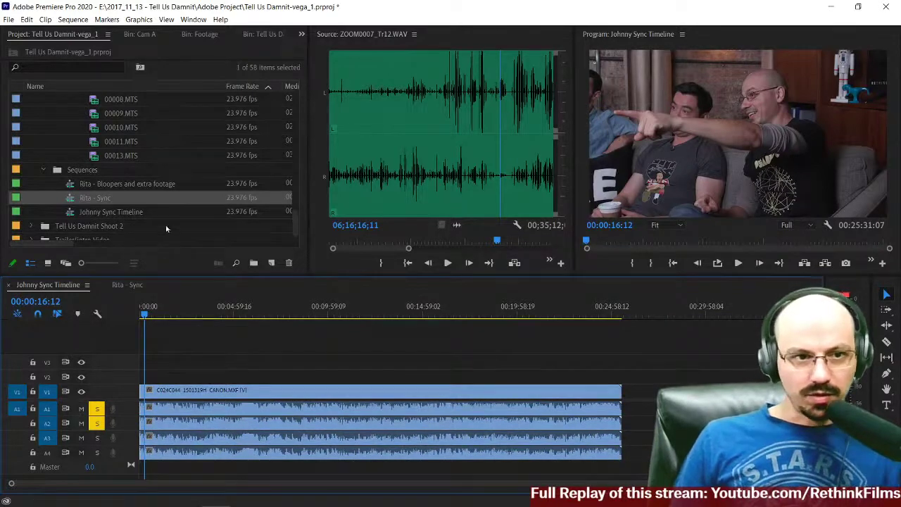
Step: Open the MTS clips from 00006.MTS to 00010.MTS one by one as source clips to find the matching shoot
{"action": "scroll", "coordinate": [127, 211], "scroll_direction": "up", "scroll_amount": 2}
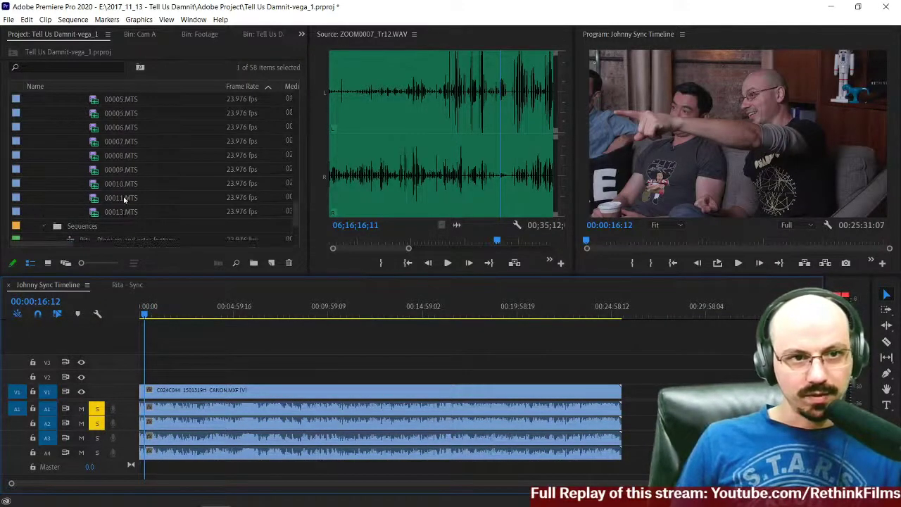
{"action": "double_click", "coordinate": [116, 144]}
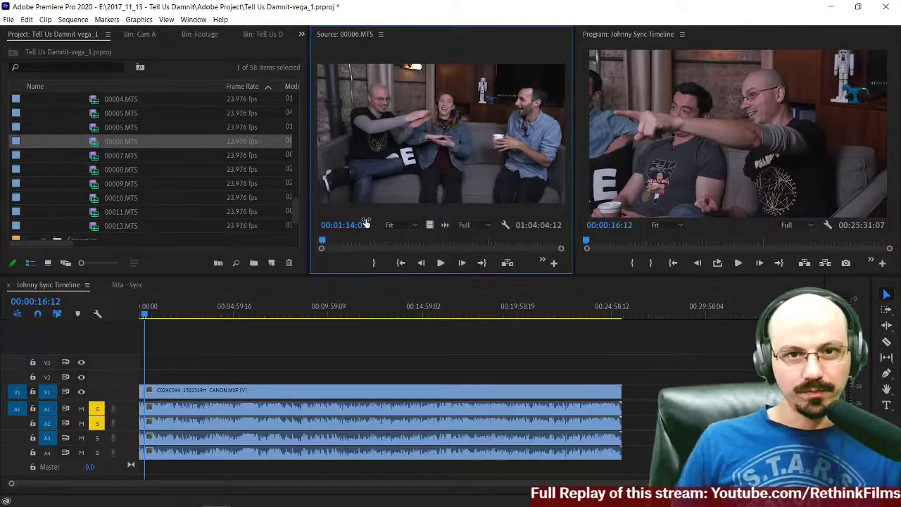
{"action": "double_click", "coordinate": [106, 155]}
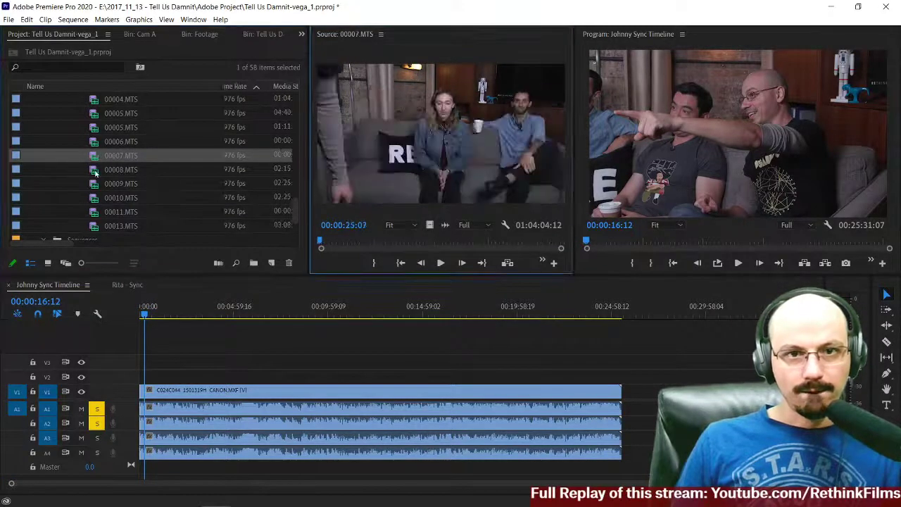
{"action": "double_click", "coordinate": [105, 169]}
{"action": "double_click", "coordinate": [95, 185]}
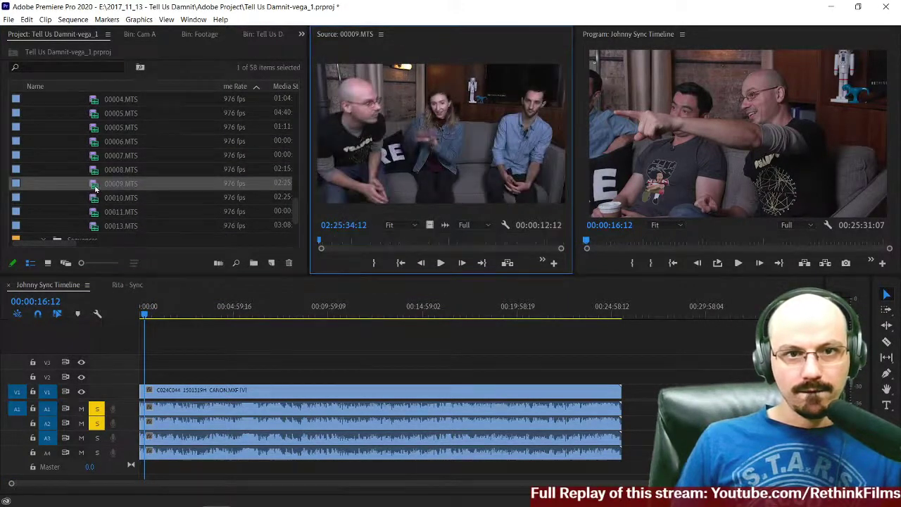
{"action": "double_click", "coordinate": [91, 198]}
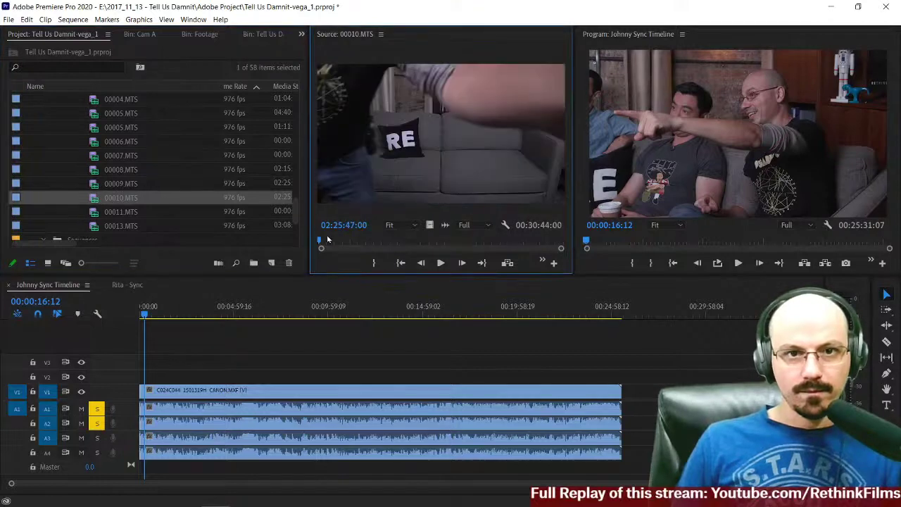
Step: Play 00010.MTS from about 02:31:54 to 02:32:13 to check its picture and conversation
{"action": "left_click", "coordinate": [367, 242]}
{"action": "left_click_drag", "start_coordinate": [367, 243], "coordinate": [365, 242]}
{"action": "key", "text": "space"}
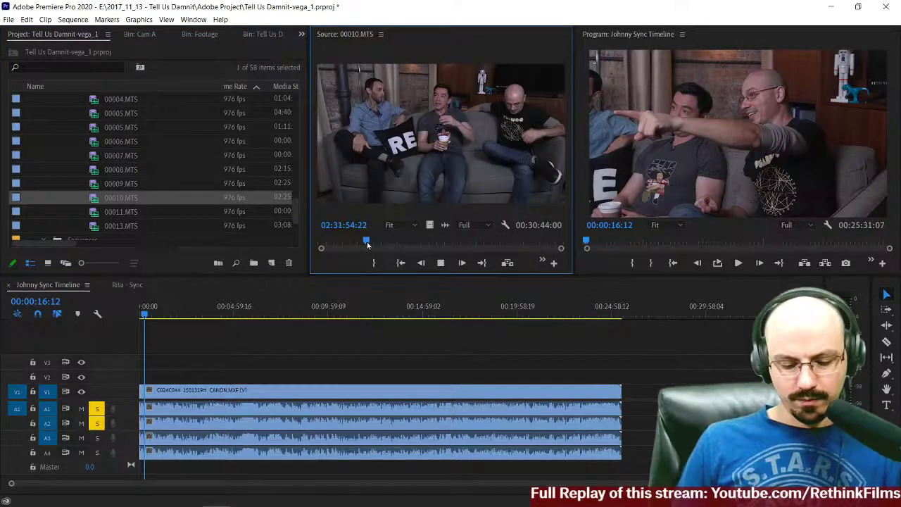
{"action": "key", "text": "XF86AudioLowerVolume"}
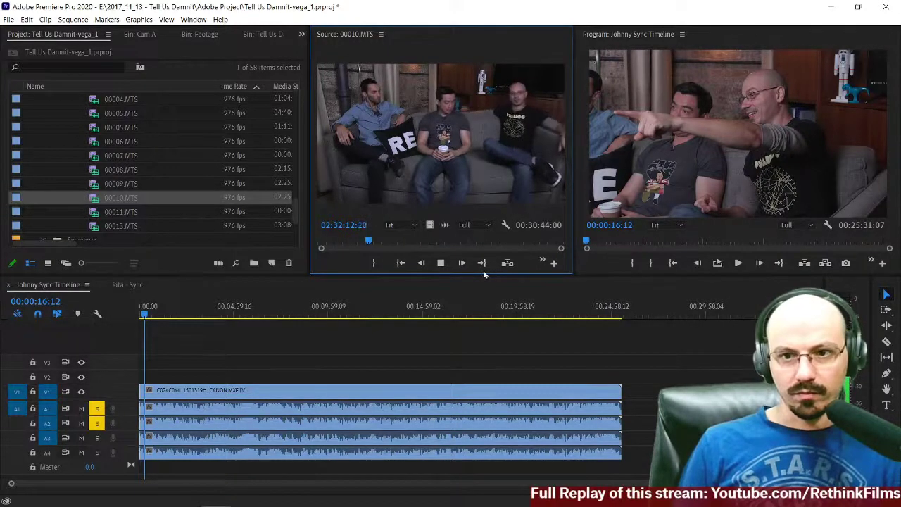
{"action": "key", "text": "space"}
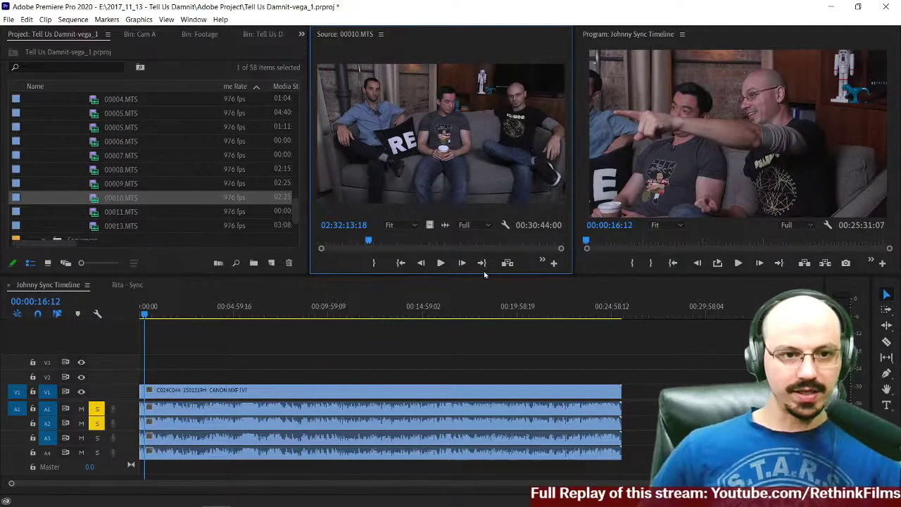
{"action": "left_click", "coordinate": [273, 393]}
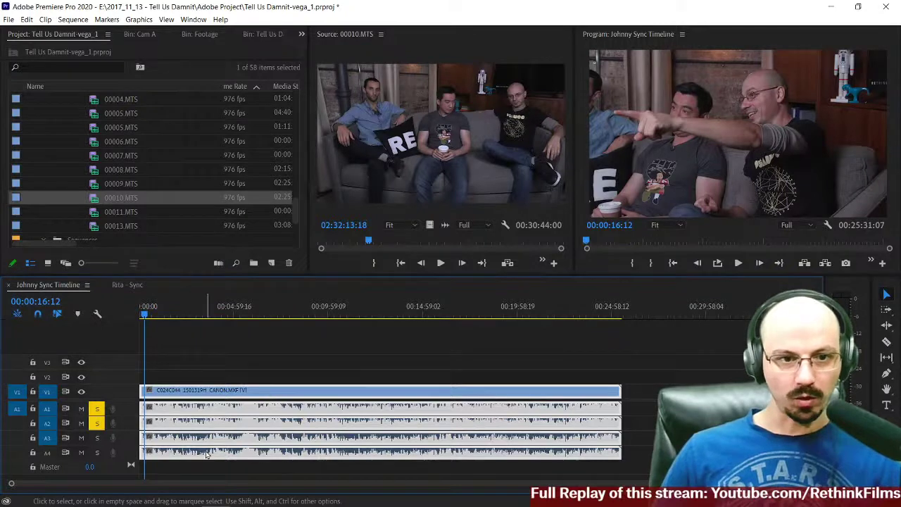
{"action": "left_click", "coordinate": [589, 462]}
{"action": "left_click", "coordinate": [97, 408]}
{"action": "left_click", "coordinate": [97, 408]}
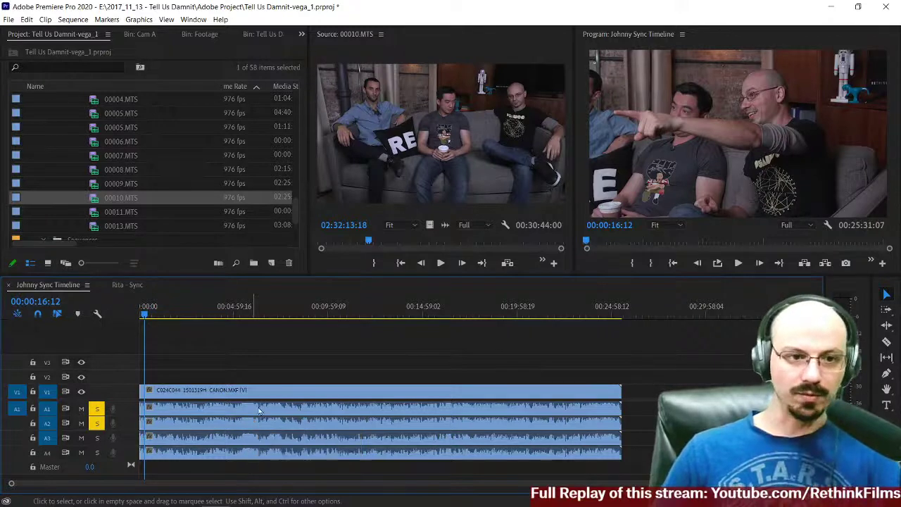
Step: Solo audio tracks A3 and A4 instead of A1 and A2 and listen to a short section from 00:00:16:12
{"action": "left_click", "coordinate": [97, 438]}
{"action": "left_click", "coordinate": [97, 453]}
{"action": "left_click", "coordinate": [98, 424]}
{"action": "left_click", "coordinate": [97, 408]}
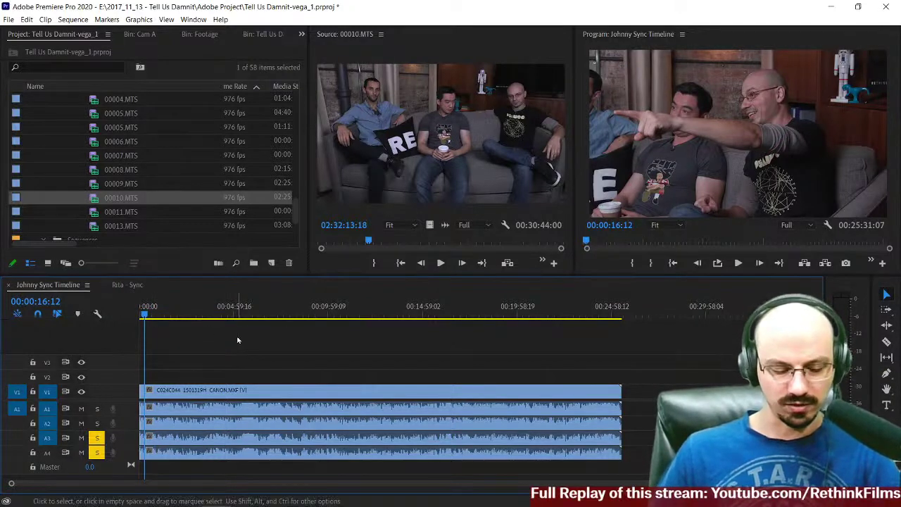
{"action": "key", "text": "space"}
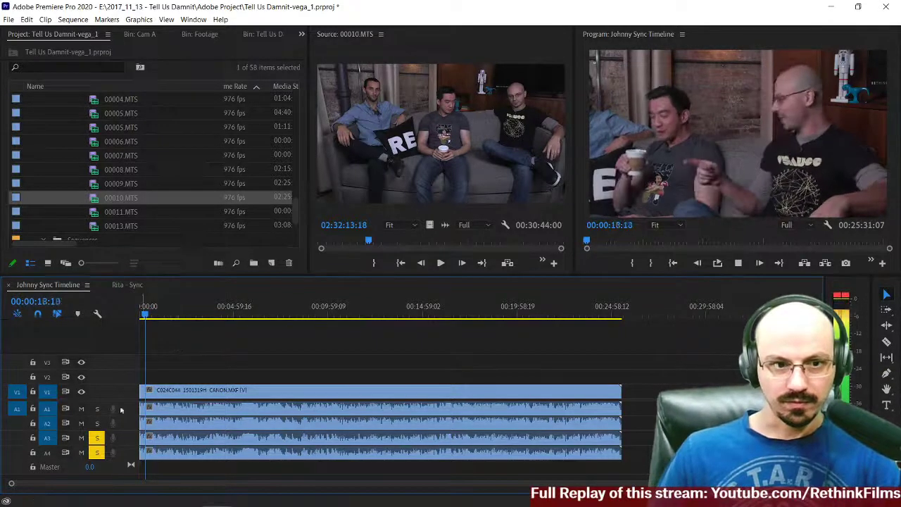
{"action": "key", "text": "space"}
Step: Switch the solo back to audio tracks A1 and A2 and listen briefly for comparison around 00:00:18
{"action": "left_click", "coordinate": [97, 438]}
{"action": "left_click", "coordinate": [98, 453]}
{"action": "left_click", "coordinate": [97, 423]}
{"action": "left_click", "coordinate": [97, 409]}
{"action": "key", "text": "space"}
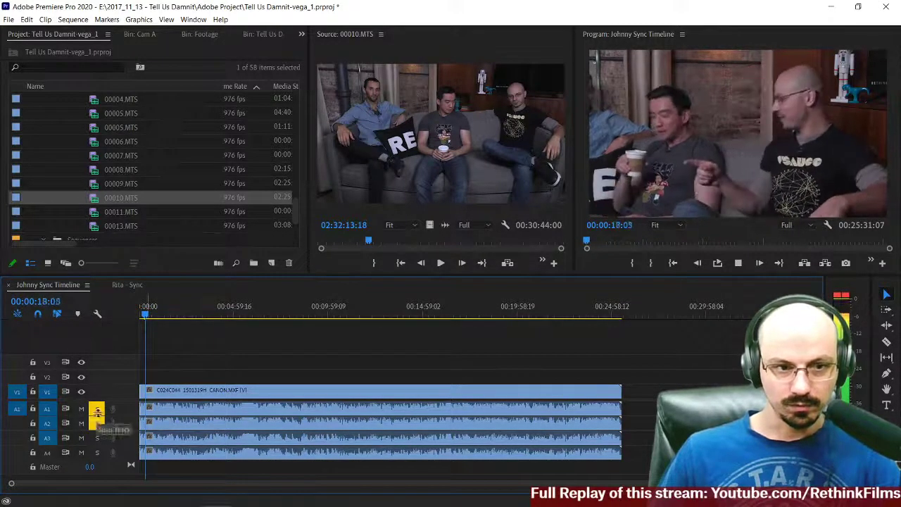
{"action": "key", "text": "space"}
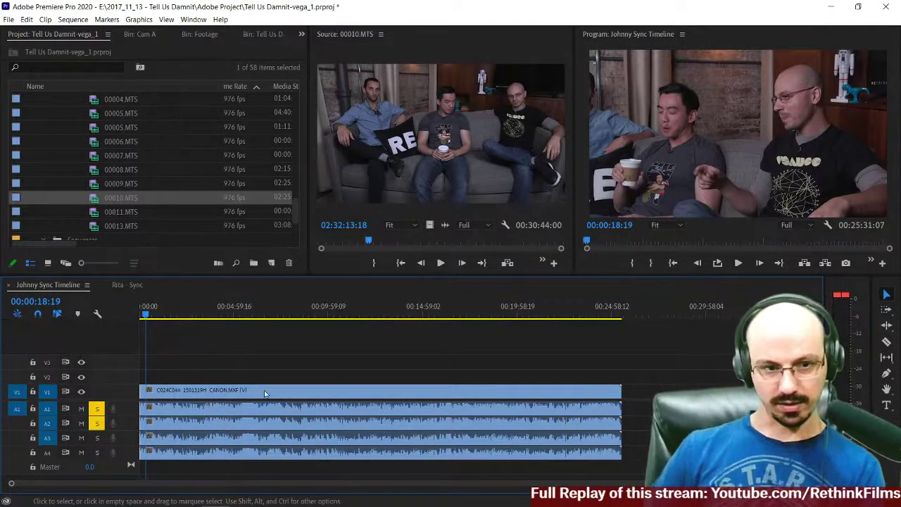
Step: Return the playhead to the start of the Johnny Sync Timeline and leave the camera clip deselected
{"action": "left_click", "coordinate": [479, 392]}
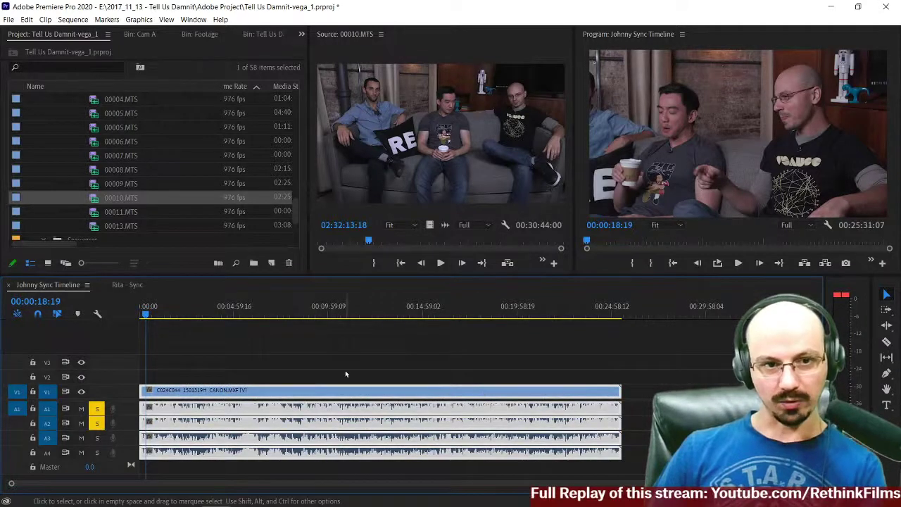
{"action": "left_click", "coordinate": [140, 309]}
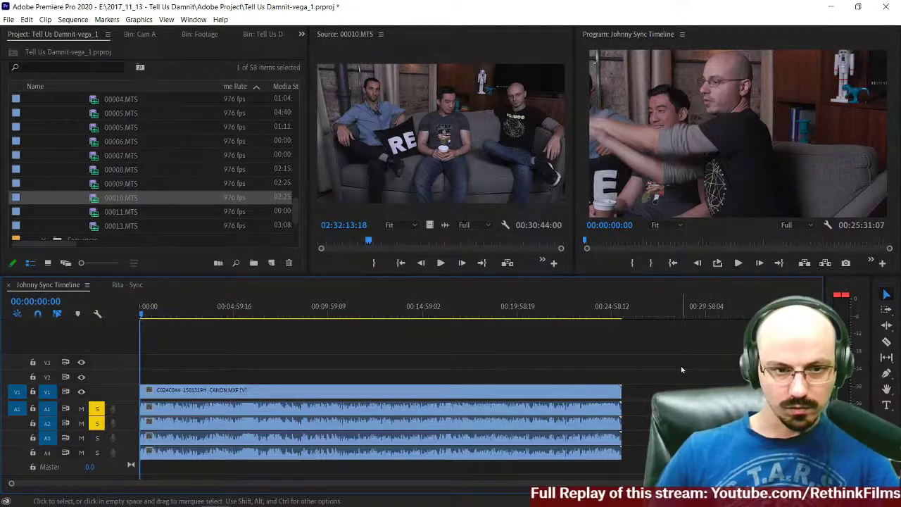
{"action": "left_click", "coordinate": [349, 396]}
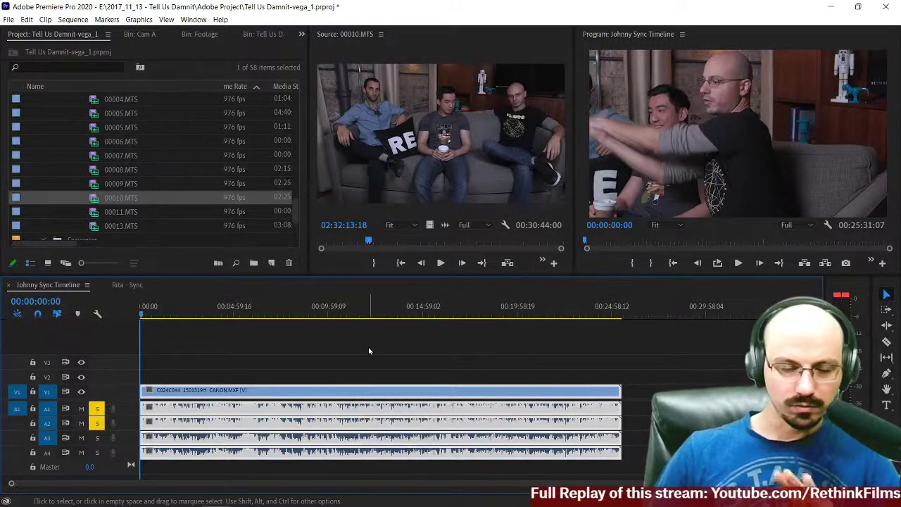
{"action": "left_click", "coordinate": [286, 368]}
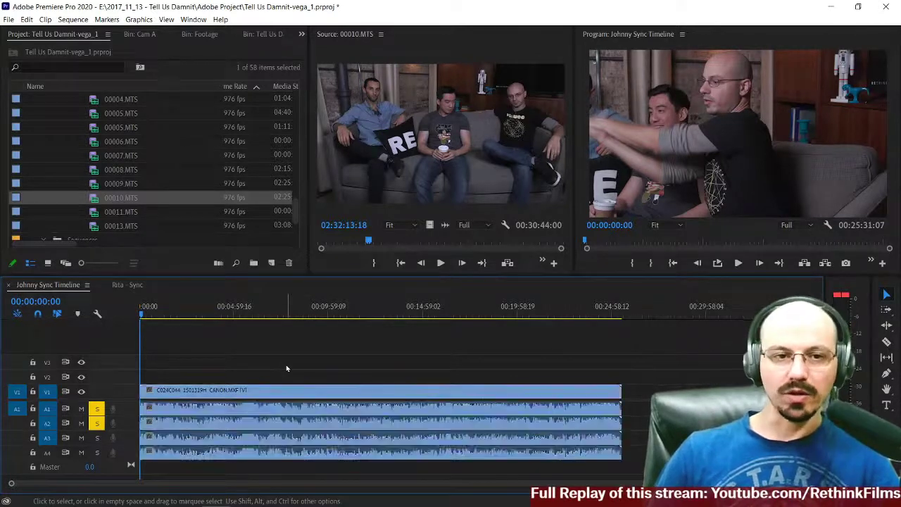
{"action": "left_click", "coordinate": [235, 392]}
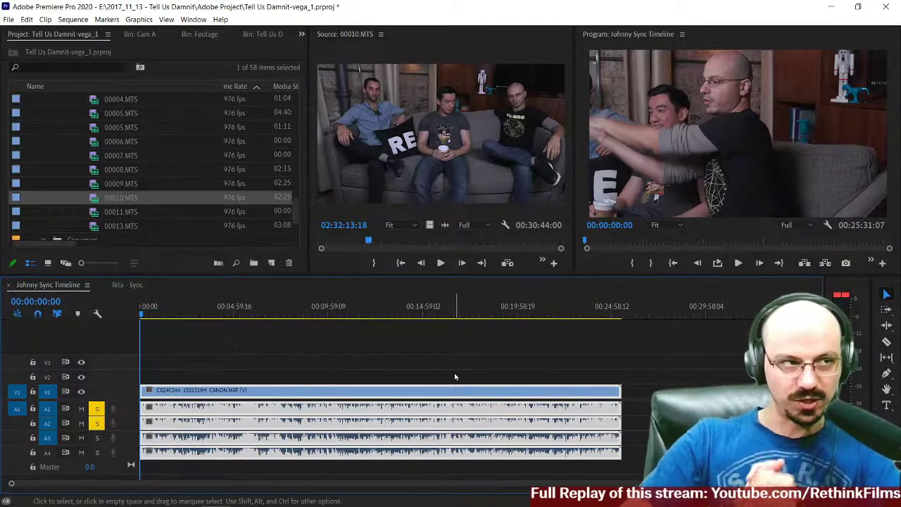
{"action": "left_click", "coordinate": [264, 367]}
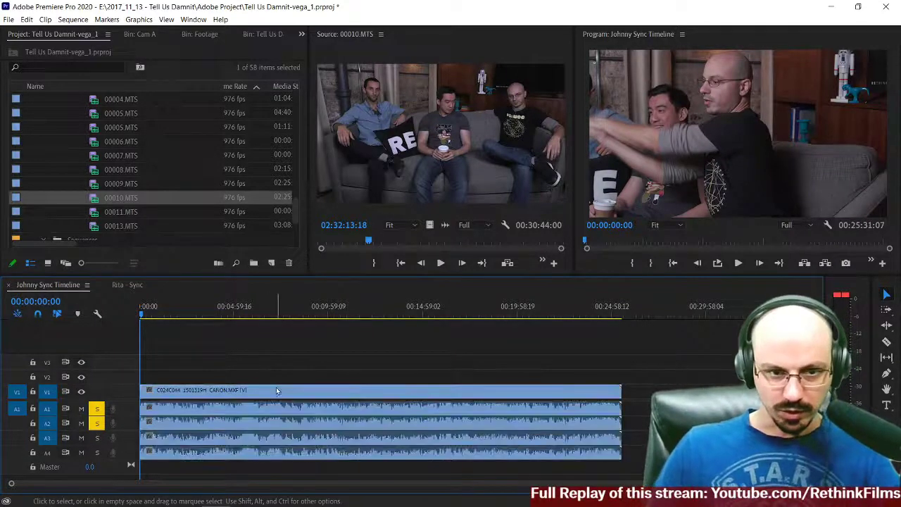
{"action": "left_click", "coordinate": [274, 391]}
{"action": "left_click", "coordinate": [282, 374]}
{"action": "left_click", "coordinate": [277, 392]}
{"action": "left_click", "coordinate": [281, 374]}
{"action": "left_click", "coordinate": [279, 391]}
{"action": "left_click", "coordinate": [282, 374]}
{"action": "left_click", "coordinate": [283, 393]}
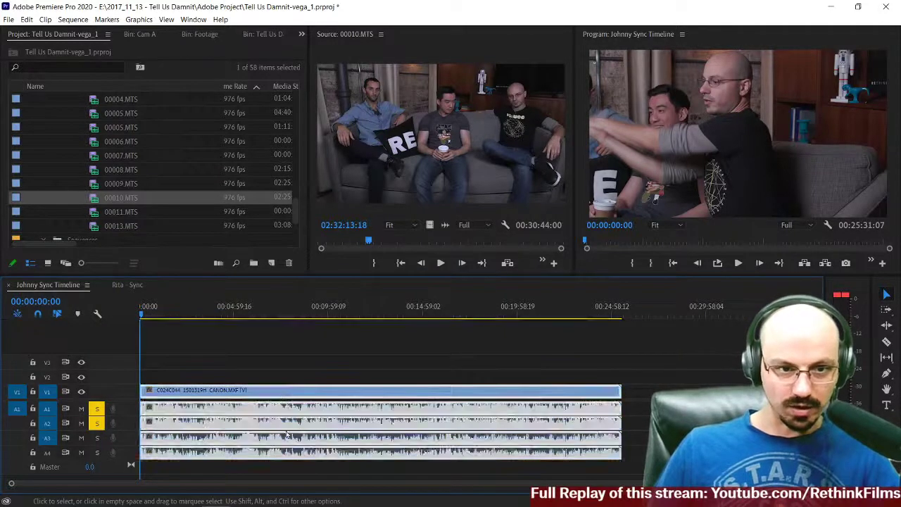
{"action": "left_click", "coordinate": [380, 374]}
{"action": "left_click", "coordinate": [345, 433]}
{"action": "left_click", "coordinate": [347, 388]}
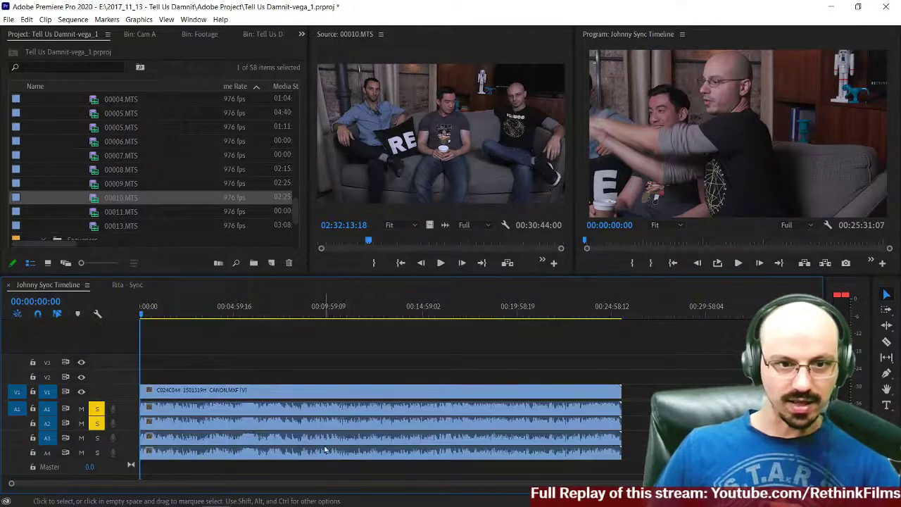
Step: Turn off solo on audio tracks A1 and A2 in the Johnny Sync Timeline
{"action": "left_click", "coordinate": [326, 450]}
{"action": "left_click", "coordinate": [337, 367]}
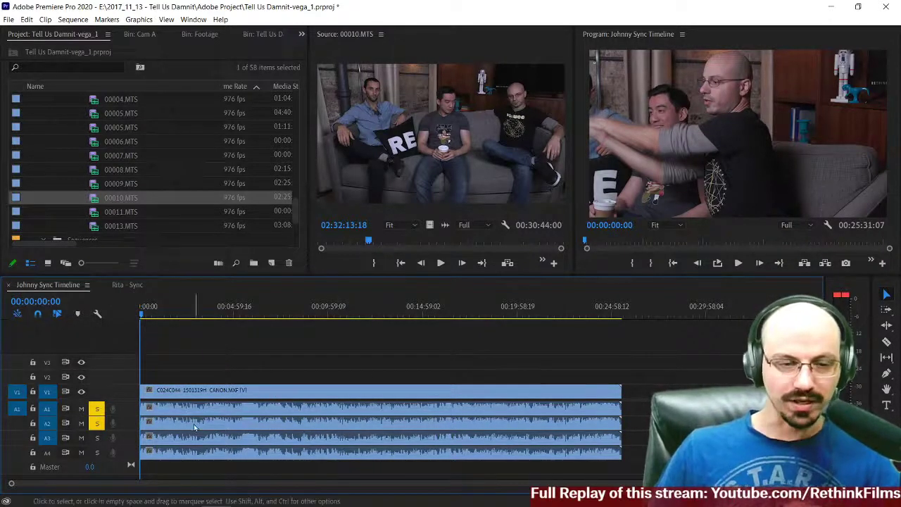
{"action": "left_click", "coordinate": [99, 410]}
{"action": "left_click", "coordinate": [97, 423]}
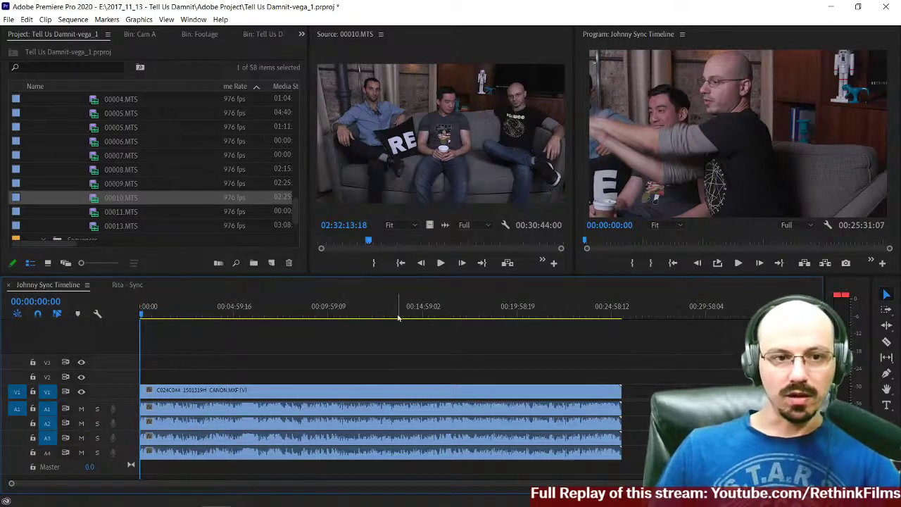
Step: Unlink the C024C044 camera clip's video and audio, and delete its audio clips on tracks A3 and A4
{"action": "left_click", "coordinate": [318, 389]}
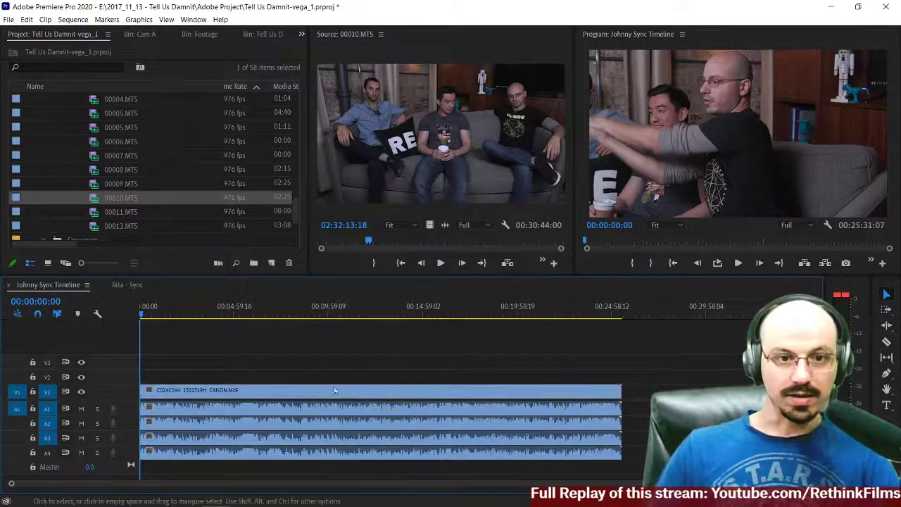
{"action": "left_click", "coordinate": [326, 414]}
{"action": "left_click", "coordinate": [326, 414]}
{"action": "left_click", "coordinate": [324, 426]}
{"action": "left_click", "coordinate": [319, 438]}
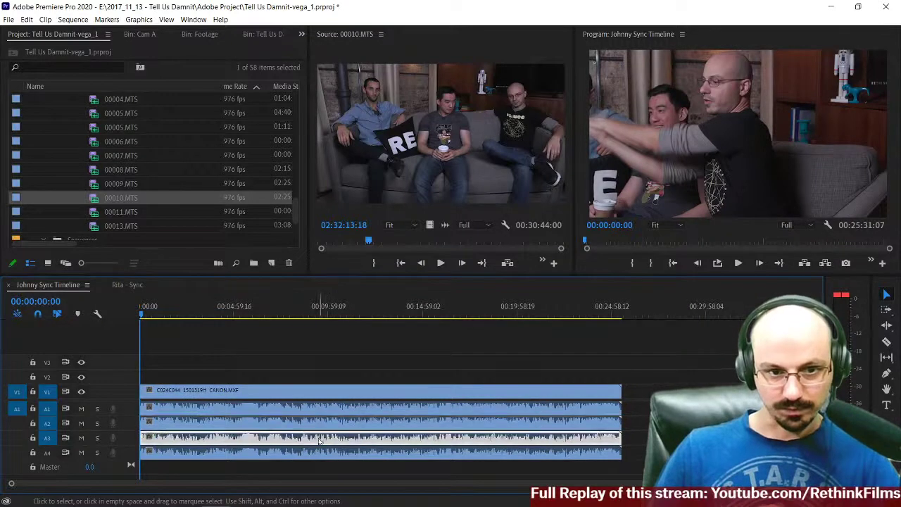
{"action": "left_click", "coordinate": [318, 456]}
{"action": "left_click", "coordinate": [322, 438]}
{"action": "left_click", "coordinate": [325, 423]}
{"action": "left_click", "coordinate": [328, 409]}
{"action": "left_click", "coordinate": [328, 395]}
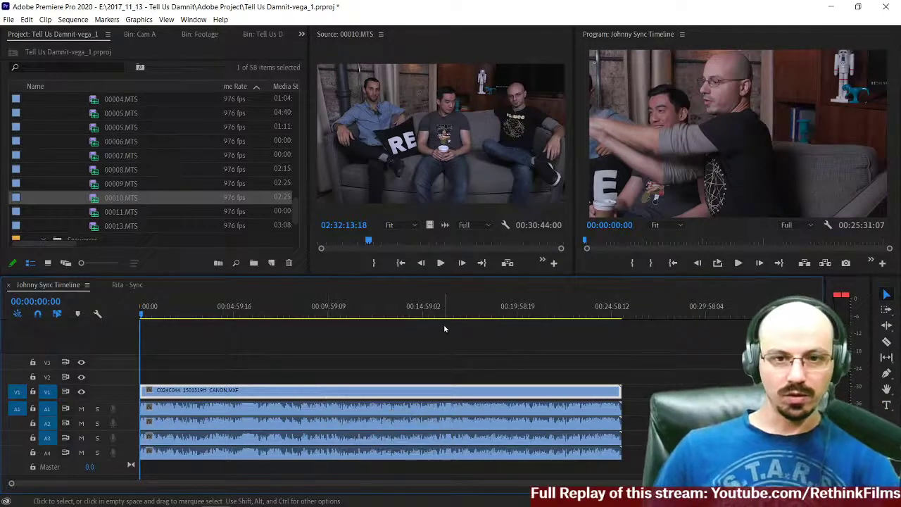
{"action": "left_click", "coordinate": [600, 453]}
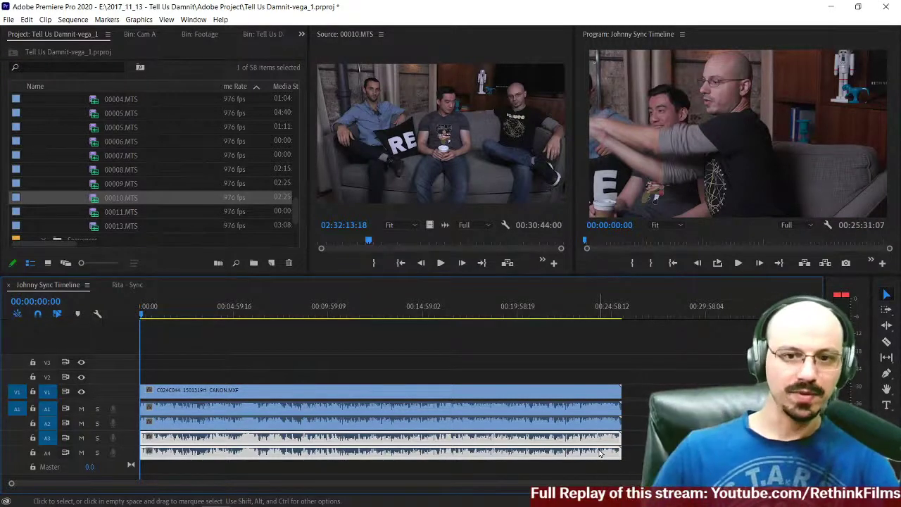
{"action": "key", "text": "Delete"}
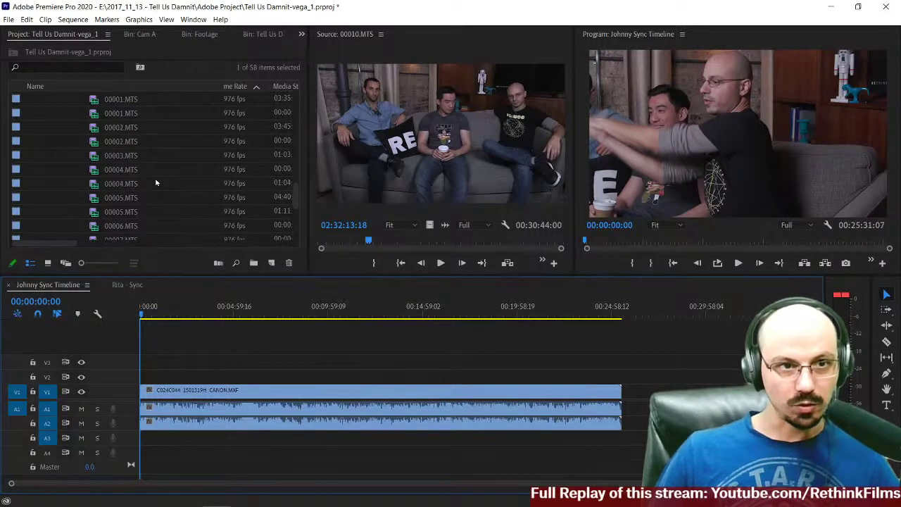
Step: Open Steve-ZOOM0007_Tr3.WAV from the Johnny audio bin as the source and advance its playhead from the start by 5:26:00
{"action": "scroll", "coordinate": [155, 178], "scroll_direction": "down", "scroll_amount": 5}
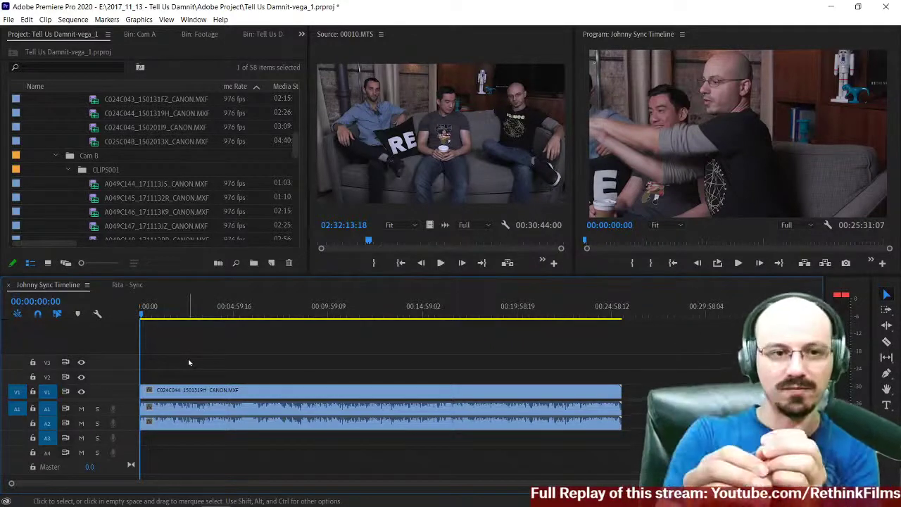
{"action": "scroll", "coordinate": [191, 177], "scroll_direction": "up", "scroll_amount": 10}
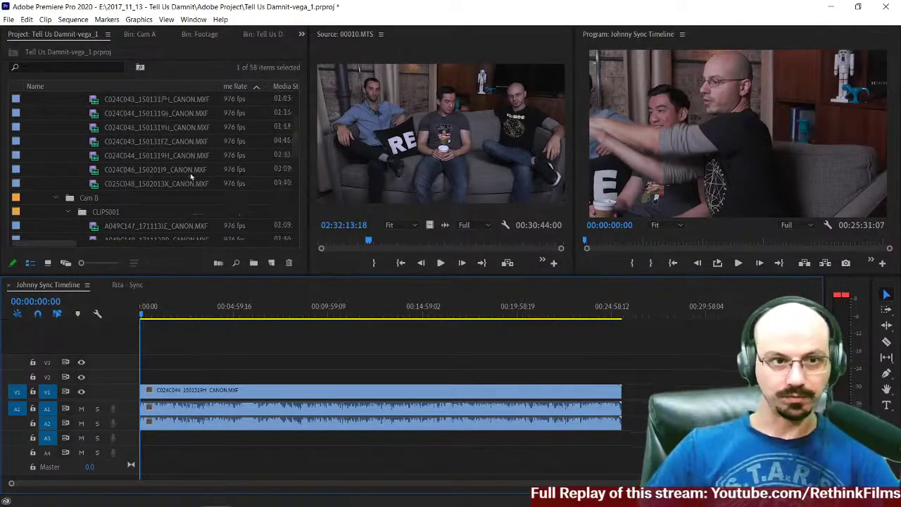
{"action": "scroll", "coordinate": [145, 148], "scroll_direction": "up", "scroll_amount": 1}
{"action": "double_click", "coordinate": [86, 145]}
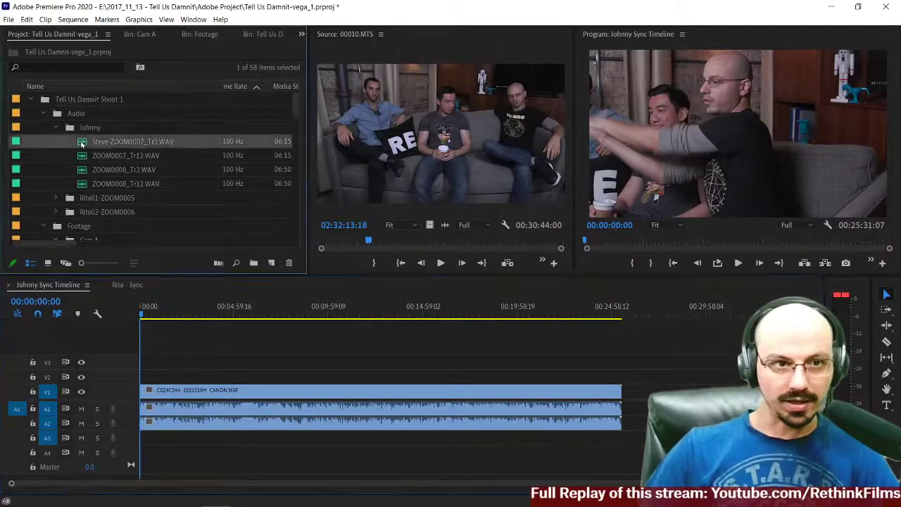
{"action": "left_click_drag", "start_coordinate": [455, 241], "coordinate": [301, 240]}
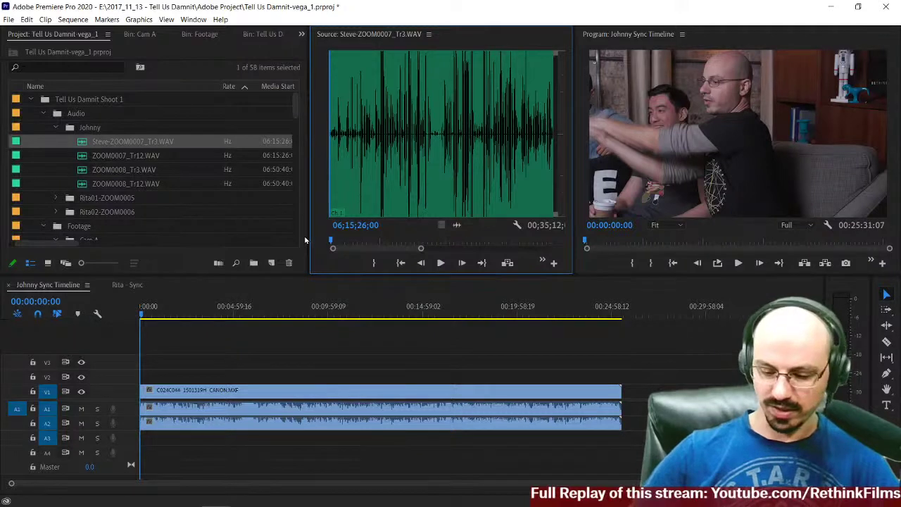
{"action": "type", "text": "+5"}
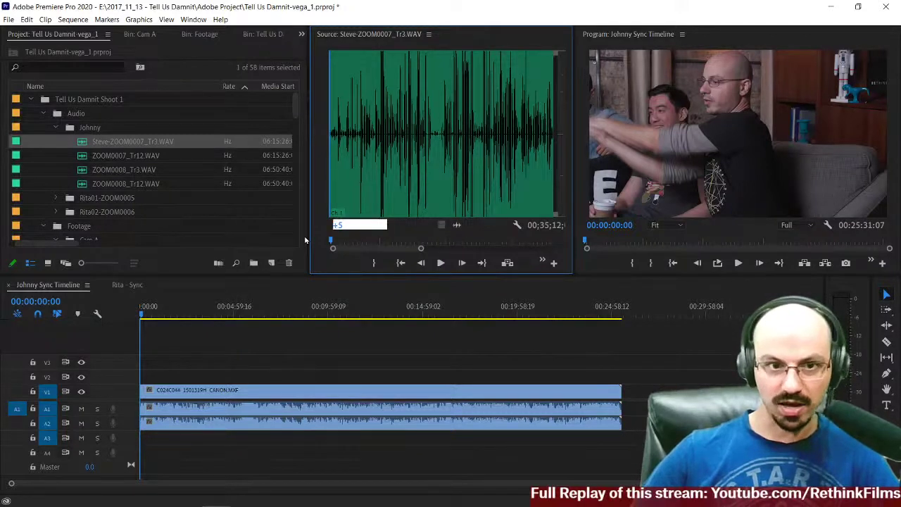
{"action": "type", "text": "2600"}
{"action": "key", "text": "Return"}
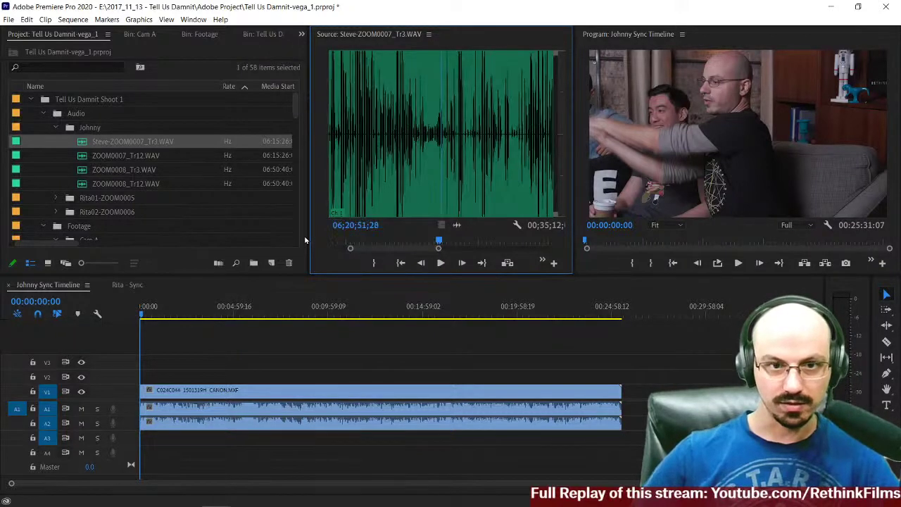
Step: Play Steve-ZOOM0007_Tr3.WAV from 06:20:51:28 and replay the section around the tall spike to locate the clap
{"action": "key", "text": "space"}
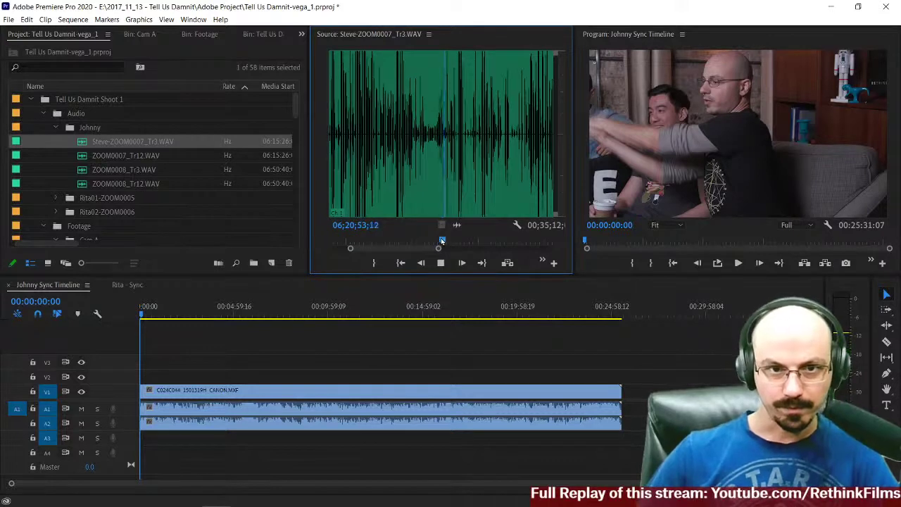
{"action": "key", "text": "space"}
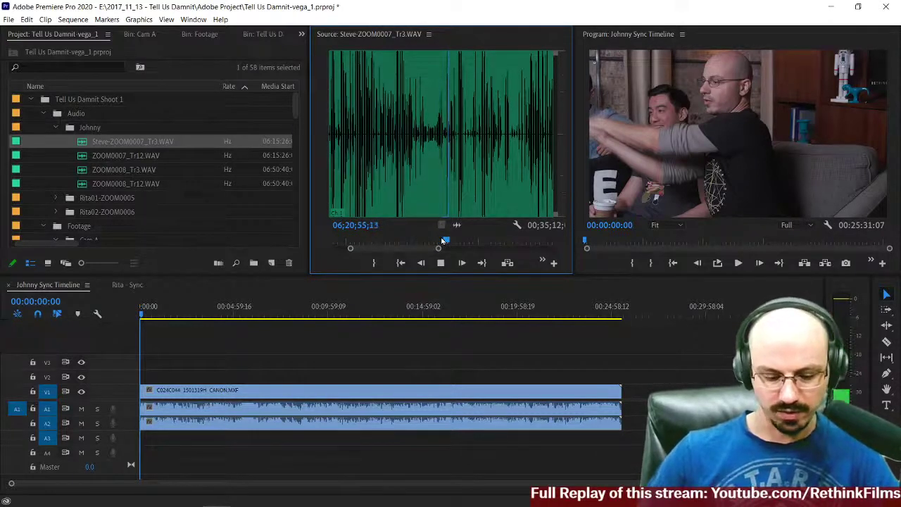
{"action": "key", "text": "equal"}
{"action": "key", "text": "equal"}
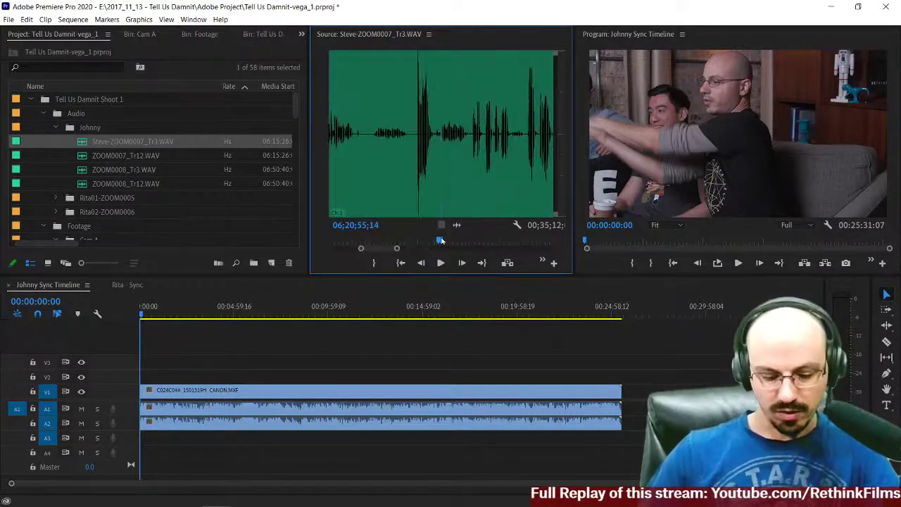
{"action": "left_click_drag", "start_coordinate": [438, 241], "coordinate": [379, 241]}
{"action": "key", "text": "space"}
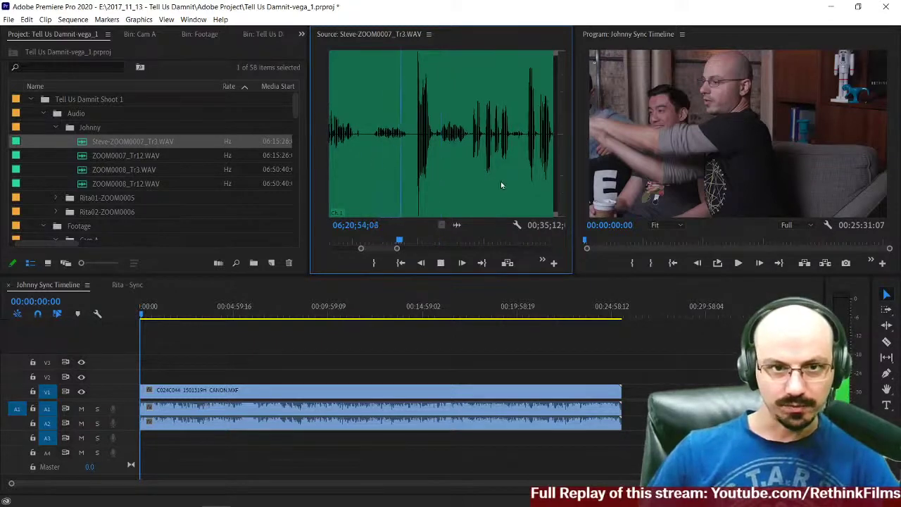
{"action": "key", "text": "space"}
{"action": "key", "text": "space"}
{"action": "key", "text": "space"}
Step: Step the source playhead frame by frame to the clap and set the In point at 06:20:54:22
{"action": "key", "text": "Right"}
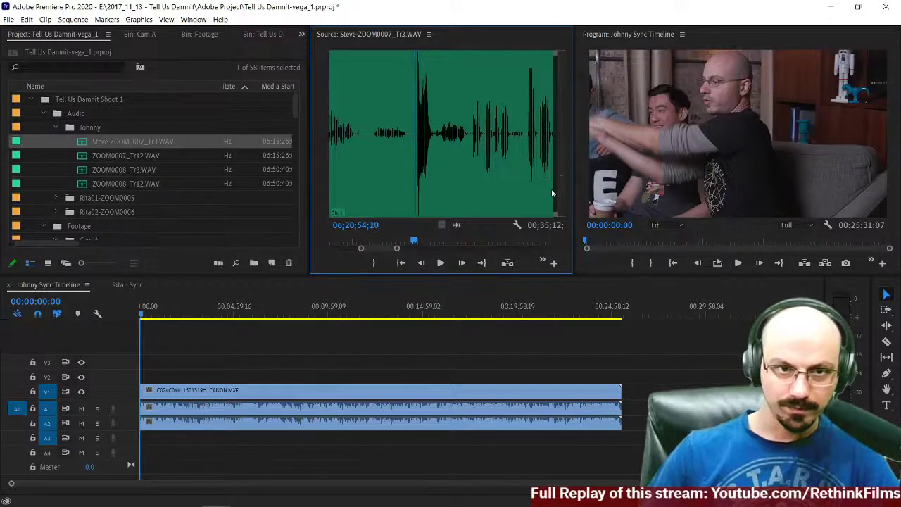
{"action": "key", "text": "Right"}
{"action": "key", "text": "Right"}
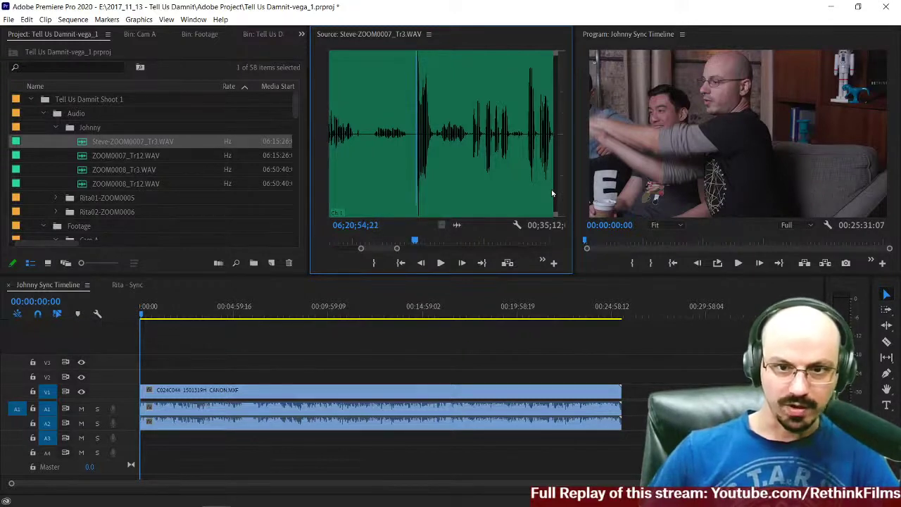
{"action": "key", "text": "Right"}
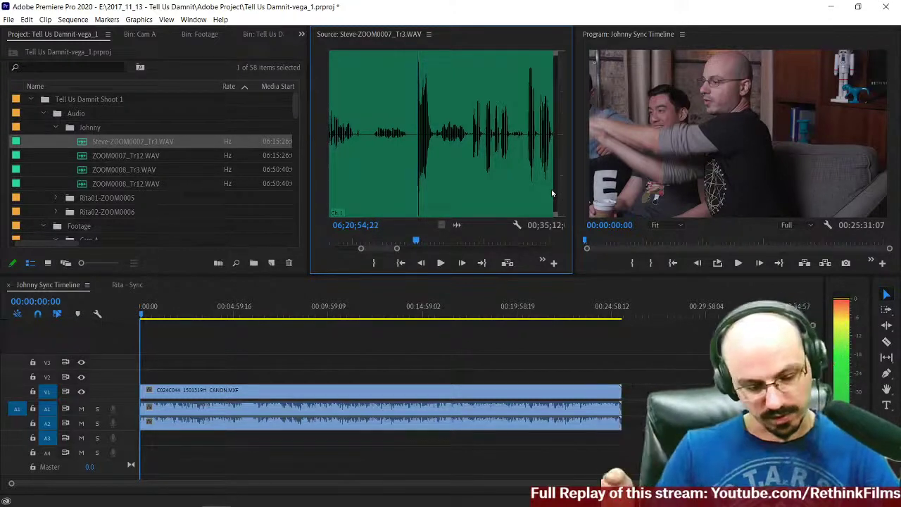
{"action": "key", "text": "i"}
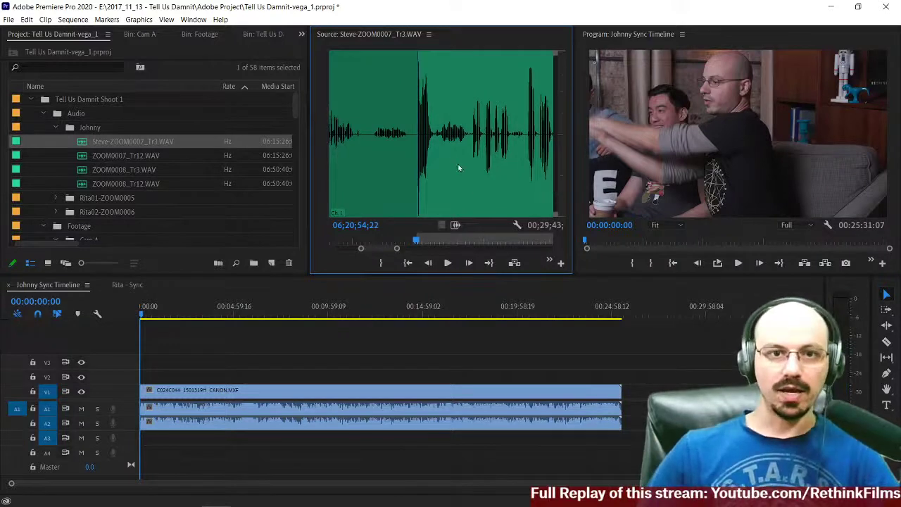
Step: Place the marked range of Steve-ZOOM0007_Tr3.WAV on audio track A3 at the start of the Johnny Sync Timeline
{"action": "left_click", "coordinate": [439, 240]}
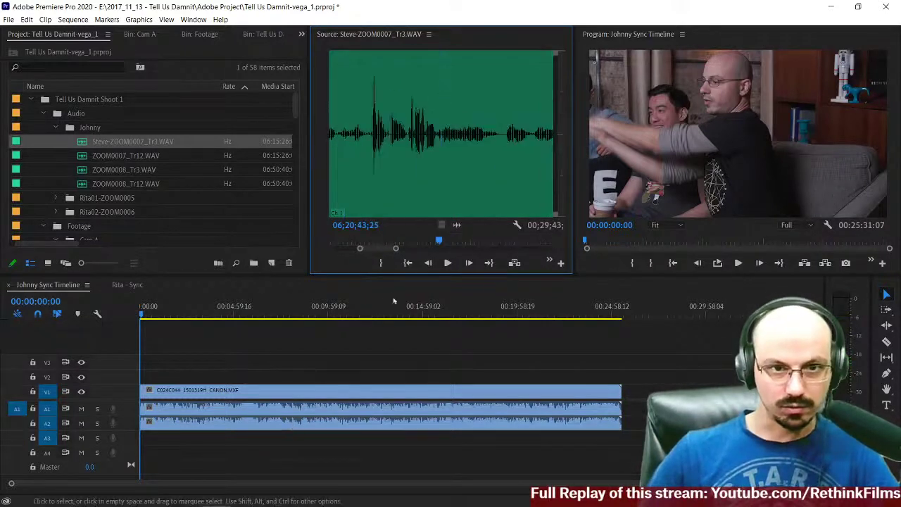
{"action": "scroll", "coordinate": [455, 243], "scroll_direction": "down", "scroll_amount": 5}
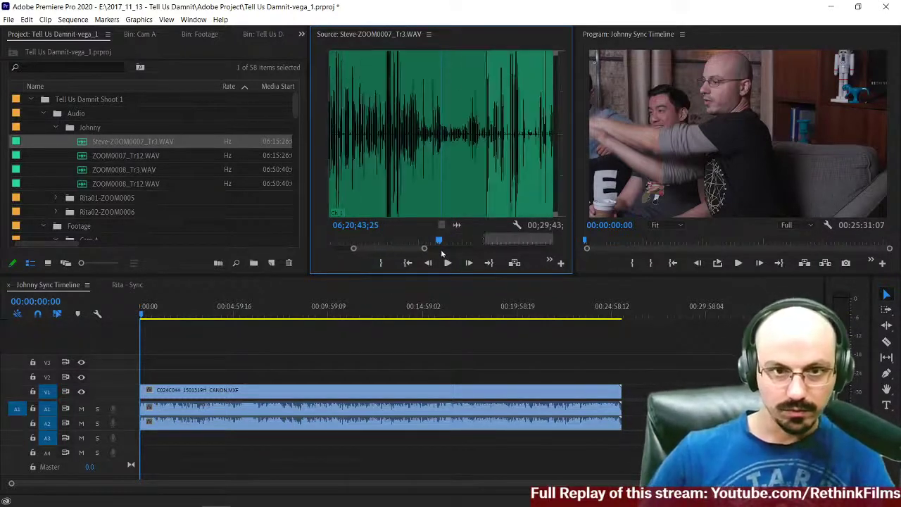
{"action": "left_click_drag", "start_coordinate": [457, 225], "coordinate": [121, 442]}
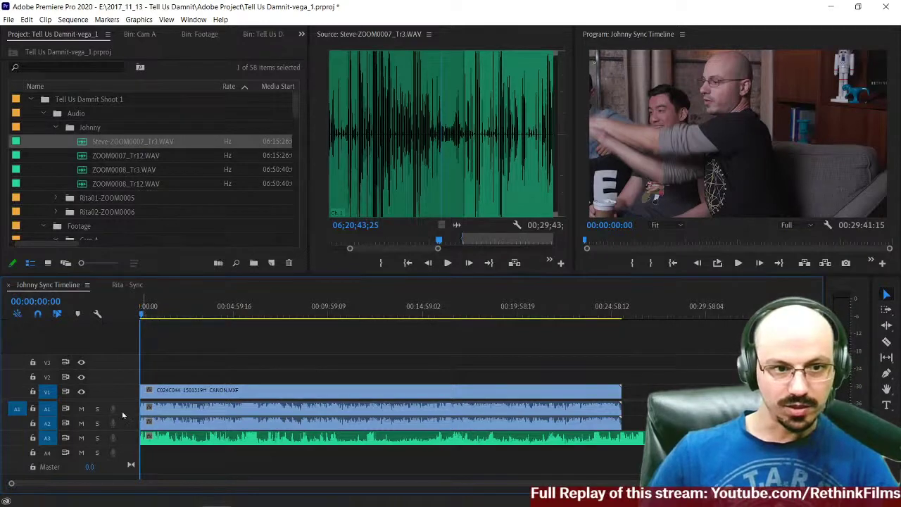
Step: Solo audio track A3 and play the sequence from the start to about 00:00:13 to check the Zoom audio's sync
{"action": "left_click", "coordinate": [97, 438]}
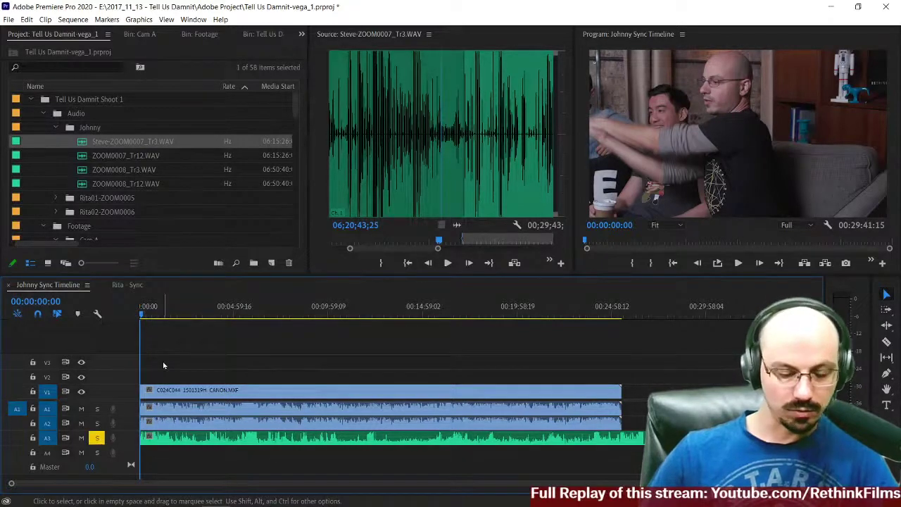
{"action": "key", "text": "equal"}
{"action": "key", "text": "equal"}
{"action": "key", "text": "equal"}
{"action": "key", "text": "space"}
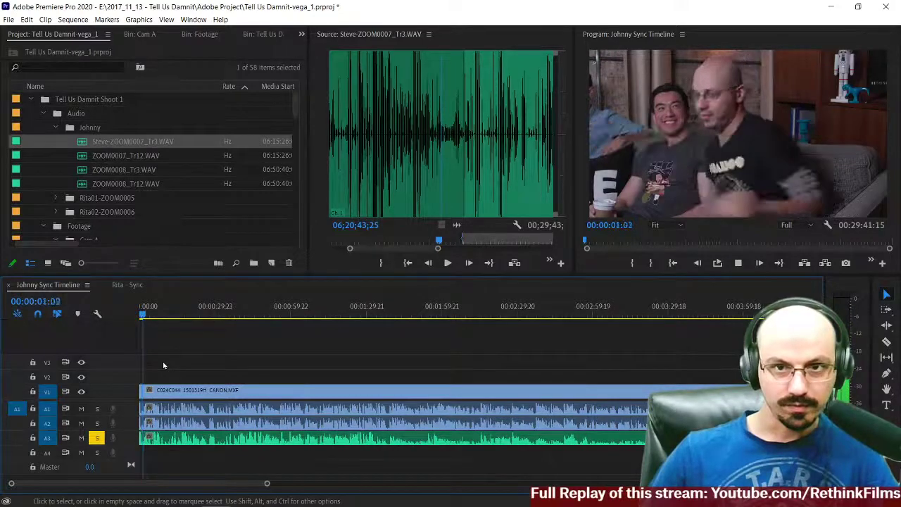
{"action": "key", "text": "equal"}
{"action": "key", "text": "equal"}
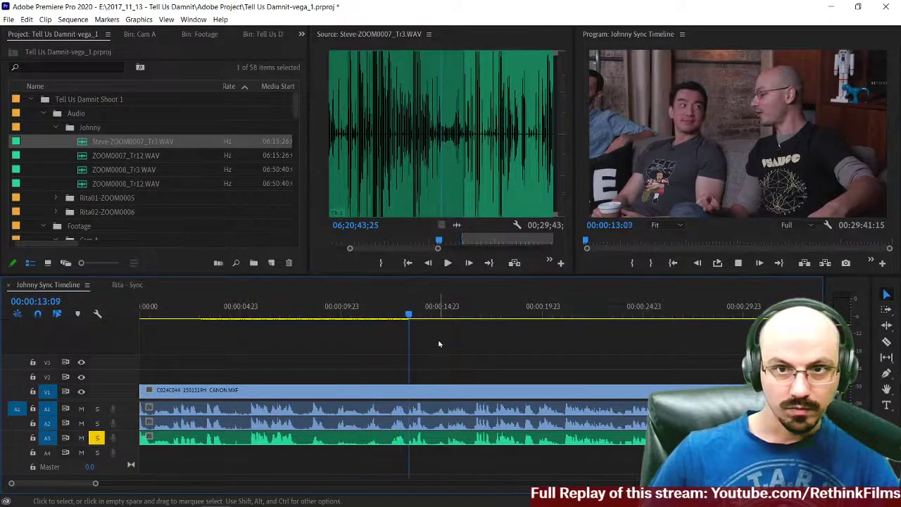
Step: Turn off the track solo and play the sequence from the start to 00:00:03:06 to hear the camera and Zoom audio together
{"action": "left_click", "coordinate": [97, 438]}
{"action": "left_click", "coordinate": [98, 424]}
{"action": "key", "text": "Home"}
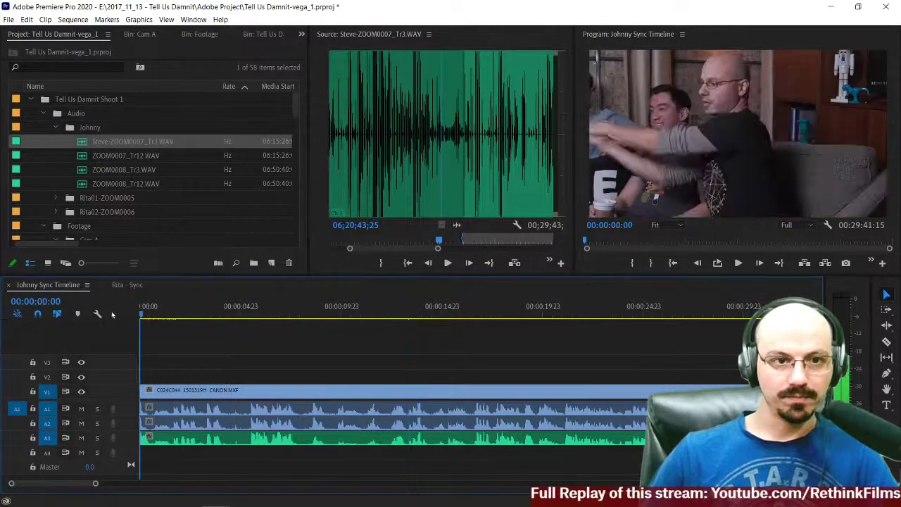
{"action": "key", "text": "space"}
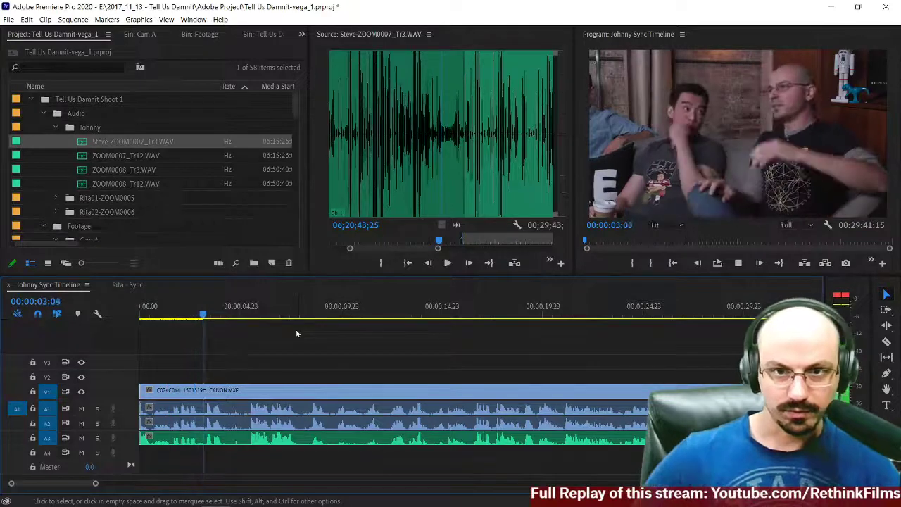
{"action": "key", "text": "space"}
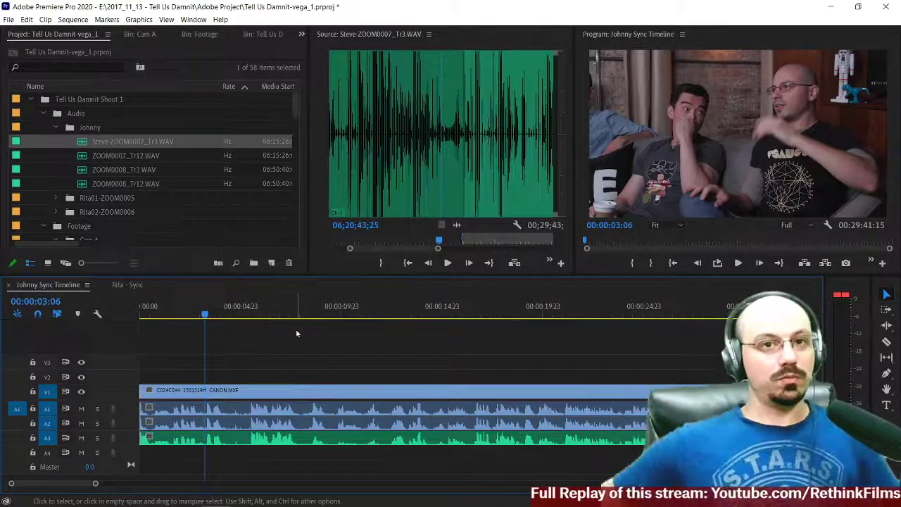
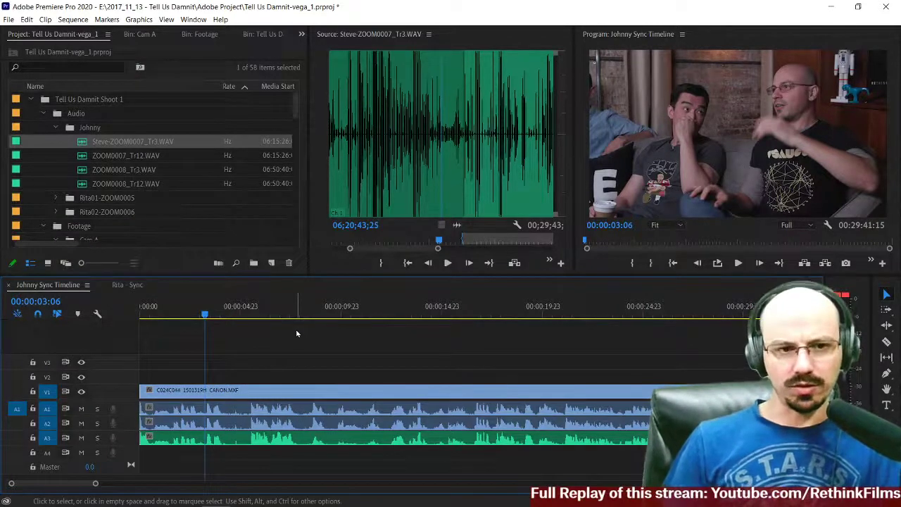
Step: Cut the Zoom audio clip on track A3 at the end of the camera clip, at 00:25:27:06, and return to the Selection tool
{"action": "key", "text": "minus"}
{"action": "key", "text": "minus"}
{"action": "key", "text": "minus"}
{"action": "key", "text": "minus"}
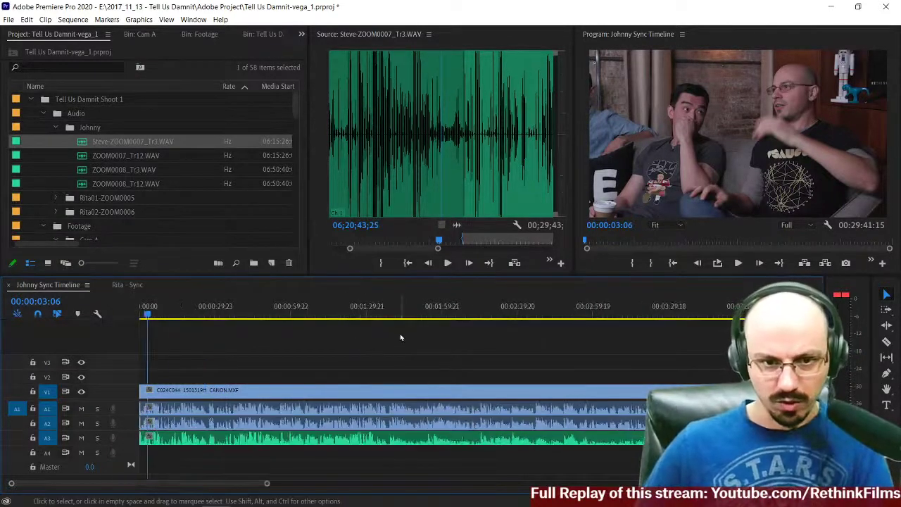
{"action": "key", "text": "minus"}
{"action": "key", "text": "minus"}
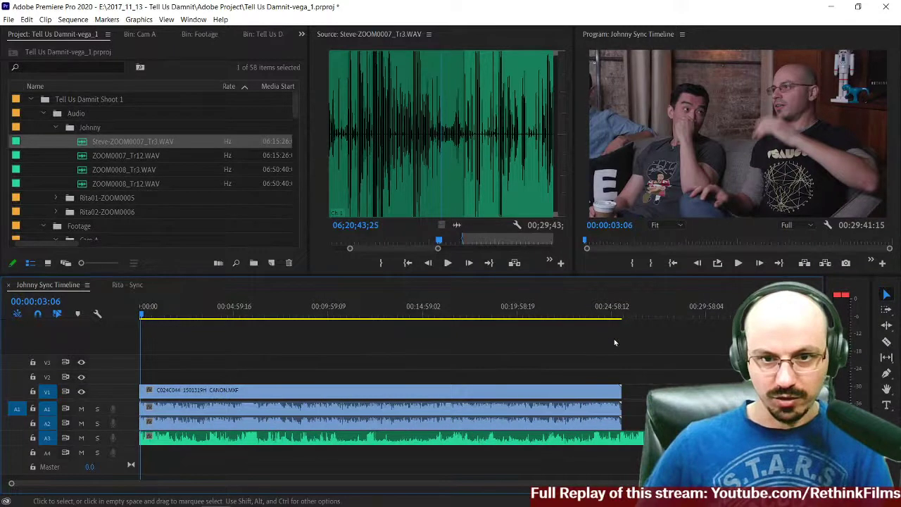
{"action": "key", "text": "Down"}
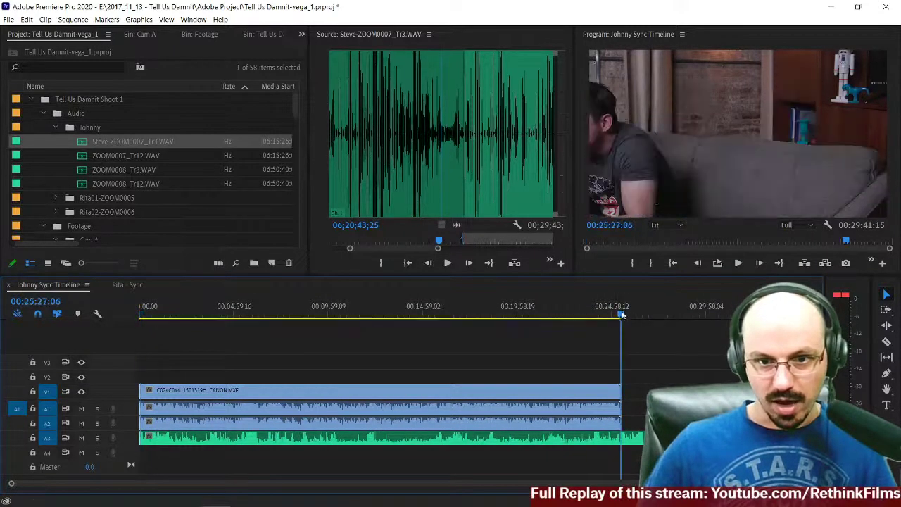
{"action": "key", "text": "c"}
{"action": "key", "text": "v"}
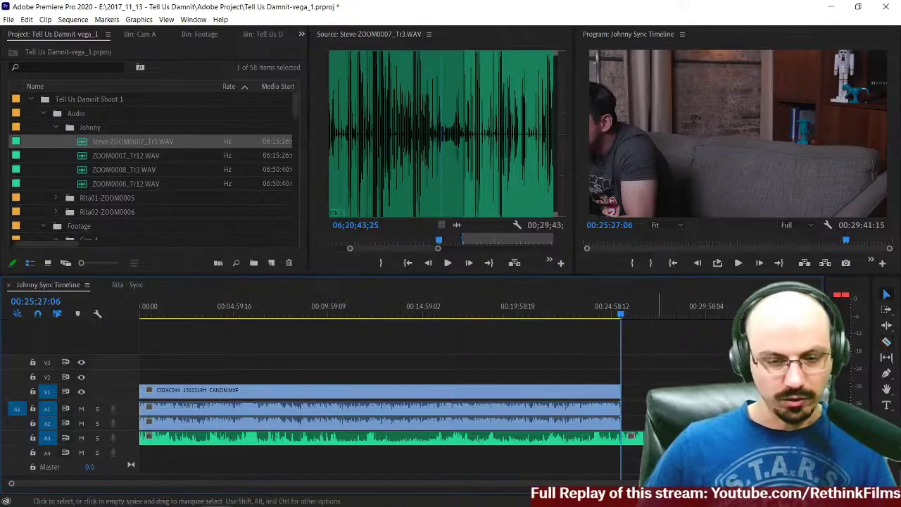
Step: Delete the leftover Zoom audio past 00:25:27:06 and link the trimmed Zoom audio on A3 with the camera clip
{"action": "key", "text": "Delete"}
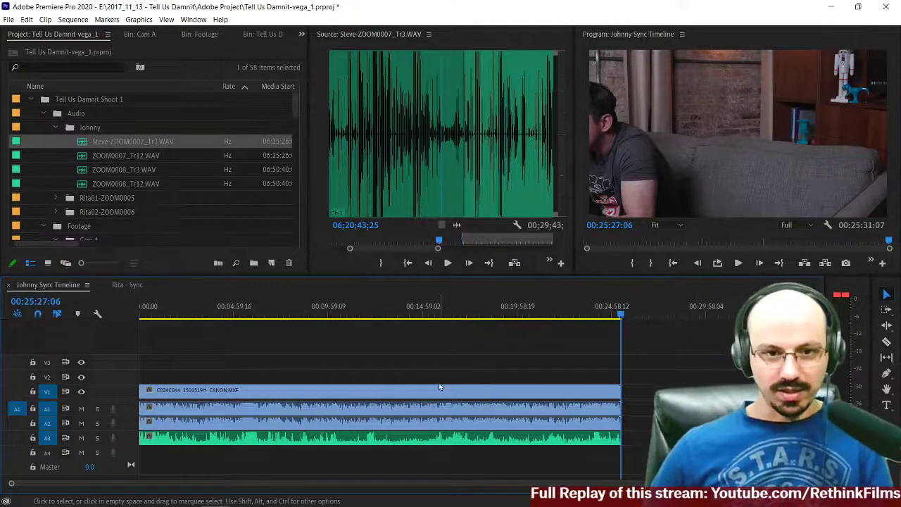
{"action": "left_click_drag", "start_coordinate": [338, 360], "coordinate": [381, 444]}
{"action": "key", "text": "ctrl+l"}
{"action": "left_click", "coordinate": [427, 336]}
{"action": "left_click", "coordinate": [388, 395]}
{"action": "left_click", "coordinate": [379, 395], "text": "shift"}
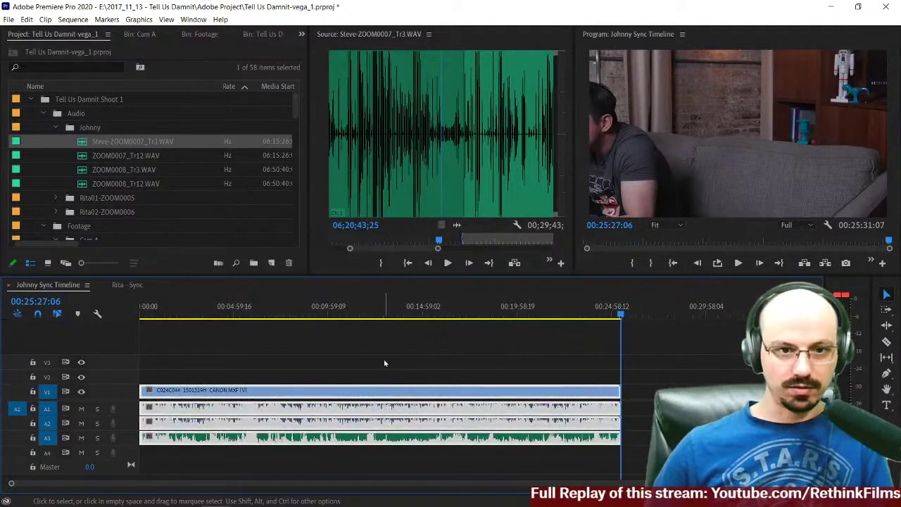
Step: Collapse the Johnny, Footage and Sequences bins of Tell Us Damnit Shoot 1 in the project
{"action": "left_click", "coordinate": [57, 129]}
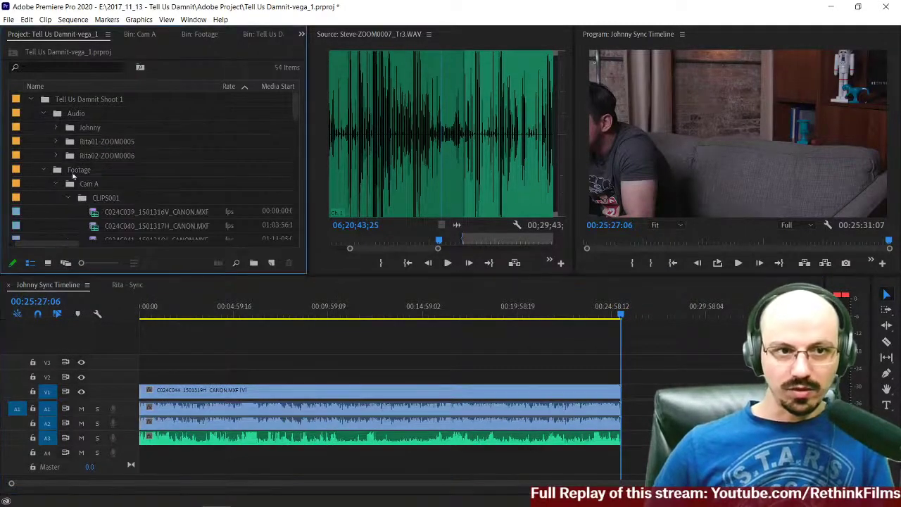
{"action": "left_click", "coordinate": [43, 170]}
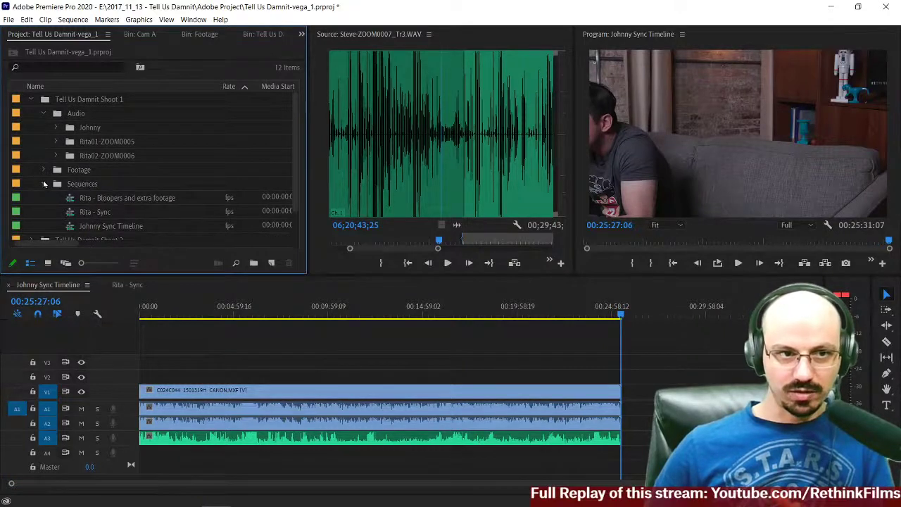
{"action": "left_click", "coordinate": [44, 184]}
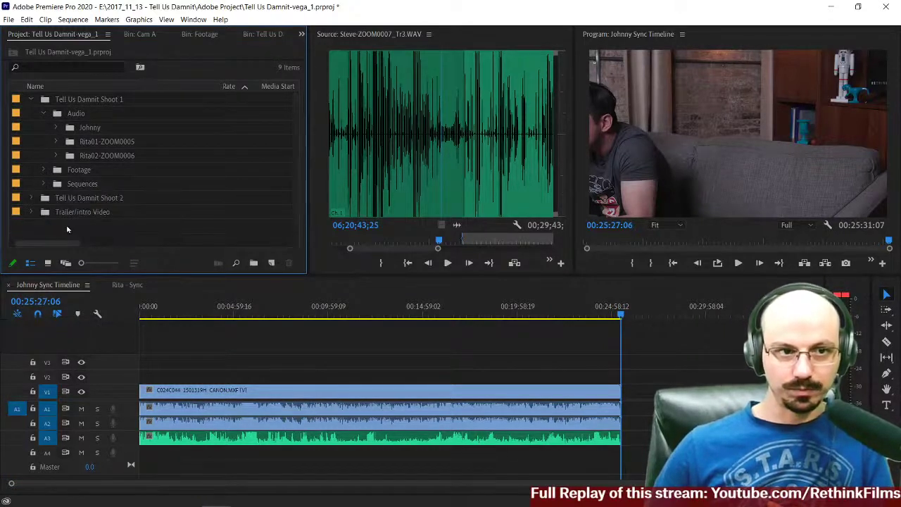
{"action": "left_click", "coordinate": [57, 185]}
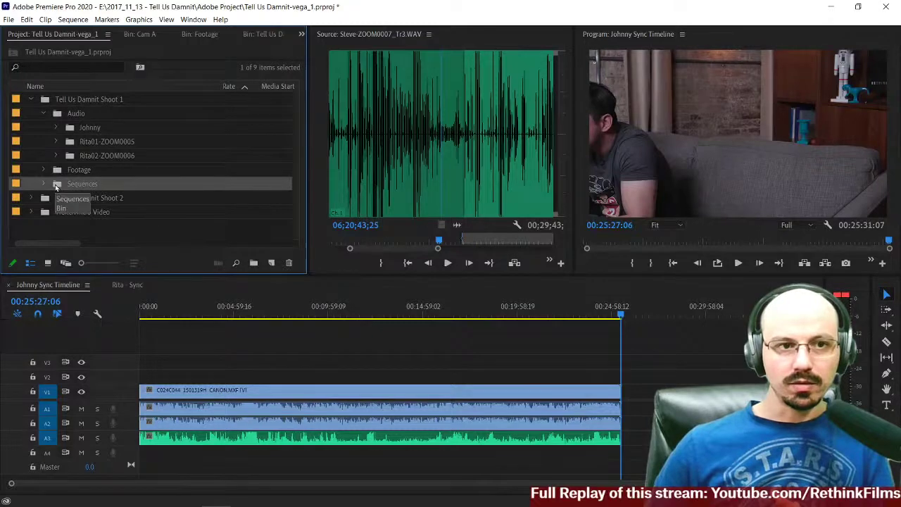
{"action": "right_click", "coordinate": [57, 187]}
{"action": "left_click", "coordinate": [40, 234]}
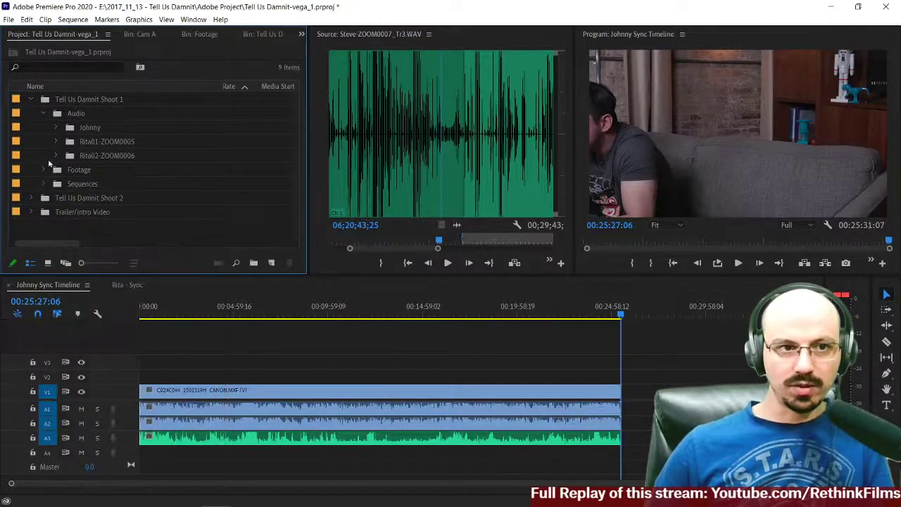
Step: Create a new bin named Multicam - Johnny inside the Tell Us Damnit Shoot 1 bin
{"action": "left_click", "coordinate": [45, 102]}
{"action": "right_click", "coordinate": [45, 101]}
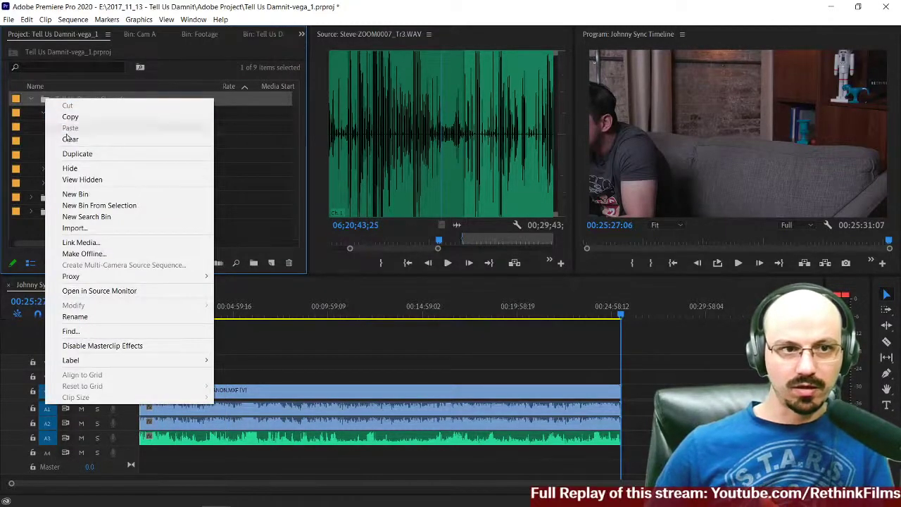
{"action": "left_click", "coordinate": [76, 193]}
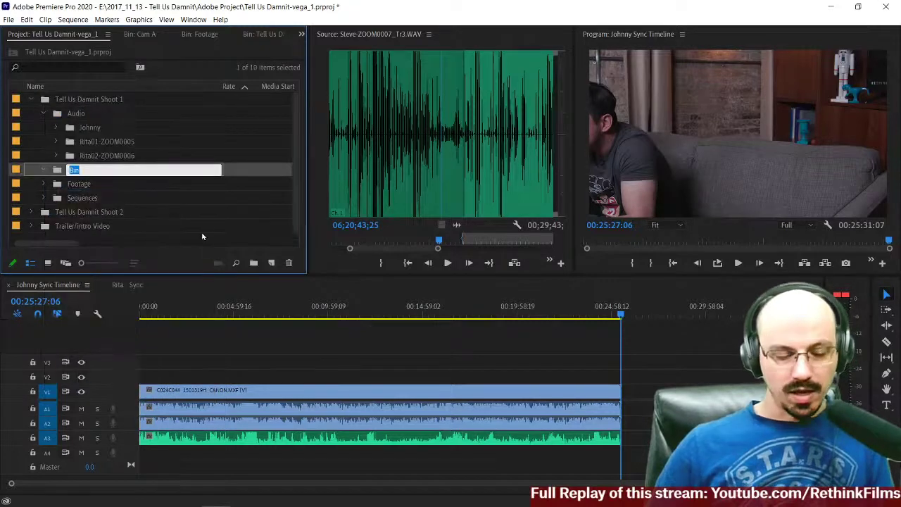
{"action": "type", "text": "Mu"}
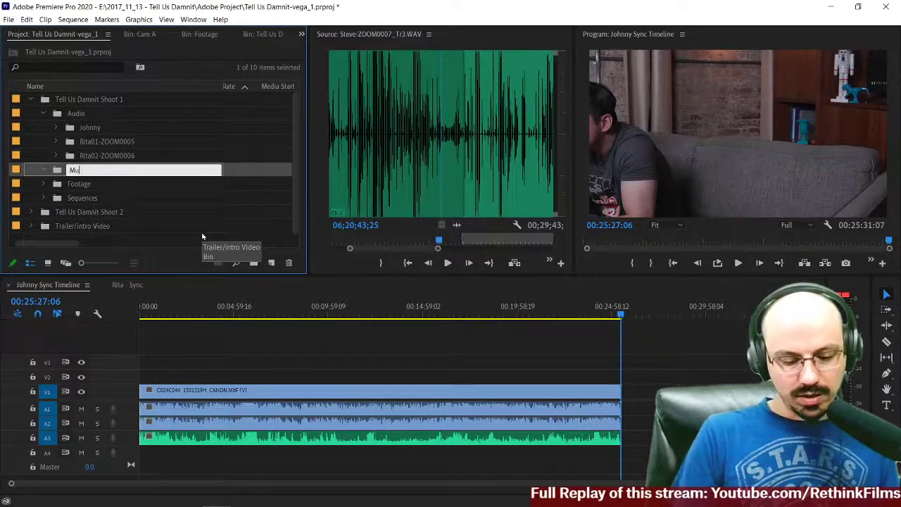
{"action": "type", "text": "ltic"}
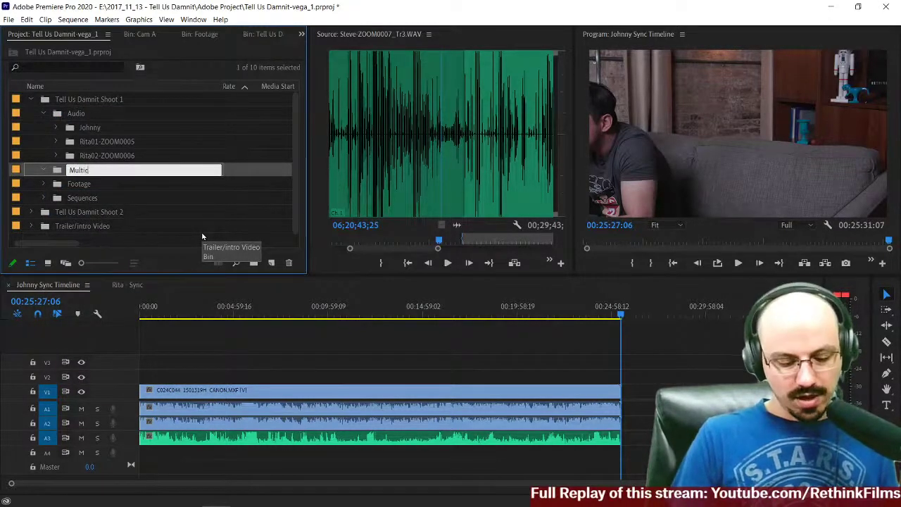
{"action": "type", "text": "am - Johnny"}
{"action": "key", "text": "Tab"}
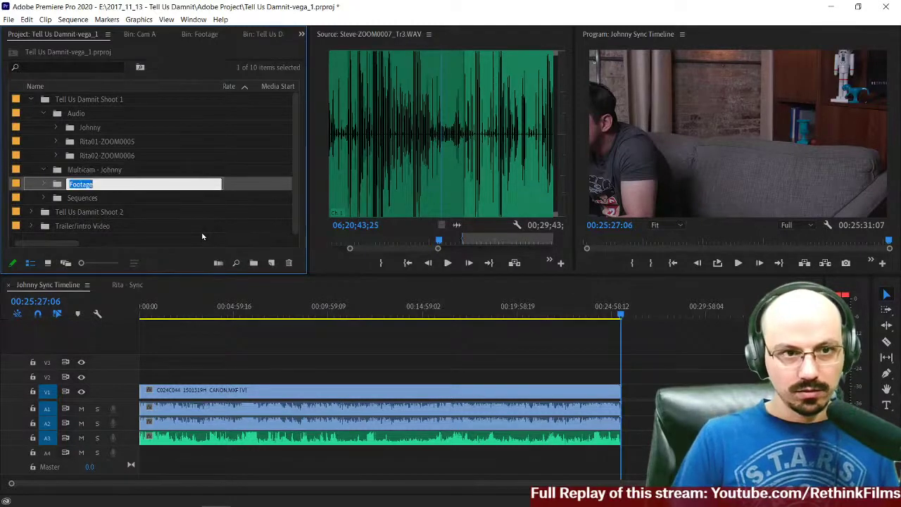
{"action": "key", "text": "Return"}
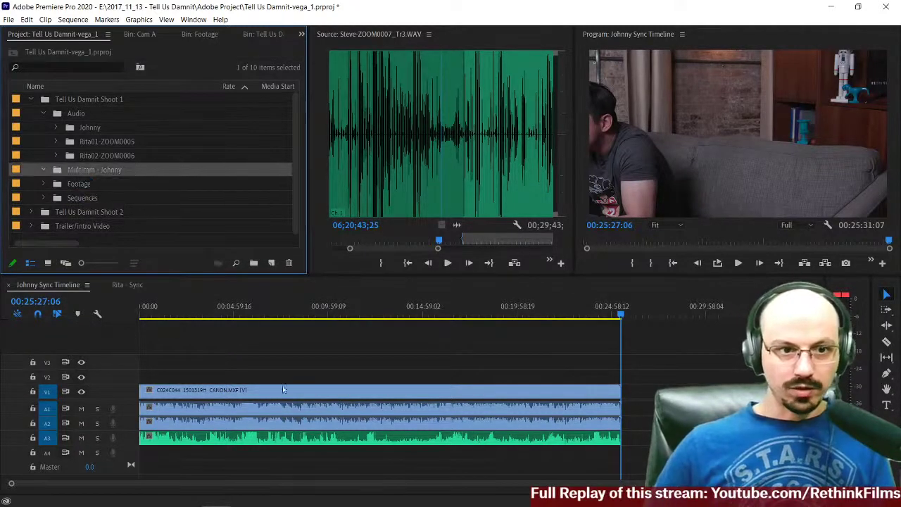
Step: Bring the linked camera and Zoom audio clips from the timeline into the Multicam - Johnny bin to start merging them
{"action": "left_click", "coordinate": [244, 391]}
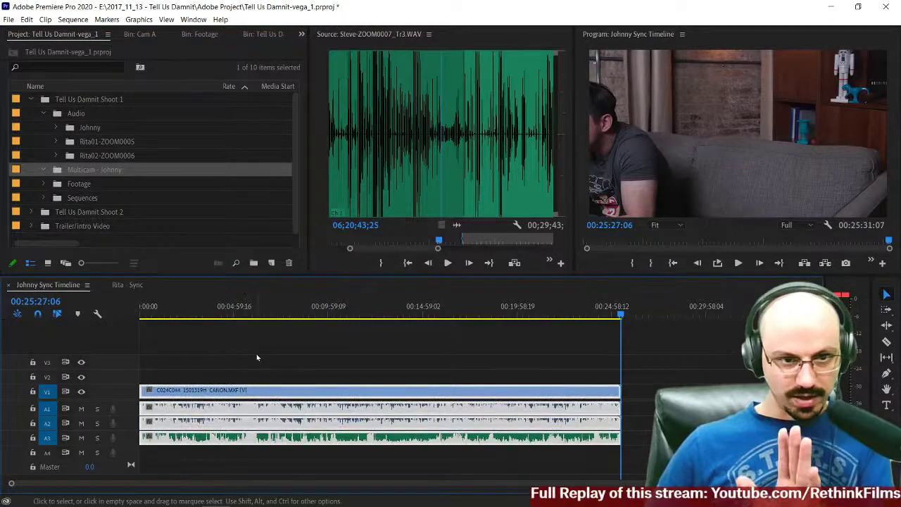
{"action": "left_click", "coordinate": [224, 392]}
{"action": "left_click", "coordinate": [224, 392]}
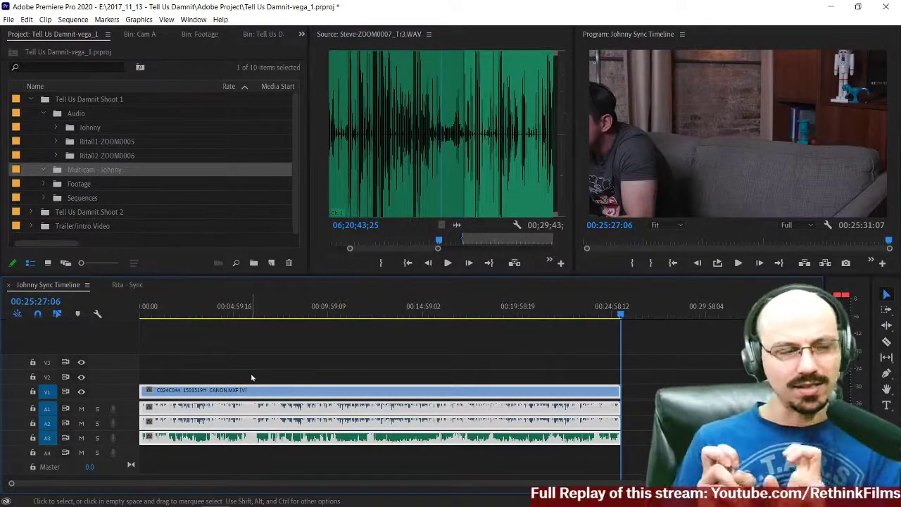
{"action": "left_click", "coordinate": [287, 374]}
{"action": "left_click", "coordinate": [260, 394]}
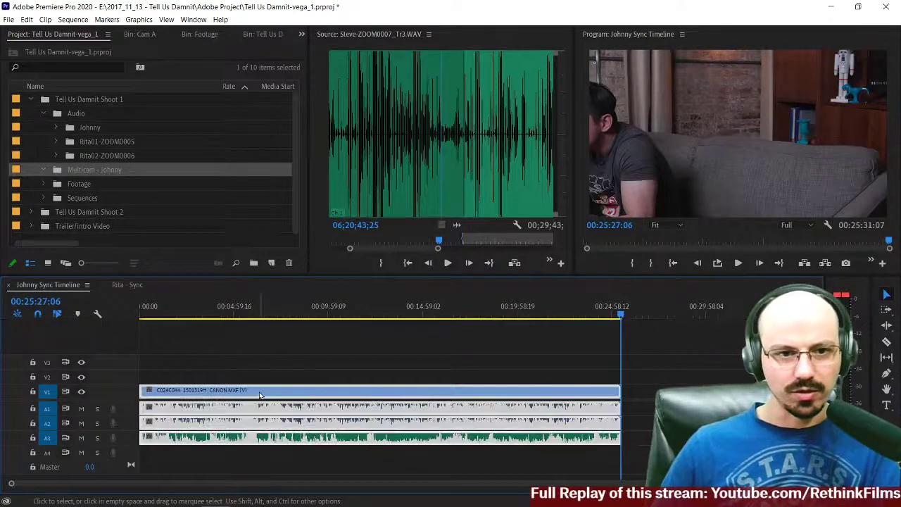
{"action": "left_click_drag", "start_coordinate": [259, 394], "coordinate": [91, 172]}
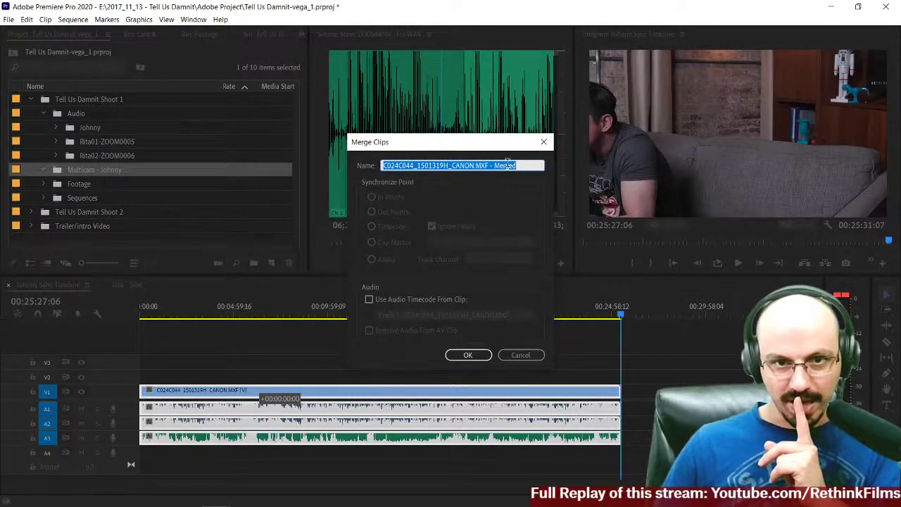
Step: Name the merged clip TUD-Ep3-Steve - Merged and complete the merge
{"action": "left_click", "coordinate": [477, 165]}
{"action": "left_click_drag", "start_coordinate": [488, 165], "coordinate": [330, 166]}
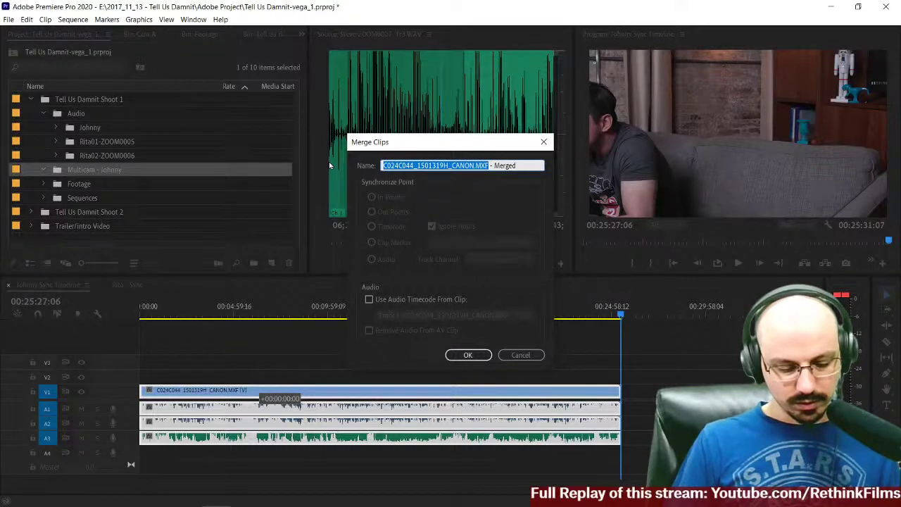
{"action": "type", "text": "TUD"}
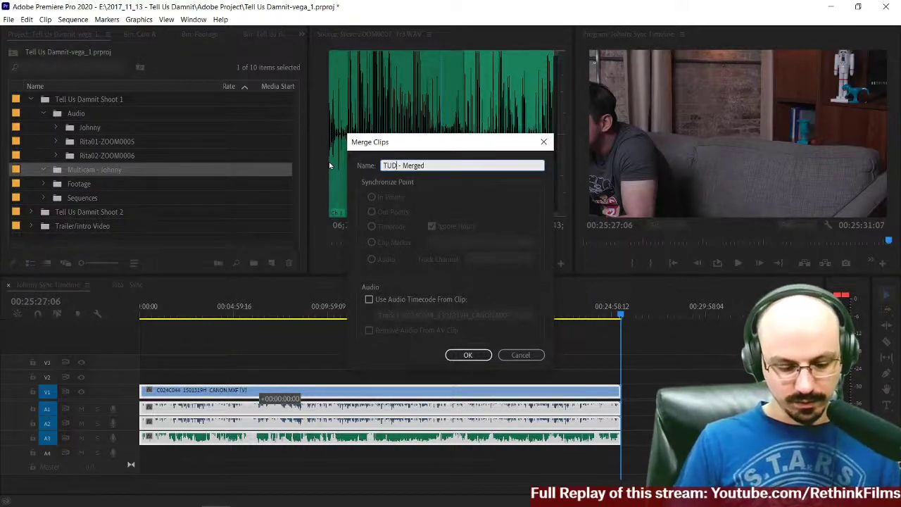
{"action": "type", "text": "- Ep"}
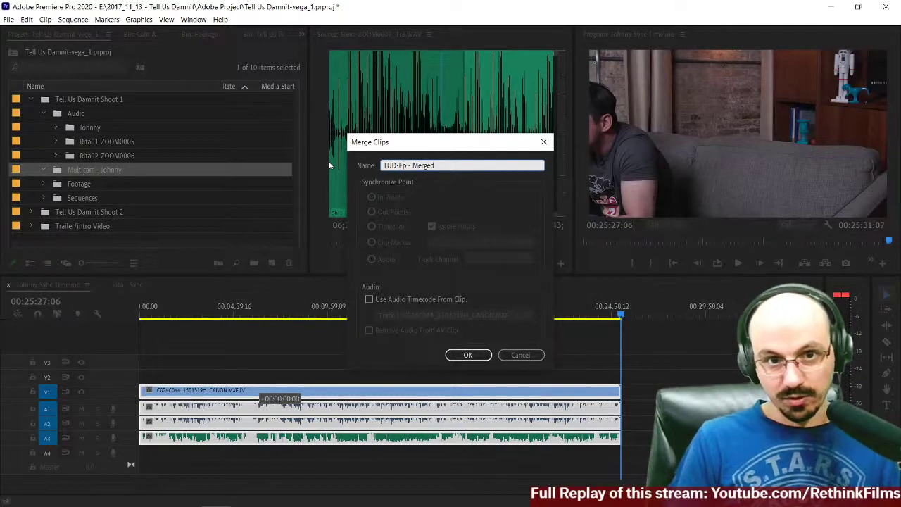
{"action": "type", "text": "3-"}
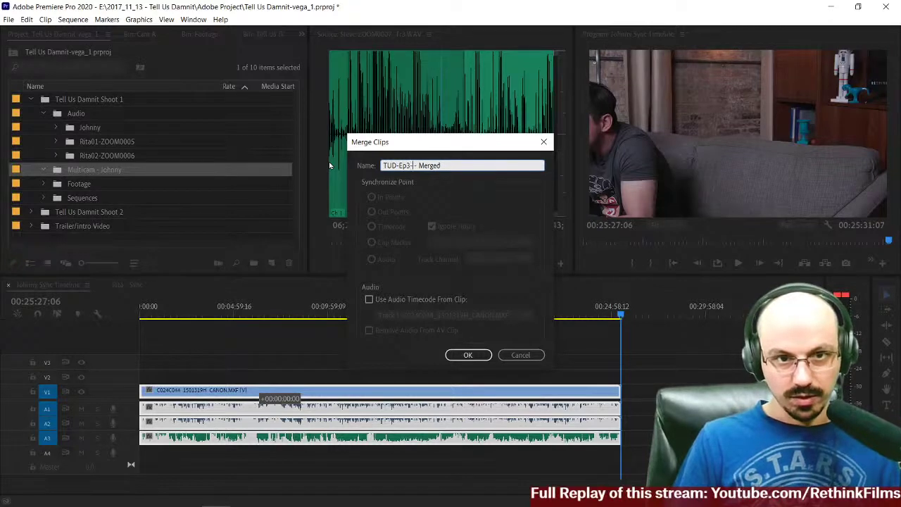
{"action": "type", "text": "Steve"}
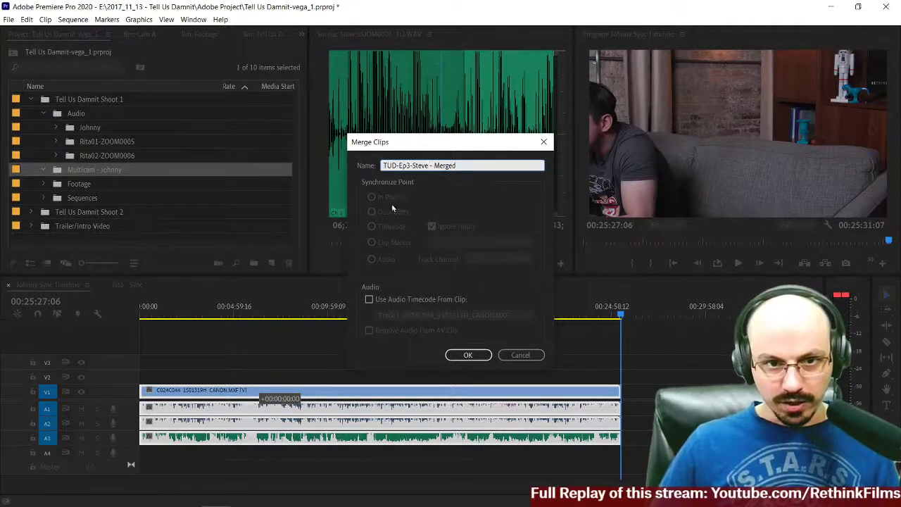
{"action": "left_click", "coordinate": [468, 355]}
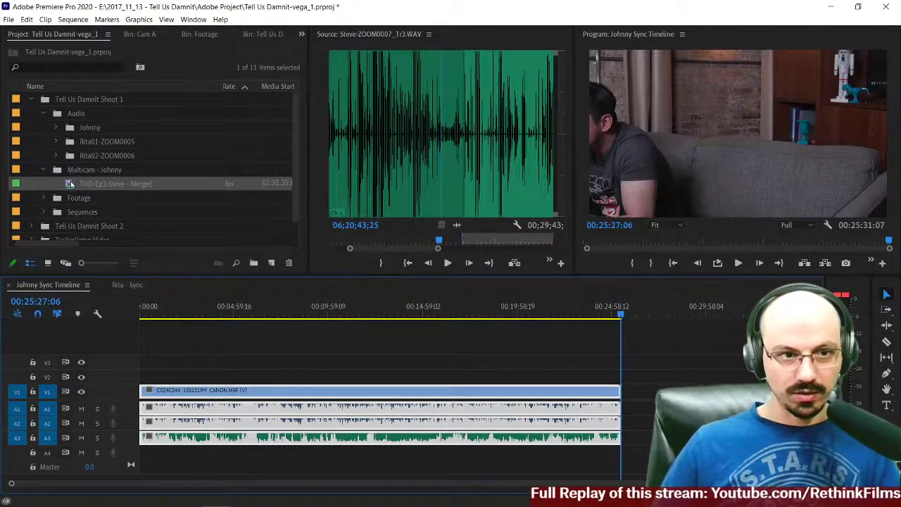
Step: Open TUD-Ep3-Steve - Merged in the source monitor and play its beginning up to 02:31:38:04
{"action": "double_click", "coordinate": [76, 184]}
{"action": "key", "text": "space"}
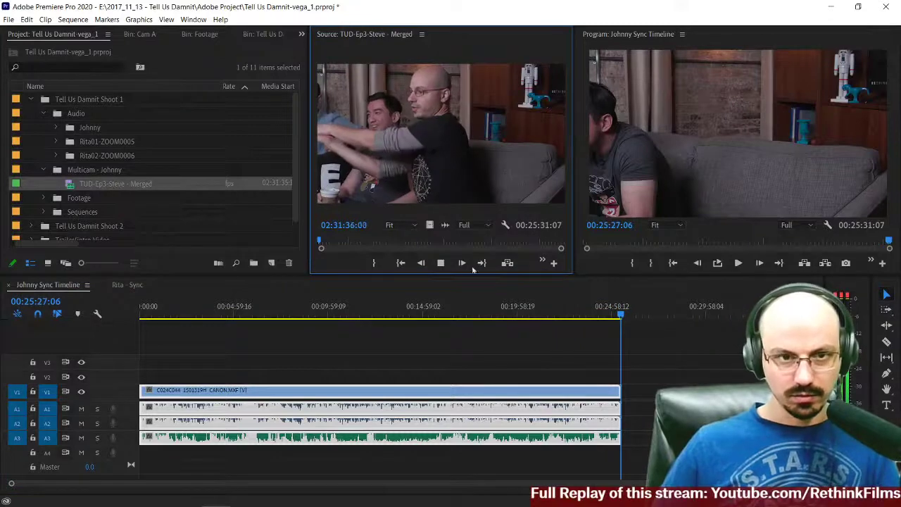
{"action": "key", "text": "space"}
Step: Place a test copy of TUD-Ep3-Steve - Merged after the camera clip on the timeline and briefly solo audio track A3
{"action": "left_click_drag", "start_coordinate": [458, 161], "coordinate": [671, 366]}
{"action": "scroll", "coordinate": [672, 363], "scroll_direction": "right", "scroll_amount": 4}
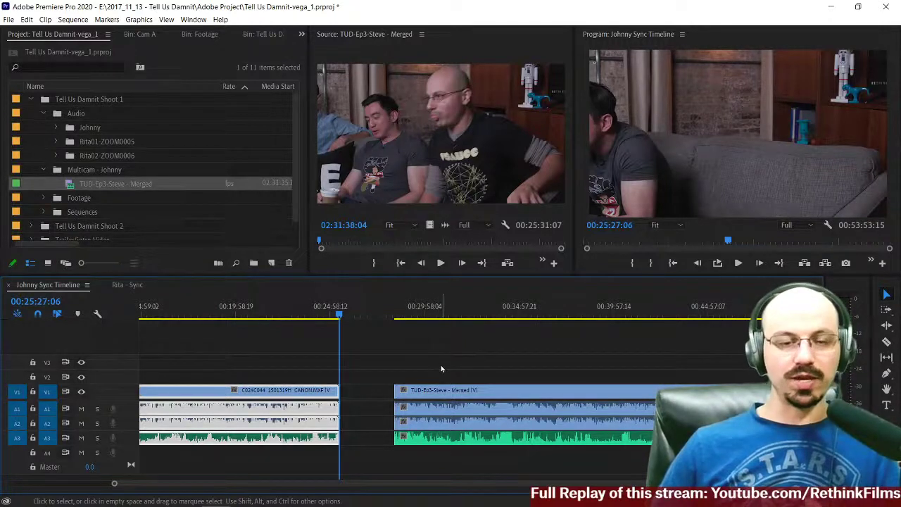
{"action": "left_click", "coordinate": [97, 438]}
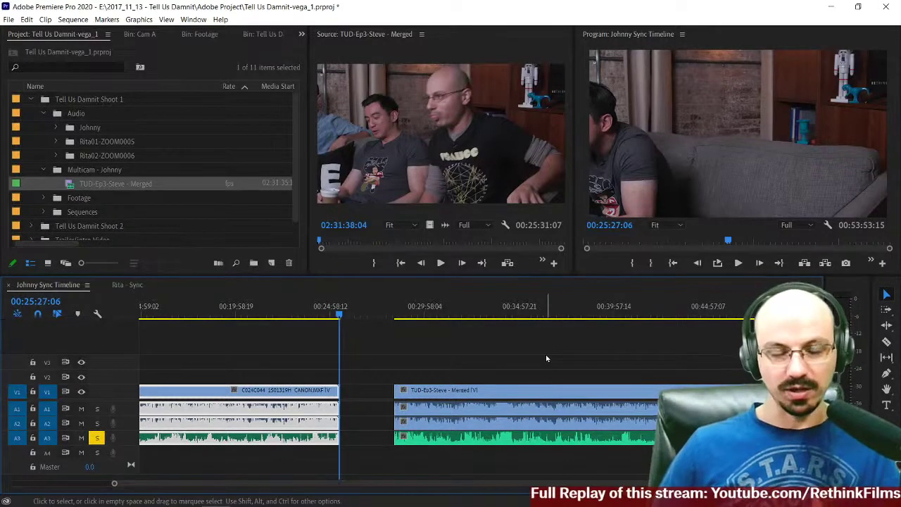
{"action": "left_click", "coordinate": [97, 437]}
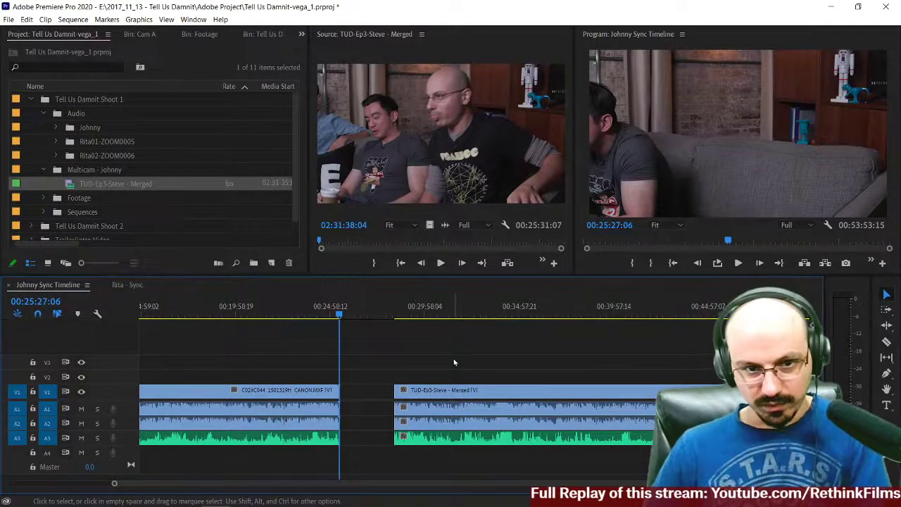
Step: Delete the test copy of TUD-Ep3-Steve - Merged from the Johnny Sync Timeline and fit the whole sequence in view
{"action": "left_click_drag", "start_coordinate": [428, 358], "coordinate": [495, 458]}
{"action": "key", "text": "Delete"}
{"action": "key", "text": "backslash"}
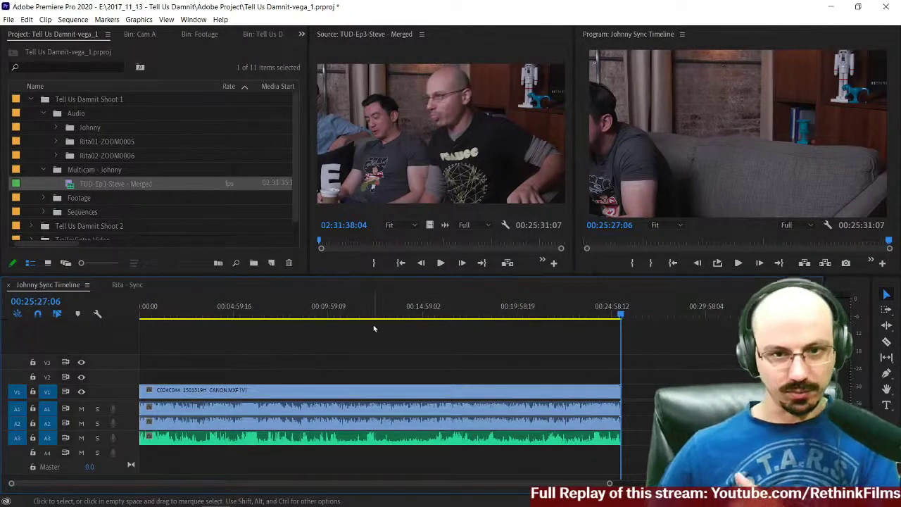
Step: Move the timeline playhead past the existing clip to 00:27:58:03 and expand the Footage bin down to the Cam B clips
{"action": "left_click", "coordinate": [669, 312]}
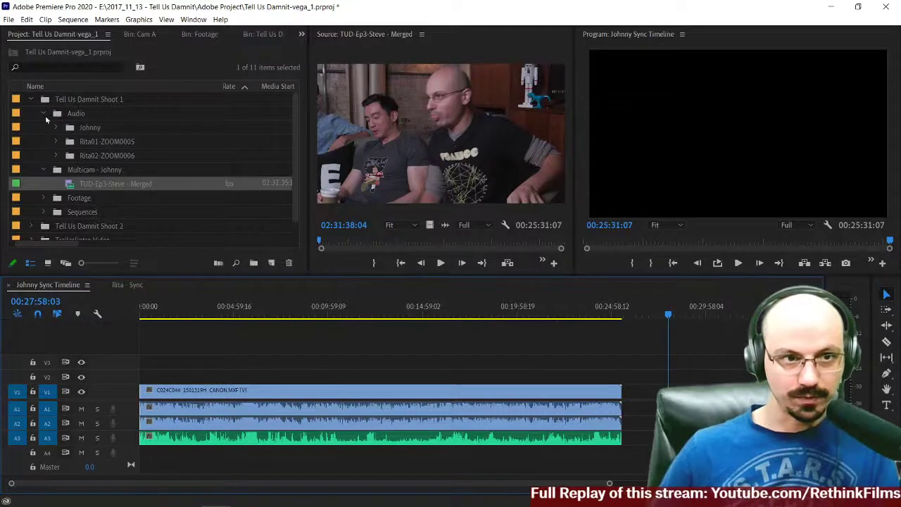
{"action": "scroll", "coordinate": [210, 169], "scroll_direction": "down", "scroll_amount": 1}
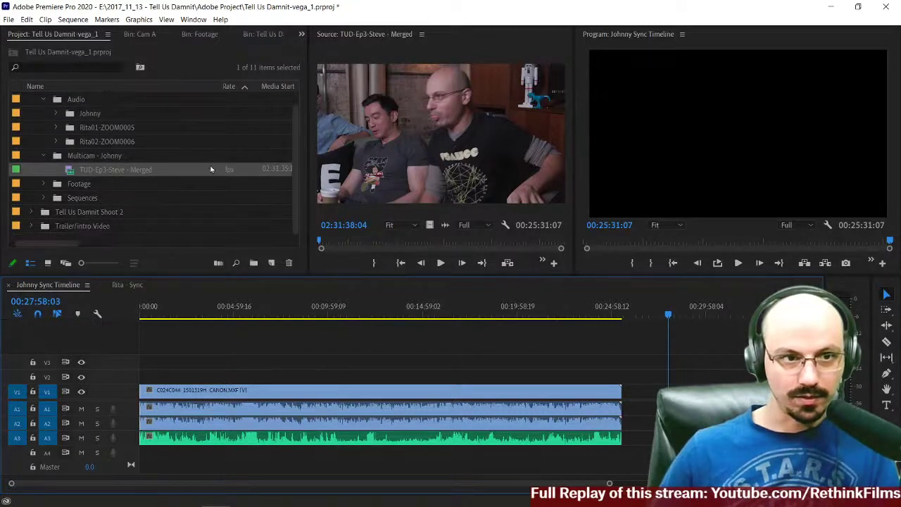
{"action": "left_click", "coordinate": [43, 184]}
{"action": "scroll", "coordinate": [206, 169], "scroll_direction": "down", "scroll_amount": 3}
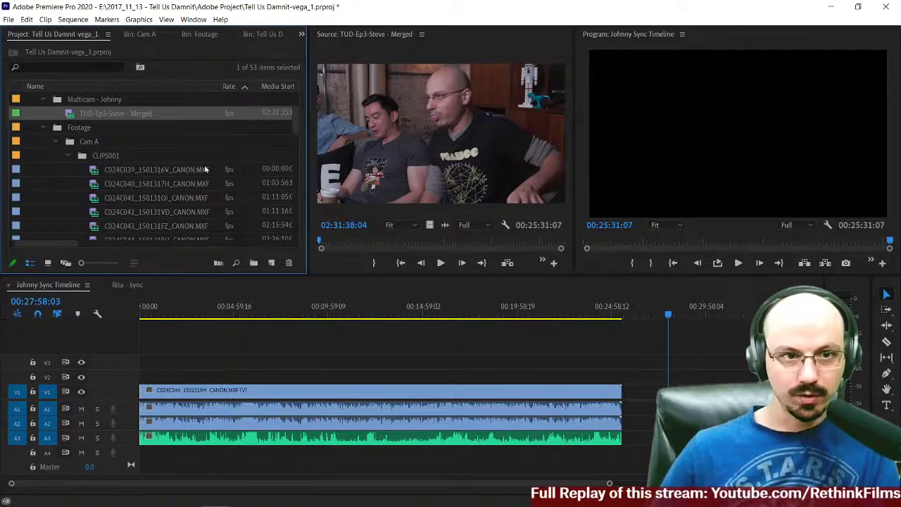
{"action": "scroll", "coordinate": [206, 169], "scroll_direction": "down", "scroll_amount": 2}
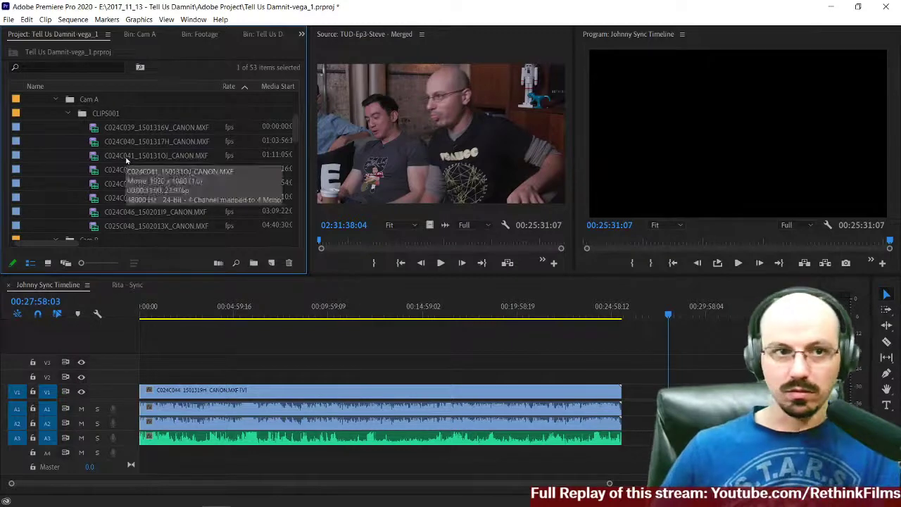
{"action": "scroll", "coordinate": [126, 161], "scroll_direction": "down", "scroll_amount": 4}
{"action": "scroll", "coordinate": [127, 160], "scroll_direction": "down", "scroll_amount": 2}
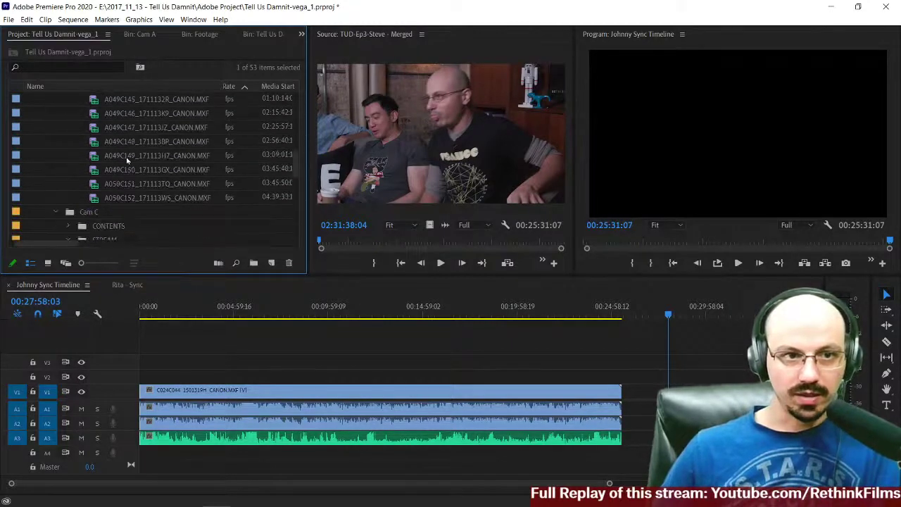
Step: Preview Cam B clips A049C149 through A049C146 and load A049C147_171113JZ_CANON.MXF in the source monitor
{"action": "double_click", "coordinate": [108, 156]}
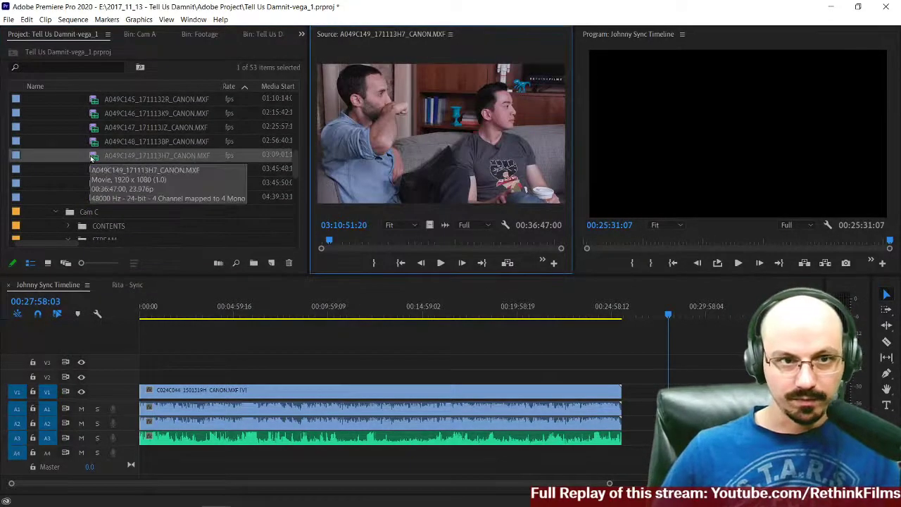
{"action": "double_click", "coordinate": [96, 144]}
{"action": "double_click", "coordinate": [95, 132]}
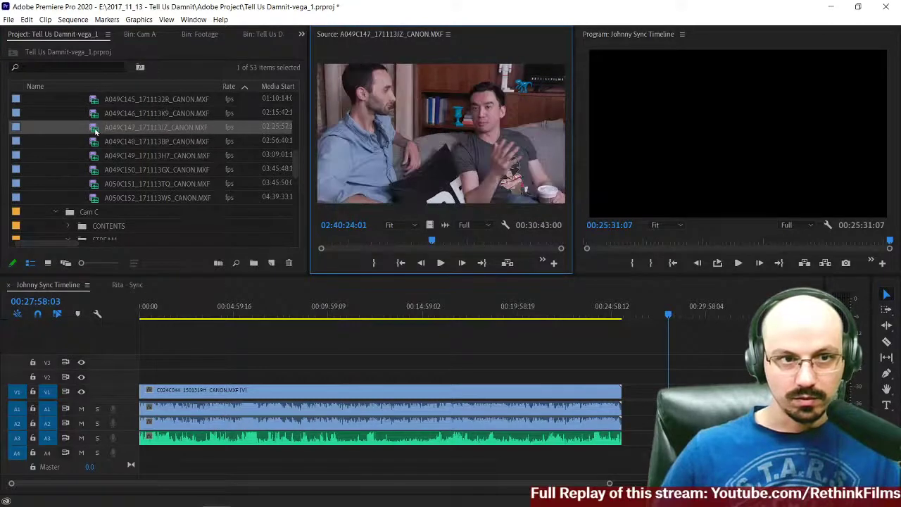
{"action": "double_click", "coordinate": [94, 116]}
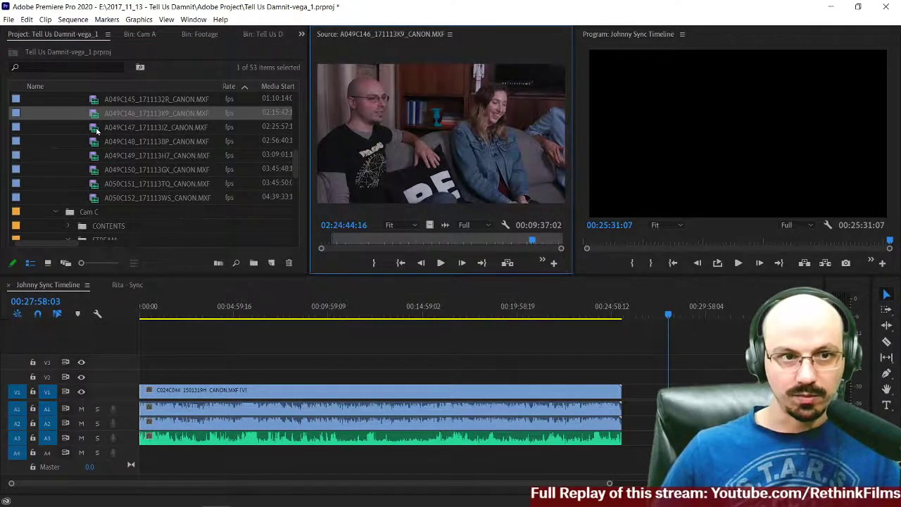
{"action": "double_click", "coordinate": [97, 129]}
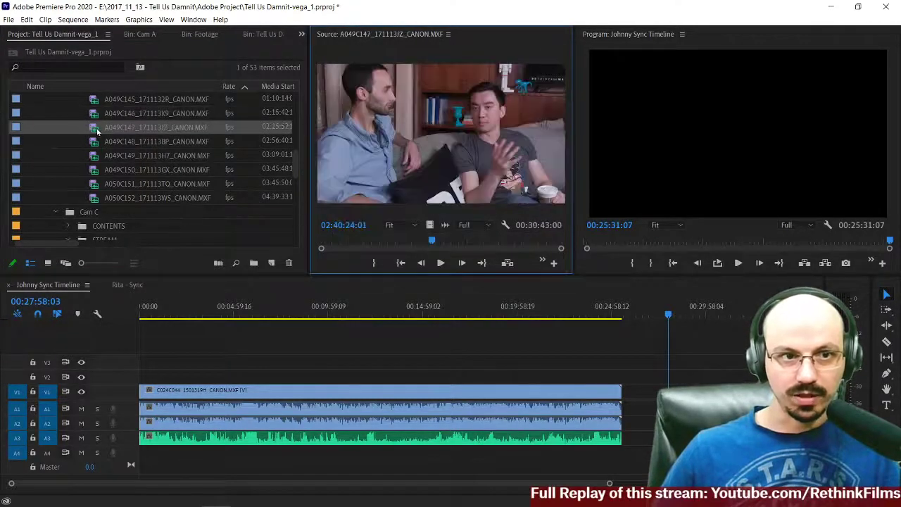
Step: Skip from the start of A049C147 to about 02:31:23, play it, and shuttle back to the sync moment at 02:31:16:00
{"action": "left_click", "coordinate": [321, 240]}
{"action": "key", "text": "space"}
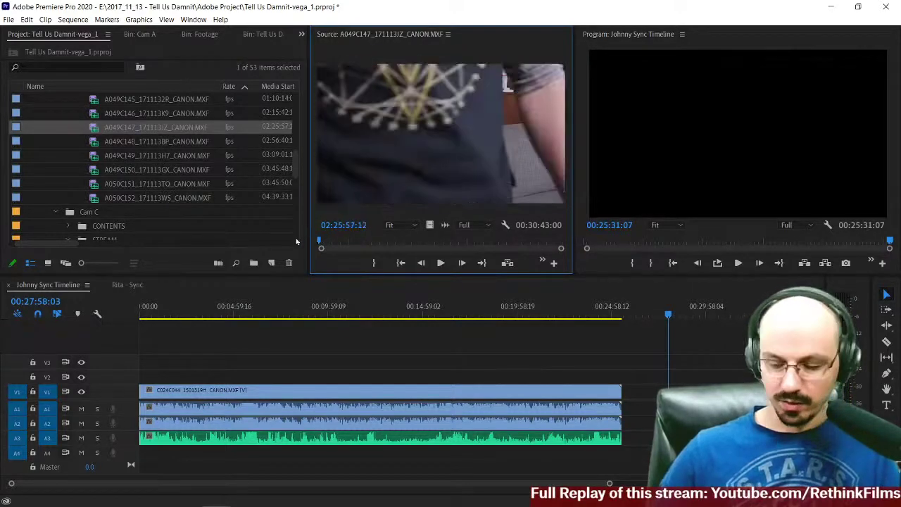
{"action": "type", "text": "+5260"}
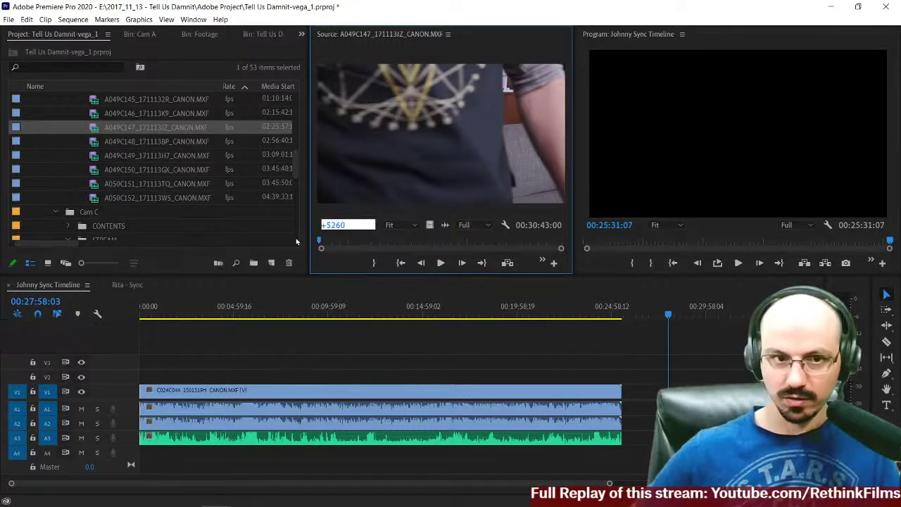
{"action": "key", "text": "Return"}
{"action": "key", "text": "space"}
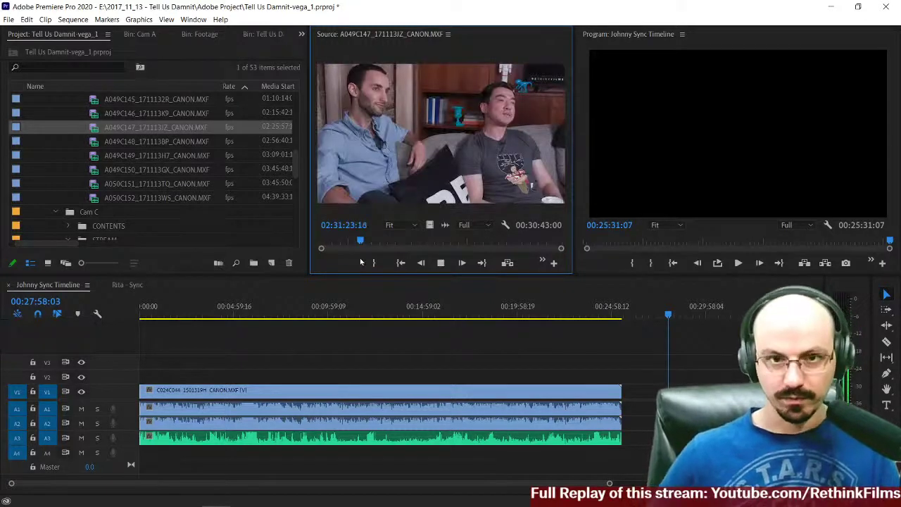
{"action": "key", "text": "space"}
{"action": "key", "text": "j"}
{"action": "key", "text": "j"}
{"action": "key", "text": "j"}
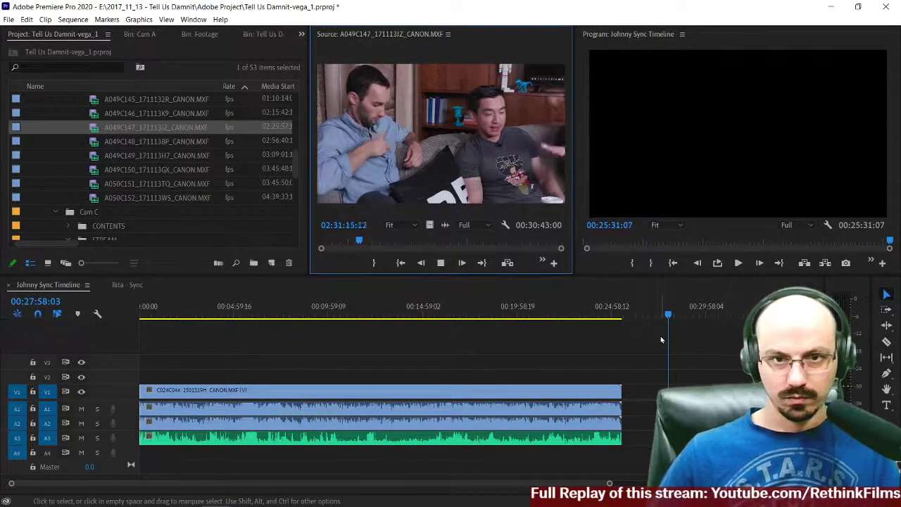
{"action": "key", "text": "space"}
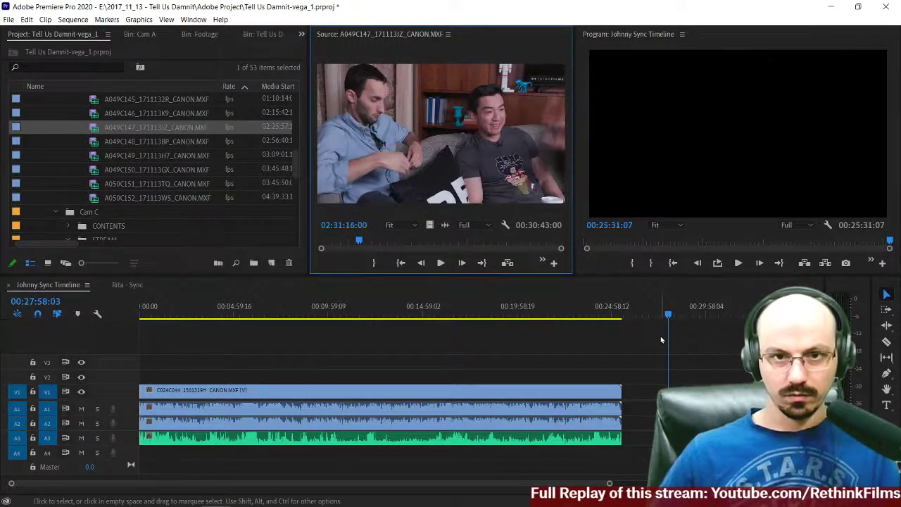
Step: Set the source In point at 02:31:16:01, clear the Out point, and compare the neighbouring frames
{"action": "key", "text": "Right"}
{"action": "key", "text": "o"}
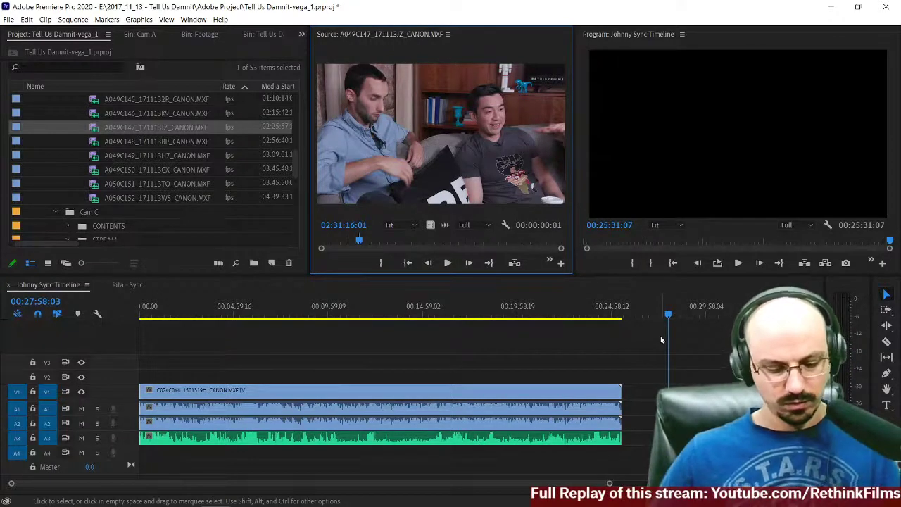
{"action": "key", "text": "ctrl+shift+o"}
{"action": "key", "text": "Left"}
{"action": "key", "text": "Left"}
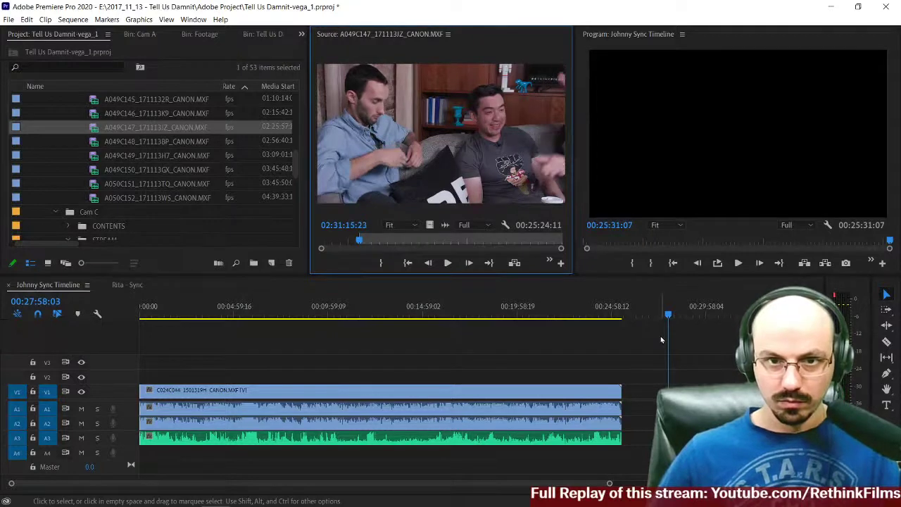
{"action": "key", "text": "Right"}
{"action": "key", "text": "Right"}
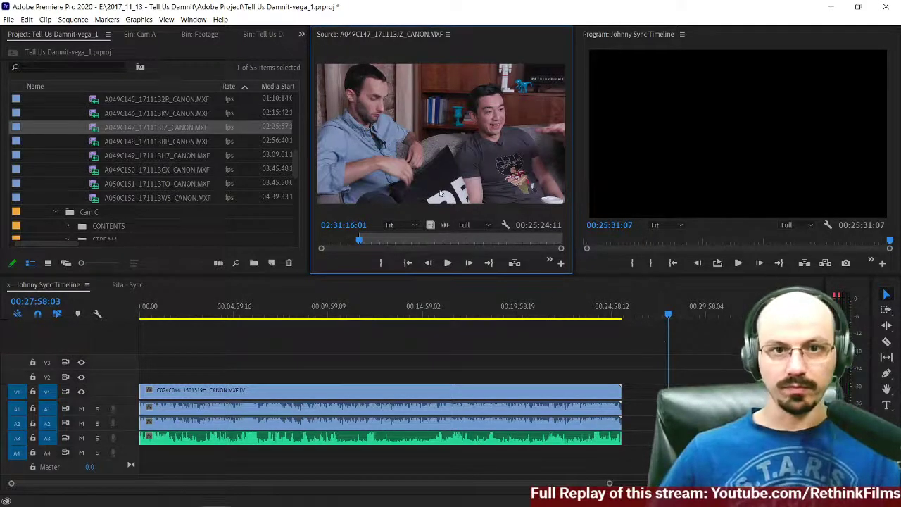
{"action": "key", "text": "Left"}
Step: Place the trimmed A049C147 clip on V1 at 00:27:58:03 and play its beginning
{"action": "left_click_drag", "start_coordinate": [455, 147], "coordinate": [662, 387]}
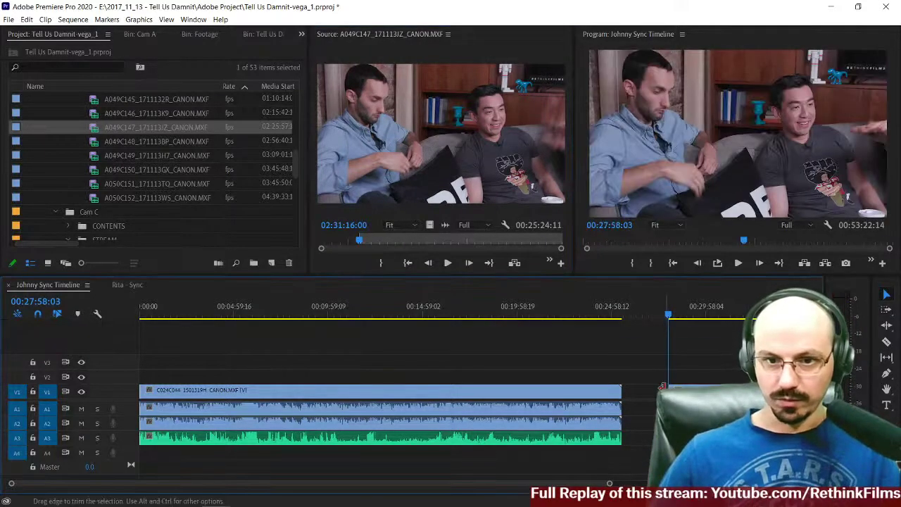
{"action": "scroll", "coordinate": [354, 364], "scroll_direction": "down", "scroll_amount": 5}
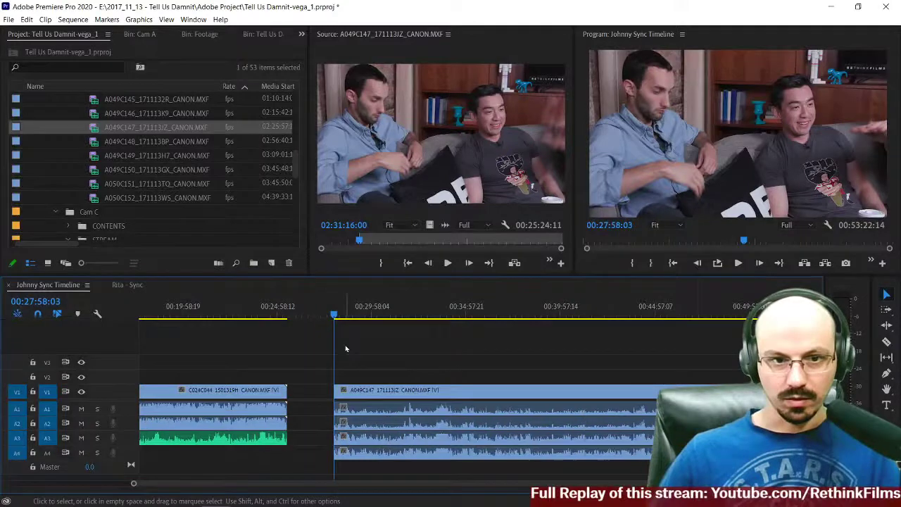
{"action": "scroll", "coordinate": [346, 348], "scroll_direction": "down", "scroll_amount": 1}
{"action": "left_click", "coordinate": [257, 315]}
{"action": "key", "text": "space"}
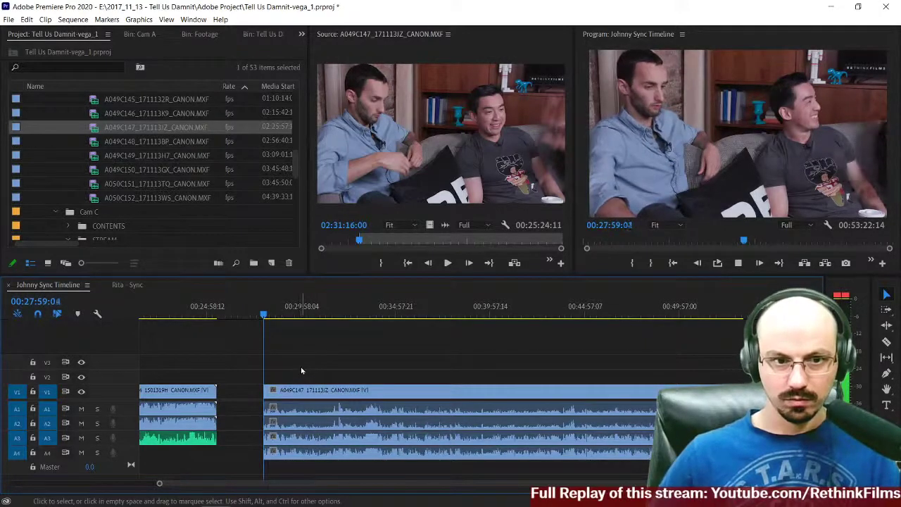
{"action": "key", "text": "space"}
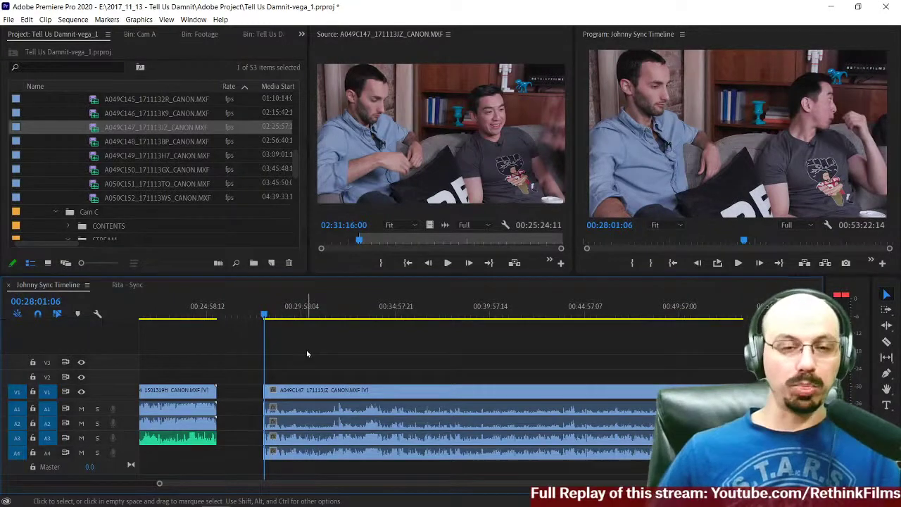
{"action": "scroll", "coordinate": [405, 359], "scroll_direction": "up", "scroll_amount": 2}
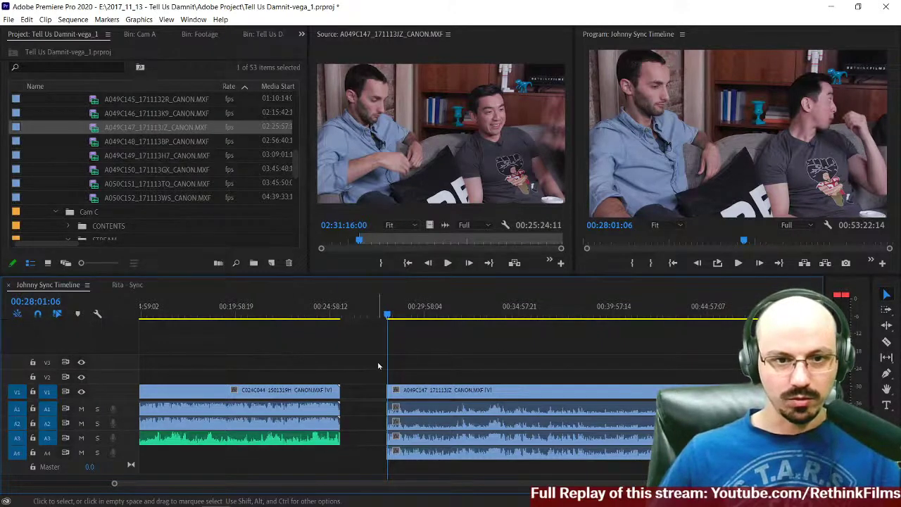
{"action": "scroll", "coordinate": [378, 366], "scroll_direction": "up", "scroll_amount": 1}
{"action": "scroll", "coordinate": [378, 365], "scroll_direction": "down", "scroll_amount": 3}
{"action": "left_click_drag", "start_coordinate": [430, 345], "coordinate": [489, 481]}
{"action": "scroll", "coordinate": [613, 373], "scroll_direction": "up", "scroll_amount": 3}
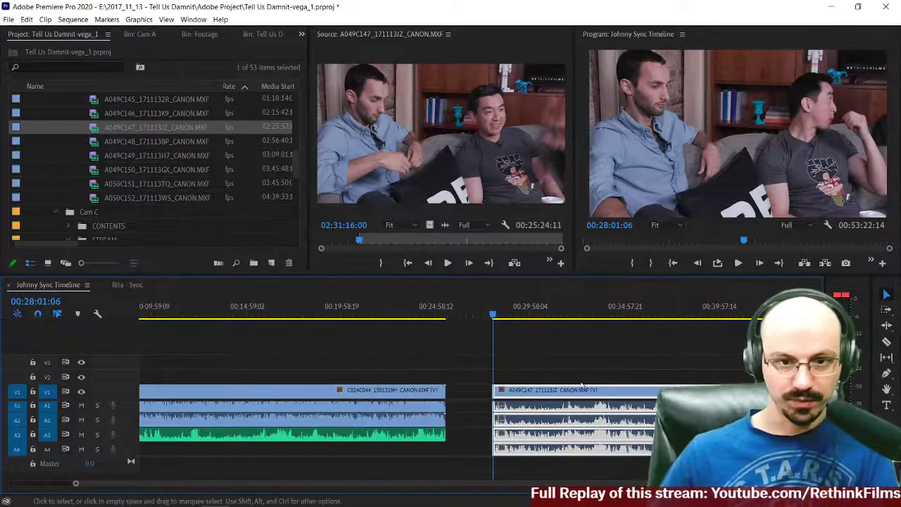
{"action": "scroll", "coordinate": [448, 372], "scroll_direction": "up", "scroll_amount": 1}
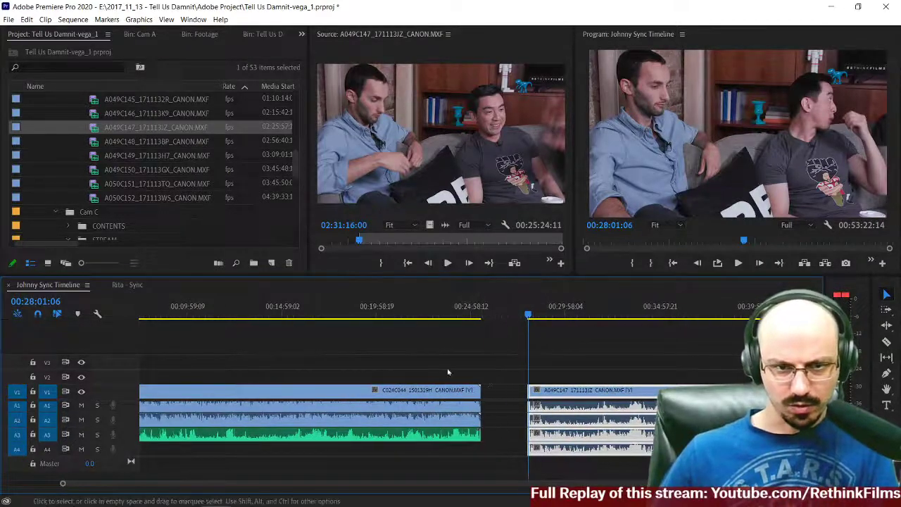
{"action": "left_click", "coordinate": [498, 396]}
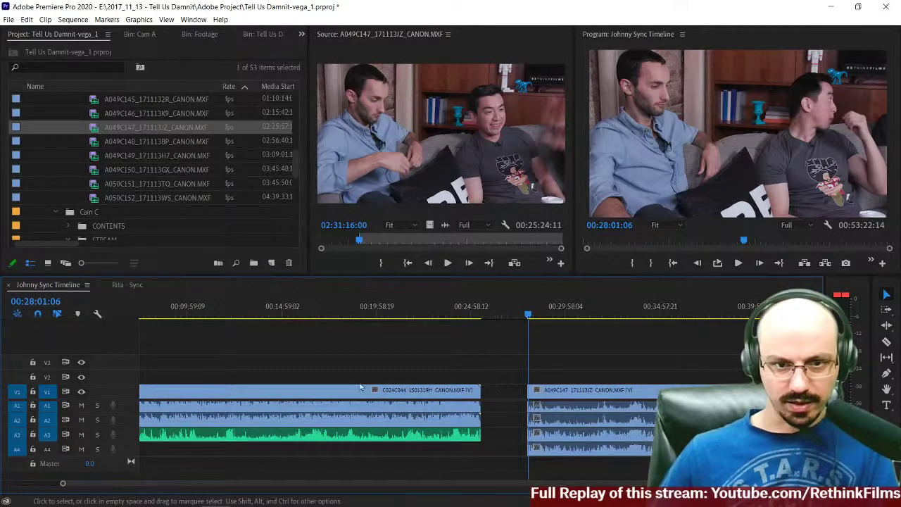
Step: Move the A049C147 video up to track V2 and its audio down to tracks A4 through A7
{"action": "scroll", "coordinate": [124, 399], "scroll_direction": "down", "scroll_amount": 1}
{"action": "scroll", "coordinate": [538, 345], "scroll_direction": "down", "scroll_amount": 2}
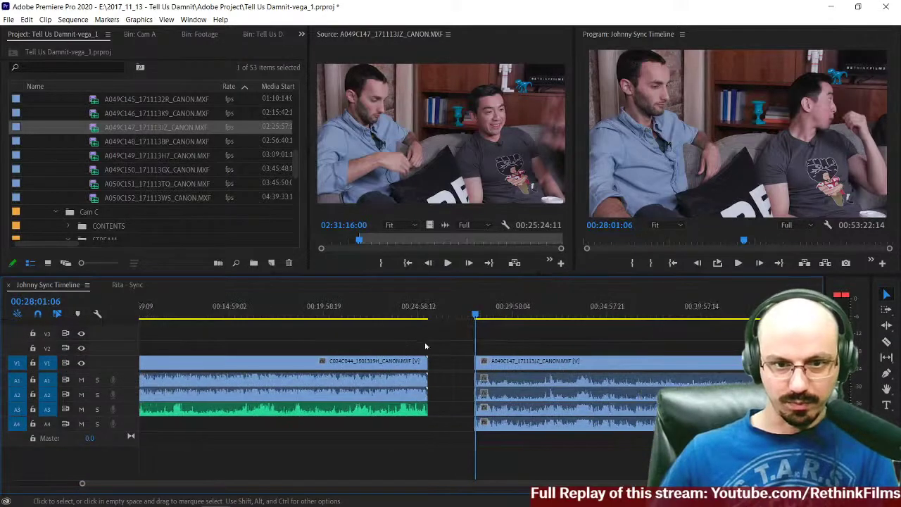
{"action": "left_click", "coordinate": [512, 366]}
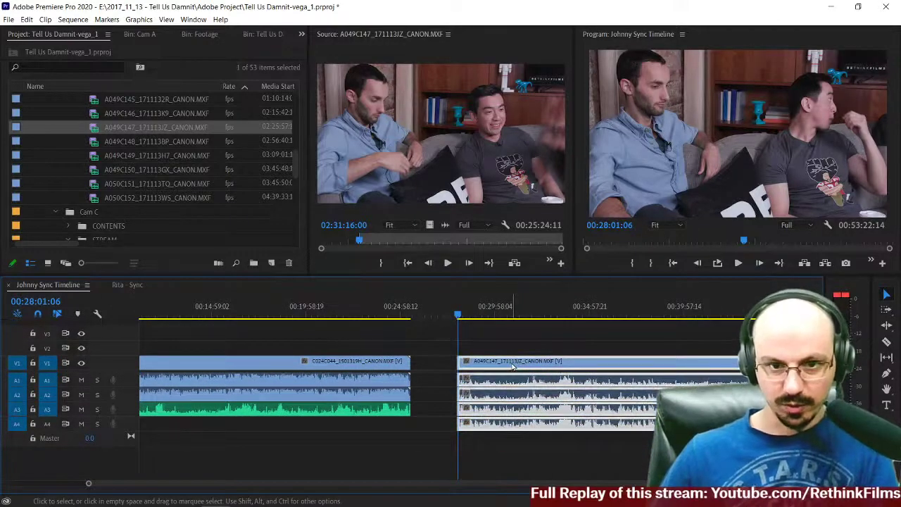
{"action": "left_click_drag", "start_coordinate": [512, 365], "coordinate": [512, 350]}
{"action": "mouse_move", "coordinate": [444, 363]}
{"action": "left_mouse_down"}
{"action": "mouse_move", "coordinate": [485, 438]}
{"action": "mouse_move", "coordinate": [486, 423]}
{"action": "mouse_move", "coordinate": [481, 470]}
{"action": "left_mouse_up"}
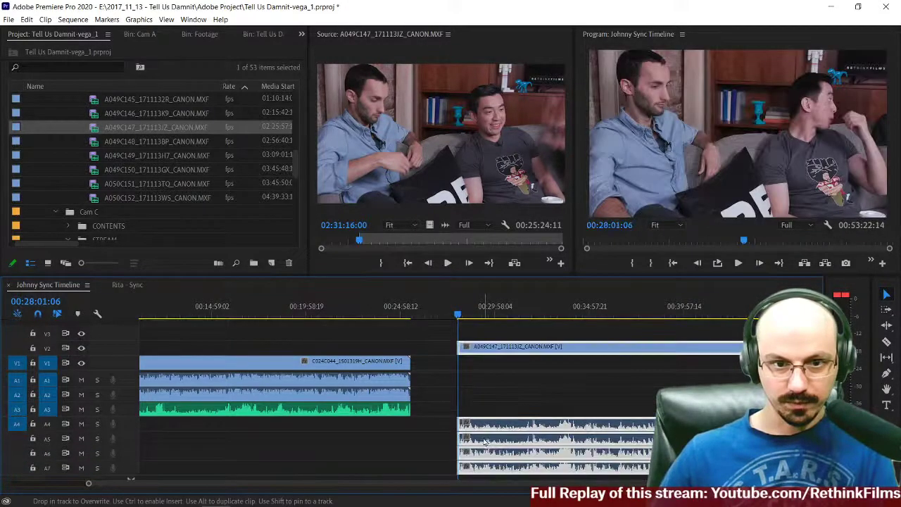
Step: Move the A049C147 clip to the sequence start, above C024C044, and return the playhead to 00:00:00:00
{"action": "scroll", "coordinate": [474, 371], "scroll_direction": "right", "scroll_amount": 1}
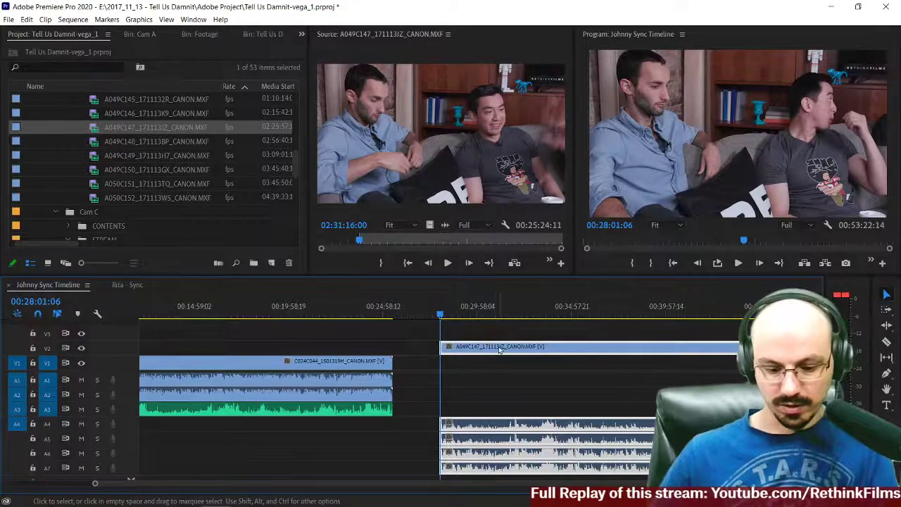
{"action": "key", "text": "minus"}
{"action": "left_click_drag", "start_coordinate": [492, 350], "coordinate": [176, 348]}
{"action": "left_click", "coordinate": [138, 315]}
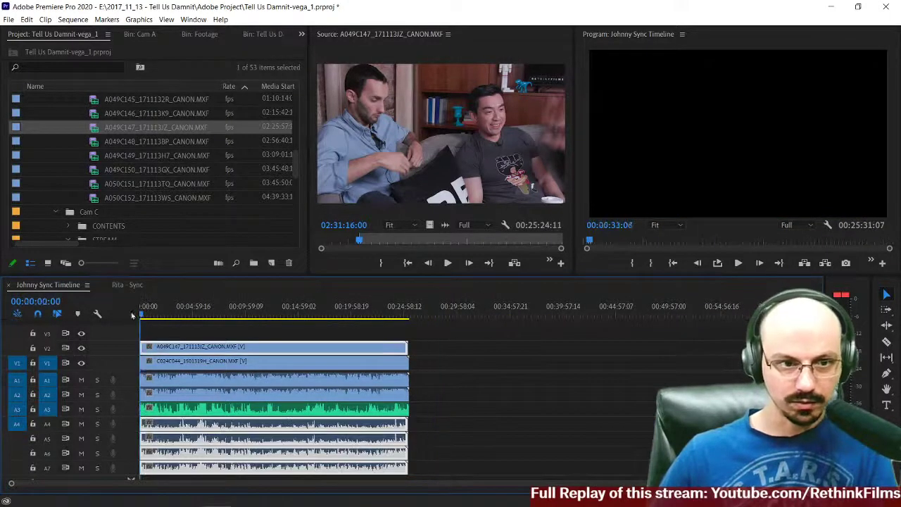
Step: Glance at the Rita - Sync sequence and play the Johnny Sync Timeline up to 00:00:04:00 to check the sync
{"action": "key", "text": "equal"}
{"action": "key", "text": "equal"}
{"action": "key", "text": "equal"}
{"action": "key", "text": "equal"}
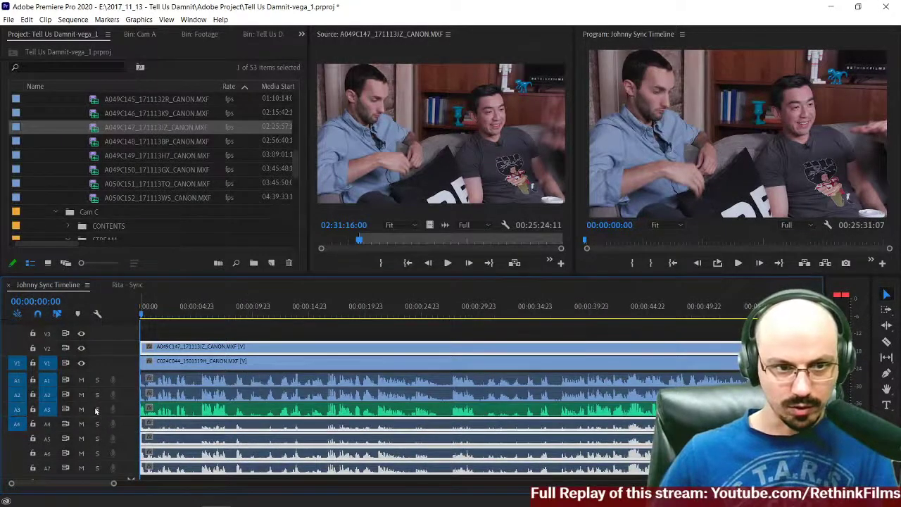
{"action": "left_click", "coordinate": [126, 284]}
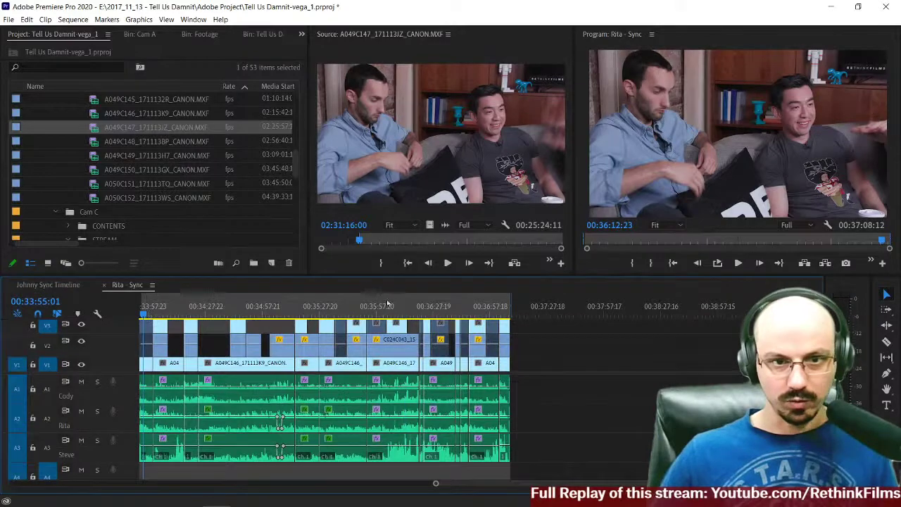
{"action": "left_click", "coordinate": [56, 286]}
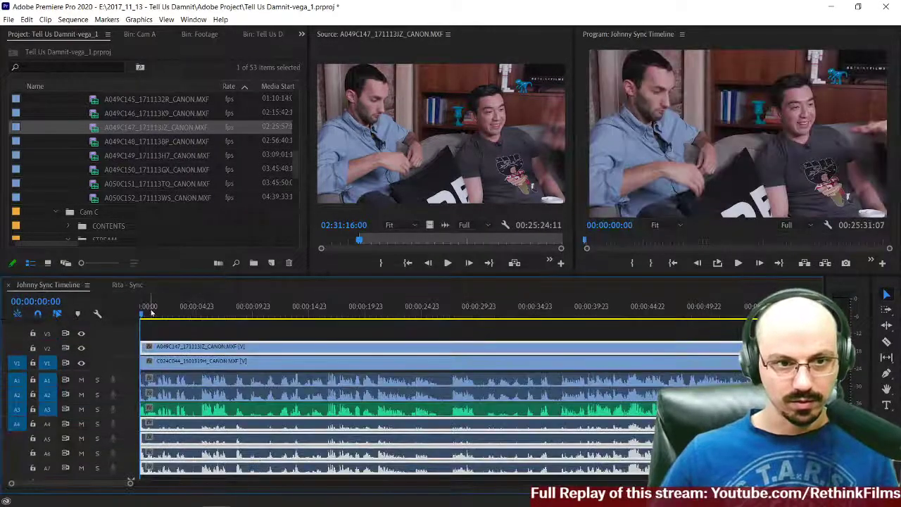
{"action": "key", "text": "space"}
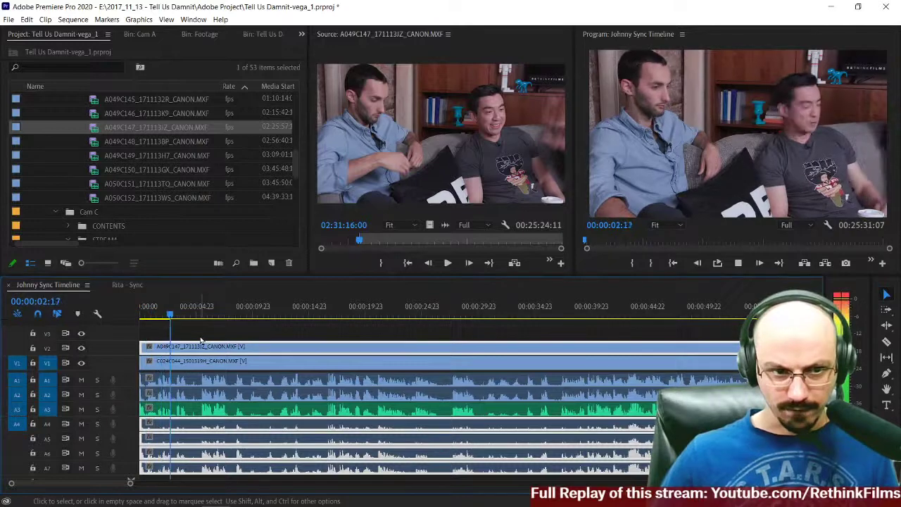
{"action": "key", "text": "space"}
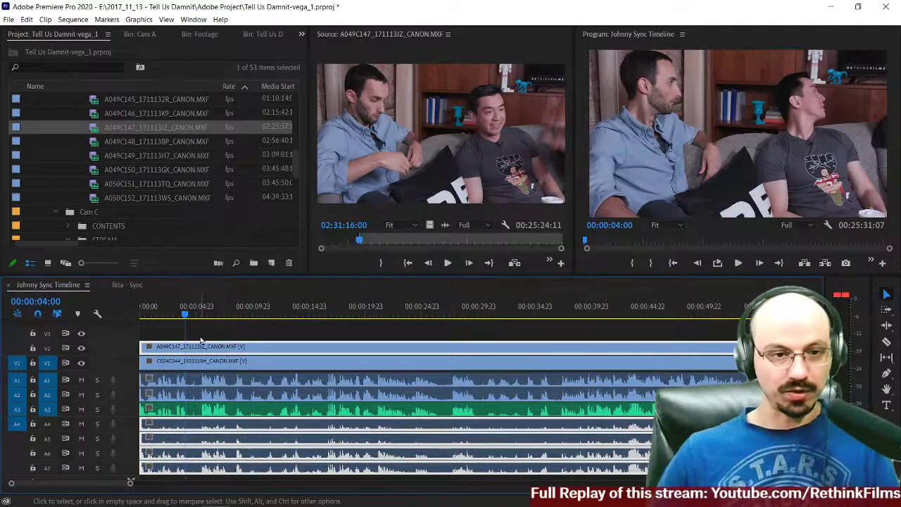
Step: Undo the moves of the A049C147 clip, back to its placement on V1 and A1–A4 at 00:27:58:03
{"action": "key", "text": "Delete"}
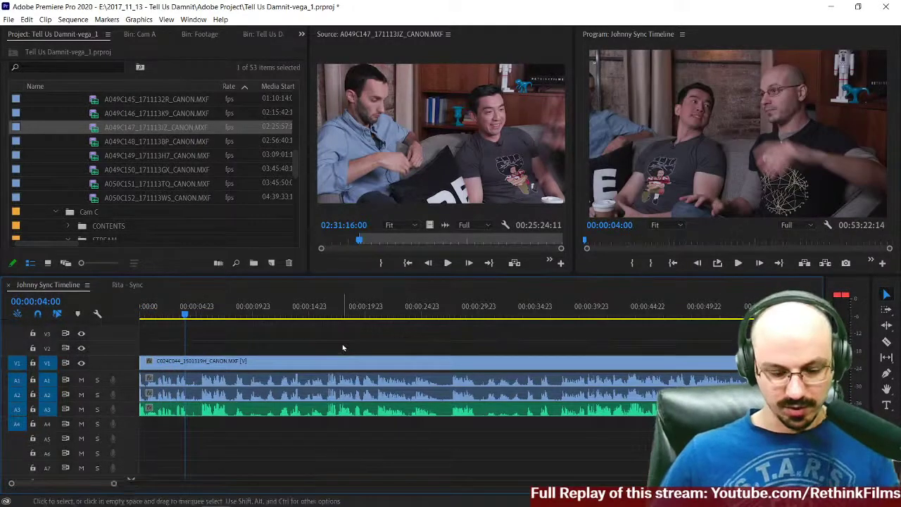
{"action": "key", "text": "minus"}
{"action": "key", "text": "minus"}
{"action": "key", "text": "minus"}
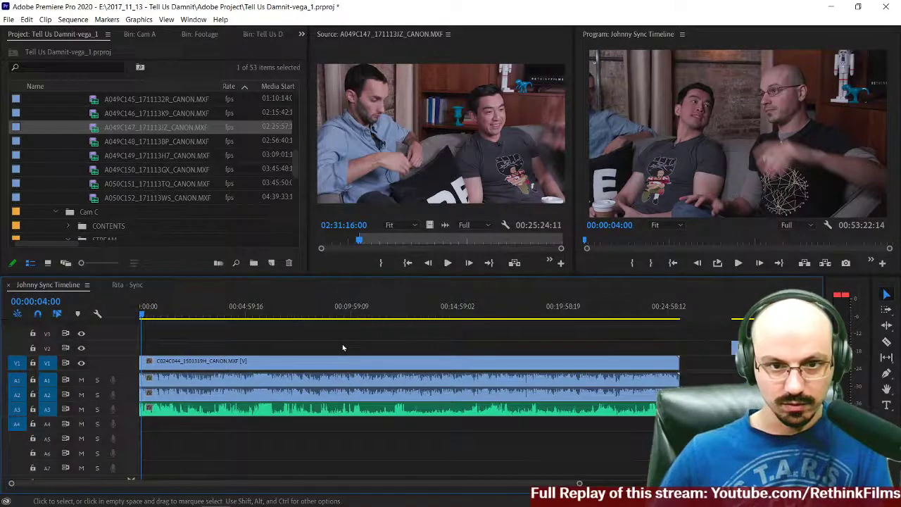
{"action": "key", "text": "minus"}
{"action": "key", "text": "ctrl+z"}
{"action": "key", "text": "ctrl+z"}
{"action": "key", "text": "ctrl+z"}
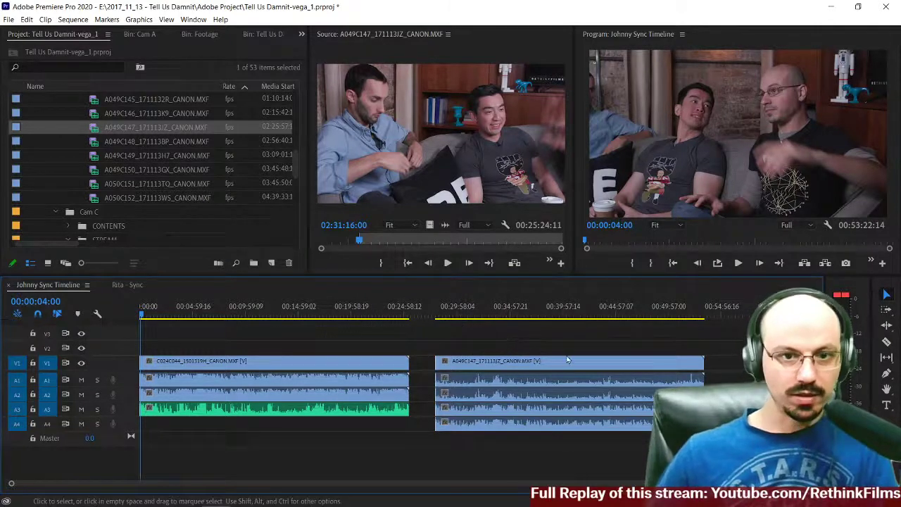
Step: Unlink the A049C147 clip, delete its audio on tracks A3 and A4, and put the playhead at the clip's start
{"action": "left_click", "coordinate": [514, 361]}
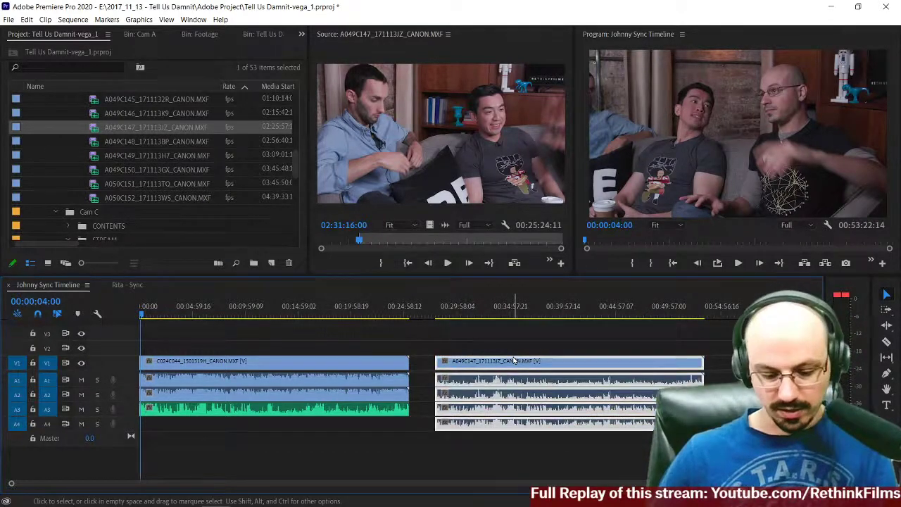
{"action": "left_click", "coordinate": [417, 419]}
{"action": "left_click_drag", "start_coordinate": [434, 414], "coordinate": [448, 428]}
{"action": "key", "text": "Delete"}
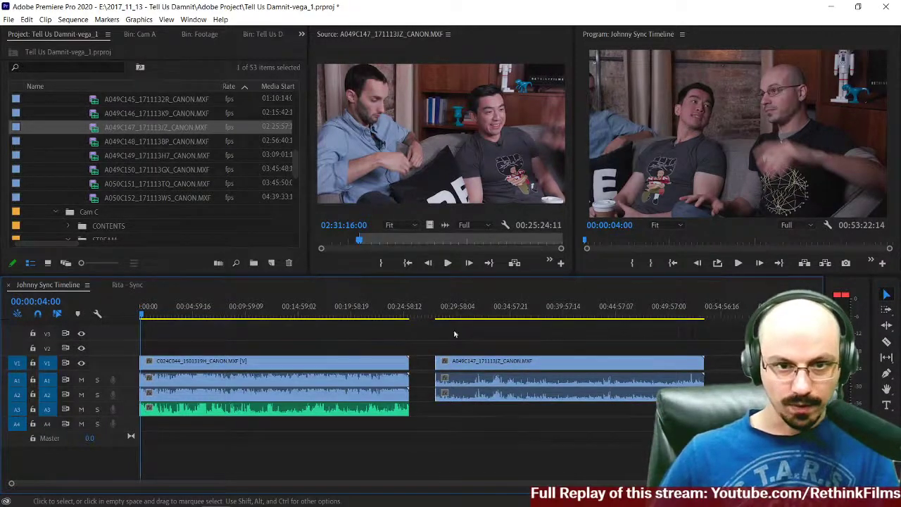
{"action": "key", "text": "Down"}
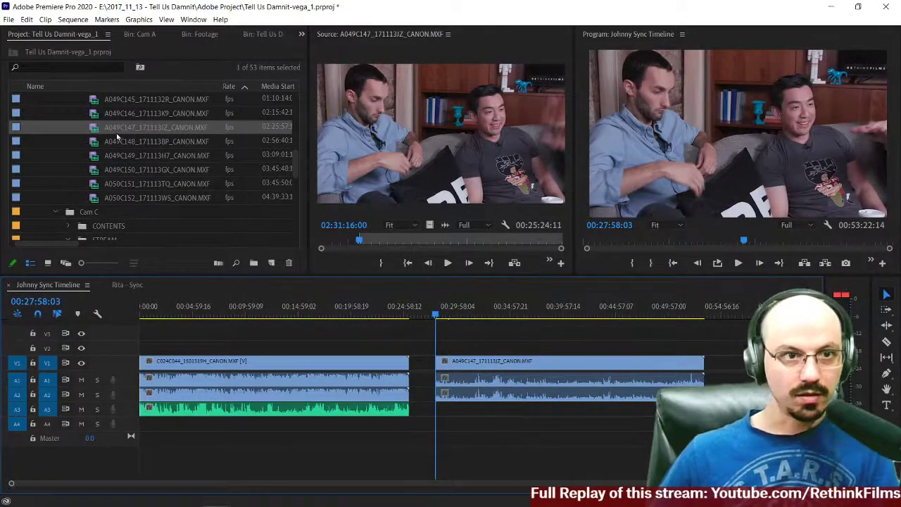
Step: Expand the Johnny audio bin and play ZOOM0007_Tr12.WAV in the source monitor to identify its speakers
{"action": "scroll", "coordinate": [118, 137], "scroll_direction": "up", "scroll_amount": 5}
{"action": "scroll", "coordinate": [120, 138], "scroll_direction": "up", "scroll_amount": 3}
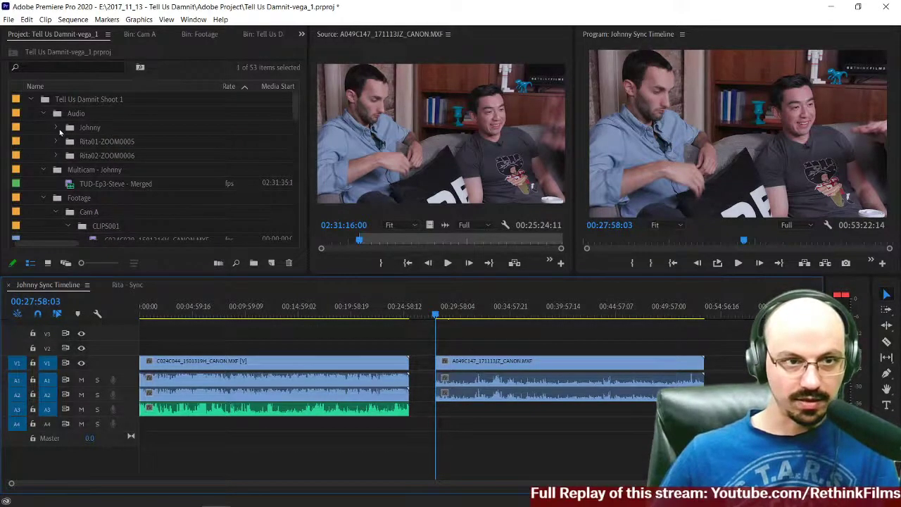
{"action": "left_click", "coordinate": [56, 128]}
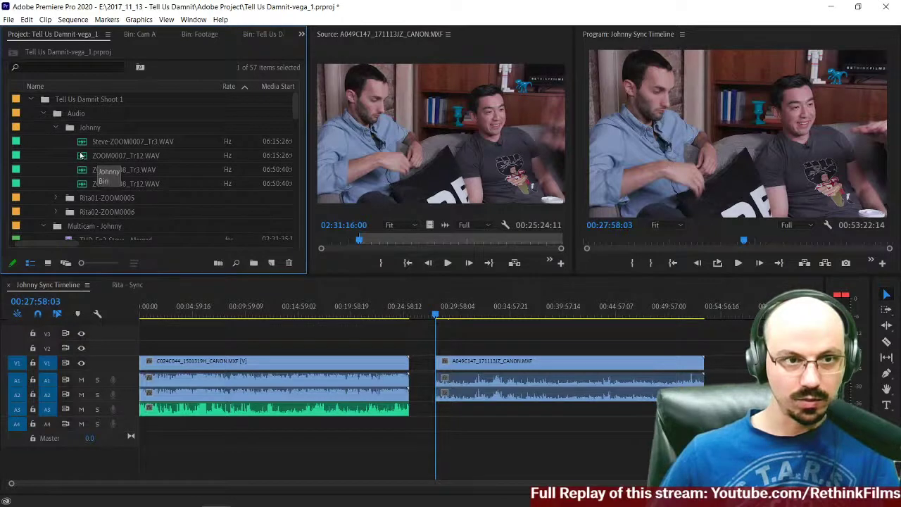
{"action": "left_click", "coordinate": [129, 158]}
{"action": "left_click", "coordinate": [100, 158]}
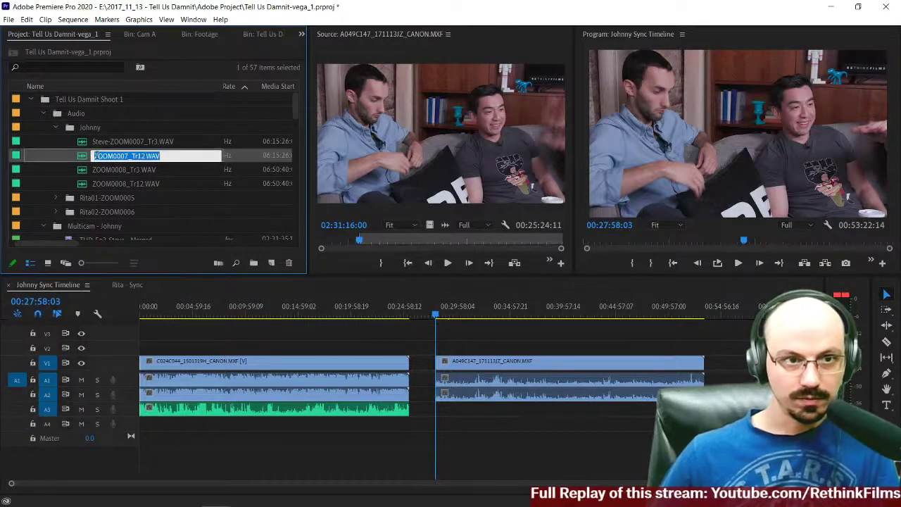
{"action": "double_click", "coordinate": [84, 161]}
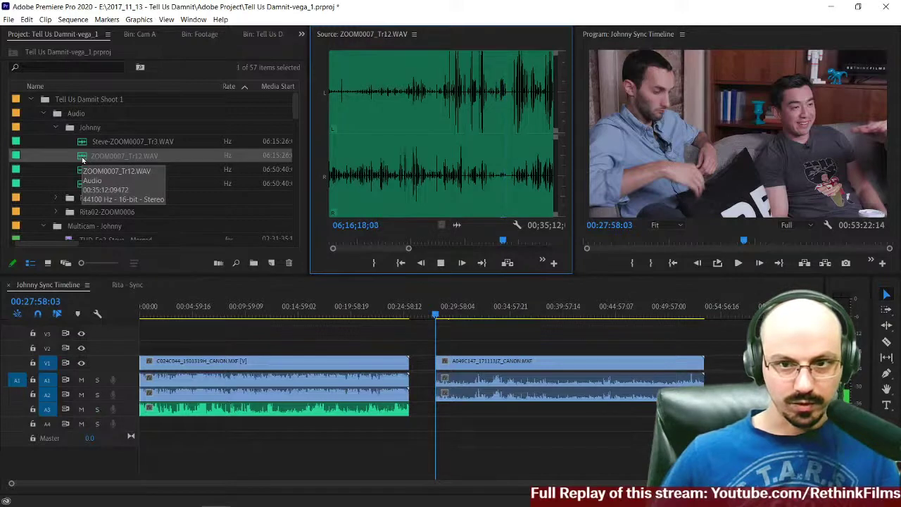
{"action": "key", "text": "space"}
Step: Prefix the name of ZOOM0007_Tr12.WAV with the left speaker's name and L, and the right speaker's name and R, separated by hyphens
{"action": "left_click", "coordinate": [92, 155]}
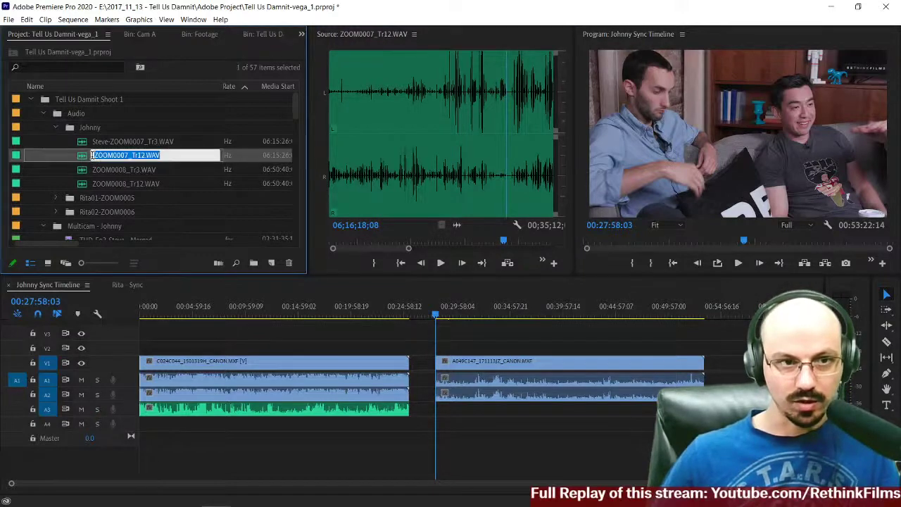
{"action": "key", "text": "Home"}
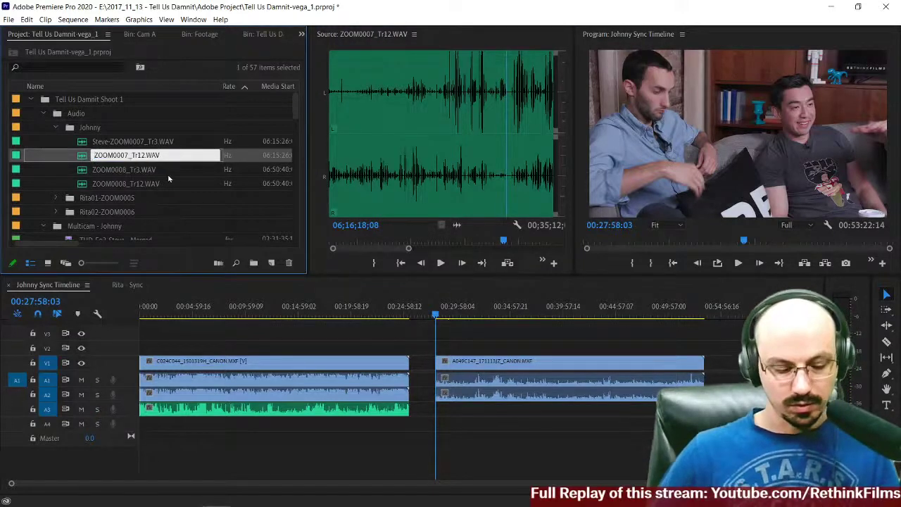
{"action": "type", "text": "Johnny "}
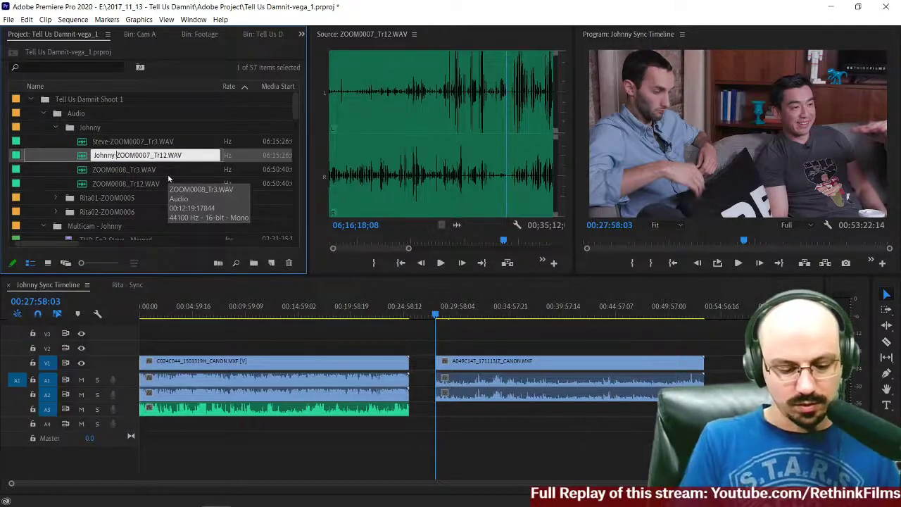
{"action": "type", "text": "L-Cody R"}
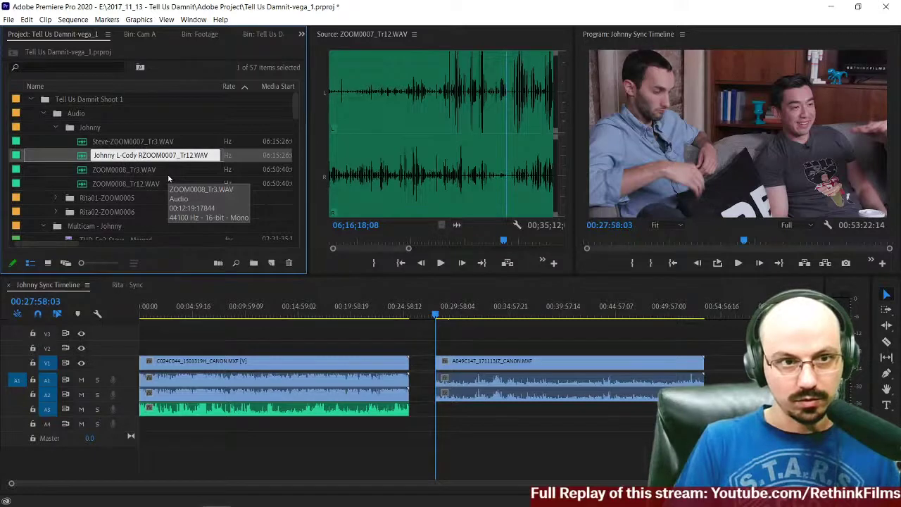
{"action": "type", "text": "-"}
{"action": "key", "text": "Tab"}
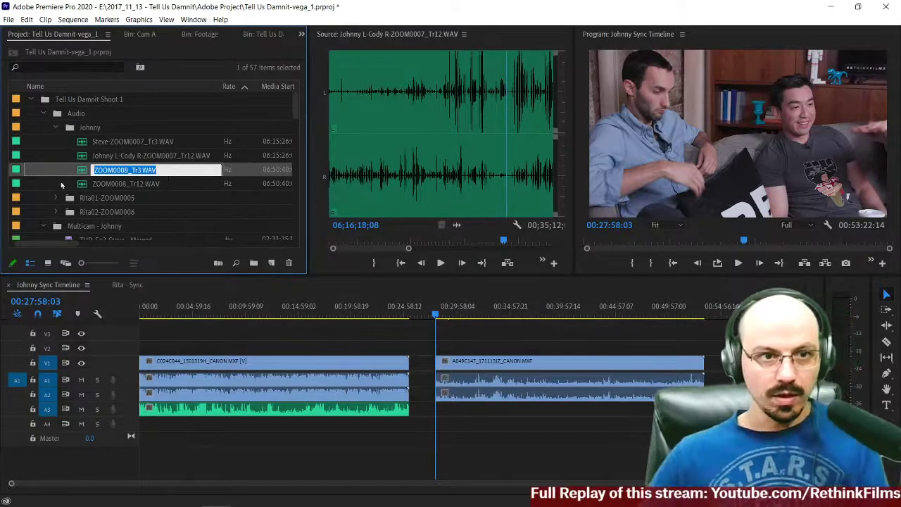
Step: Jump +52600 from the start of the renamed ZOOM0007_Tr12 audio, play to the sharp spike, and mark the In point at 06;20;54;22
{"action": "double_click", "coordinate": [78, 158]}
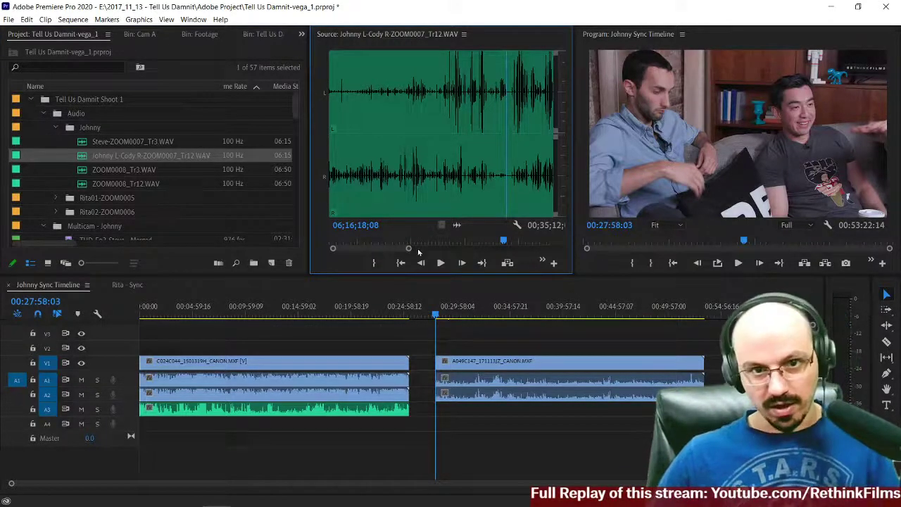
{"action": "key", "text": "Home"}
{"action": "type", "text": "+5"}
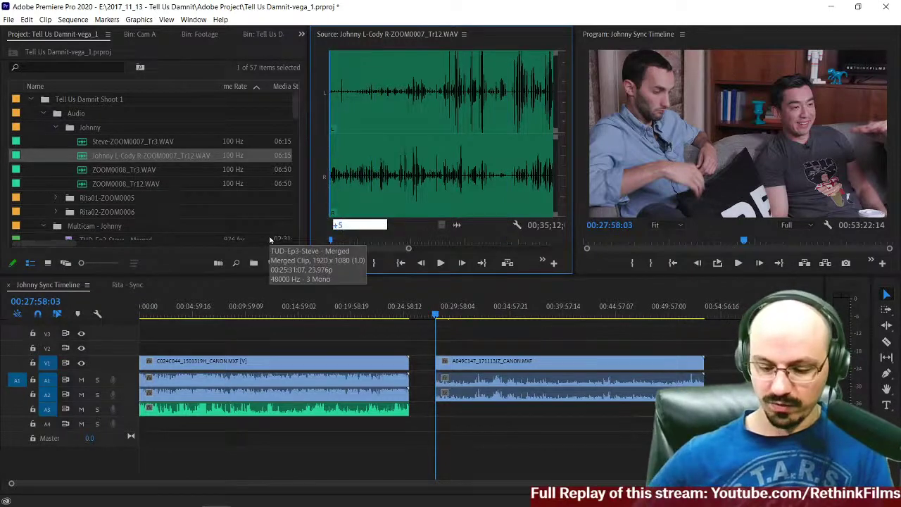
{"action": "type", "text": "2600"}
{"action": "key", "text": "Return"}
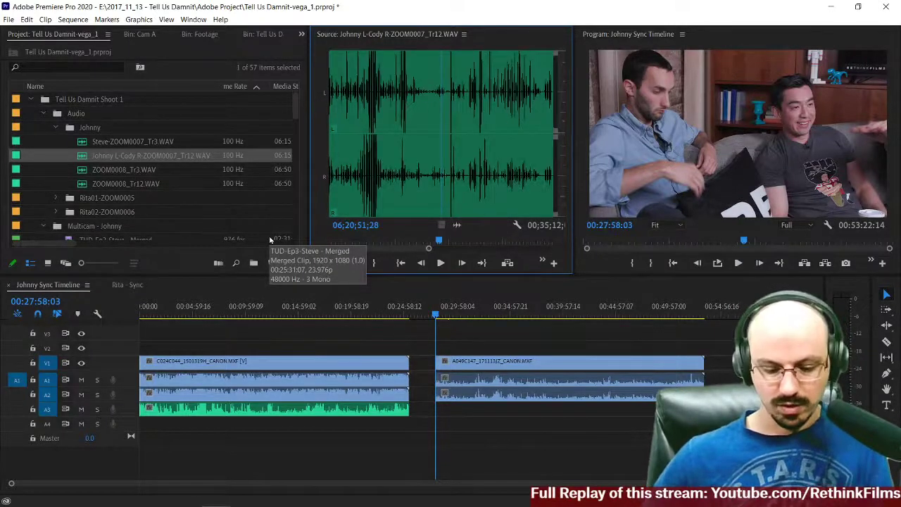
{"action": "key", "text": "="}
{"action": "key", "text": "space"}
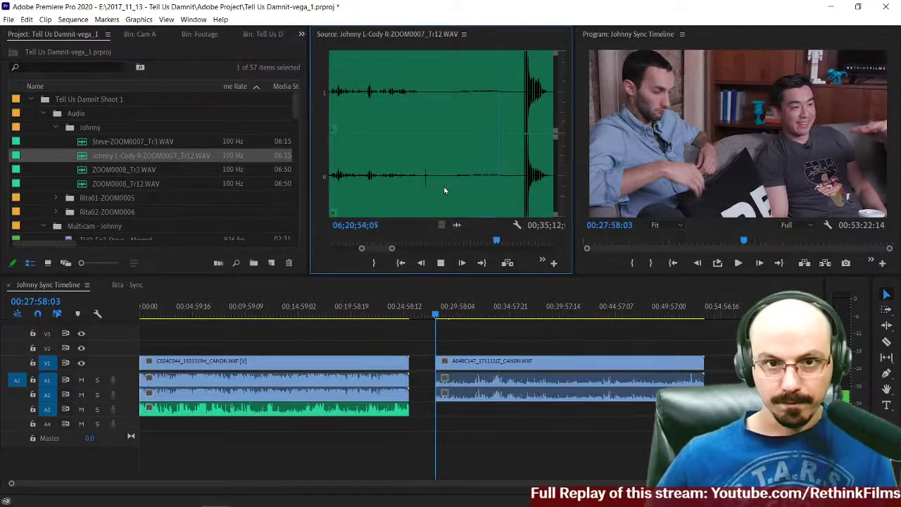
{"action": "key", "text": "j"}
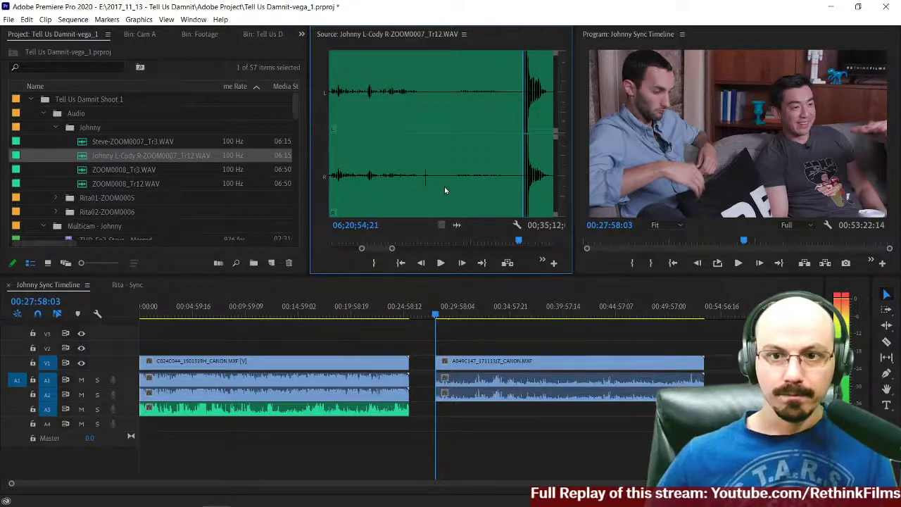
{"action": "key", "text": "o"}
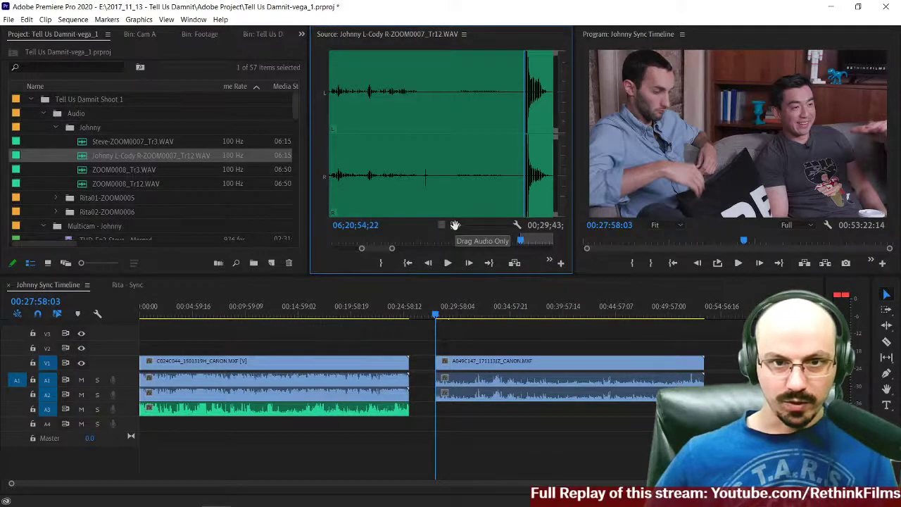
Step: Place the trimmed ZOOM0007_Tr12 audio on track A3 beneath the A049C147 clip, starting at 00:27:58:03
{"action": "left_click_drag", "start_coordinate": [455, 225], "coordinate": [443, 416]}
{"action": "key", "text": "equal"}
{"action": "key", "text": "equal"}
{"action": "key", "text": "equal"}
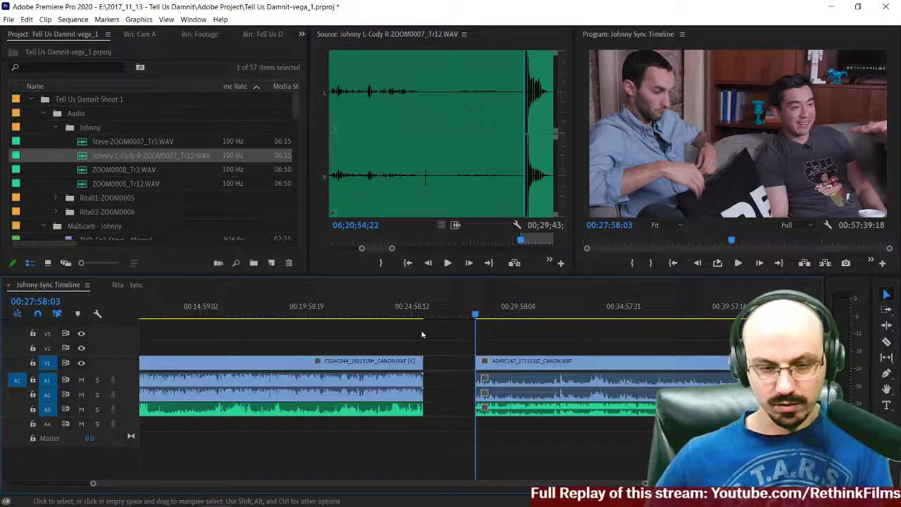
Step: Play the timeline from 00:27:58:03 to 00:28:01:07 to check the Zoom audio against the A049C147 picture
{"action": "key", "text": "space"}
{"action": "key", "text": "equal"}
{"action": "key", "text": "equal"}
{"action": "key", "text": "equal"}
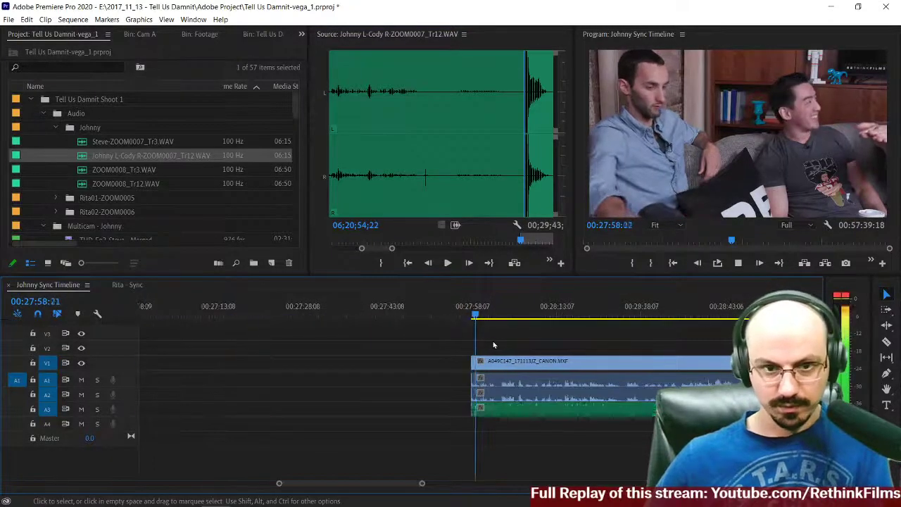
{"action": "scroll", "coordinate": [535, 343], "scroll_direction": "down", "scroll_amount": 2}
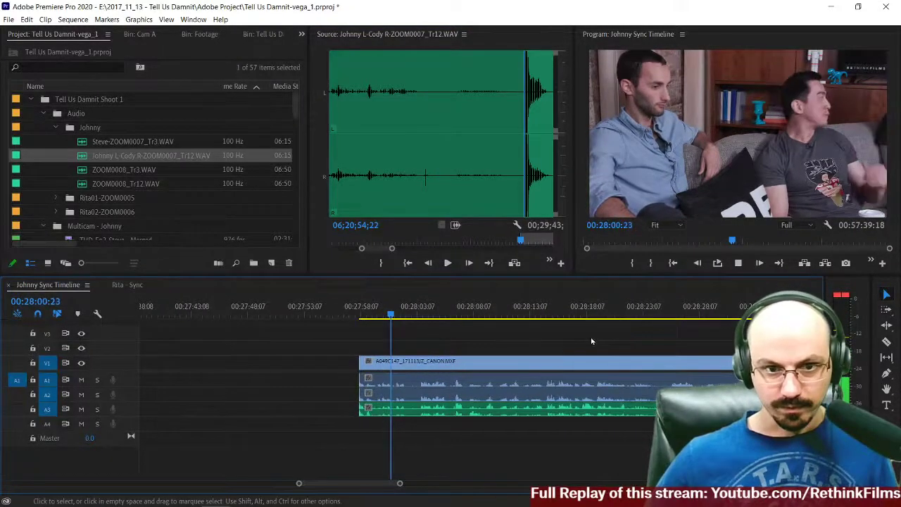
{"action": "key", "text": "space"}
{"action": "key", "text": "minus"}
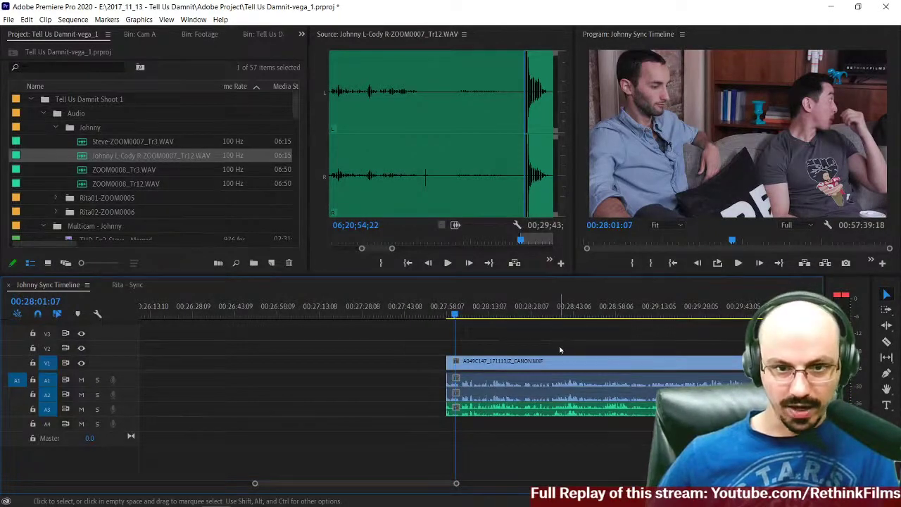
Step: Cut the ZOOM0007_Tr12 audio on A3 at the end of the A049C147 clip and remove the excess
{"action": "scroll", "coordinate": [552, 343], "scroll_direction": "down", "scroll_amount": 10}
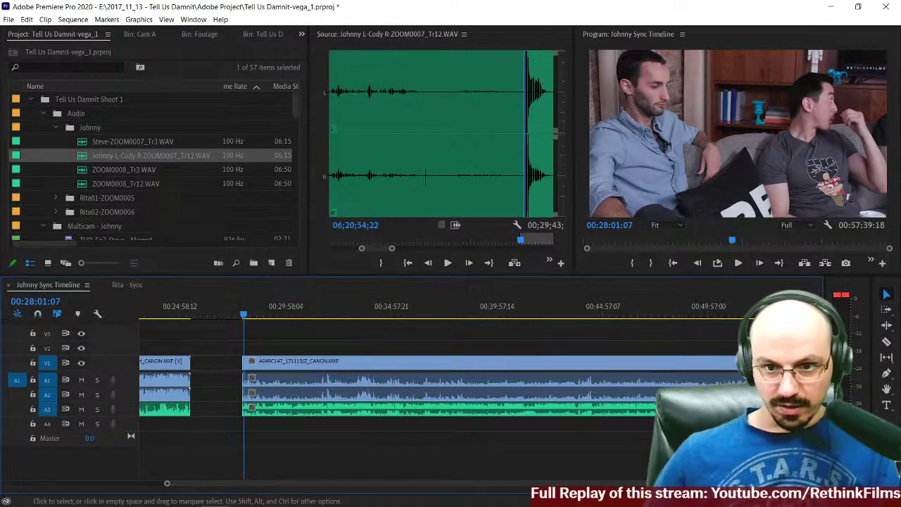
{"action": "key", "text": "c"}
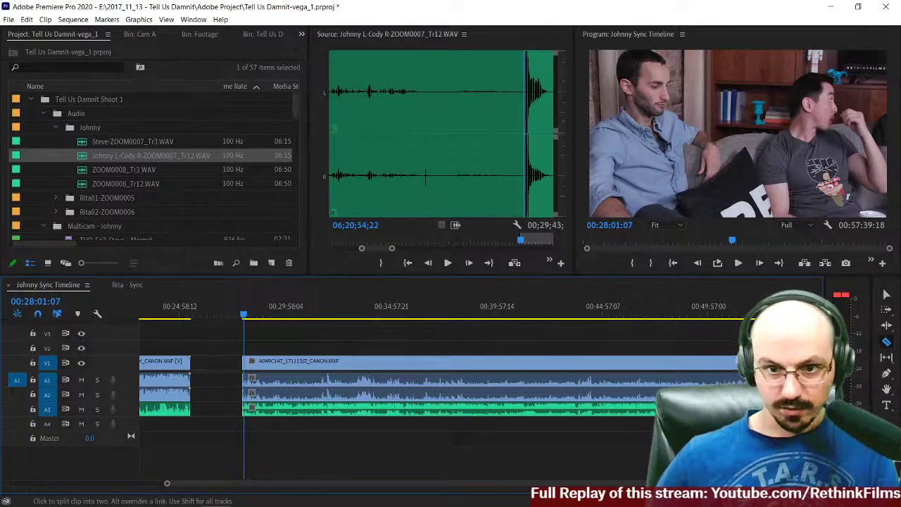
{"action": "key", "text": "v"}
Step: Replay the opening seconds of the A049C147 clip several times to check its sync with the Zoom audio on A3
{"action": "key", "text": "space"}
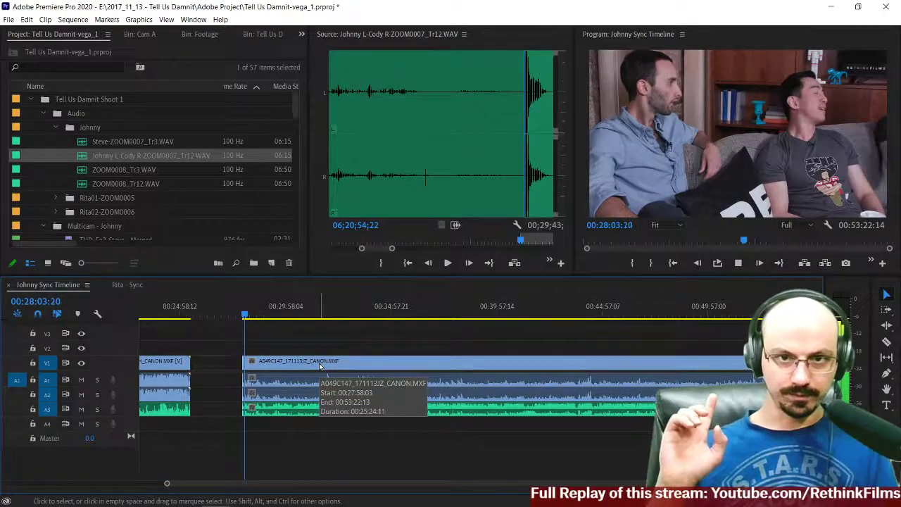
{"action": "key", "text": "space"}
{"action": "key", "text": "equal"}
{"action": "key", "text": "equal"}
{"action": "key", "text": "equal"}
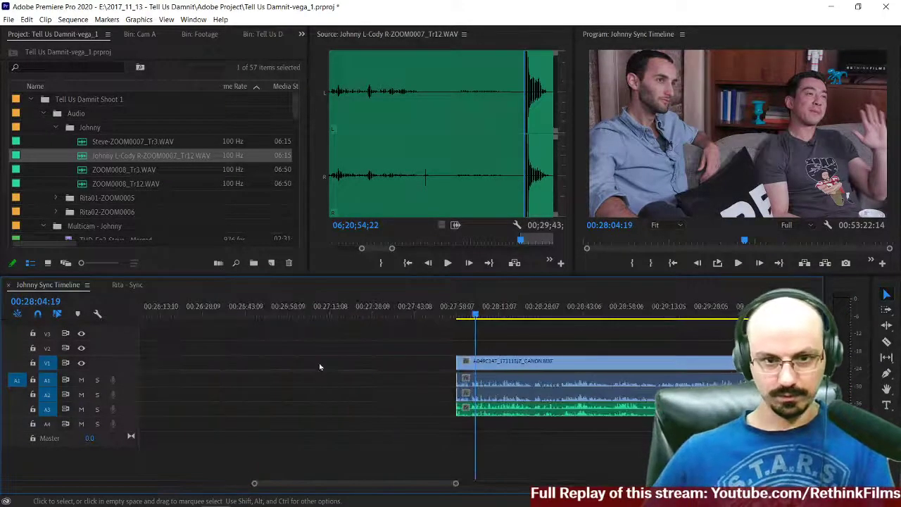
{"action": "left_click", "coordinate": [332, 316]}
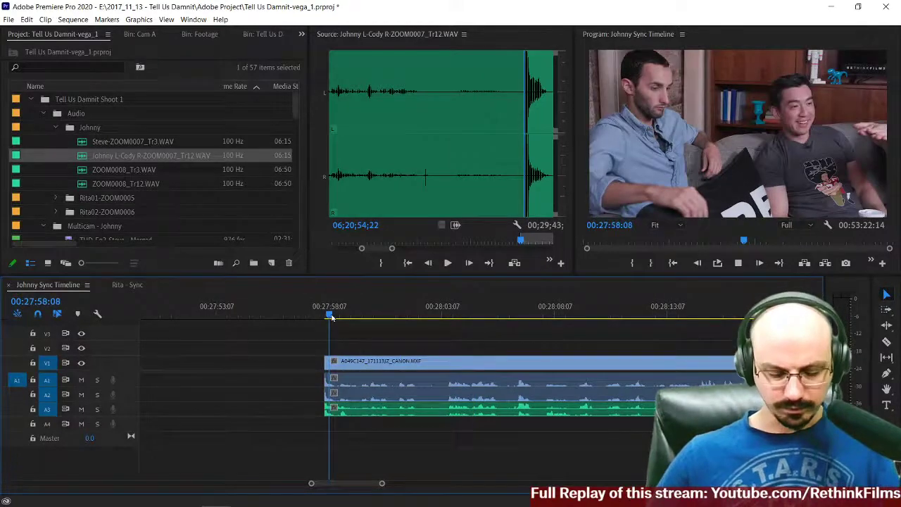
{"action": "key", "text": "space"}
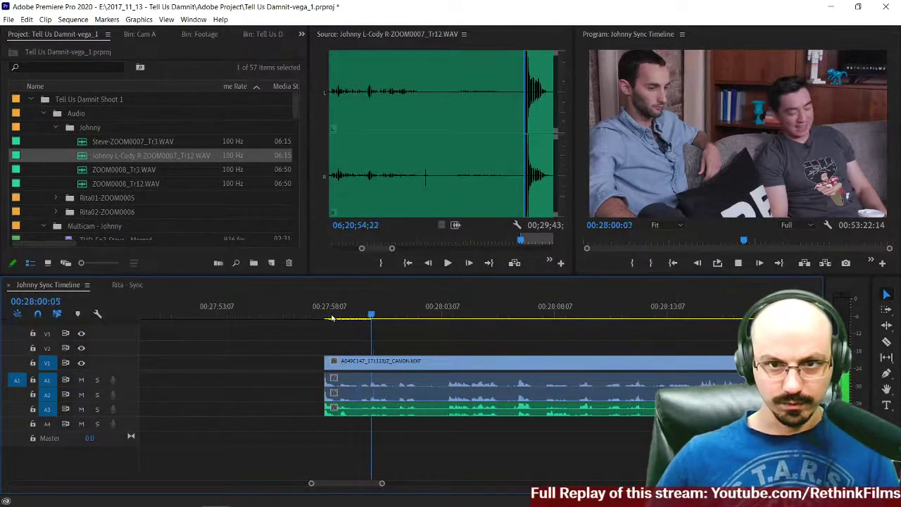
{"action": "key", "text": "space"}
{"action": "left_click", "coordinate": [321, 316]}
{"action": "key", "text": "space"}
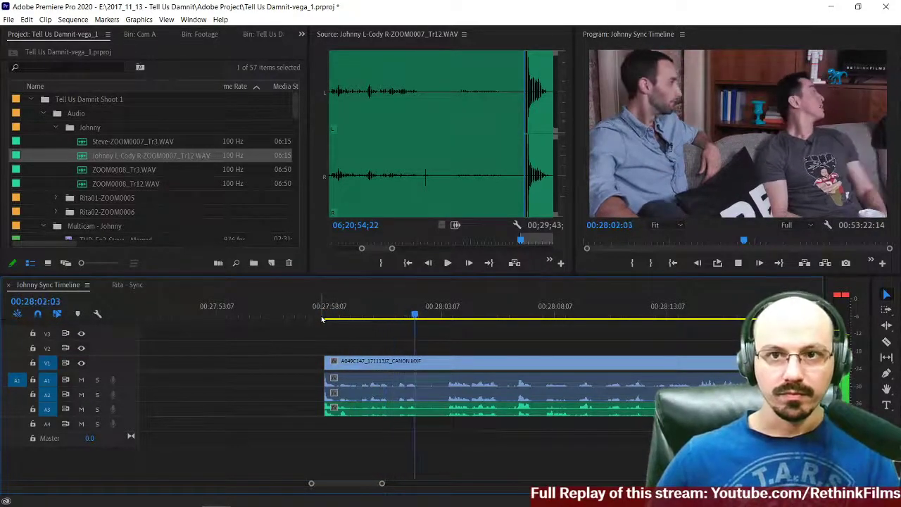
{"action": "key", "text": "space"}
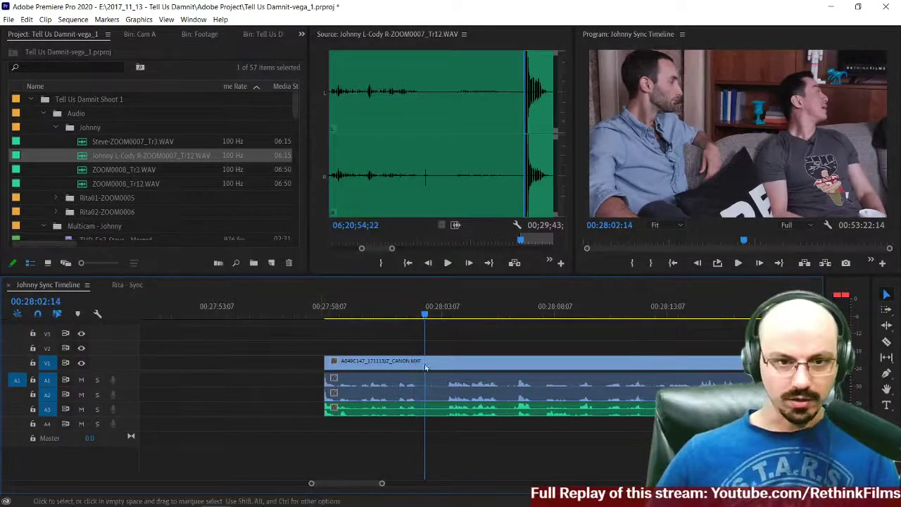
Step: Remap the Zoom audio clip on A3 beneath A049C147 so both its left and right channels use the right source channel
{"action": "left_click", "coordinate": [411, 414]}
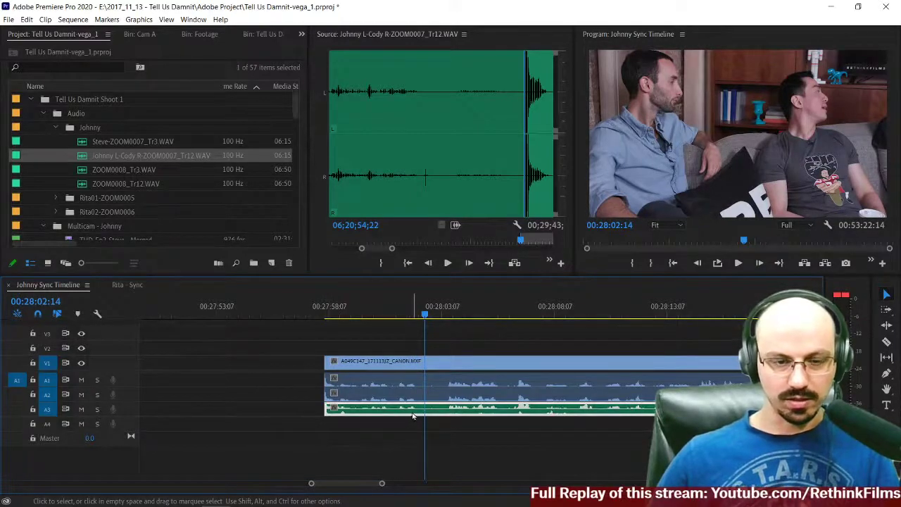
{"action": "right_click", "coordinate": [413, 416]}
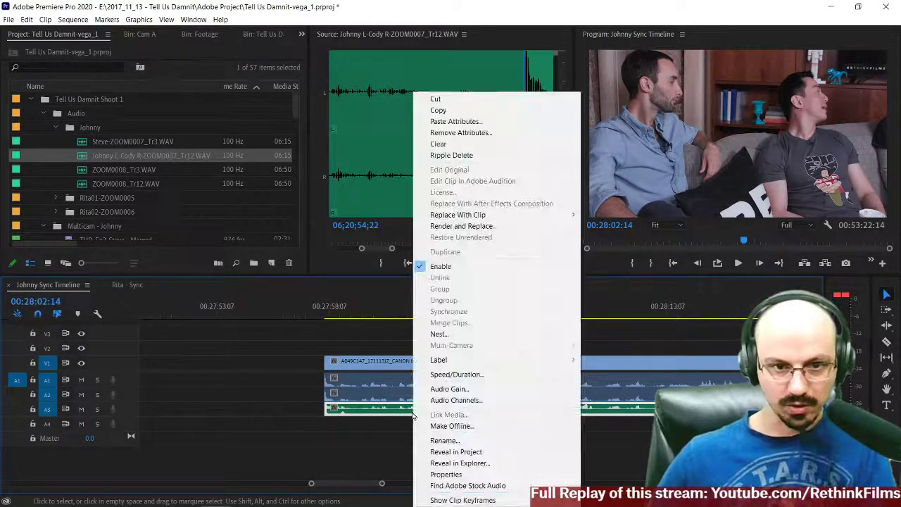
{"action": "left_click", "coordinate": [451, 400]}
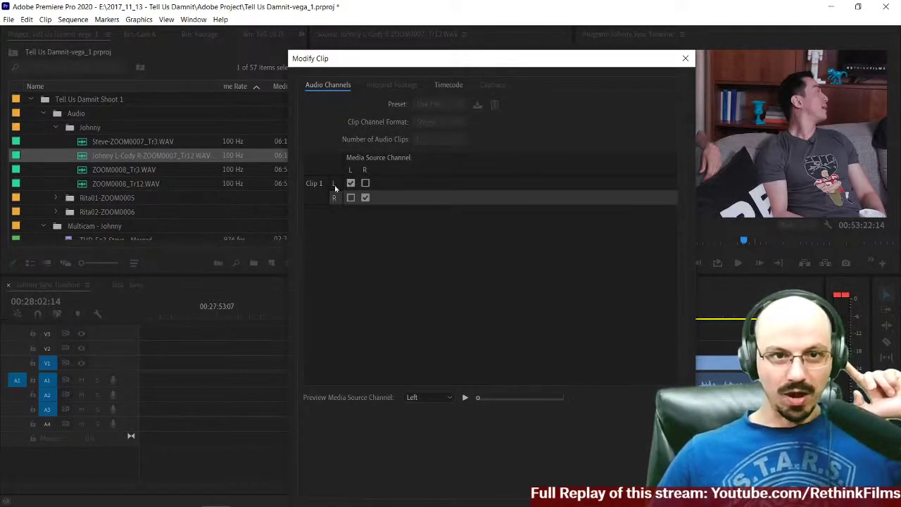
{"action": "left_click", "coordinate": [365, 183]}
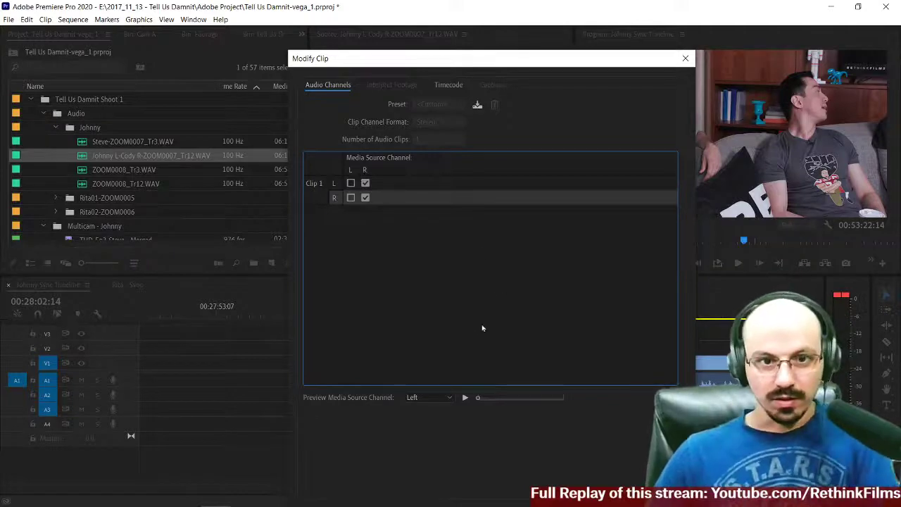
{"action": "left_click_drag", "start_coordinate": [552, 73], "coordinate": [532, 26]}
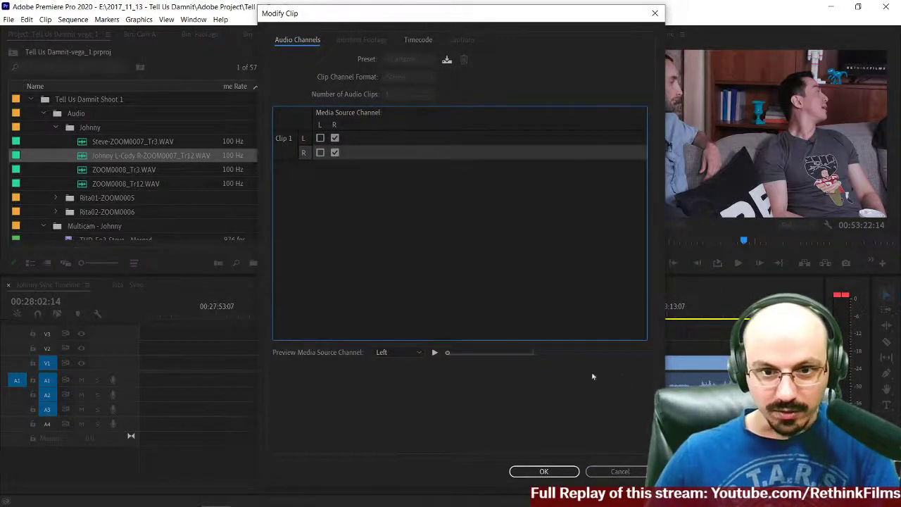
{"action": "left_click", "coordinate": [538, 471]}
Step: Play the timeline from 00:27:58:03 to 00:27:59:13 to check the remapped Zoom audio against the A049C147 picture
{"action": "left_click", "coordinate": [326, 315]}
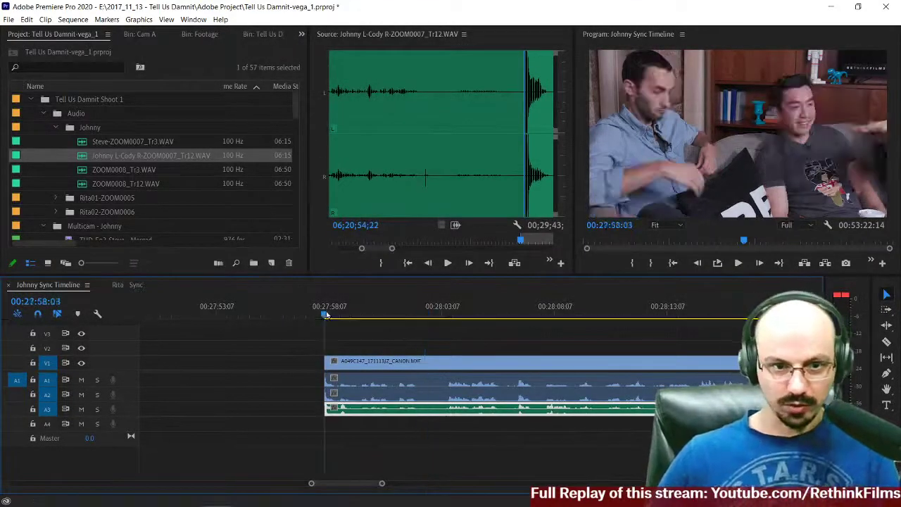
{"action": "key", "text": "space"}
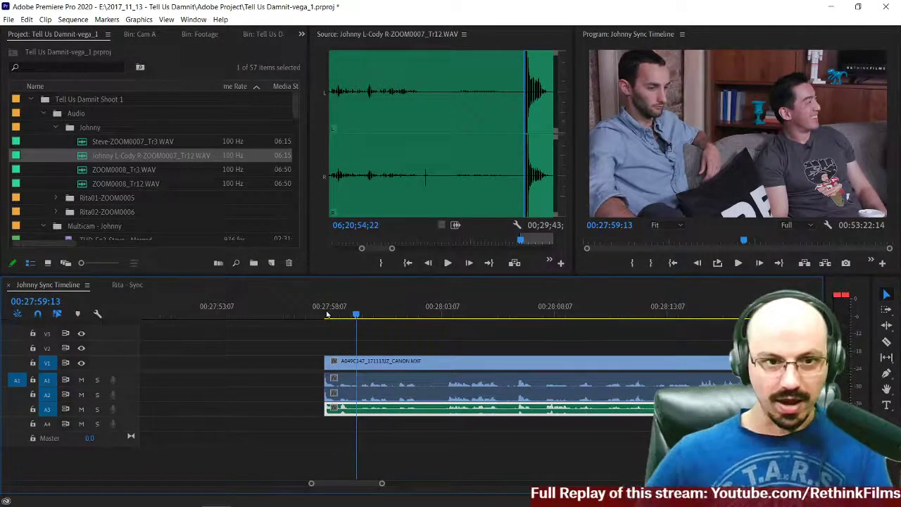
{"action": "left_click", "coordinate": [341, 315]}
Step: Select the A049C147 video together with all its camera and Zoom audio on A1 through A3
{"action": "key", "text": "minus"}
{"action": "key", "text": "minus"}
{"action": "key", "text": "minus"}
{"action": "key", "text": "minus"}
{"action": "key", "text": "minus"}
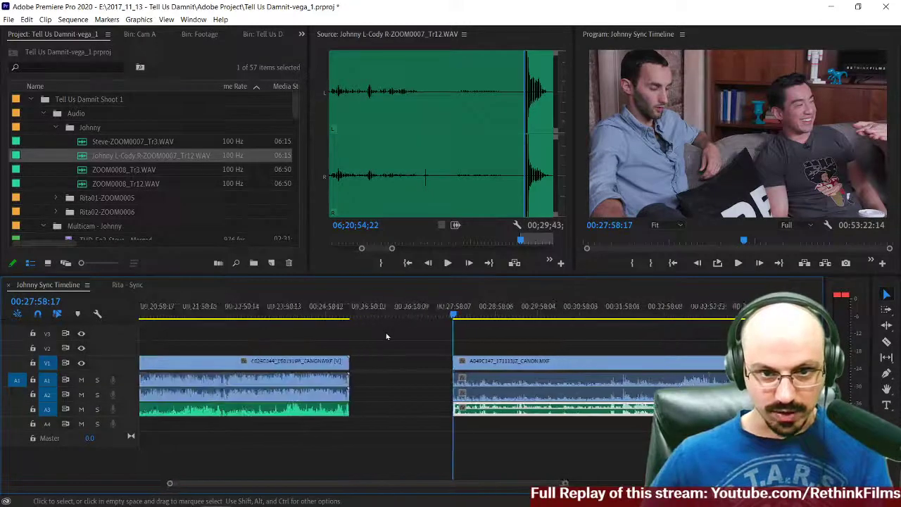
{"action": "key", "text": "minus"}
{"action": "key", "text": "minus"}
{"action": "key", "text": "minus"}
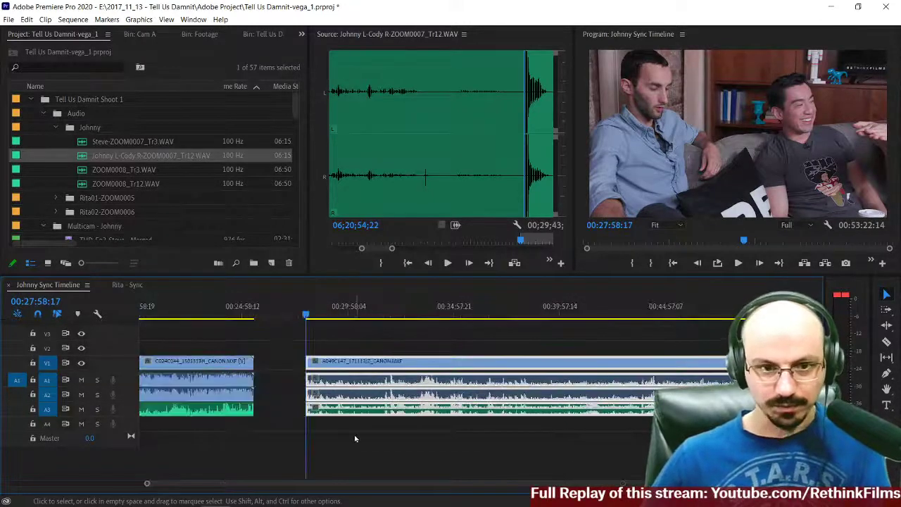
{"action": "key", "text": "minus"}
{"action": "key", "text": "minus"}
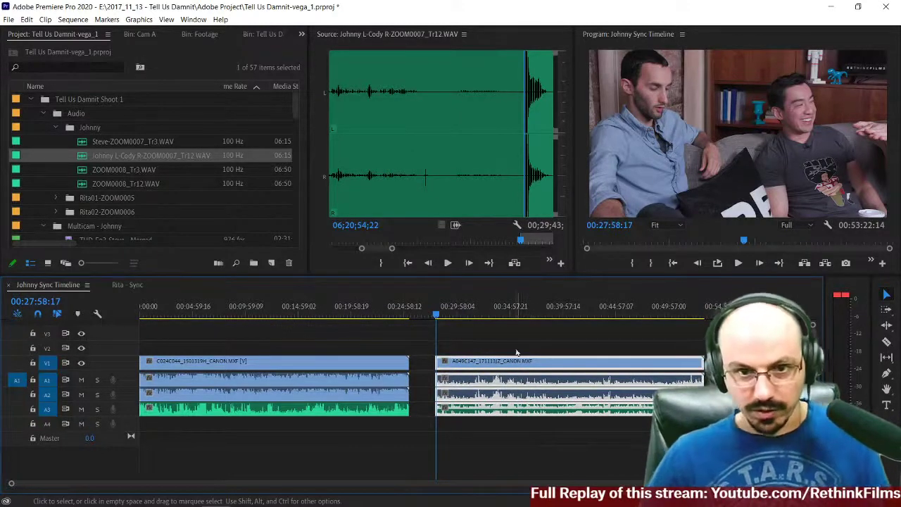
{"action": "left_click_drag", "start_coordinate": [488, 337], "coordinate": [526, 439]}
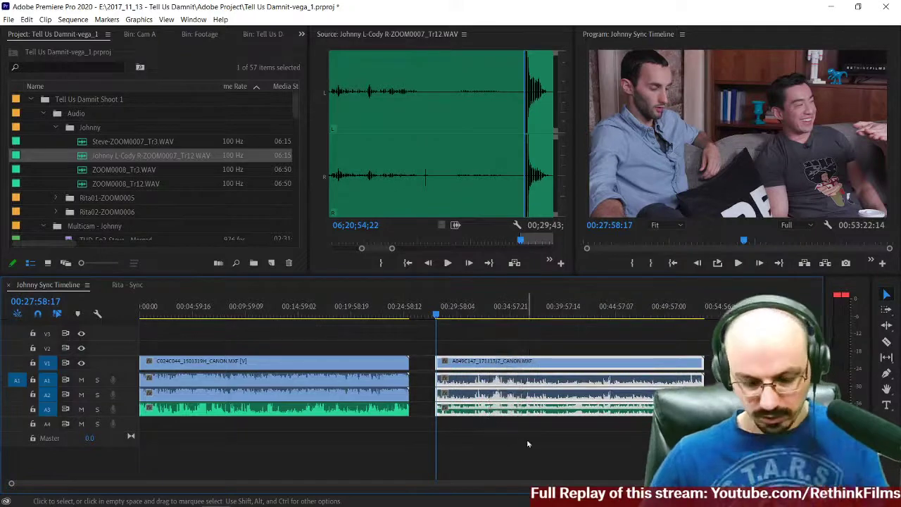
{"action": "left_click", "coordinate": [504, 334]}
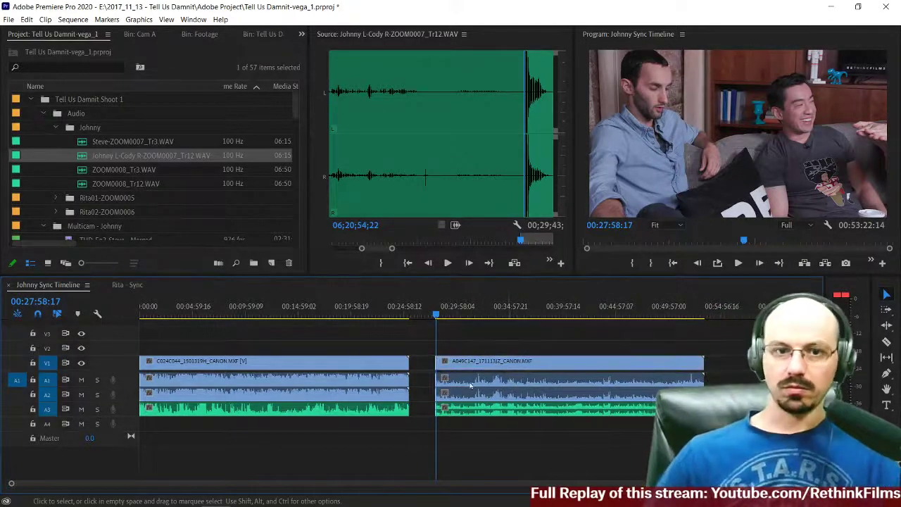
{"action": "left_click_drag", "start_coordinate": [484, 353], "coordinate": [537, 384]}
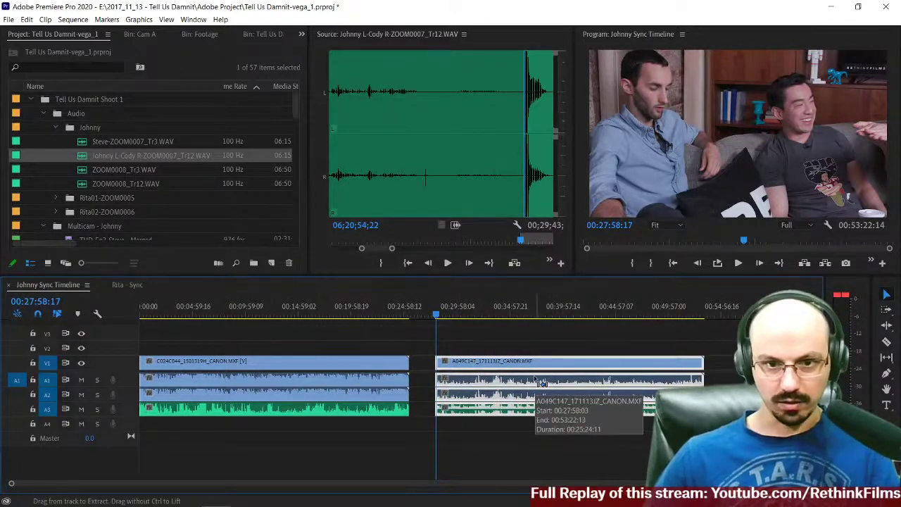
{"action": "left_click", "coordinate": [508, 363]}
{"action": "left_click", "coordinate": [374, 355]}
{"action": "left_click", "coordinate": [372, 361]}
{"action": "left_click", "coordinate": [517, 352]}
{"action": "left_click", "coordinate": [499, 364]}
{"action": "left_click", "coordinate": [484, 336]}
{"action": "left_click_drag", "start_coordinate": [483, 339], "coordinate": [549, 428]}
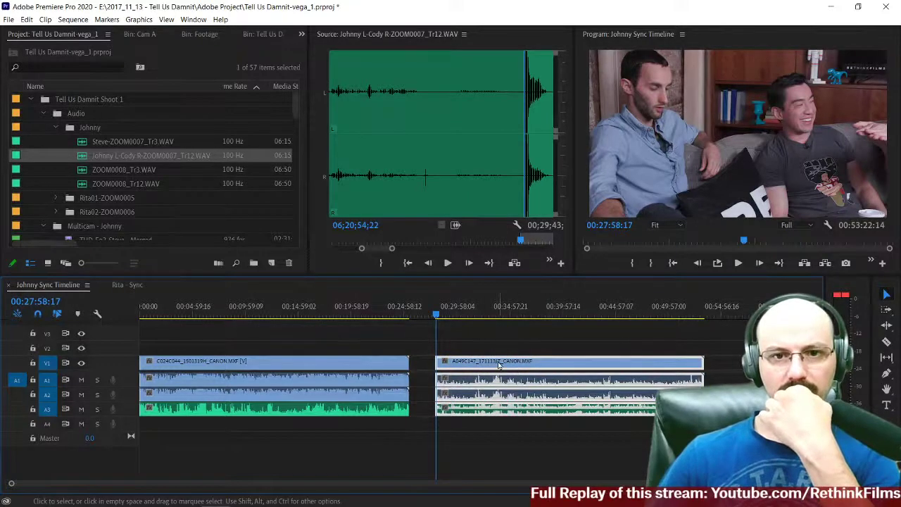
{"action": "right_click", "coordinate": [499, 364]}
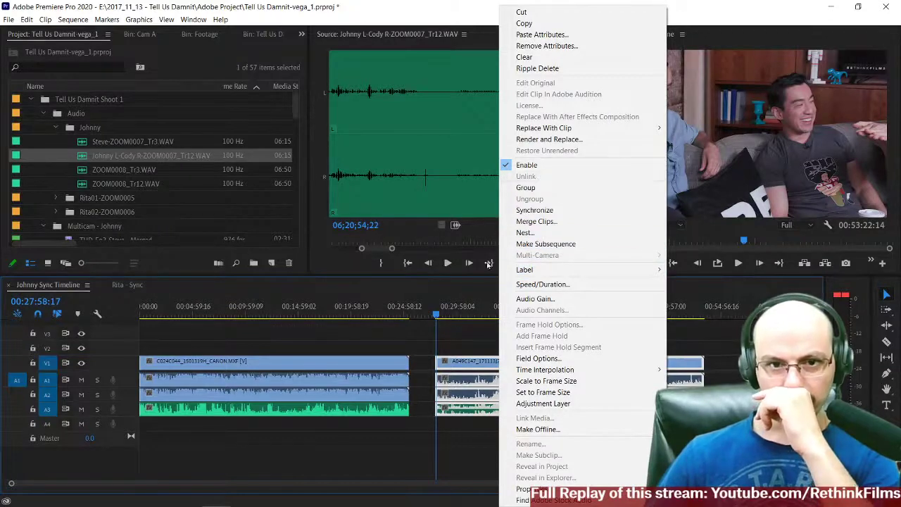
{"action": "left_click", "coordinate": [485, 343]}
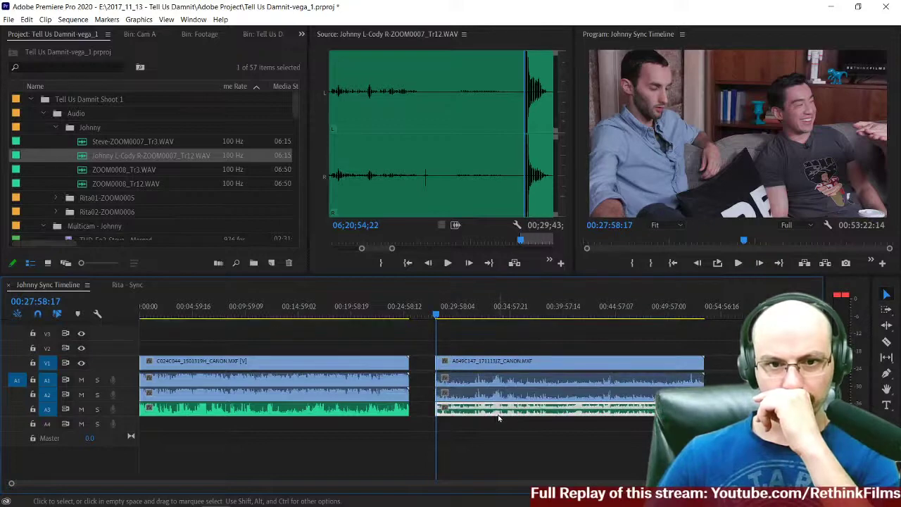
Step: Play the timeline from 00:27:58:17 to 00:28:01:09 to check the A049C147 clip with its Zoom audio
{"action": "key", "text": "equal"}
{"action": "key", "text": "equal"}
{"action": "key", "text": "equal"}
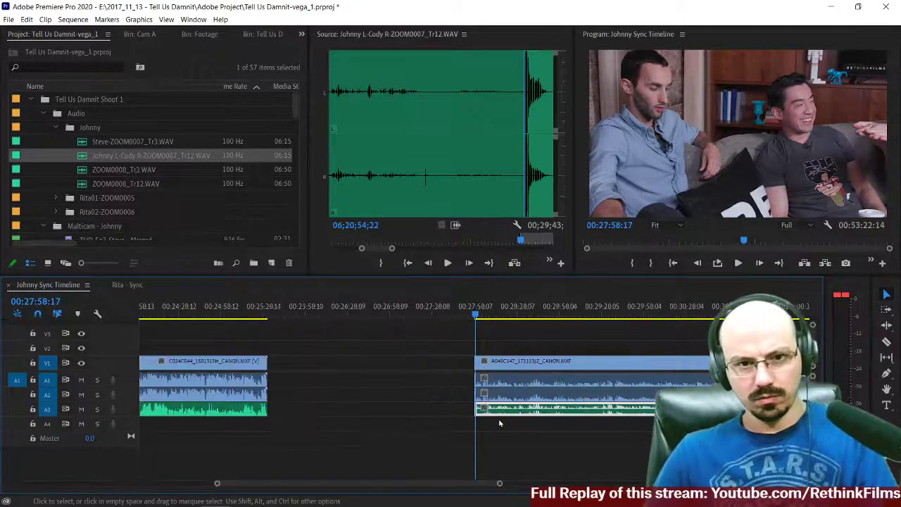
{"action": "scroll", "coordinate": [528, 321], "scroll_direction": "down", "scroll_amount": 3}
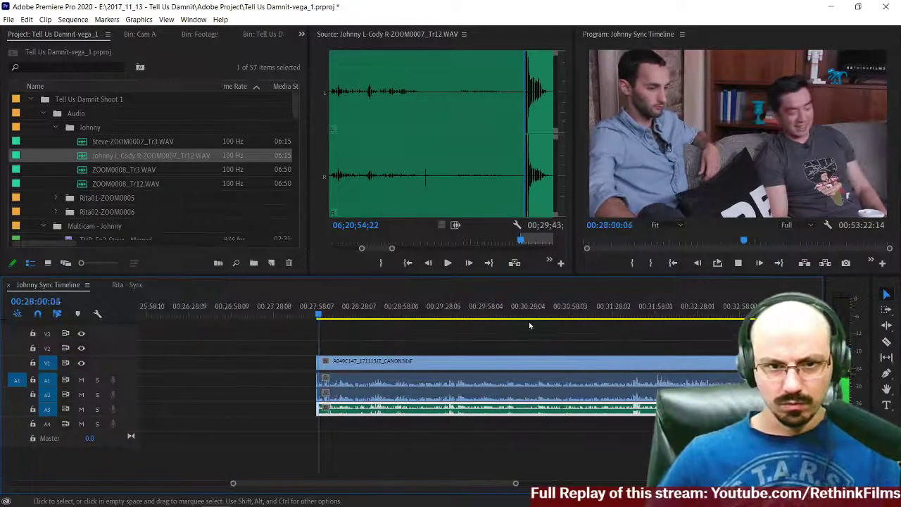
{"action": "key", "text": "space"}
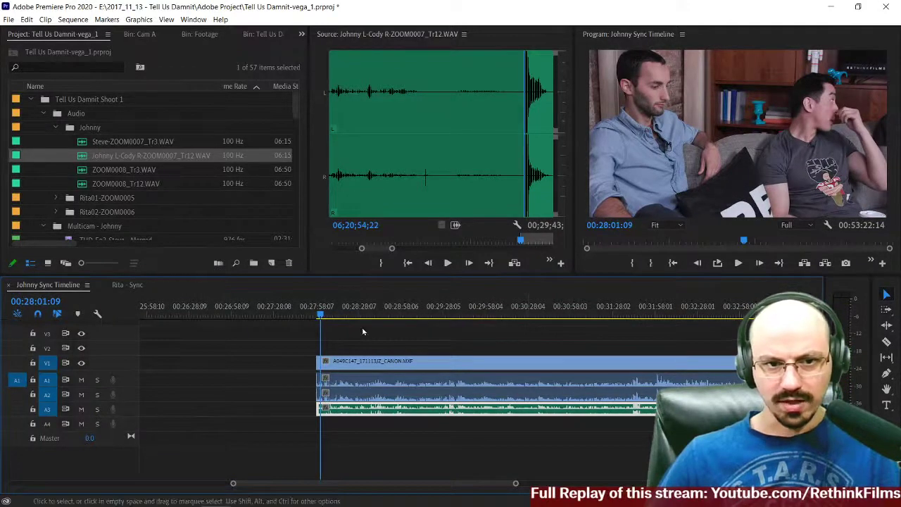
Step: Select the A049C147 clip on V1 along with its audio on A1, A2 and A3
{"action": "left_click_drag", "start_coordinate": [293, 340], "coordinate": [378, 395]}
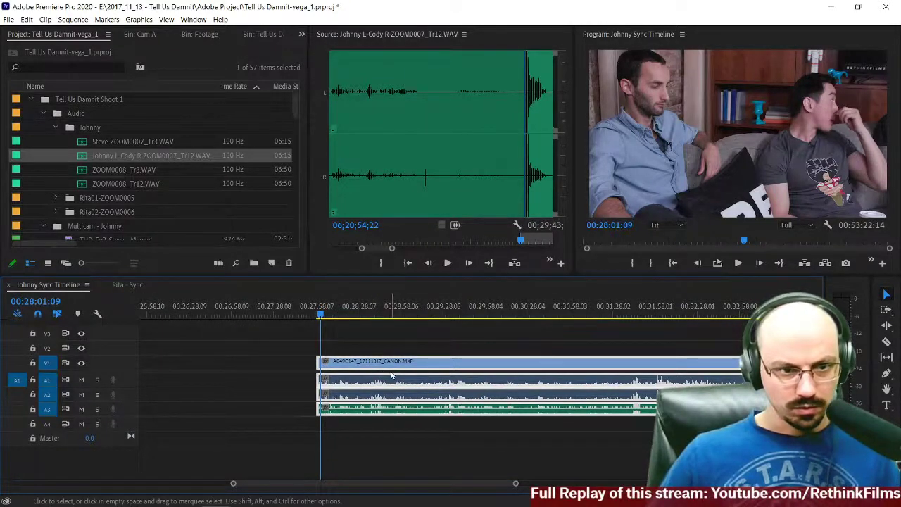
Step: Move the C024C044 clip and its audio directly after the A049C147 clip and close the empty gap at the sequence start
{"action": "left_click", "coordinate": [395, 345]}
{"action": "left_click", "coordinate": [382, 362]}
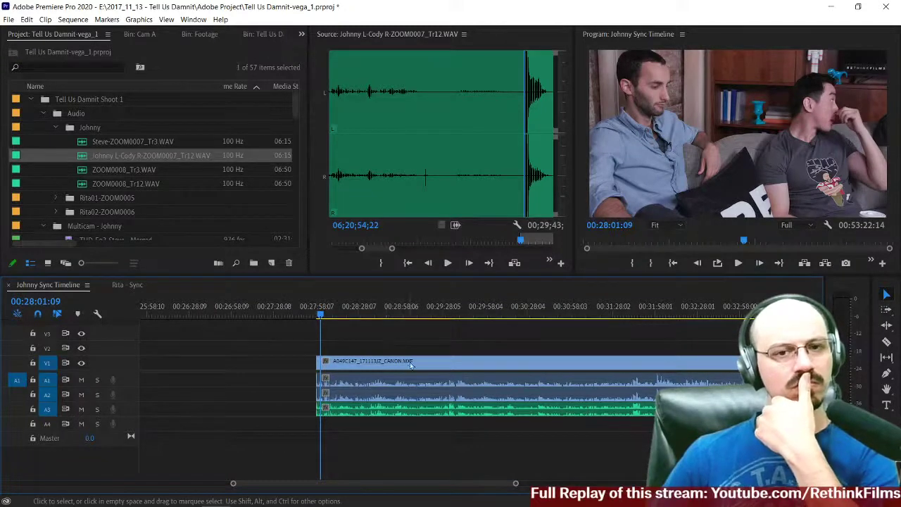
{"action": "key", "text": "backslash"}
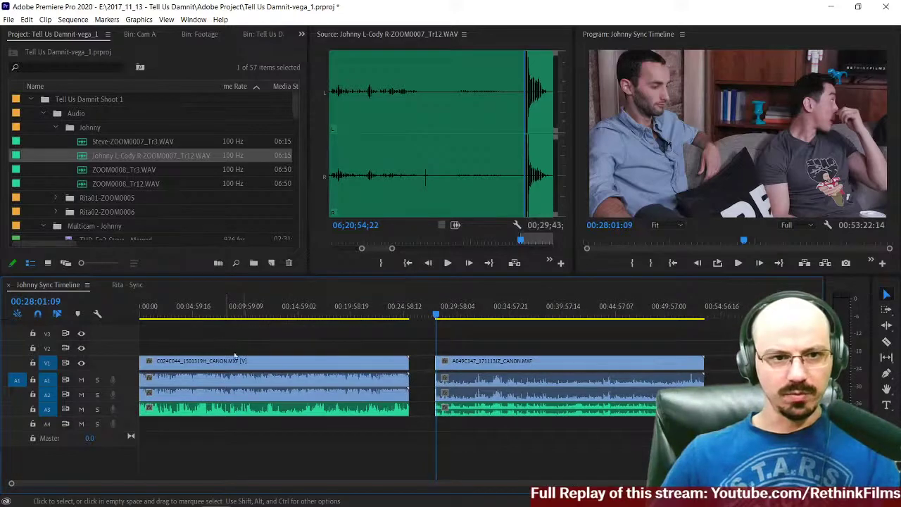
{"action": "left_click", "coordinate": [244, 362]}
{"action": "left_click", "coordinate": [267, 339]}
{"action": "left_click_drag", "start_coordinate": [253, 369], "coordinate": [816, 372]}
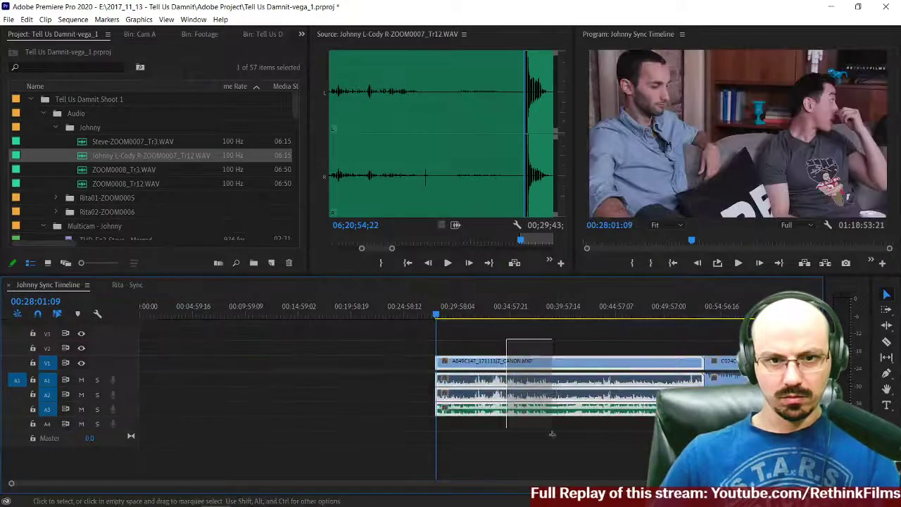
{"action": "left_click", "coordinate": [355, 366]}
{"action": "key", "text": "Delete"}
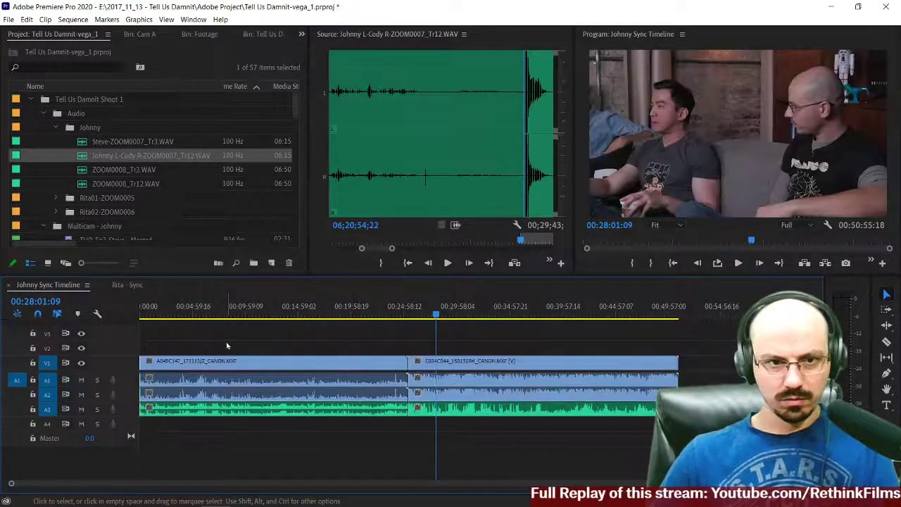
Step: Shift the C024C044 clip and its audio about five and a half minutes later, and place the playhead at 00:09:18:08
{"action": "left_click_drag", "start_coordinate": [448, 343], "coordinate": [550, 364]}
{"action": "left_click", "coordinate": [239, 315]}
{"action": "left_click", "coordinate": [254, 361]}
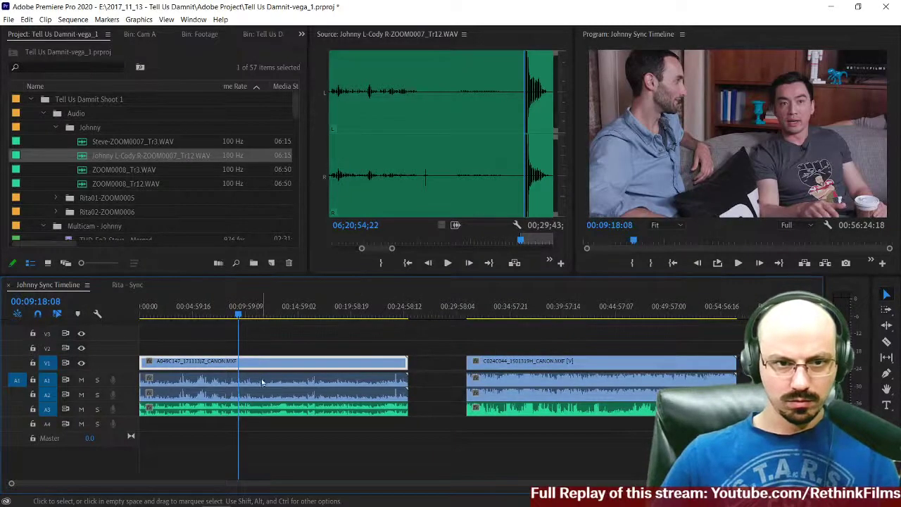
{"action": "left_click_drag", "start_coordinate": [269, 344], "coordinate": [299, 410]}
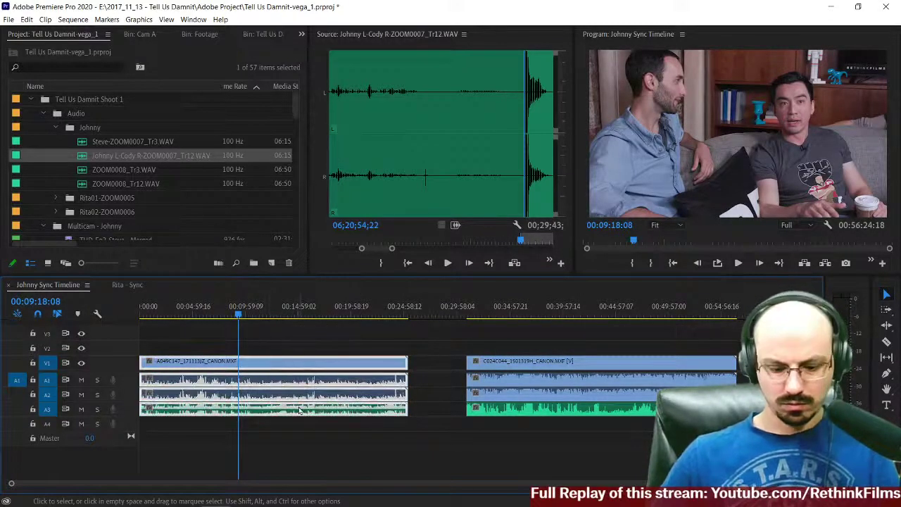
{"action": "left_click", "coordinate": [286, 366]}
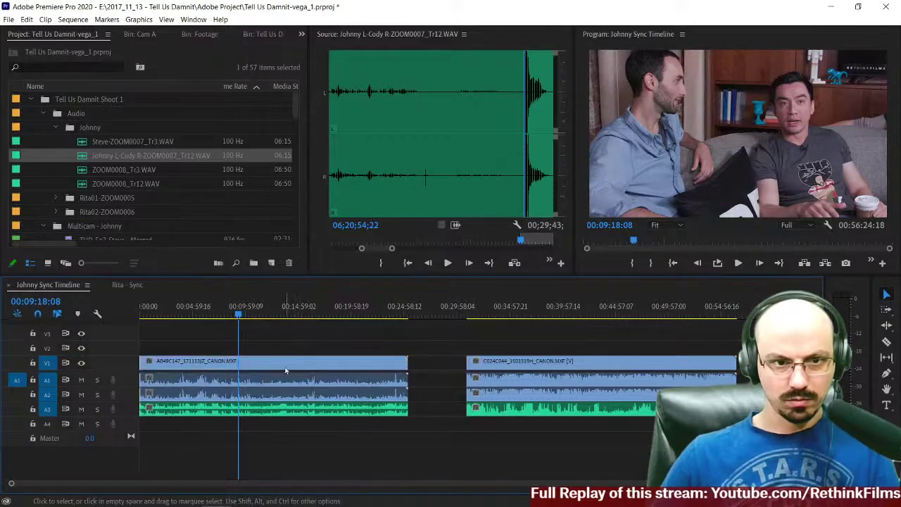
{"action": "left_click", "coordinate": [280, 350]}
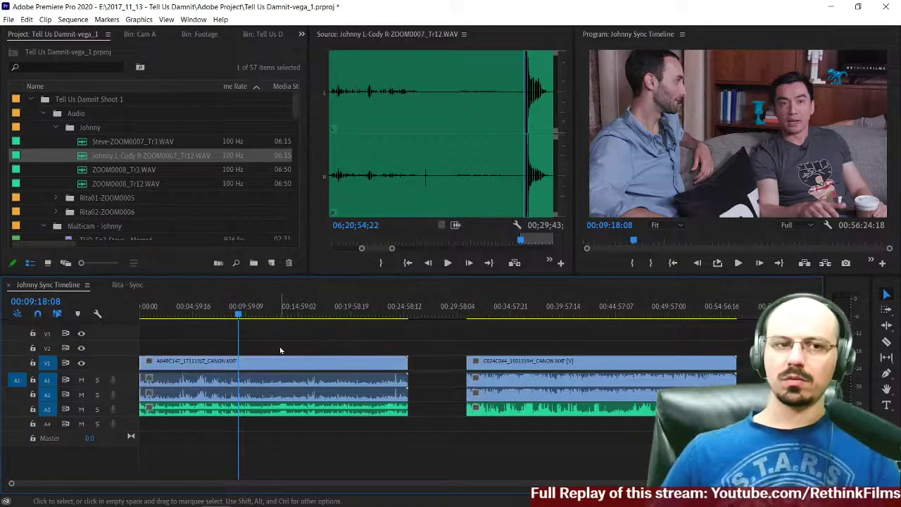
Step: Delete the C024C044 clip and its audio from the sequence, and undo the deletion
{"action": "left_click", "coordinate": [527, 363]}
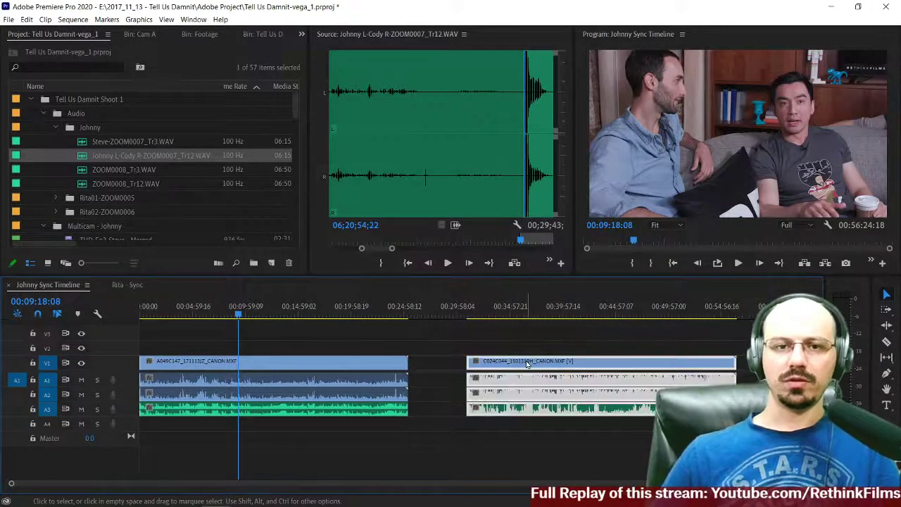
{"action": "left_click", "coordinate": [446, 341]}
{"action": "left_click_drag", "start_coordinate": [445, 341], "coordinate": [525, 423]}
{"action": "key", "text": "Delete"}
{"action": "left_click_drag", "start_coordinate": [373, 340], "coordinate": [379, 436]}
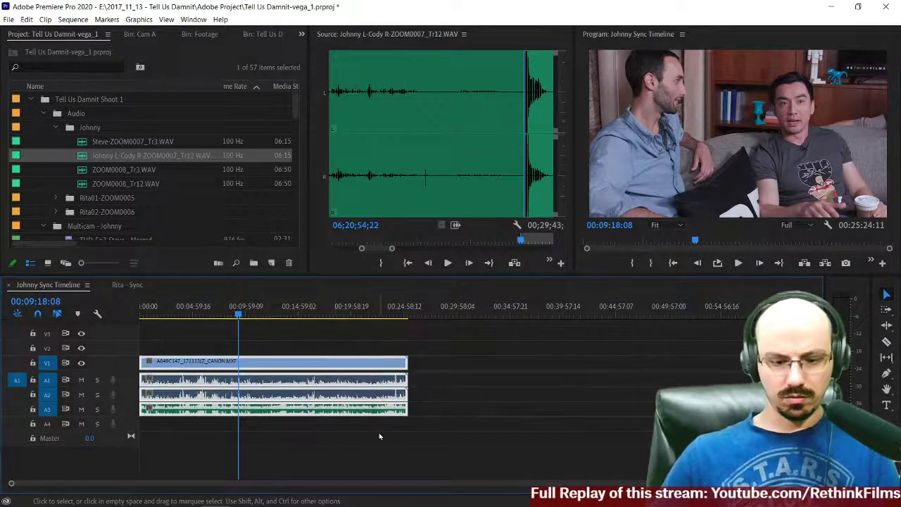
{"action": "left_click", "coordinate": [379, 432]}
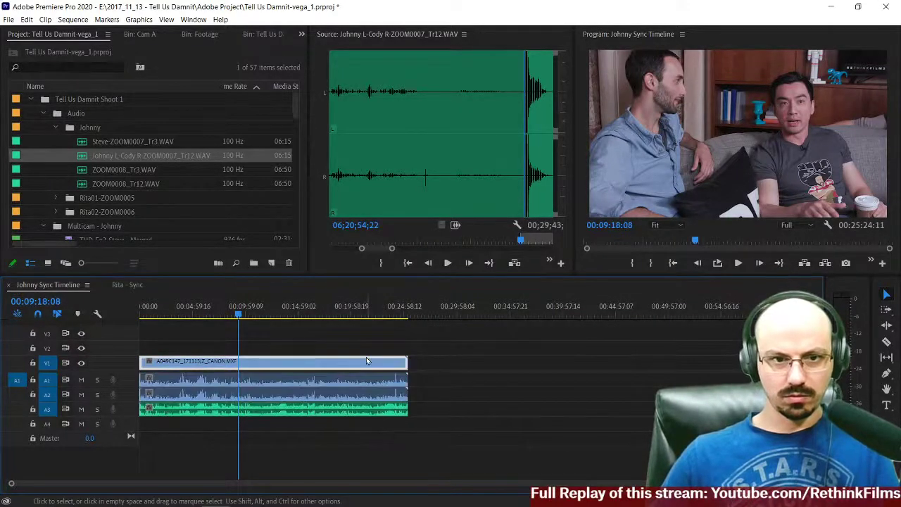
{"action": "key", "text": "ctrl+z"}
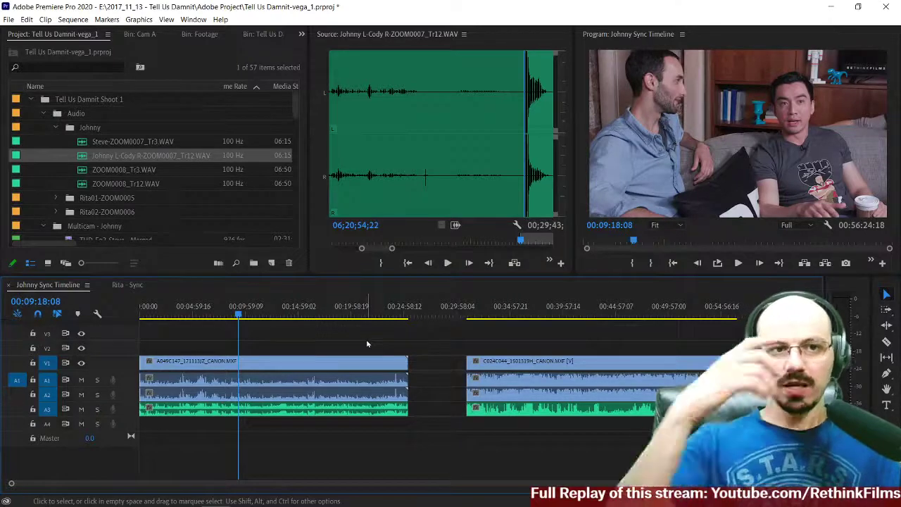
Step: Merge the A049C147 video and its three synced audio tracks into one clip named TUD-Ep3-Cody - Merged
{"action": "scroll", "coordinate": [145, 162], "scroll_direction": "down", "scroll_amount": 2}
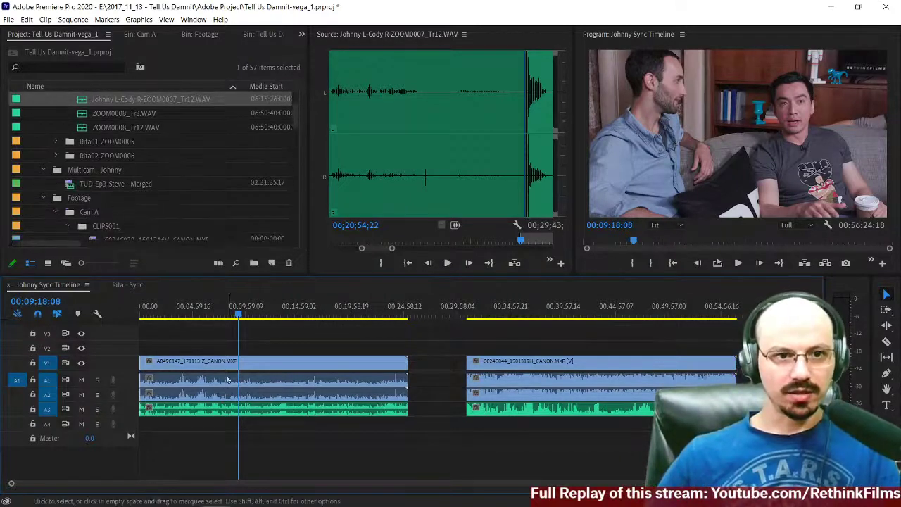
{"action": "scroll", "coordinate": [273, 341], "scroll_direction": "down", "scroll_amount": 1}
{"action": "left_click", "coordinate": [274, 380]}
{"action": "left_click", "coordinate": [262, 433]}
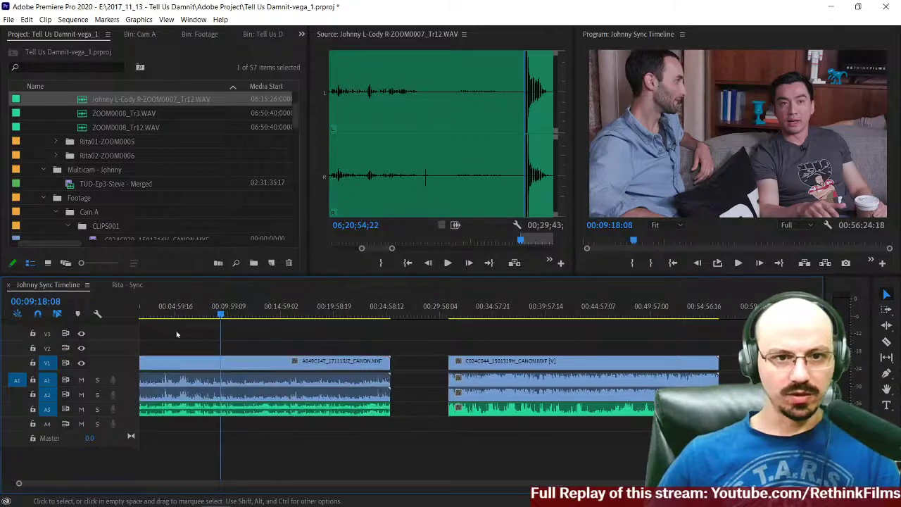
{"action": "scroll", "coordinate": [176, 331], "scroll_direction": "up", "scroll_amount": 1}
{"action": "left_click_drag", "start_coordinate": [199, 340], "coordinate": [227, 361]}
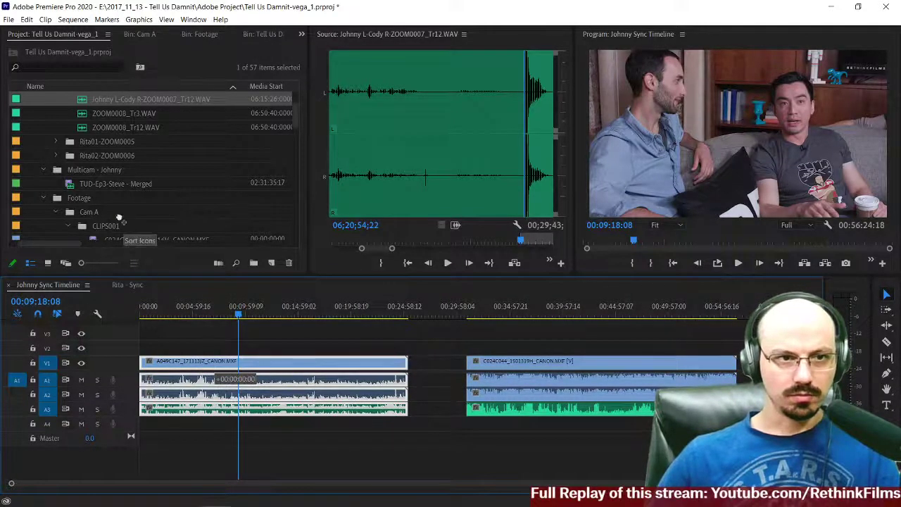
{"action": "key", "text": "ctrl+shift+m"}
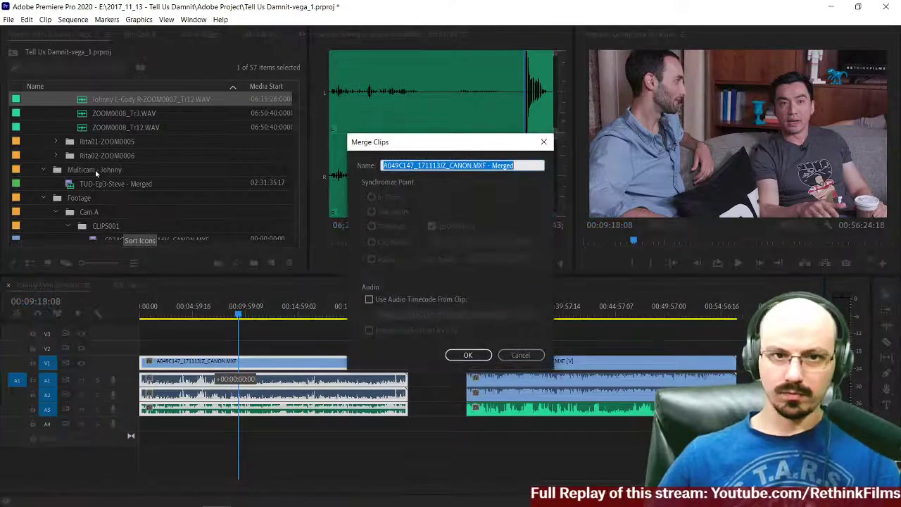
{"action": "left_click", "coordinate": [414, 166]}
{"action": "left_click_drag", "start_coordinate": [485, 164], "coordinate": [342, 165]}
{"action": "type", "text": "TUD"}
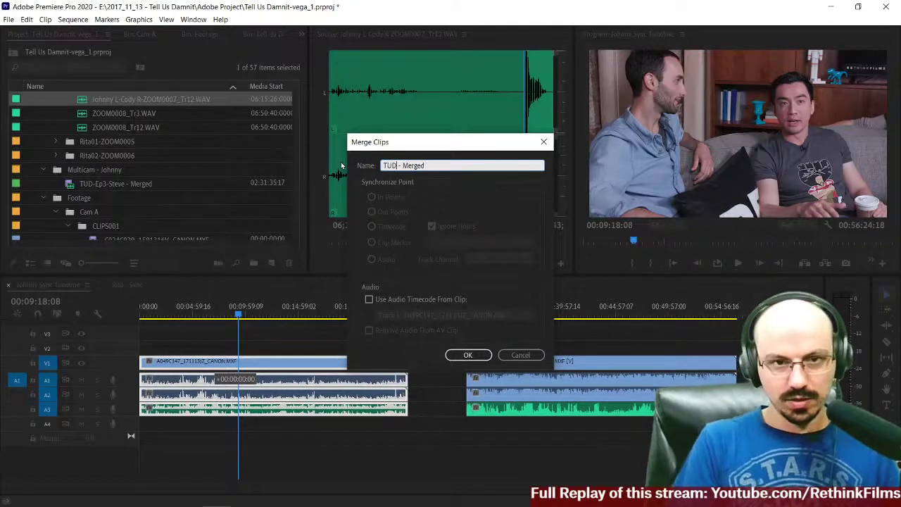
{"action": "type", "text": "-Ep3_"}
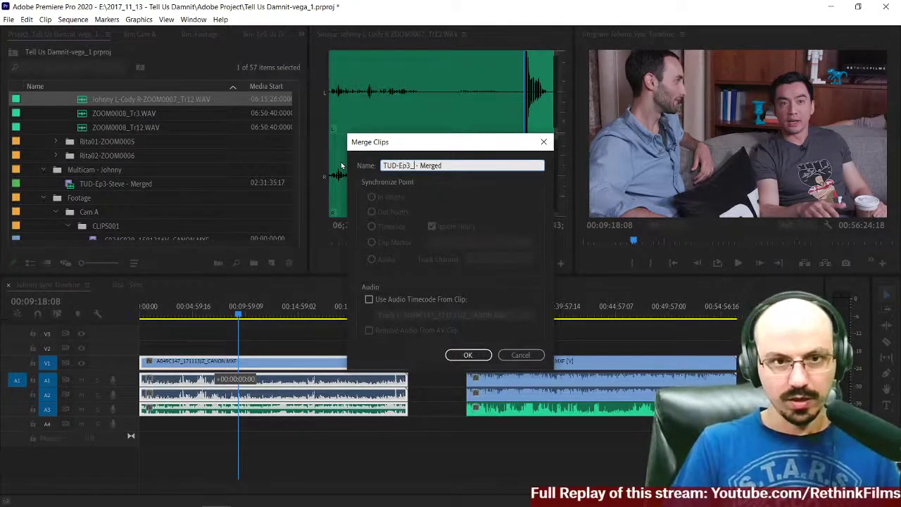
{"action": "type", "text": "-Cody"}
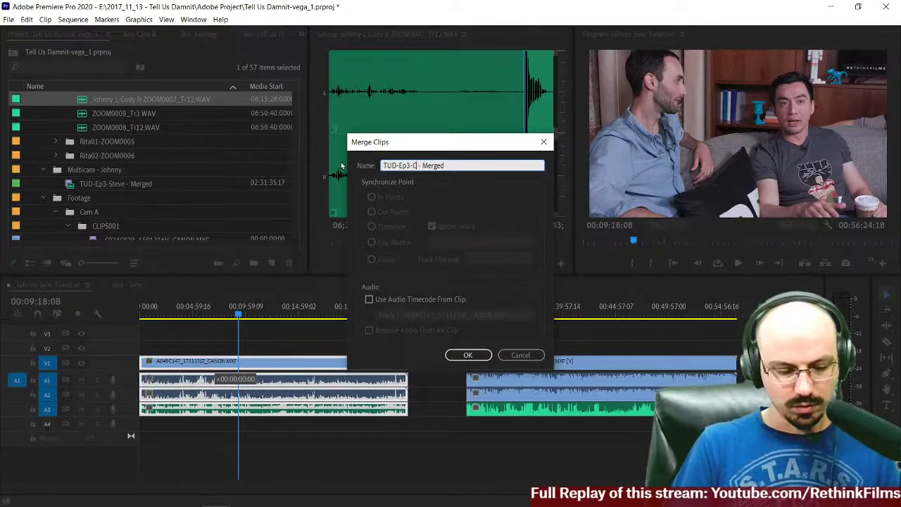
{"action": "left_click", "coordinate": [467, 354]}
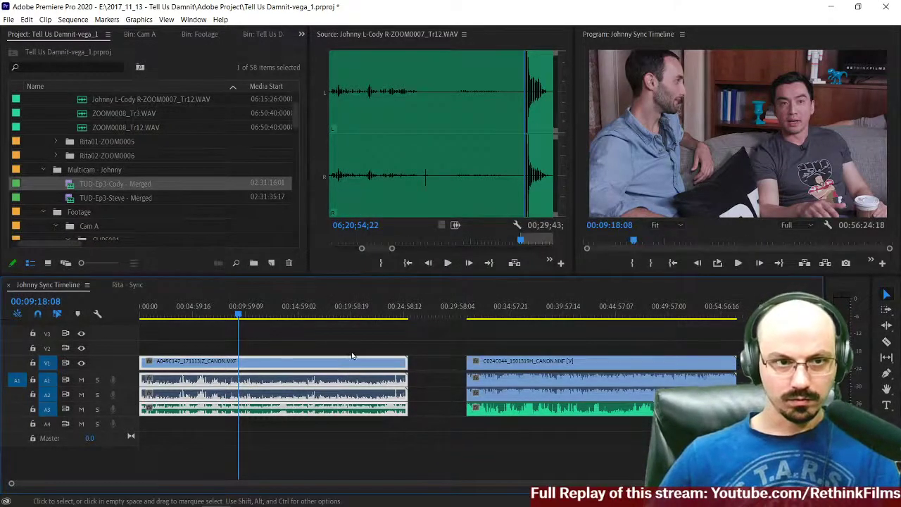
Step: Move the C024C044 clip group back against the A049C147 group, and place TUD-Ep3-Cody - Merged after it in the sequence
{"action": "scroll", "coordinate": [354, 357], "scroll_direction": "down", "scroll_amount": 1}
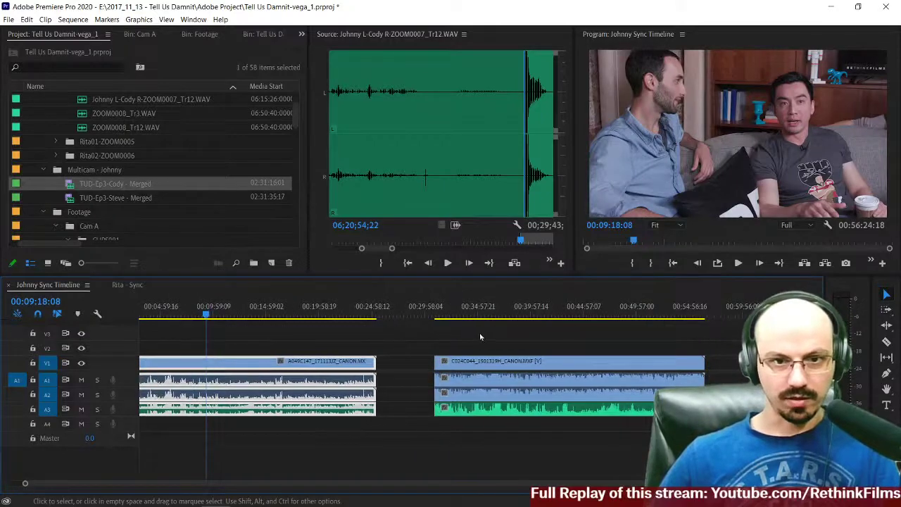
{"action": "left_click_drag", "start_coordinate": [466, 338], "coordinate": [524, 427]}
{"action": "left_click_drag", "start_coordinate": [507, 366], "coordinate": [457, 364]}
{"action": "left_click_drag", "start_coordinate": [70, 185], "coordinate": [686, 337]}
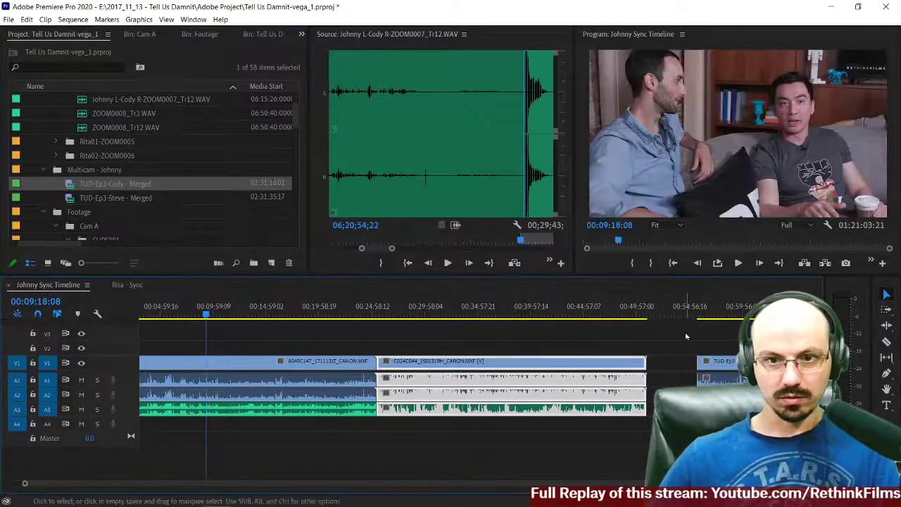
{"action": "scroll", "coordinate": [686, 337], "scroll_direction": "down", "scroll_amount": 5}
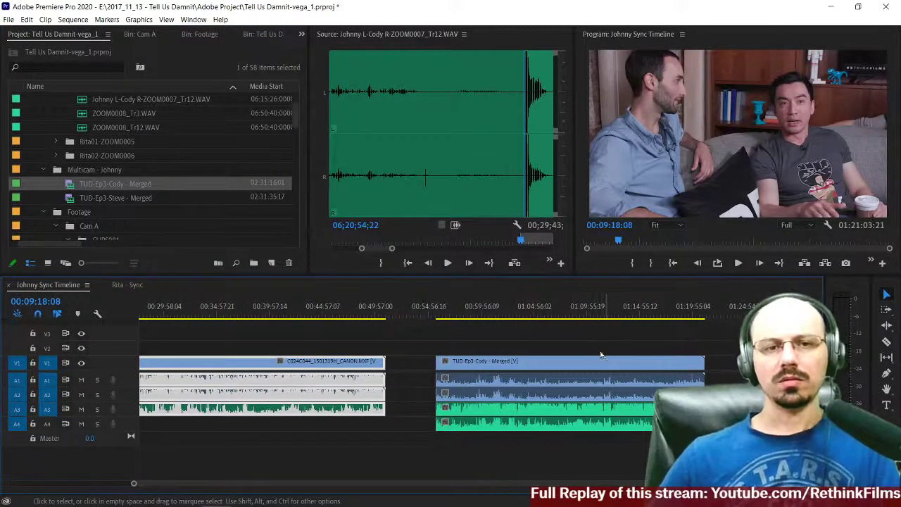
Step: Play the merged clip from 00:57:19:08 and compare its audio tracks with those of the original synced clips
{"action": "left_click", "coordinate": [454, 316]}
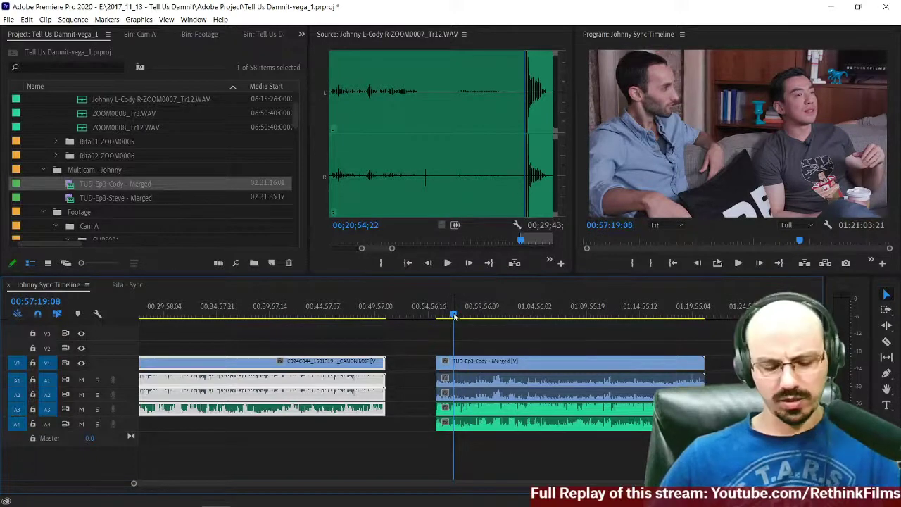
{"action": "key", "text": "space"}
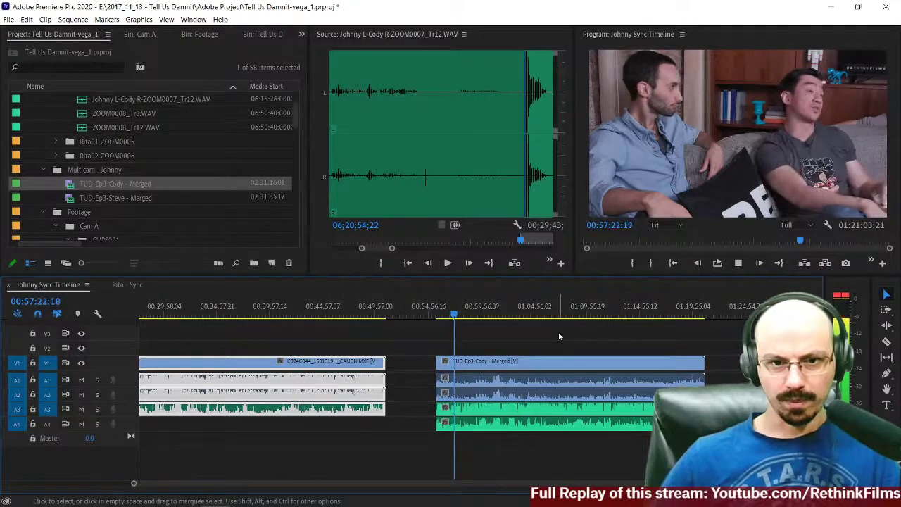
{"action": "key", "text": "space"}
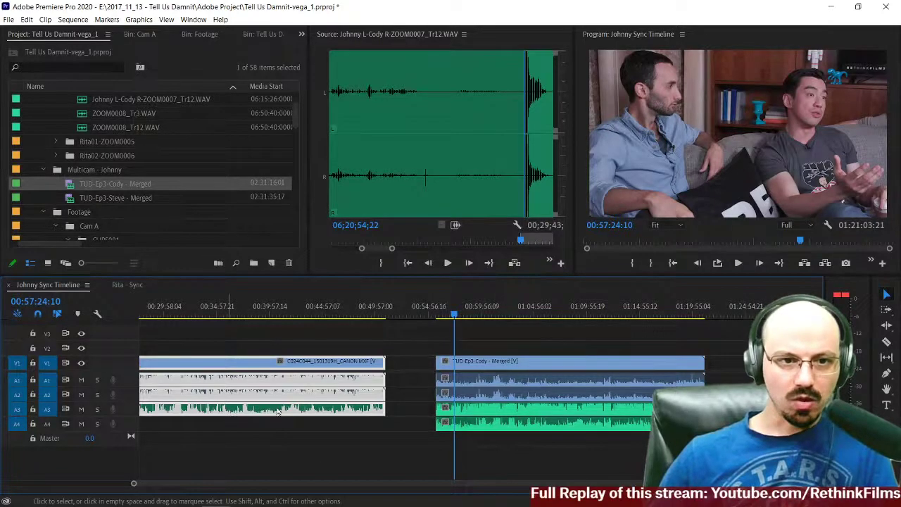
{"action": "scroll", "coordinate": [292, 334], "scroll_direction": "up", "scroll_amount": 4}
{"action": "scroll", "coordinate": [291, 334], "scroll_direction": "up", "scroll_amount": 2}
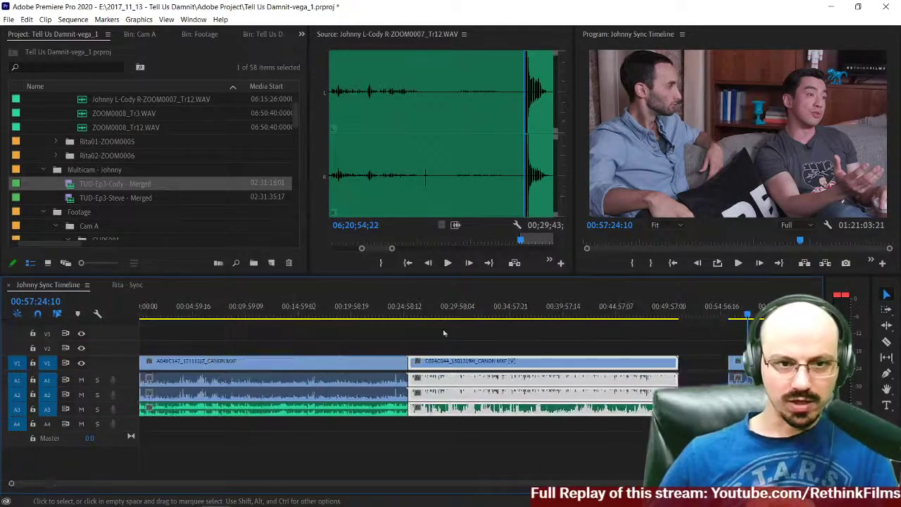
{"action": "scroll", "coordinate": [451, 380], "scroll_direction": "down", "scroll_amount": 5}
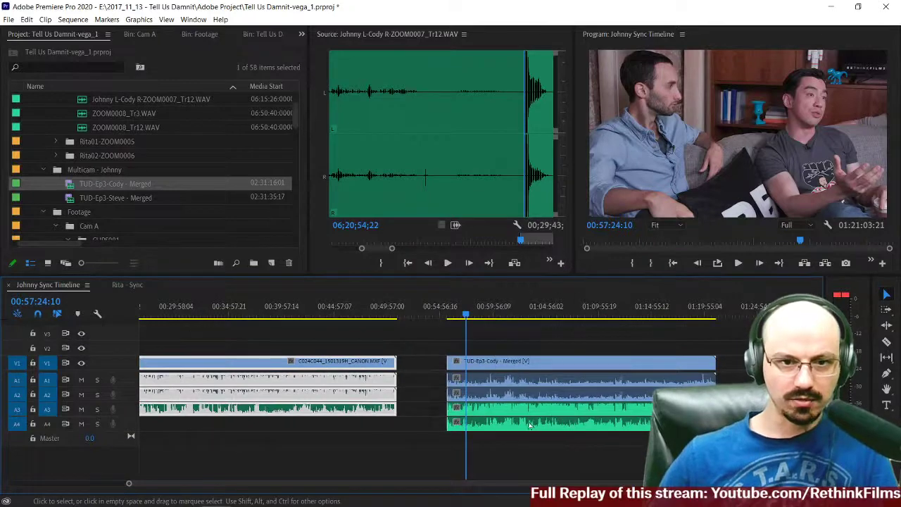
Step: Delete the TUD-Ep3-Cody - Merged clip and all its audio tracks from the sequence
{"action": "left_click", "coordinate": [380, 361]}
{"action": "scroll", "coordinate": [336, 428], "scroll_direction": "up", "scroll_amount": 1}
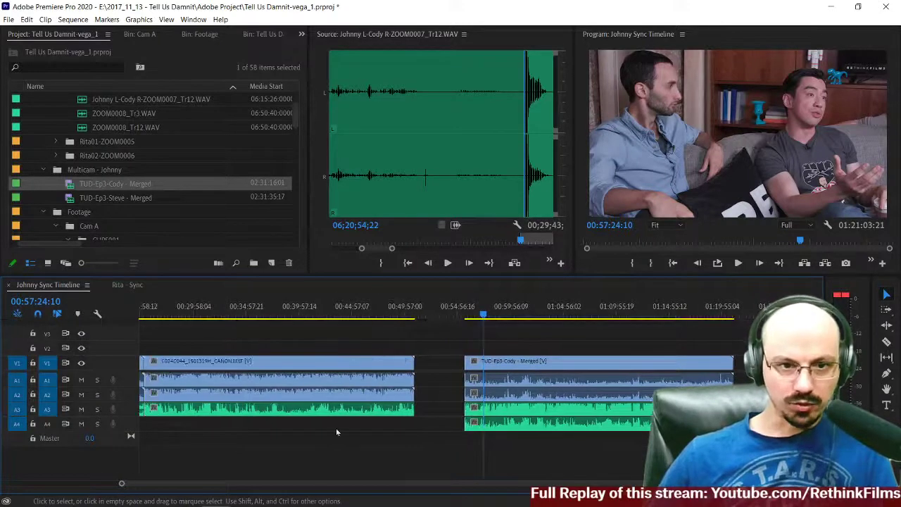
{"action": "left_click", "coordinate": [293, 412]}
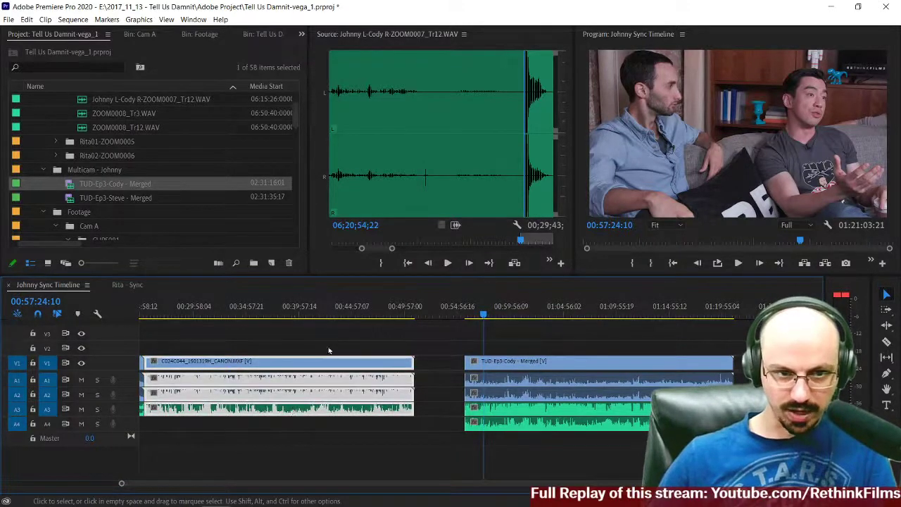
{"action": "left_click", "coordinate": [352, 345]}
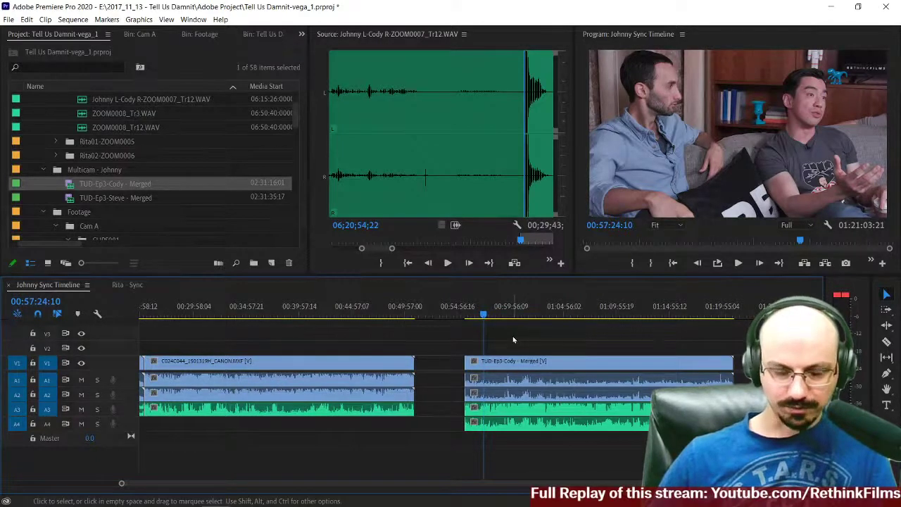
{"action": "left_click_drag", "start_coordinate": [507, 341], "coordinate": [557, 444]}
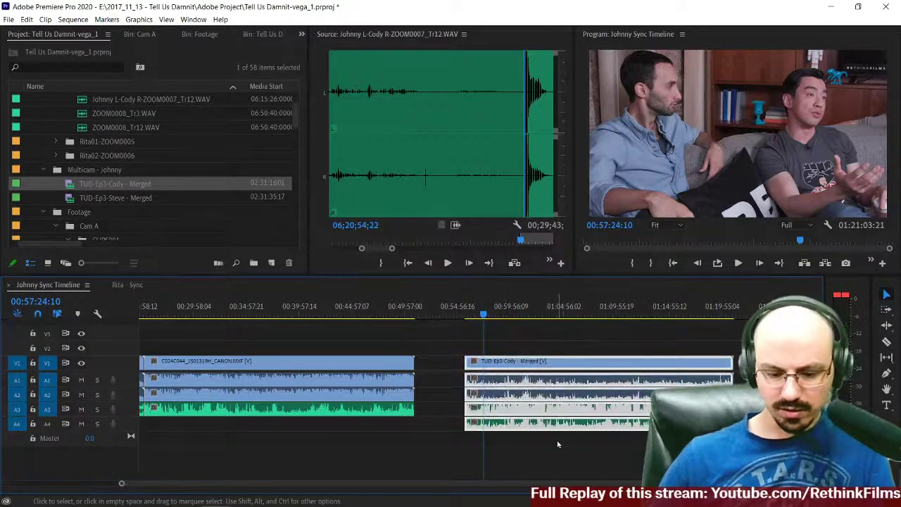
{"action": "key", "text": "Delete"}
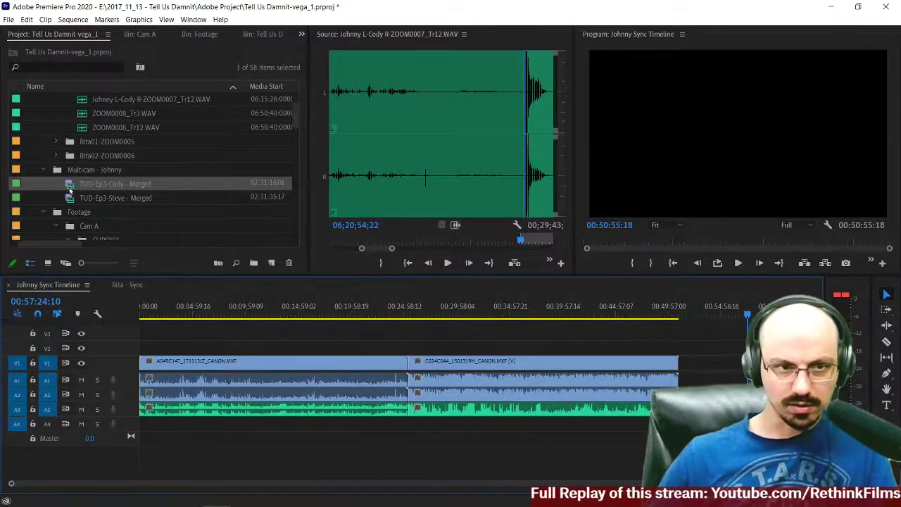
Step: Delete the TUD-Ep3-Cody - Merged clip from the Multicam - Johnny bin, including its references in sequences
{"action": "right_click", "coordinate": [69, 187]}
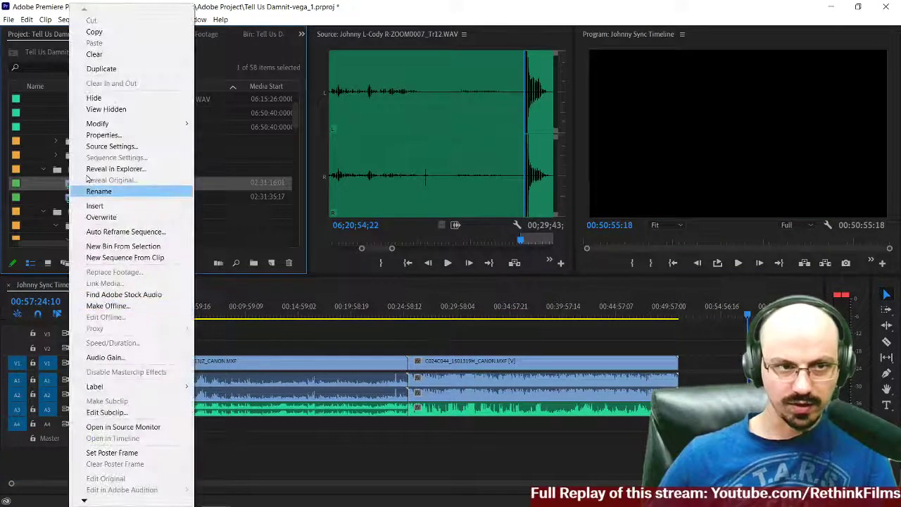
{"action": "left_click", "coordinate": [94, 54]}
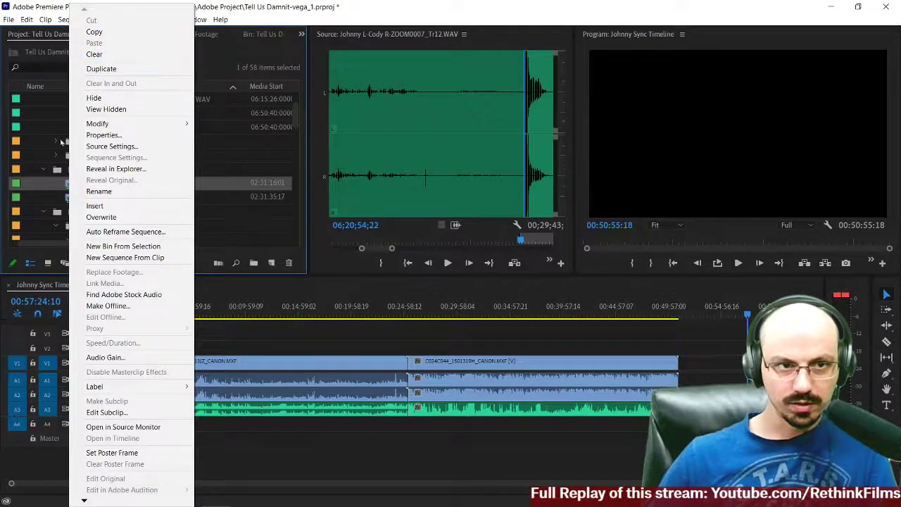
{"action": "left_click", "coordinate": [45, 170]}
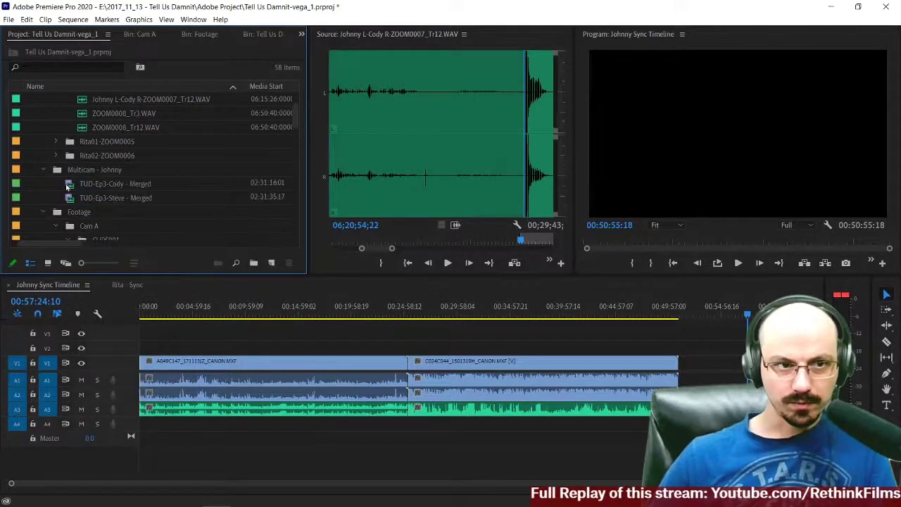
{"action": "left_click", "coordinate": [69, 184]}
{"action": "key", "text": "Delete"}
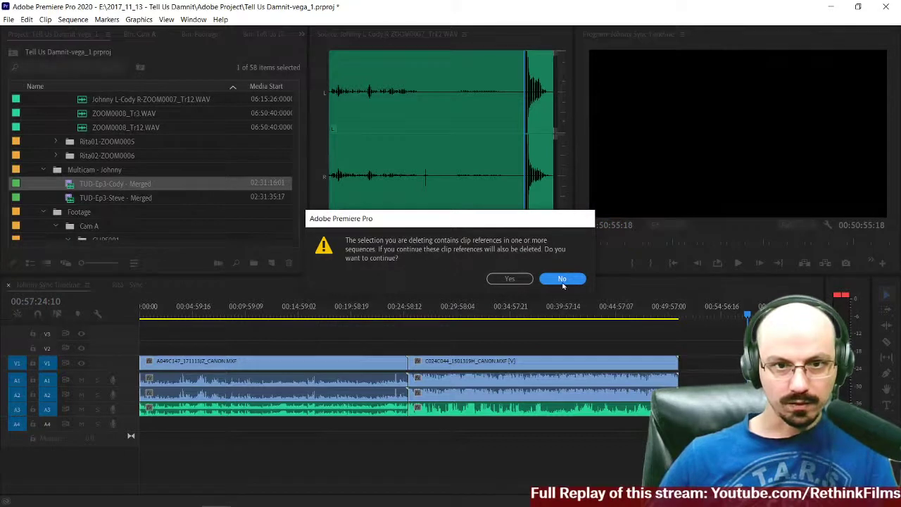
{"action": "left_click", "coordinate": [491, 276]}
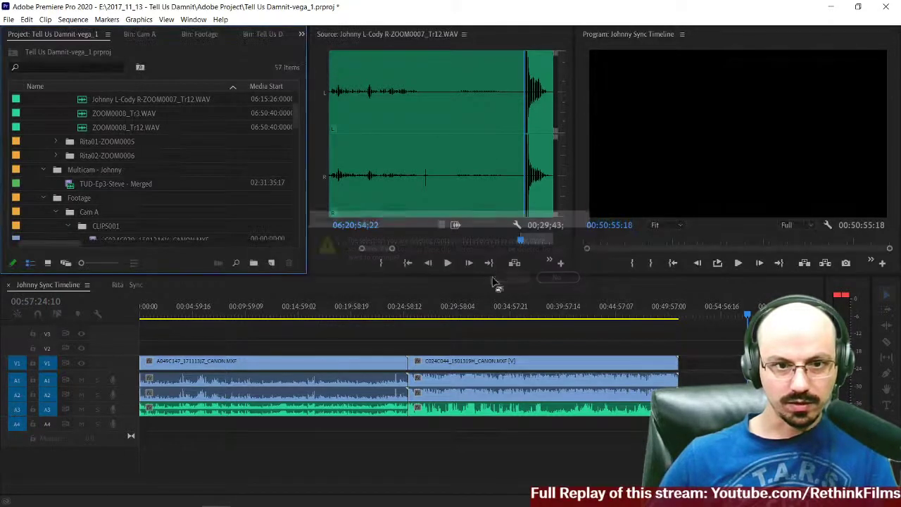
Step: Inspect the audio channel mapping of the A3 audio clip under the A049C147 video, leaving its settings as they are
{"action": "left_click_drag", "start_coordinate": [260, 336], "coordinate": [305, 421]}
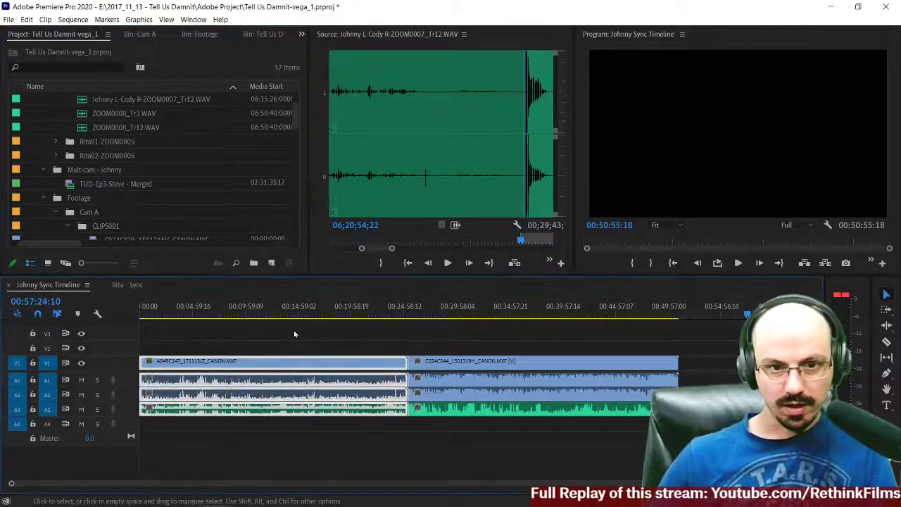
{"action": "left_click", "coordinate": [257, 314]}
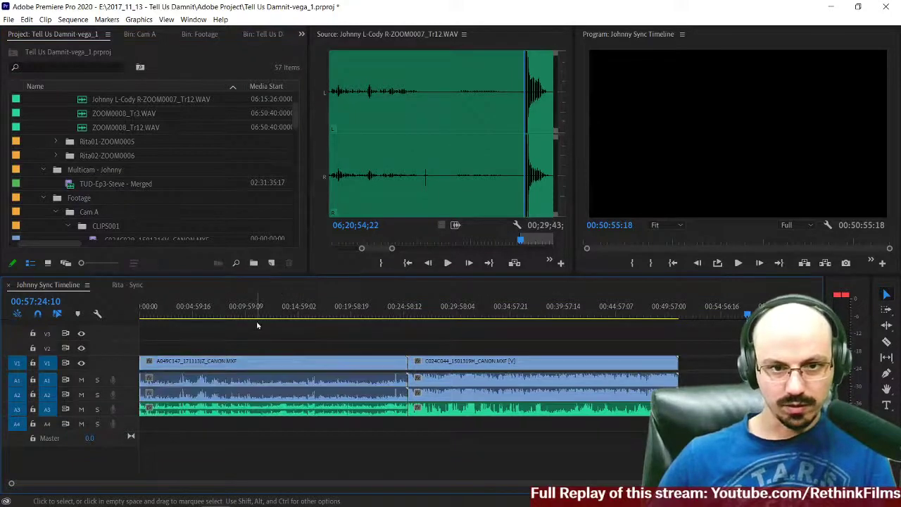
{"action": "key", "text": "equal"}
{"action": "key", "text": "equal"}
{"action": "key", "text": "equal"}
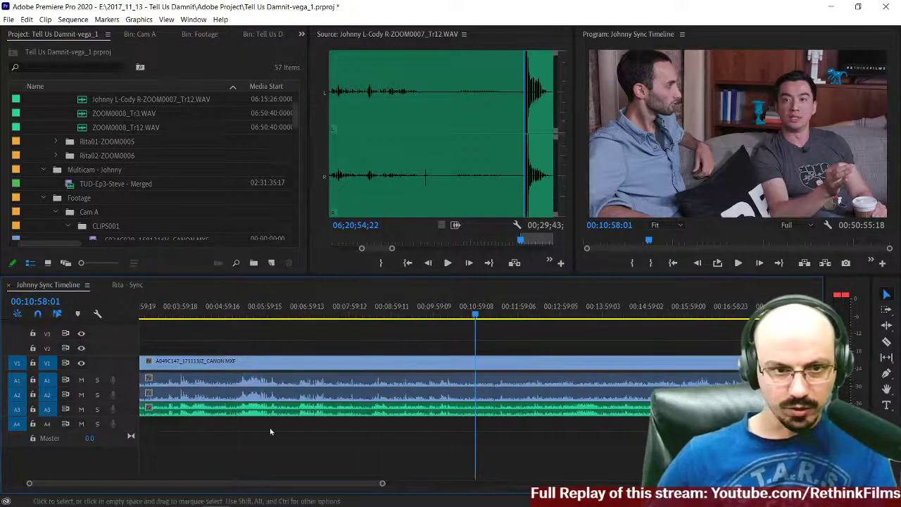
{"action": "left_click", "coordinate": [354, 412]}
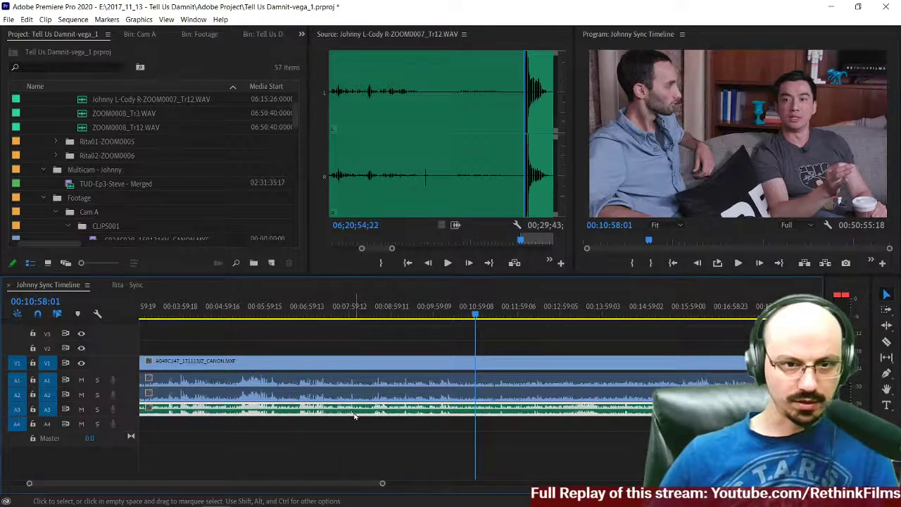
{"action": "right_click", "coordinate": [355, 414]}
{"action": "left_click", "coordinate": [373, 401]}
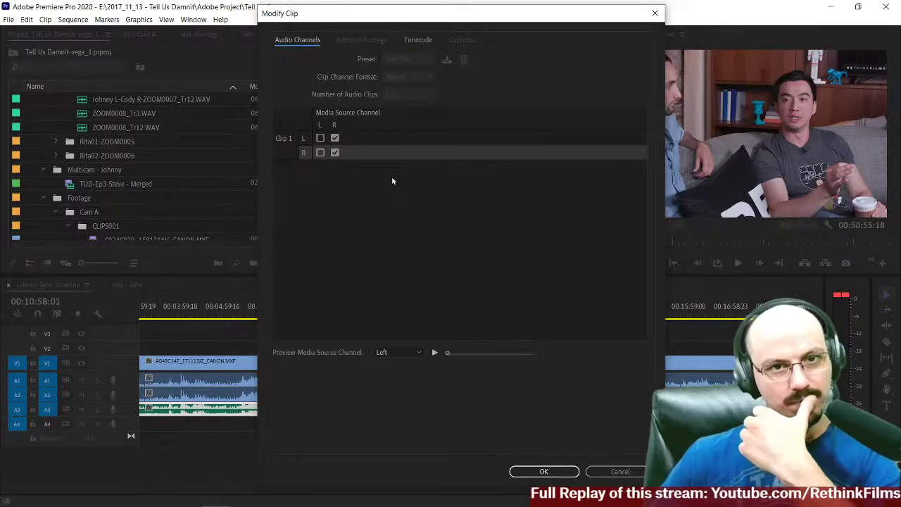
{"action": "left_click", "coordinate": [620, 471]}
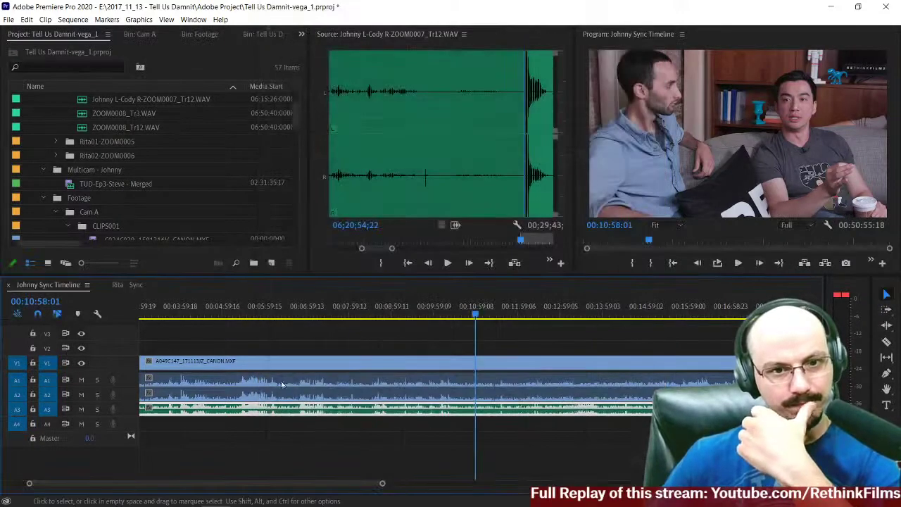
Step: Play the A049C147 section from about 00:05:26 and enlarge the audio tracks to examine their waveforms
{"action": "left_click", "coordinate": [257, 310]}
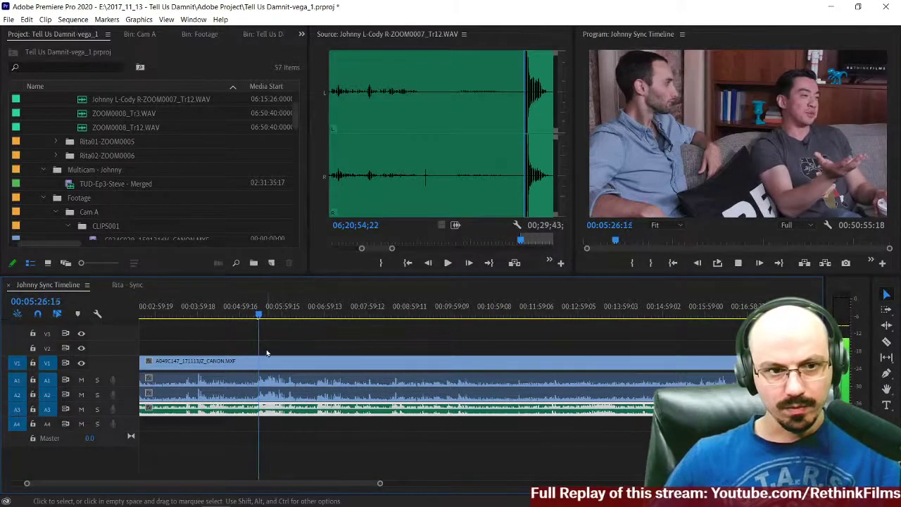
{"action": "scroll", "coordinate": [267, 352], "scroll_direction": "up", "scroll_amount": 3}
{"action": "key", "text": "space"}
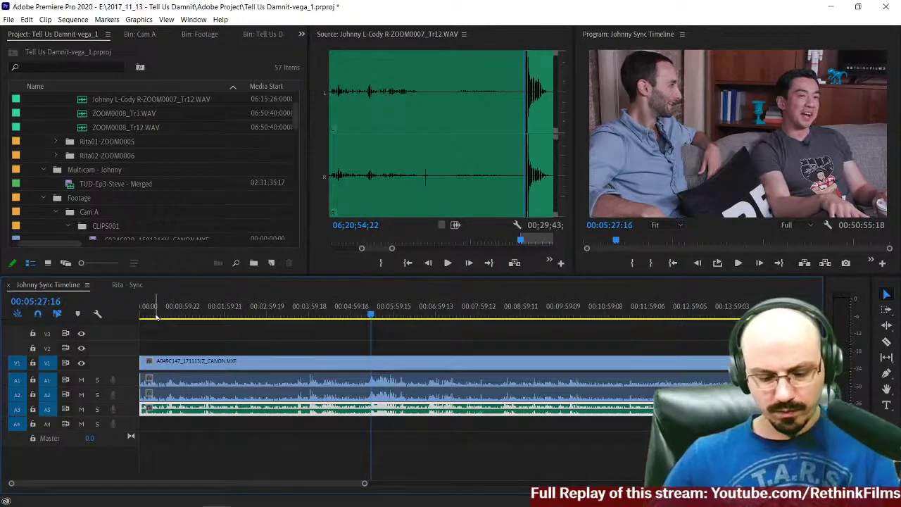
{"action": "key", "text": "equal"}
{"action": "key", "text": "equal"}
{"action": "key", "text": "equal"}
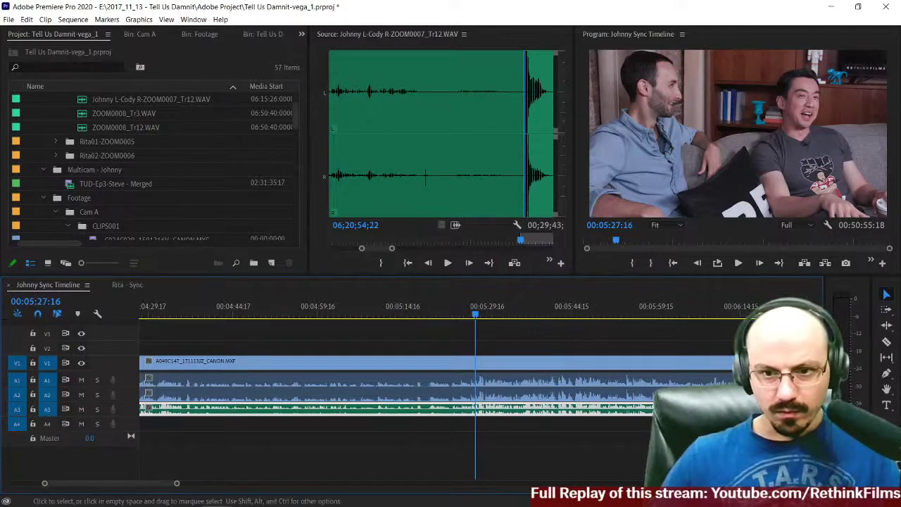
{"action": "key", "text": "alt+equal"}
{"action": "key", "text": "alt+equal"}
{"action": "key", "text": "alt+equal"}
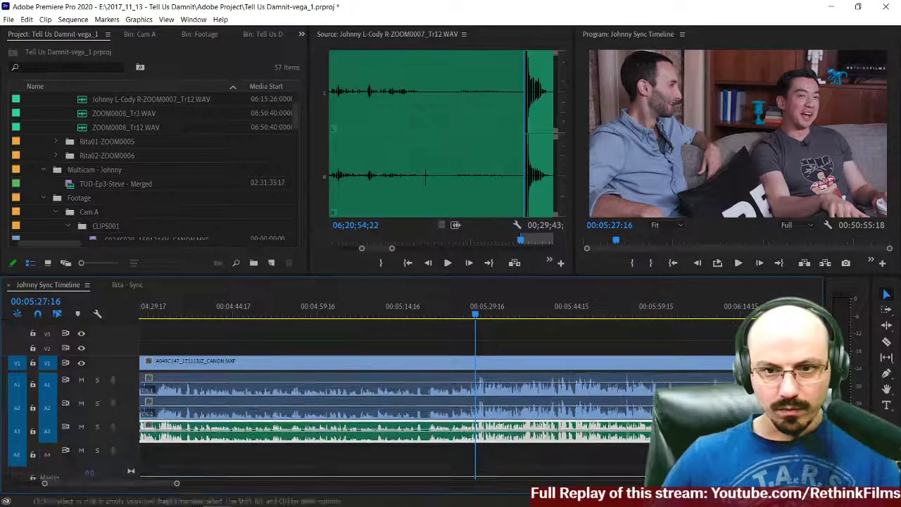
{"action": "scroll", "coordinate": [423, 408], "scroll_direction": "down", "scroll_amount": 3}
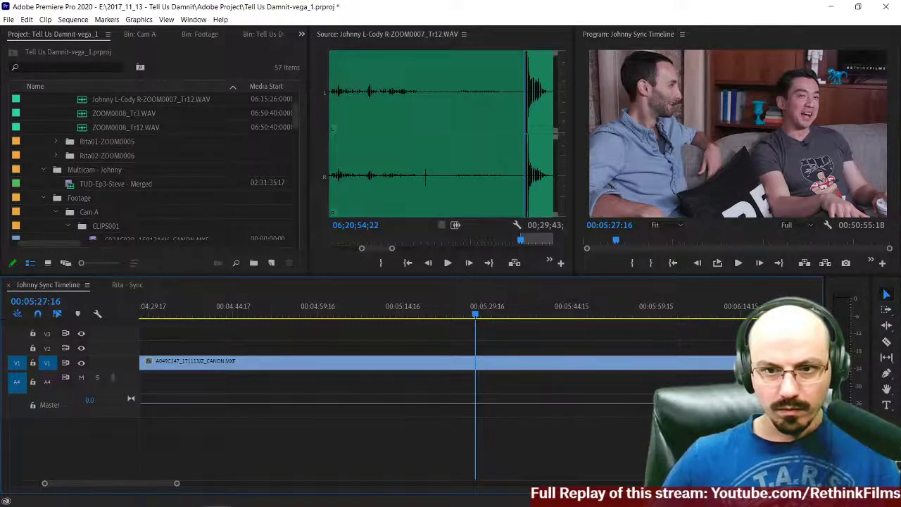
{"action": "scroll", "coordinate": [394, 408], "scroll_direction": "up", "scroll_amount": 3}
Step: Play on from 00:05:27:16 and again from near the sequence start to listen to the synced audio tracks
{"action": "key", "text": "space"}
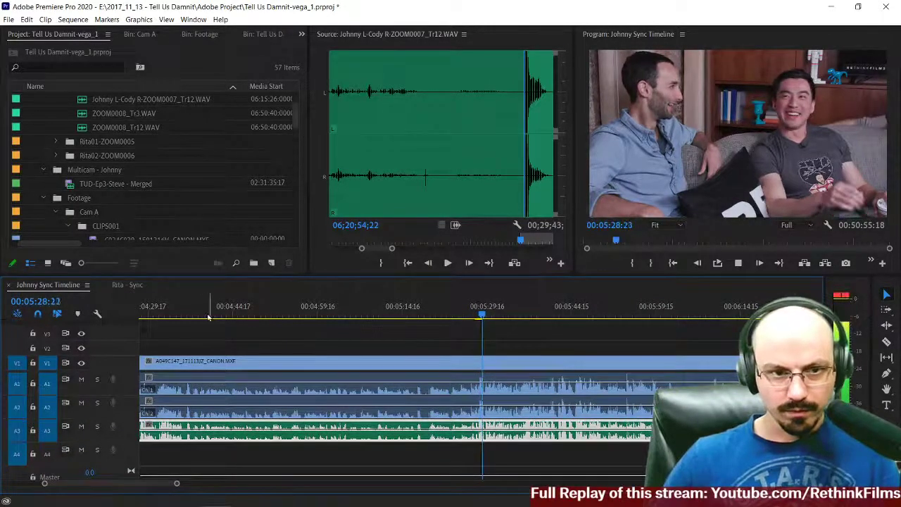
{"action": "key", "text": "Up"}
{"action": "scroll", "coordinate": [258, 459], "scroll_direction": "up", "scroll_amount": 8}
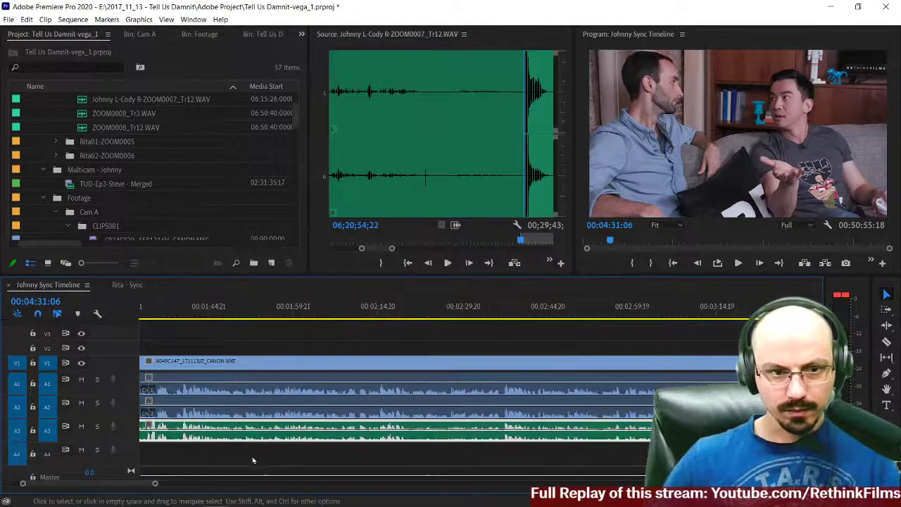
{"action": "scroll", "coordinate": [78, 489], "scroll_direction": "up", "scroll_amount": 5}
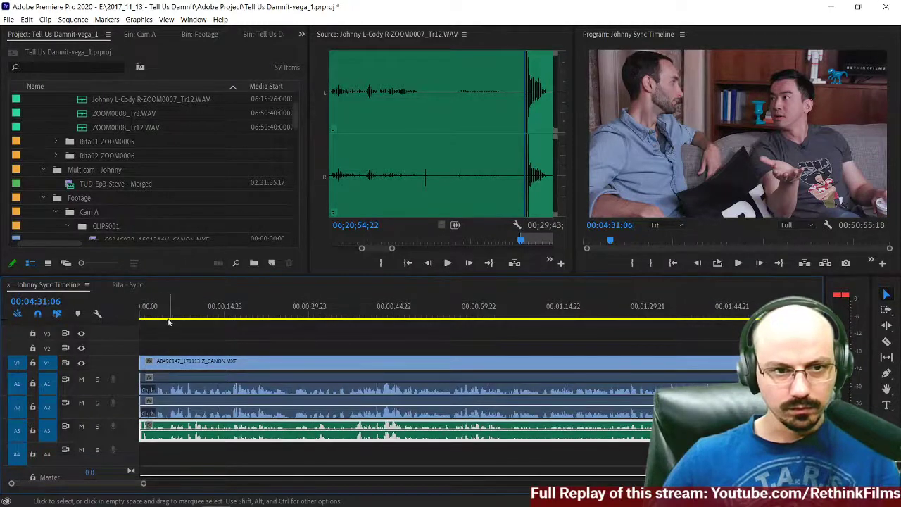
{"action": "left_click", "coordinate": [167, 316]}
{"action": "key", "text": "space"}
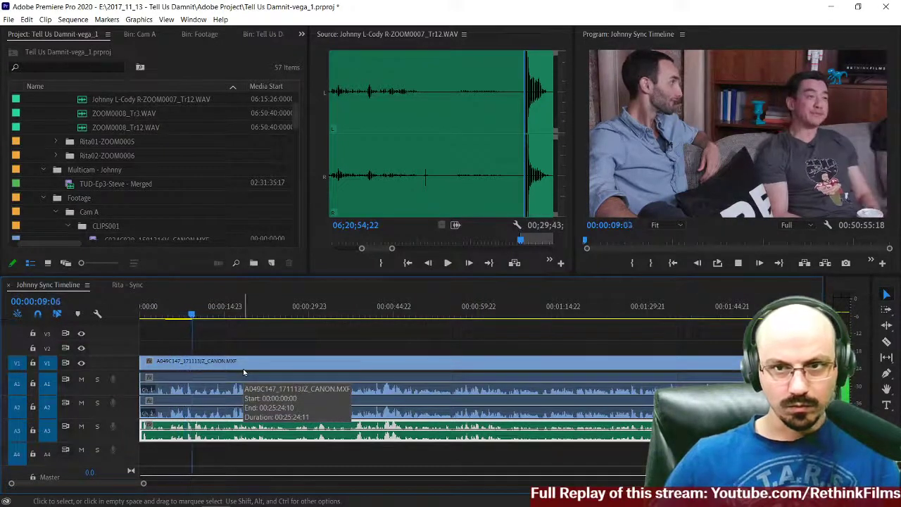
{"action": "key", "text": "space"}
{"action": "key", "text": "space"}
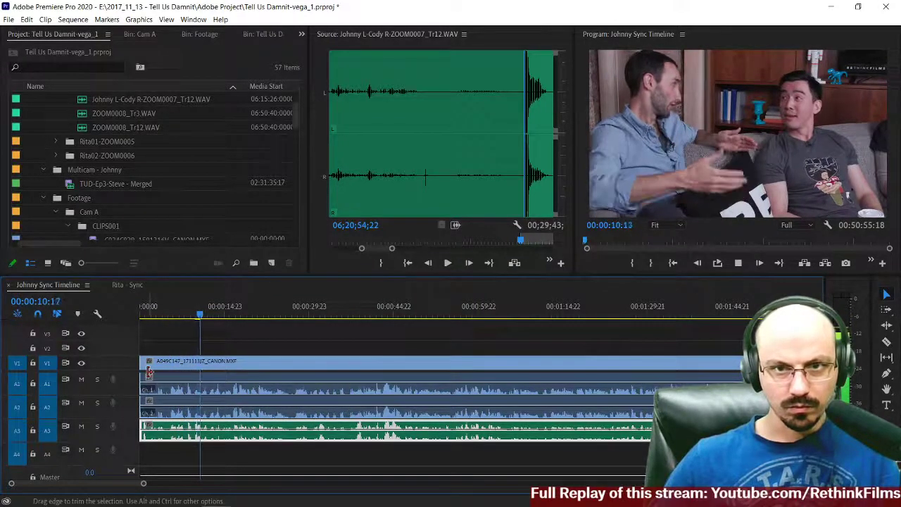
{"action": "key", "text": "space"}
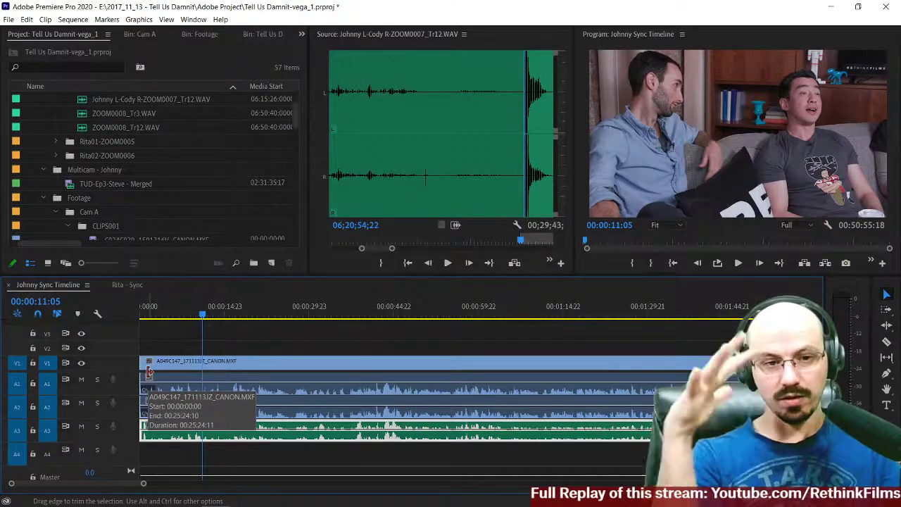
{"action": "right_click", "coordinate": [211, 439]}
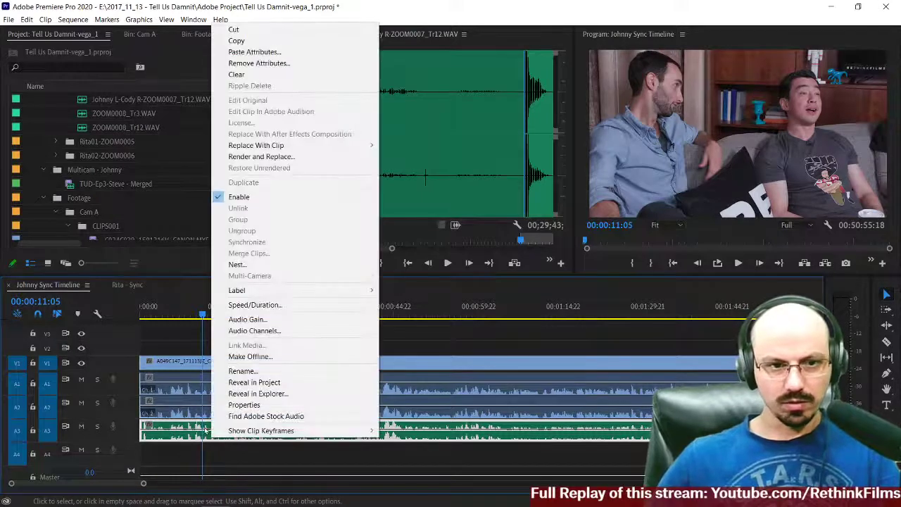
{"action": "left_click", "coordinate": [230, 478]}
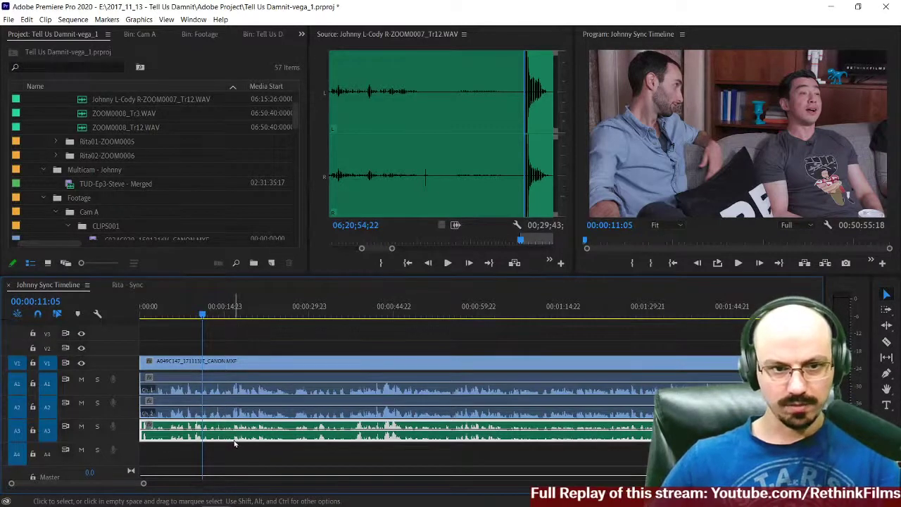
{"action": "right_click", "coordinate": [234, 442]}
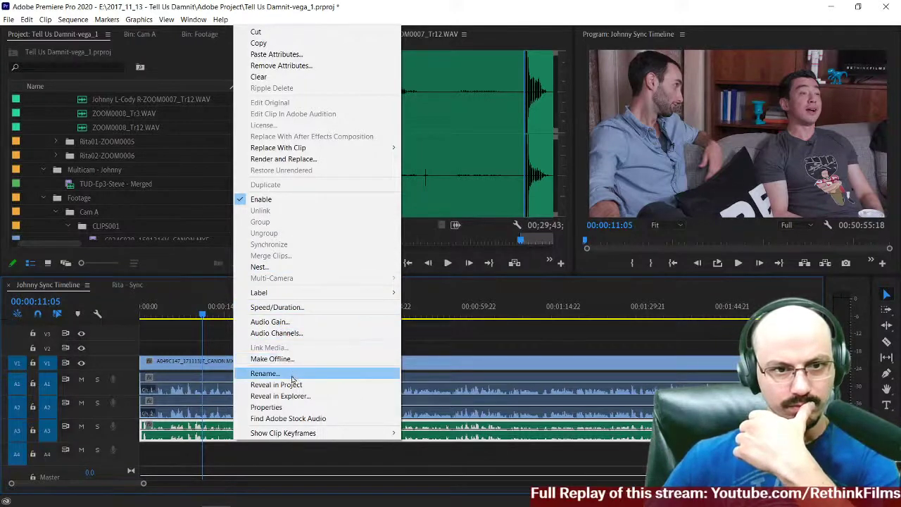
{"action": "mouse_move", "coordinate": [308, 434]}
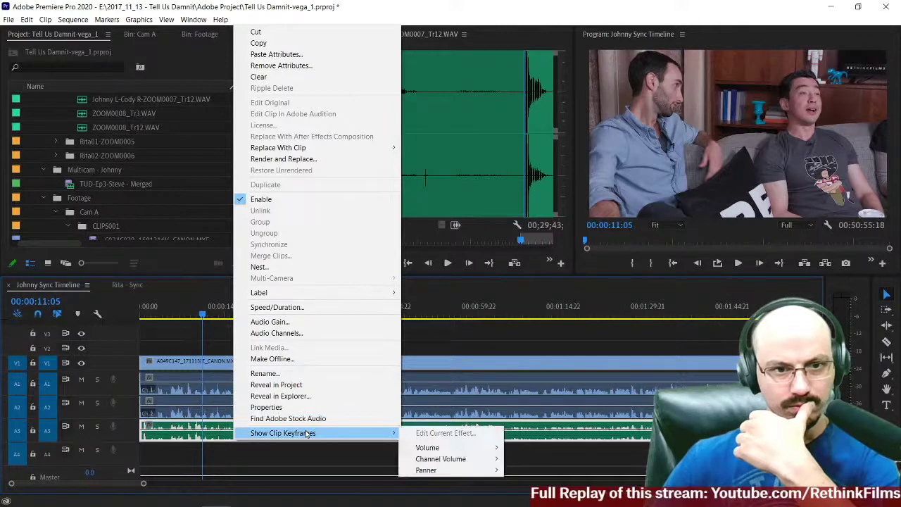
{"action": "left_click", "coordinate": [426, 346]}
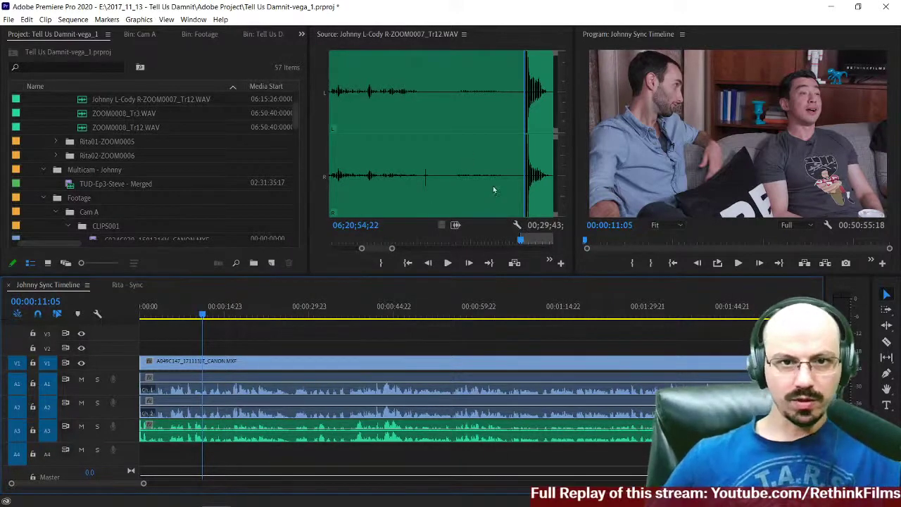
Step: Play the original Johnny L-Cody R-ZOOM0007_Tr12.WAV in the Source Monitor to compare its left and right channels
{"action": "key", "text": "space"}
{"action": "key", "text": "space"}
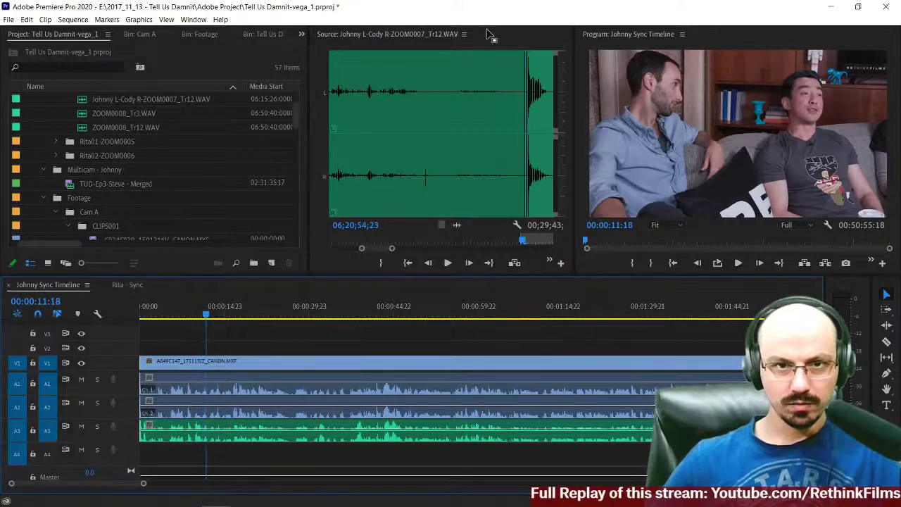
{"action": "left_click", "coordinate": [491, 35]}
{"action": "key", "text": "space"}
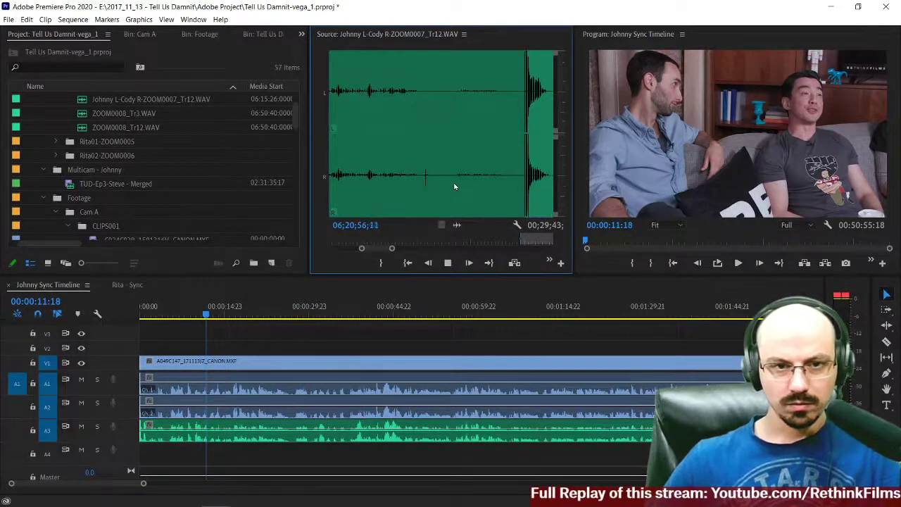
{"action": "key", "text": "space"}
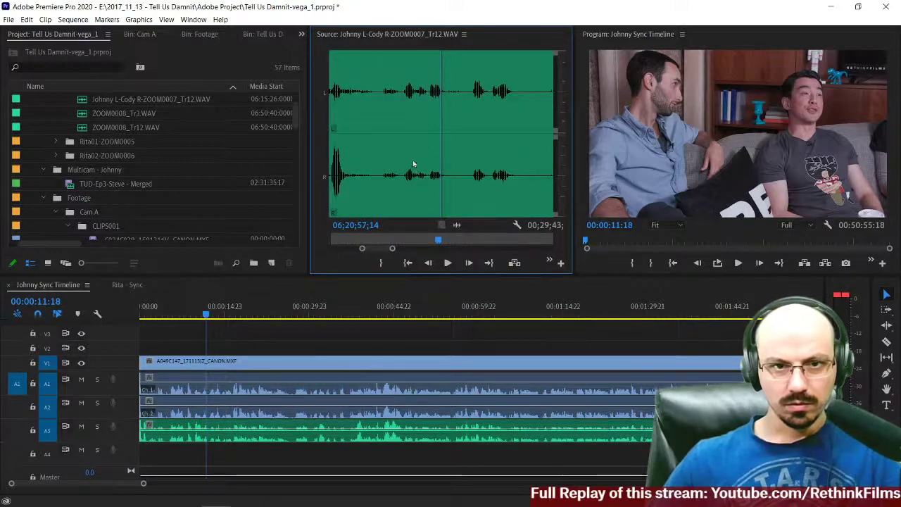
{"action": "right_click", "coordinate": [399, 201]}
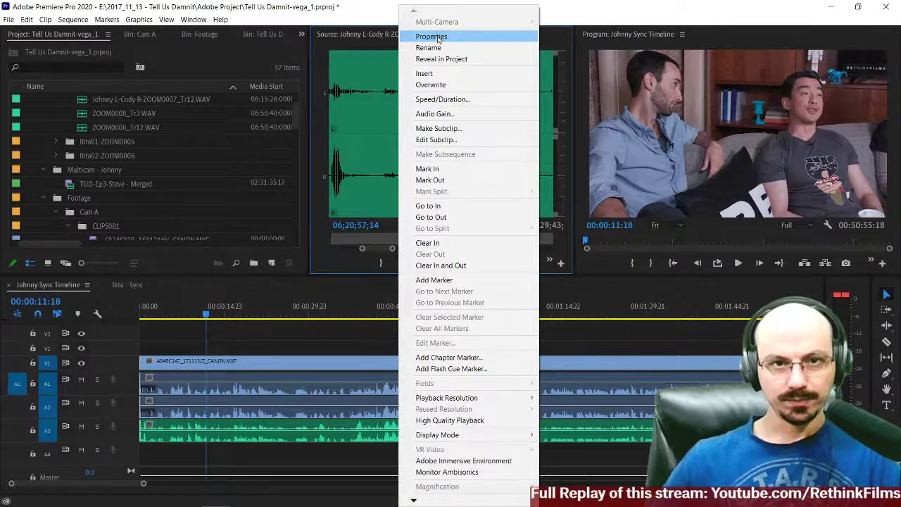
{"action": "left_click", "coordinate": [429, 37]}
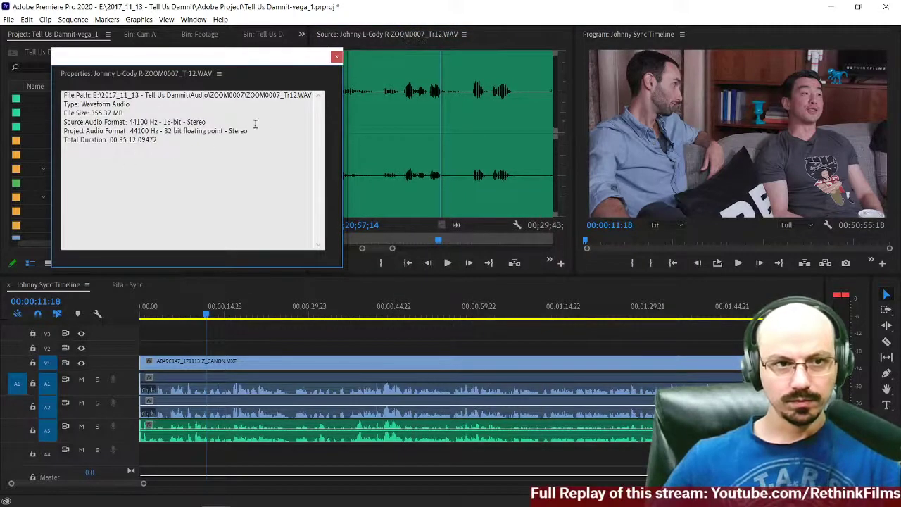
{"action": "left_click", "coordinate": [337, 58]}
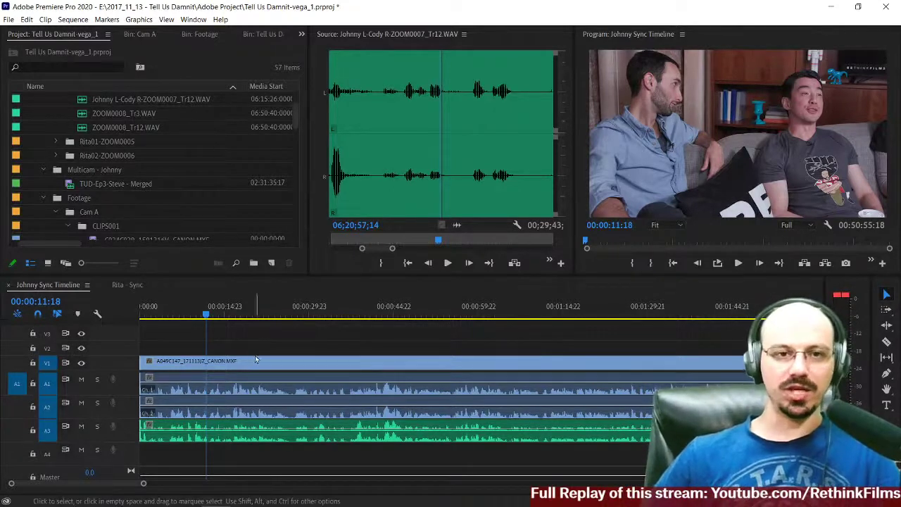
Step: Examine the audio channel mapping and timecode settings of the first WAV clip on A3 without changing them
{"action": "left_click", "coordinate": [294, 429]}
{"action": "right_click", "coordinate": [261, 438]}
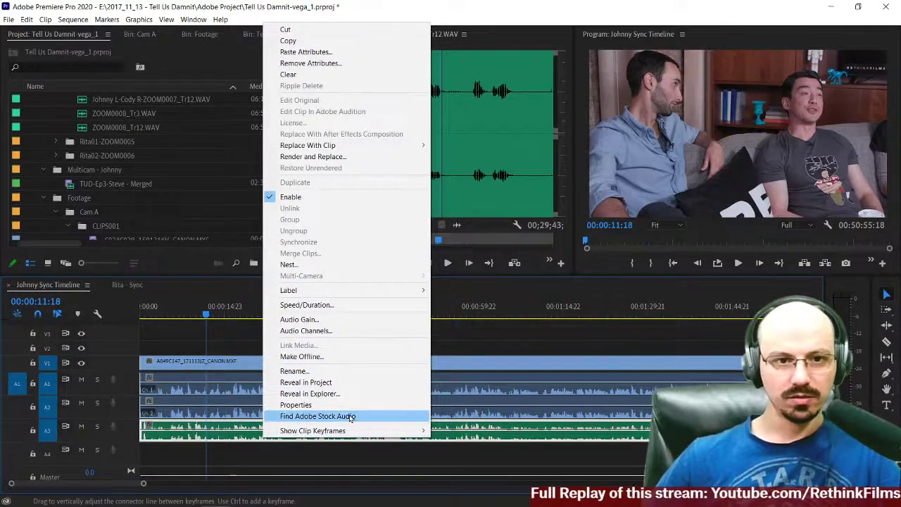
{"action": "left_click", "coordinate": [305, 330]}
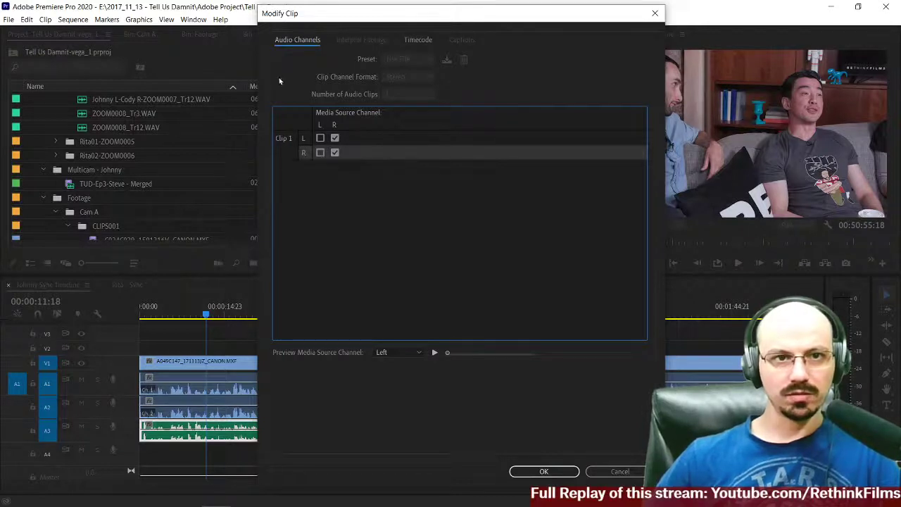
{"action": "left_click", "coordinate": [420, 40]}
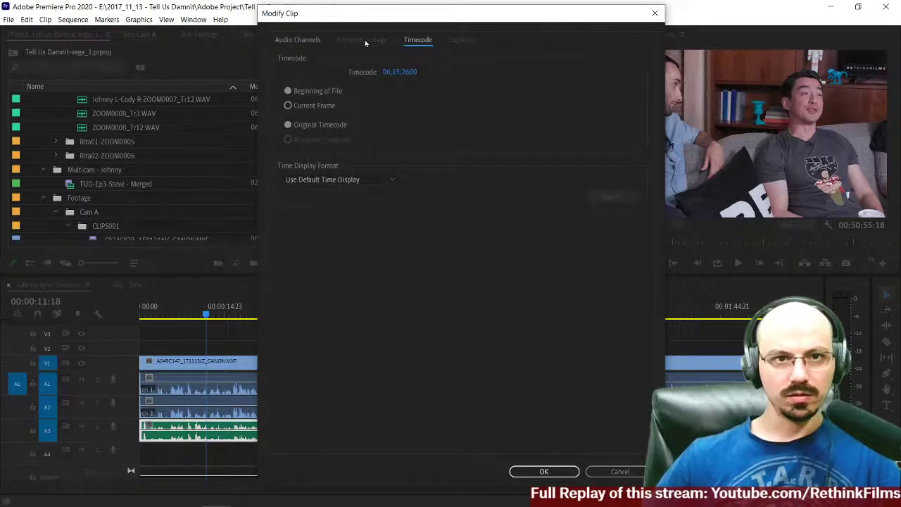
{"action": "left_click", "coordinate": [309, 40]}
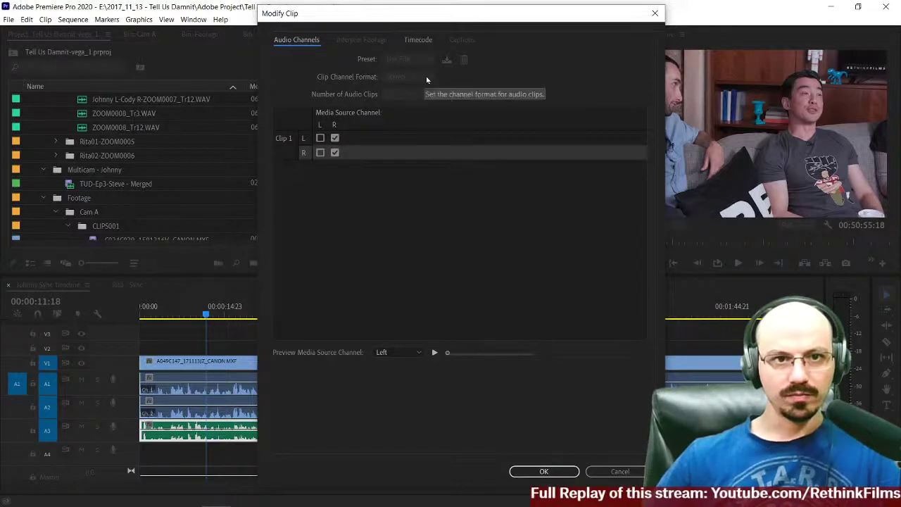
{"action": "left_click", "coordinate": [386, 147]}
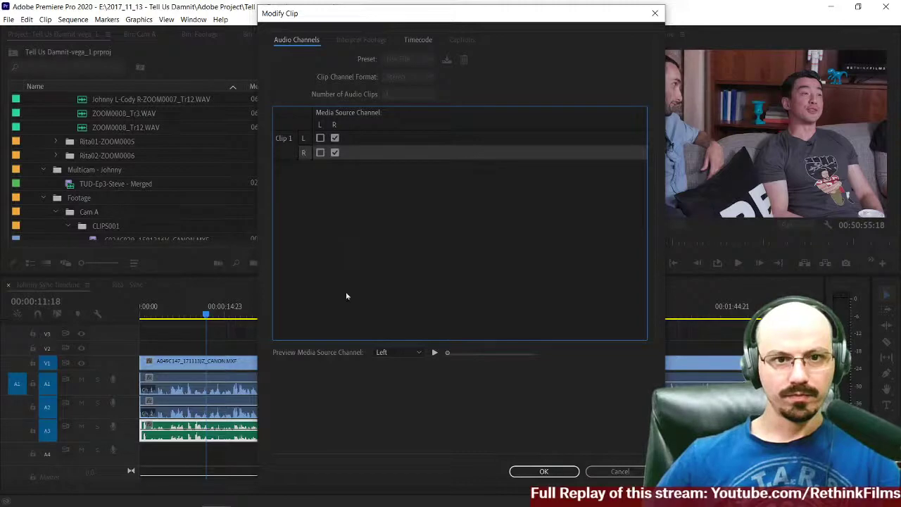
{"action": "left_click", "coordinate": [618, 471]}
{"action": "right_click", "coordinate": [289, 442]}
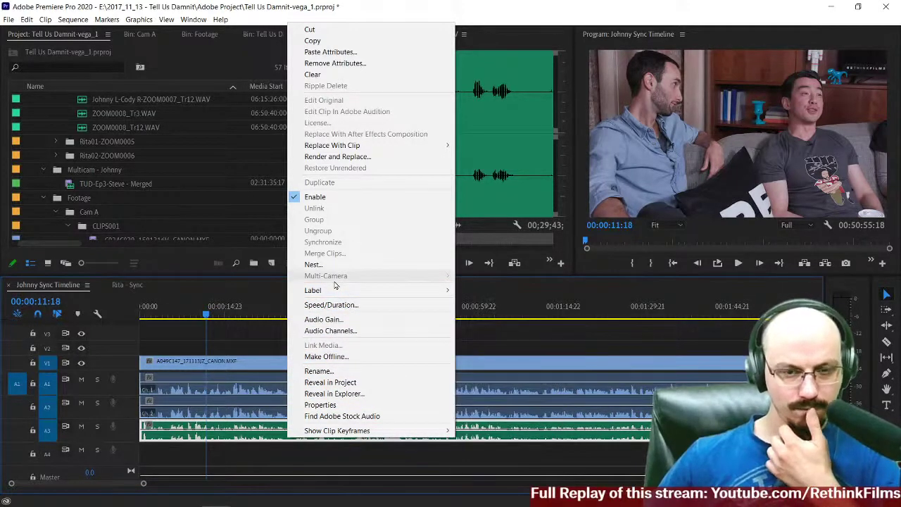
{"action": "left_click", "coordinate": [525, 338]}
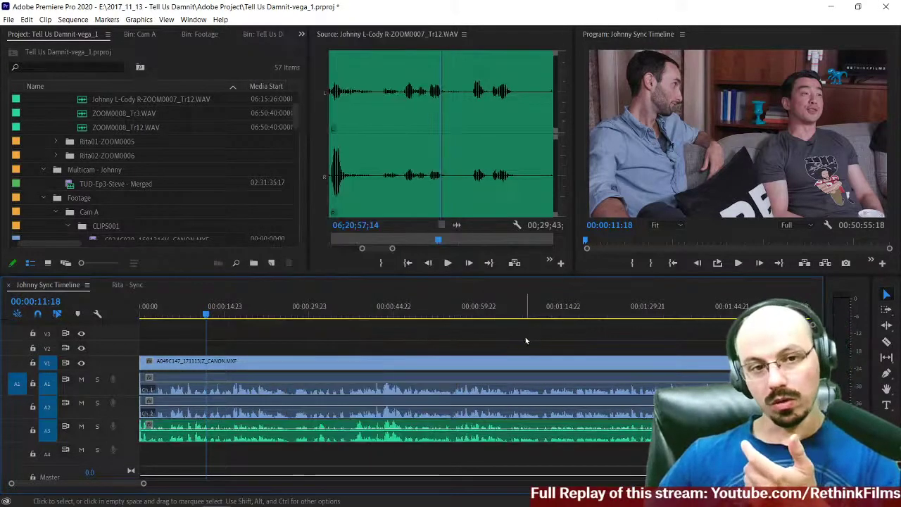
Step: Merge the first synced group, A049C147 video with its A1–A3 audio, into the Multicam - Johnny bin as "A049C147_171113JZ_CANON.MXF - Merged"
{"action": "key", "text": "backslash"}
{"action": "key", "text": "minus"}
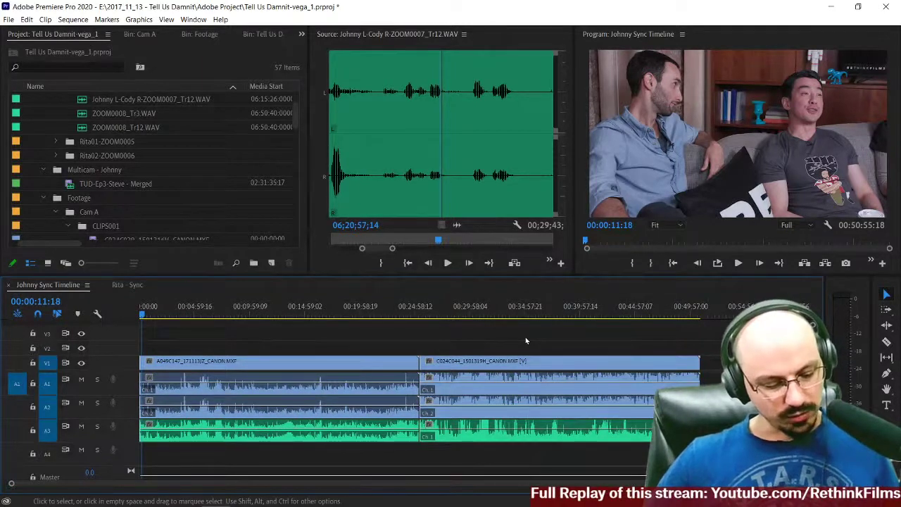
{"action": "key", "text": "shift"}
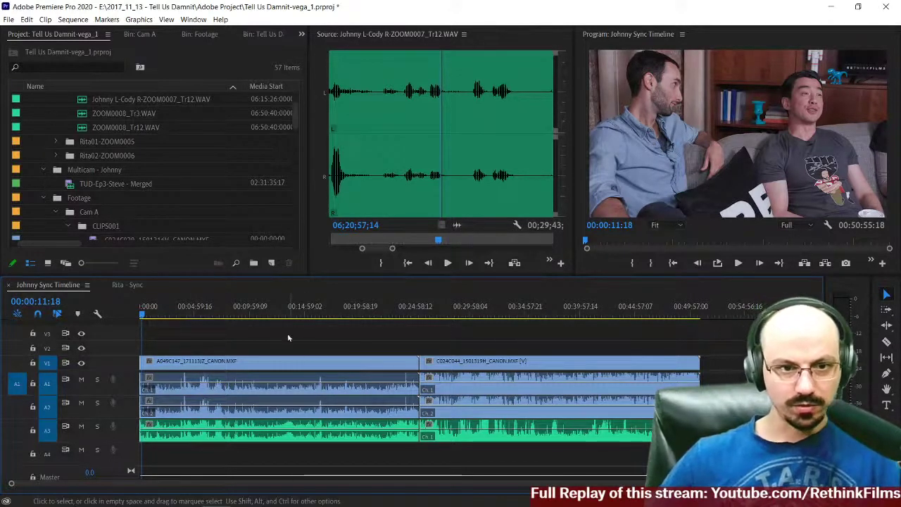
{"action": "scroll", "coordinate": [119, 176], "scroll_direction": "down", "scroll_amount": 5}
{"action": "scroll", "coordinate": [120, 176], "scroll_direction": "up", "scroll_amount": 2}
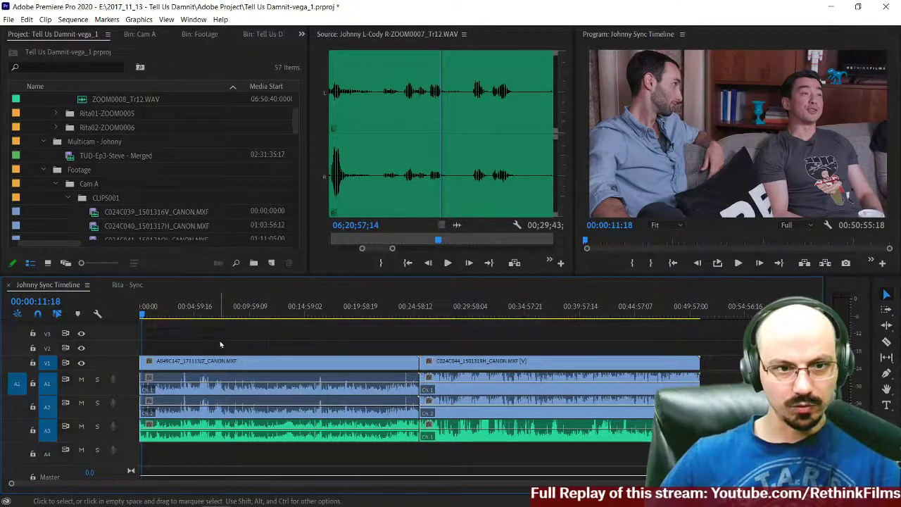
{"action": "left_click", "coordinate": [266, 412]}
{"action": "left_click_drag", "start_coordinate": [262, 367], "coordinate": [69, 144]}
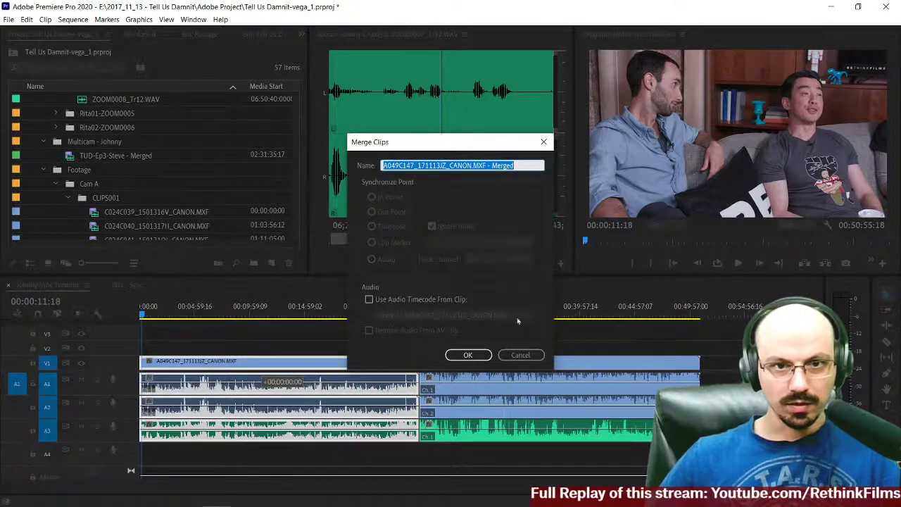
{"action": "left_click", "coordinate": [467, 354]}
Step: Place the merged A049C147 clip on the timeline after C024C044 and disable its A3 audio
{"action": "left_click_drag", "start_coordinate": [70, 157], "coordinate": [724, 342]}
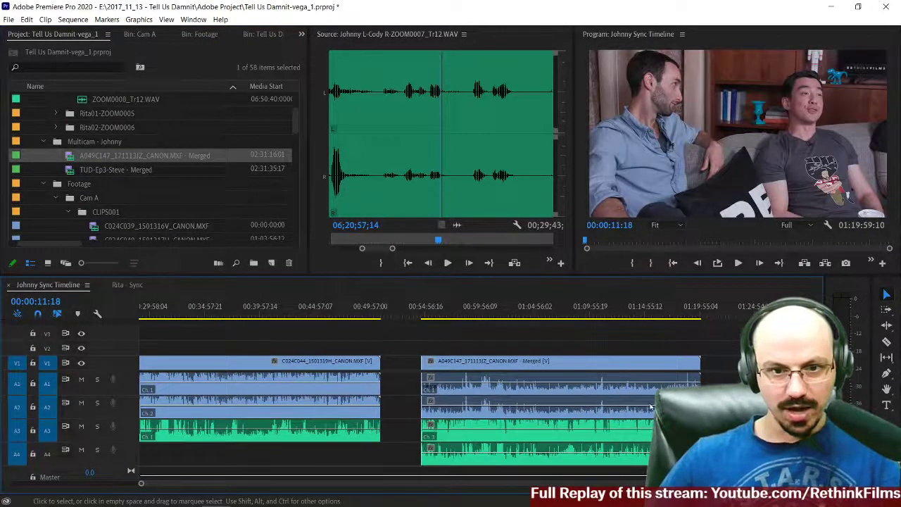
{"action": "left_click", "coordinate": [576, 448]}
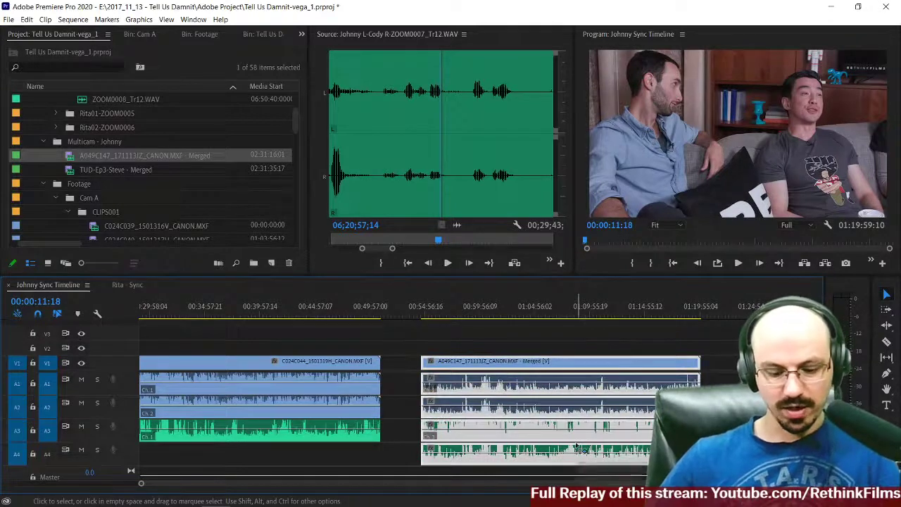
{"action": "left_click", "coordinate": [576, 440], "text": "alt"}
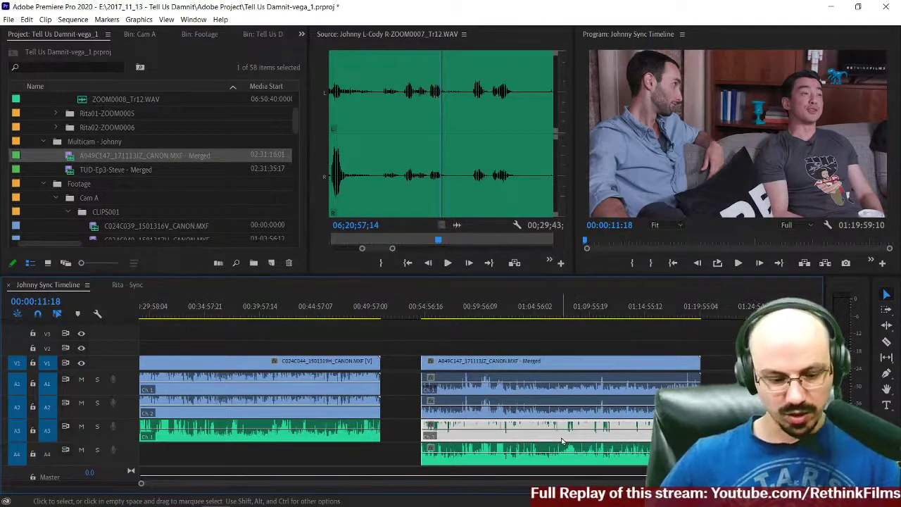
Step: Play the merged clip from 01:00:51:03 to listen to its remaining audio, then cue 00:56:12:23
{"action": "left_click", "coordinate": [493, 320]}
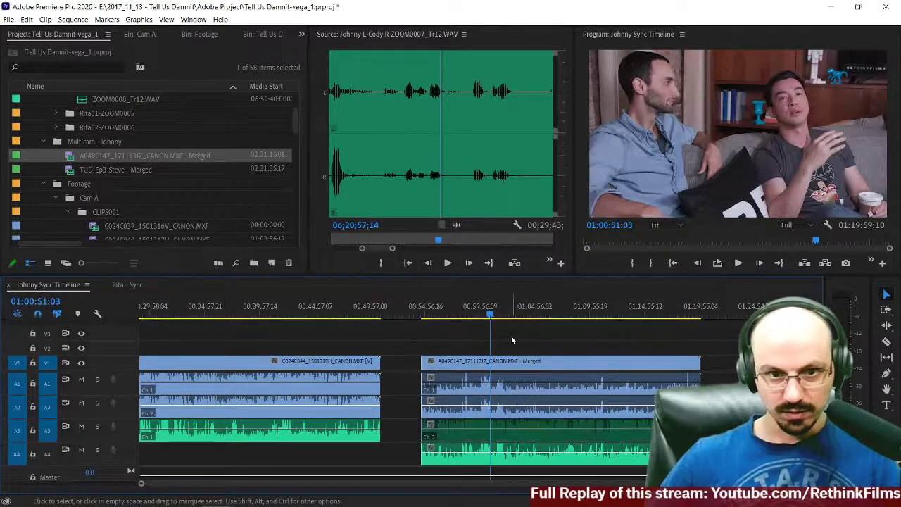
{"action": "key", "text": "space"}
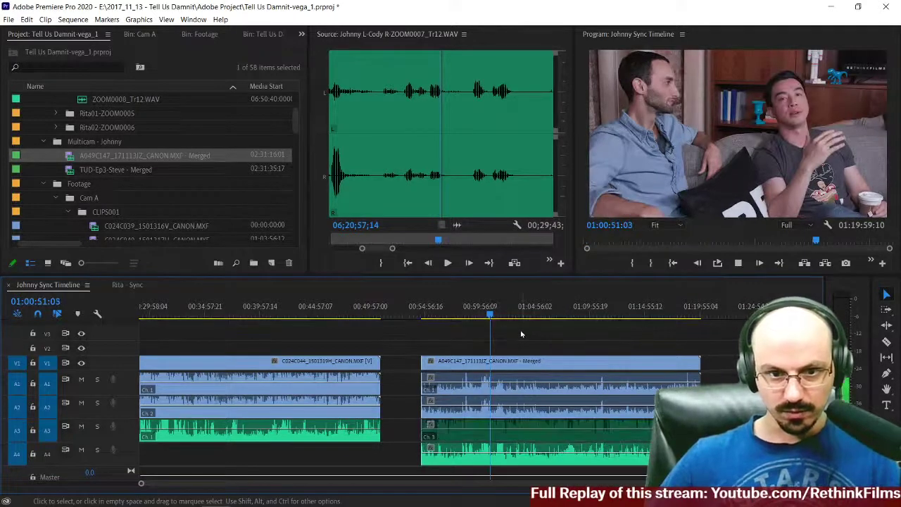
{"action": "left_click", "coordinate": [451, 313]}
{"action": "left_click_drag", "start_coordinate": [451, 313], "coordinate": [438, 313]}
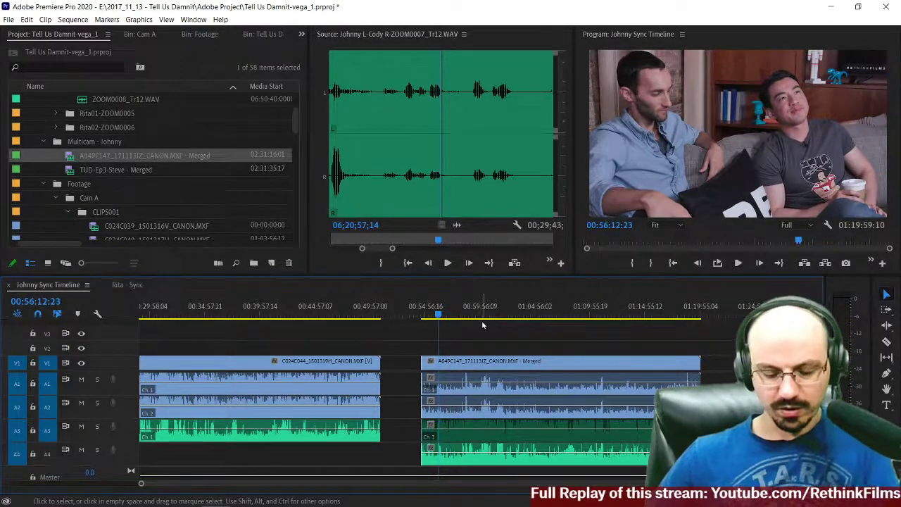
Step: Replace the merged clip's disabled A3 audio with its A4 audio and relink the video and audio
{"action": "key", "text": "="}
{"action": "left_click", "coordinate": [432, 438], "text": "alt"}
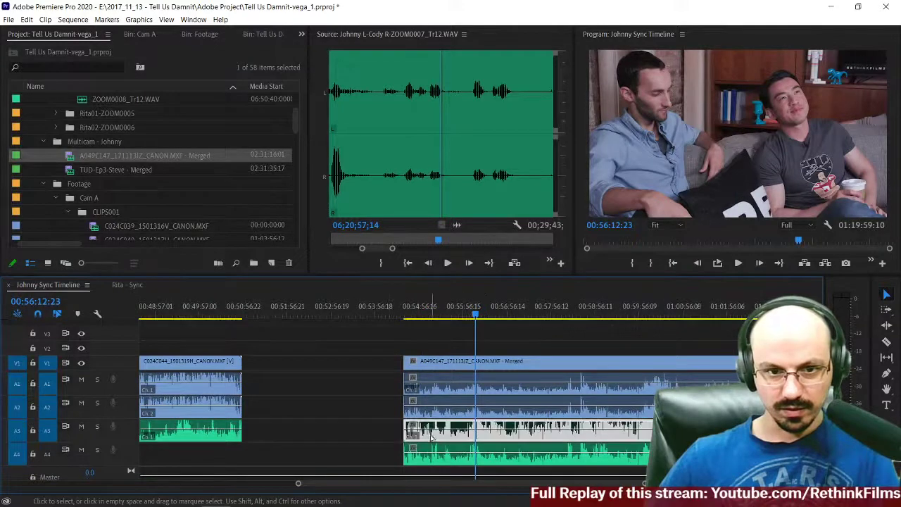
{"action": "left_click_drag", "start_coordinate": [432, 438], "coordinate": [463, 438]}
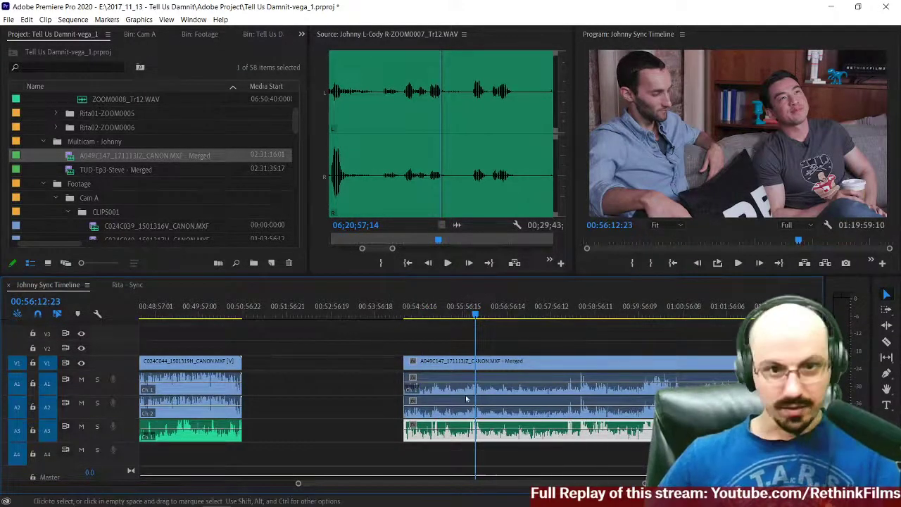
{"action": "left_click_drag", "start_coordinate": [440, 340], "coordinate": [494, 458]}
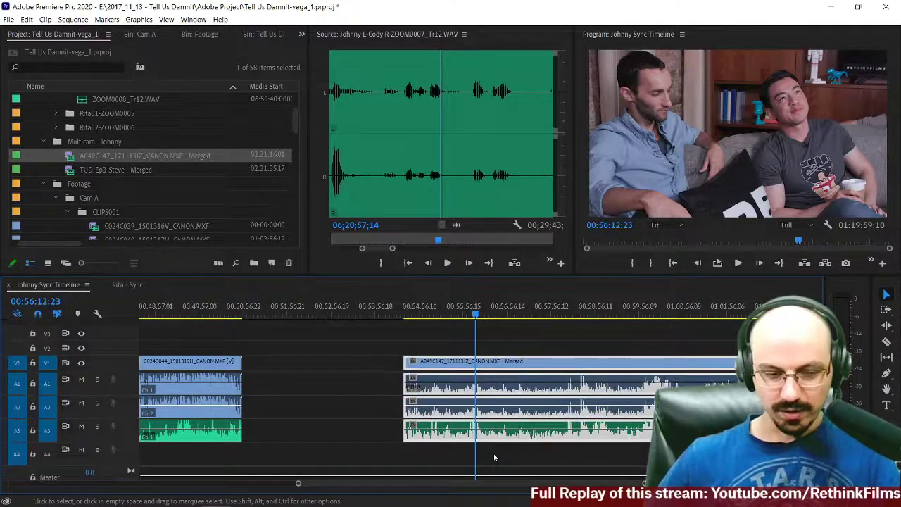
{"action": "left_click", "coordinate": [459, 369]}
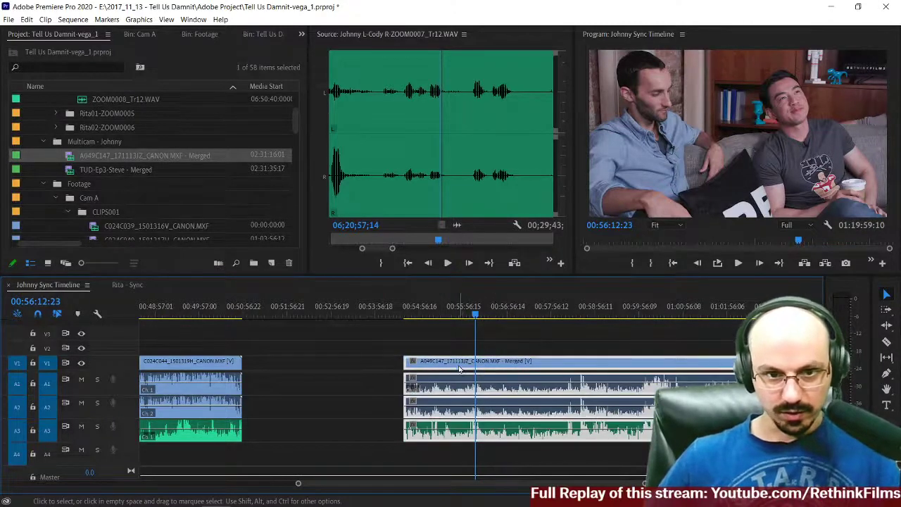
Step: Play the relinked merged clip from near its start to check the three-track audio
{"action": "left_click", "coordinate": [420, 310]}
{"action": "key", "text": "space"}
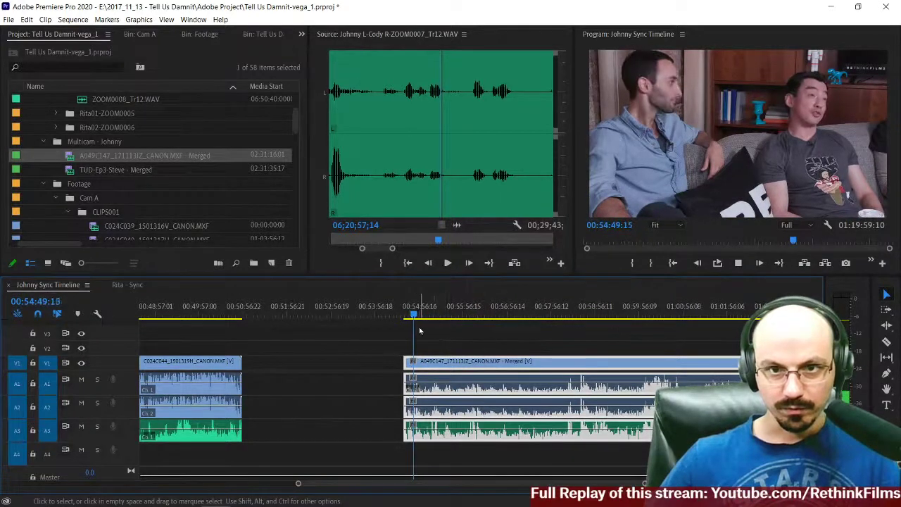
{"action": "left_click_drag", "start_coordinate": [414, 318], "coordinate": [410, 318]}
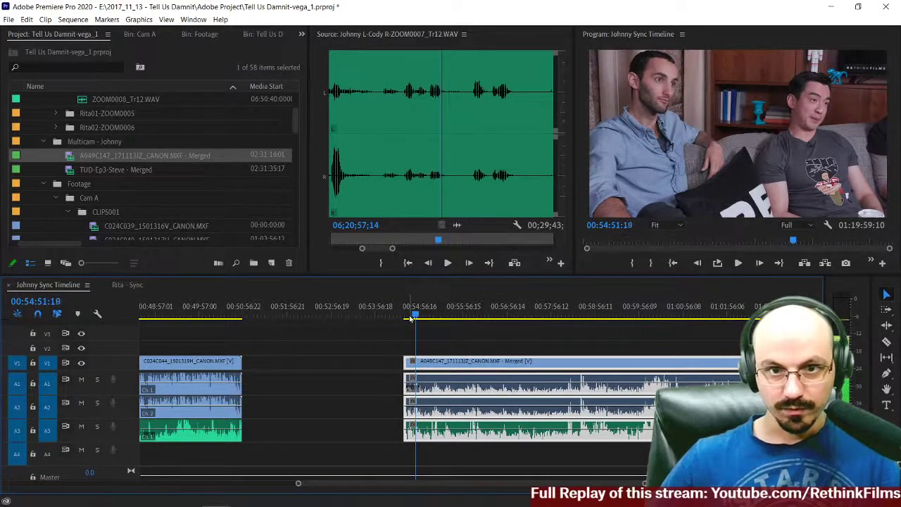
{"action": "key", "text": "equal"}
{"action": "key", "text": "equal"}
{"action": "key", "text": "equal"}
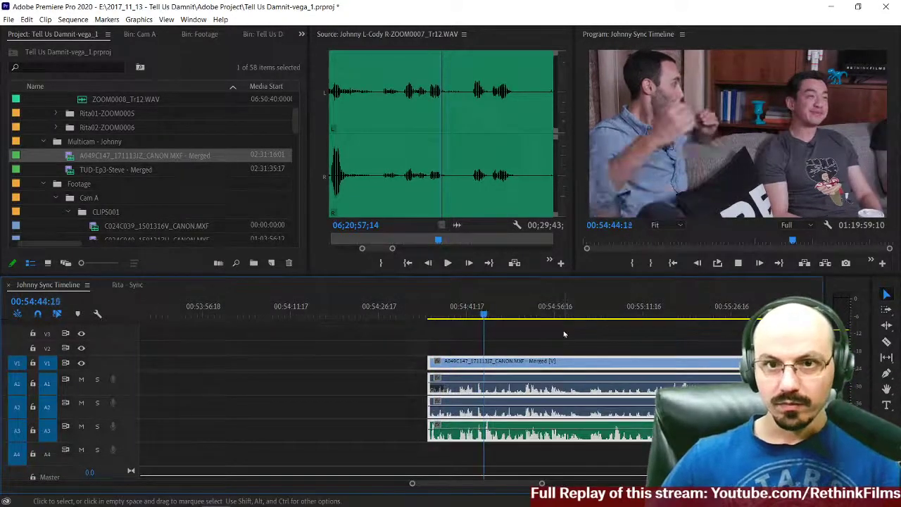
{"action": "key", "text": "space"}
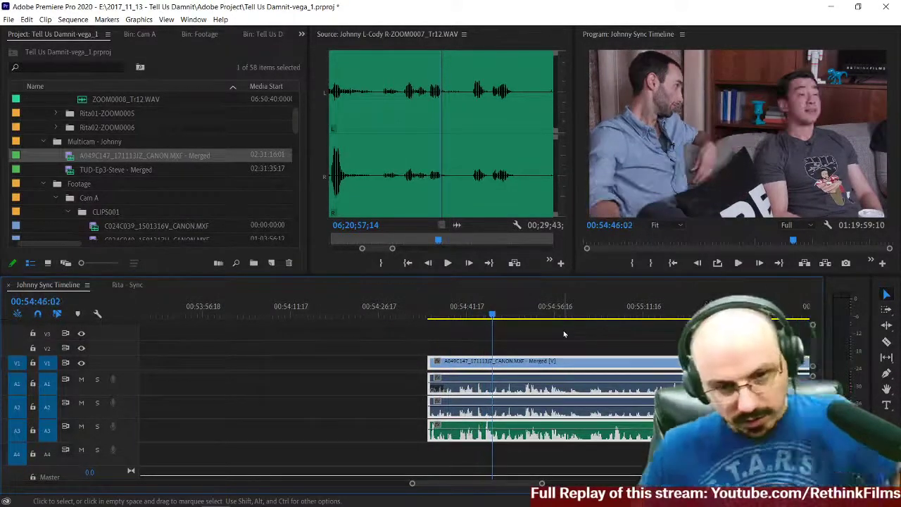
Step: Try to add the relinked three-track clip from the timeline to the Multicam - Johnny bin
{"action": "left_click_drag", "start_coordinate": [565, 330], "coordinate": [467, 482]}
{"action": "left_click_drag", "start_coordinate": [496, 362], "coordinate": [90, 154]}
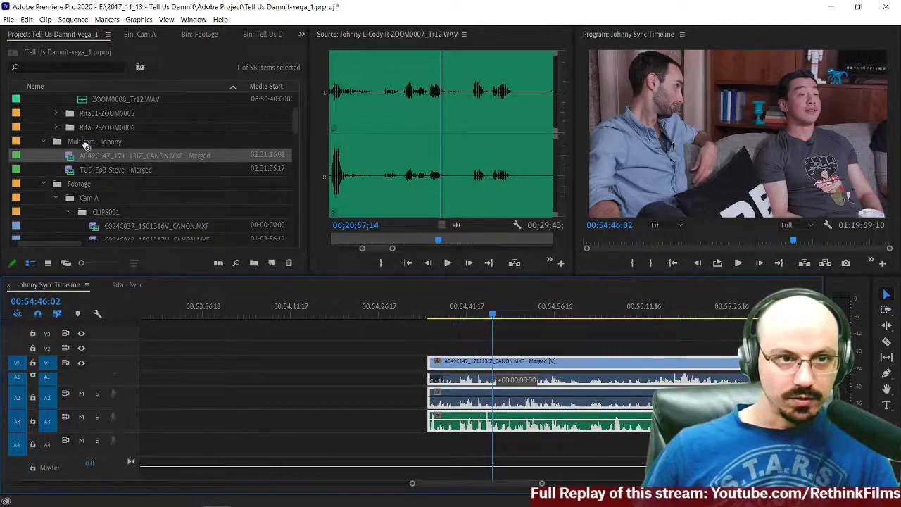
{"action": "left_click_drag", "start_coordinate": [172, 199], "coordinate": [185, 211]}
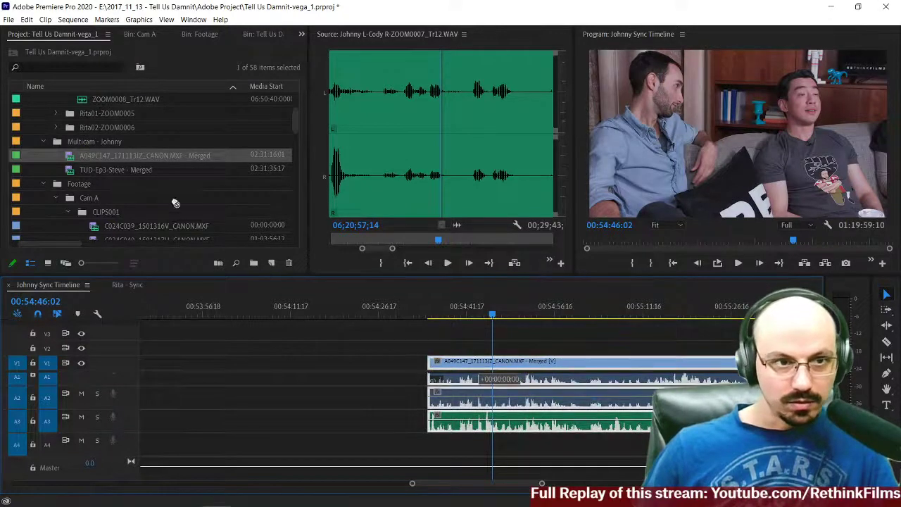
{"action": "left_click_drag", "start_coordinate": [108, 160], "coordinate": [108, 160]}
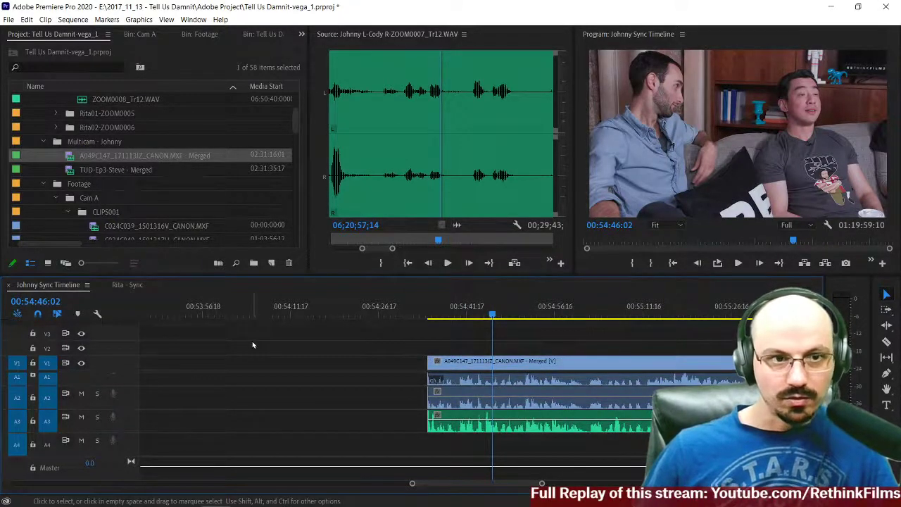
Step: Place a second copy of the merged A049C147 clip from the bin on the timeline after the edited one
{"action": "key", "text": "minus"}
{"action": "key", "text": "minus"}
{"action": "key", "text": "minus"}
{"action": "key", "text": "minus"}
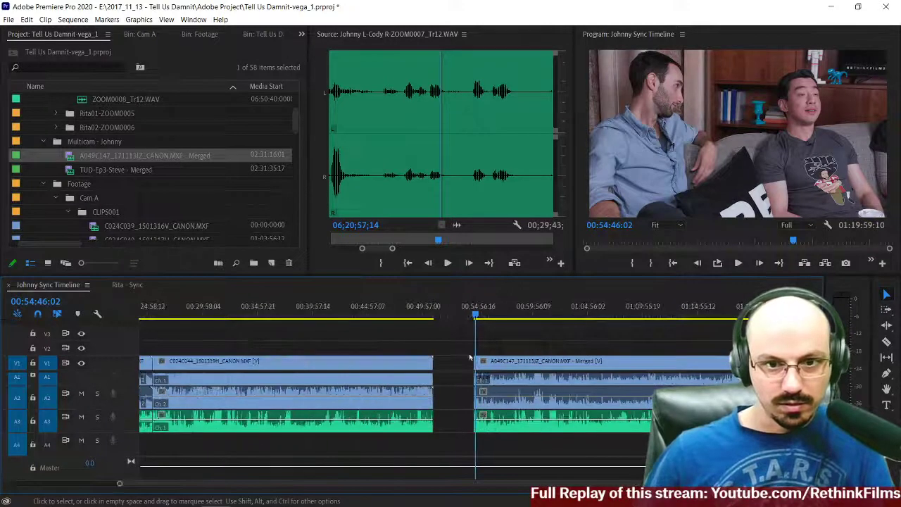
{"action": "left_click_drag", "start_coordinate": [74, 159], "coordinate": [727, 345]}
{"action": "scroll", "coordinate": [727, 345], "scroll_direction": "down", "scroll_amount": 2}
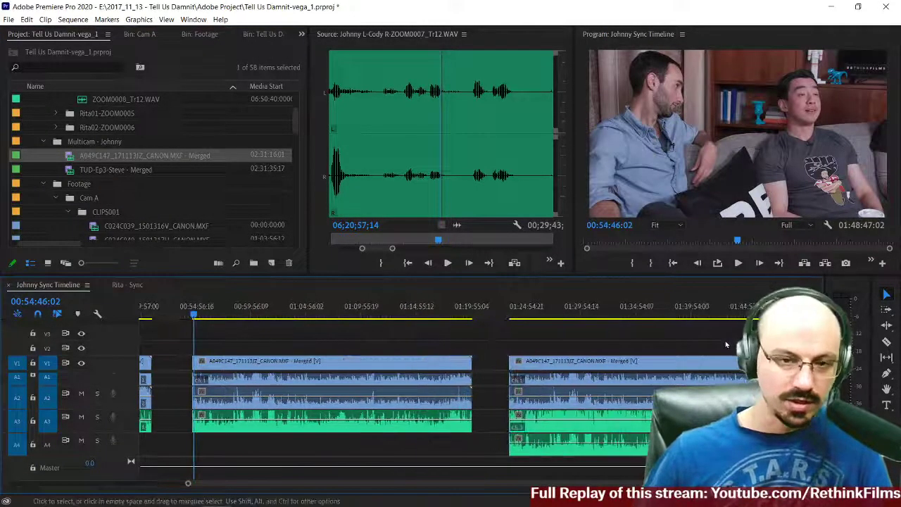
Step: Try again to save the edited merged clip into the project bin, then deselect it and review the sequence
{"action": "left_click", "coordinate": [324, 360]}
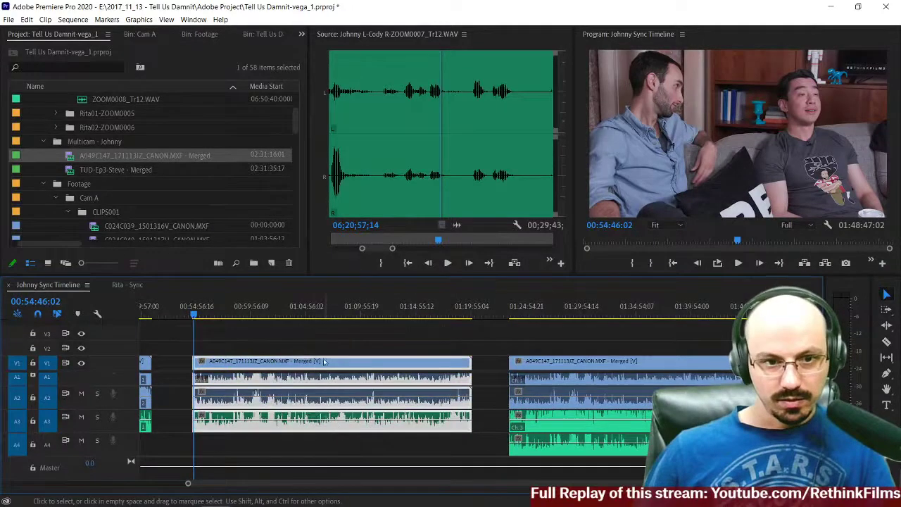
{"action": "left_click_drag", "start_coordinate": [287, 363], "coordinate": [130, 171]}
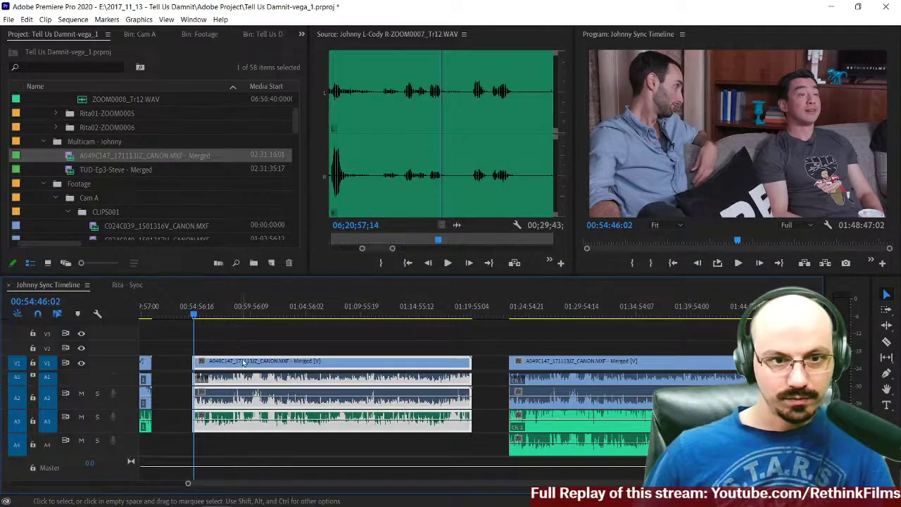
{"action": "left_click", "coordinate": [298, 340]}
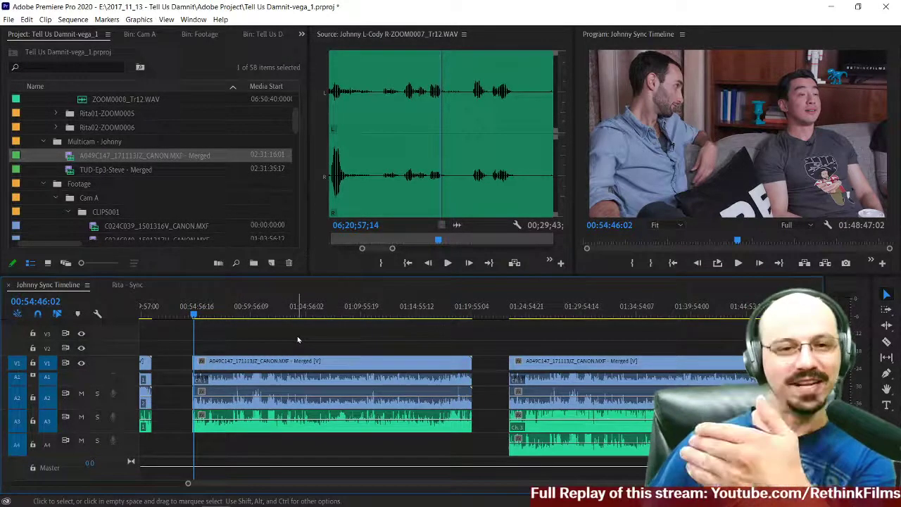
{"action": "scroll", "coordinate": [361, 346], "scroll_direction": "up", "scroll_amount": 10}
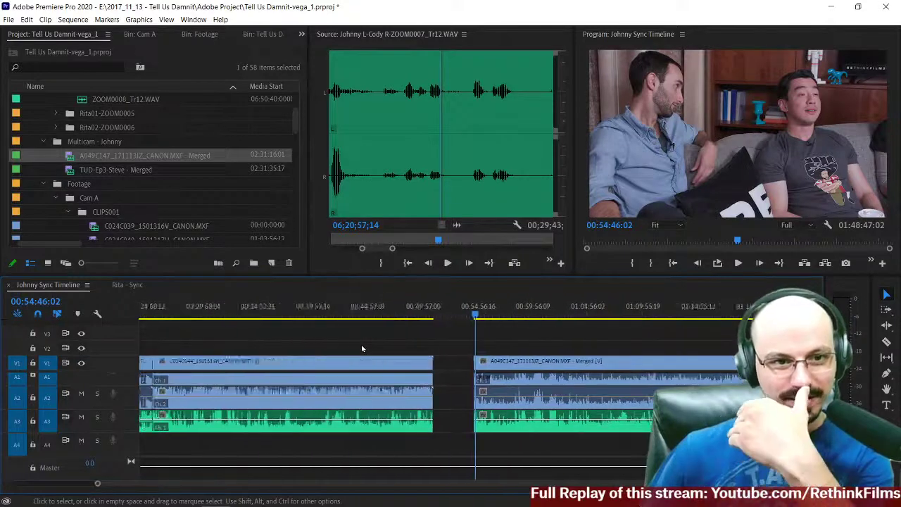
{"action": "scroll", "coordinate": [362, 348], "scroll_direction": "down", "scroll_amount": 10}
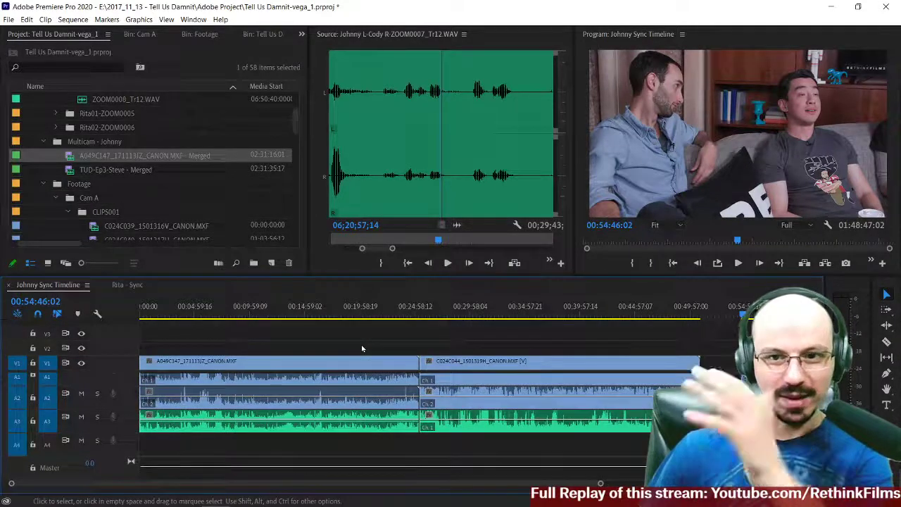
Step: Unlink the edited A049C147 merged clip on the timeline and cut its green external audio from track A3
{"action": "left_click", "coordinate": [407, 431]}
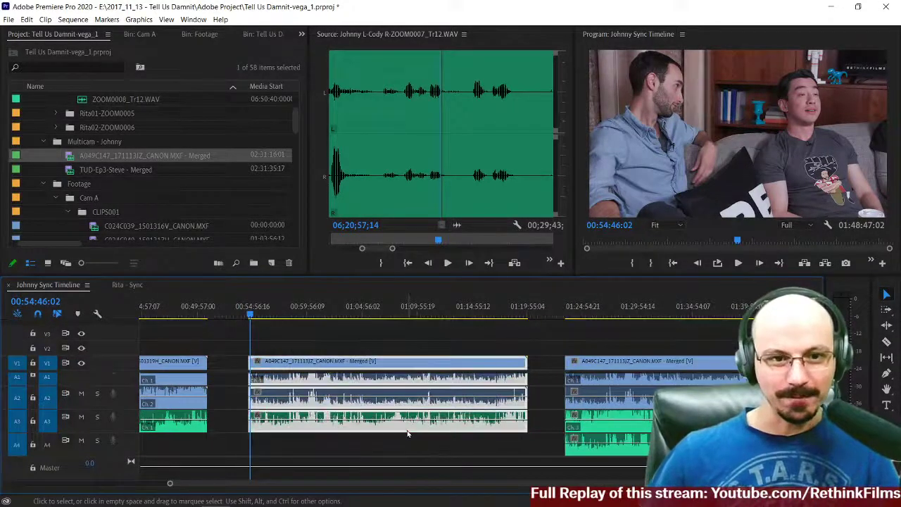
{"action": "left_click", "coordinate": [390, 445]}
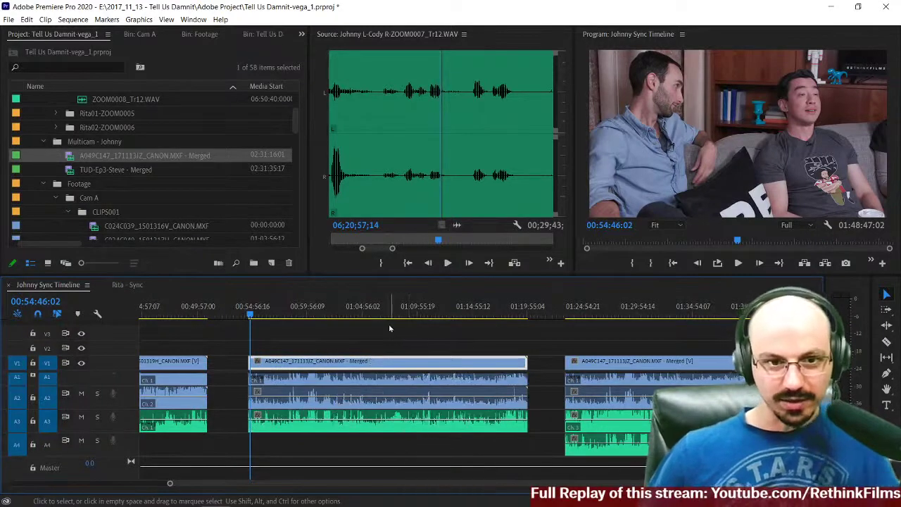
{"action": "left_click", "coordinate": [391, 433]}
{"action": "scroll", "coordinate": [387, 447], "scroll_direction": "up", "scroll_amount": 5}
{"action": "scroll", "coordinate": [352, 445], "scroll_direction": "up", "scroll_amount": 5}
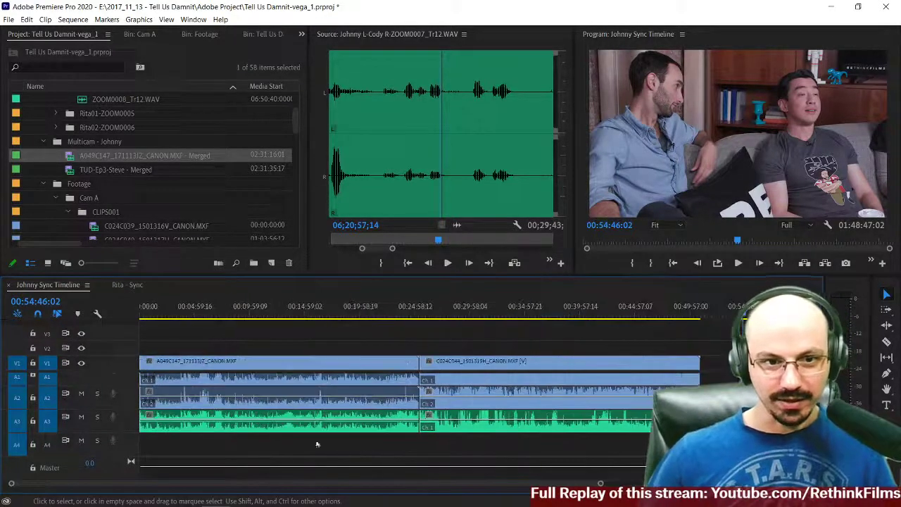
Step: Replace the A3 audio under the first, unmerged A049C147 clip with the green audio cut from the merged clip
{"action": "left_click", "coordinate": [275, 431]}
{"action": "key", "text": "Delete"}
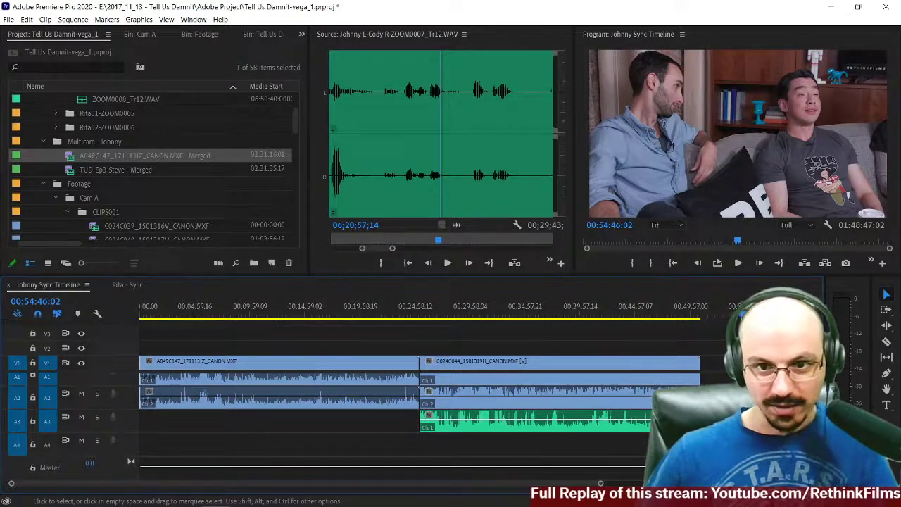
{"action": "left_click_drag", "start_coordinate": [457, 225], "coordinate": [182, 423]}
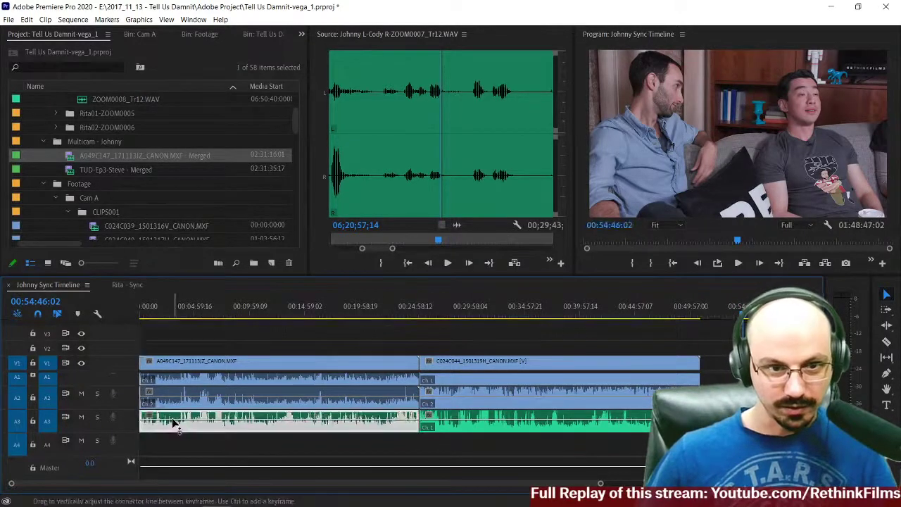
Step: Link the first A049C147 video clip with all the audio clips beneath it
{"action": "left_click", "coordinate": [248, 342]}
{"action": "left_click_drag", "start_coordinate": [182, 338], "coordinate": [256, 450]}
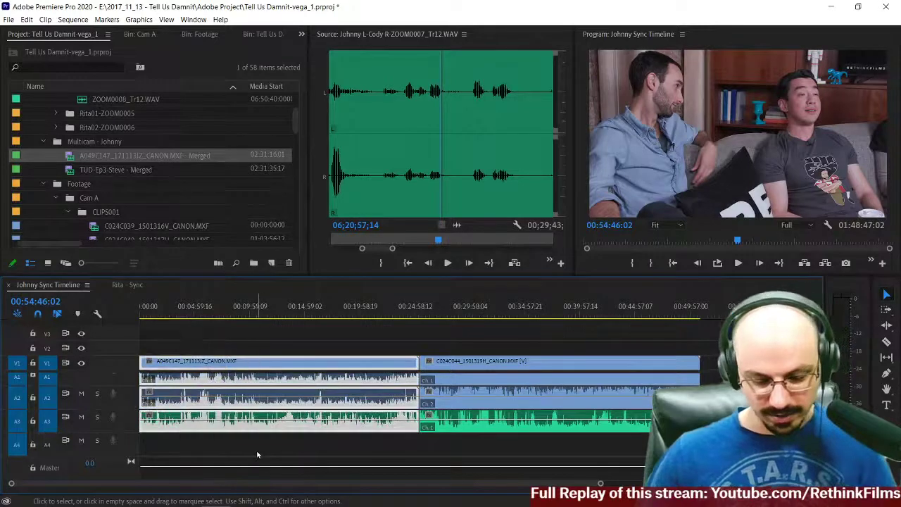
{"action": "left_click_drag", "start_coordinate": [260, 356], "coordinate": [261, 366]}
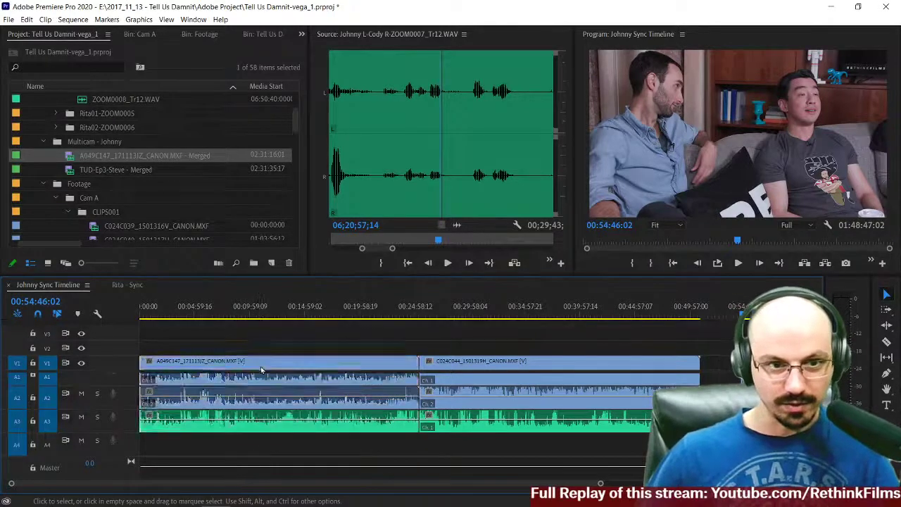
Step: Compare the relinked A049C147 timeline clip with the merged clip in the Multicam - Johnny bin and the merged copies on the timeline
{"action": "left_click", "coordinate": [67, 144]}
{"action": "scroll", "coordinate": [231, 366], "scroll_direction": "down", "scroll_amount": 1}
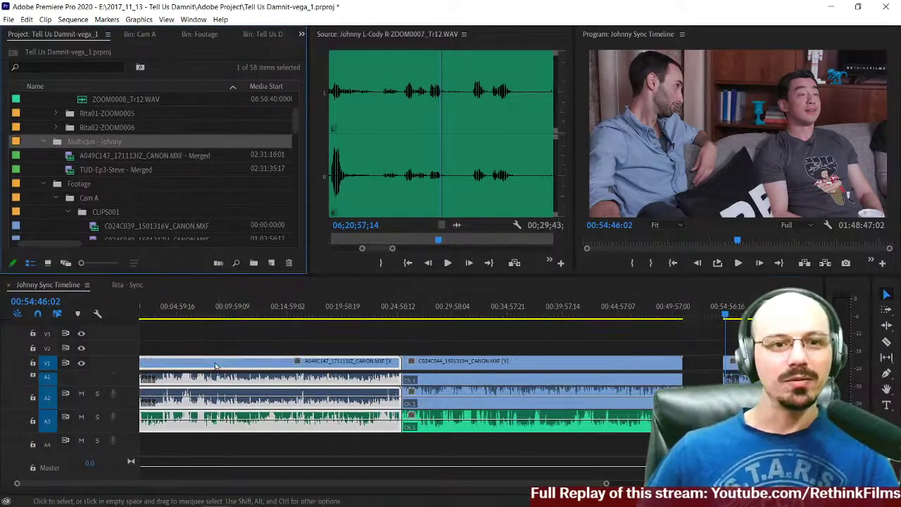
{"action": "scroll", "coordinate": [212, 331], "scroll_direction": "up", "scroll_amount": 1}
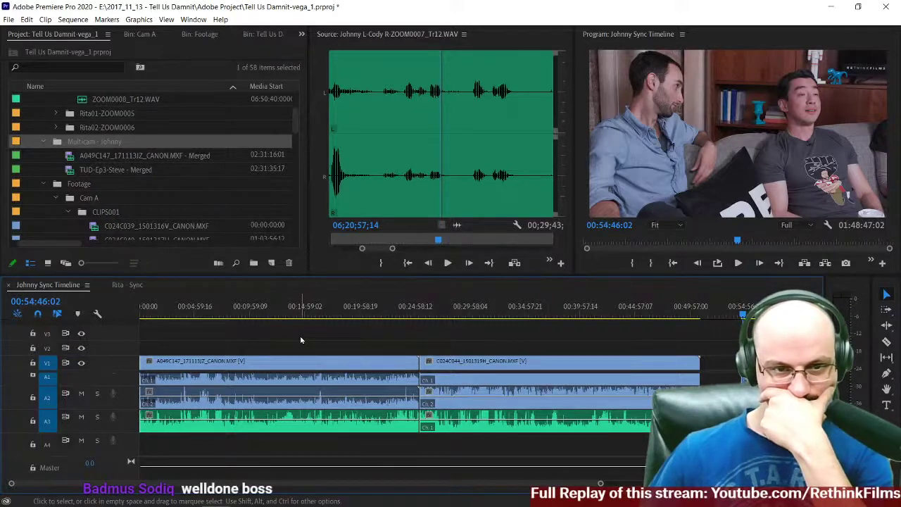
{"action": "left_click_drag", "start_coordinate": [247, 443], "coordinate": [330, 331]}
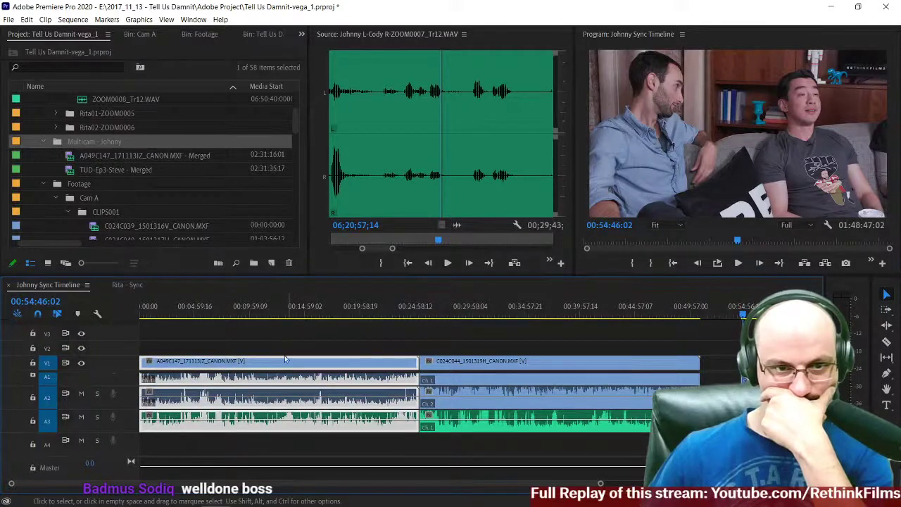
{"action": "left_click", "coordinate": [282, 350]}
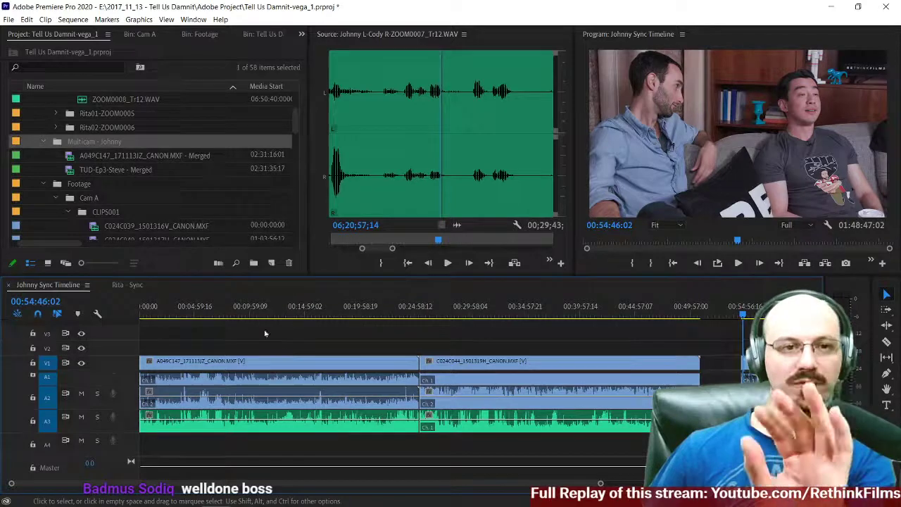
{"action": "left_click", "coordinate": [61, 143]}
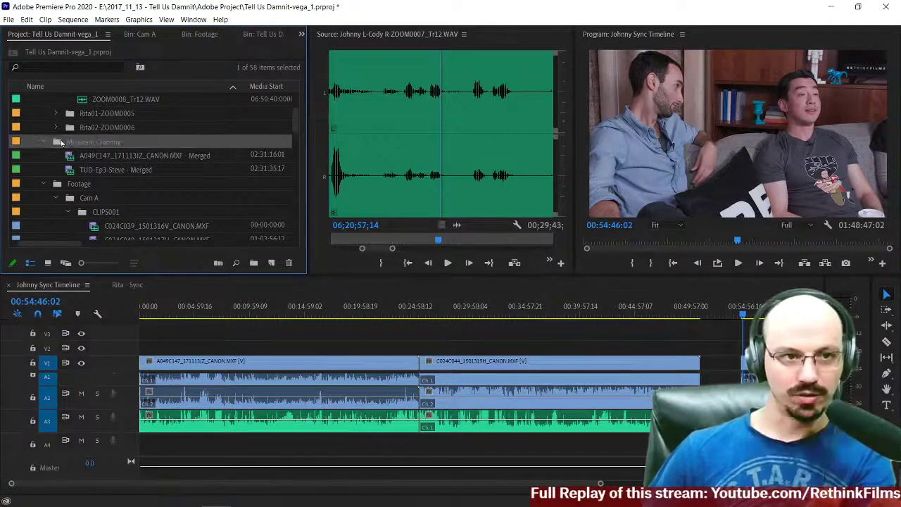
{"action": "left_click", "coordinate": [56, 145]}
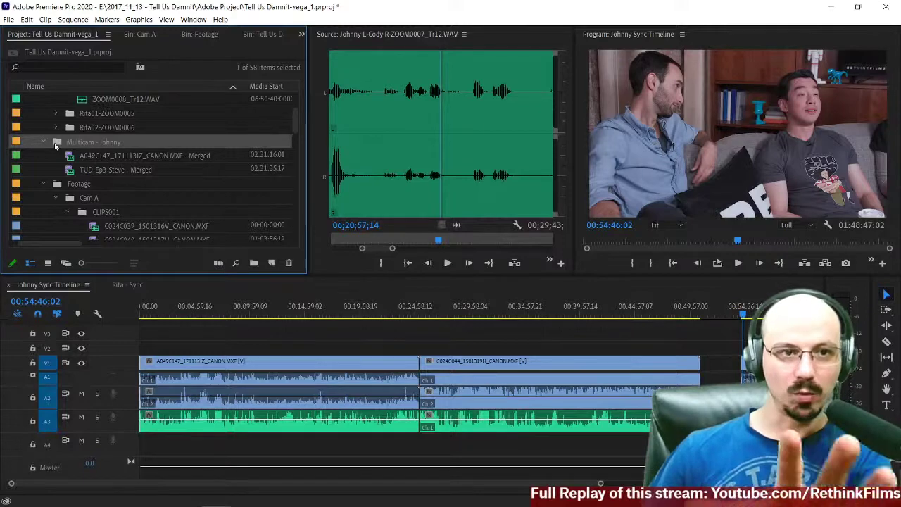
{"action": "left_click", "coordinate": [117, 156]}
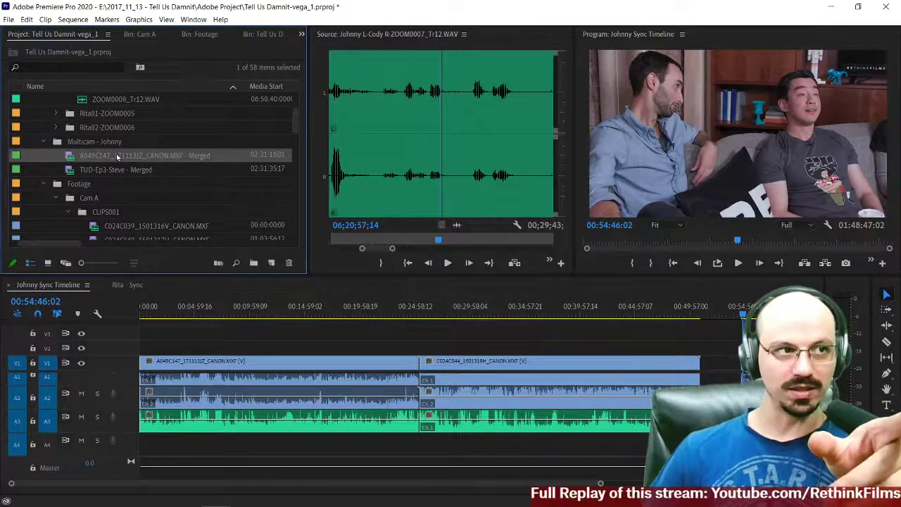
{"action": "left_click", "coordinate": [279, 339]}
{"action": "scroll", "coordinate": [280, 339], "scroll_direction": "down", "scroll_amount": 3}
{"action": "scroll", "coordinate": [280, 344], "scroll_direction": "down", "scroll_amount": 5}
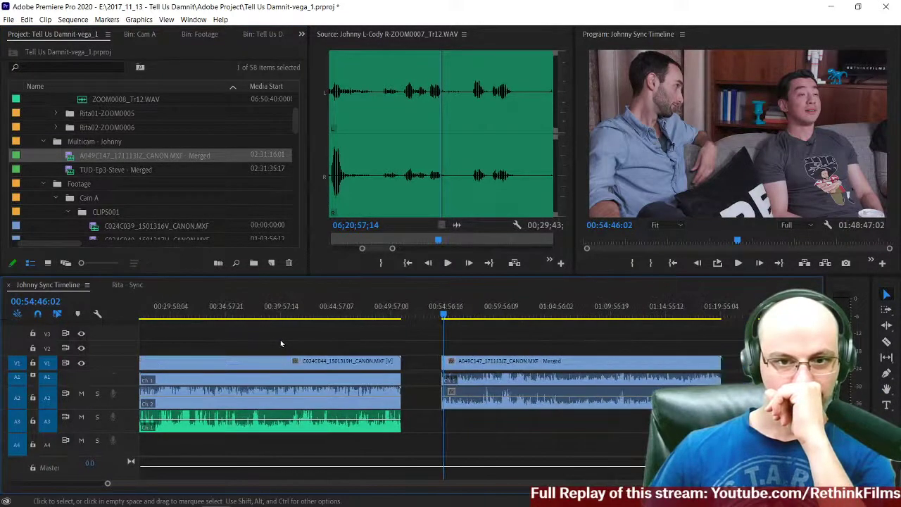
{"action": "left_click", "coordinate": [67, 157]}
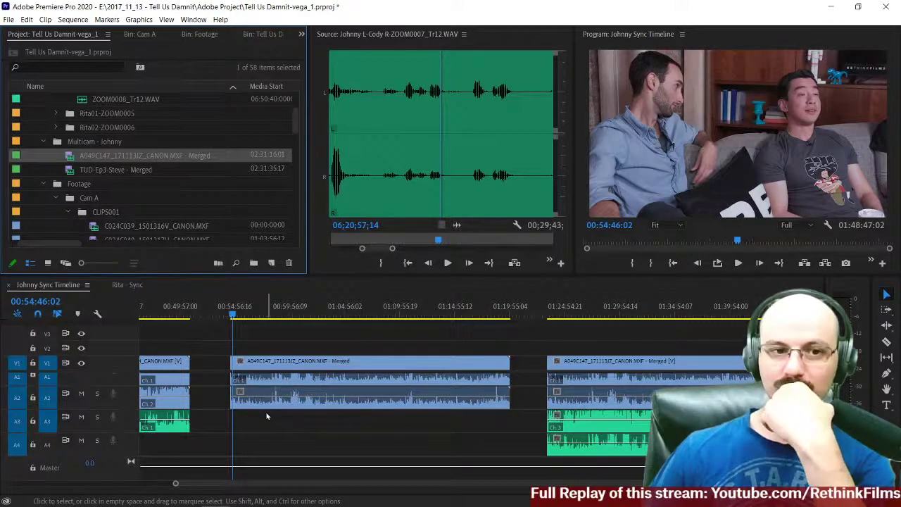
{"action": "scroll", "coordinate": [278, 427], "scroll_direction": "up", "scroll_amount": 8}
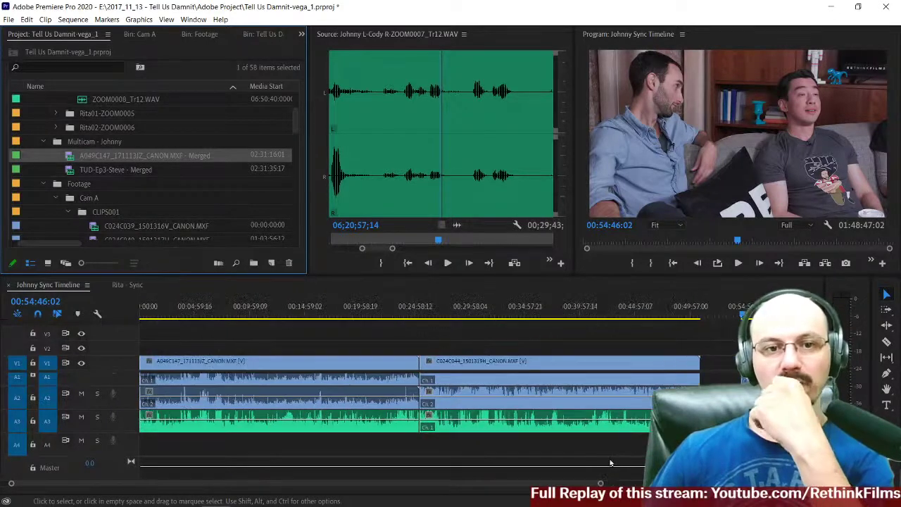
Step: Unlink the first A049C147 clip and try to move its A3 audio alone into the project bins
{"action": "left_click", "coordinate": [388, 429]}
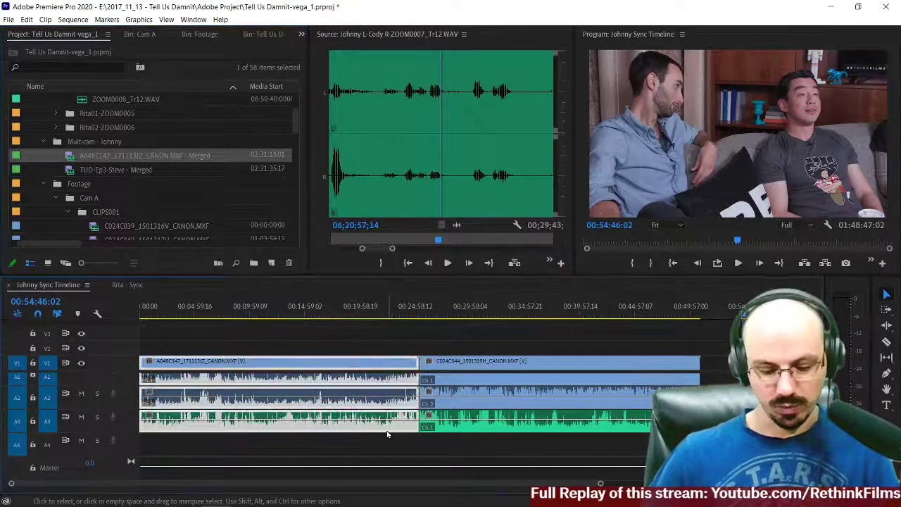
{"action": "key", "text": "ctrl+l"}
{"action": "left_click", "coordinate": [337, 419]}
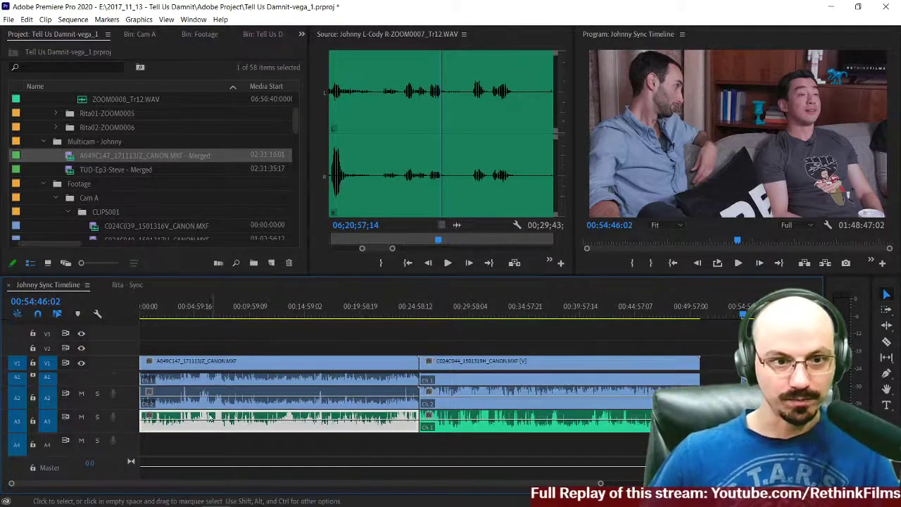
{"action": "left_click_drag", "start_coordinate": [208, 429], "coordinate": [74, 198]}
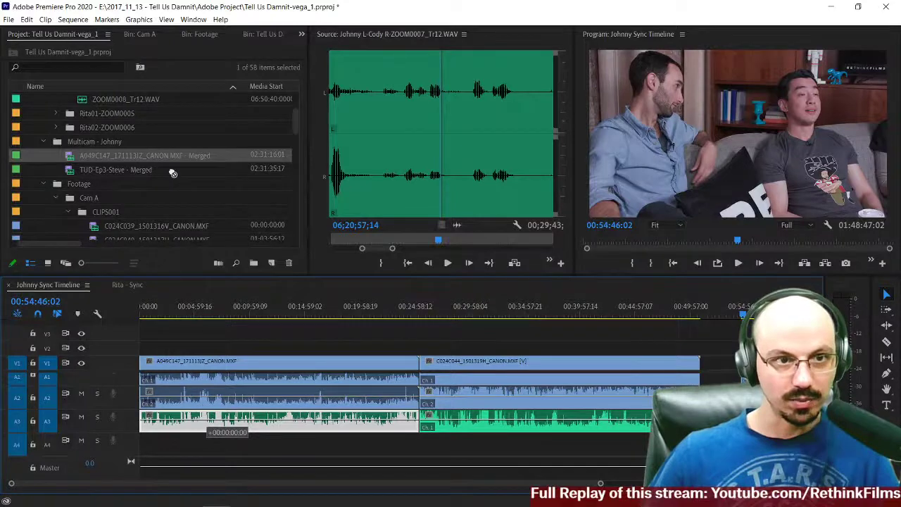
{"action": "right_click", "coordinate": [260, 430]}
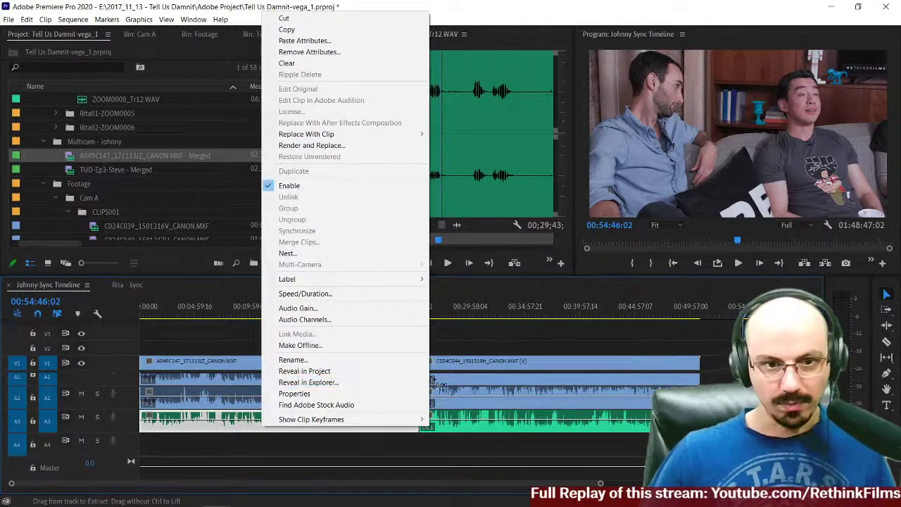
{"action": "left_click", "coordinate": [282, 441]}
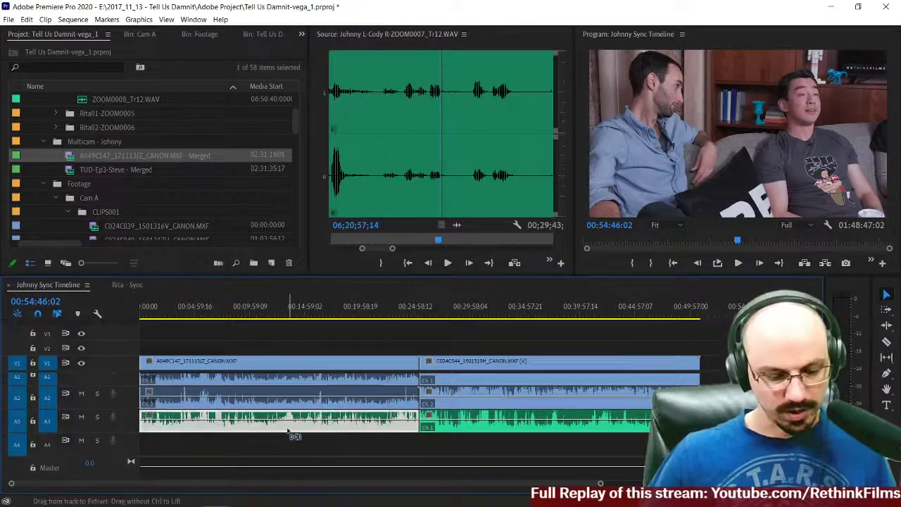
Step: Paste a copy of the A3 audio onto track A1 after the last merged clip and try to add it to the Multicam - Johnny bin
{"action": "scroll", "coordinate": [413, 400], "scroll_direction": "down", "scroll_amount": 8}
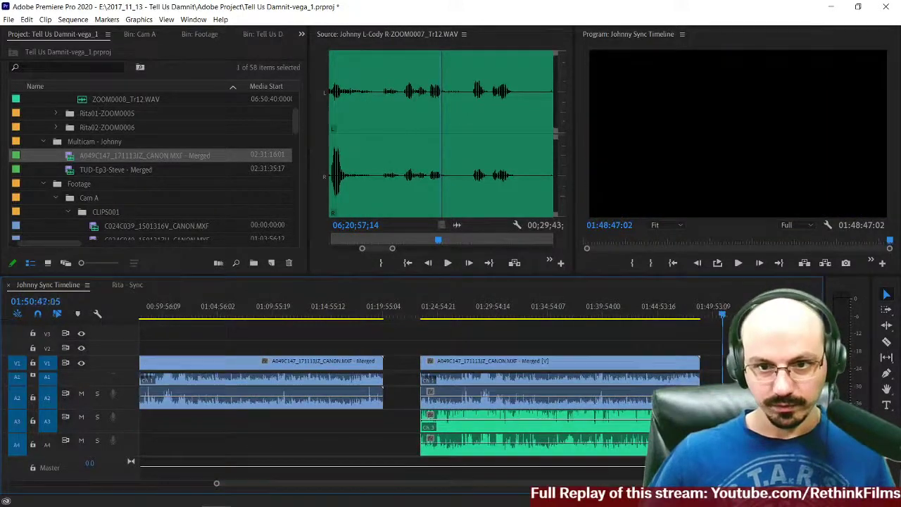
{"action": "scroll", "coordinate": [539, 408], "scroll_direction": "down", "scroll_amount": 3}
{"action": "left_click", "coordinate": [610, 386]}
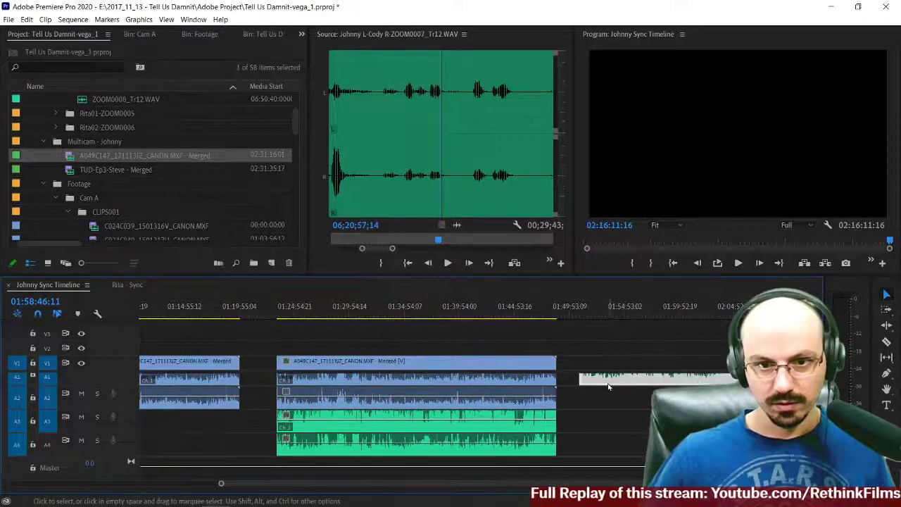
{"action": "left_click_drag", "start_coordinate": [625, 383], "coordinate": [125, 158]}
{"action": "left_click_drag", "start_coordinate": [76, 142], "coordinate": [77, 144]}
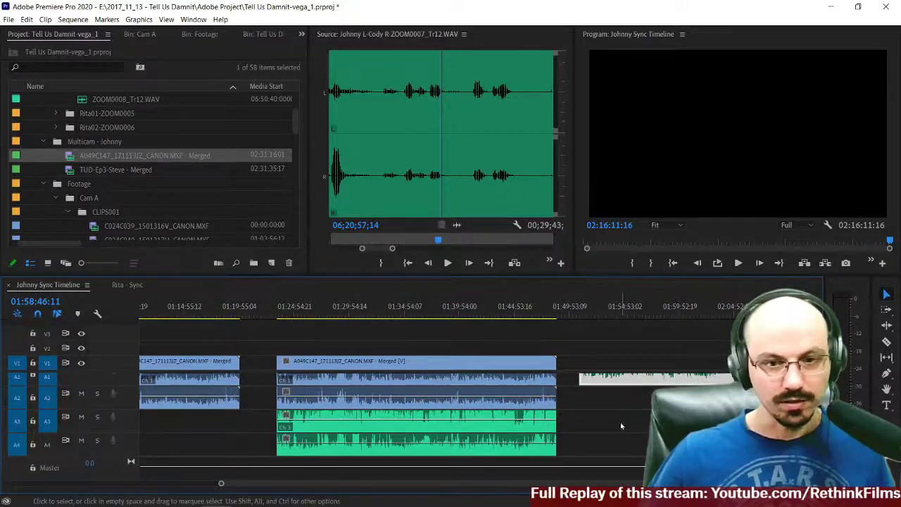
Step: Delete the pasted audio copy after the last merged clip and return to the first clips of the sequence
{"action": "left_click_drag", "start_coordinate": [663, 424], "coordinate": [641, 356]}
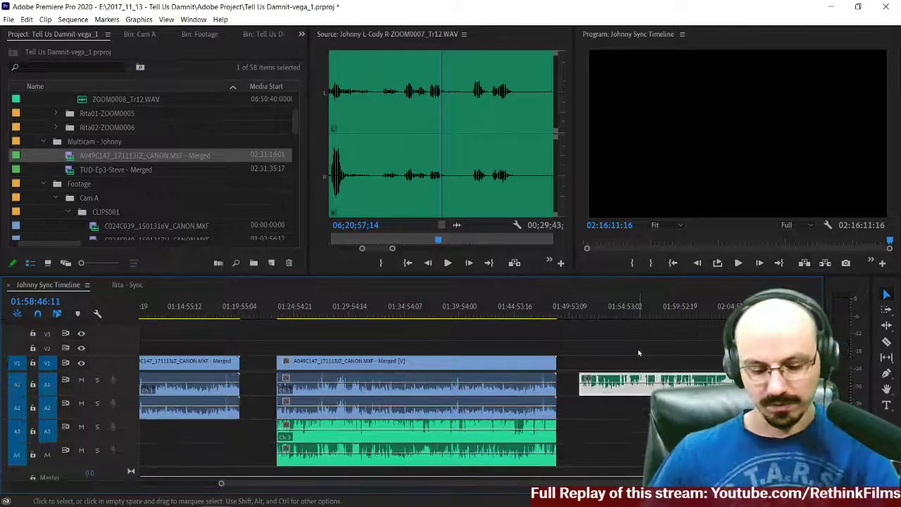
{"action": "key", "text": "Delete"}
{"action": "scroll", "coordinate": [624, 445], "scroll_direction": "up", "scroll_amount": 8}
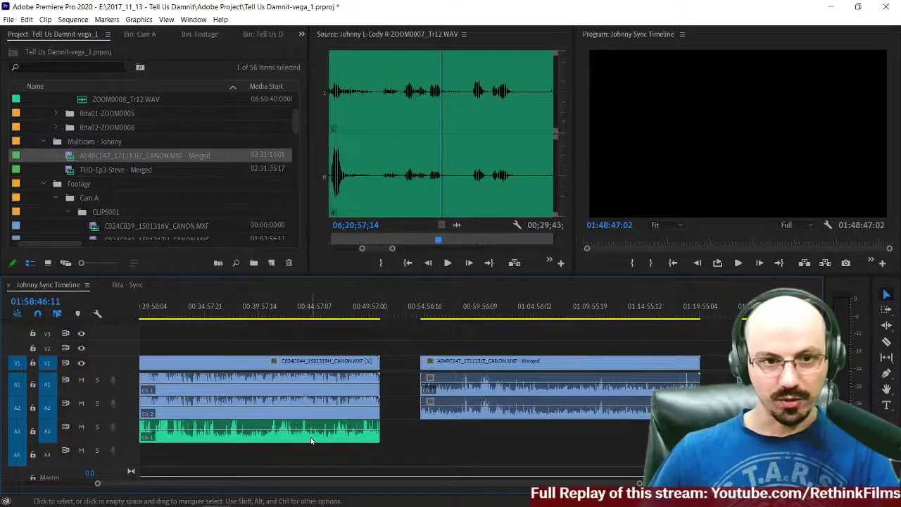
{"action": "scroll", "coordinate": [312, 440], "scroll_direction": "up", "scroll_amount": 6}
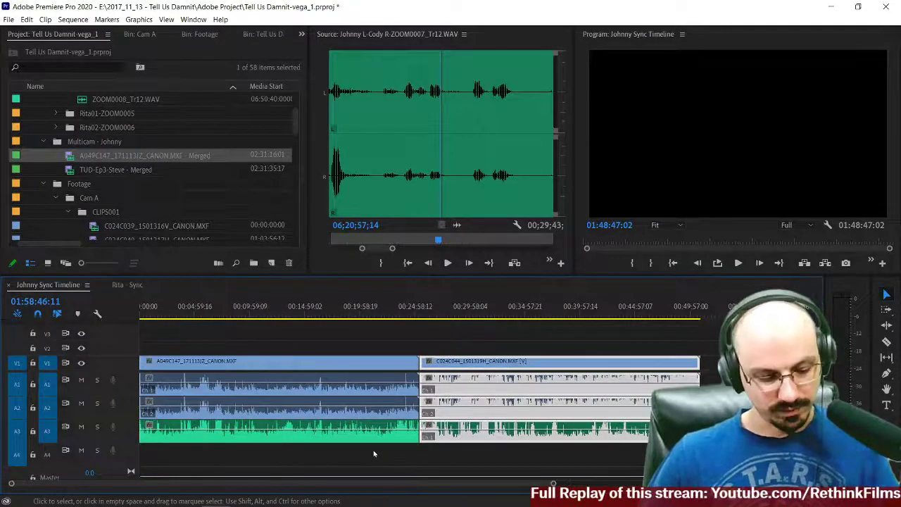
{"action": "scroll", "coordinate": [374, 453], "scroll_direction": "down", "scroll_amount": 12}
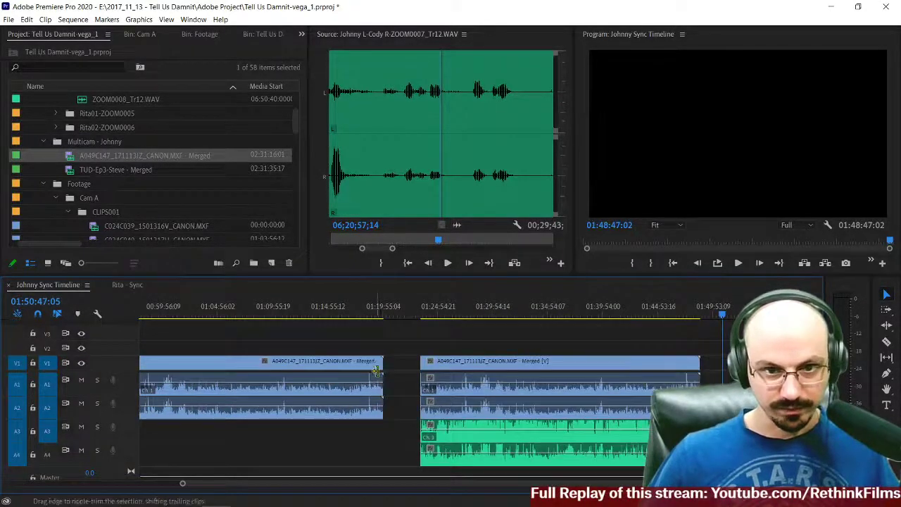
{"action": "scroll", "coordinate": [377, 372], "scroll_direction": "up", "scroll_amount": 12}
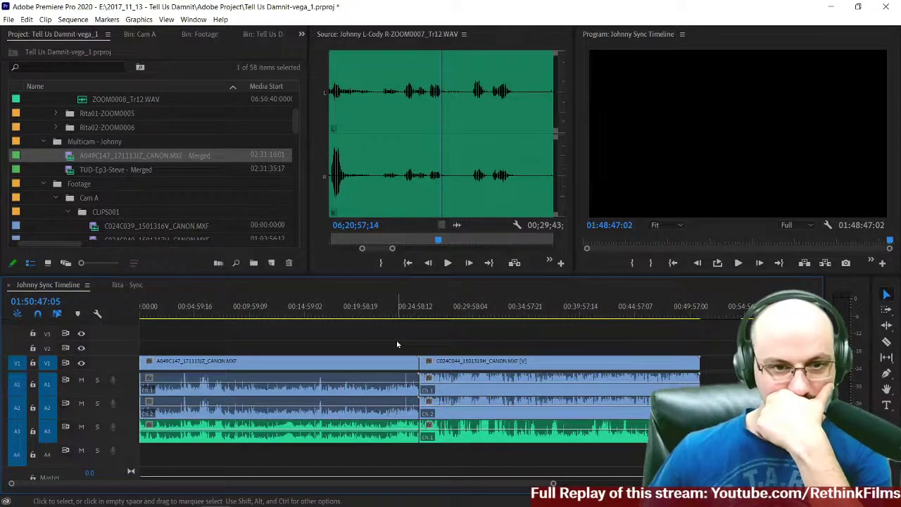
Step: Load the first A049C147 clip's A3 audio into the Source monitor and inspect its audio channel mapping
{"action": "left_click", "coordinate": [307, 431]}
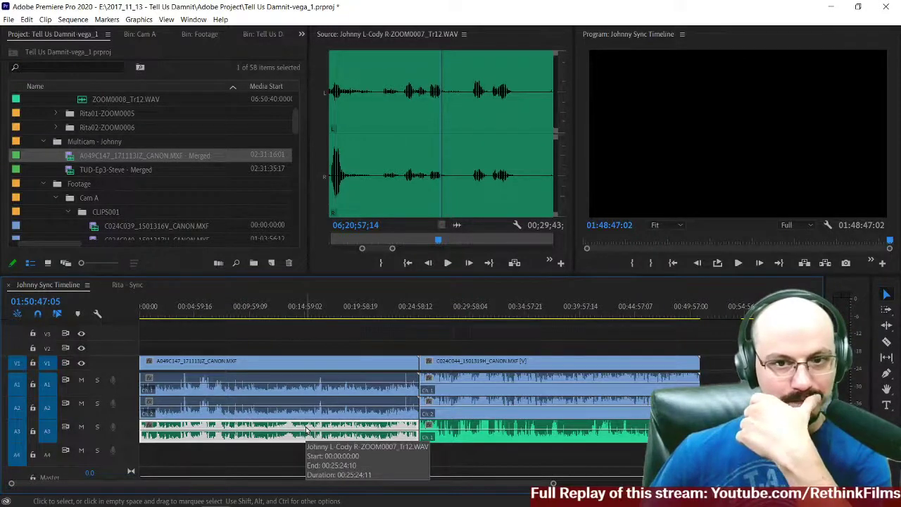
{"action": "left_click", "coordinate": [233, 345]}
{"action": "left_click_drag", "start_coordinate": [232, 345], "coordinate": [287, 444]}
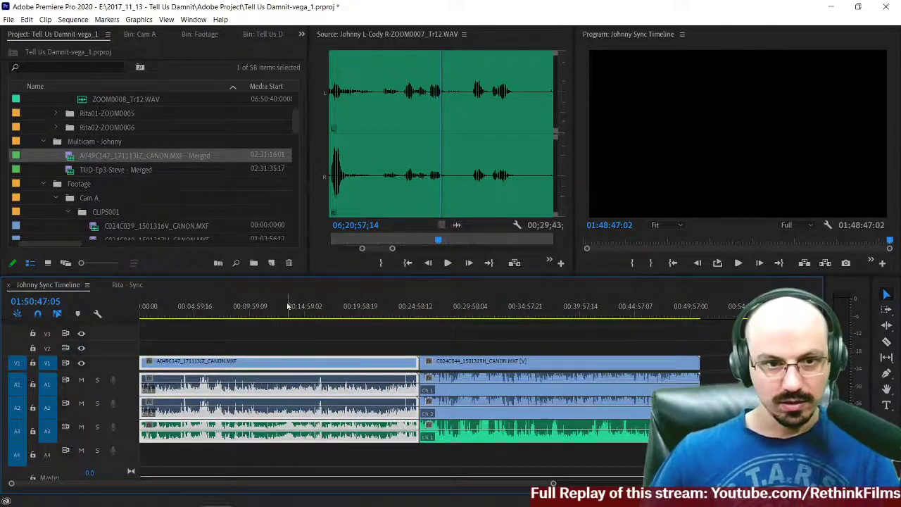
{"action": "double_click", "coordinate": [274, 437]}
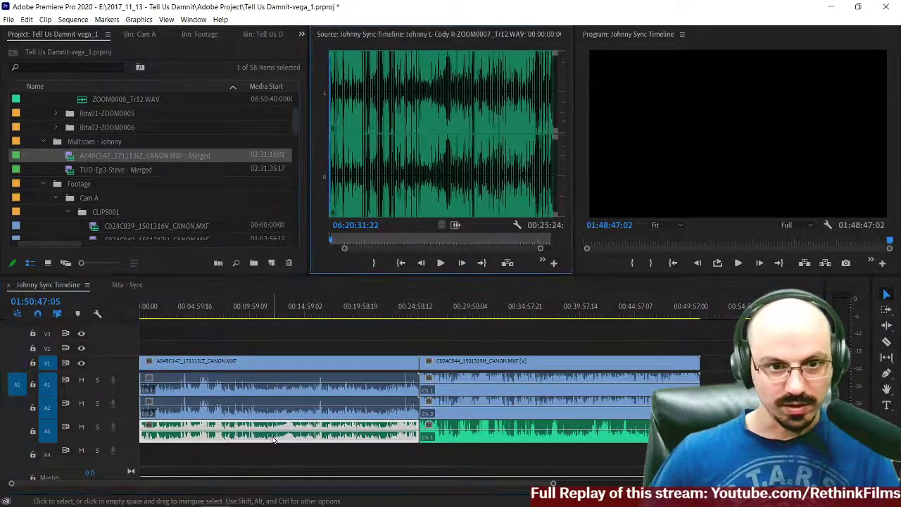
{"action": "right_click", "coordinate": [275, 438]}
{"action": "left_click", "coordinate": [315, 328]}
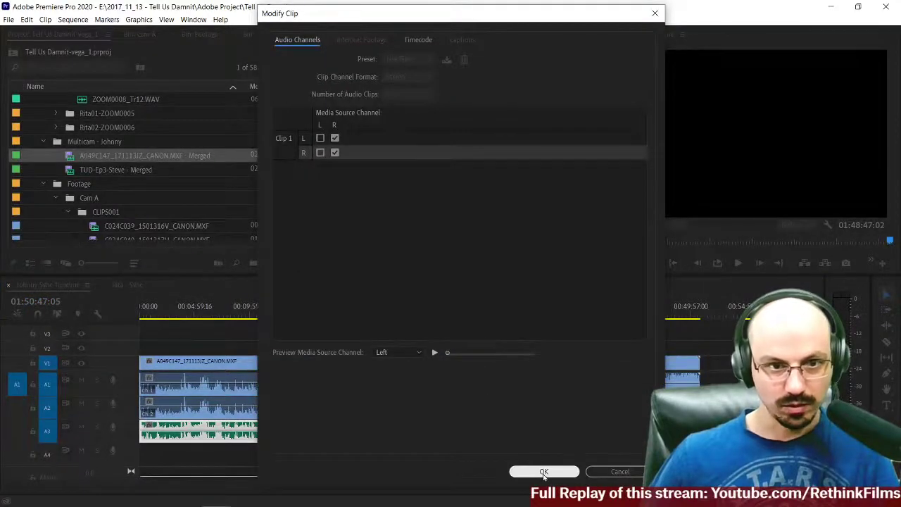
{"action": "left_click", "coordinate": [543, 471]}
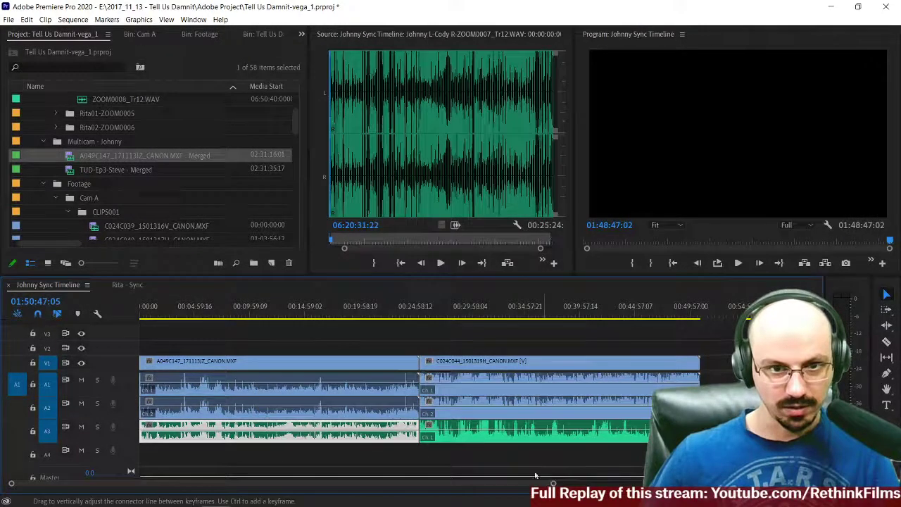
Step: Play the opening seconds of the Johnny Sync Timeline from its start to check the first clip
{"action": "key", "text": "Home"}
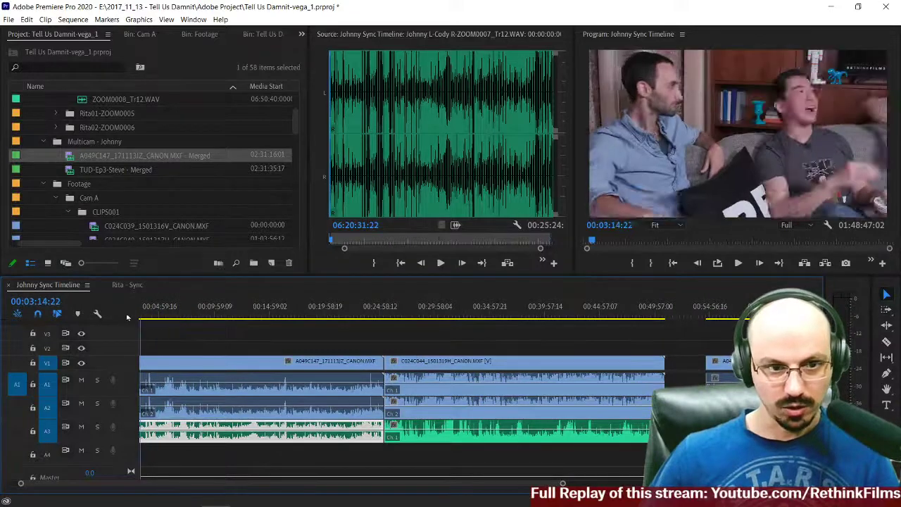
{"action": "key", "text": "="}
{"action": "key", "text": "space"}
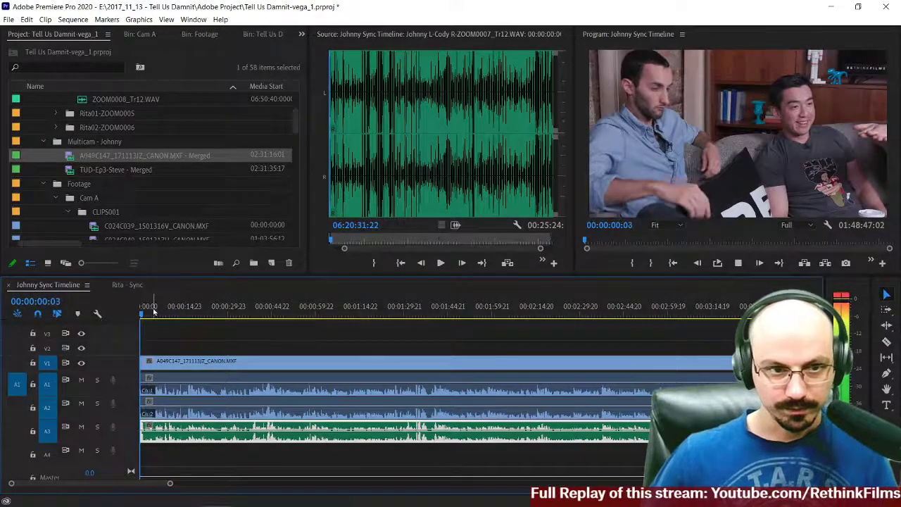
{"action": "key", "text": "="}
{"action": "key", "text": "space"}
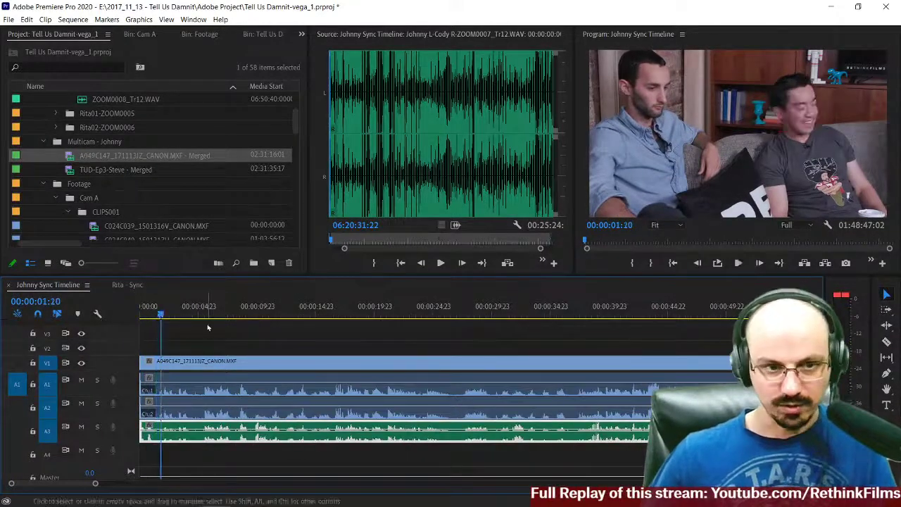
Step: Examine the clip commands available for the first clip's A3 audio
{"action": "left_click_drag", "start_coordinate": [226, 341], "coordinate": [277, 466]}
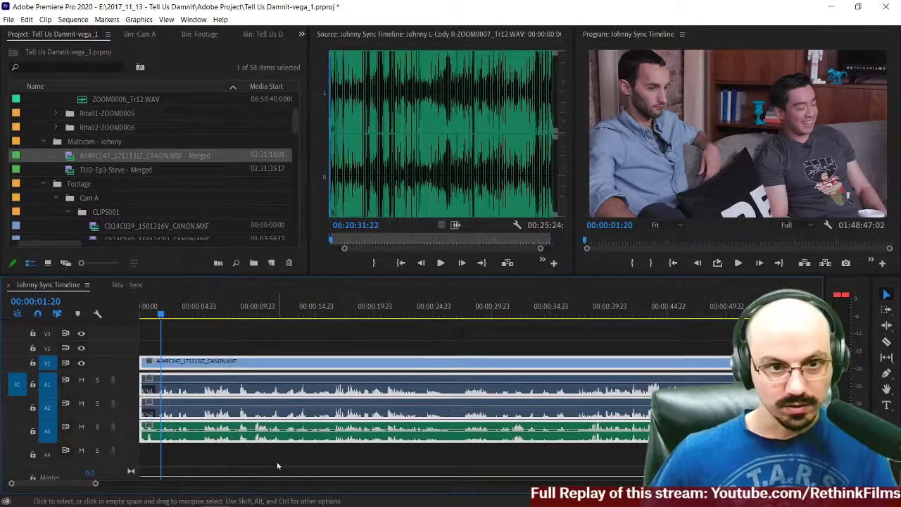
{"action": "left_click", "coordinate": [276, 461]}
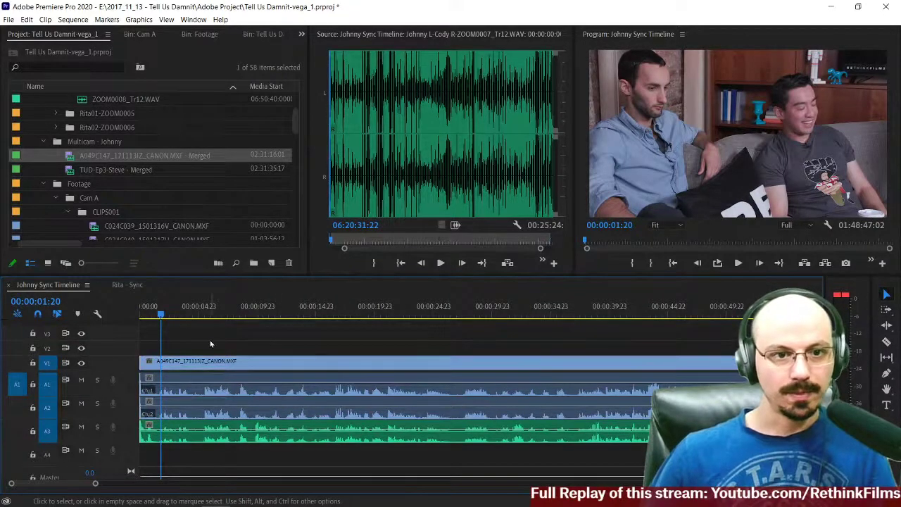
{"action": "left_click", "coordinate": [214, 438]}
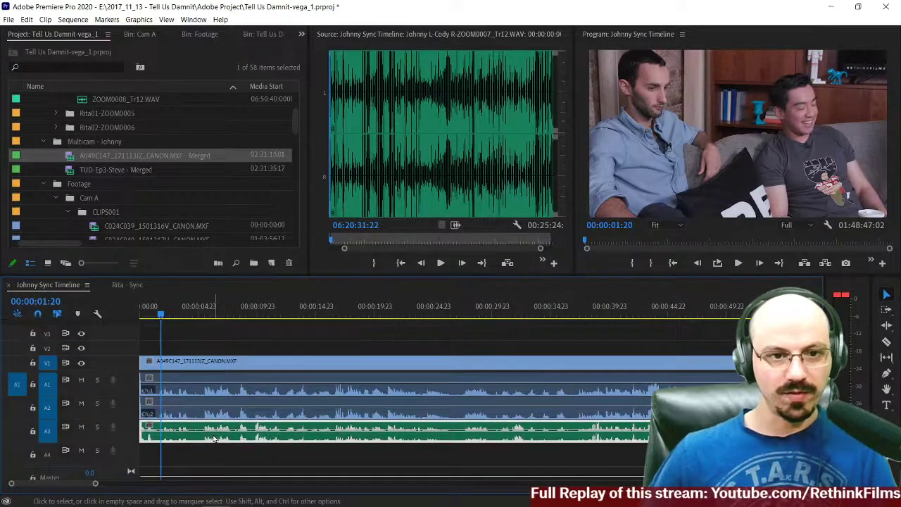
{"action": "right_click", "coordinate": [214, 437]}
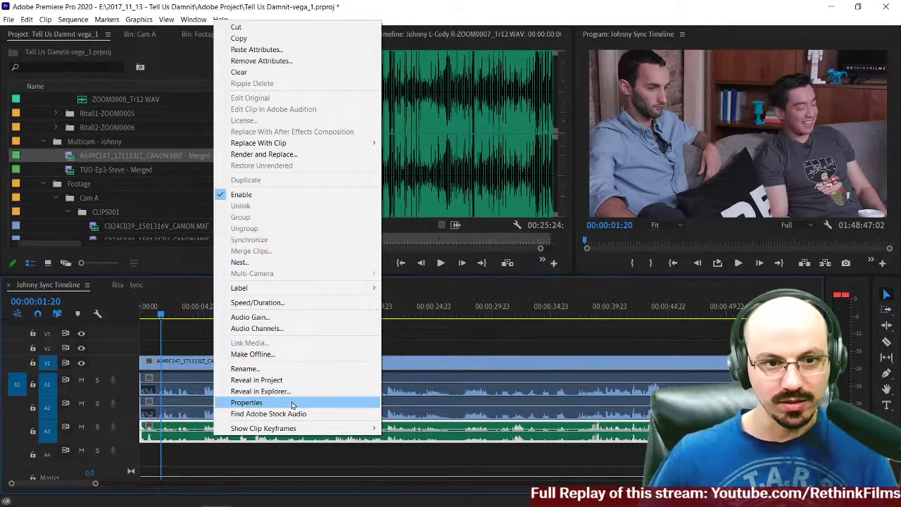
{"action": "mouse_move", "coordinate": [278, 429]}
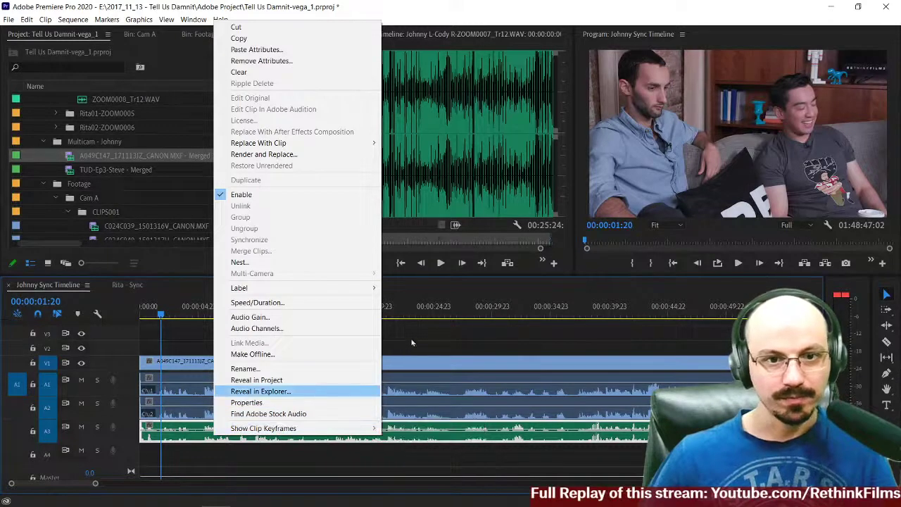
{"action": "left_click", "coordinate": [412, 343]}
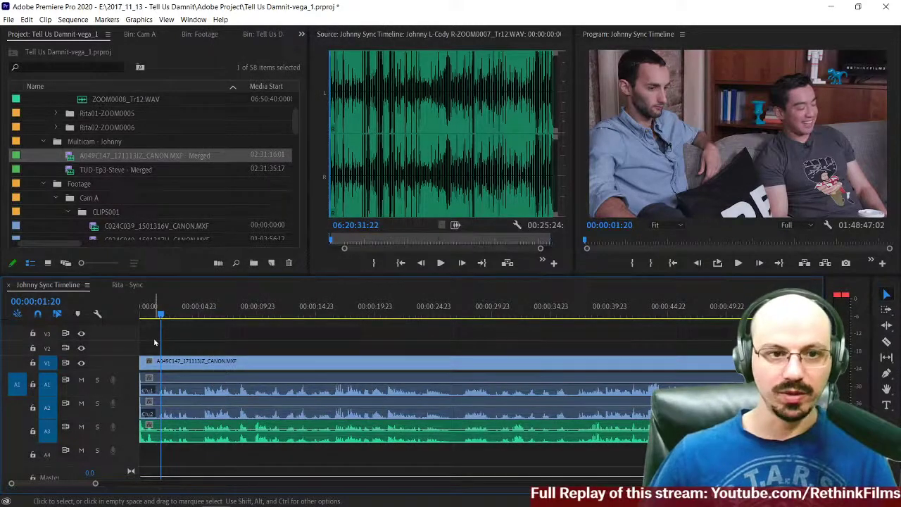
Step: Mark an In/Out range from the sequence start to the first clip's last frame at 00:25:24:10
{"action": "key", "text": "backslash"}
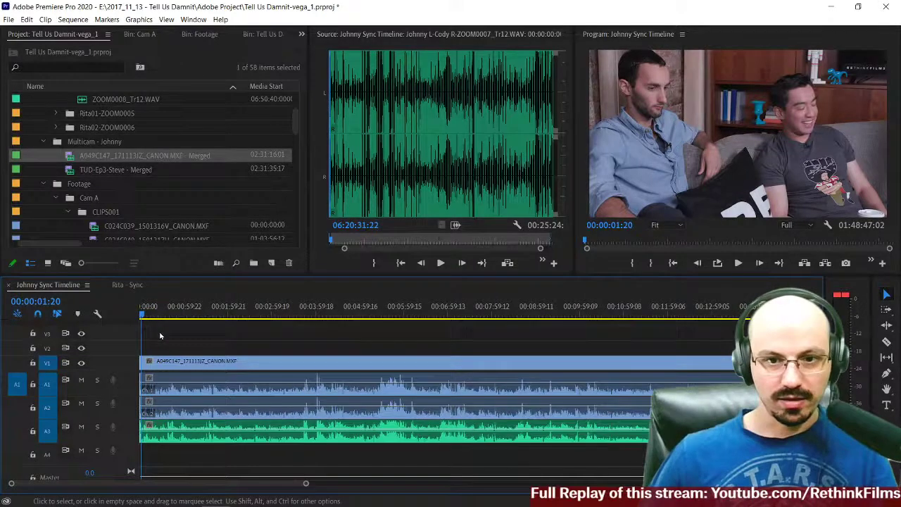
{"action": "key", "text": "minus"}
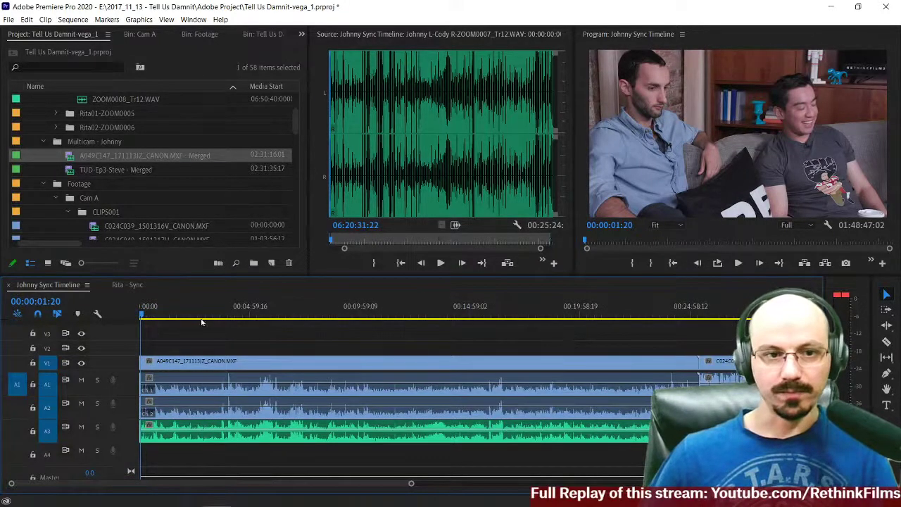
{"action": "left_click_drag", "start_coordinate": [144, 315], "coordinate": [120, 318]}
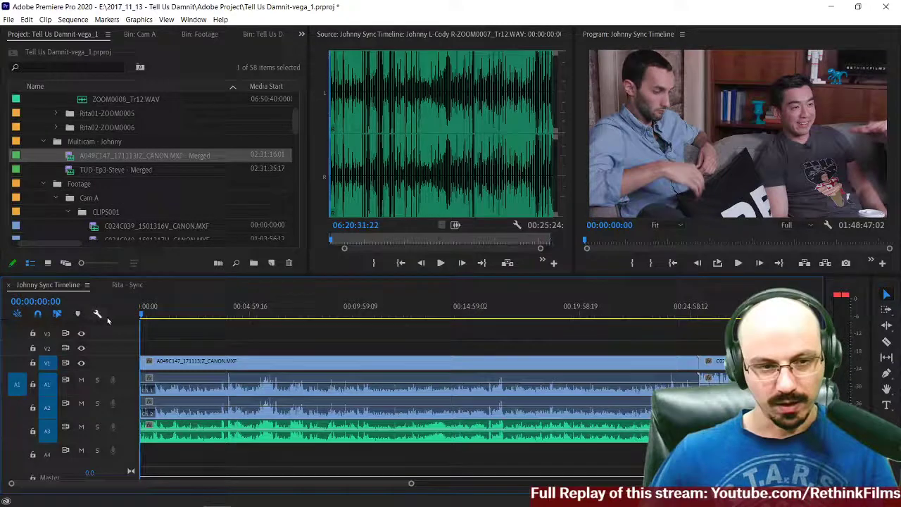
{"action": "key", "text": "ctrl+a"}
{"action": "left_click", "coordinate": [697, 314]}
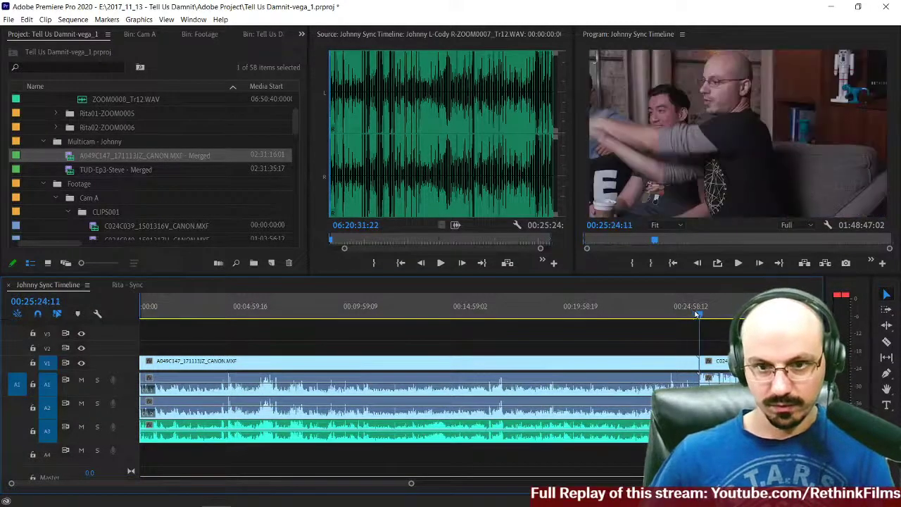
{"action": "key", "text": "Left"}
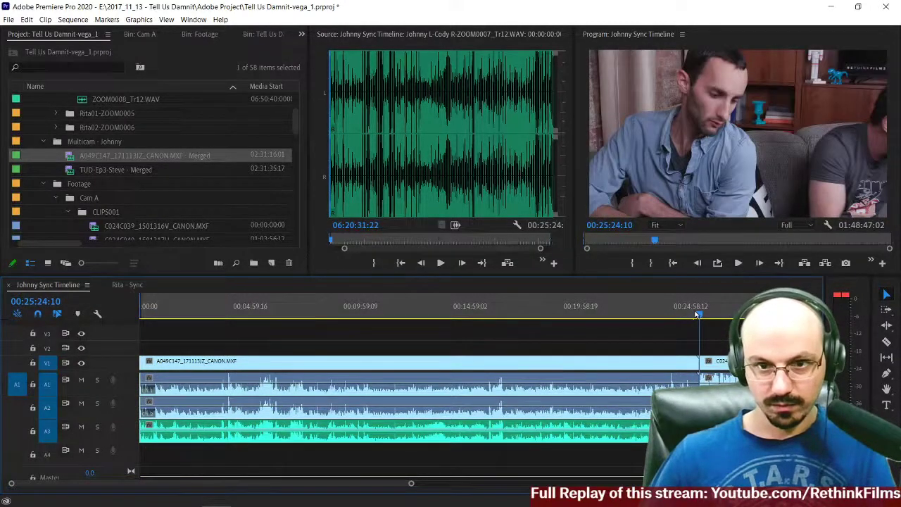
{"action": "key", "text": "o"}
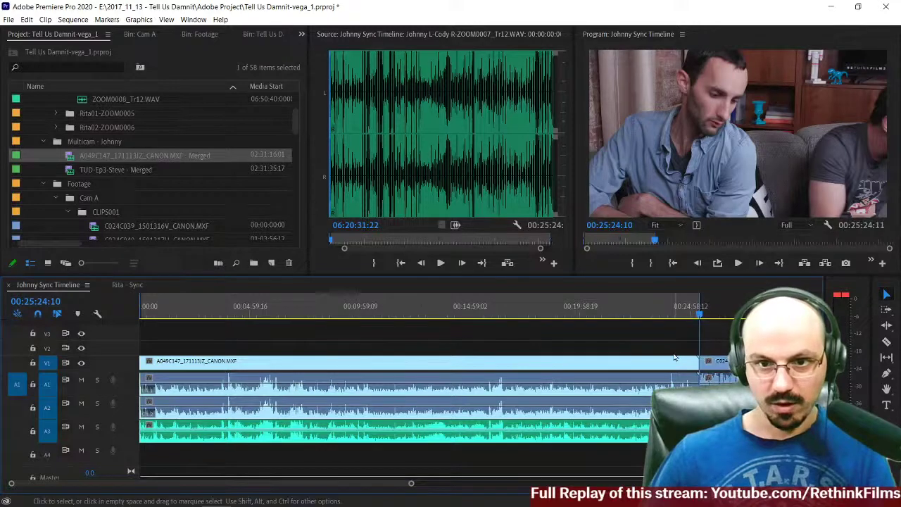
Step: Start a media export of the marked range without video and set its format to AIFF
{"action": "left_click", "coordinate": [10, 19]}
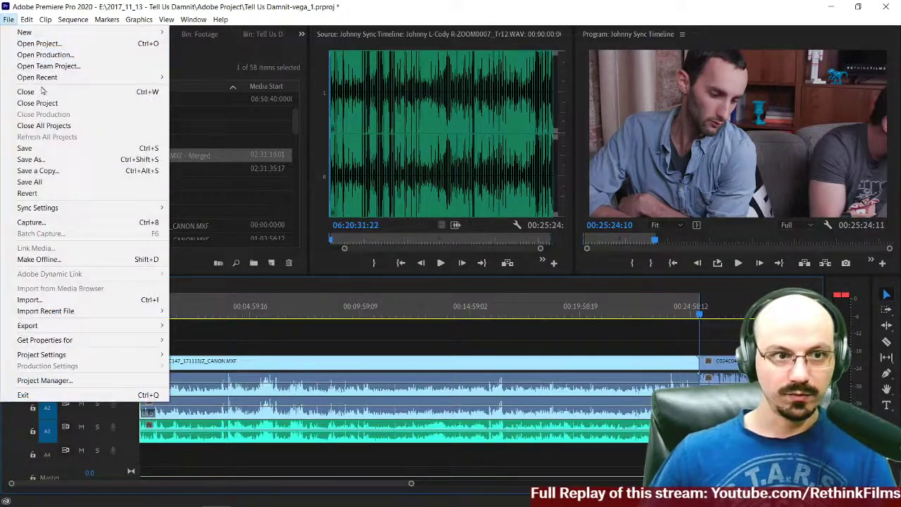
{"action": "mouse_move", "coordinate": [38, 327]}
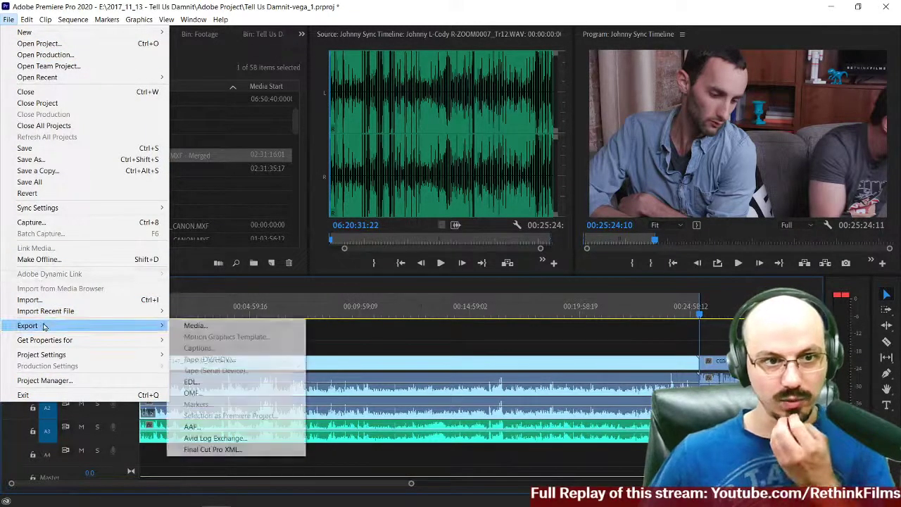
{"action": "left_click", "coordinate": [190, 326]}
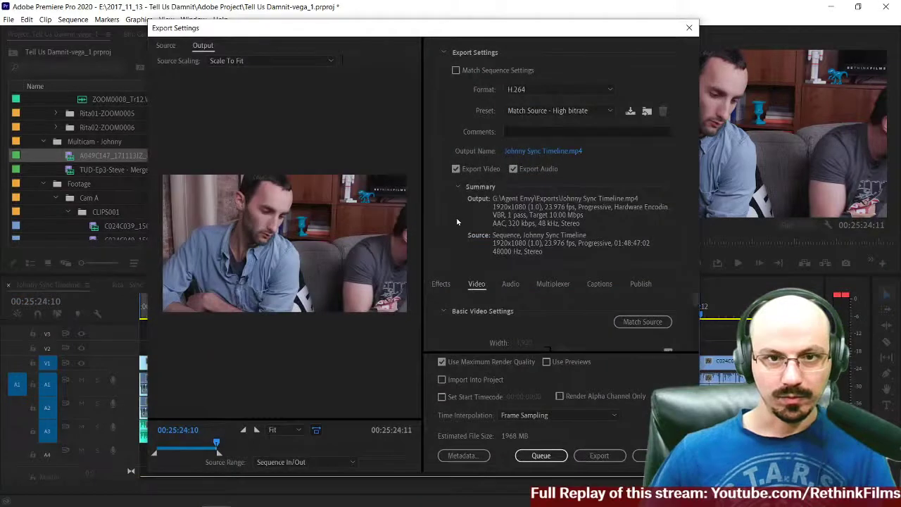
{"action": "left_click", "coordinate": [455, 169]}
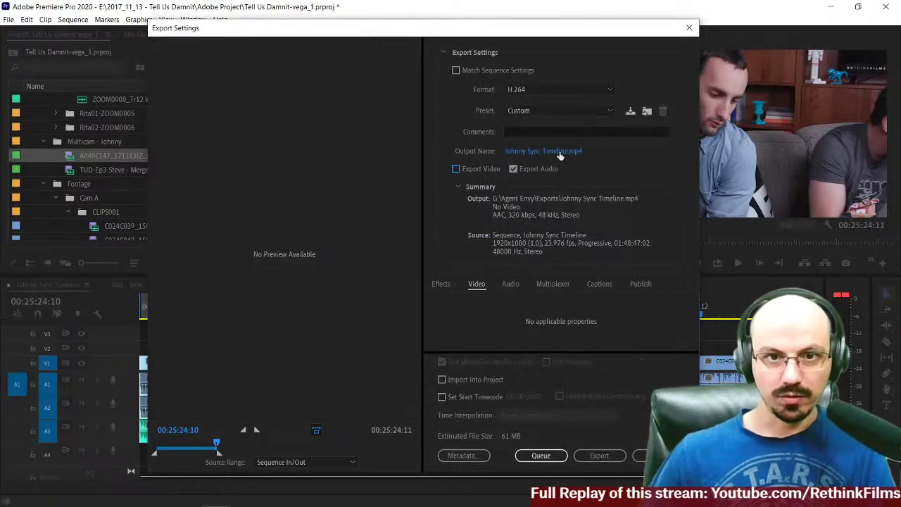
{"action": "left_click", "coordinate": [532, 88]}
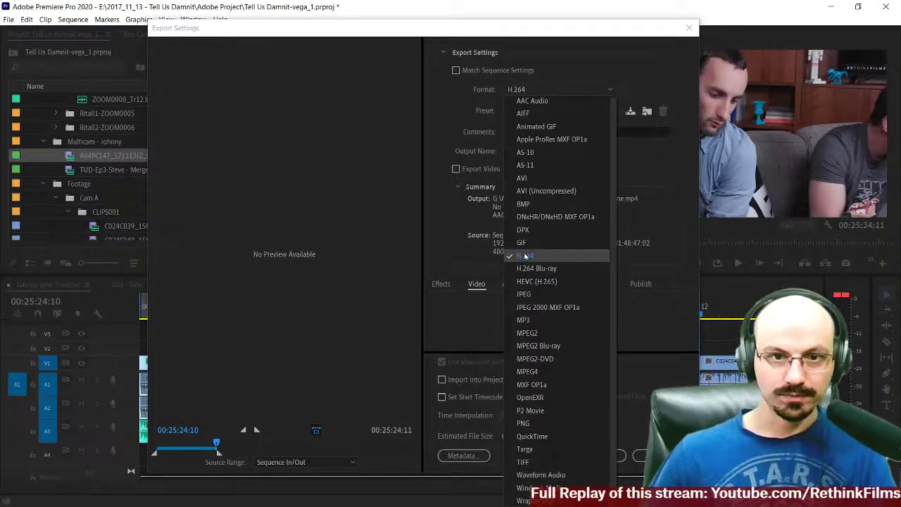
{"action": "left_click", "coordinate": [528, 114]}
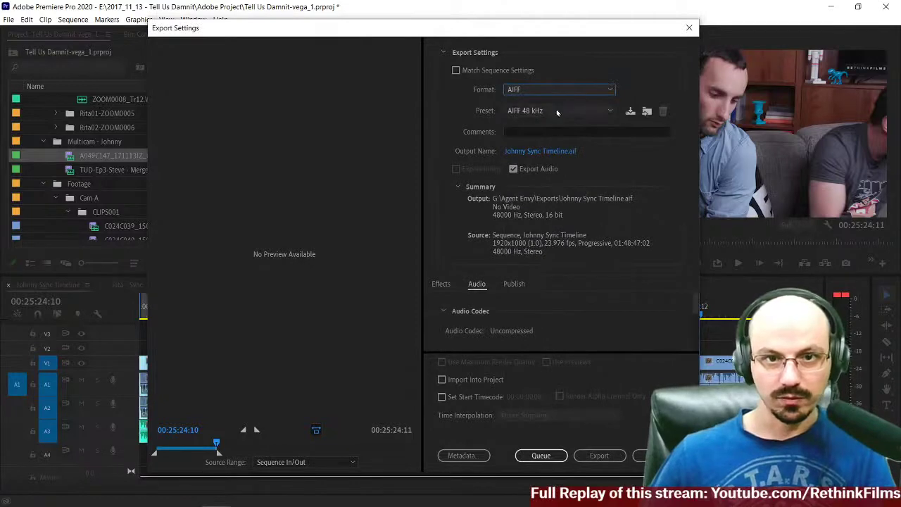
Step: Browse the export location to 2017_11_13 - Tell Us Damnit > Audio and create a folder named "Ep 3 - Stripped Audio" there
{"action": "left_click", "coordinate": [555, 152]}
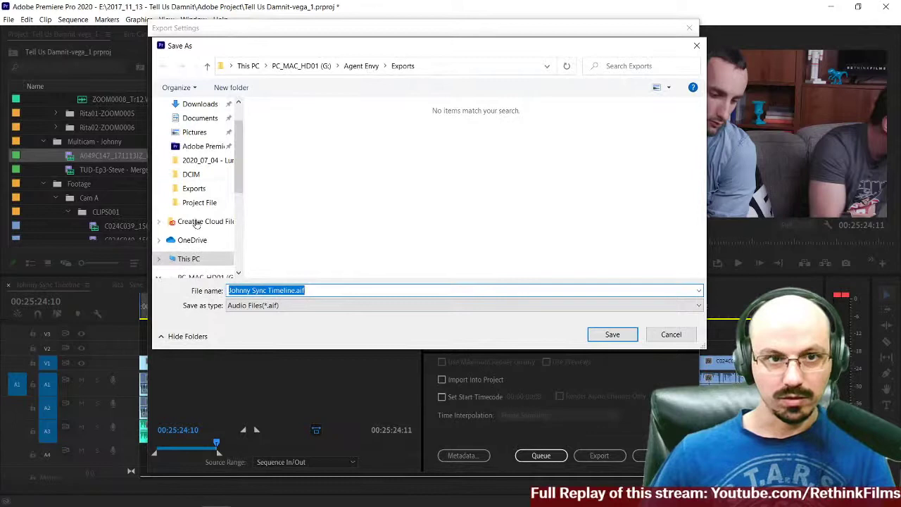
{"action": "scroll", "coordinate": [221, 221], "scroll_direction": "down", "scroll_amount": 5}
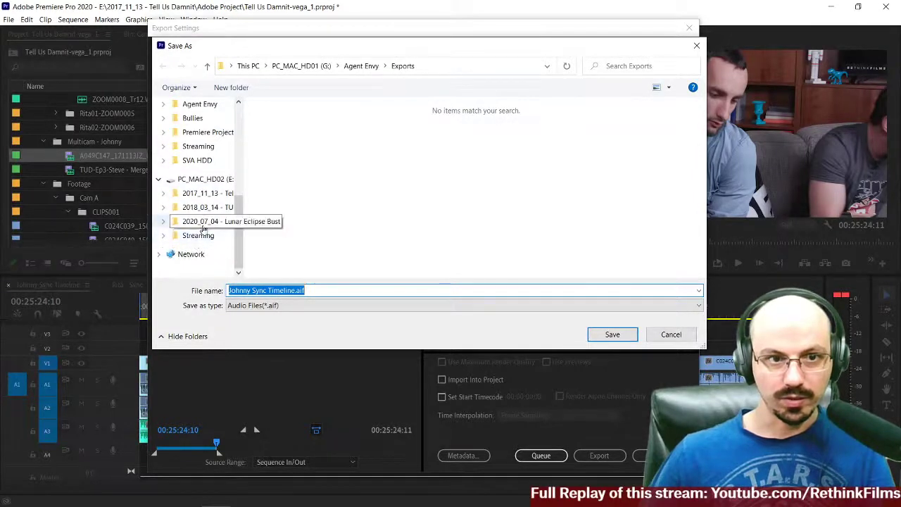
{"action": "left_click", "coordinate": [212, 197]}
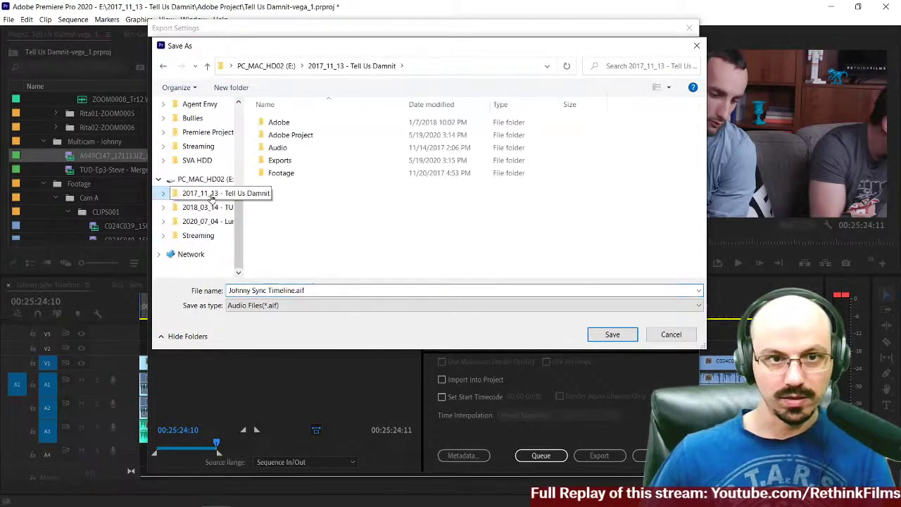
{"action": "double_click", "coordinate": [282, 147]}
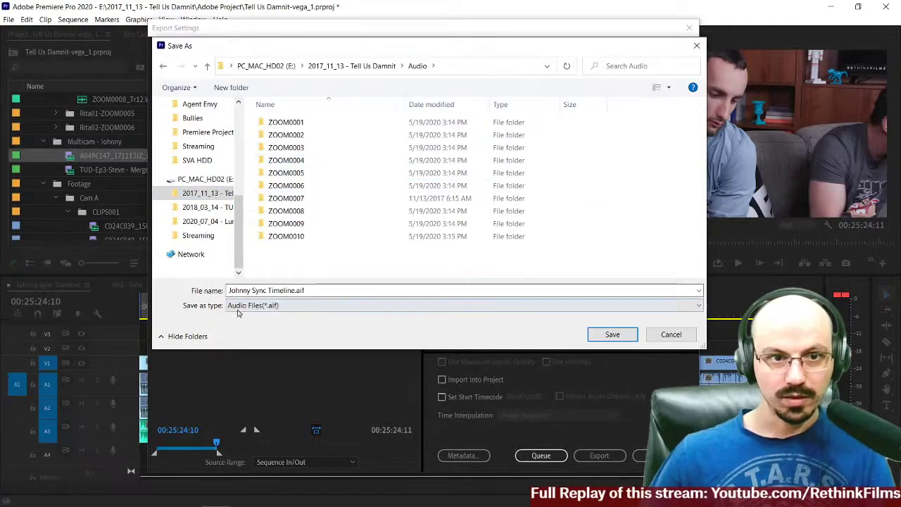
{"action": "right_click", "coordinate": [292, 258]}
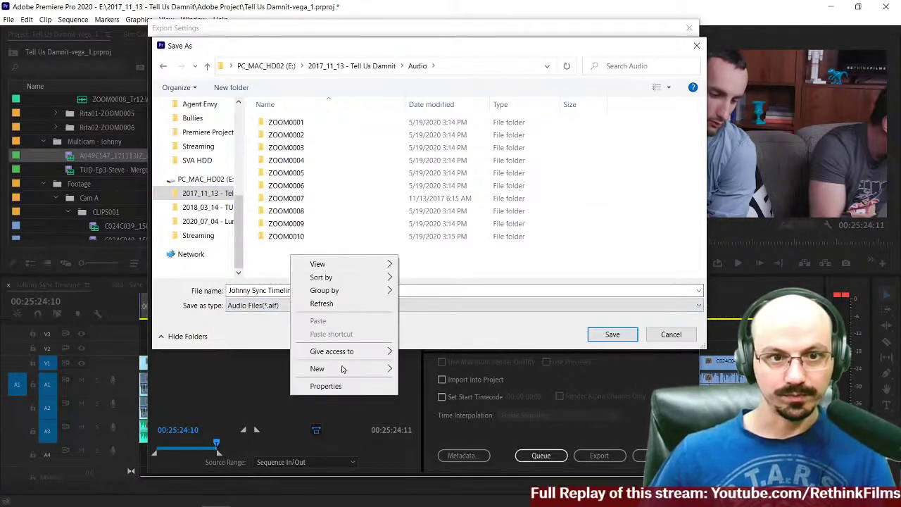
{"action": "mouse_move", "coordinate": [344, 368]}
{"action": "left_click", "coordinate": [421, 371]}
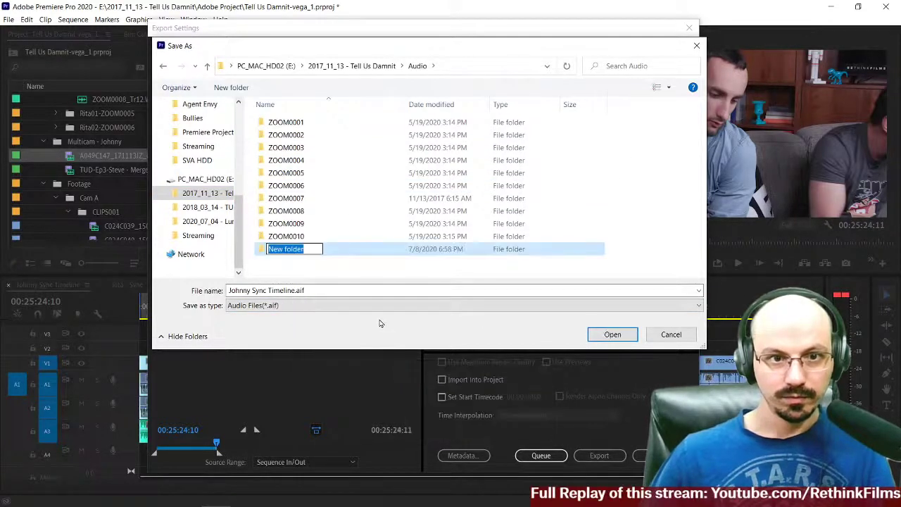
{"action": "type", "text": "Ep"}
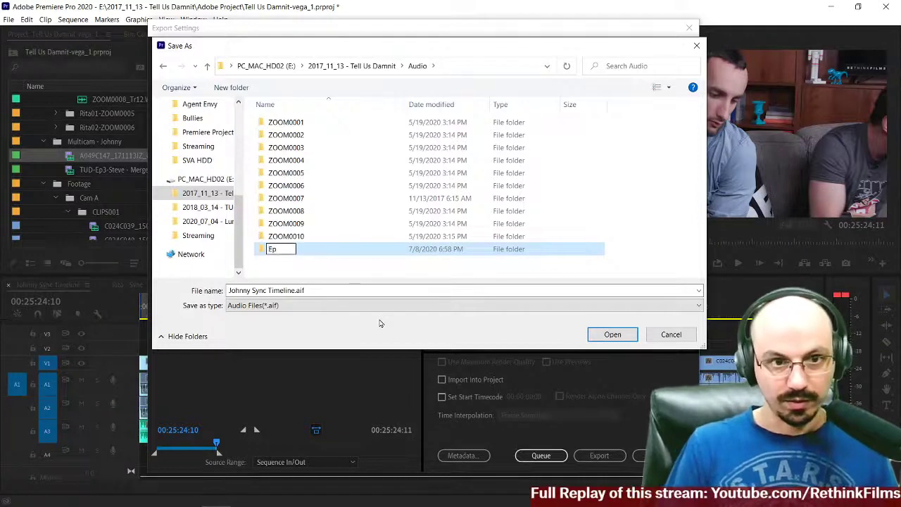
{"action": "type", "text": " 3"}
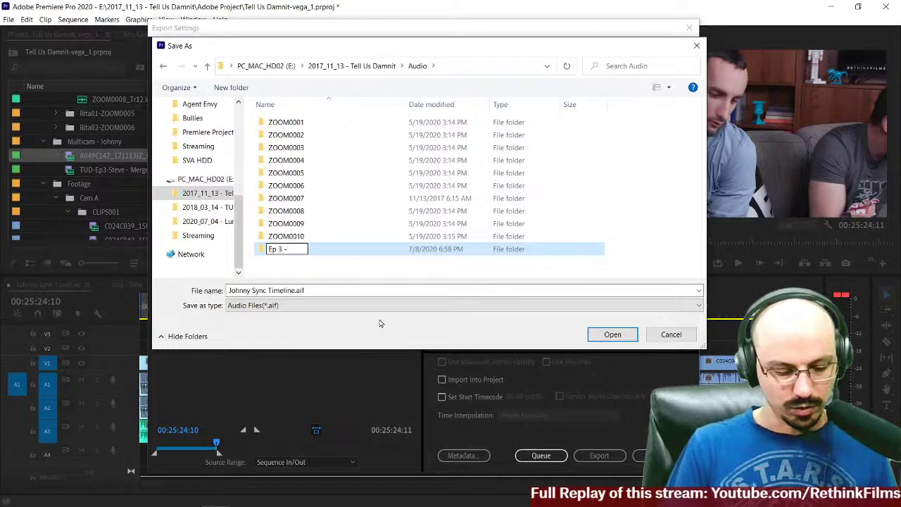
{"action": "type", "text": " - Stripped Audio"}
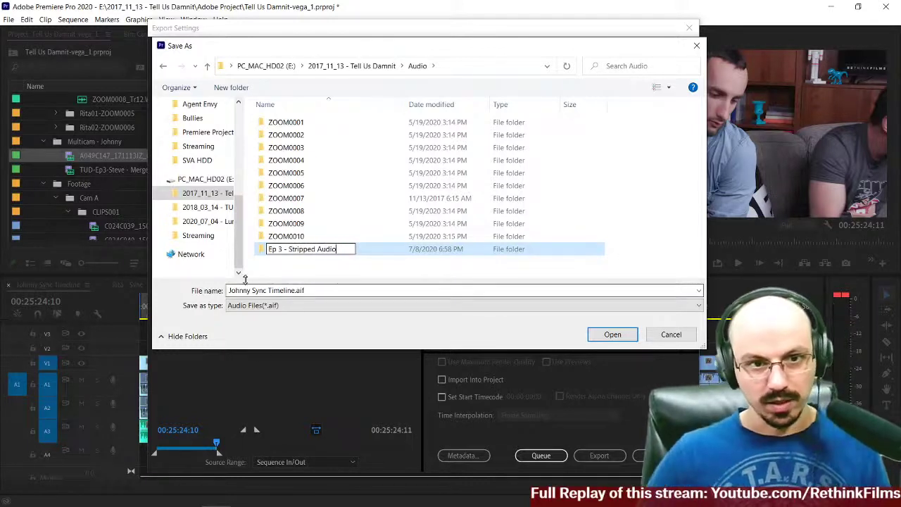
{"action": "key", "text": "Return"}
Step: Name the exported audio file Cody_Clip1.aif
{"action": "left_click", "coordinate": [292, 290]}
{"action": "left_click_drag", "start_coordinate": [293, 290], "coordinate": [227, 292]}
{"action": "type", "text": "CLip"}
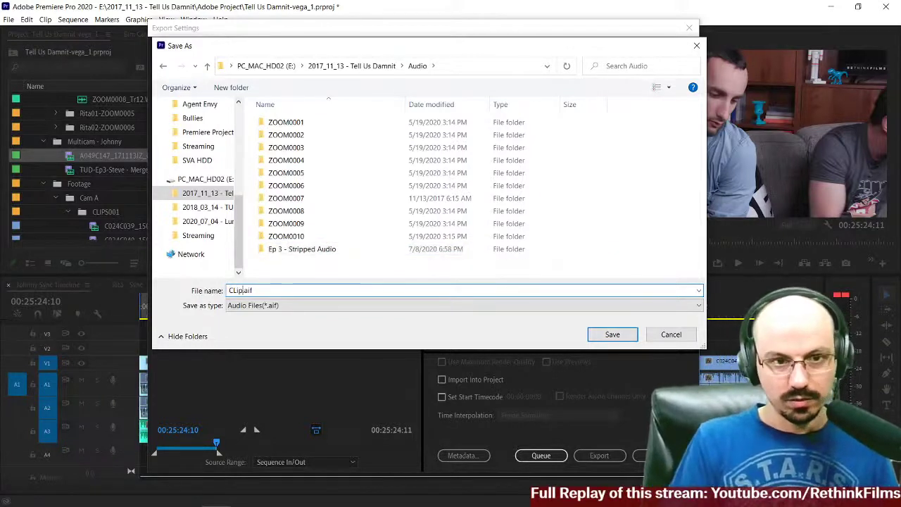
{"action": "type", "text": "1_C"}
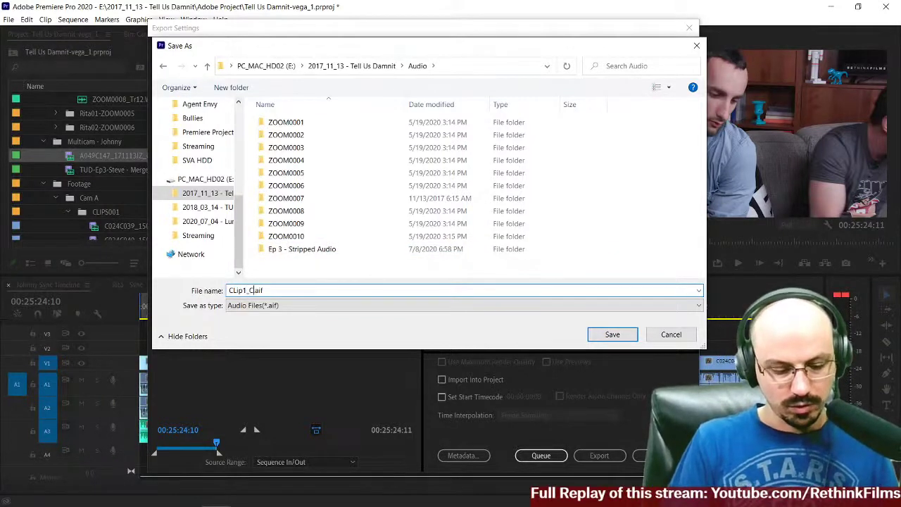
{"action": "key", "text": "BackSpace"}
{"action": "key", "text": "BackSpace"}
{"action": "key", "text": "BackSpace"}
{"action": "key", "text": "BackSpace"}
{"action": "key", "text": "BackSpace"}
{"action": "key", "text": "BackSpace"}
{"action": "type", "text": "Cody_CLip1"}
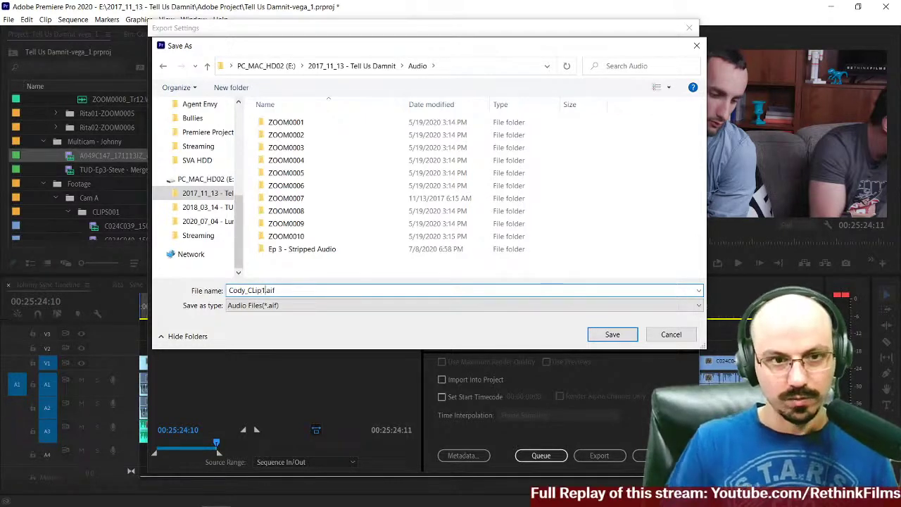
{"action": "key", "text": "Left"}
{"action": "key", "text": "Left"}
{"action": "key", "text": "Left"}
{"action": "key", "text": "BackSpace"}
{"action": "type", "text": "l"}
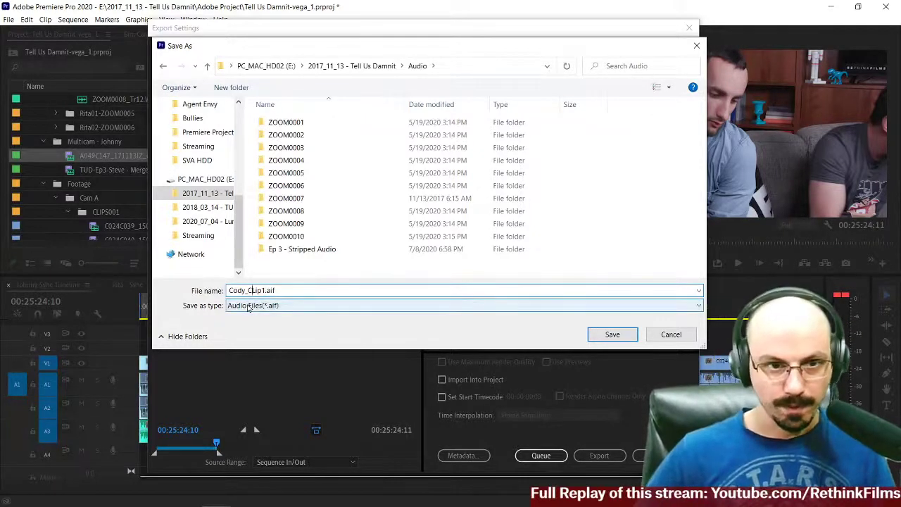
Step: Save the output file into the Ep 3 - Stripped Audio folder and export the marked range directly
{"action": "left_click", "coordinate": [612, 336]}
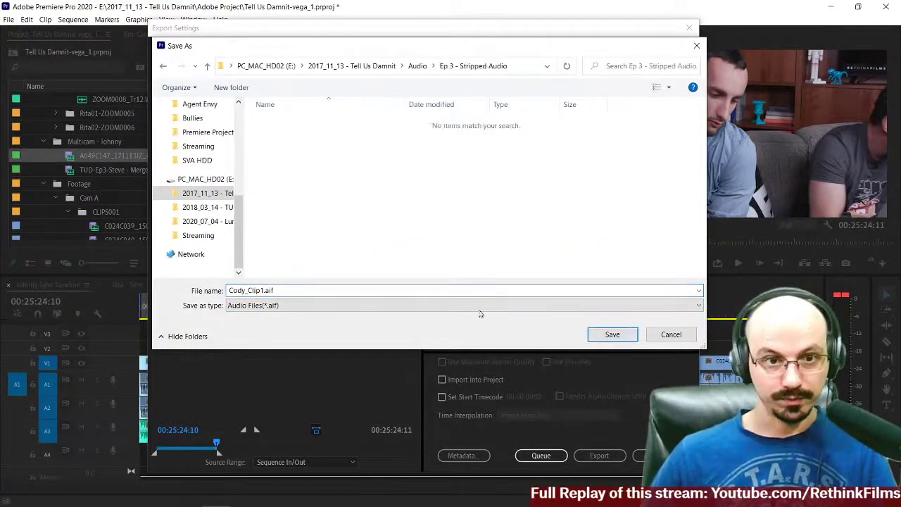
{"action": "left_click", "coordinate": [613, 335]}
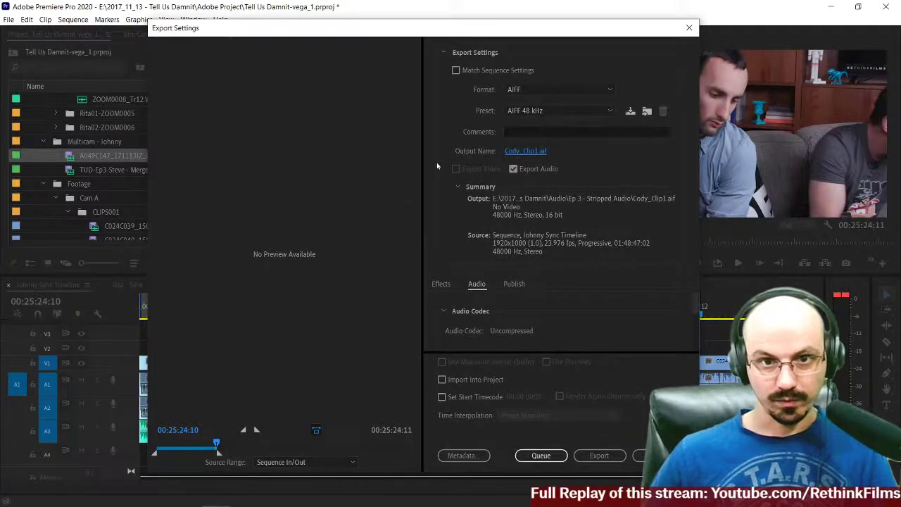
{"action": "left_click", "coordinate": [599, 456]}
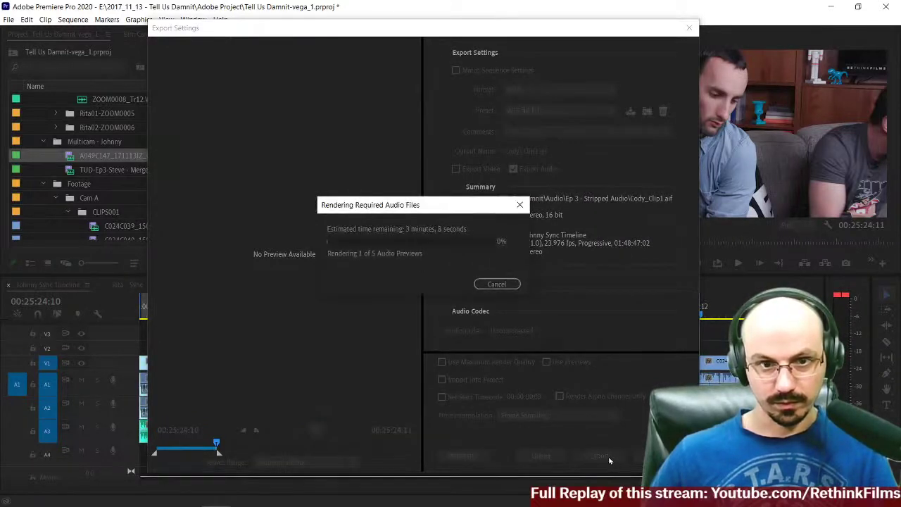
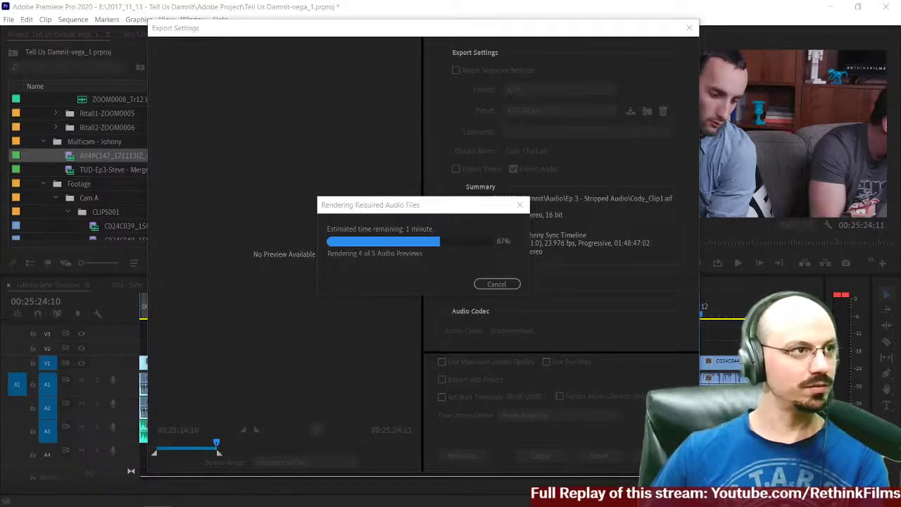
Step: Switch to the browser and watch the YouTube video "Balloon Transits Moon!" in full screen, pausing it at 0:37
{"action": "key", "text": "alt+Tab"}
{"action": "double_click", "coordinate": [592, 127]}
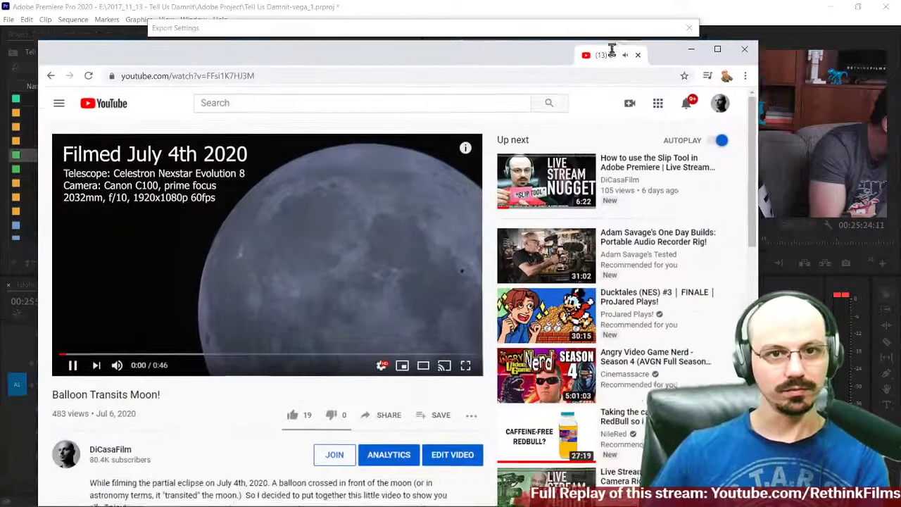
{"action": "left_click", "coordinate": [470, 364]}
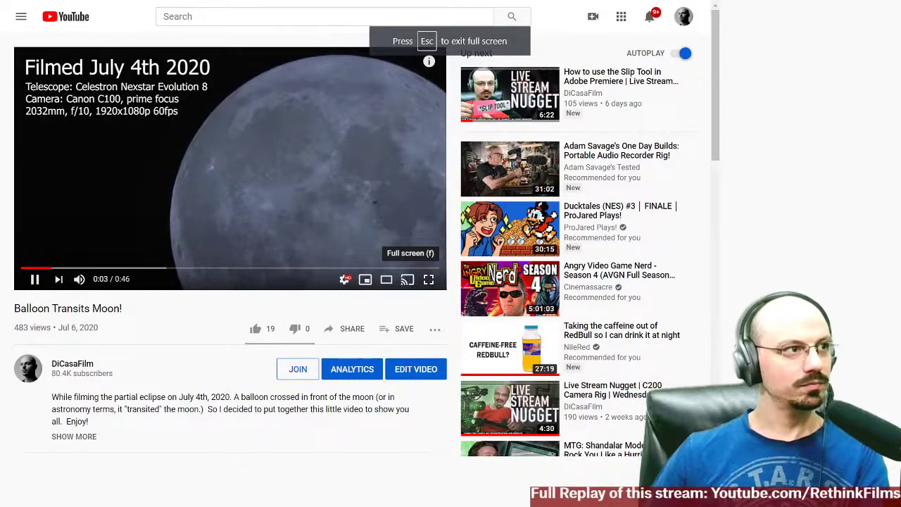
{"action": "left_click", "coordinate": [427, 280]}
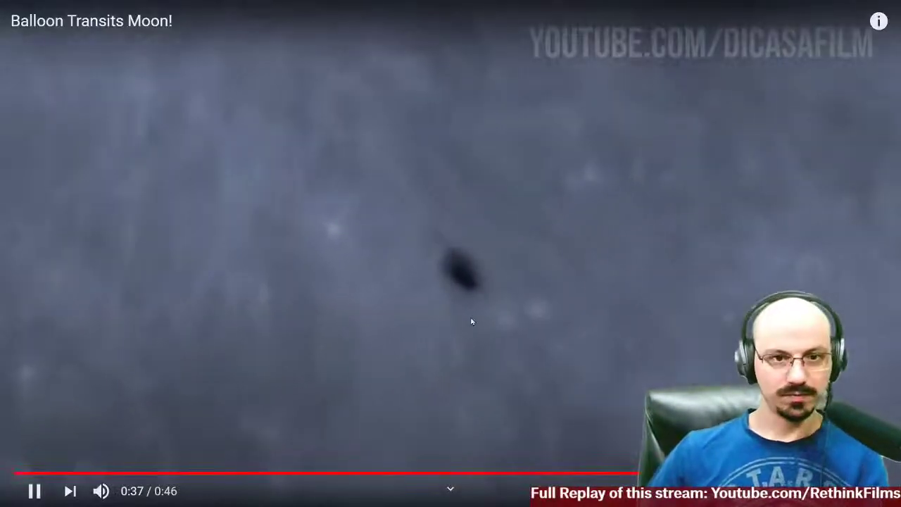
{"action": "left_click", "coordinate": [471, 321]}
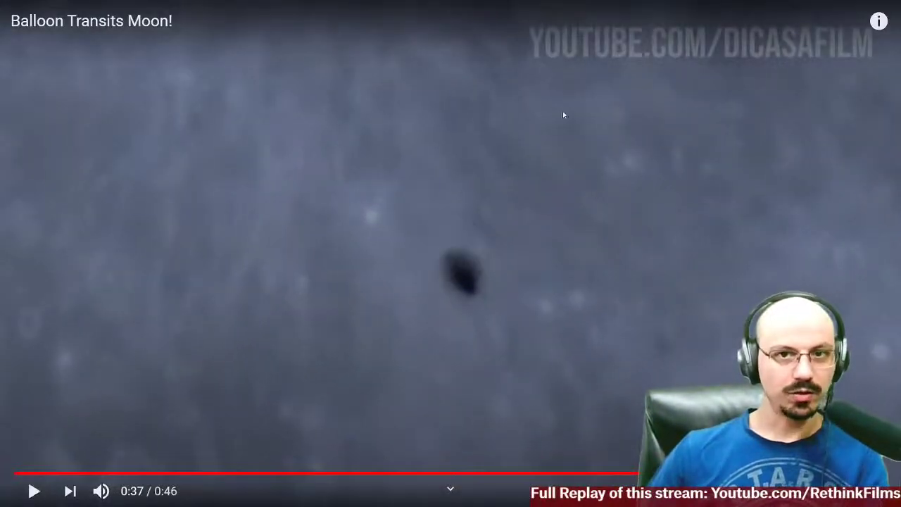
{"action": "key", "text": "Escape"}
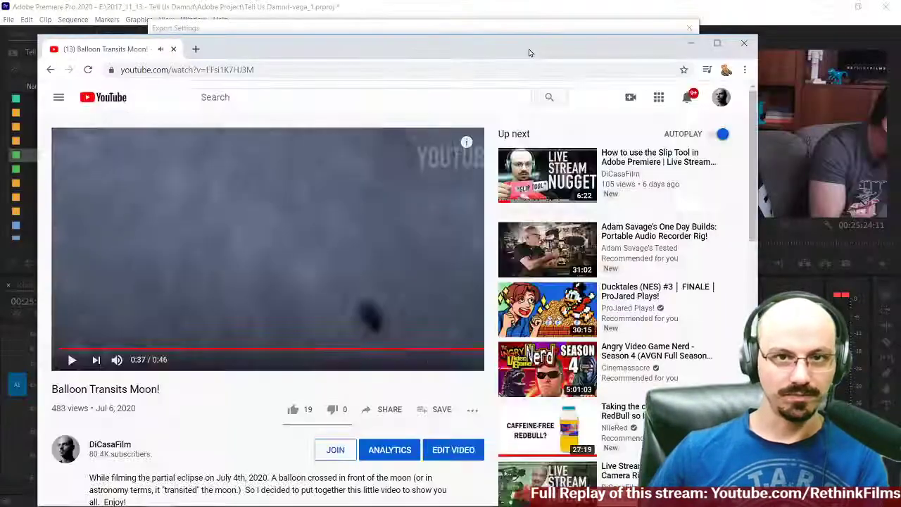
Step: Reposition the browser window and replay the 250% scaled section of the balloon video, pausing at 0:30
{"action": "left_click_drag", "start_coordinate": [542, 48], "coordinate": [395, 36]}
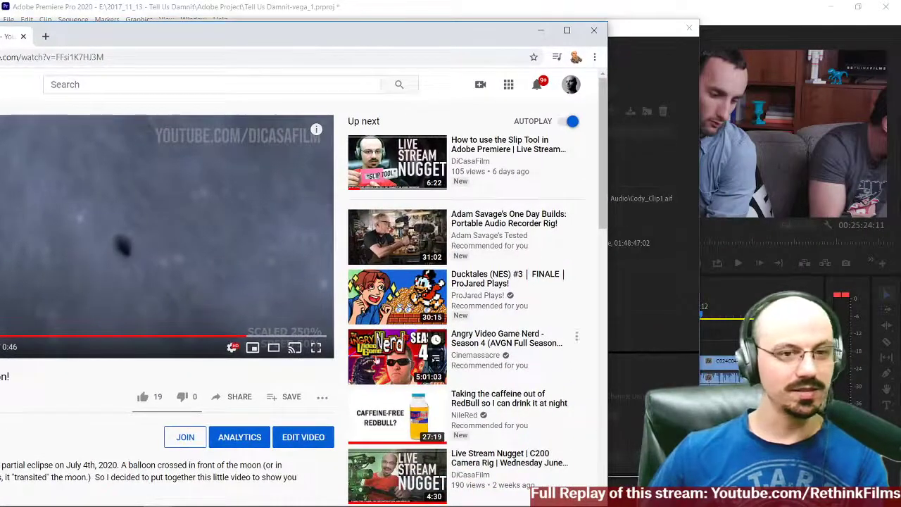
{"action": "left_click_drag", "start_coordinate": [345, 35], "coordinate": [457, 31]}
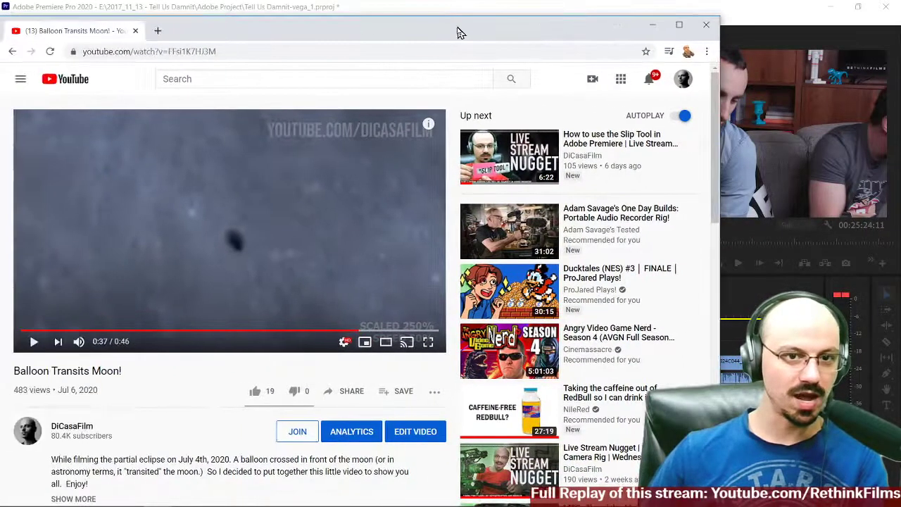
{"action": "left_click", "coordinate": [242, 332]}
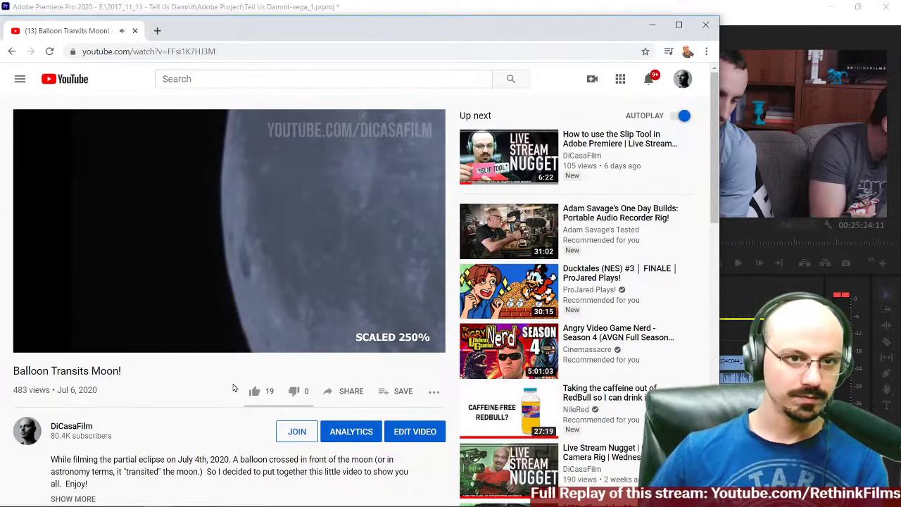
{"action": "left_click", "coordinate": [250, 266]}
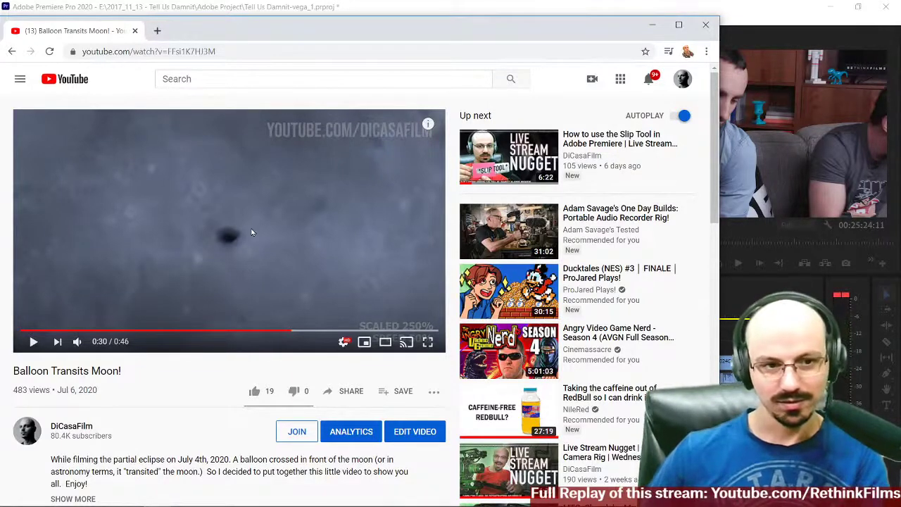
Step: Read through the balloon video's description and comments, and return to Premiere Pro
{"action": "scroll", "coordinate": [252, 231], "scroll_direction": "down", "scroll_amount": 1}
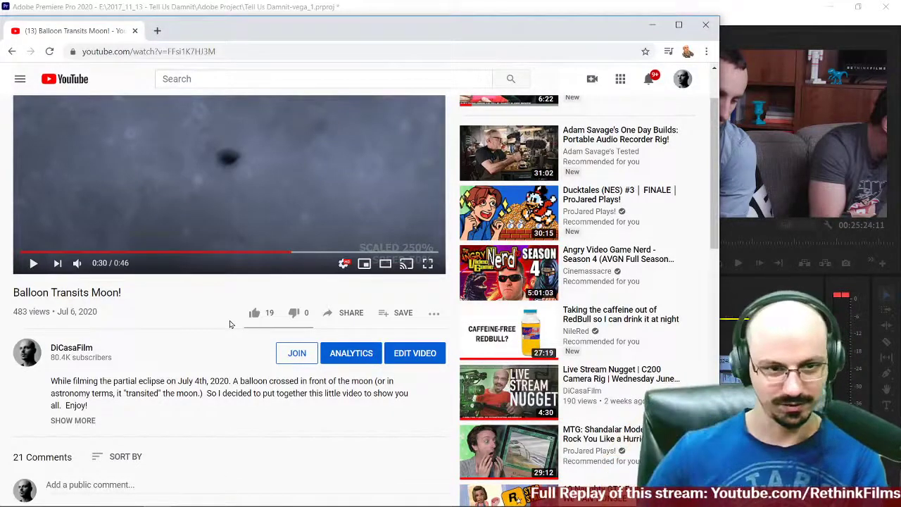
{"action": "scroll", "coordinate": [231, 322], "scroll_direction": "down", "scroll_amount": 3}
{"action": "scroll", "coordinate": [234, 319], "scroll_direction": "down", "scroll_amount": 9}
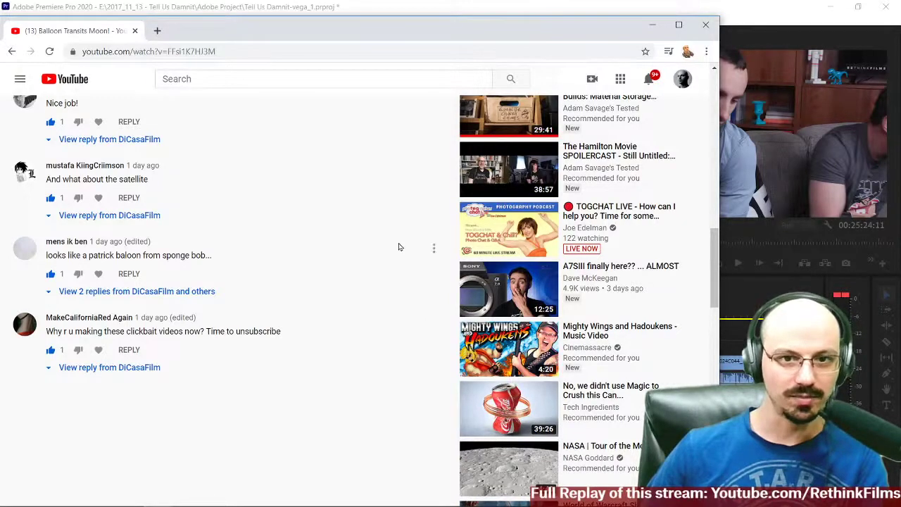
{"action": "scroll", "coordinate": [398, 246], "scroll_direction": "up", "scroll_amount": 15}
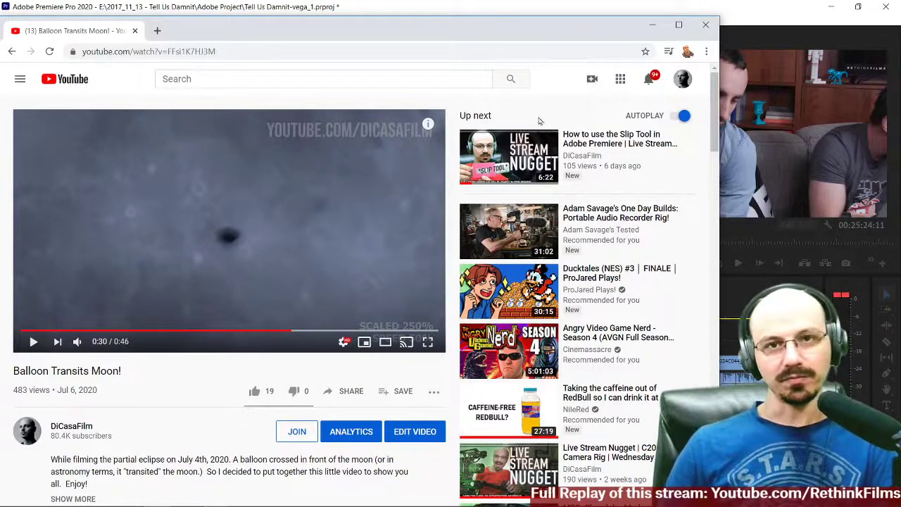
{"action": "left_click", "coordinate": [650, 31]}
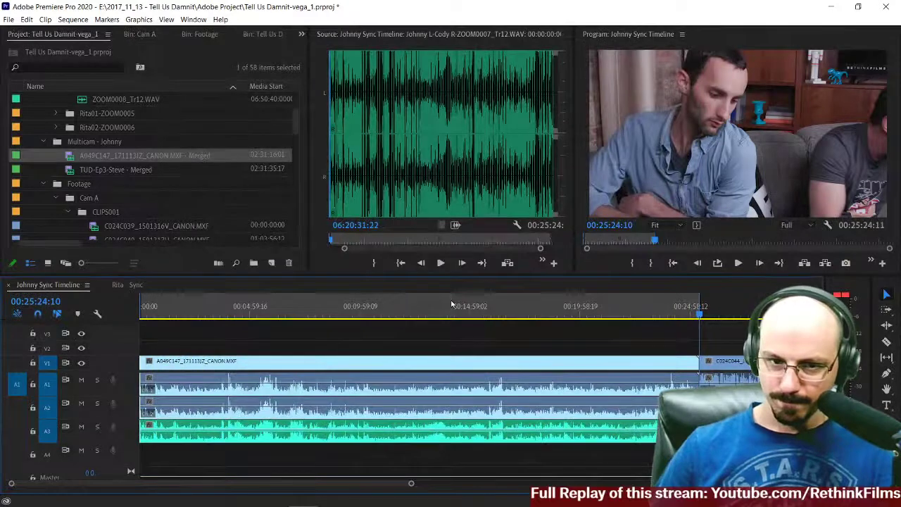
Step: Clear the In and Out points from the Johnny Sync Timeline
{"action": "left_click", "coordinate": [439, 309]}
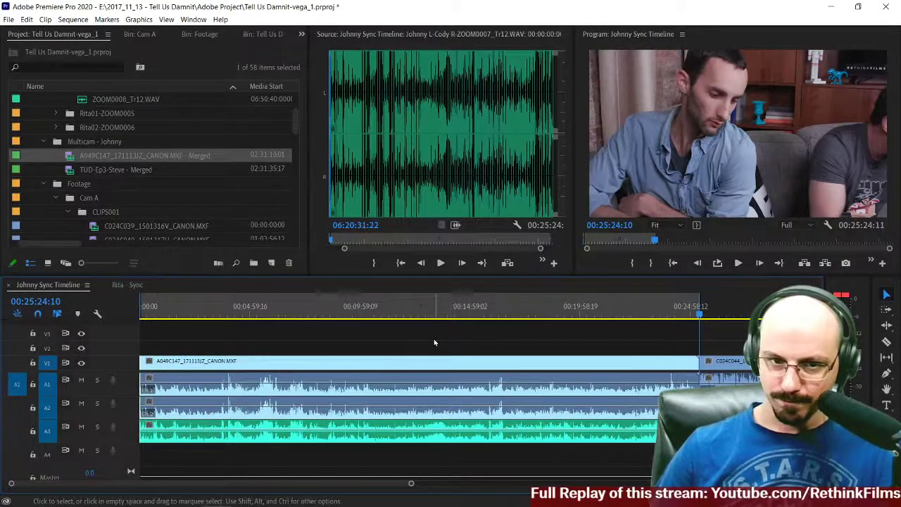
{"action": "scroll", "coordinate": [442, 320], "scroll_direction": "down", "scroll_amount": 5}
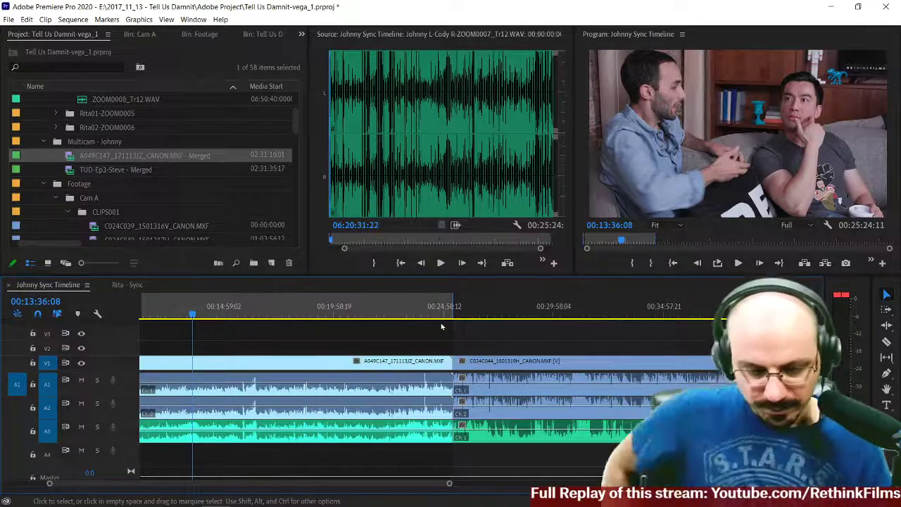
{"action": "scroll", "coordinate": [442, 326], "scroll_direction": "down", "scroll_amount": 1}
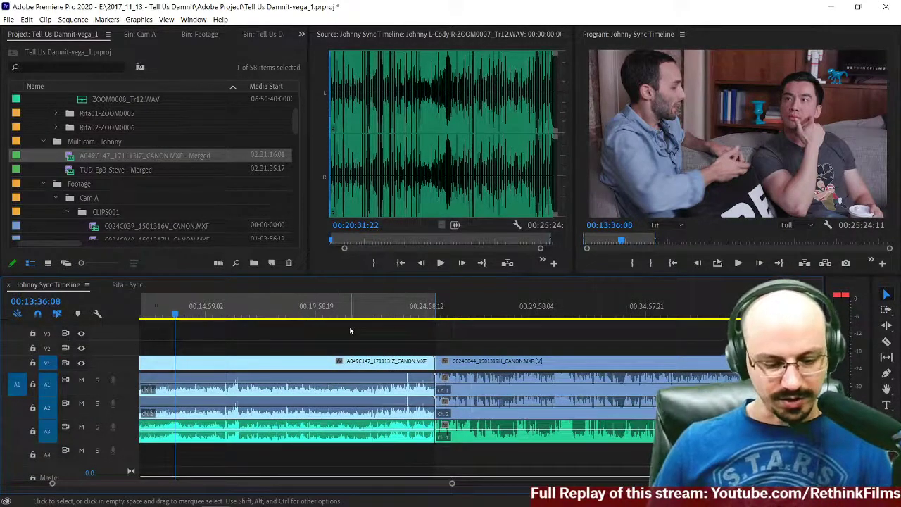
{"action": "right_click", "coordinate": [356, 306]}
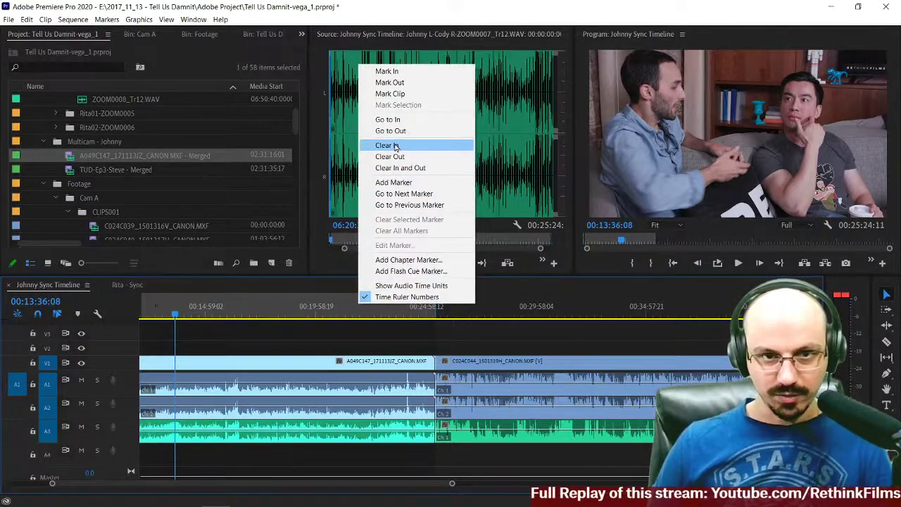
{"action": "left_click", "coordinate": [398, 169]}
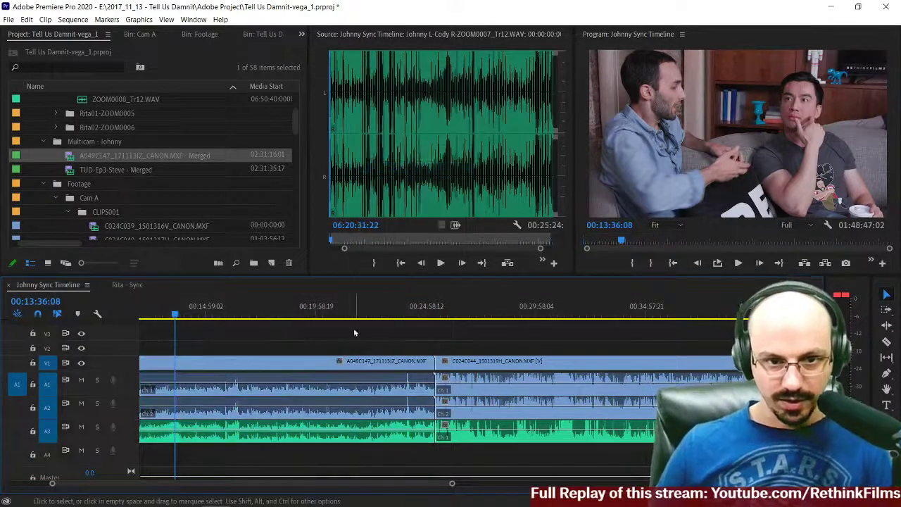
Step: Play a second of the first merged A049C147 clip in the timeline, starting at about 01:01:57
{"action": "scroll", "coordinate": [354, 333], "scroll_direction": "down", "scroll_amount": 6}
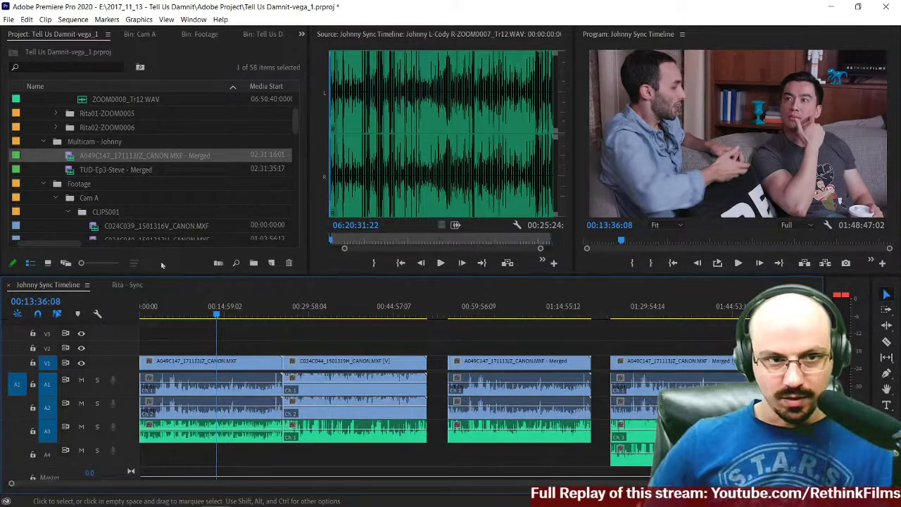
{"action": "left_click", "coordinate": [490, 313]}
{"action": "key", "text": "space"}
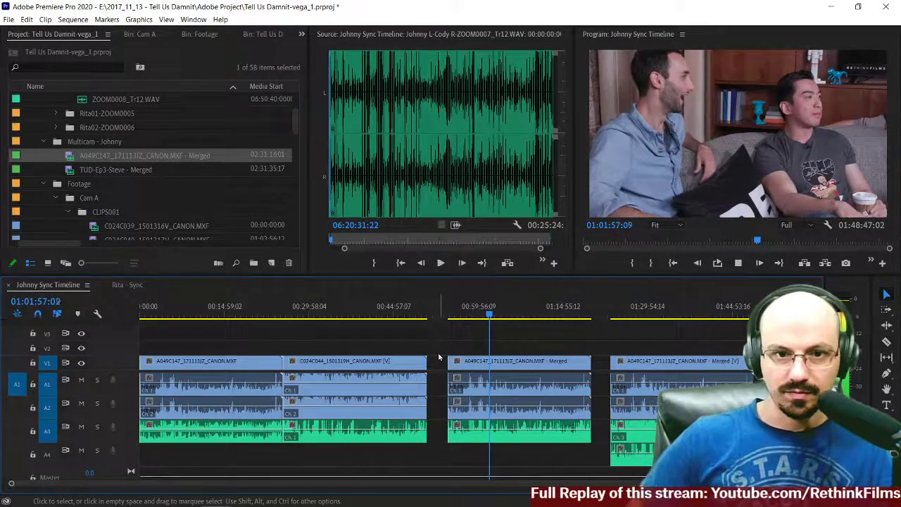
{"action": "key", "text": "space"}
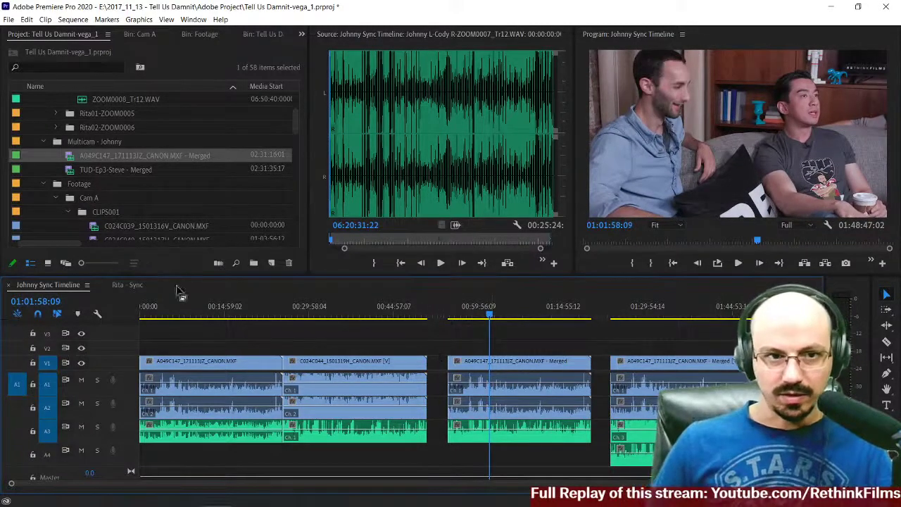
Step: Delete A049C147_171113JZ_CANON.MXF - Merged from the Multicam - Johnny bin, together with its instances in the timeline
{"action": "right_click", "coordinate": [106, 156]}
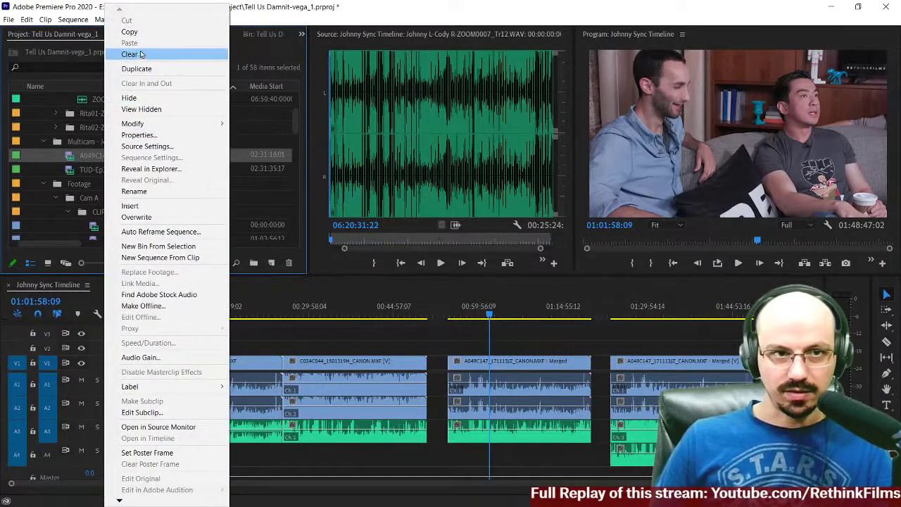
{"action": "key", "text": "Escape"}
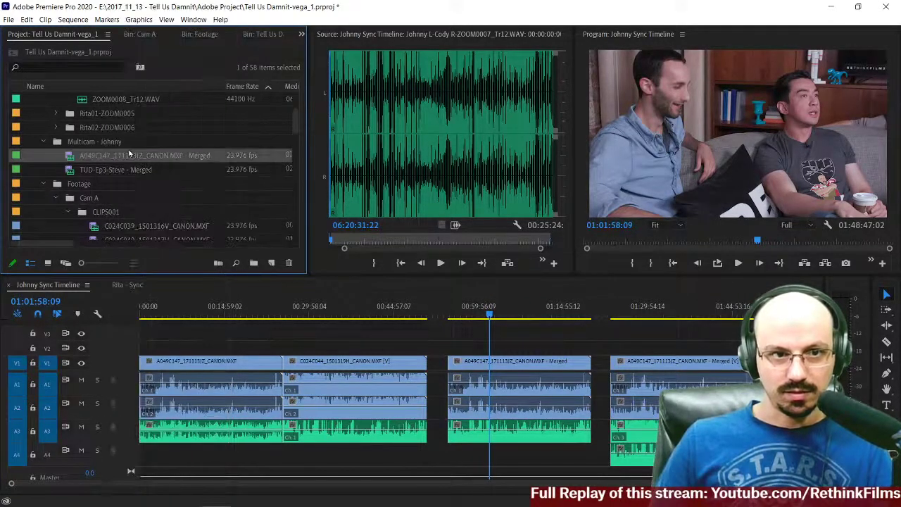
{"action": "key", "text": "Delete"}
{"action": "left_click", "coordinate": [507, 281]}
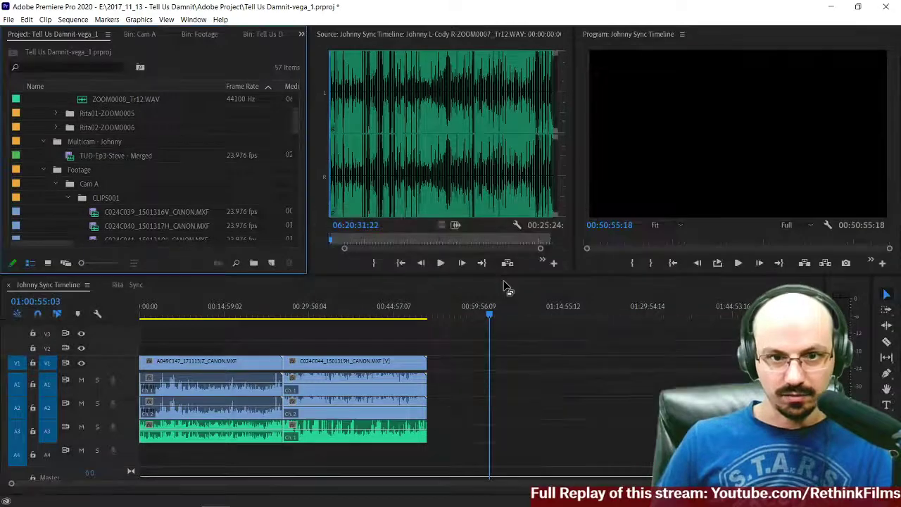
Step: Move the A049C147 clip and its audio to about 00:59 in the timeline, and shift the C024C044 clip to the sequence start
{"action": "left_click_drag", "start_coordinate": [203, 338], "coordinate": [238, 448]}
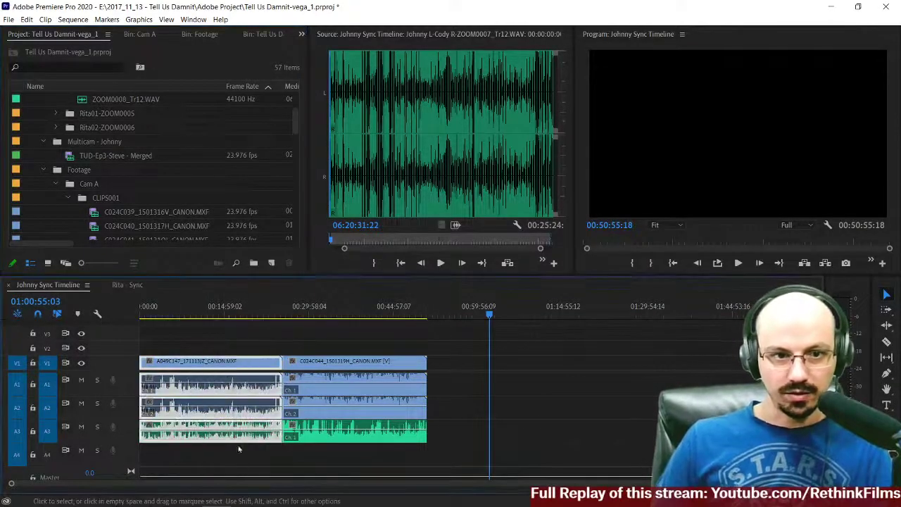
{"action": "left_click_drag", "start_coordinate": [228, 375], "coordinate": [560, 376]}
{"action": "left_click", "coordinate": [379, 379]}
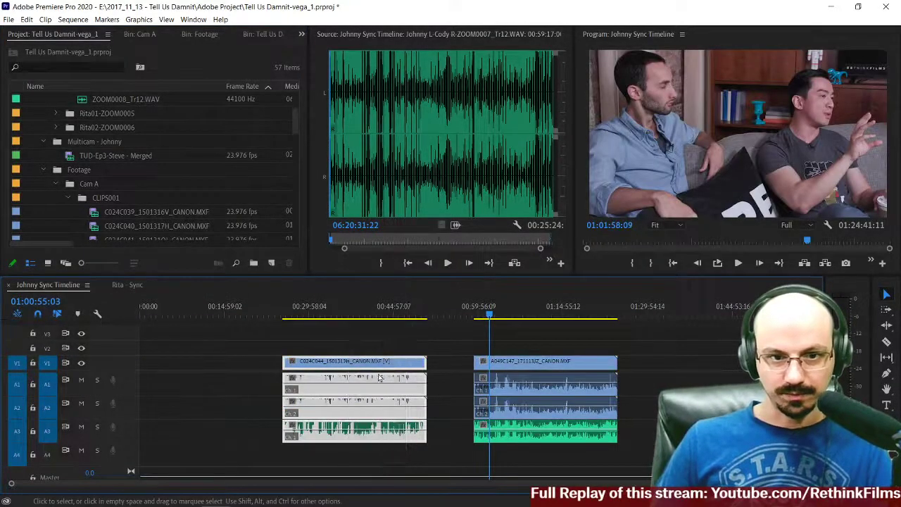
{"action": "left_click_drag", "start_coordinate": [379, 378], "coordinate": [212, 378]}
{"action": "left_click", "coordinate": [333, 405]}
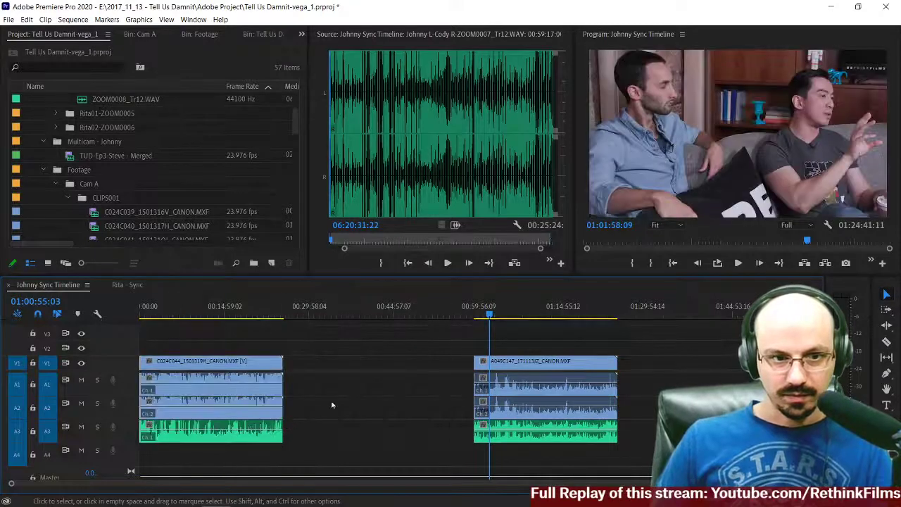
Step: Check the audio channel mapping of the WAV clip on track A3 beneath the A049C147 clip
{"action": "left_click", "coordinate": [483, 315]}
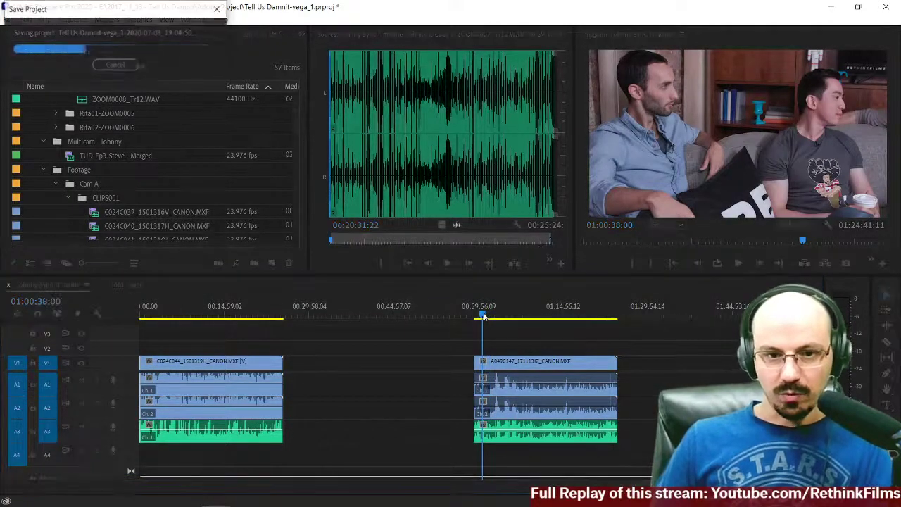
{"action": "key", "text": "="}
{"action": "key", "text": "="}
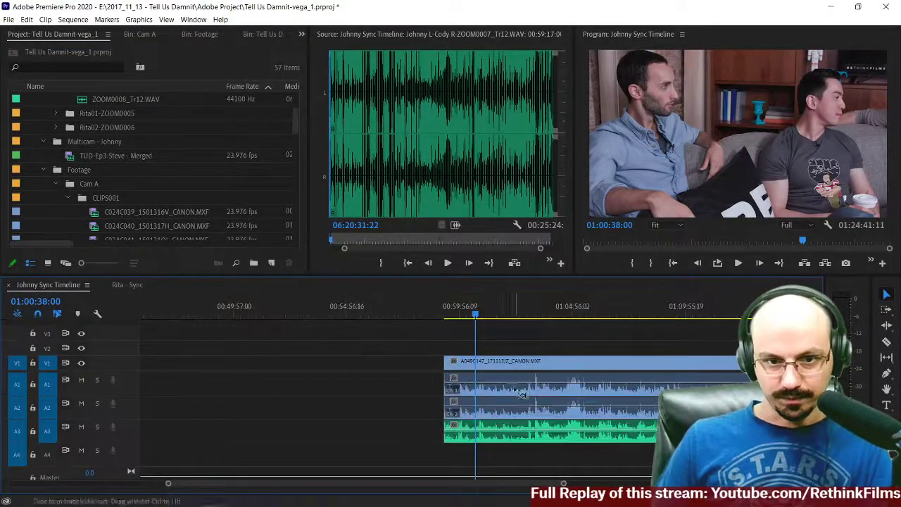
{"action": "right_click", "coordinate": [497, 431]}
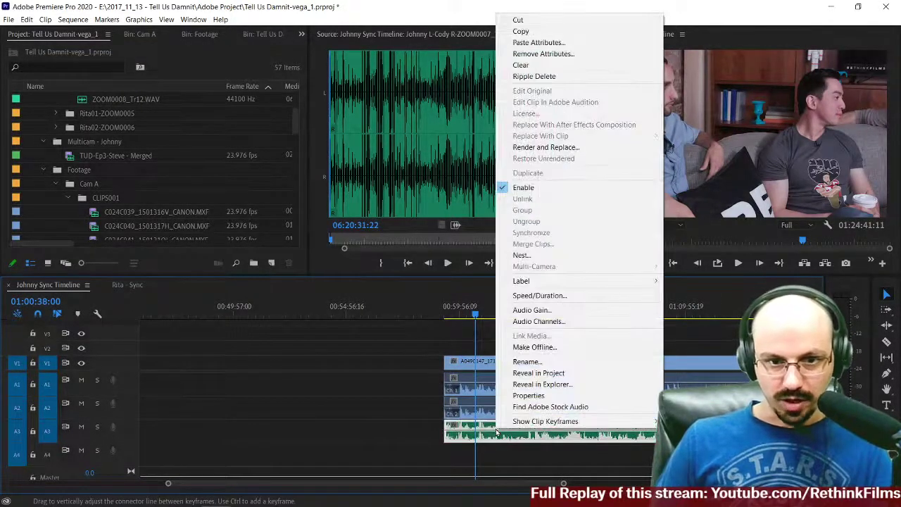
{"action": "left_click", "coordinate": [518, 321]}
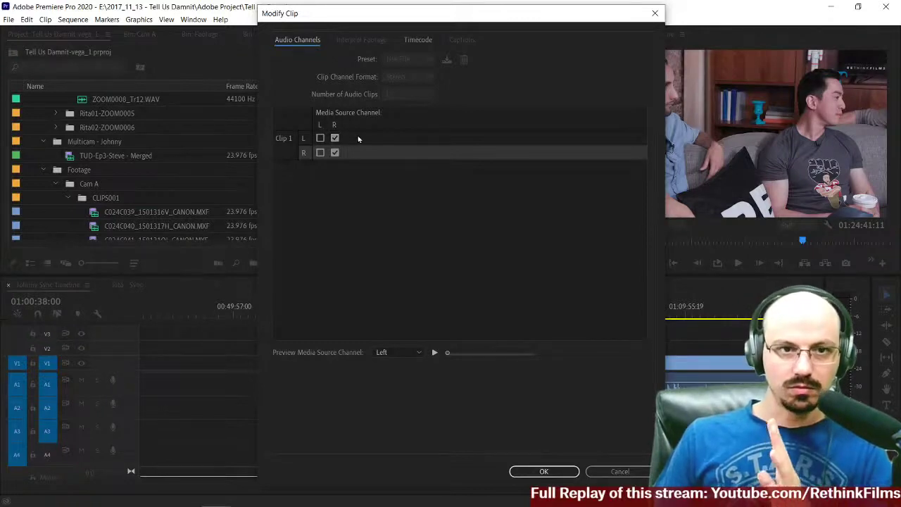
{"action": "left_click", "coordinate": [545, 471]}
Step: Play a short stretch of the A049C147 clip from about 01:00:19 to hear its audio, and clear the selection
{"action": "left_click", "coordinate": [469, 316]}
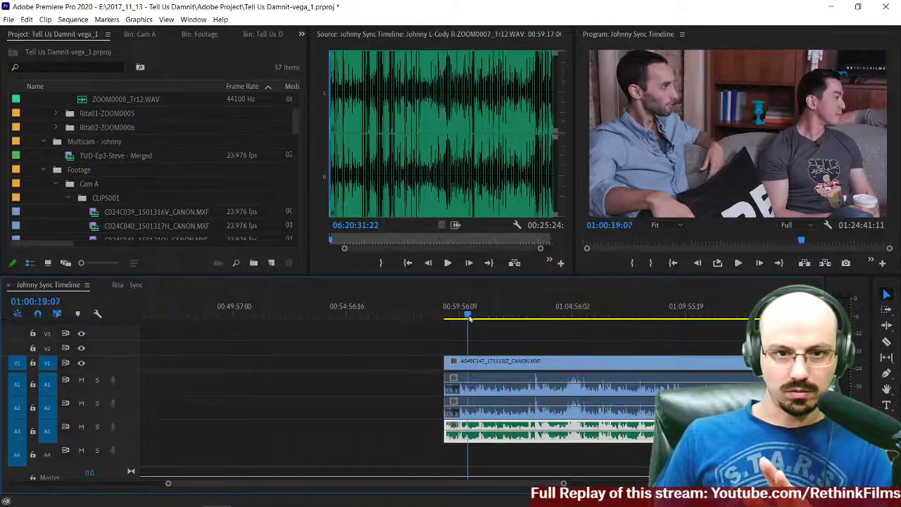
{"action": "key", "text": "space"}
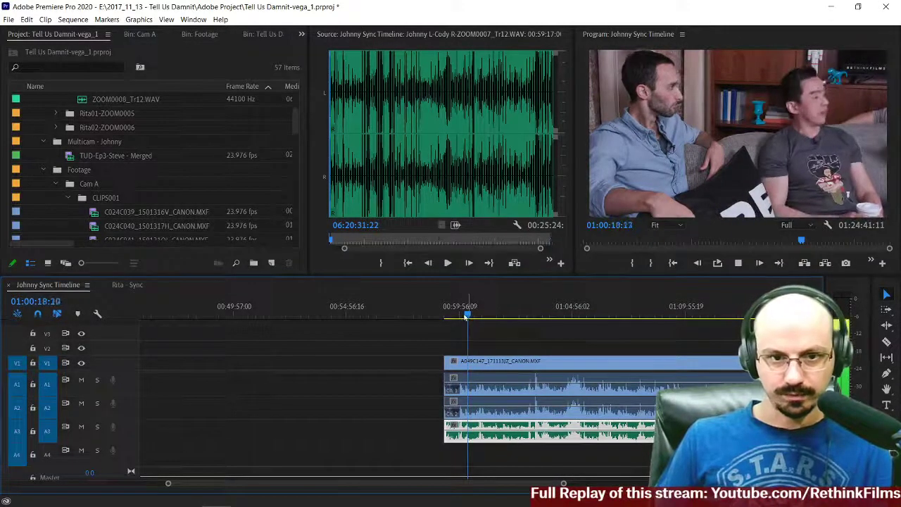
{"action": "key", "text": "space"}
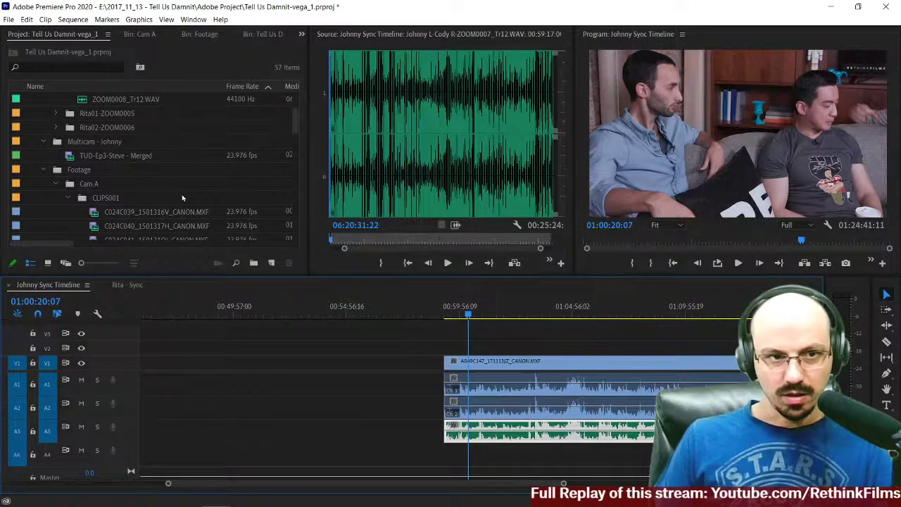
{"action": "left_click", "coordinate": [419, 380]}
{"action": "left_click", "coordinate": [433, 346]}
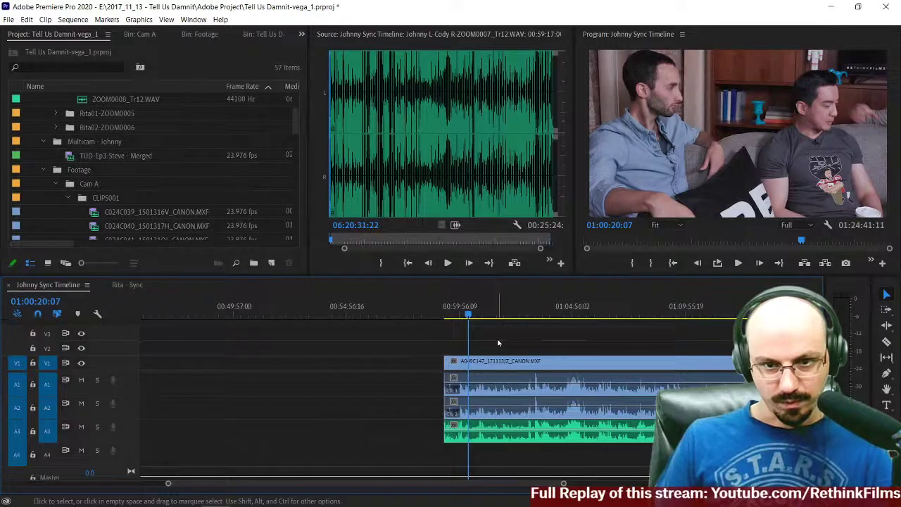
Step: Move the A049C147 clip with its audio to start at about 00:50:25, and inspect the audio channels of its WAV clip
{"action": "left_click_drag", "start_coordinate": [498, 360], "coordinate": [331, 368]}
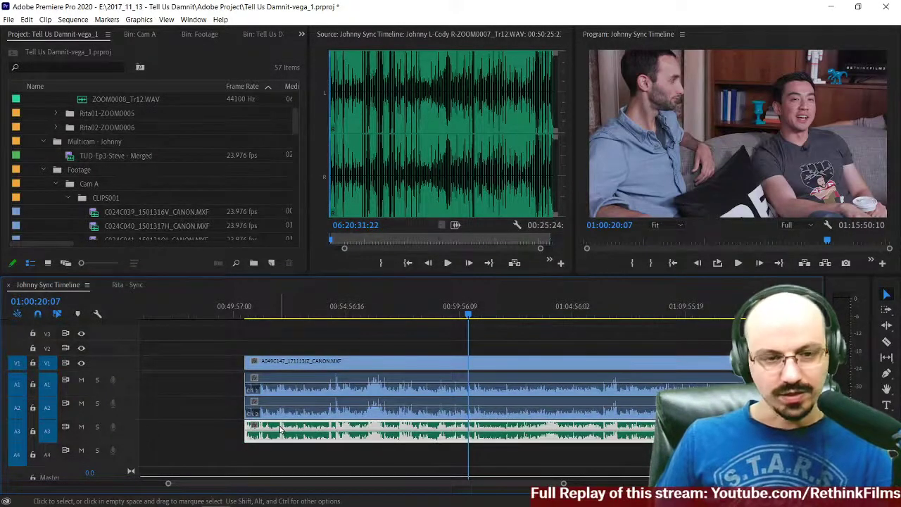
{"action": "right_click", "coordinate": [280, 428]}
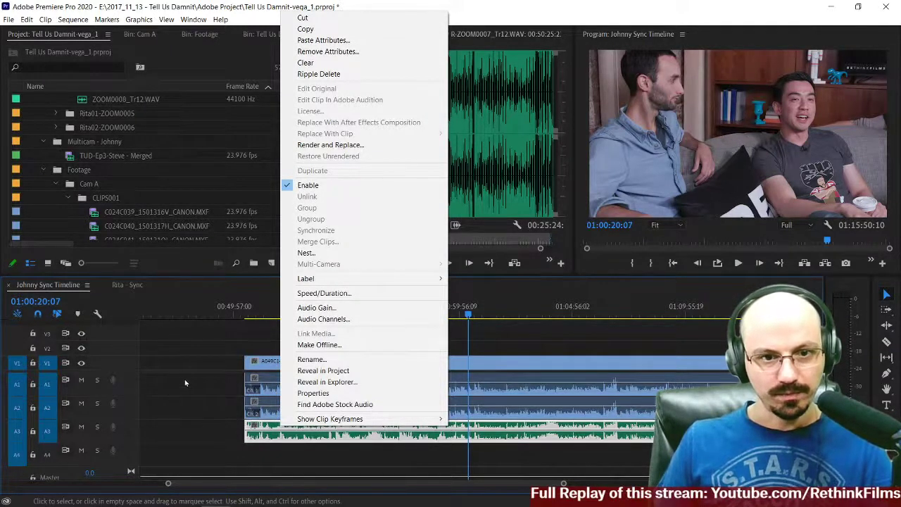
{"action": "left_click", "coordinate": [185, 382]}
{"action": "left_click", "coordinate": [302, 438]}
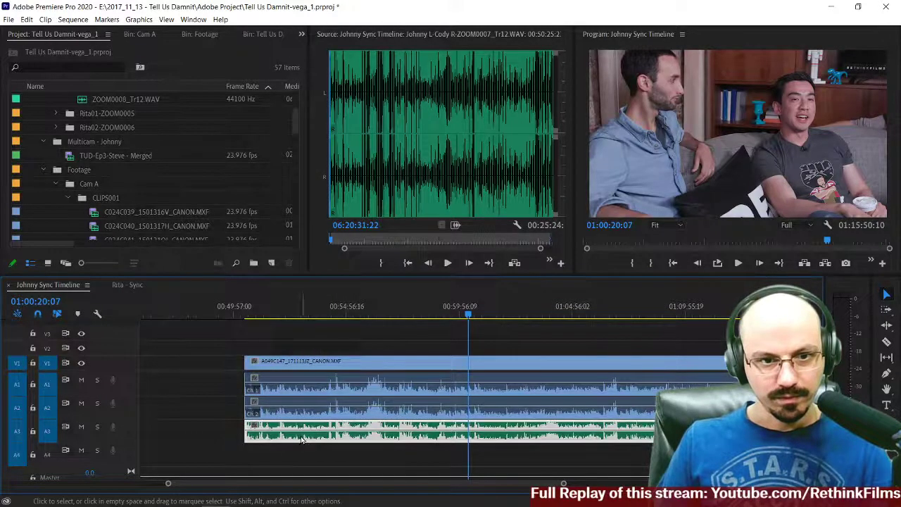
{"action": "right_click", "coordinate": [297, 442]}
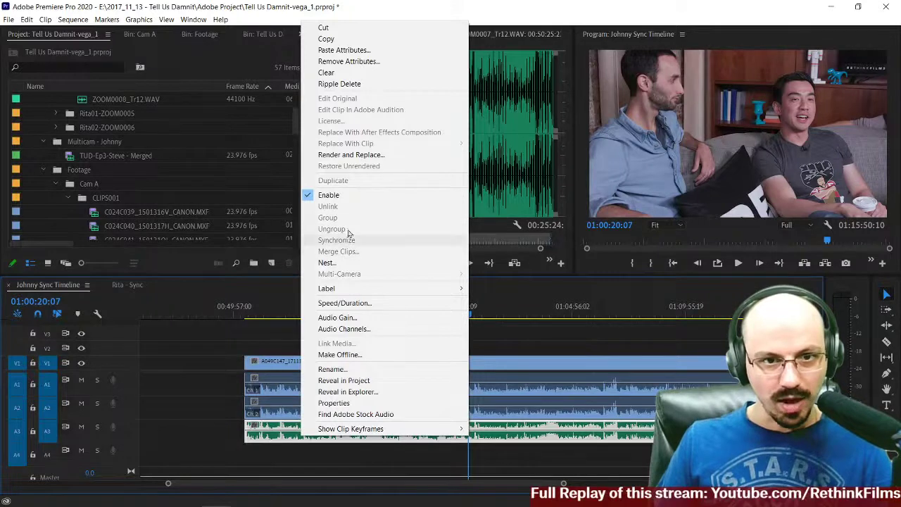
{"action": "left_click", "coordinate": [346, 329]}
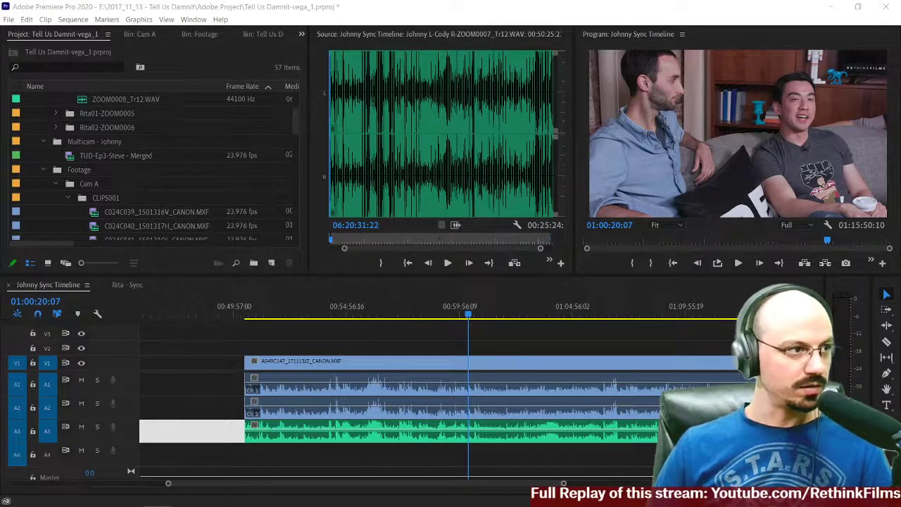
Step: Switch to Chrome and watch the video "How to Separate a Stereo Track in Premiere Pro" in part, pausing it at 1:01
{"action": "key", "text": "alt+Tab"}
{"action": "left_click_drag", "start_coordinate": [388, 101], "coordinate": [71, 30]}
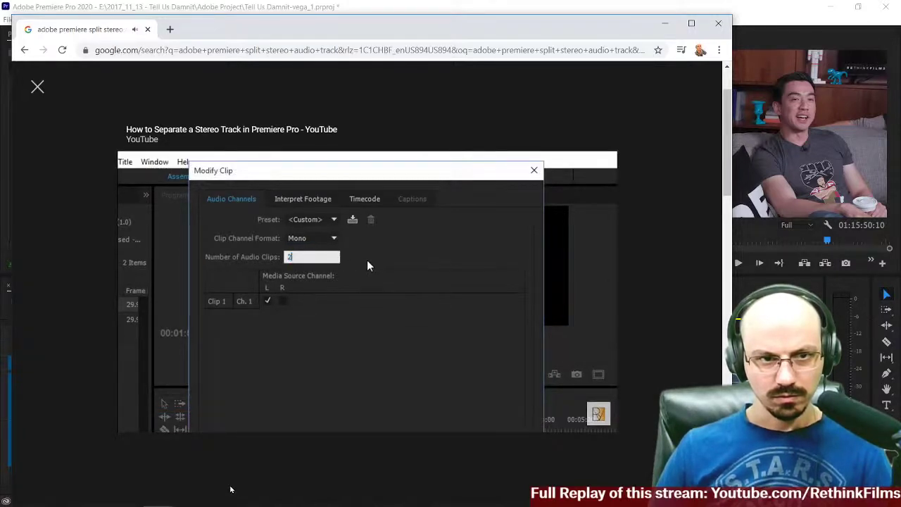
{"action": "left_click", "coordinate": [162, 410]}
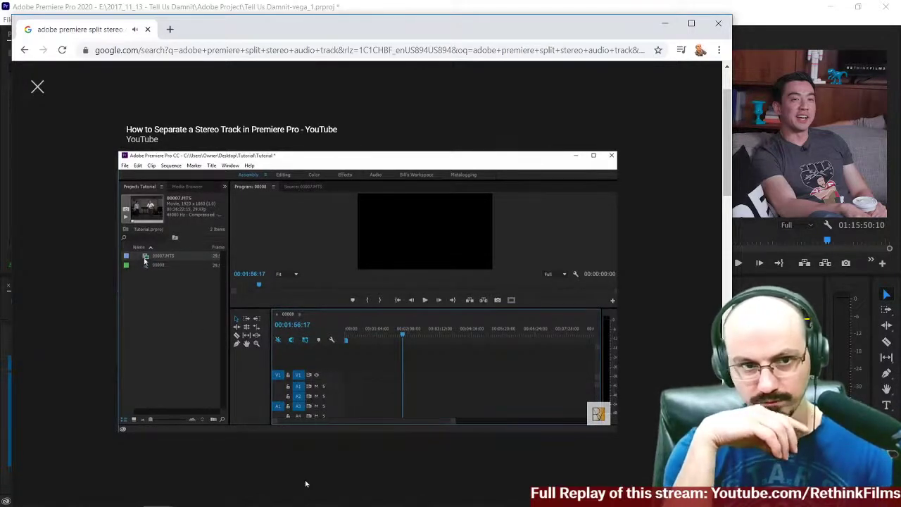
{"action": "key", "text": "space"}
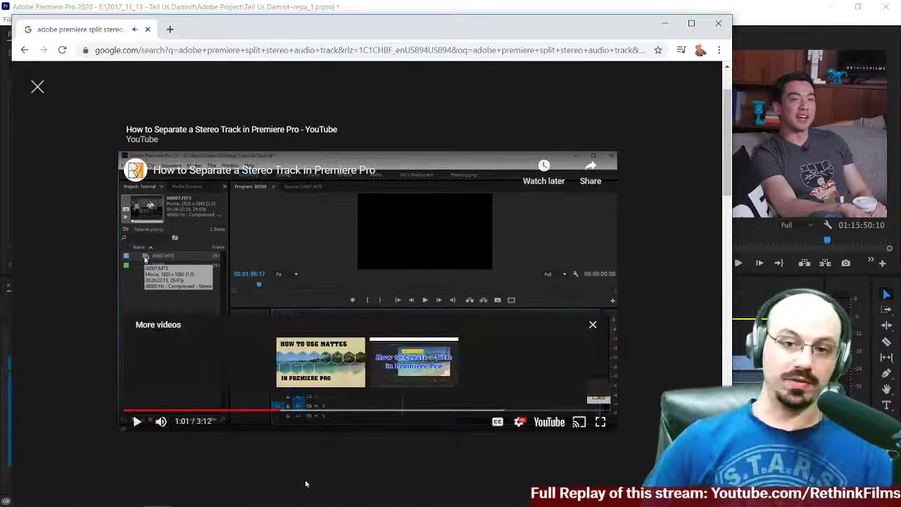
{"action": "key", "text": "alt+Tab"}
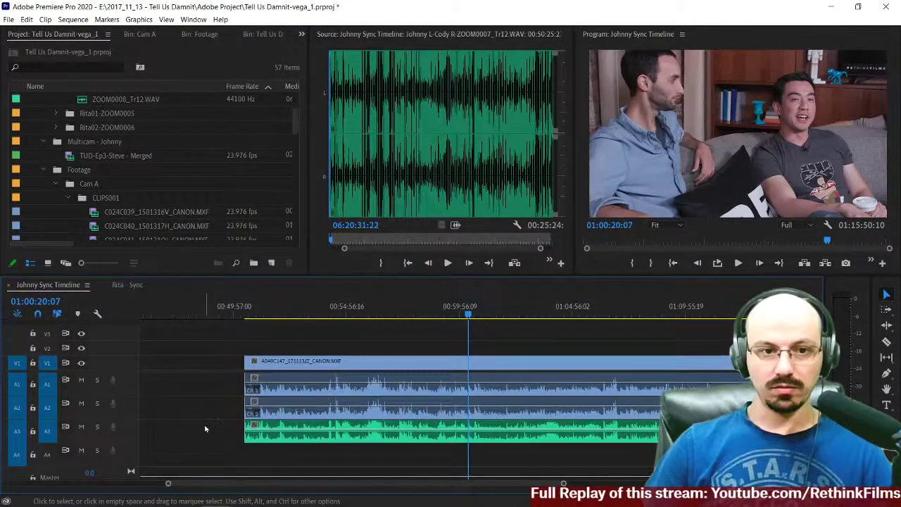
{"action": "left_click_drag", "start_coordinate": [205, 429], "coordinate": [287, 441]}
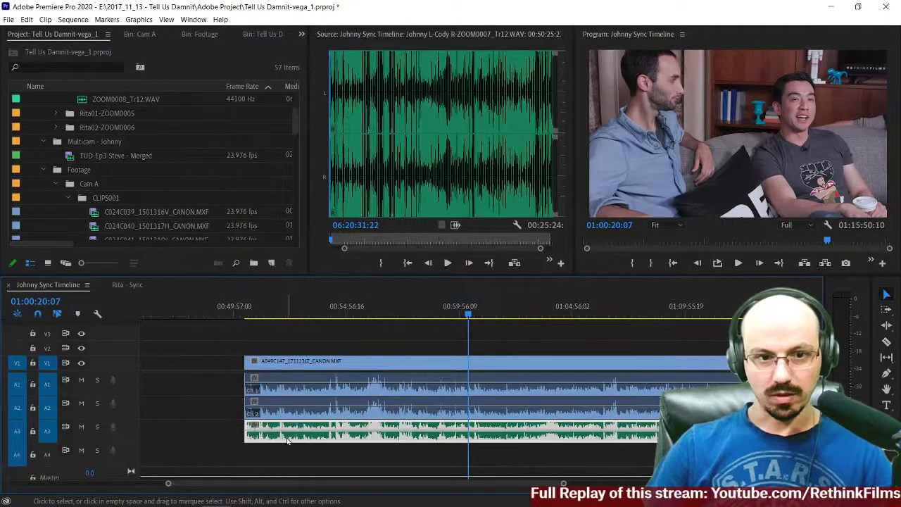
{"action": "key", "text": "Delete"}
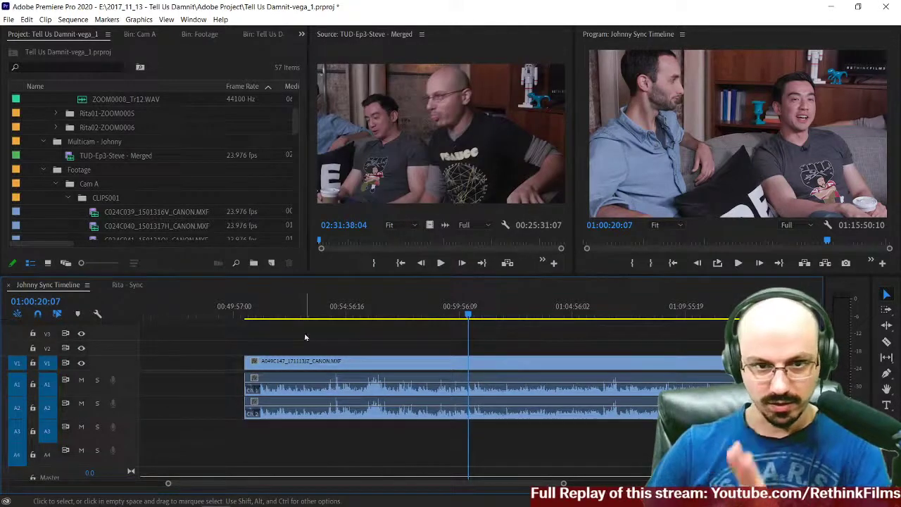
{"action": "key", "text": "minus"}
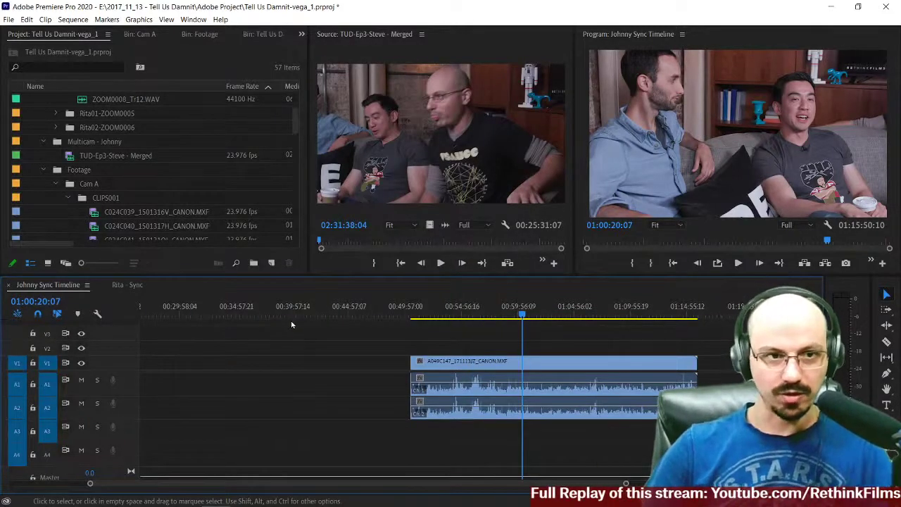
{"action": "scroll", "coordinate": [120, 226], "scroll_direction": "up", "scroll_amount": 3}
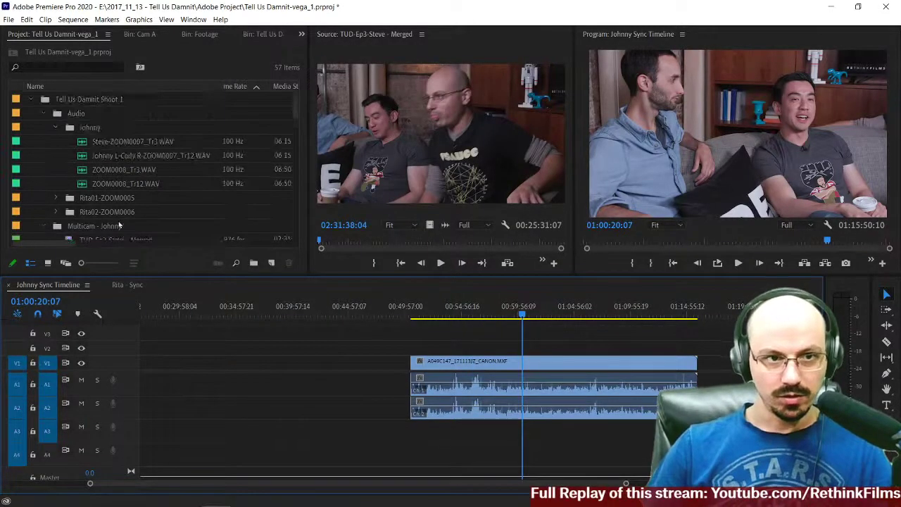
{"action": "left_click", "coordinate": [110, 156]}
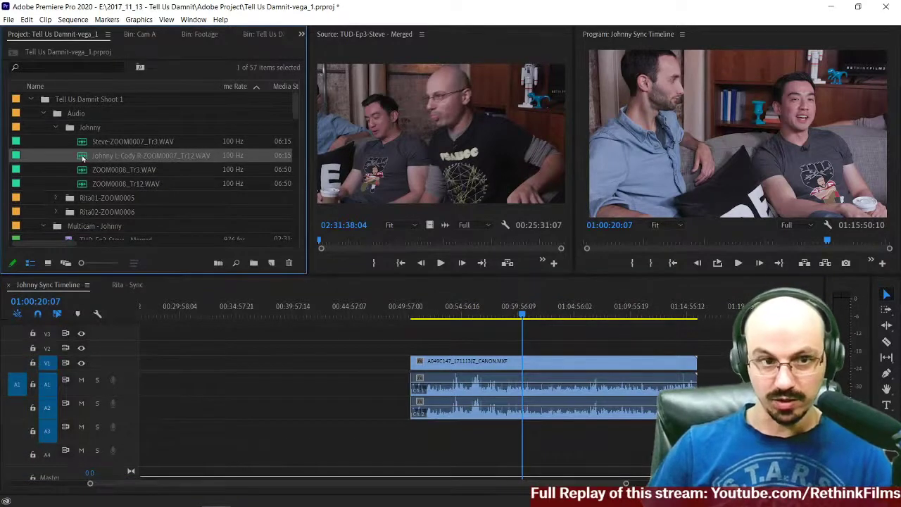
{"action": "right_click", "coordinate": [83, 159]}
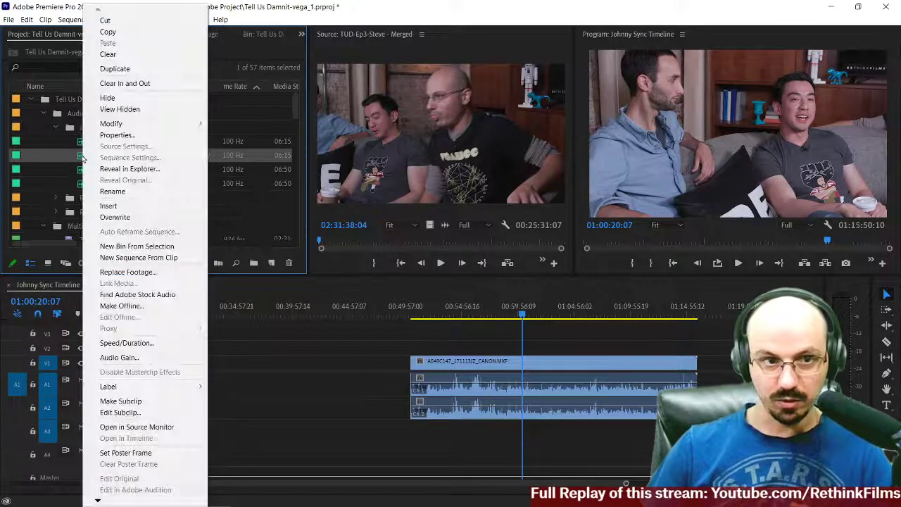
{"action": "left_click", "coordinate": [116, 69]}
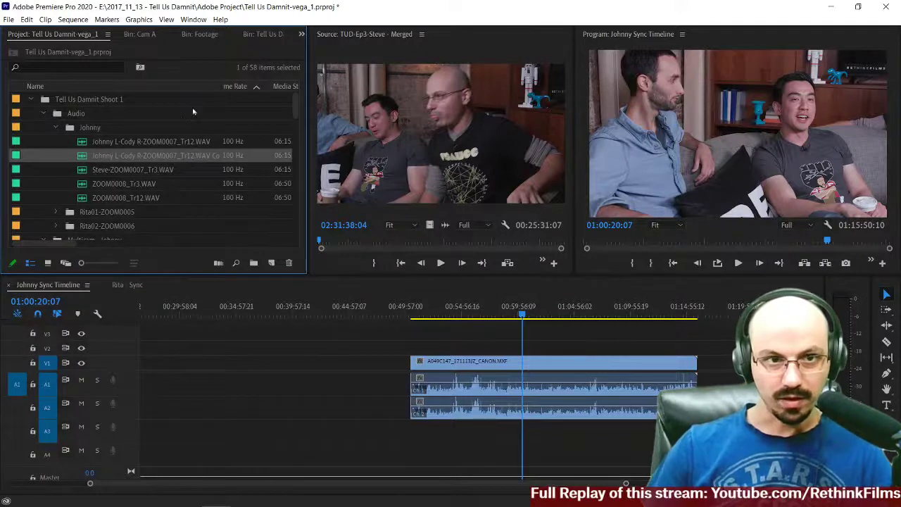
Step: Widen the project's Name column and rename the duplicated WAV clip as "stereo split - cody"
{"action": "left_click", "coordinate": [152, 156]}
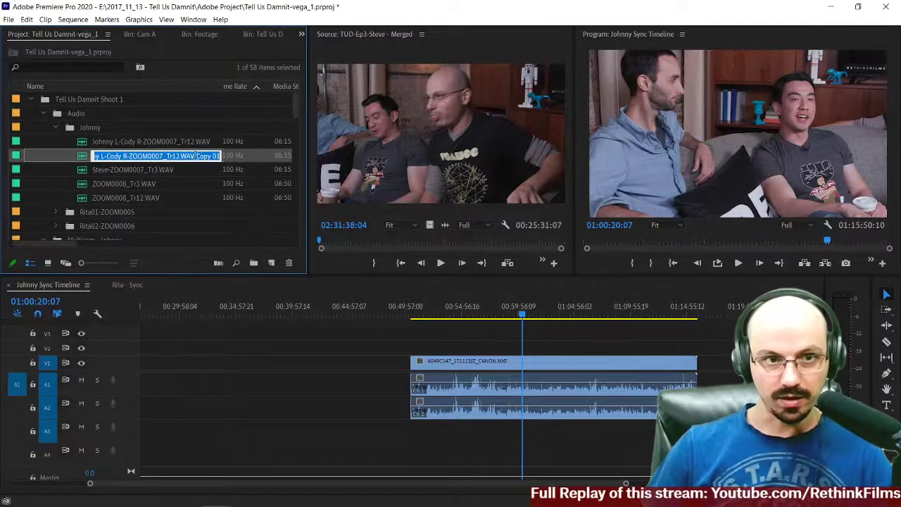
{"action": "left_click_drag", "start_coordinate": [219, 87], "coordinate": [261, 87]}
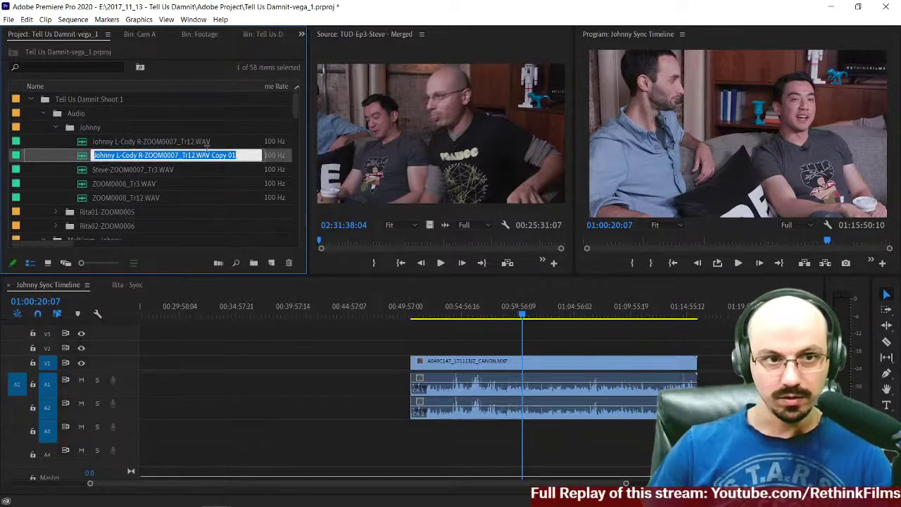
{"action": "left_click", "coordinate": [162, 154]}
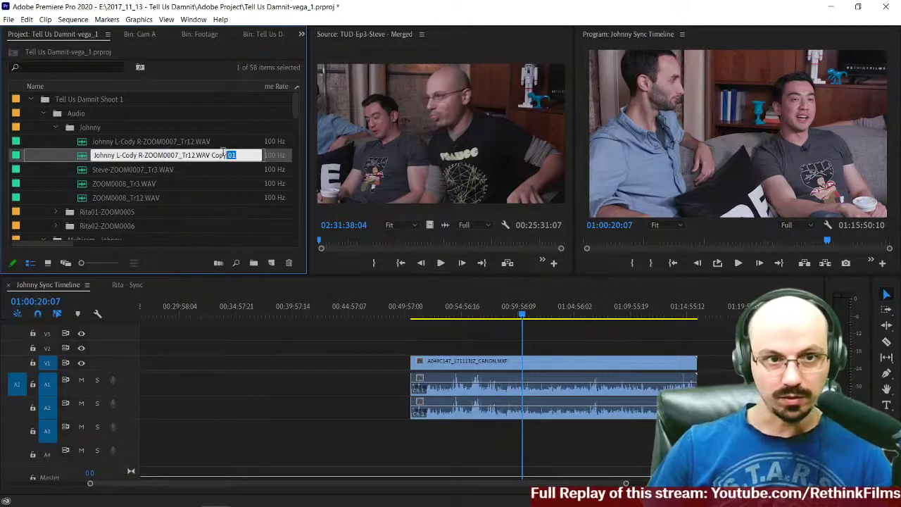
{"action": "left_click_drag", "start_coordinate": [231, 154], "coordinate": [82, 154]}
{"action": "type", "text": "ste"}
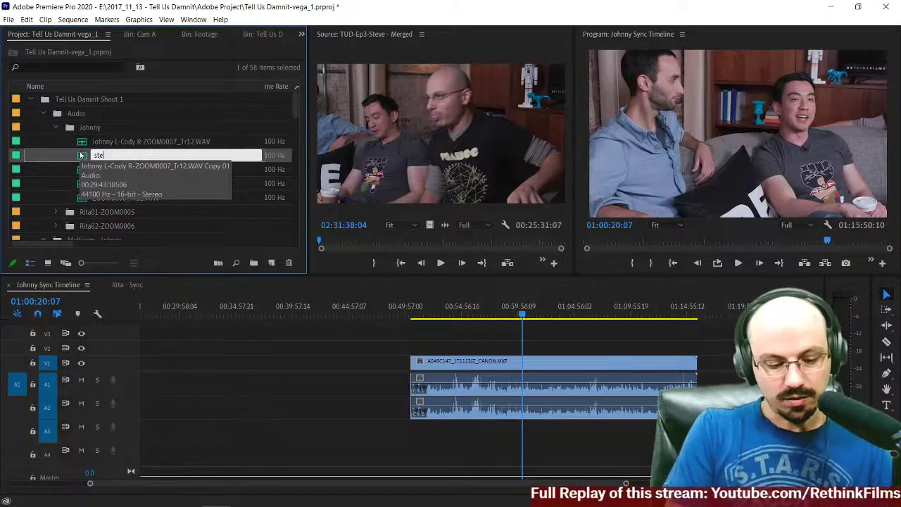
{"action": "type", "text": "reo split"}
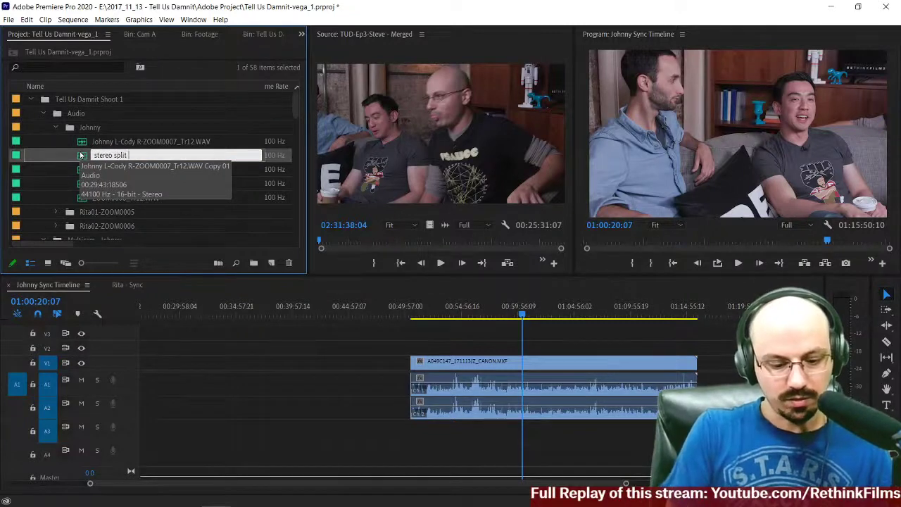
{"action": "type", "text": " - cody"}
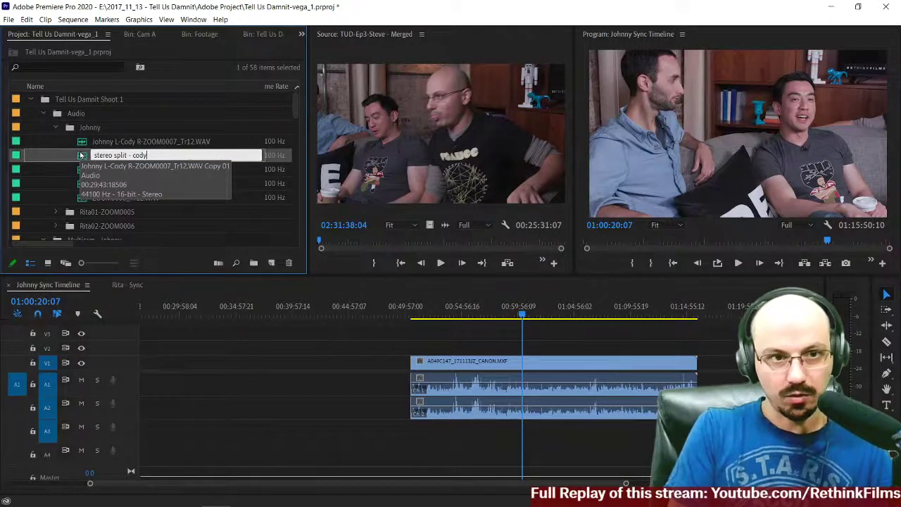
{"action": "key", "text": "Tab"}
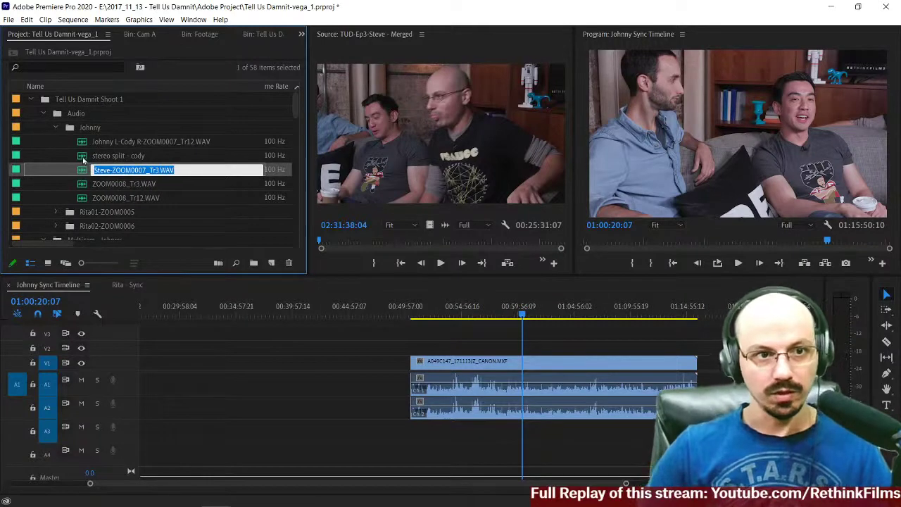
{"action": "left_click", "coordinate": [81, 155]}
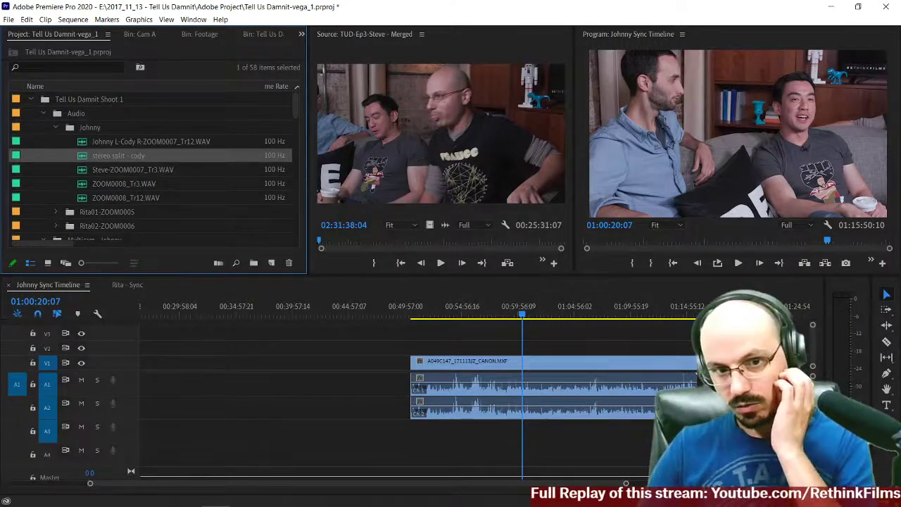
Step: Switch to the Chrome window with the tutorial on separating a stereo track
{"action": "mouse_move", "coordinate": [274, 501]}
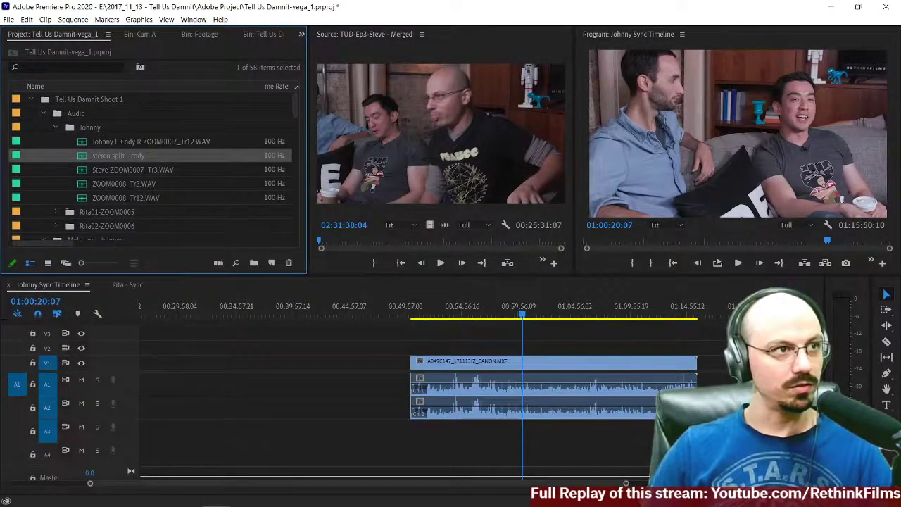
{"action": "mouse_move", "coordinate": [161, 496]}
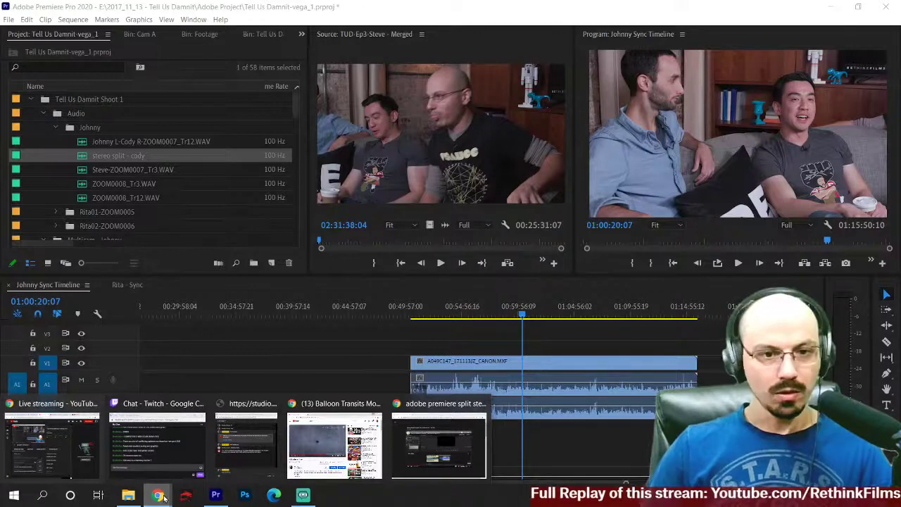
{"action": "left_click", "coordinate": [428, 463]}
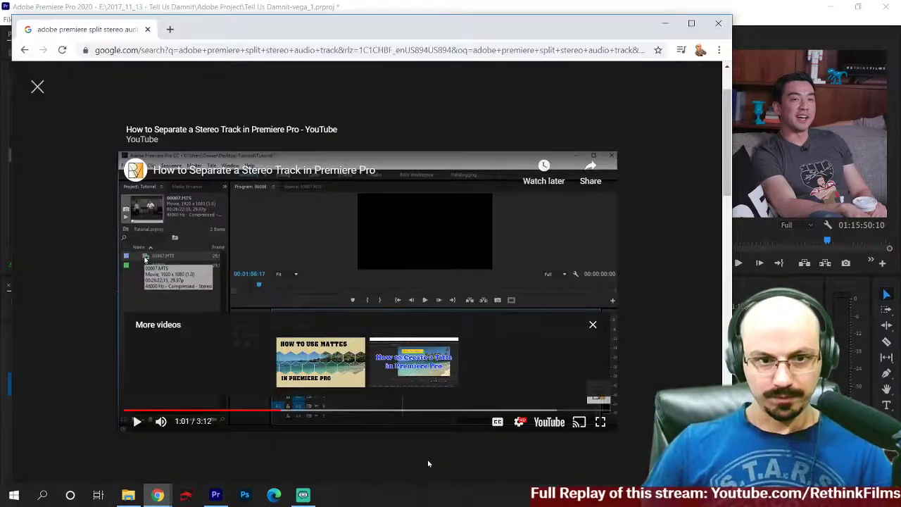
Step: Replay the stereo track tutorial from about 0:43 to 1:08, covering the clip's audio channel settings
{"action": "left_click", "coordinate": [136, 421]}
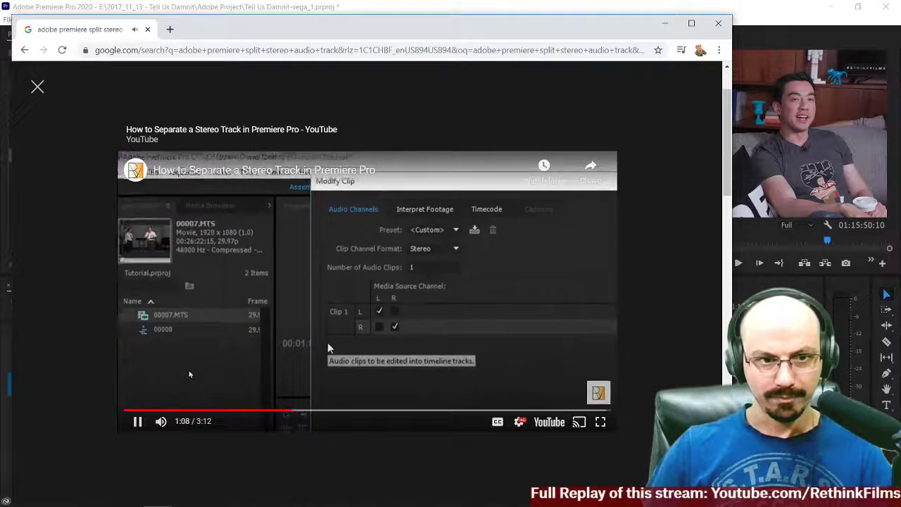
{"action": "key", "text": "space"}
{"action": "left_click", "coordinate": [235, 411]}
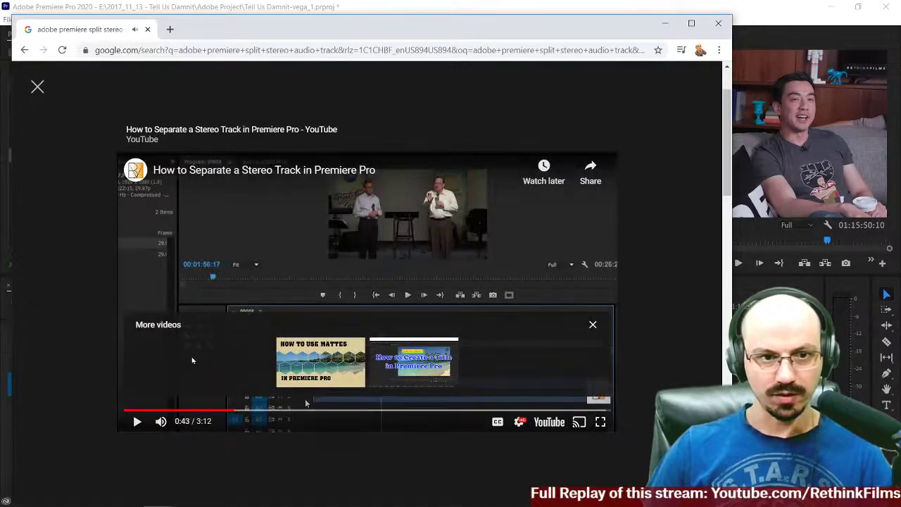
{"action": "left_click", "coordinate": [137, 421]}
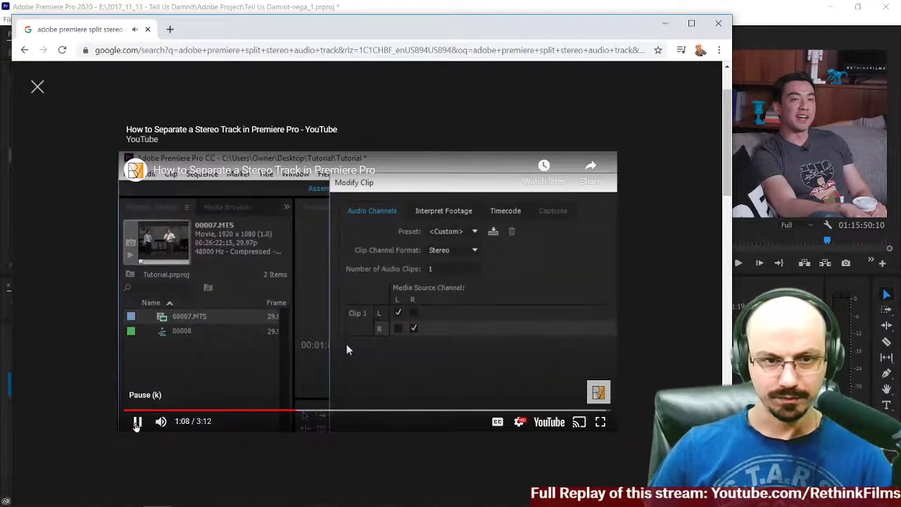
{"action": "left_click", "coordinate": [137, 422]}
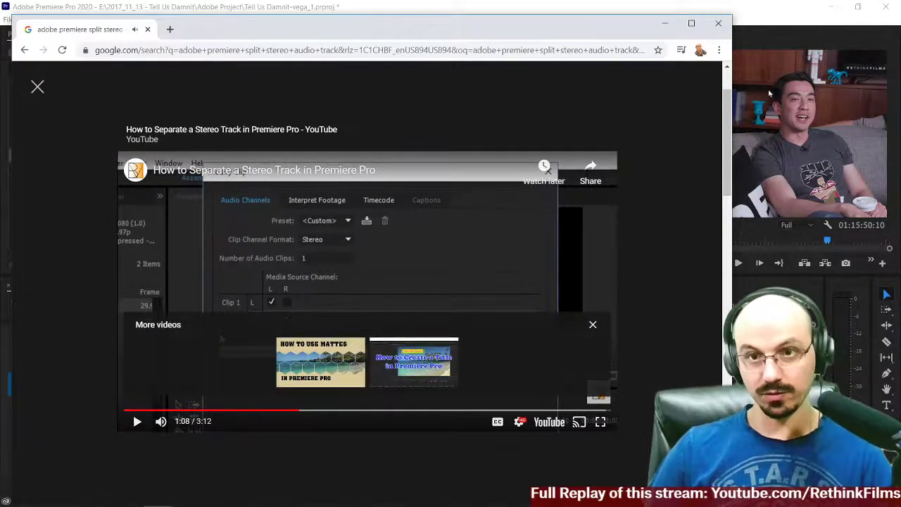
Step: Switch back to Premiere Pro and open the audio channel settings of the "stereo split - cody" clip
{"action": "left_click", "coordinate": [665, 23]}
{"action": "right_click", "coordinate": [83, 156]}
{"action": "mouse_move", "coordinate": [111, 123]}
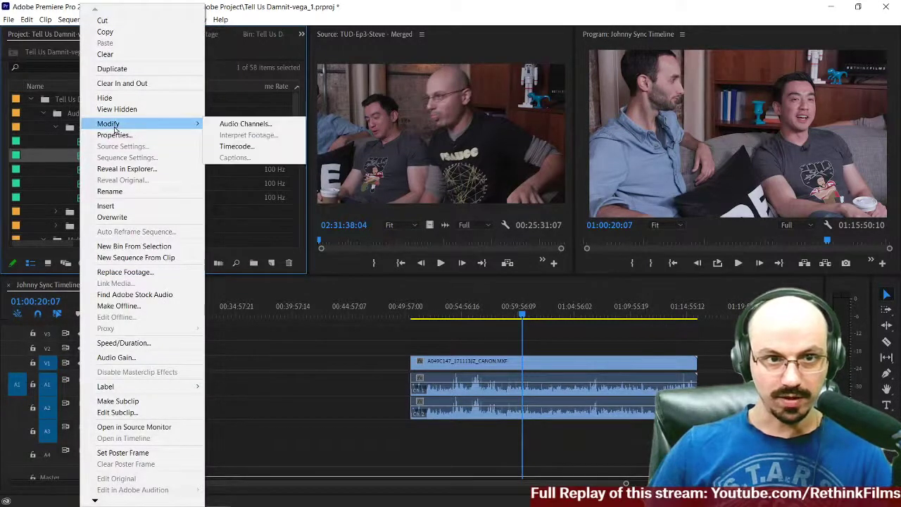
{"action": "left_click", "coordinate": [219, 123]}
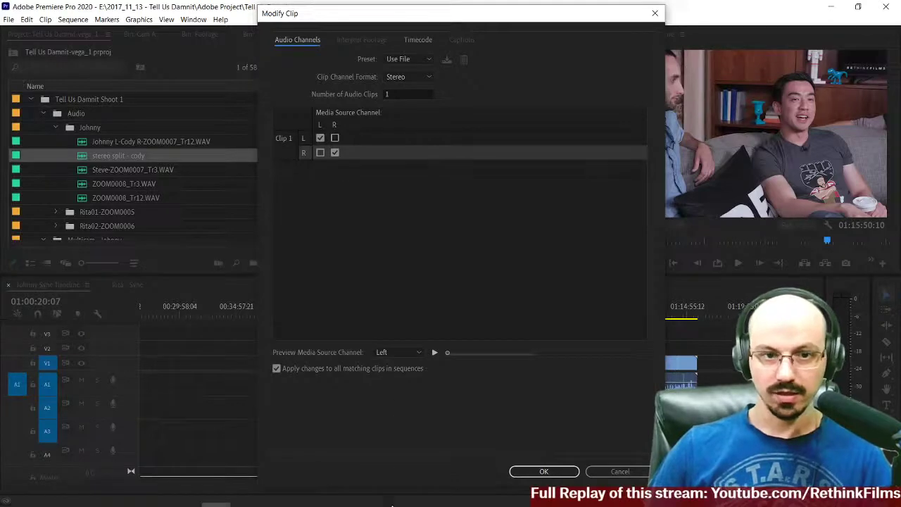
Step: Switch to the Chrome tutorial, watch it from 1:08 to 1:54, and return to Premiere Pro
{"action": "mouse_move", "coordinate": [304, 497]}
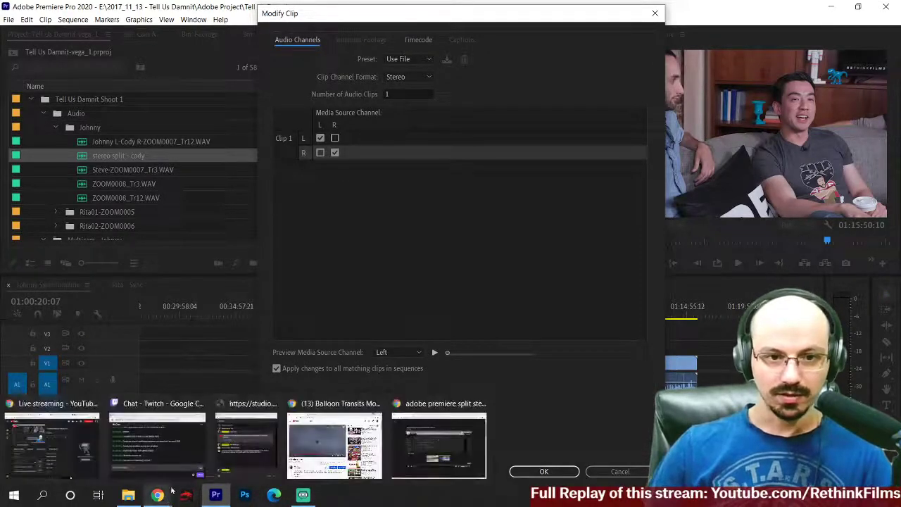
{"action": "left_click", "coordinate": [421, 451]}
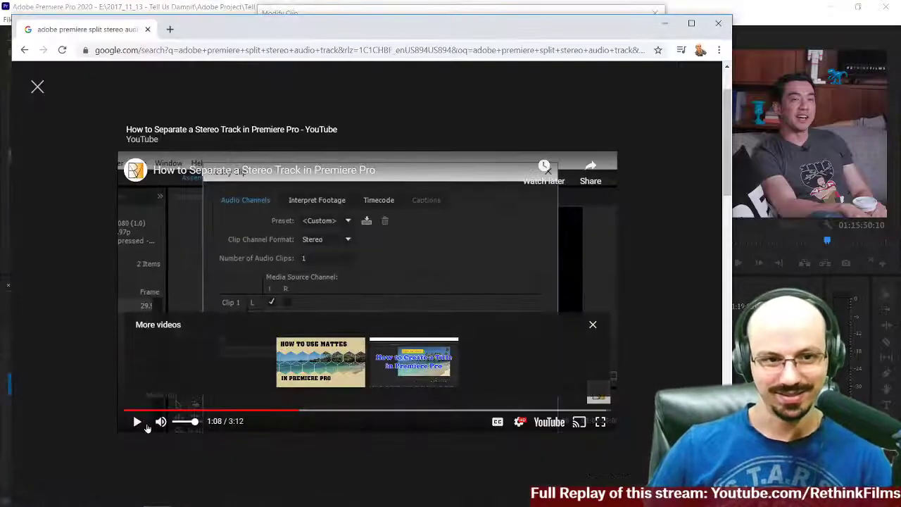
{"action": "left_click", "coordinate": [136, 421]}
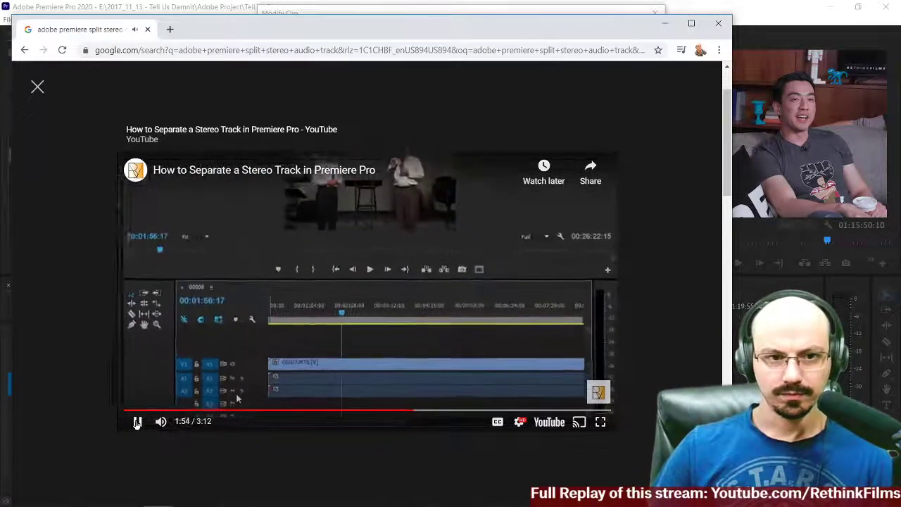
{"action": "key", "text": "space"}
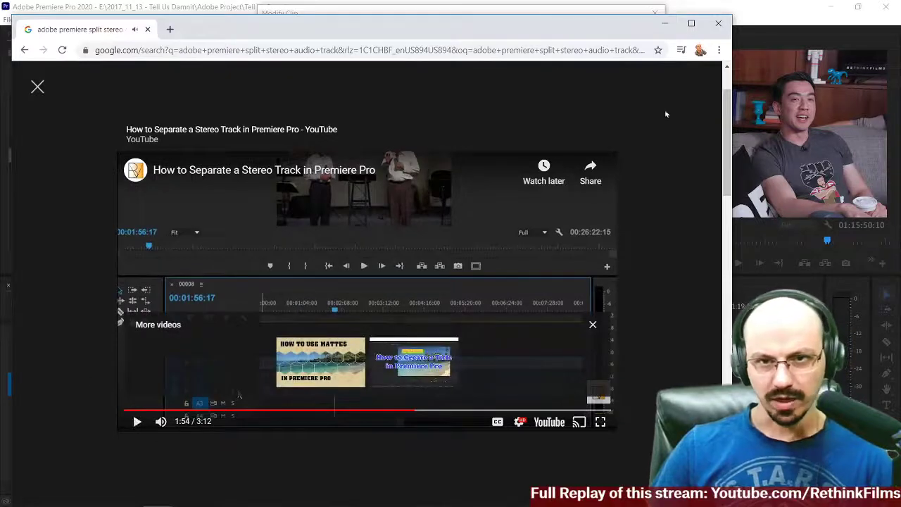
{"action": "left_click", "coordinate": [665, 24]}
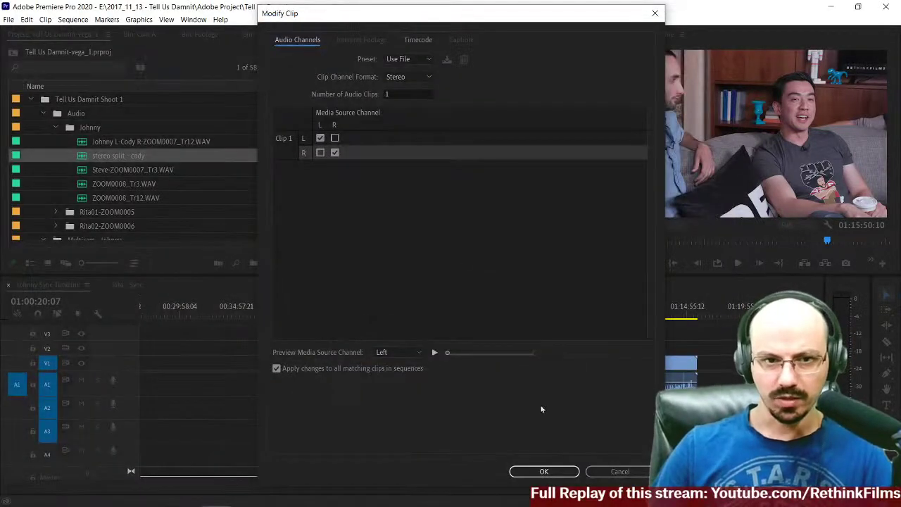
Step: Set the clip channel format to Mono with 3 audio clips and apply the change
{"action": "left_click", "coordinate": [410, 76]}
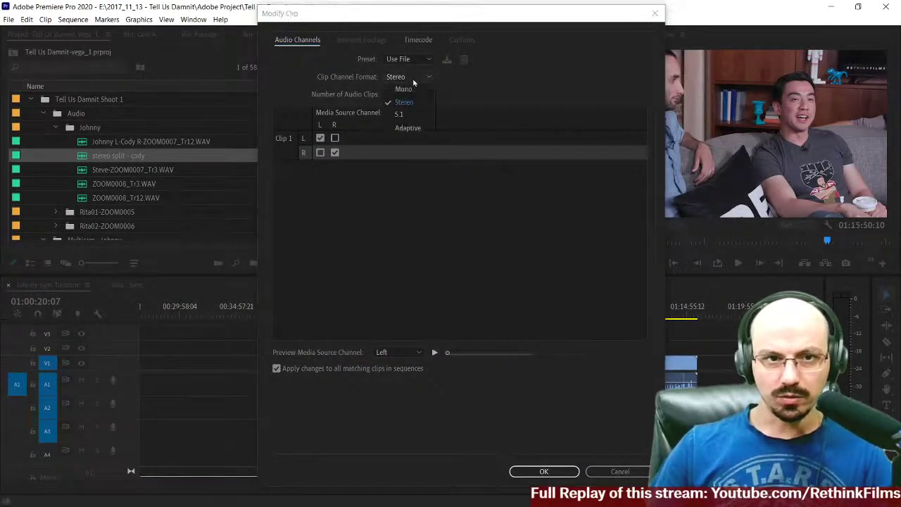
{"action": "left_click", "coordinate": [409, 89]}
{"action": "left_click", "coordinate": [399, 95]}
{"action": "type", "text": "2"}
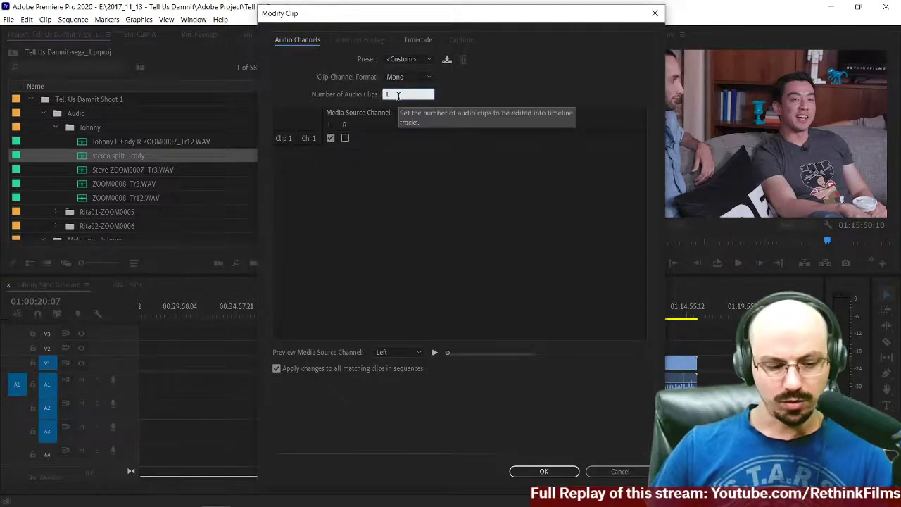
{"action": "type", "text": "3"}
{"action": "left_click", "coordinate": [467, 106]}
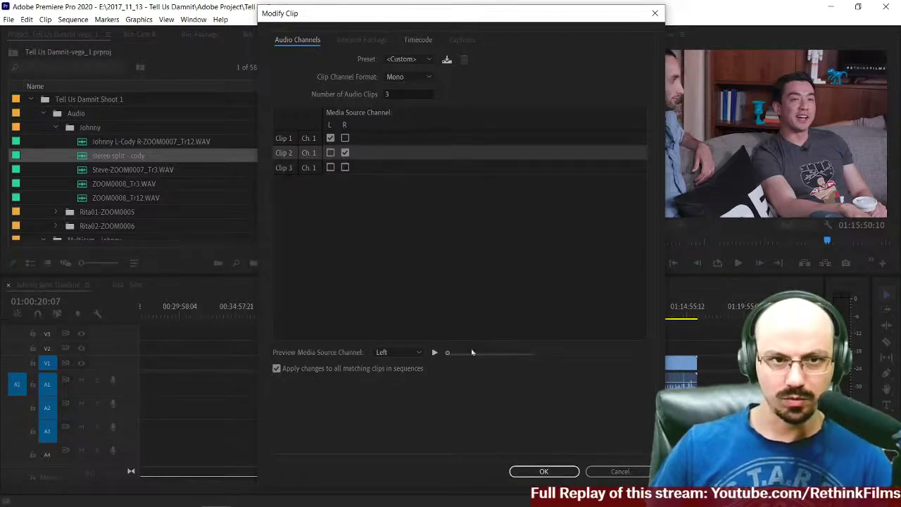
{"action": "left_click", "coordinate": [533, 472]}
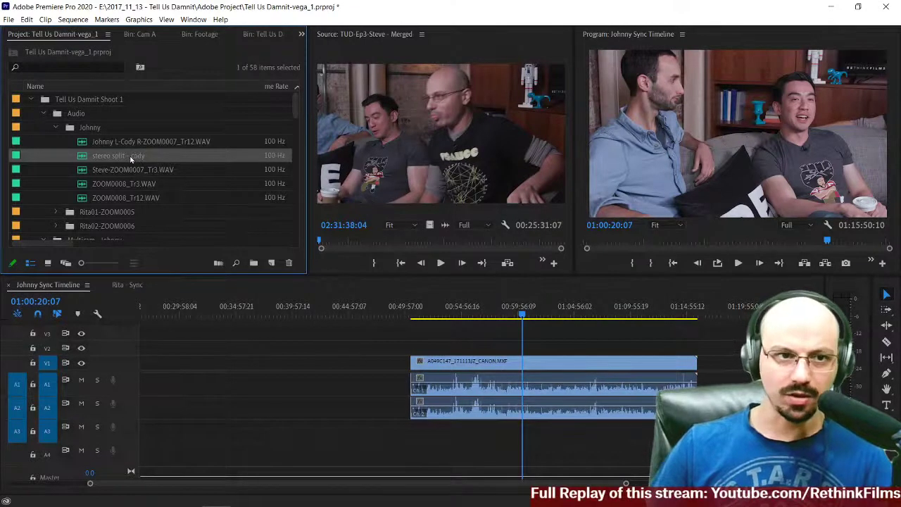
Step: Rename the "stereo split - cody" clip in the Johnny audio bin as "stereo split - cody&Johny"
{"action": "left_click", "coordinate": [130, 156]}
{"action": "key", "text": "End"}
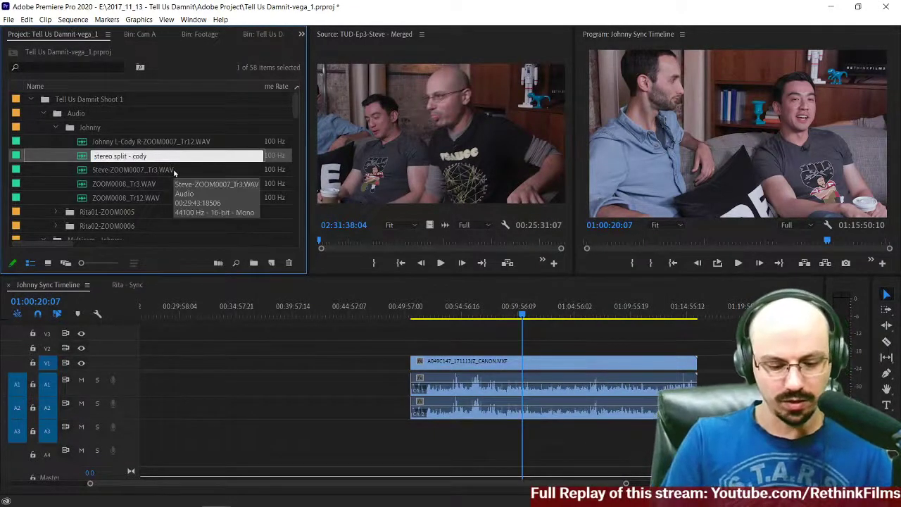
{"action": "type", "text": "&Johny"}
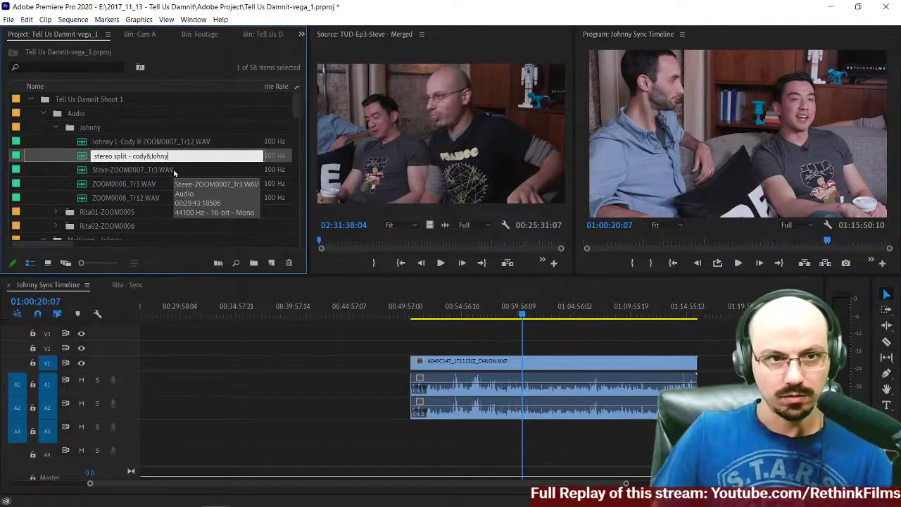
{"action": "key", "text": "Tab"}
Step: Place the "stereo split - cody&Johny" clip on tracks A1 to A3, after the A049C147 clip
{"action": "left_click_drag", "start_coordinate": [82, 158], "coordinate": [694, 372]}
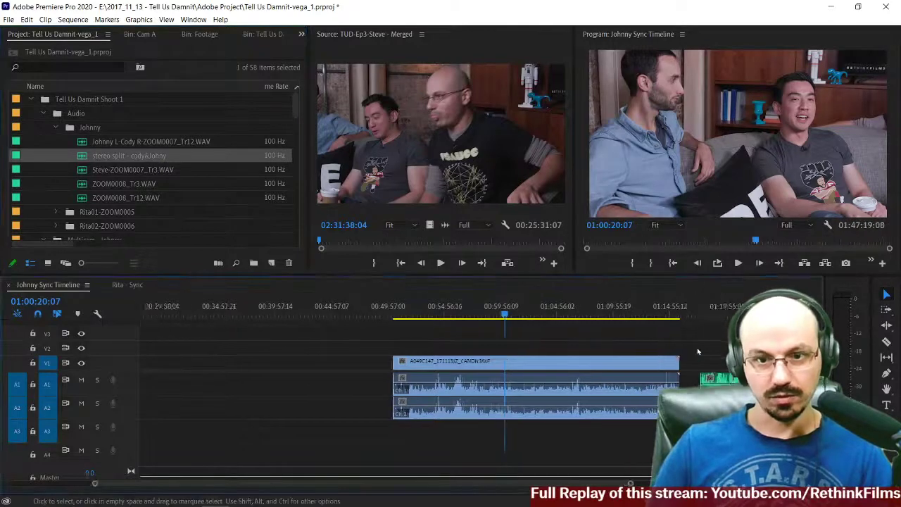
{"action": "scroll", "coordinate": [697, 351], "scroll_direction": "down", "scroll_amount": 5}
{"action": "scroll", "coordinate": [640, 428], "scroll_direction": "down", "scroll_amount": 2}
Step: Unlink the placed clip's three audio parts and delete the ones on tracks A1 and A3
{"action": "left_click", "coordinate": [641, 427]}
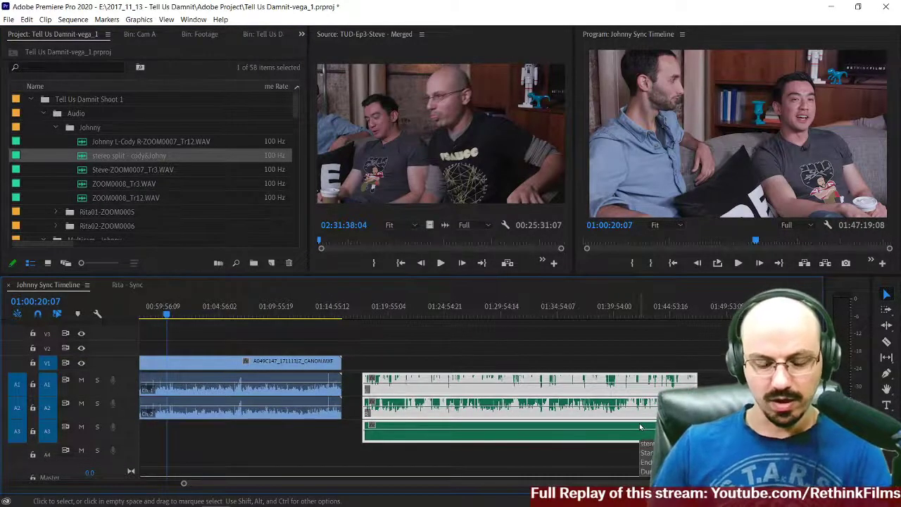
{"action": "left_click", "coordinate": [544, 421]}
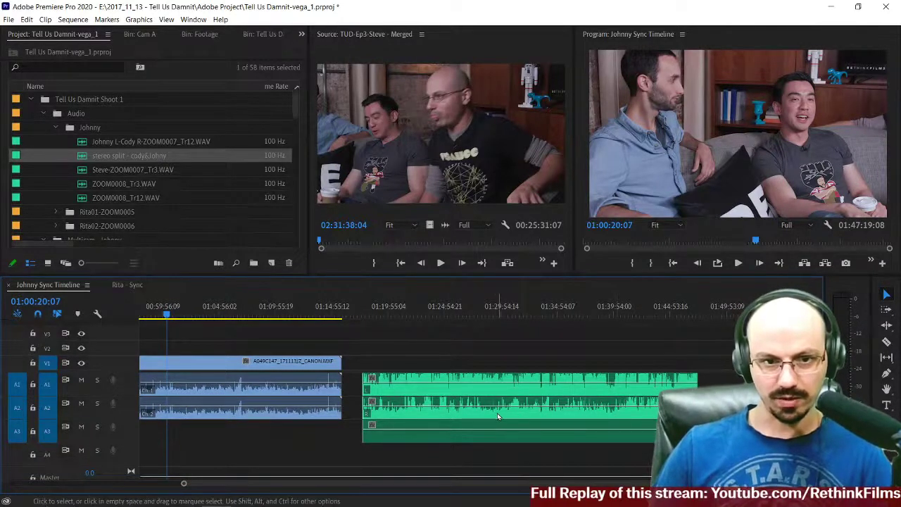
{"action": "left_click", "coordinate": [418, 392]}
{"action": "key", "text": "Delete"}
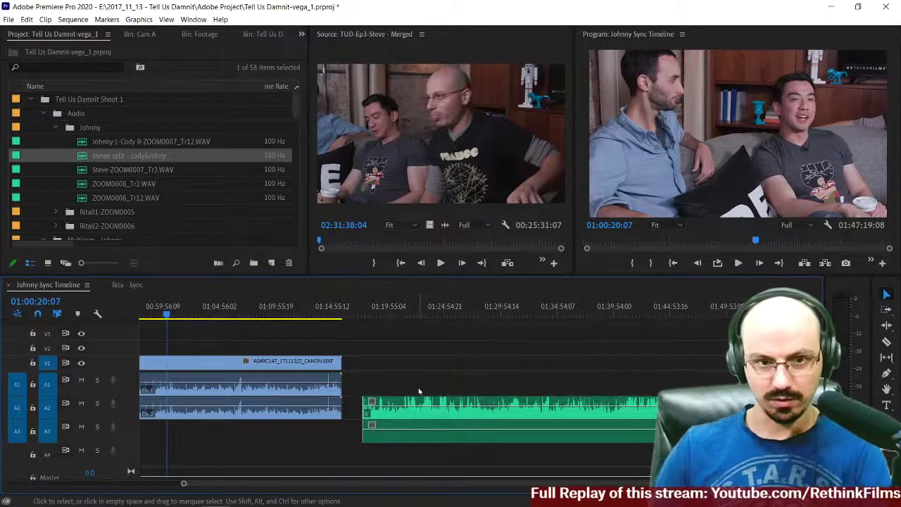
{"action": "left_click", "coordinate": [431, 420]}
{"action": "left_click", "coordinate": [421, 436]}
{"action": "key", "text": "Delete"}
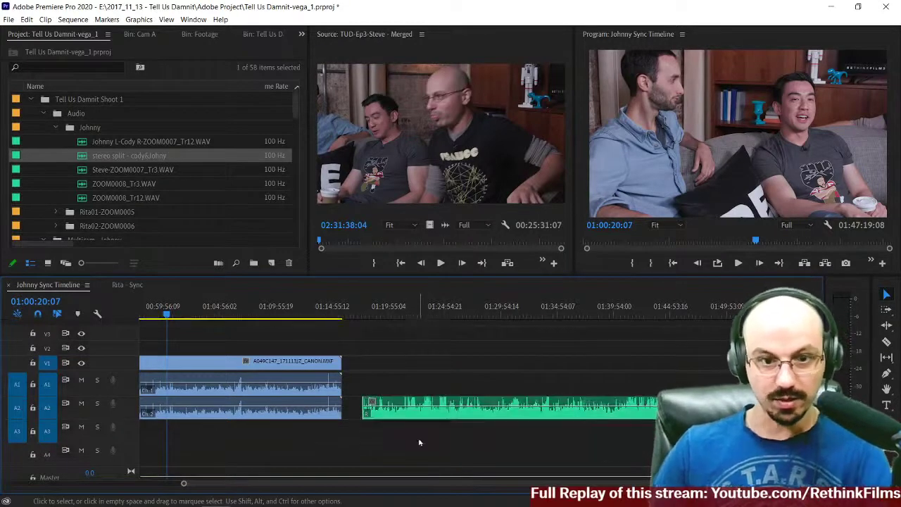
Step: Preview the remaining split audio on A2, and move it to track A3, aligned with the start of the A049C147 clip
{"action": "left_click", "coordinate": [405, 315]}
{"action": "key", "text": "space"}
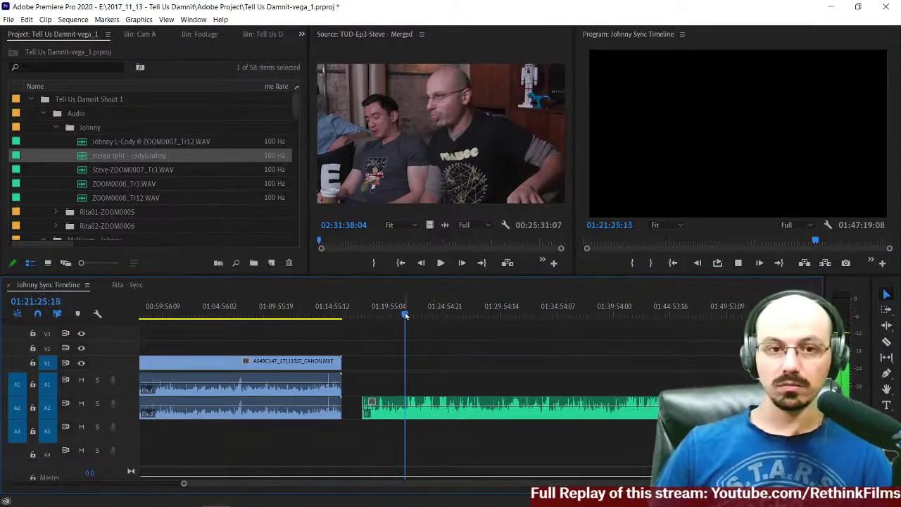
{"action": "key", "text": "space"}
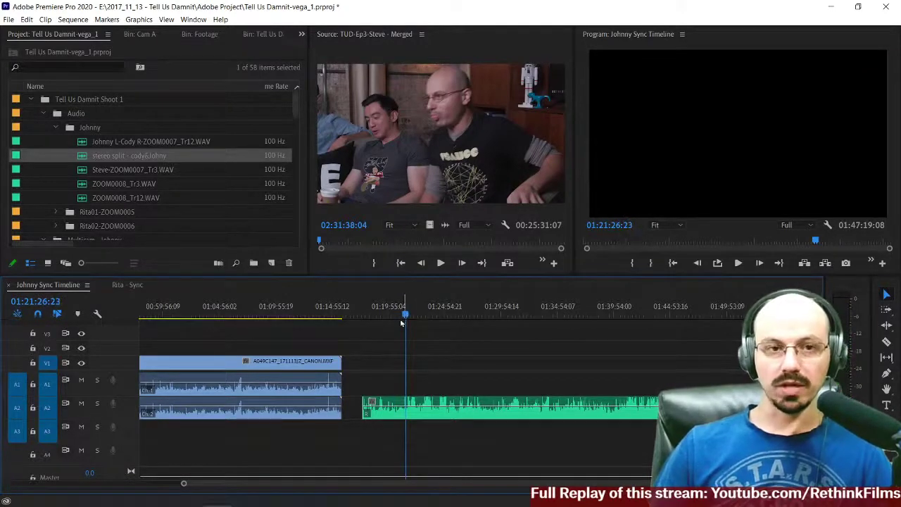
{"action": "scroll", "coordinate": [424, 371], "scroll_direction": "up", "scroll_amount": 3}
{"action": "left_click_drag", "start_coordinate": [584, 422], "coordinate": [278, 433]}
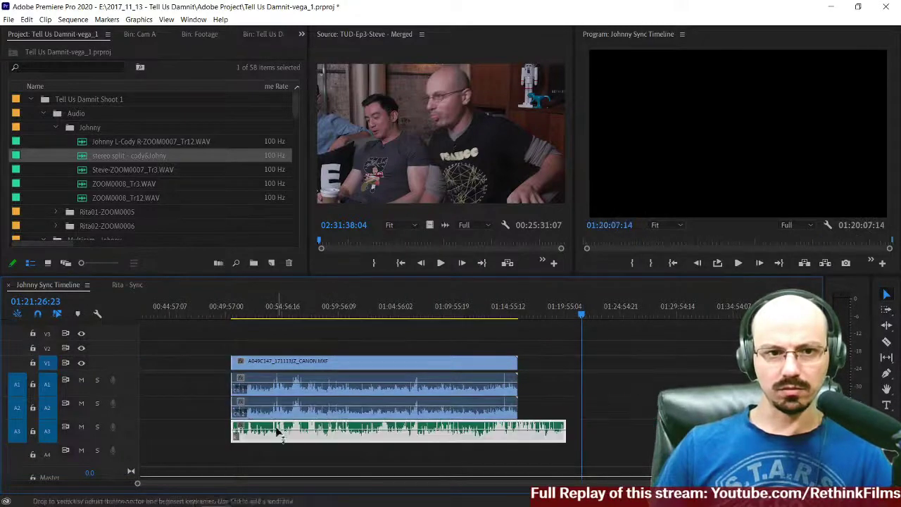
Step: Play the start of the A049C147 clip with the A3 audio to check their sync
{"action": "left_click", "coordinate": [227, 314]}
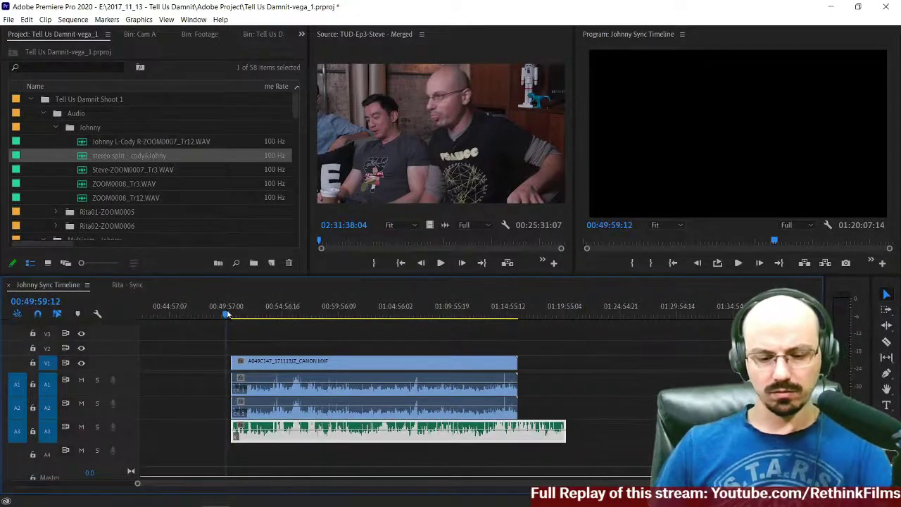
{"action": "key", "text": "equal"}
{"action": "key", "text": "equal"}
{"action": "key", "text": "equal"}
{"action": "key", "text": "equal"}
{"action": "scroll", "coordinate": [338, 356], "scroll_direction": "down", "scroll_amount": 5}
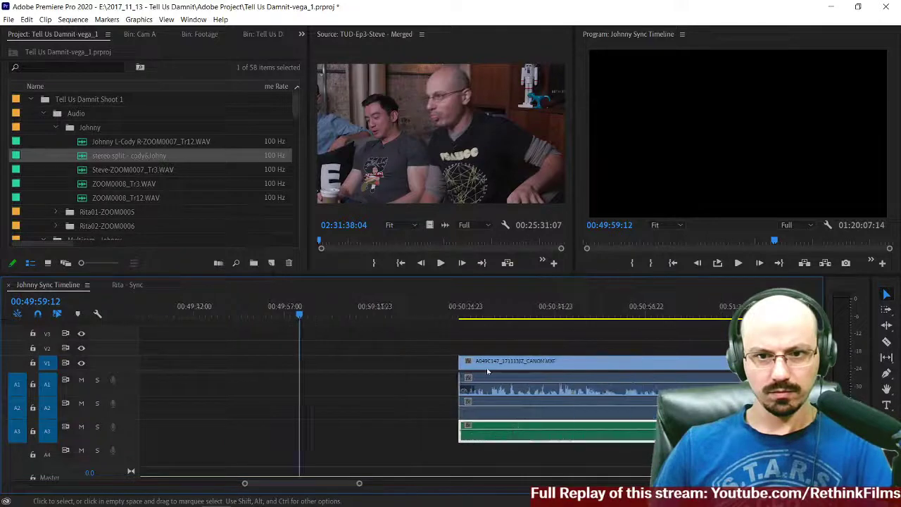
{"action": "left_click", "coordinate": [374, 317]}
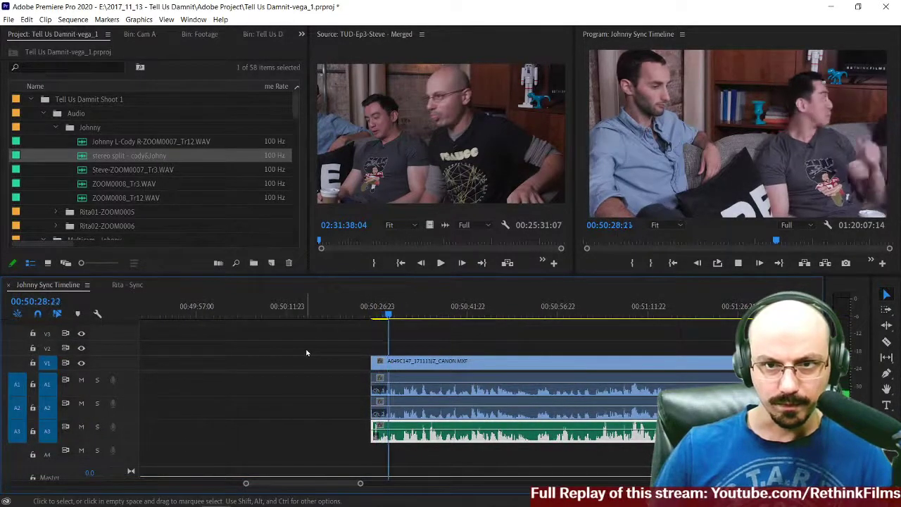
{"action": "left_click", "coordinate": [370, 317]}
{"action": "key", "text": "space"}
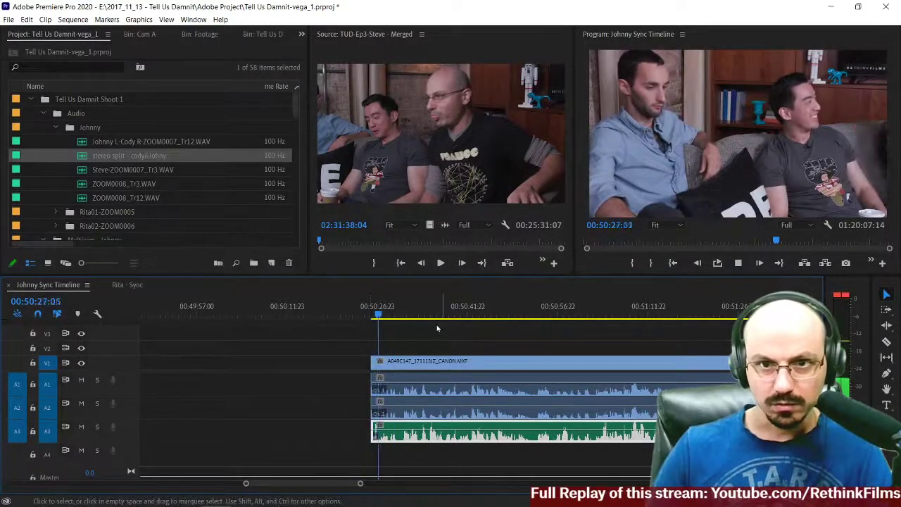
{"action": "key", "text": "space"}
Step: Split the A3 audio clip at the end of the A049C147 clip and delete the excess beyond it
{"action": "key", "text": "minus"}
{"action": "key", "text": "minus"}
{"action": "key", "text": "minus"}
{"action": "key", "text": "minus"}
{"action": "key", "text": "minus"}
{"action": "key", "text": "minus"}
{"action": "key", "text": "minus"}
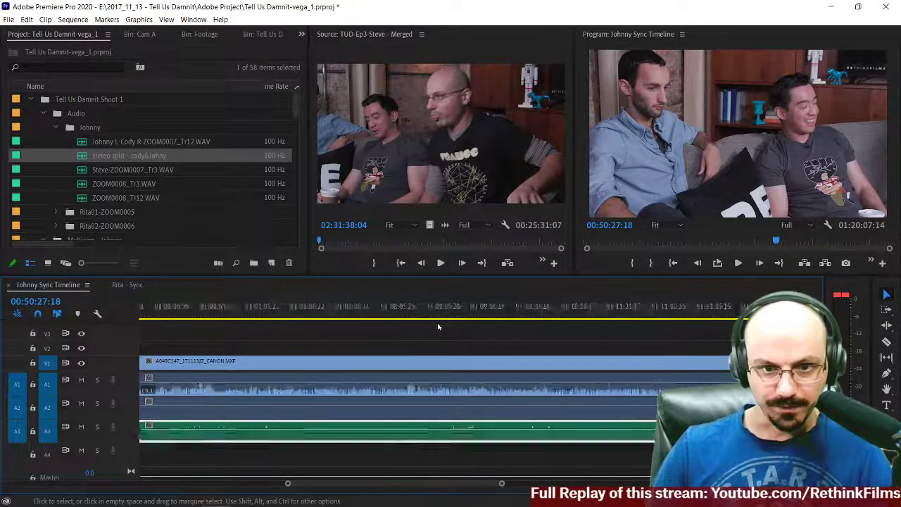
{"action": "key", "text": "equal"}
{"action": "key", "text": "equal"}
{"action": "key", "text": "equal"}
{"action": "key", "text": "c"}
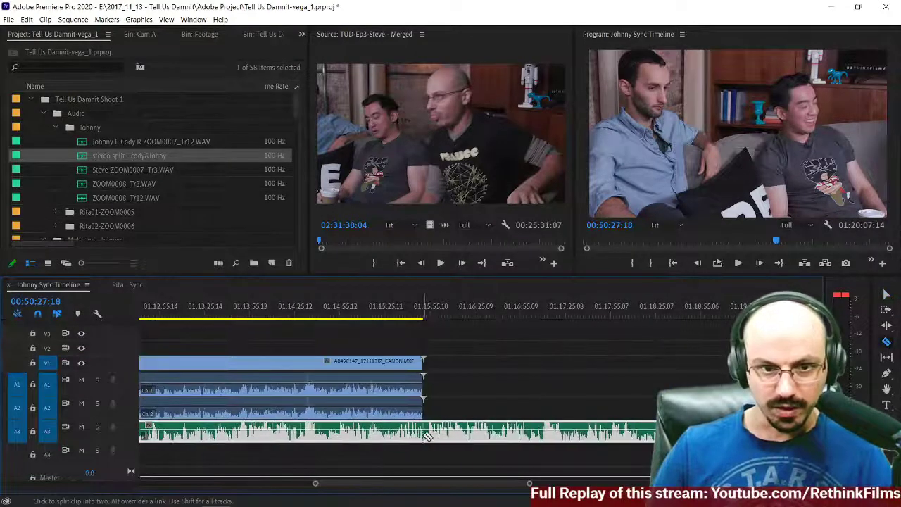
{"action": "left_click", "coordinate": [425, 434]}
{"action": "key", "text": "v"}
{"action": "left_click", "coordinate": [507, 433]}
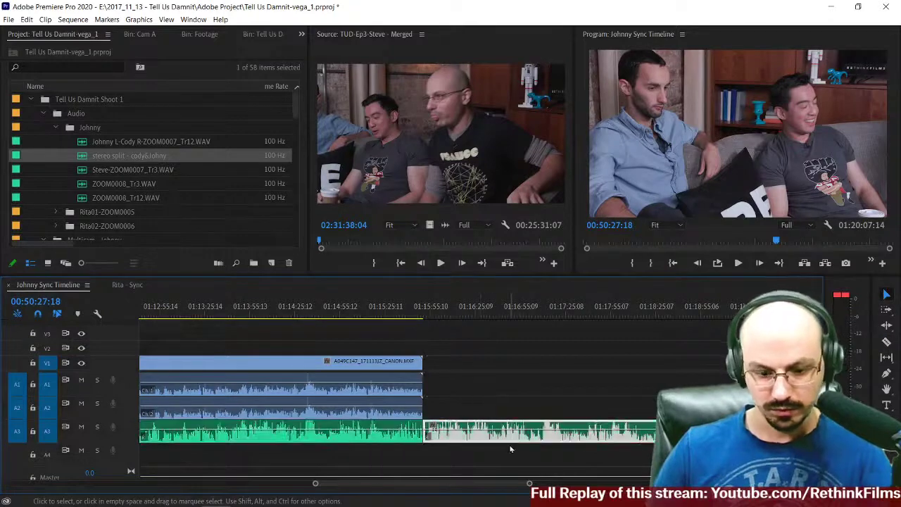
{"action": "key", "text": "Delete"}
Step: Move the A049C147 video and its three audio clips earlier, just after the C024C044 clip, and select the whole group
{"action": "left_click", "coordinate": [345, 307]}
{"action": "key", "text": "minus"}
{"action": "key", "text": "minus"}
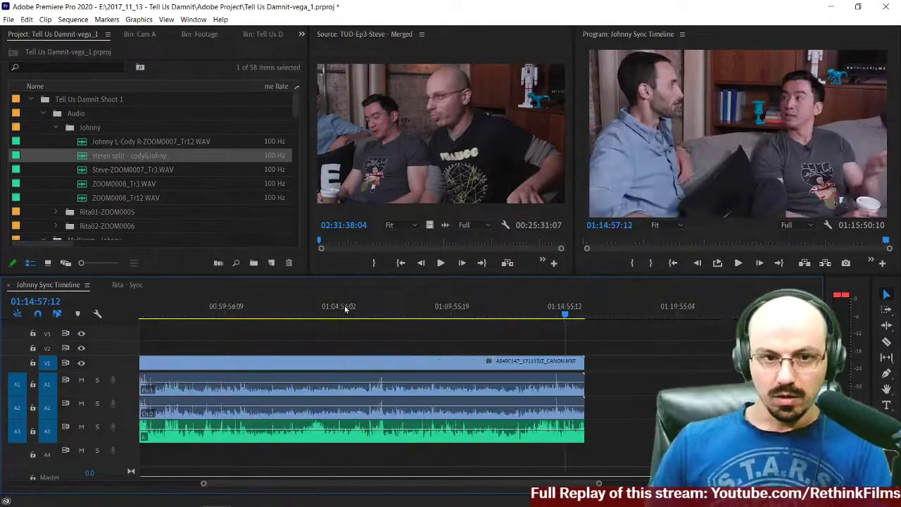
{"action": "key", "text": "minus"}
{"action": "key", "text": "minus"}
{"action": "key", "text": "backslash"}
{"action": "left_click_drag", "start_coordinate": [467, 345], "coordinate": [590, 447]}
{"action": "left_click_drag", "start_coordinate": [592, 361], "coordinate": [418, 365]}
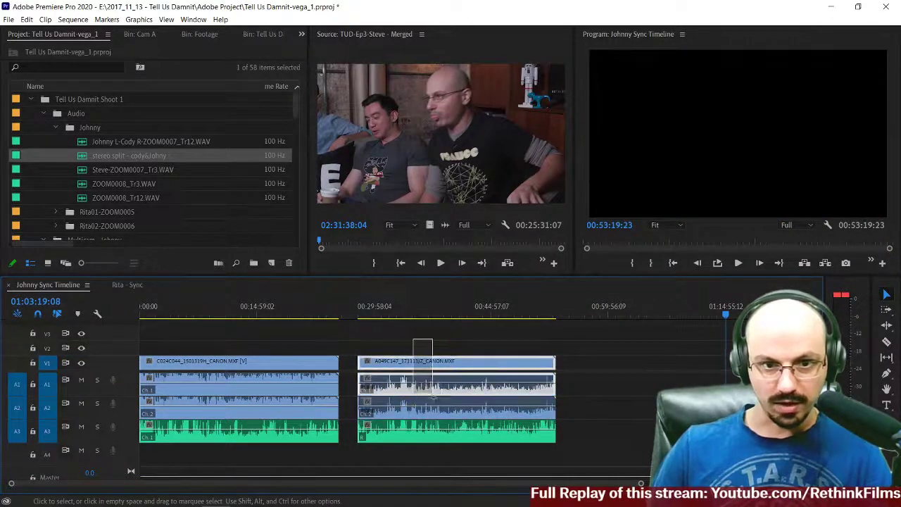
{"action": "left_click", "coordinate": [480, 366]}
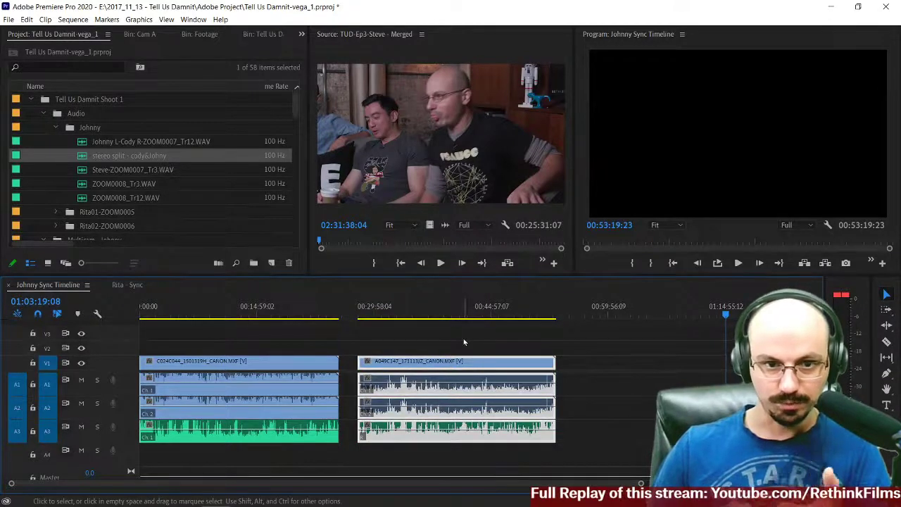
Step: Merge the A049C147 video and its three audio clips into "TUD-Ep3-Cody - Merged" in the Multicam - Johnny bin
{"action": "left_click", "coordinate": [463, 338]}
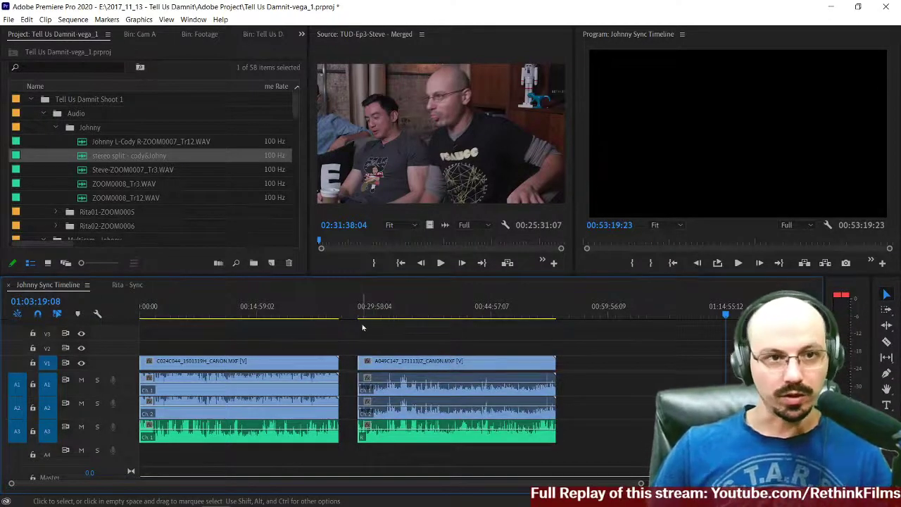
{"action": "scroll", "coordinate": [164, 224], "scroll_direction": "down", "scroll_amount": 3}
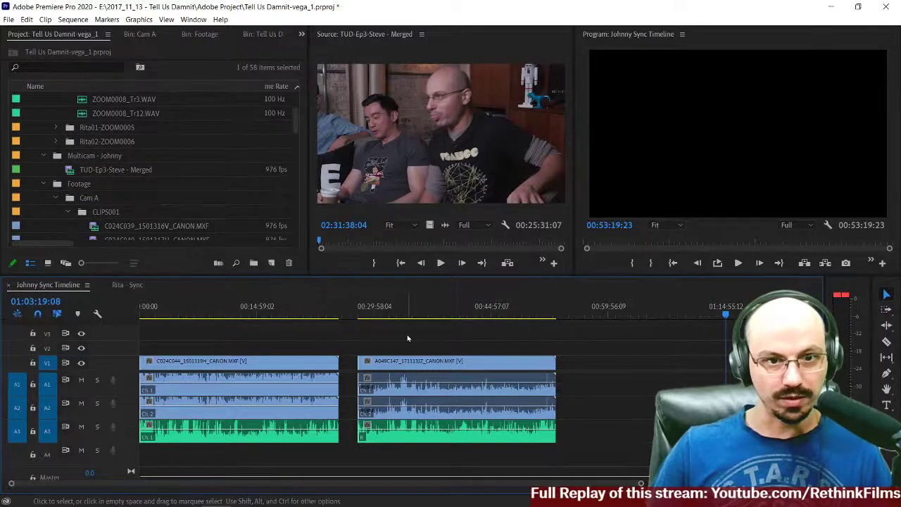
{"action": "left_click", "coordinate": [393, 362]}
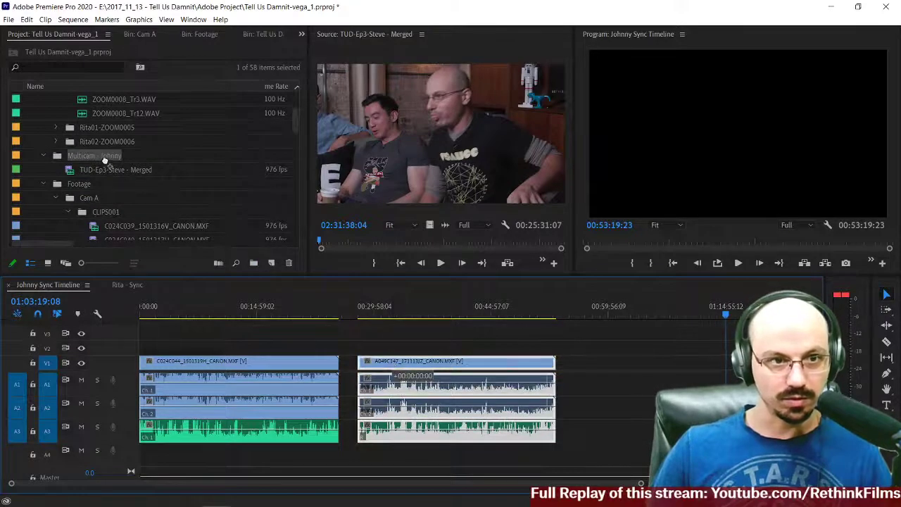
{"action": "key", "text": "ctrl+shift+m"}
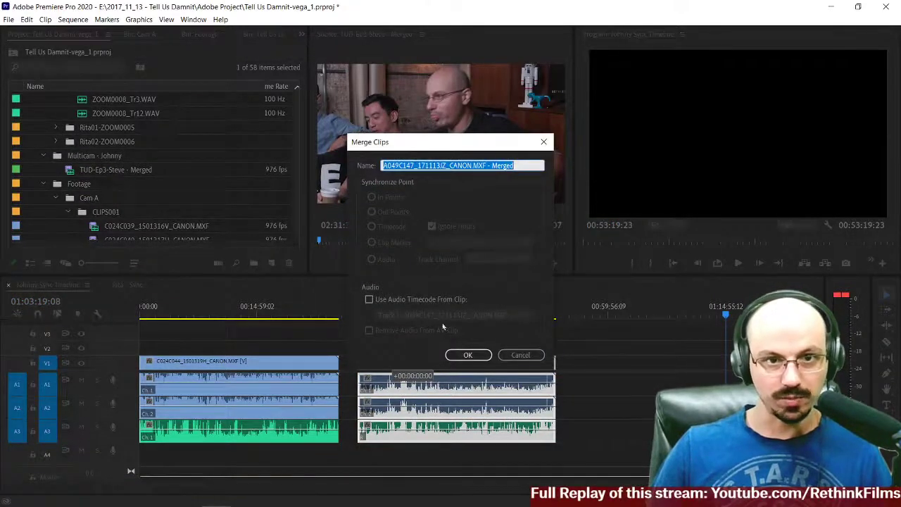
{"action": "type", "text": "TUD-Ep3-Cody"}
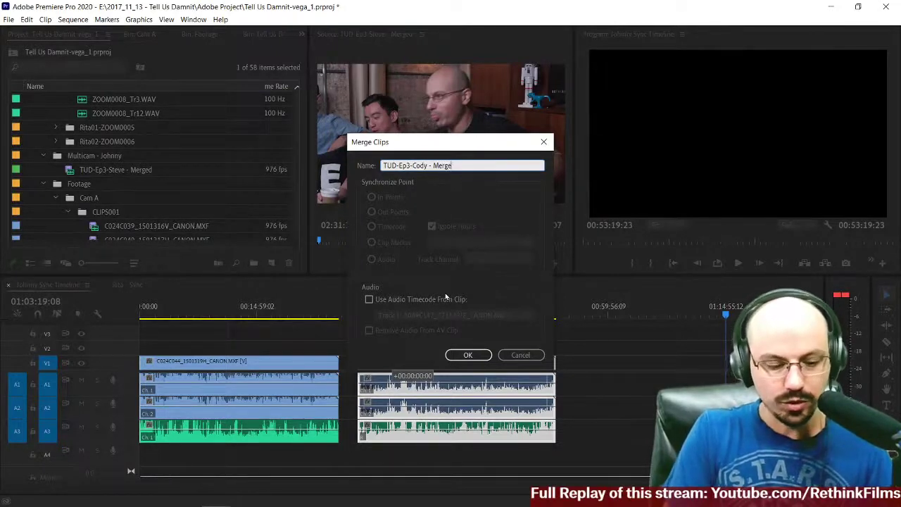
{"action": "key", "text": "Return"}
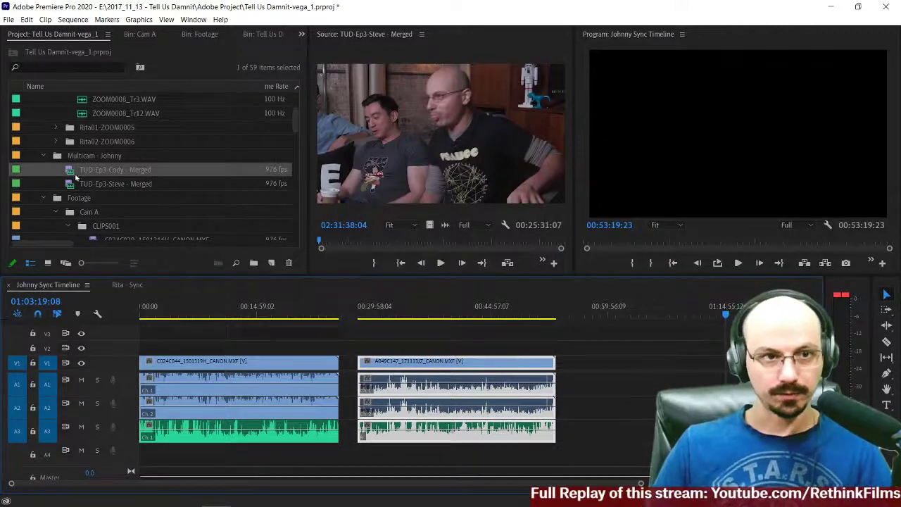
{"action": "left_click", "coordinate": [521, 340]}
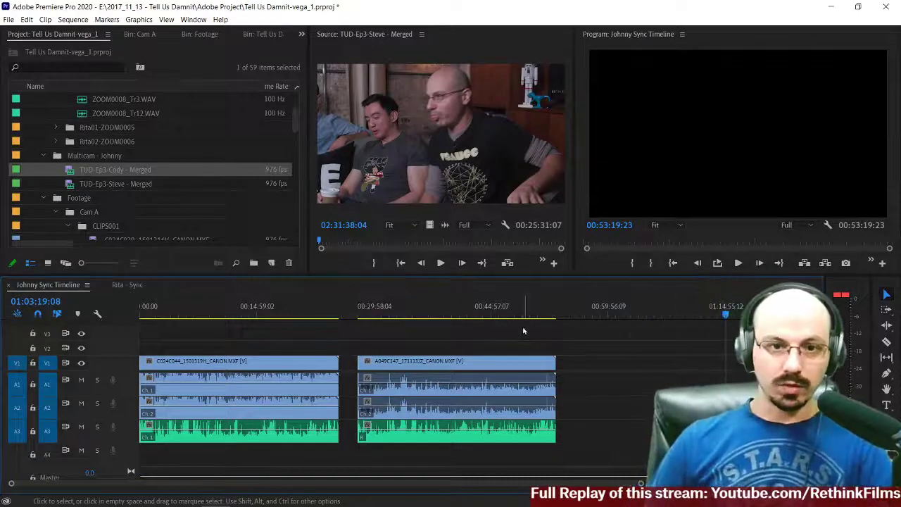
Step: Place the playhead at 00:56:34:05 and open source clips 00007.MTS through 00010.MTS in turn to find the matching wide shot
{"action": "left_click", "coordinate": [581, 310]}
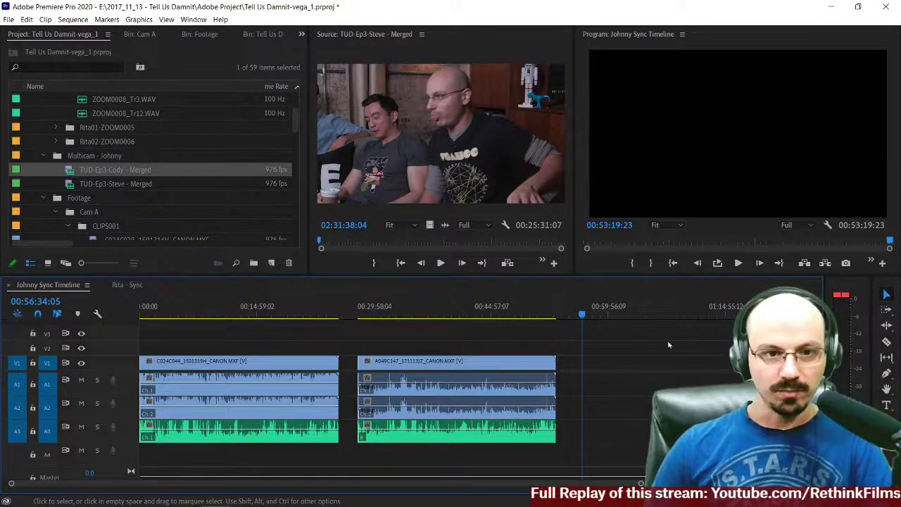
{"action": "scroll", "coordinate": [173, 206], "scroll_direction": "up", "scroll_amount": 3}
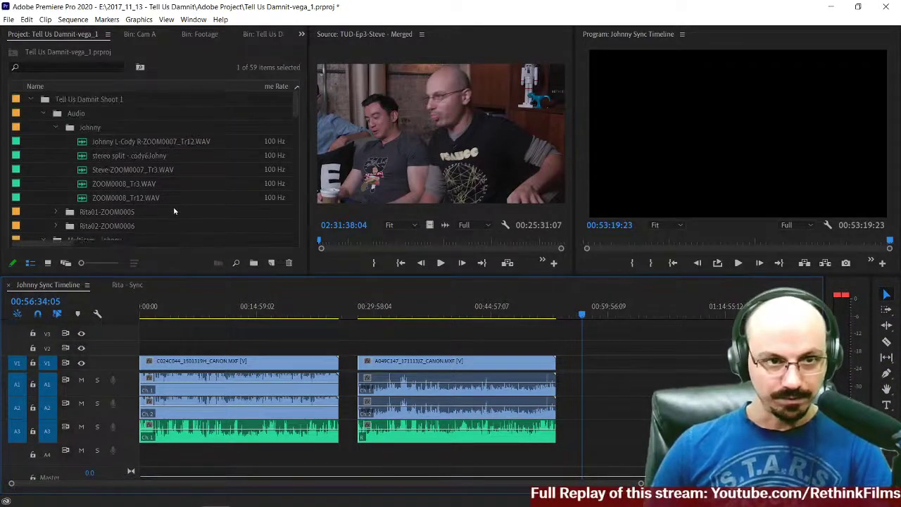
{"action": "scroll", "coordinate": [111, 165], "scroll_direction": "down", "scroll_amount": 10}
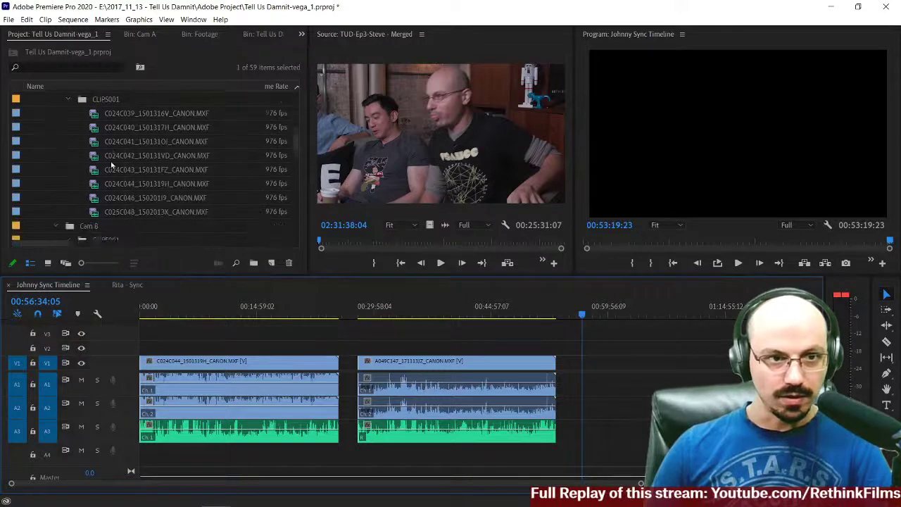
{"action": "scroll", "coordinate": [111, 165], "scroll_direction": "down", "scroll_amount": 10}
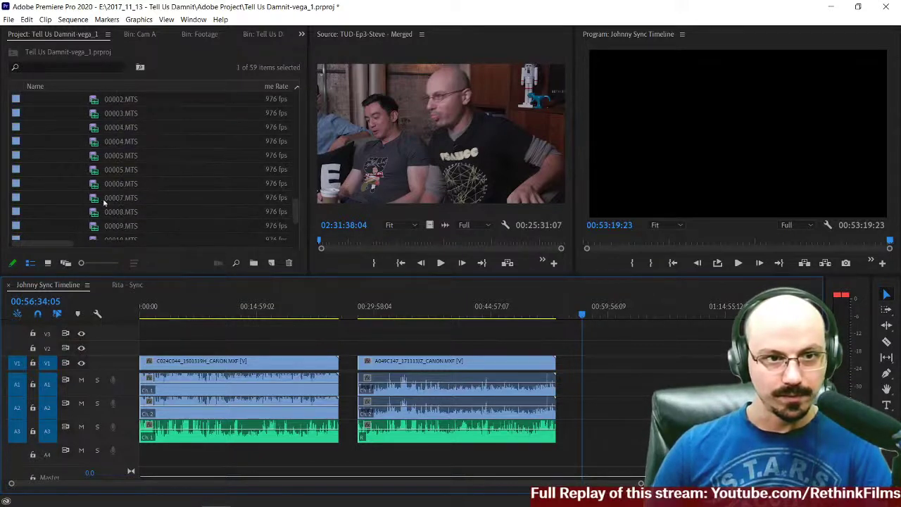
{"action": "double_click", "coordinate": [94, 198]}
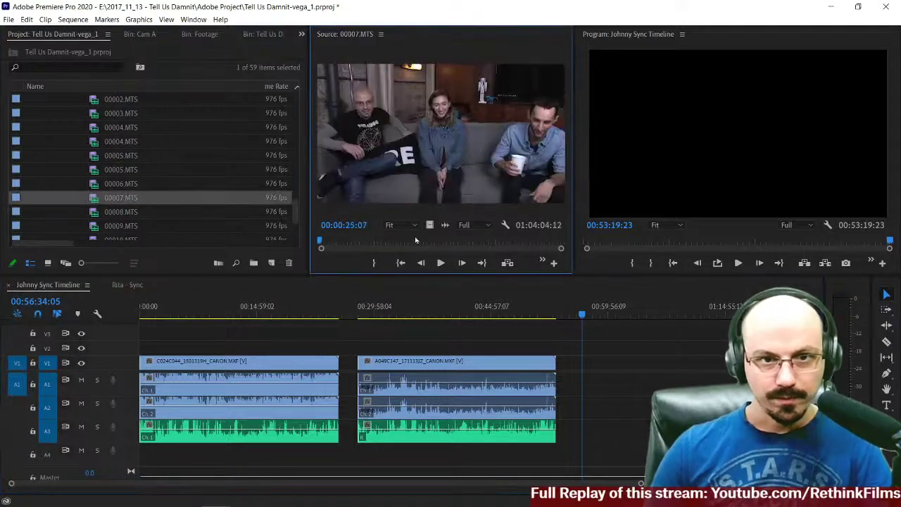
{"action": "double_click", "coordinate": [94, 212]}
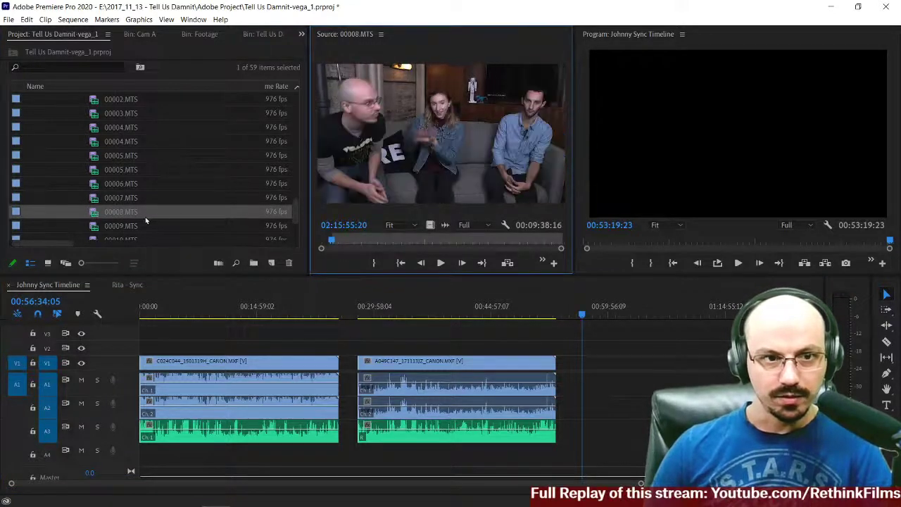
{"action": "double_click", "coordinate": [87, 226]}
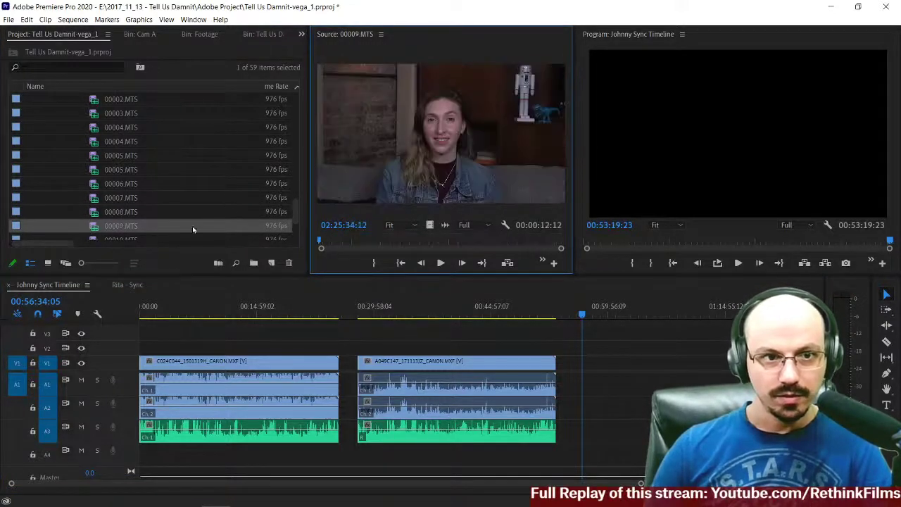
{"action": "scroll", "coordinate": [202, 162], "scroll_direction": "down", "scroll_amount": 2}
{"action": "double_click", "coordinate": [93, 188]}
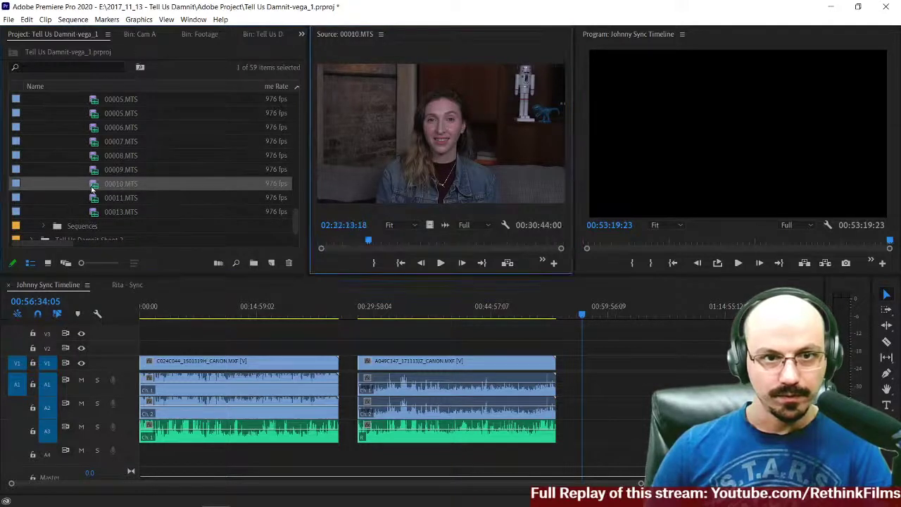
Step: Play the opening of 00010.MTS and return to its first frame
{"action": "left_click", "coordinate": [319, 242]}
{"action": "key", "text": "space"}
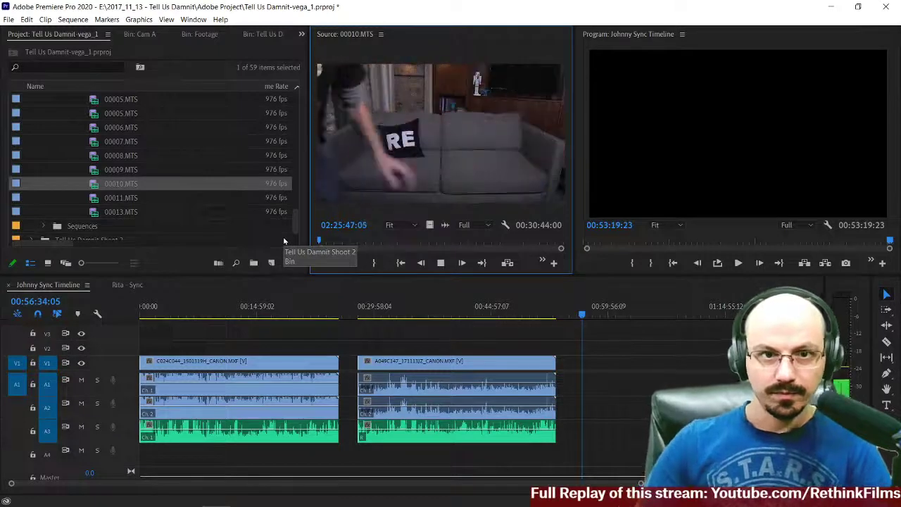
{"action": "key", "text": "space"}
{"action": "key", "text": "Left"}
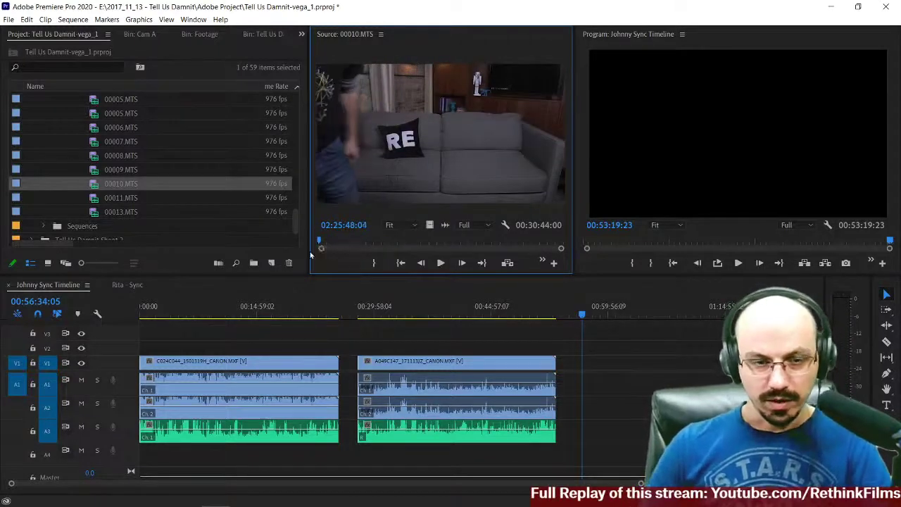
{"action": "left_click", "coordinate": [321, 241]}
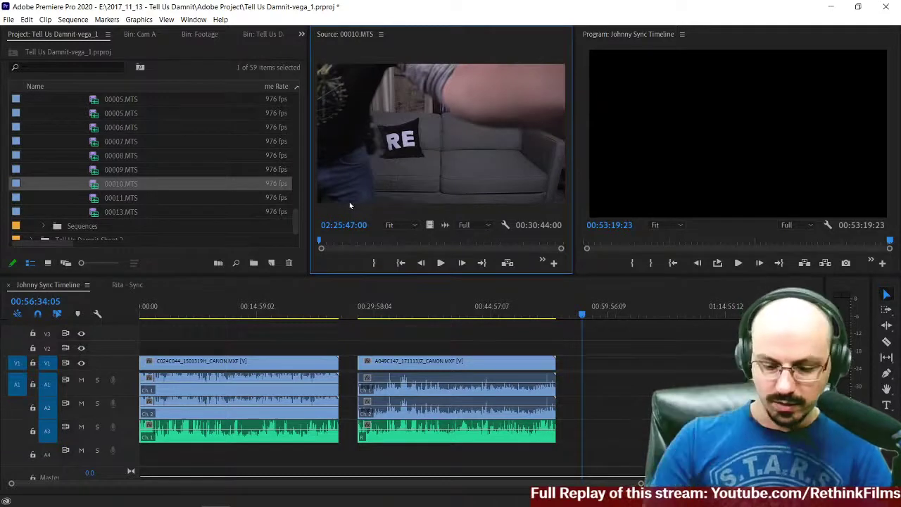
Step: Jump ahead in 00010.MTS to the hand clap and set the source In point at 02:31:08:17
{"action": "type", "text": "+5260"}
{"action": "key", "text": "Return"}
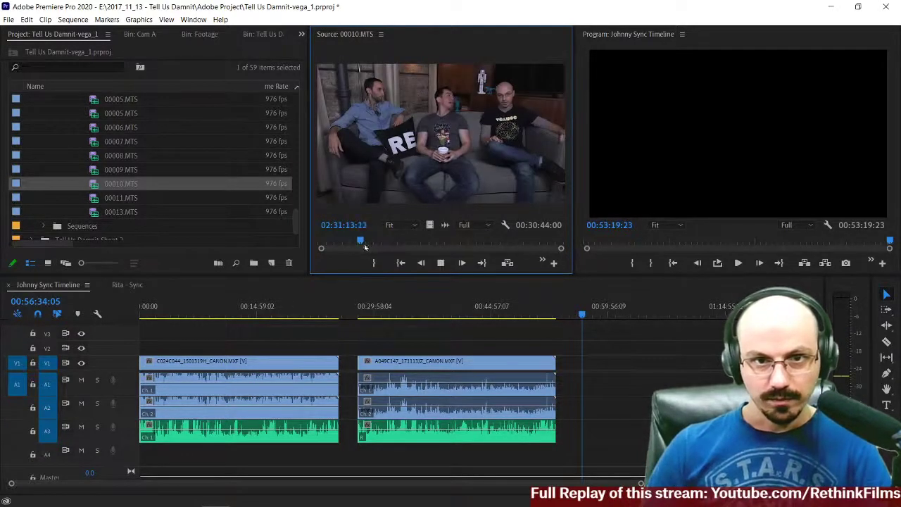
{"action": "key", "text": "space"}
{"action": "left_click_drag", "start_coordinate": [360, 241], "coordinate": [355, 244]}
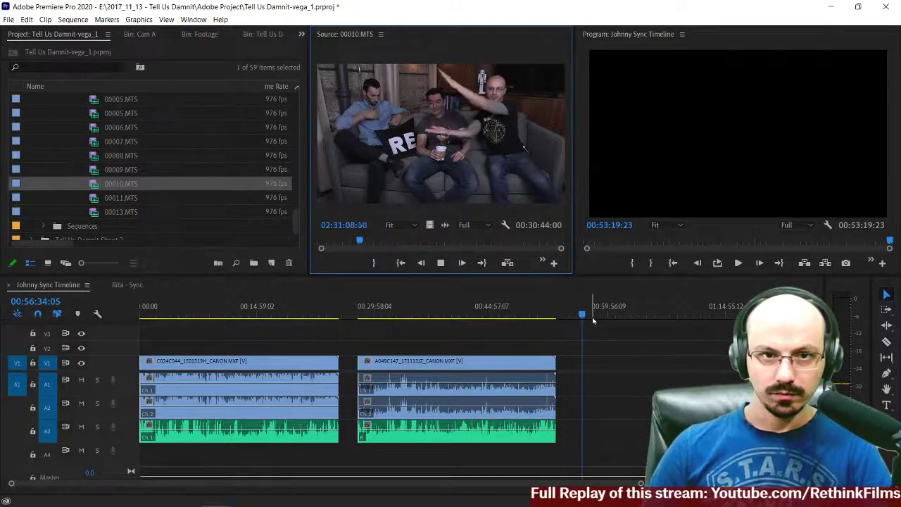
{"action": "key", "text": "space"}
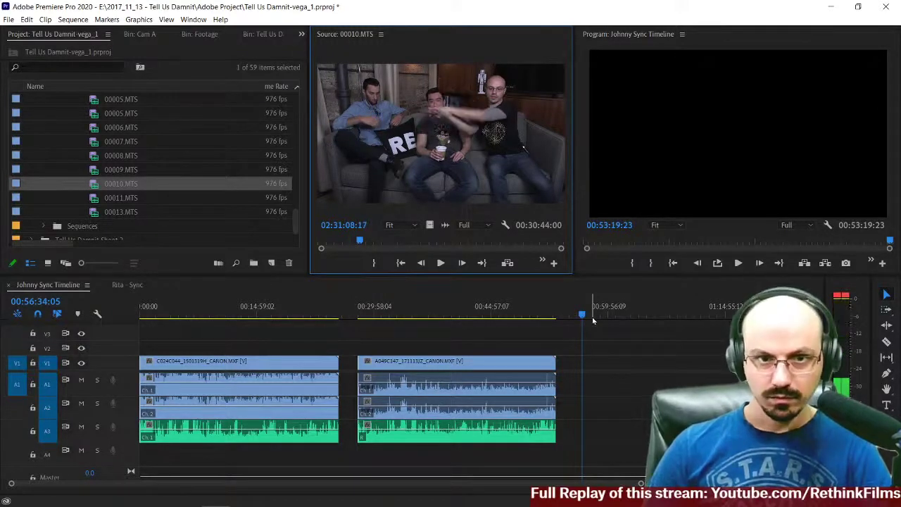
{"action": "key", "text": "i"}
{"action": "key", "text": "Right"}
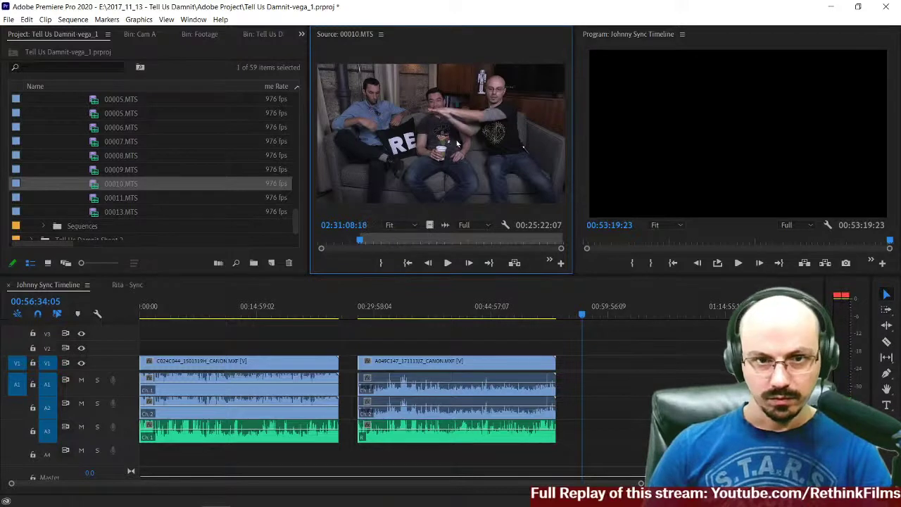
{"action": "left_click_drag", "start_coordinate": [480, 163], "coordinate": [580, 366]}
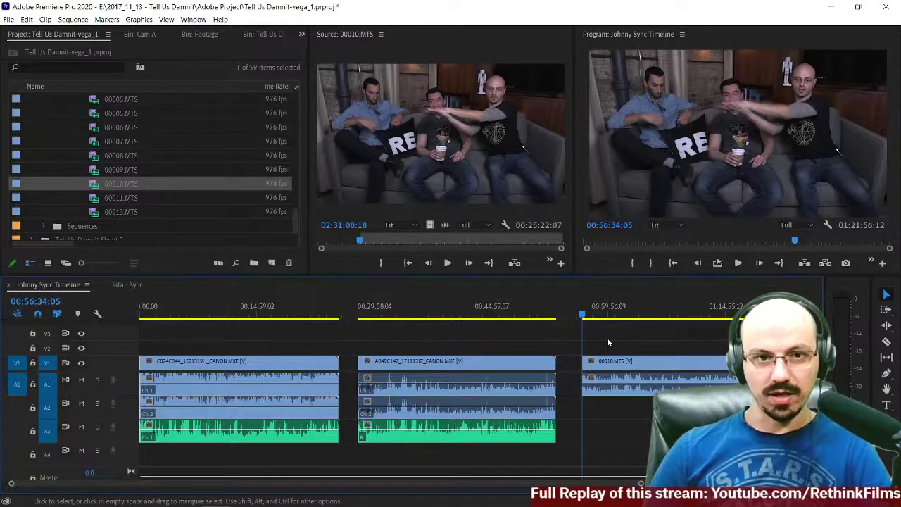
{"action": "left_click_drag", "start_coordinate": [609, 343], "coordinate": [618, 368]}
{"action": "key", "text": "Delete"}
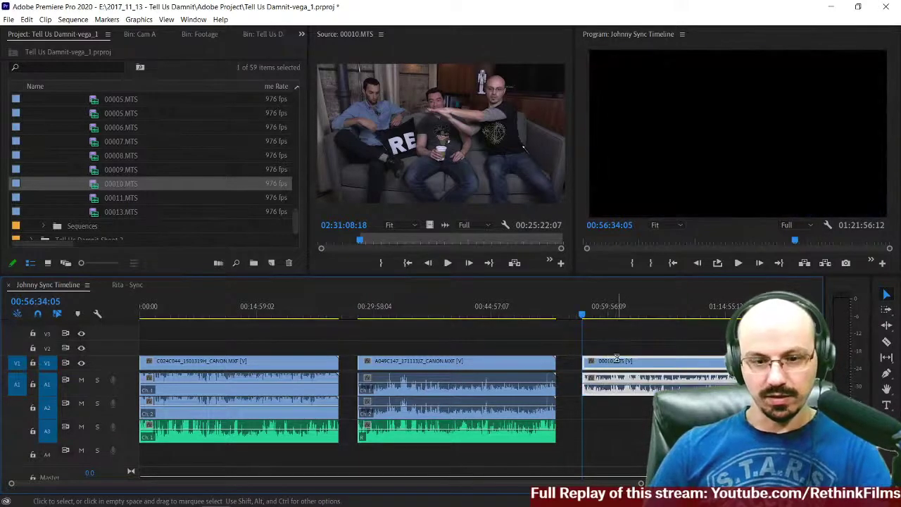
Step: Duplicate 00010.MTS and set the copy's audio channels to Mono with 2 audio clips, one for each source channel
{"action": "right_click", "coordinate": [97, 192]}
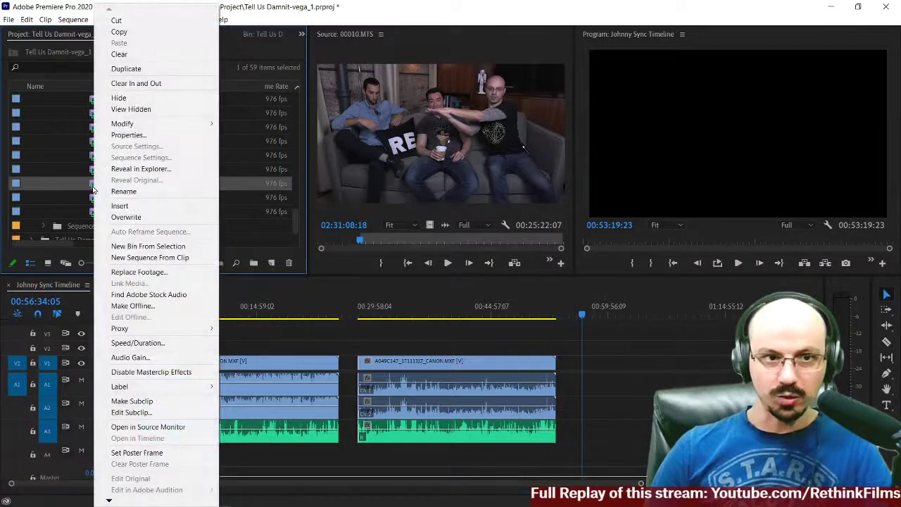
{"action": "left_click", "coordinate": [125, 71]}
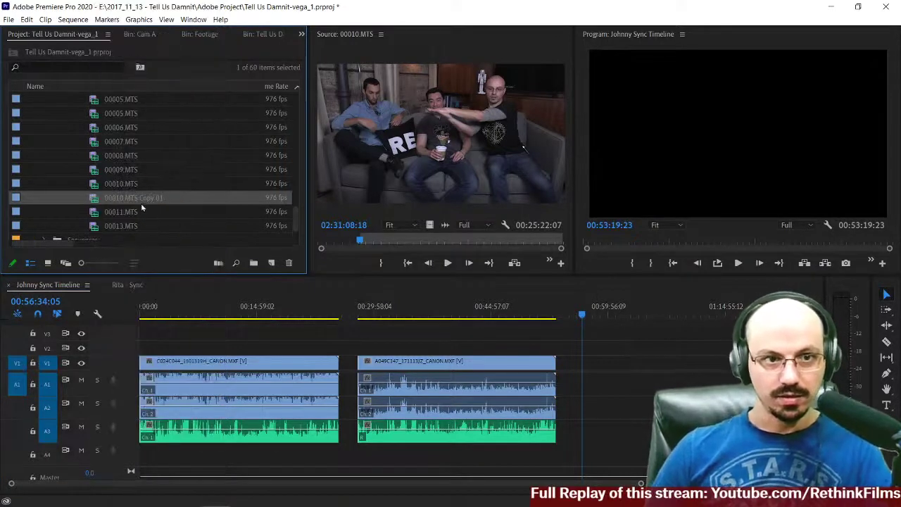
{"action": "right_click", "coordinate": [94, 198]}
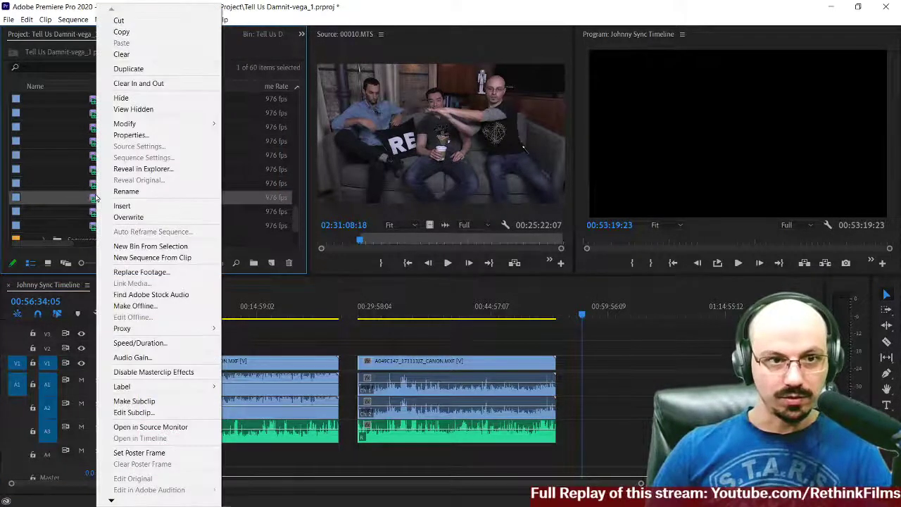
{"action": "mouse_move", "coordinate": [127, 123]}
{"action": "left_click", "coordinate": [253, 123]}
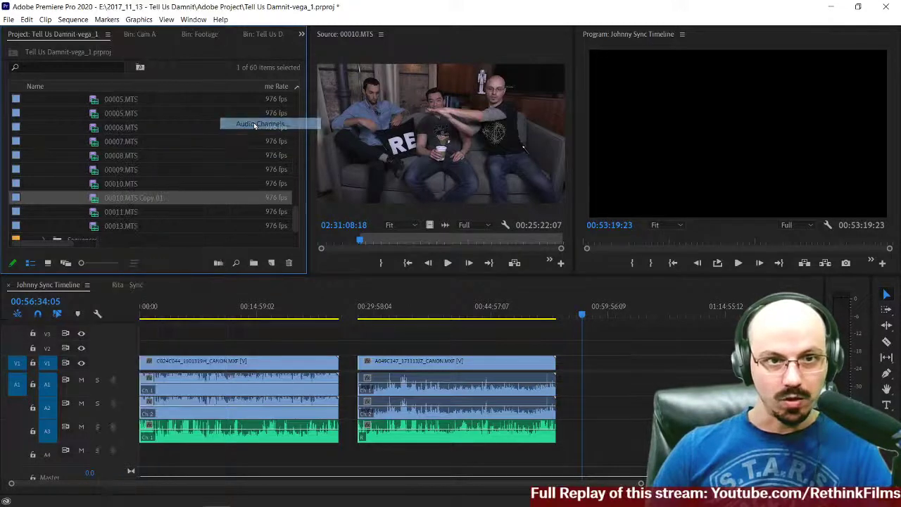
{"action": "left_click", "coordinate": [409, 77]}
{"action": "left_click", "coordinate": [414, 89]}
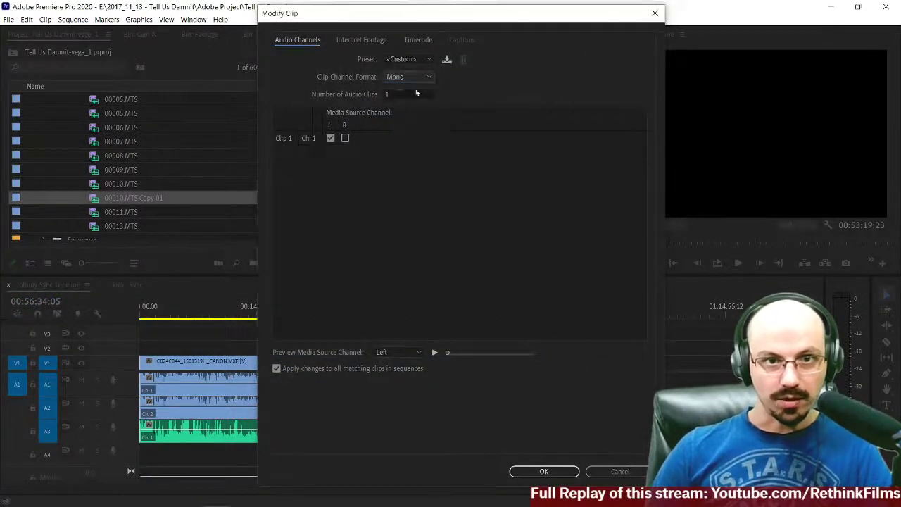
{"action": "left_click", "coordinate": [399, 93]}
{"action": "type", "text": "2"}
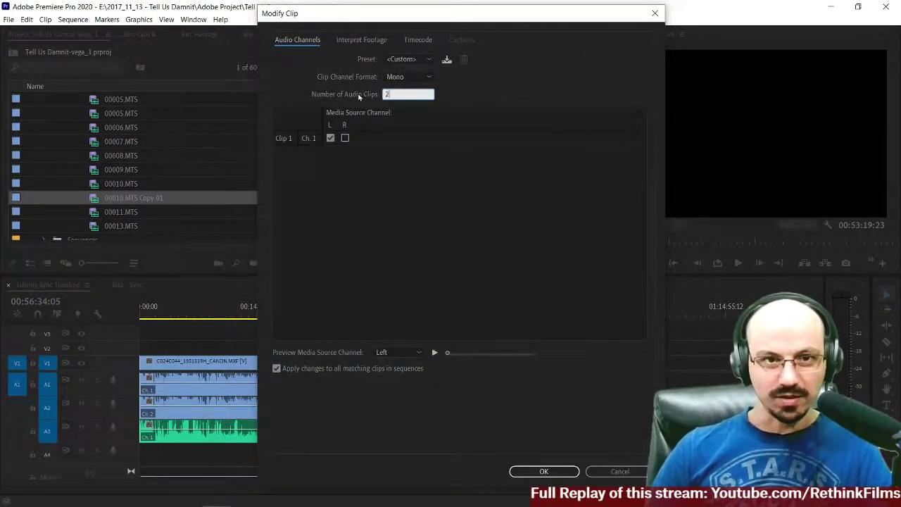
{"action": "left_click", "coordinate": [486, 104]}
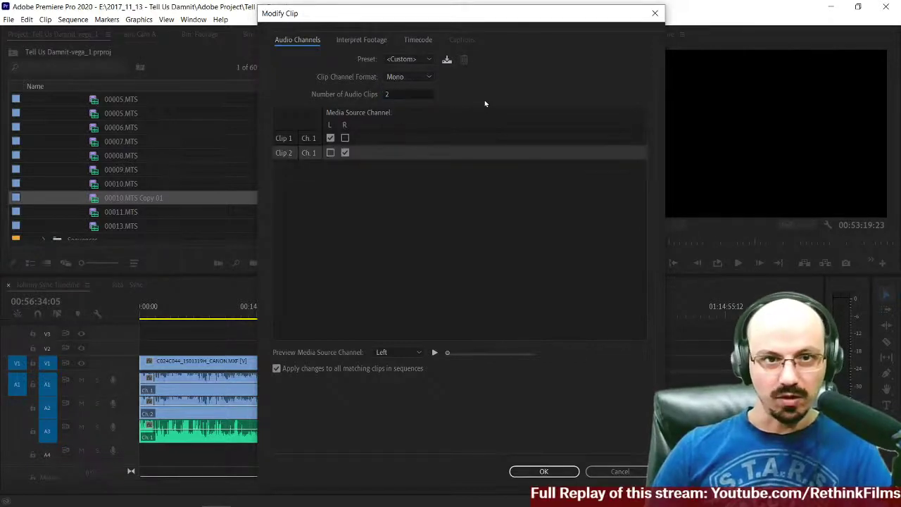
{"action": "left_click", "coordinate": [546, 472]}
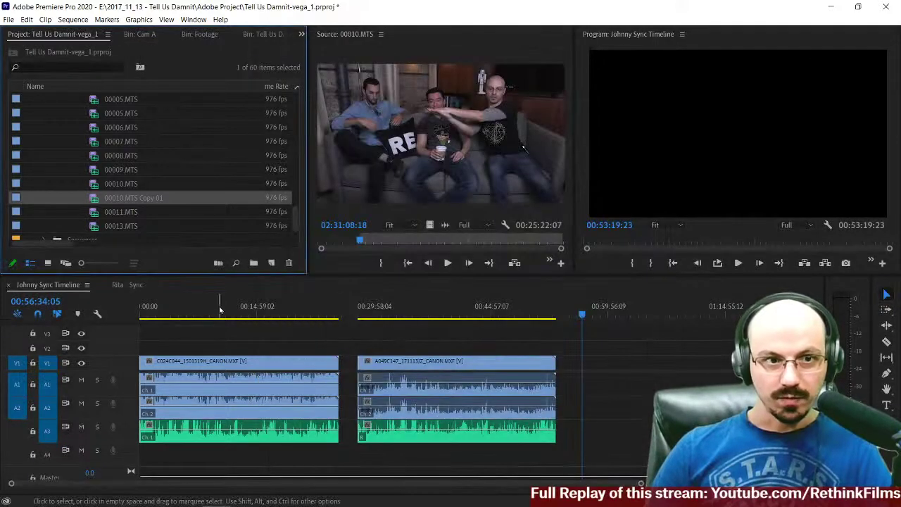
Step: Place 00010.MTS Copy 01 from its In point on V1 with audio on A1 and A2, starting at 00:56:34:05
{"action": "double_click", "coordinate": [92, 200]}
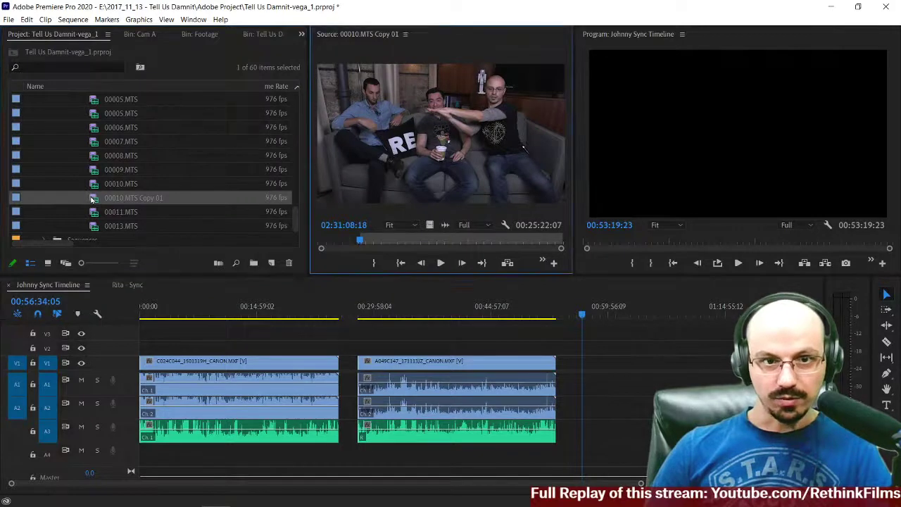
{"action": "left_click_drag", "start_coordinate": [455, 162], "coordinate": [579, 348]}
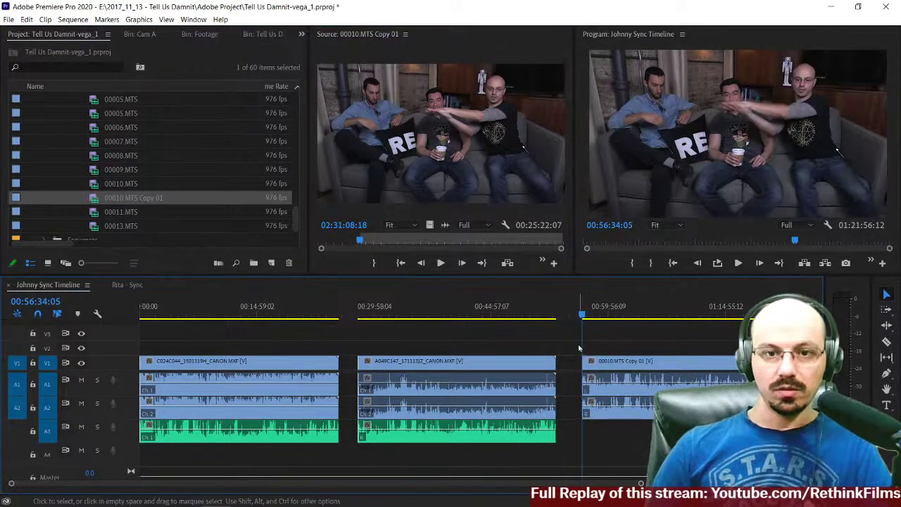
{"action": "key", "text": "equal"}
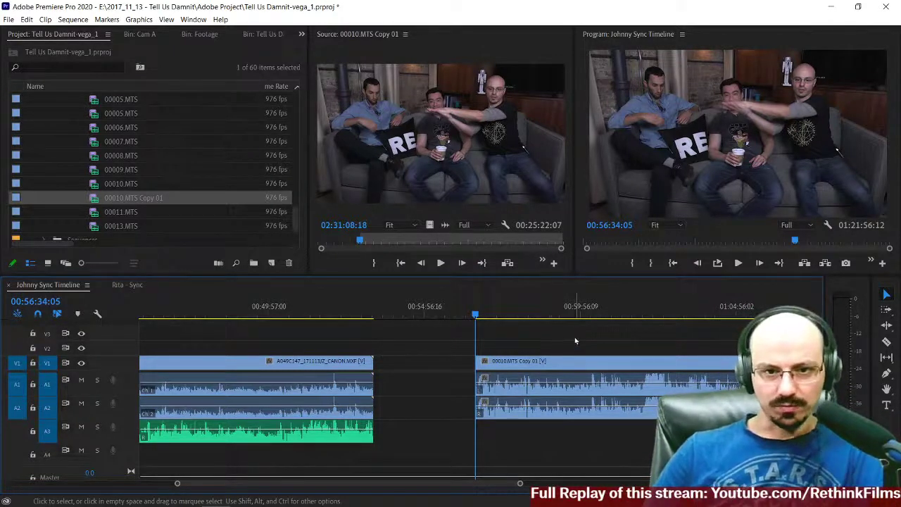
Step: Place the stereo split - cody&Johny audio on tracks A1 to A3, after the 00010.MTS Copy 01 clip in the timeline
{"action": "scroll", "coordinate": [566, 347], "scroll_direction": "down", "scroll_amount": 3}
{"action": "scroll", "coordinate": [118, 192], "scroll_direction": "up", "scroll_amount": 3}
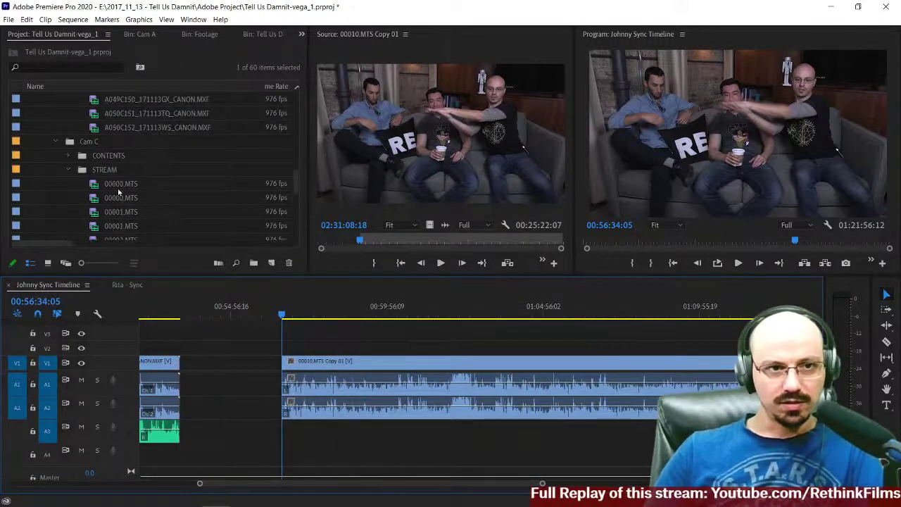
{"action": "scroll", "coordinate": [119, 187], "scroll_direction": "up", "scroll_amount": 5}
{"action": "scroll", "coordinate": [123, 179], "scroll_direction": "down", "scroll_amount": 1}
{"action": "left_click", "coordinate": [83, 130]}
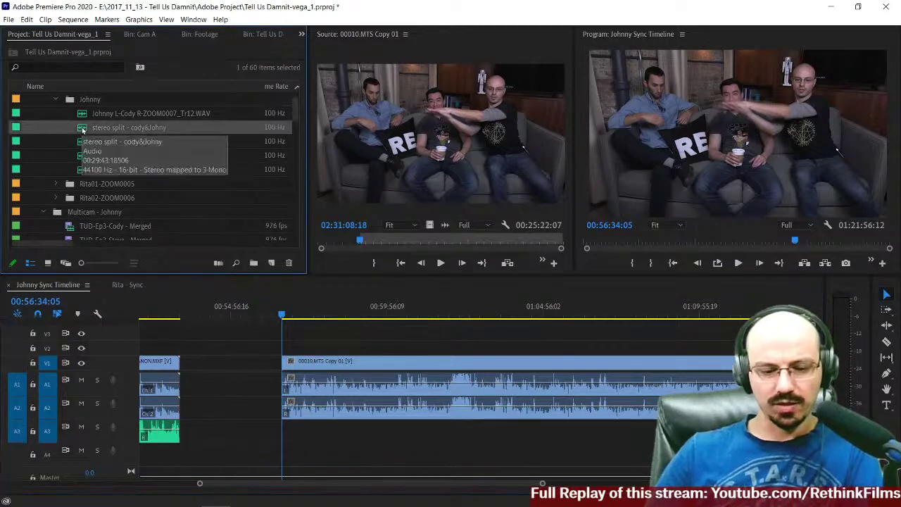
{"action": "key", "text": "backslash"}
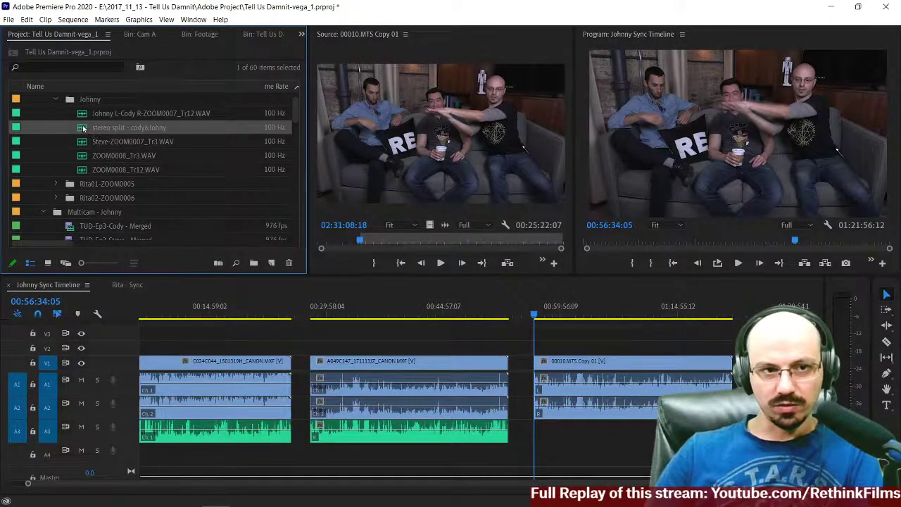
{"action": "scroll", "coordinate": [423, 395], "scroll_direction": "down", "scroll_amount": 3}
{"action": "scroll", "coordinate": [423, 394], "scroll_direction": "down", "scroll_amount": 2}
{"action": "scroll", "coordinate": [422, 394], "scroll_direction": "up", "scroll_amount": 1}
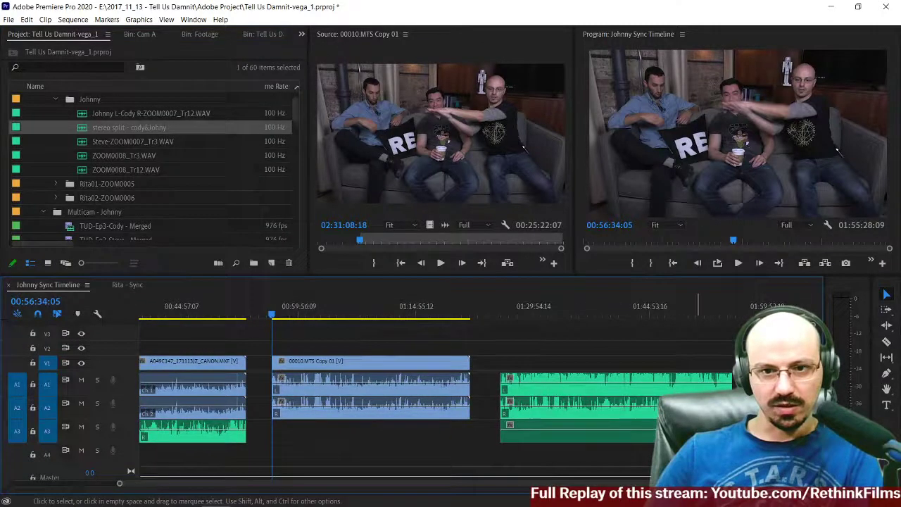
Step: Delete the newly placed audio's A2 and A3 channel clips, keeping only the A1 channel
{"action": "left_click", "coordinate": [578, 380]}
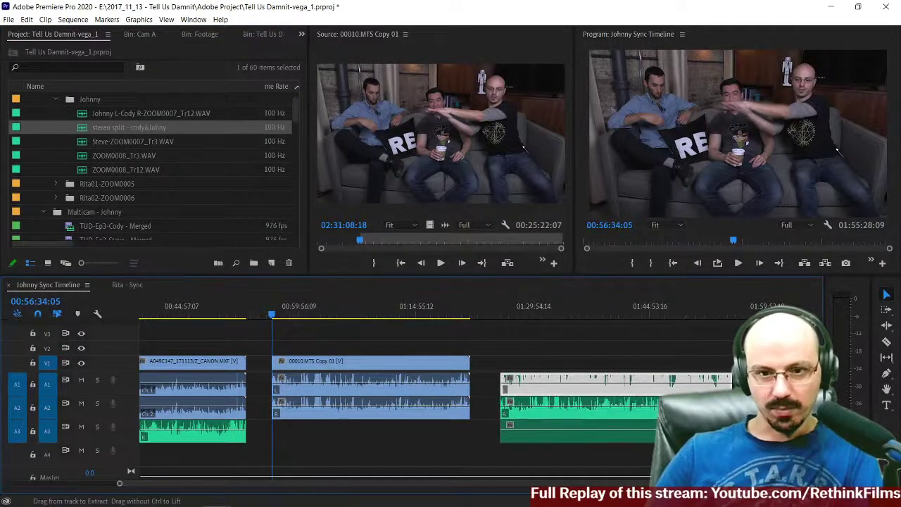
{"action": "left_click", "coordinate": [577, 407]}
{"action": "left_click", "coordinate": [577, 431]}
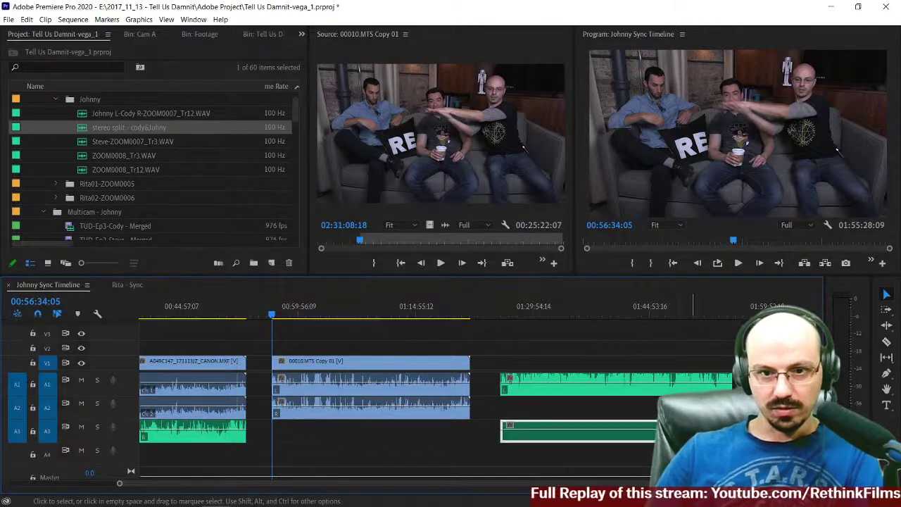
{"action": "key", "text": "Delete"}
Step: Play the opening of the remaining stereo split audio clip on A1 to identify whose microphone it carries
{"action": "left_click", "coordinate": [504, 310]}
{"action": "key", "text": "equal"}
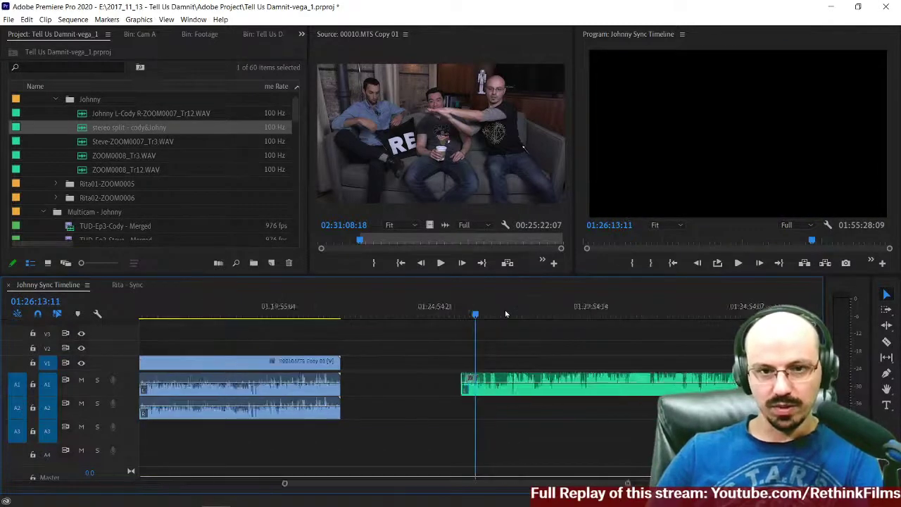
{"action": "key", "text": "equal"}
{"action": "key", "text": "equal"}
{"action": "left_click", "coordinate": [362, 310]}
{"action": "key", "text": "space"}
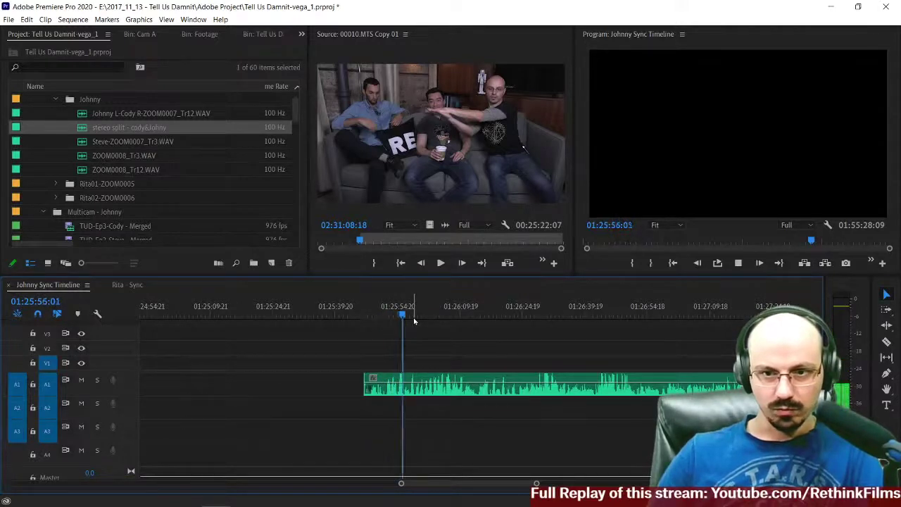
{"action": "key", "text": "space"}
Step: Move the stereo split audio clip to A3 under 00010.MTS Copy 01, aligning their starts
{"action": "key", "text": "minus"}
{"action": "key", "text": "minus"}
{"action": "key", "text": "minus"}
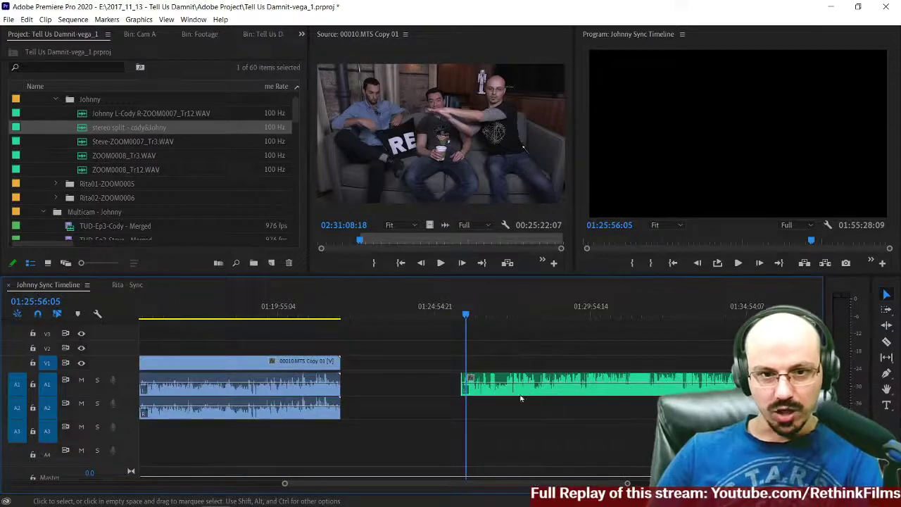
{"action": "scroll", "coordinate": [529, 394], "scroll_direction": "up", "scroll_amount": 3}
{"action": "mouse_move", "coordinate": [701, 384]}
{"action": "left_mouse_down"}
{"action": "mouse_move", "coordinate": [523, 426]}
{"action": "mouse_move", "coordinate": [159, 428]}
{"action": "left_mouse_up"}
{"action": "scroll", "coordinate": [188, 434], "scroll_direction": "up", "scroll_amount": 4}
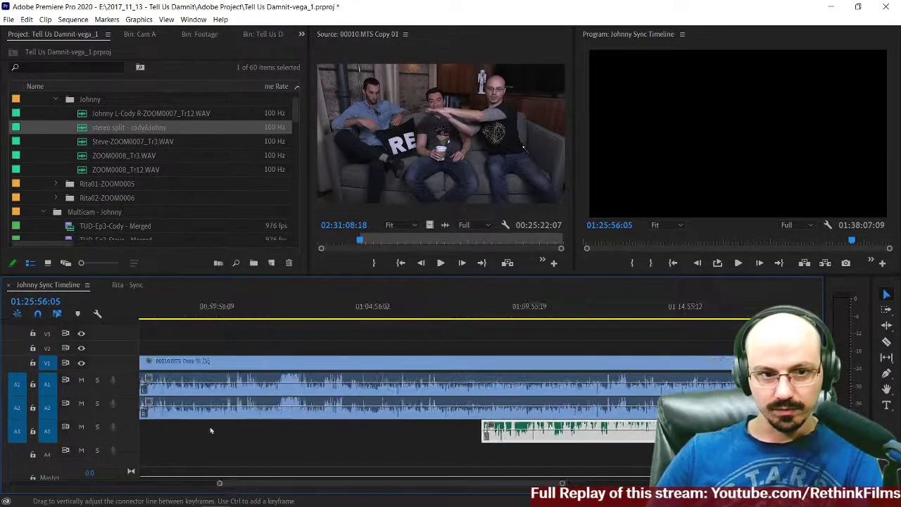
{"action": "scroll", "coordinate": [541, 433], "scroll_direction": "up", "scroll_amount": 3}
{"action": "left_click", "coordinate": [557, 442]}
{"action": "left_click_drag", "start_coordinate": [556, 443], "coordinate": [426, 433]}
{"action": "scroll", "coordinate": [503, 329], "scroll_direction": "down", "scroll_amount": 8}
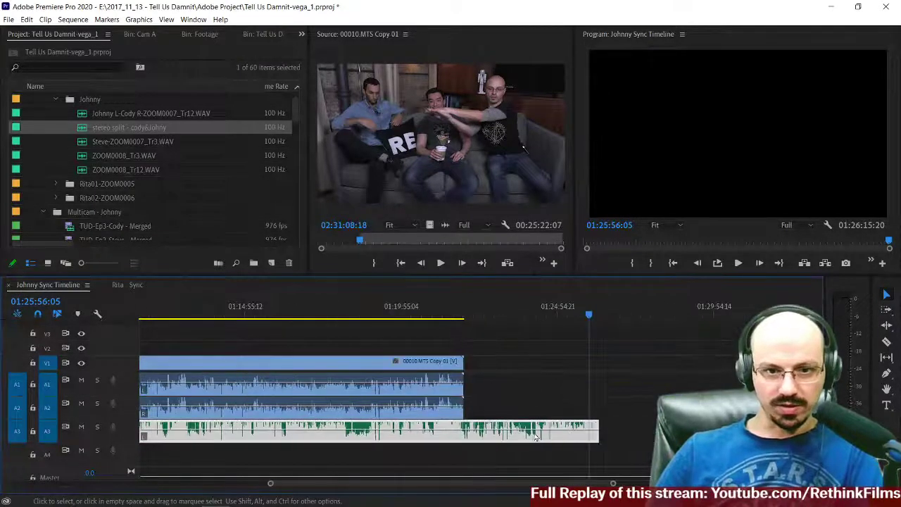
{"action": "scroll", "coordinate": [486, 370], "scroll_direction": "down", "scroll_amount": 1}
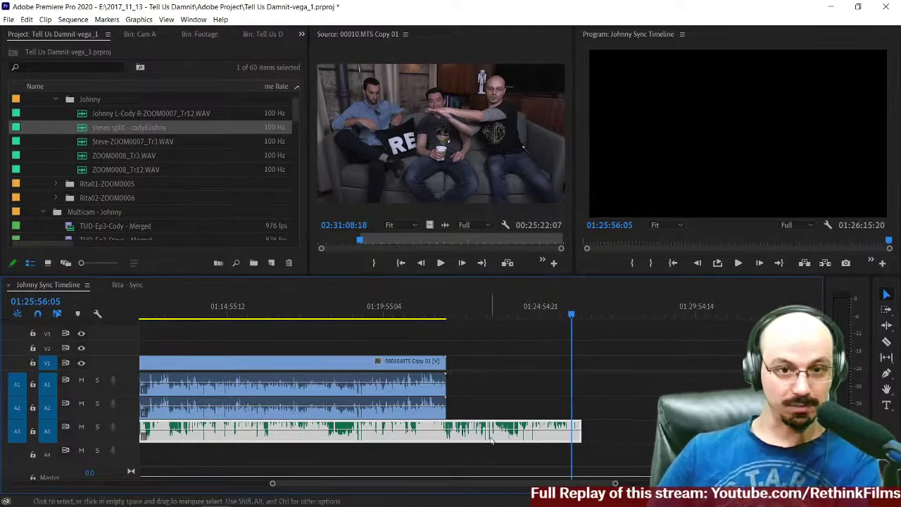
Step: Cut the A3 audio at the end of 00010.MTS Copy 01 and delete the excess piece
{"action": "key", "text": "c"}
{"action": "left_click", "coordinate": [447, 431]}
{"action": "key", "text": "v"}
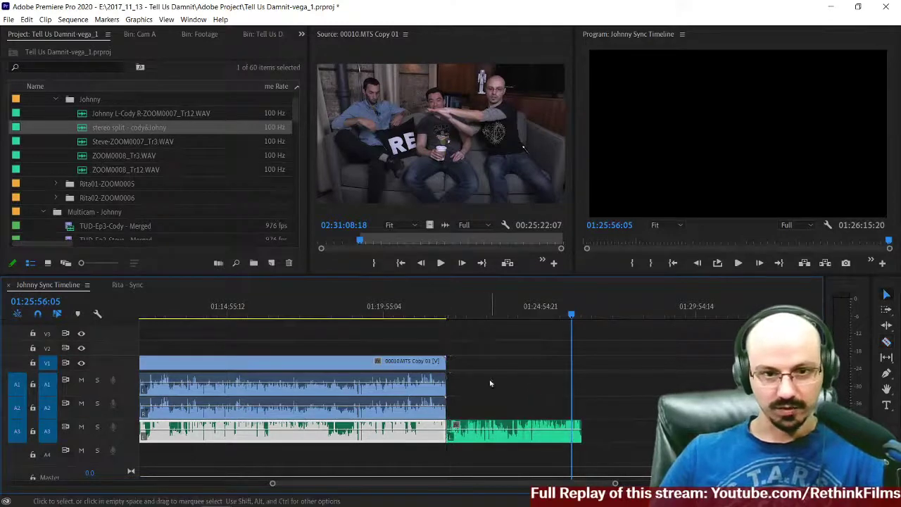
{"action": "left_click", "coordinate": [493, 431]}
{"action": "scroll", "coordinate": [507, 408], "scroll_direction": "up", "scroll_amount": 4}
{"action": "key", "text": "Delete"}
{"action": "key", "text": "minus"}
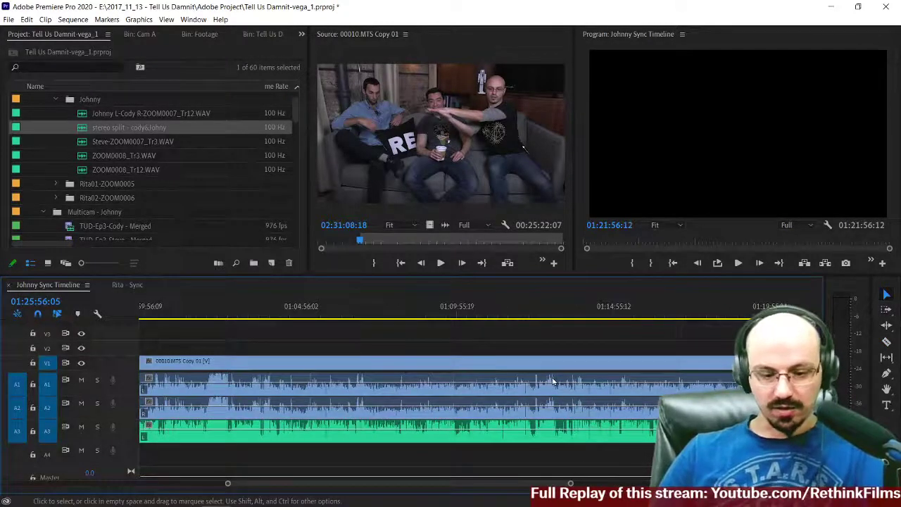
{"action": "left_click", "coordinate": [326, 361]}
{"action": "left_click", "coordinate": [312, 342]}
{"action": "left_click_drag", "start_coordinate": [330, 361], "coordinate": [383, 357]}
{"action": "scroll", "coordinate": [383, 358], "scroll_direction": "up", "scroll_amount": 1}
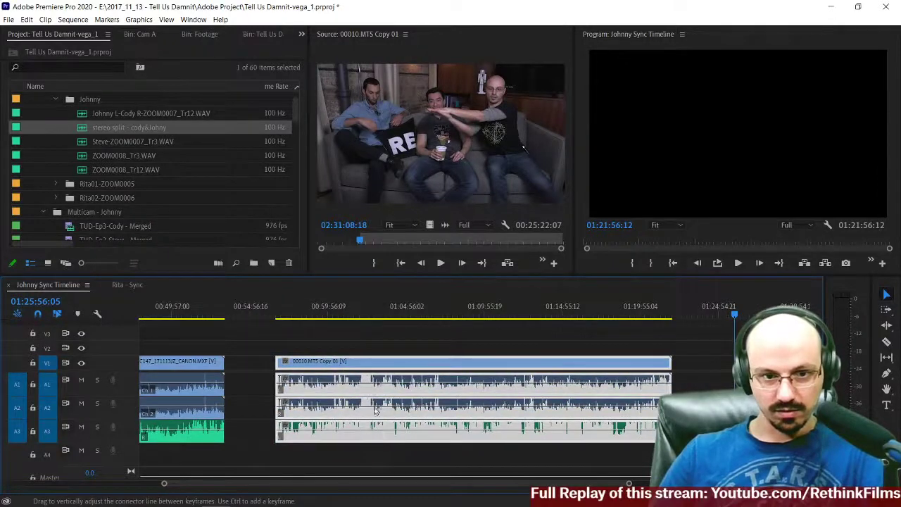
{"action": "left_click", "coordinate": [385, 339]}
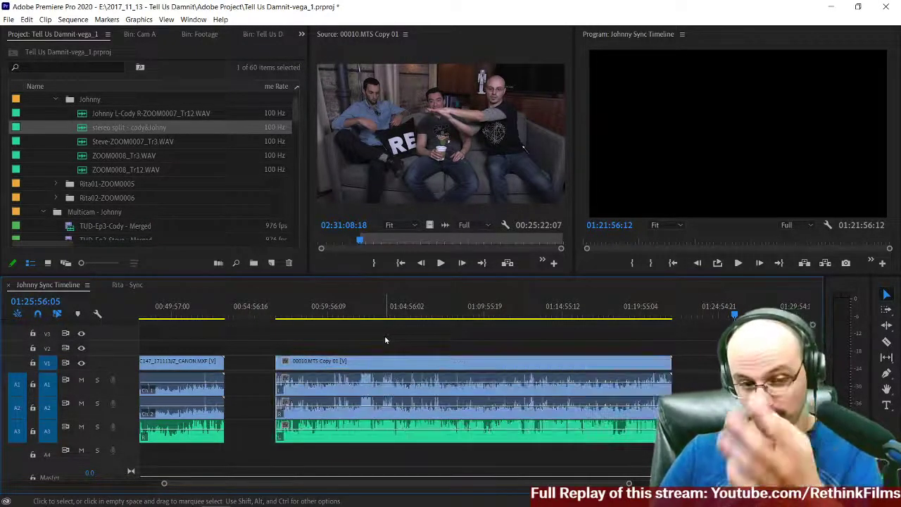
{"action": "scroll", "coordinate": [386, 339], "scroll_direction": "up", "scroll_amount": 5}
{"action": "scroll", "coordinate": [385, 339], "scroll_direction": "down", "scroll_amount": 2}
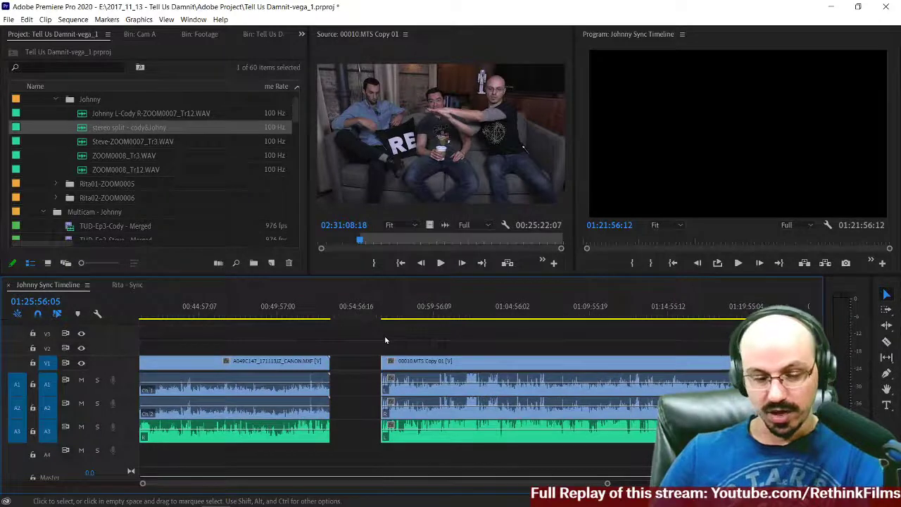
{"action": "key", "text": "backslash"}
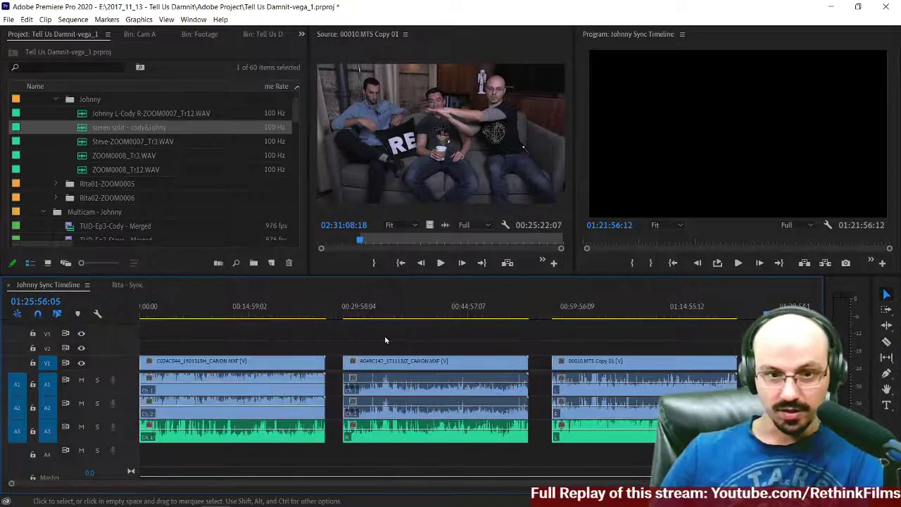
Step: Move the 00010.MTS Copy 01 video to V2 and its three audio clips to A4, A5 and A6
{"action": "left_click", "coordinate": [583, 364]}
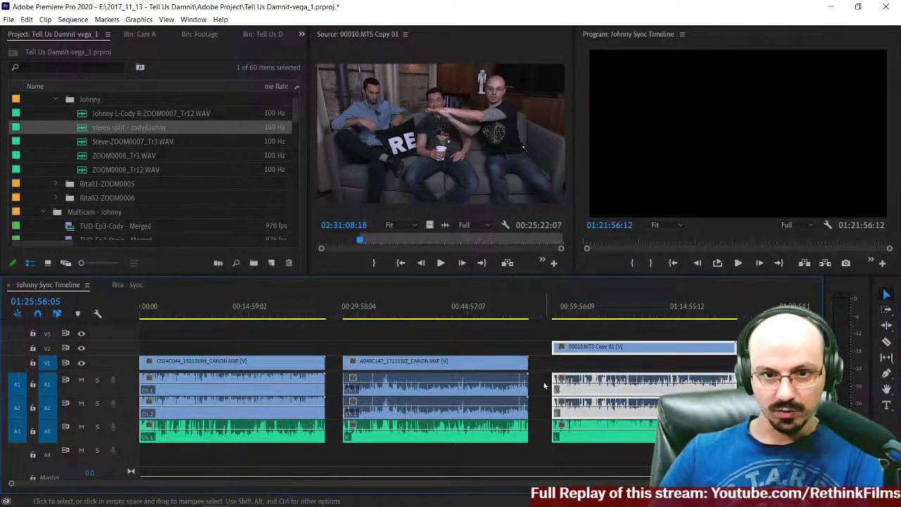
{"action": "key", "text": "alt+Up"}
{"action": "left_click", "coordinate": [649, 398], "text": "shift"}
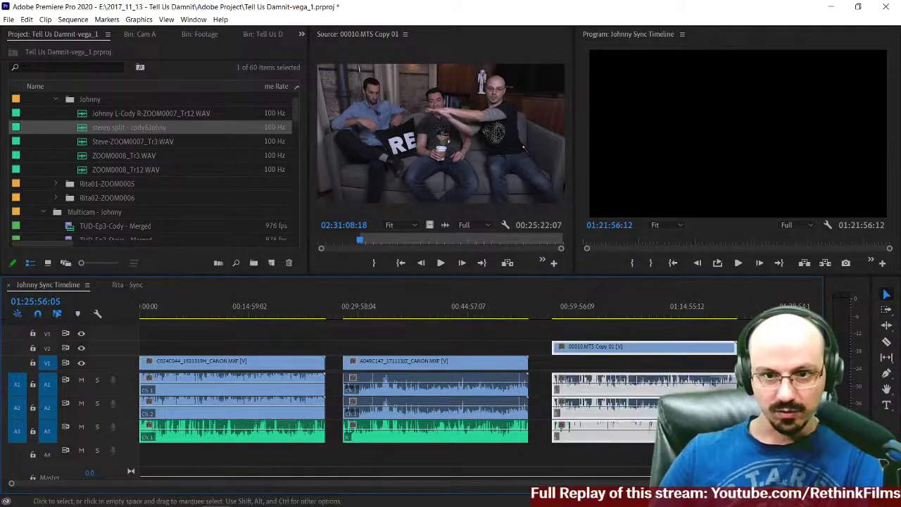
{"action": "left_click_drag", "start_coordinate": [649, 398], "coordinate": [648, 461]}
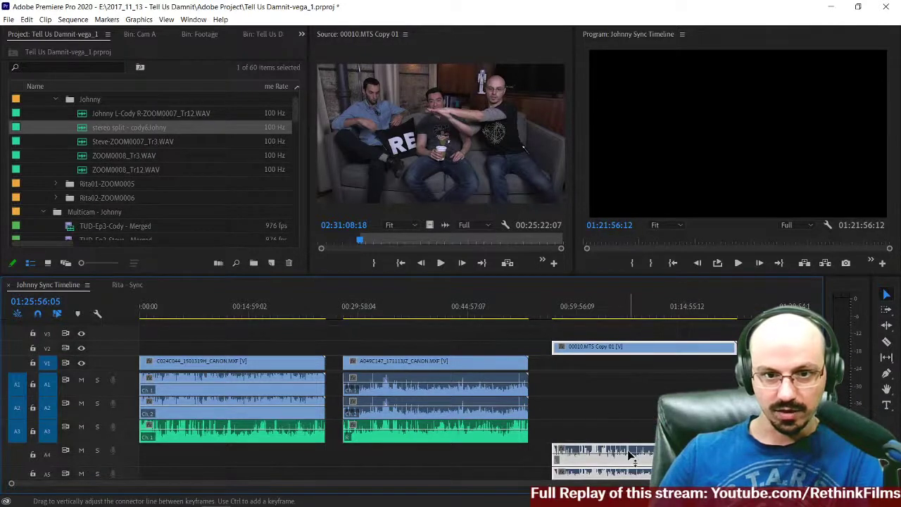
Step: Slide the 00010.MTS Copy 01 clips over A049C147_171113JZ_CANON.MXF so that both start together at 00:27:55:12
{"action": "left_click_drag", "start_coordinate": [616, 355], "coordinate": [414, 357]}
{"action": "left_click", "coordinate": [341, 320]}
{"action": "key", "text": "equal"}
{"action": "key", "text": "equal"}
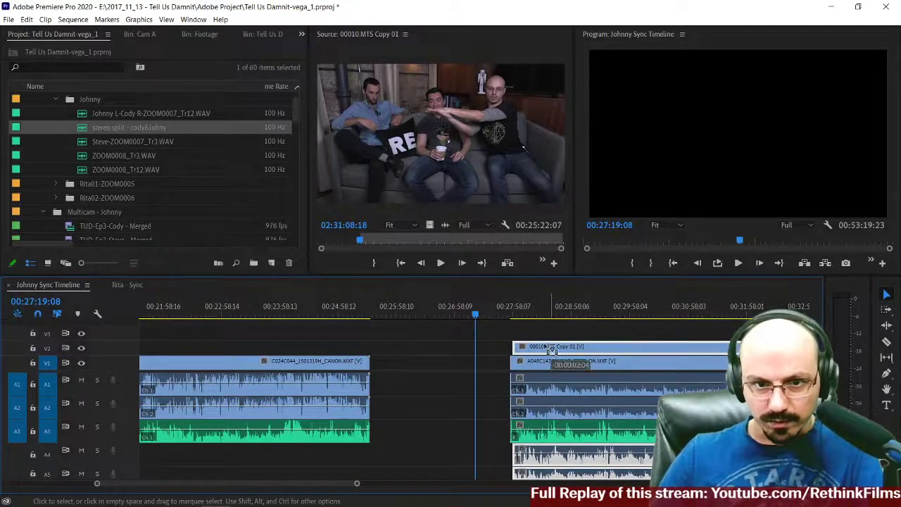
{"action": "left_click_drag", "start_coordinate": [547, 347], "coordinate": [545, 347]}
Step: Play the stacked clips from just before their common start to check that picture and sound are in sync
{"action": "left_click", "coordinate": [506, 317]}
{"action": "key", "text": "space"}
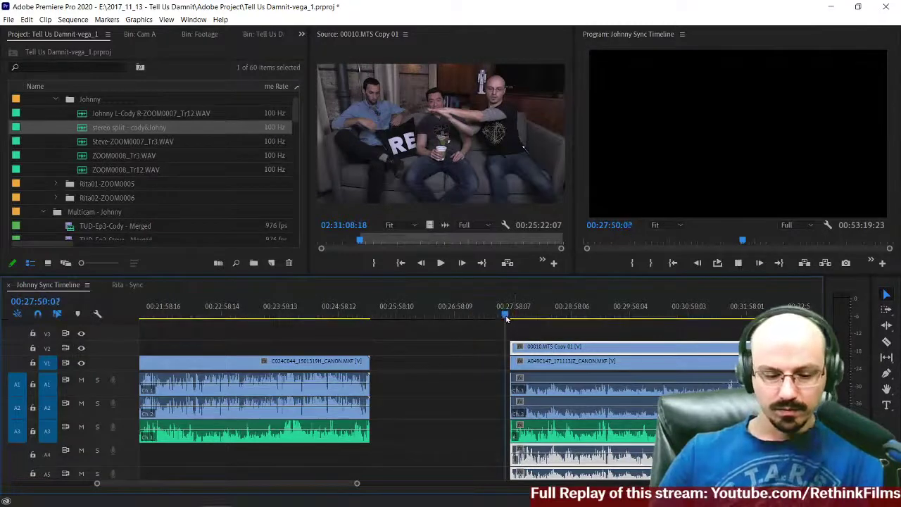
{"action": "key", "text": "space"}
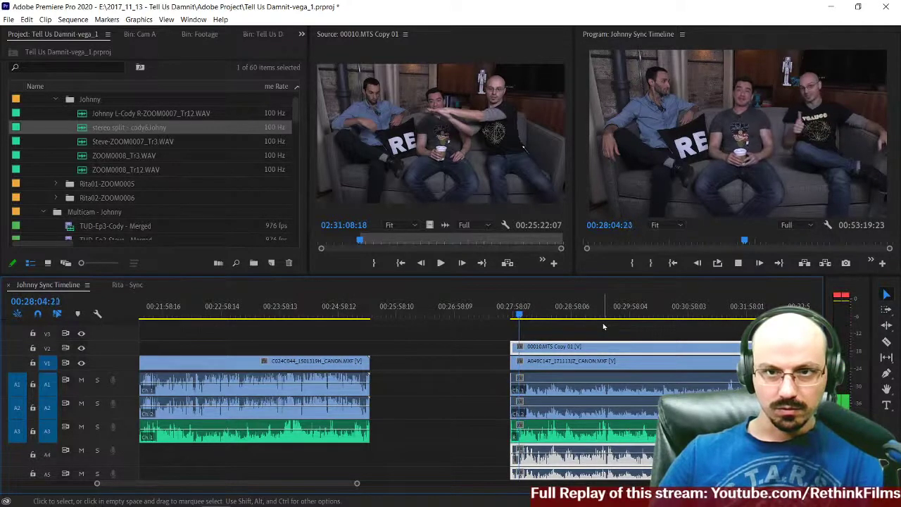
{"action": "key", "text": "space"}
Step: Solo audio tracks A3 and A6, which hold the separate speakers' recordings
{"action": "key", "text": "minus"}
{"action": "key", "text": "minus"}
{"action": "key", "text": "minus"}
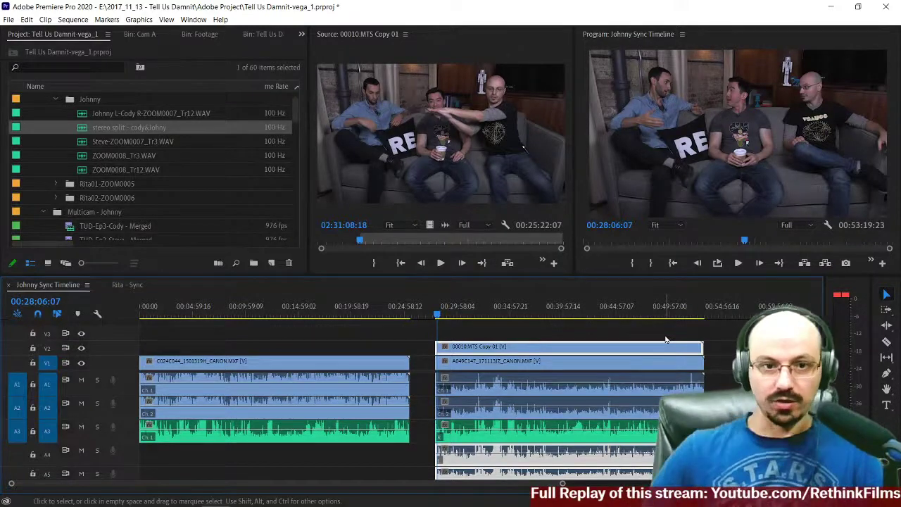
{"action": "left_click", "coordinate": [97, 426]}
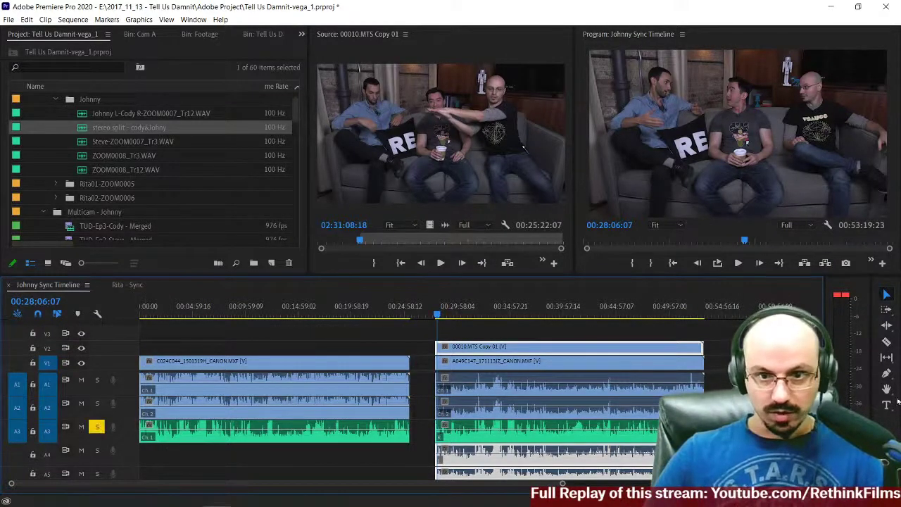
{"action": "scroll", "coordinate": [422, 422], "scroll_direction": "down", "scroll_amount": 3}
{"action": "scroll", "coordinate": [423, 422], "scroll_direction": "up", "scroll_amount": 3}
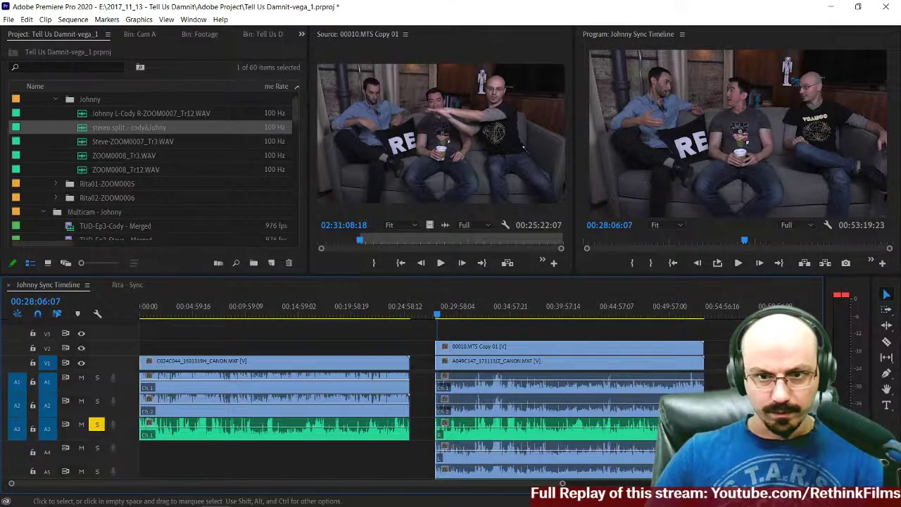
{"action": "scroll", "coordinate": [150, 426], "scroll_direction": "down", "scroll_amount": 3}
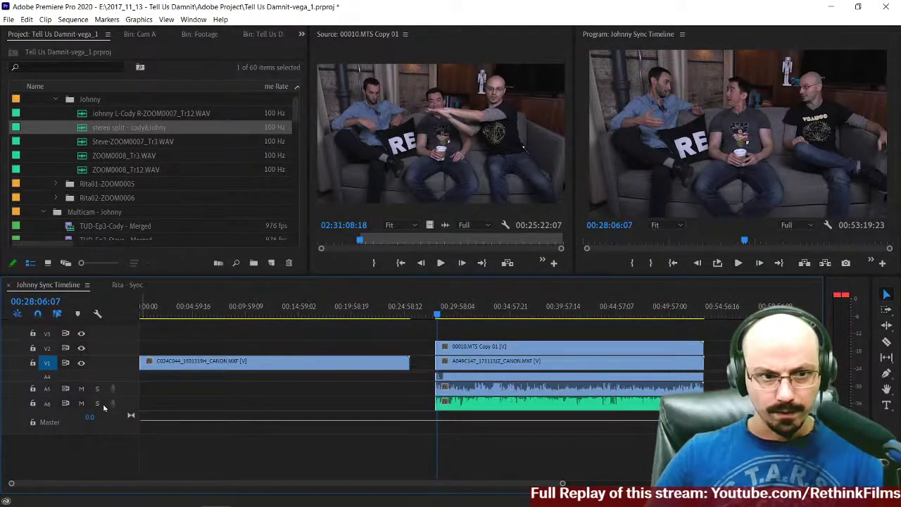
{"action": "left_click", "coordinate": [96, 403]}
Step: Play the soloed A3 and A6 audio from the stacked clips' start at 00:27:55:12 for about 13 seconds
{"action": "left_click", "coordinate": [436, 311]}
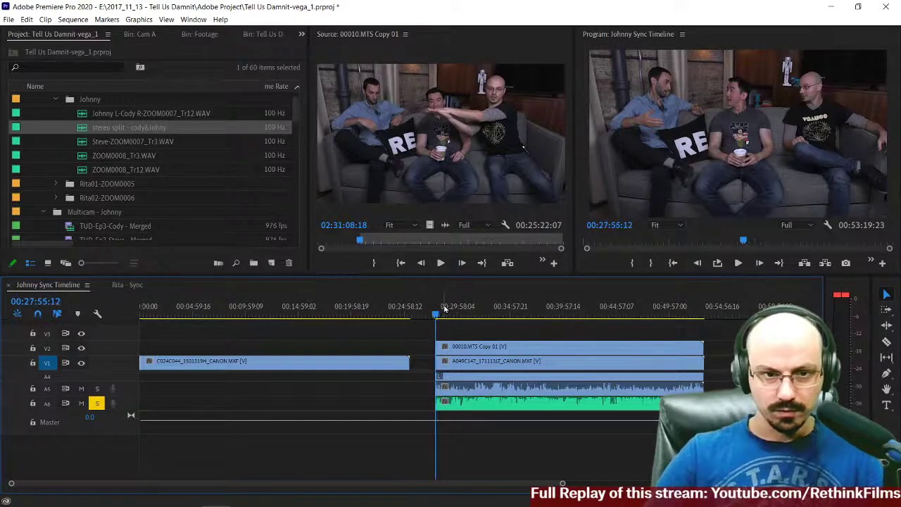
{"action": "key", "text": "space"}
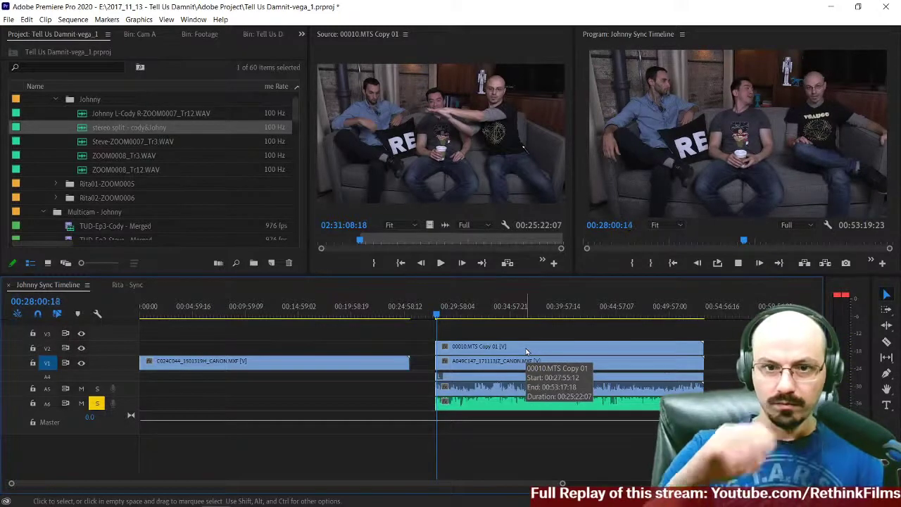
{"action": "key", "text": "shift+equal"}
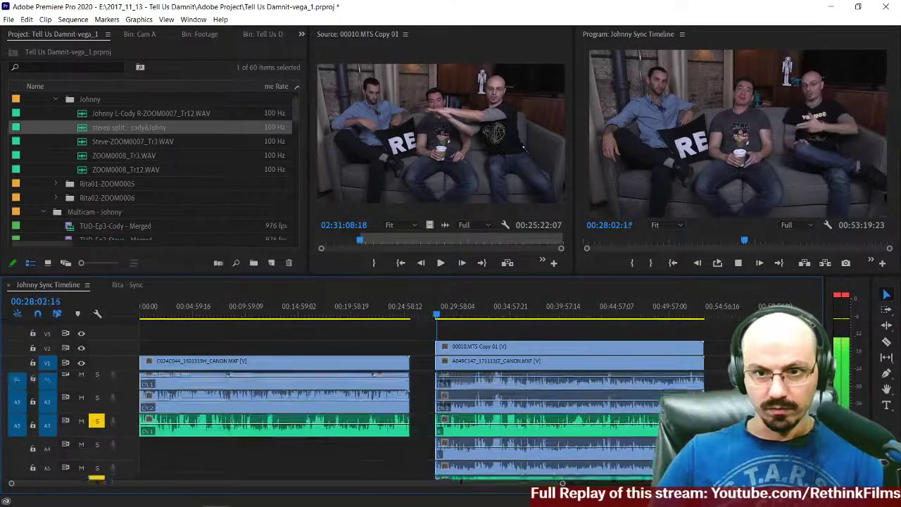
{"action": "key", "text": "shift+equal"}
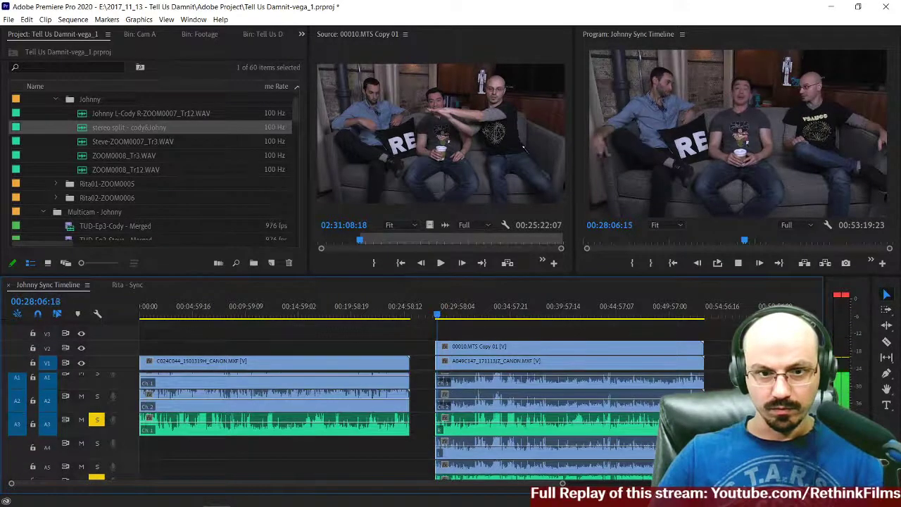
{"action": "key", "text": "shift+minus"}
{"action": "key", "text": "shift+equal"}
{"action": "key", "text": "space"}
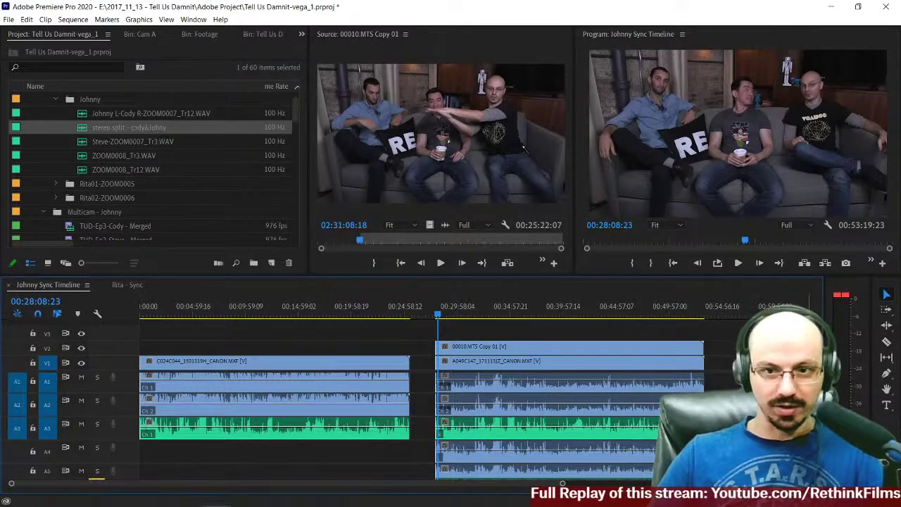
{"action": "key", "text": "shift+minus"}
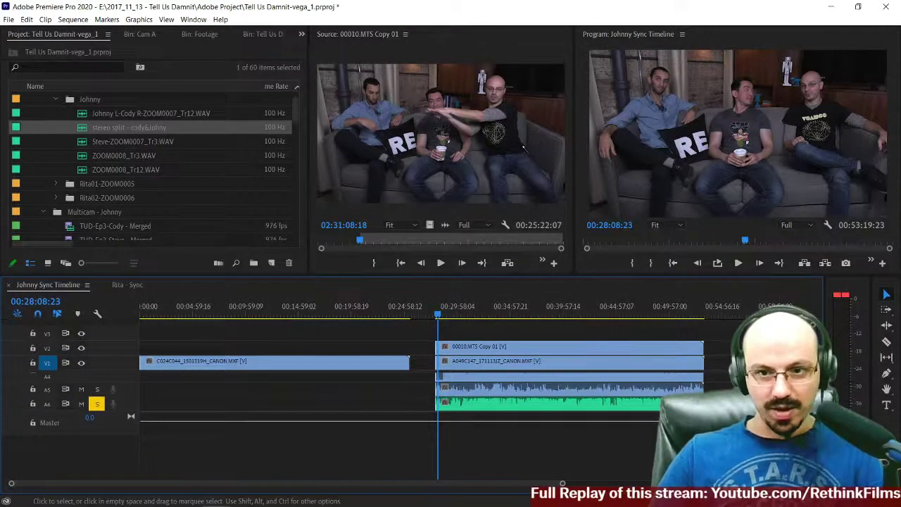
{"action": "key", "text": "shift+equal"}
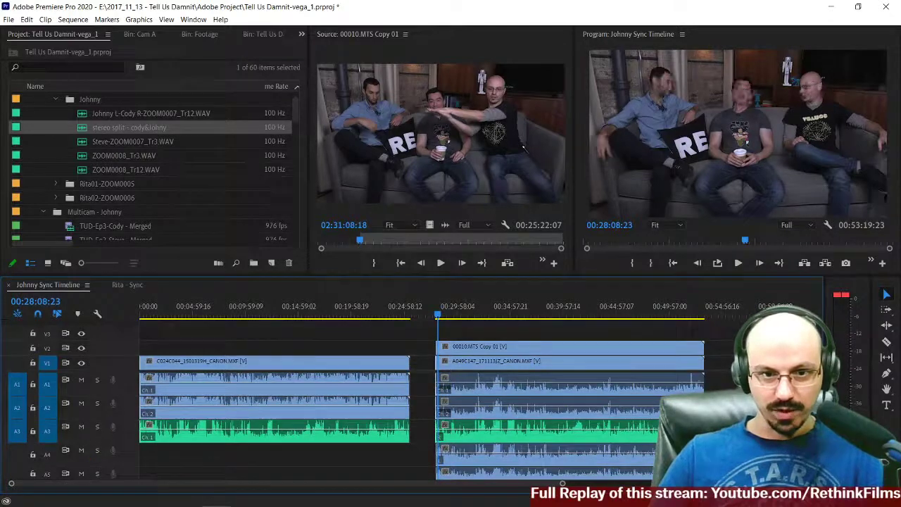
Step: Undo the stacking of 00010.MTS Copy 01 over A049C147_171113JZ_CANON.MXF and try selecting the wide clip together with its three audio tracks
{"action": "key", "text": "ctrl+z"}
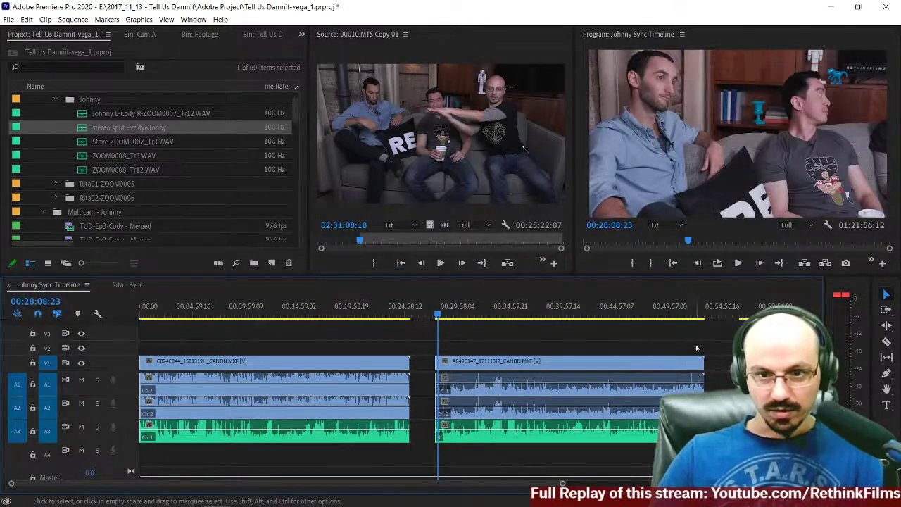
{"action": "scroll", "coordinate": [697, 348], "scroll_direction": "right", "scroll_amount": 3}
{"action": "left_click", "coordinate": [504, 362]}
{"action": "left_click_drag", "start_coordinate": [459, 342], "coordinate": [514, 449]}
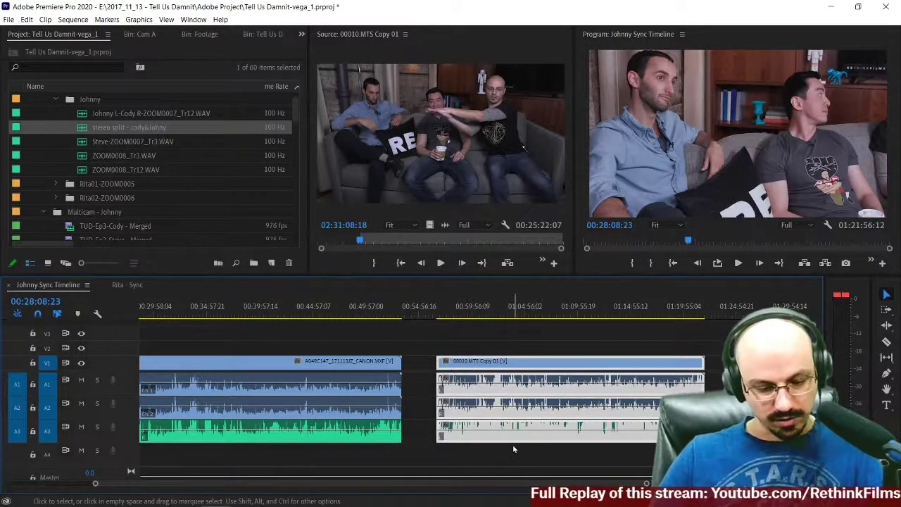
{"action": "left_click", "coordinate": [514, 449]}
{"action": "scroll", "coordinate": [511, 333], "scroll_direction": "left", "scroll_amount": 1}
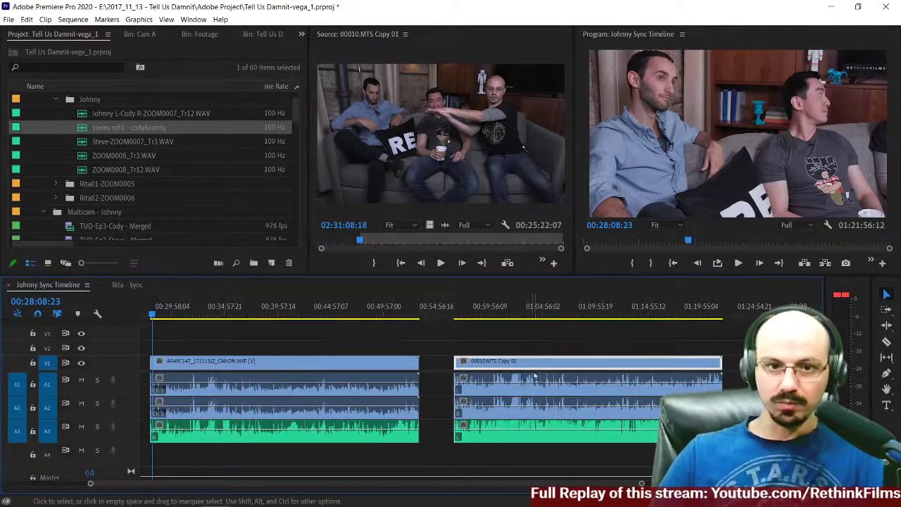
{"action": "left_click", "coordinate": [509, 364]}
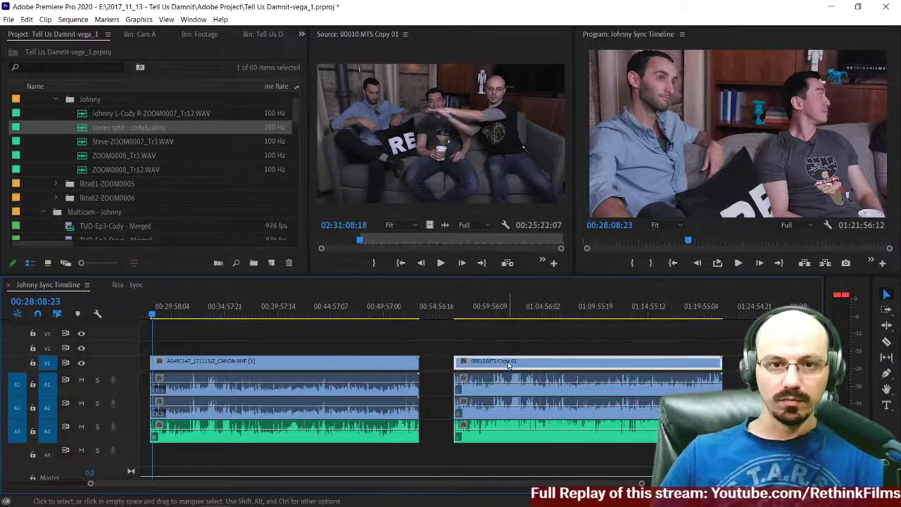
{"action": "left_click_drag", "start_coordinate": [509, 343], "coordinate": [549, 448]}
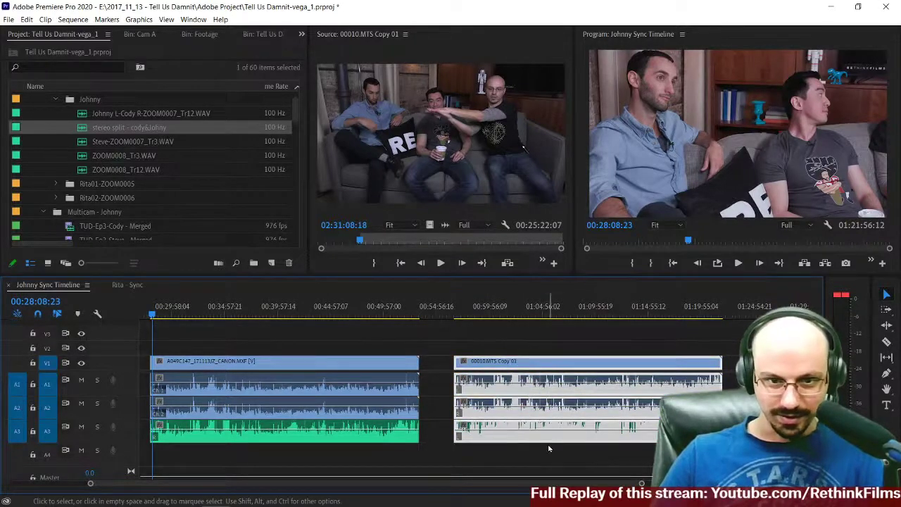
{"action": "left_click", "coordinate": [549, 448]}
{"action": "left_click", "coordinate": [537, 362]}
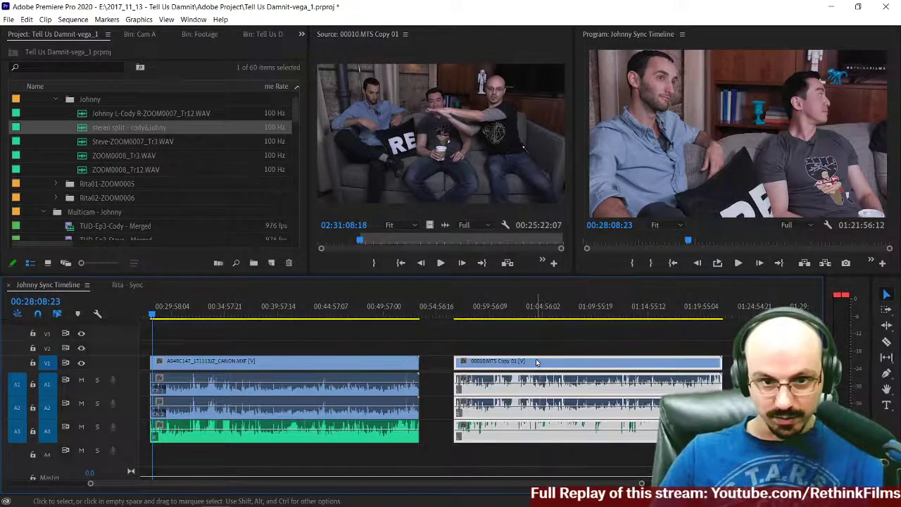
{"action": "left_click", "coordinate": [521, 343]}
Step: Start merging the 00010.MTS Copy 01 video and its audio on A1 to A3 into the Multicam - Johnny bin
{"action": "scroll", "coordinate": [160, 220], "scroll_direction": "down", "scroll_amount": 1}
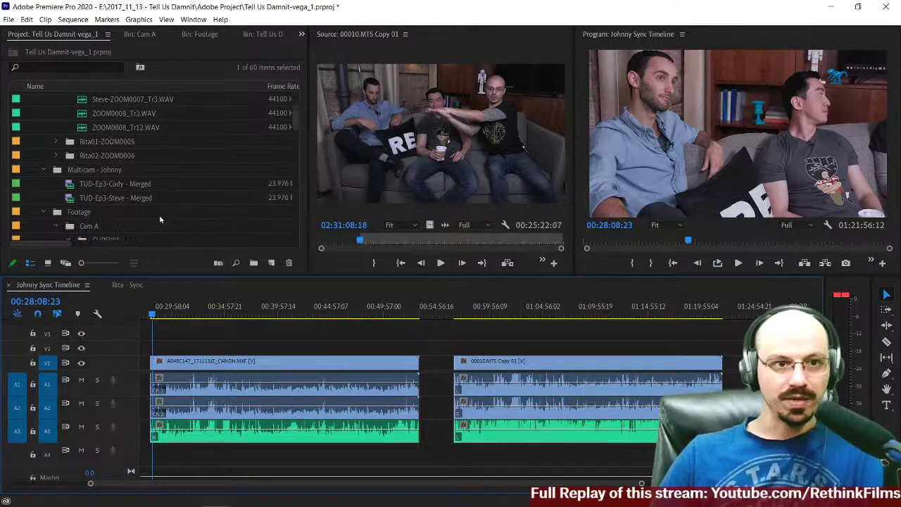
{"action": "left_click_drag", "start_coordinate": [507, 342], "coordinate": [541, 448]}
{"action": "left_click", "coordinate": [523, 338]}
{"action": "left_click", "coordinate": [525, 364]}
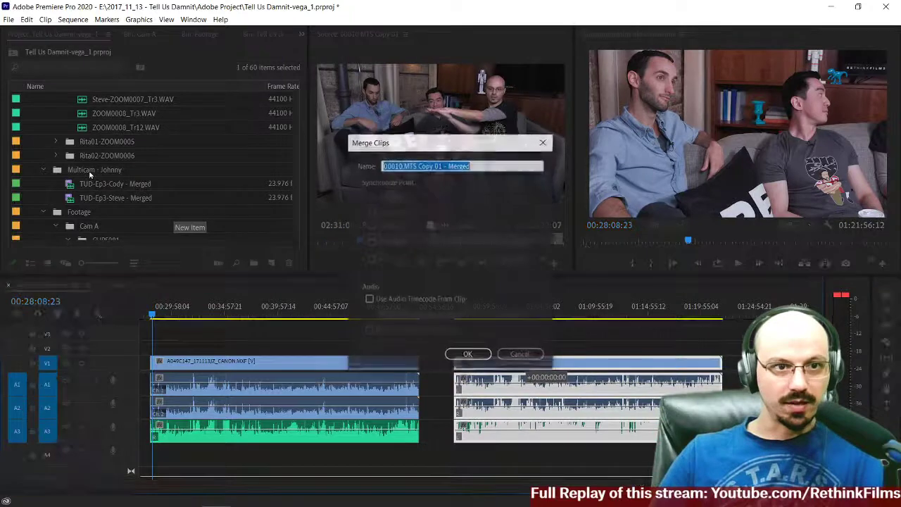
Step: Name the merged clip TUD-Ep3-WIDE - Merged and create it
{"action": "left_click", "coordinate": [433, 166]}
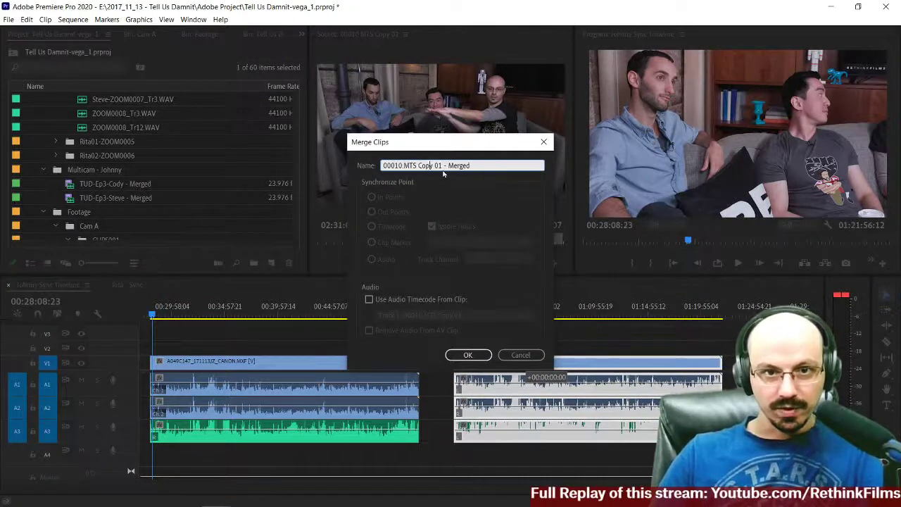
{"action": "left_click_drag", "start_coordinate": [442, 165], "coordinate": [310, 163]}
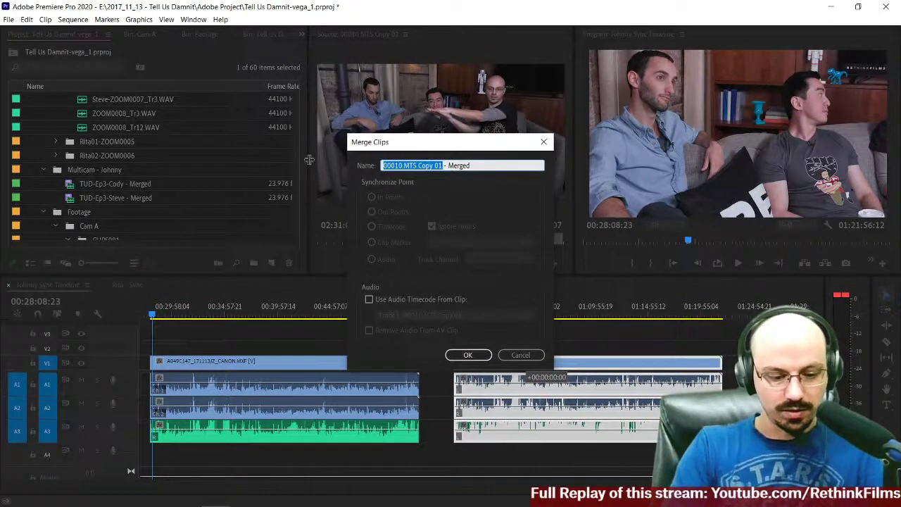
{"action": "type", "text": "TUD- Ep3"}
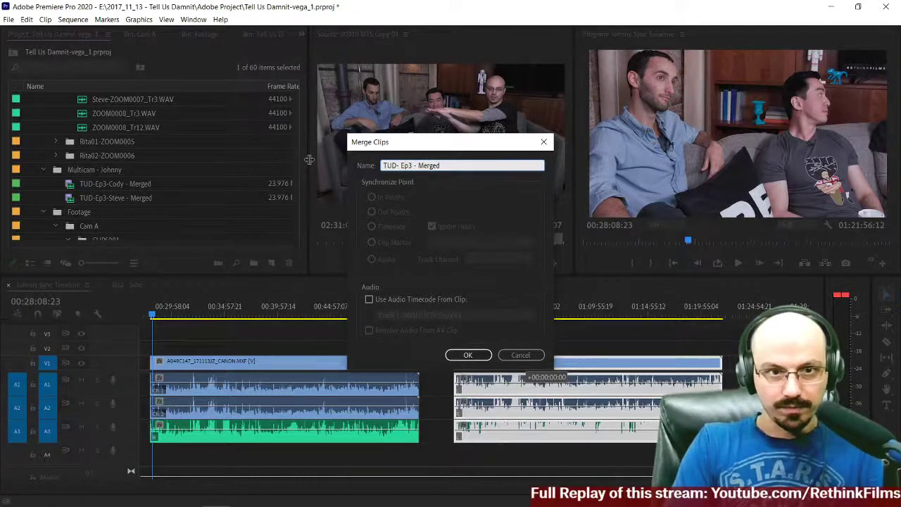
{"action": "key", "text": "BackSpace"}
{"action": "key", "text": "BackSpace"}
{"action": "type", "text": "-WIDE"}
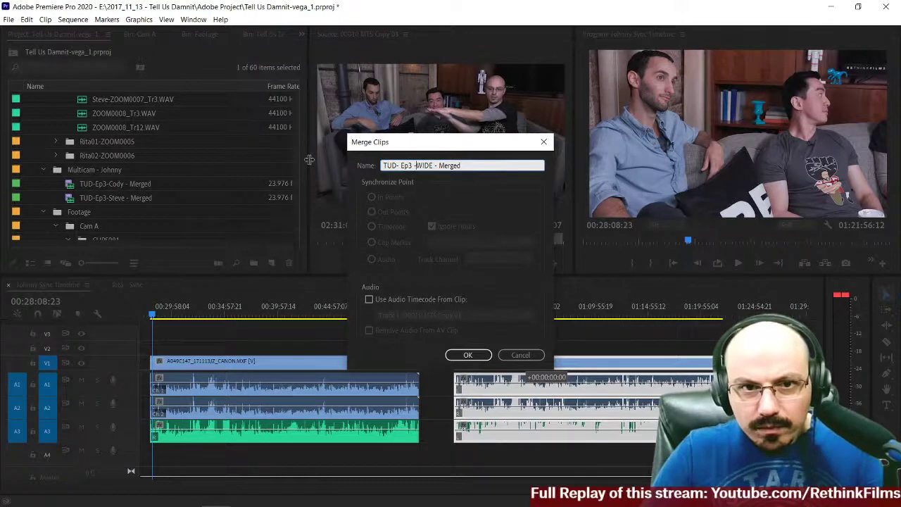
{"action": "key", "text": "Left"}
{"action": "key", "text": "Left"}
{"action": "key", "text": "Left"}
{"action": "key", "text": "Left"}
{"action": "key", "text": "Left"}
{"action": "key", "text": "BackSpace"}
{"action": "key", "text": "BackSpace"}
{"action": "key", "text": "Return"}
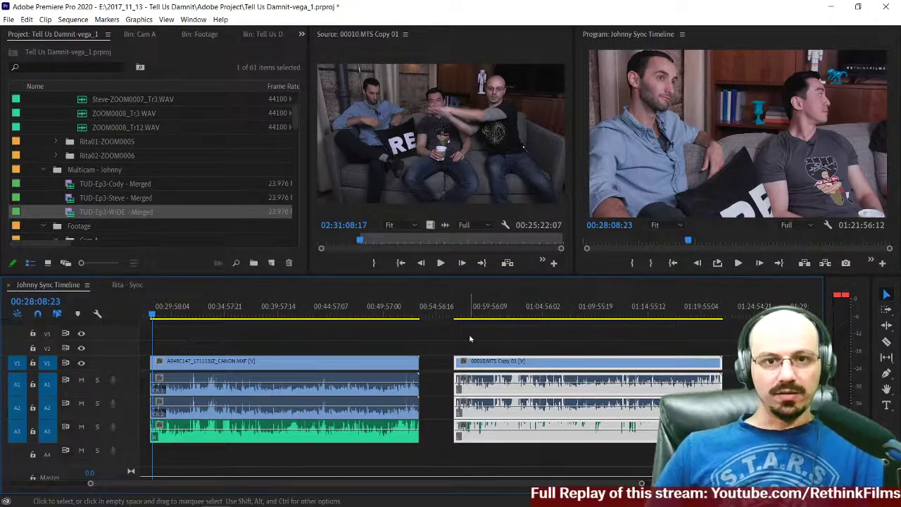
Step: Copy the three synced clips in the timeline and paste them as a second set starting at 01:26:42:12
{"action": "scroll", "coordinate": [507, 331], "scroll_direction": "down", "scroll_amount": 3}
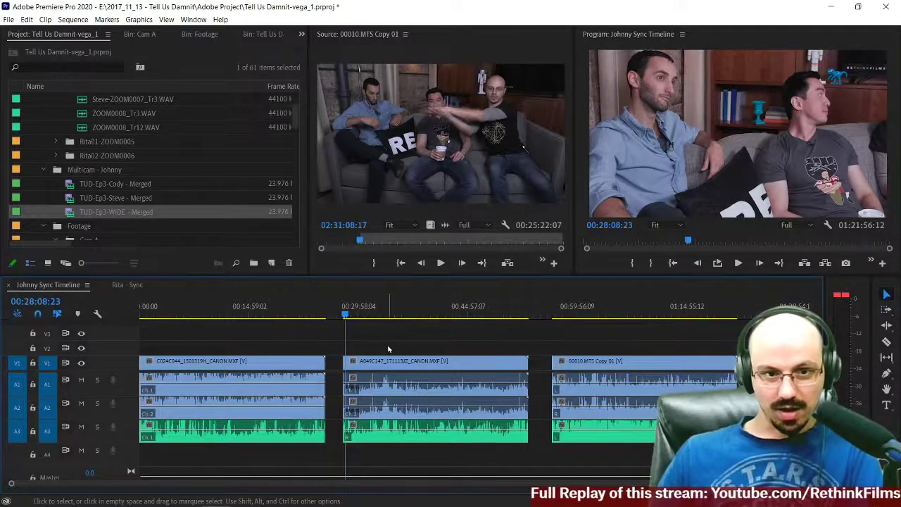
{"action": "key", "text": "ctrl+s"}
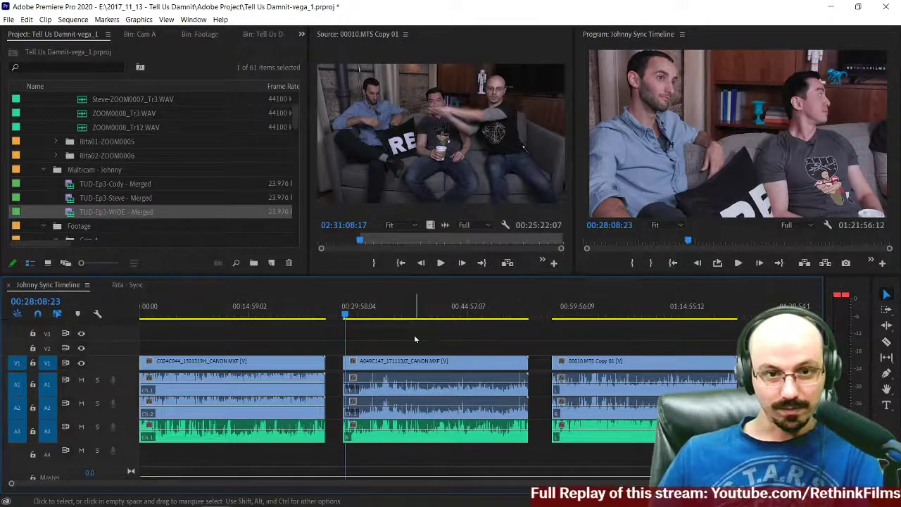
{"action": "left_click_drag", "start_coordinate": [326, 360], "coordinate": [625, 439]}
{"action": "left_click_drag", "start_coordinate": [704, 395], "coordinate": [472, 336]}
{"action": "left_click", "coordinate": [259, 361]}
{"action": "left_click", "coordinate": [281, 340]}
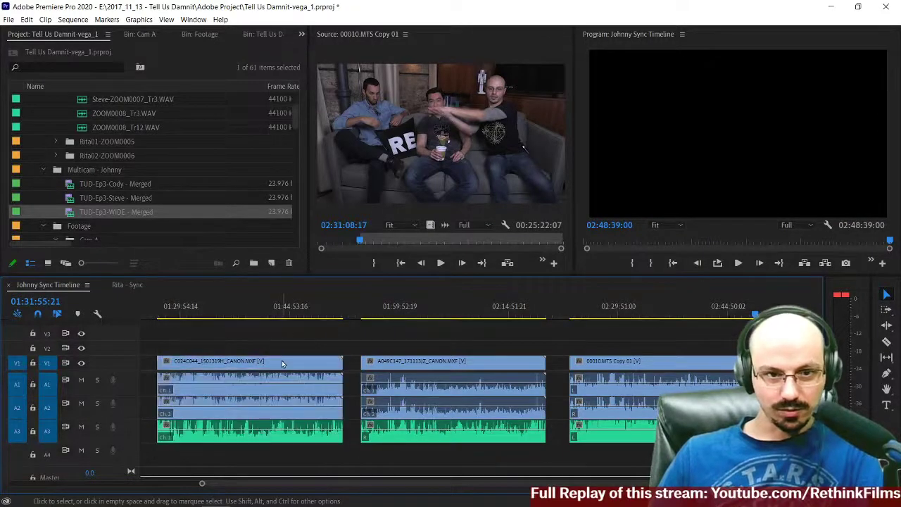
Step: Check the first pasted clip, undo the paste of the second clip set, and select the gap after the first original clip
{"action": "left_click", "coordinate": [281, 362]}
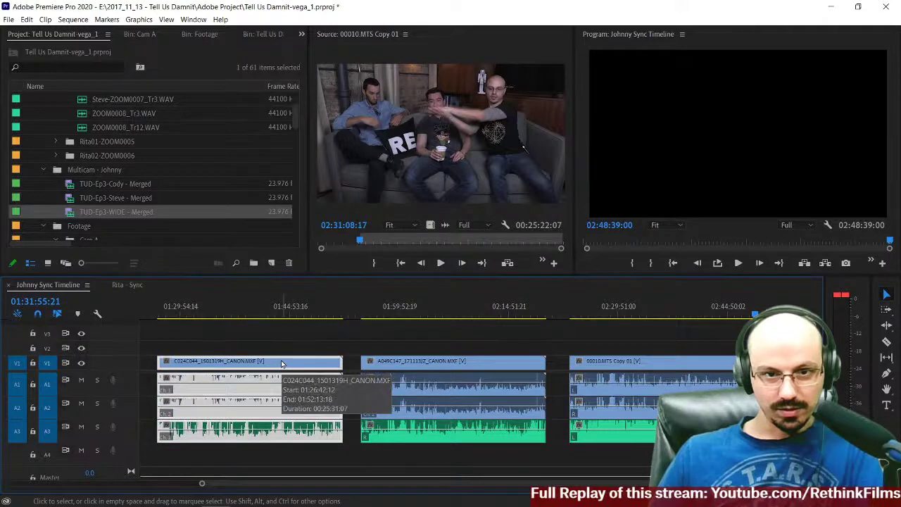
{"action": "left_click", "coordinate": [283, 356]}
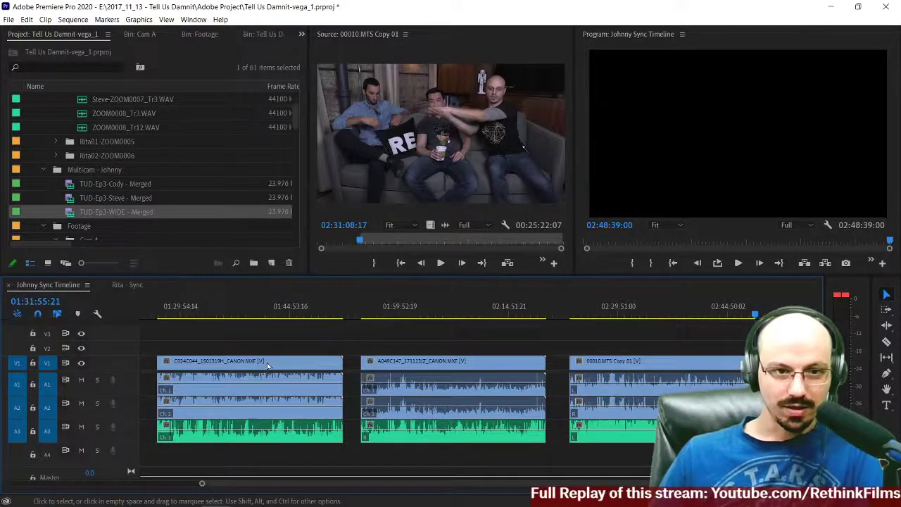
{"action": "left_click", "coordinate": [268, 362]}
{"action": "left_click", "coordinate": [279, 349]}
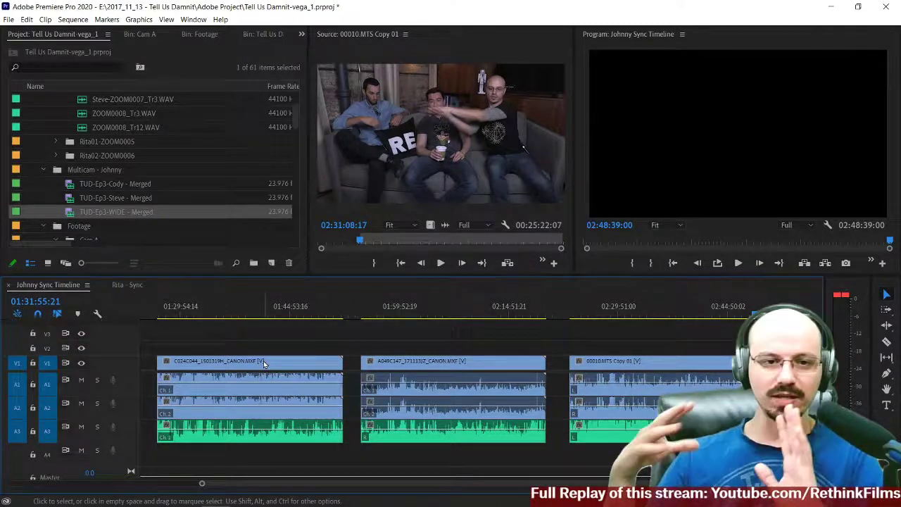
{"action": "scroll", "coordinate": [341, 339], "scroll_direction": "up", "scroll_amount": 5}
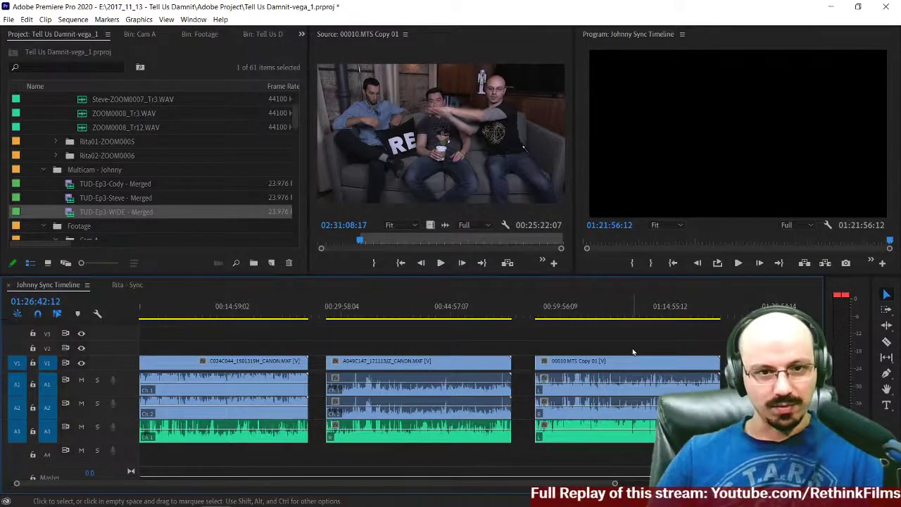
{"action": "scroll", "coordinate": [633, 352], "scroll_direction": "up", "scroll_amount": 1}
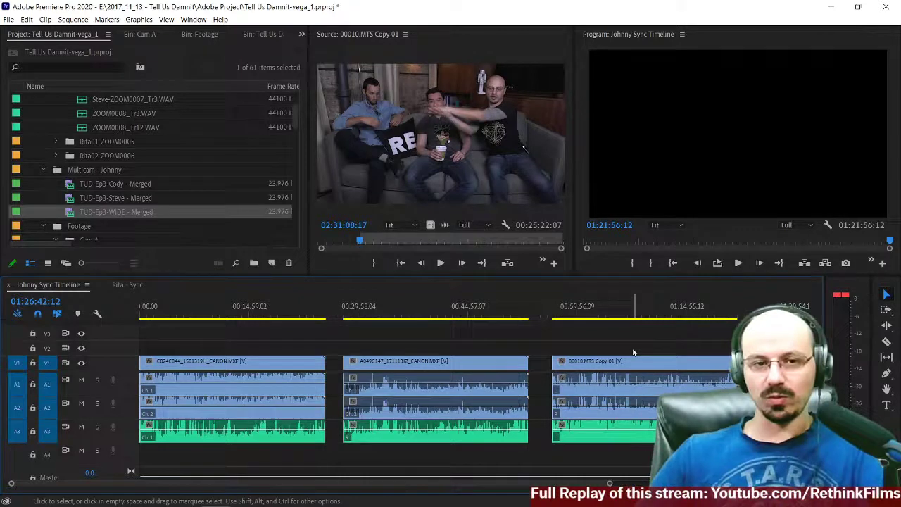
{"action": "left_click", "coordinate": [334, 364]}
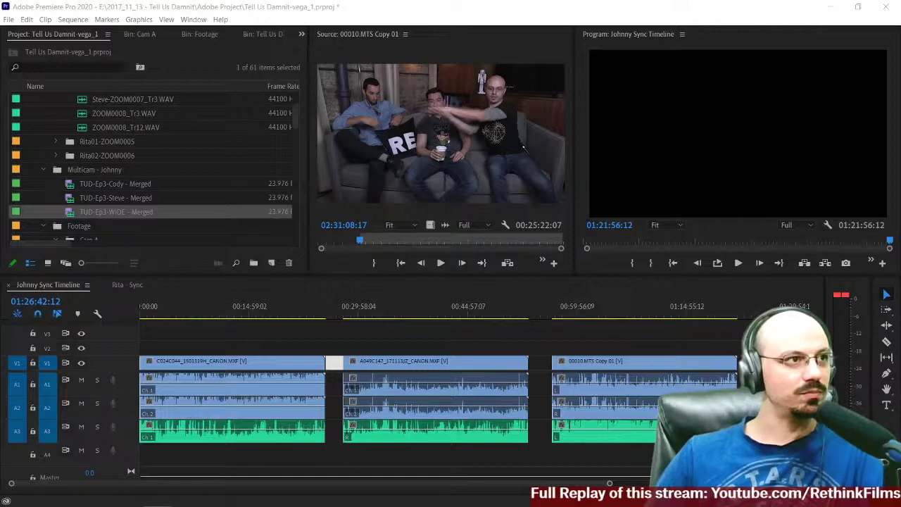
Step: Switch to Chrome, skip through the introduction of "Multi Camera Editing in Premiere CC 2020 - FAST", and pause at 1:23
{"action": "key", "text": "alt+Tab"}
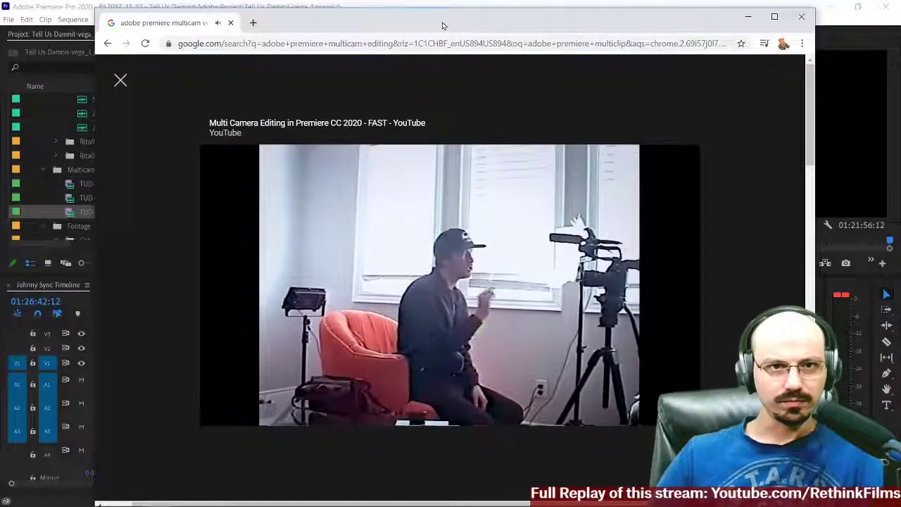
{"action": "left_click_drag", "start_coordinate": [444, 26], "coordinate": [363, 24]}
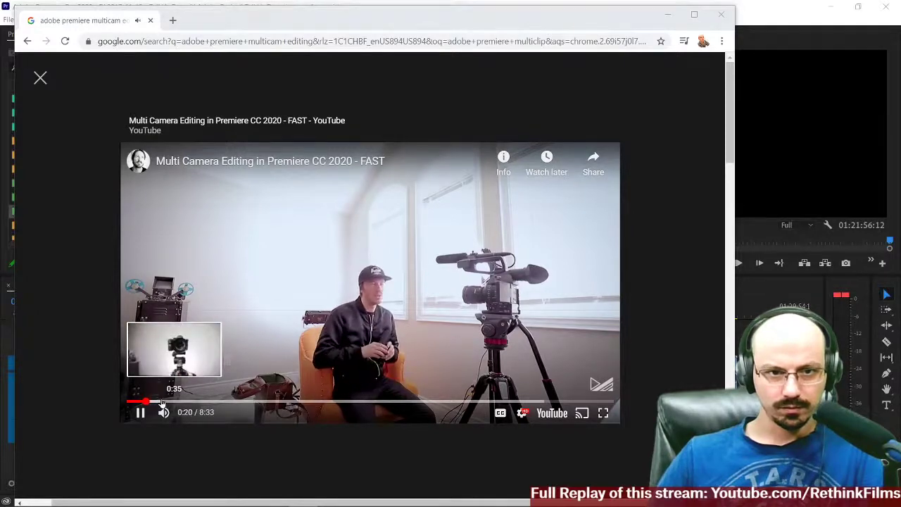
{"action": "left_click", "coordinate": [161, 402]}
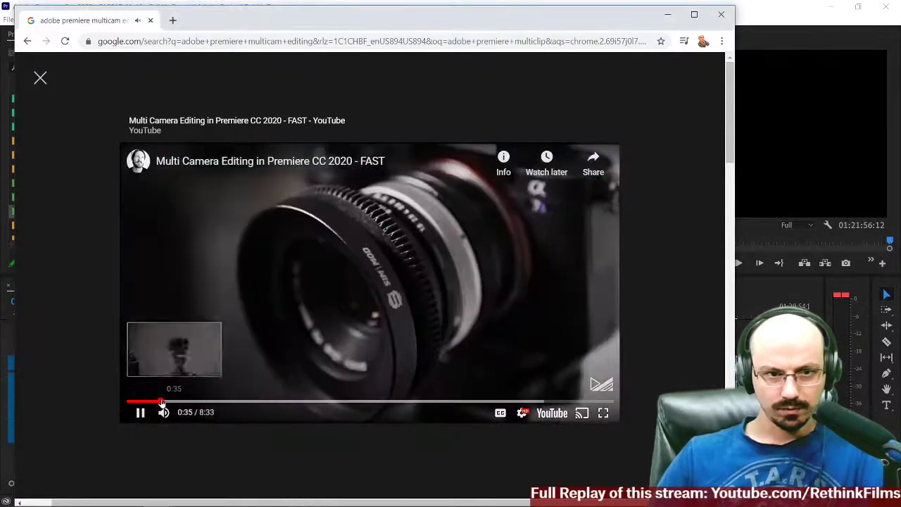
{"action": "left_click", "coordinate": [172, 402]}
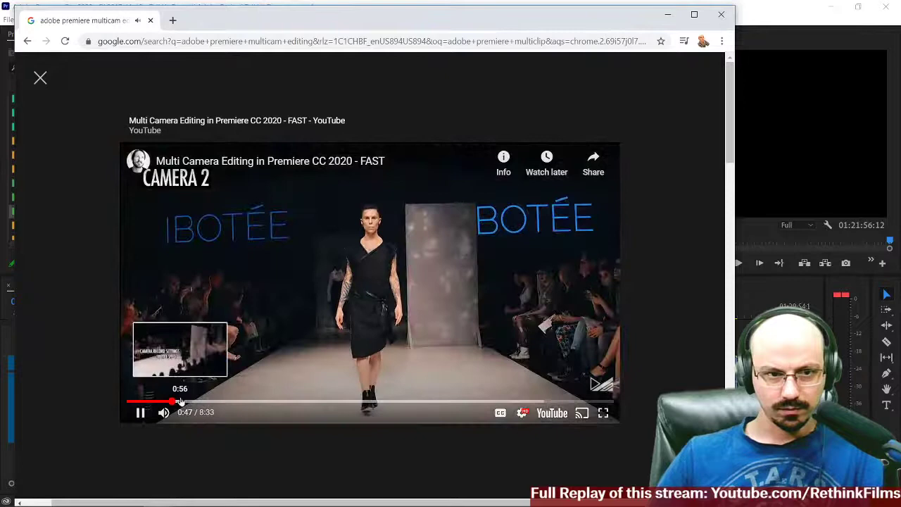
{"action": "left_click", "coordinate": [181, 401]}
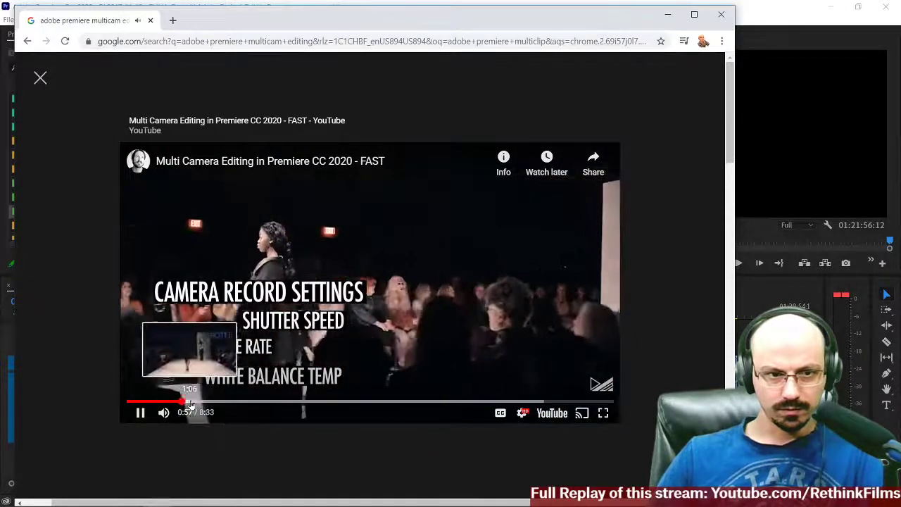
{"action": "left_click", "coordinate": [188, 401]}
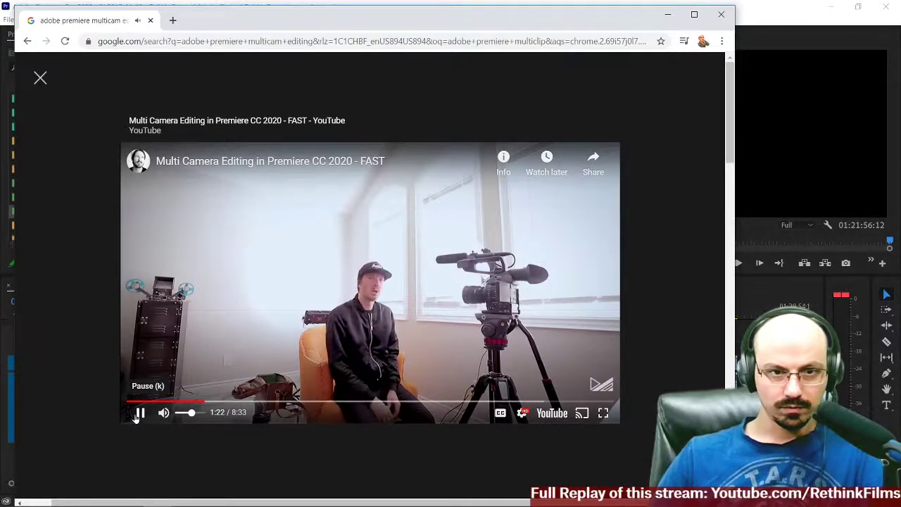
{"action": "left_click", "coordinate": [138, 414]}
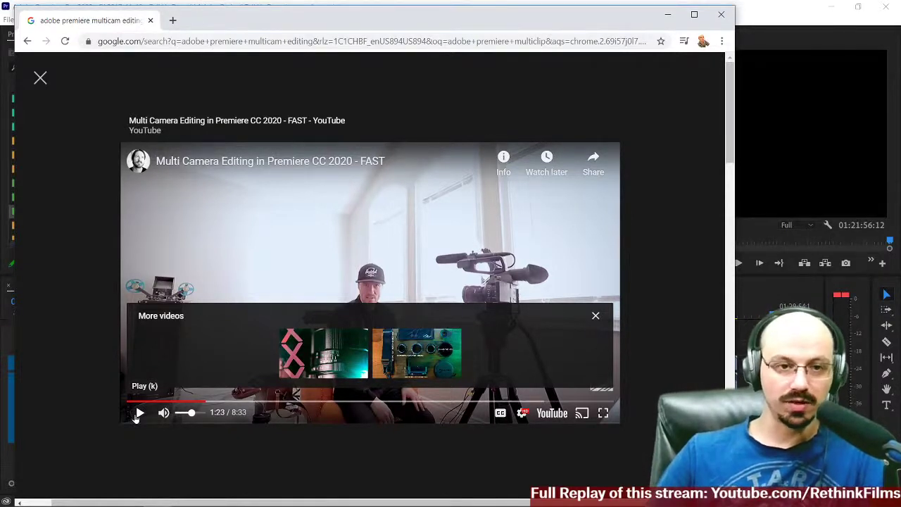
Step: Watch the tutorial full screen up to the Create Multi-Camera Source Sequence dialog at 2:17, and switch back to Premiere Pro
{"action": "left_click", "coordinate": [138, 414]}
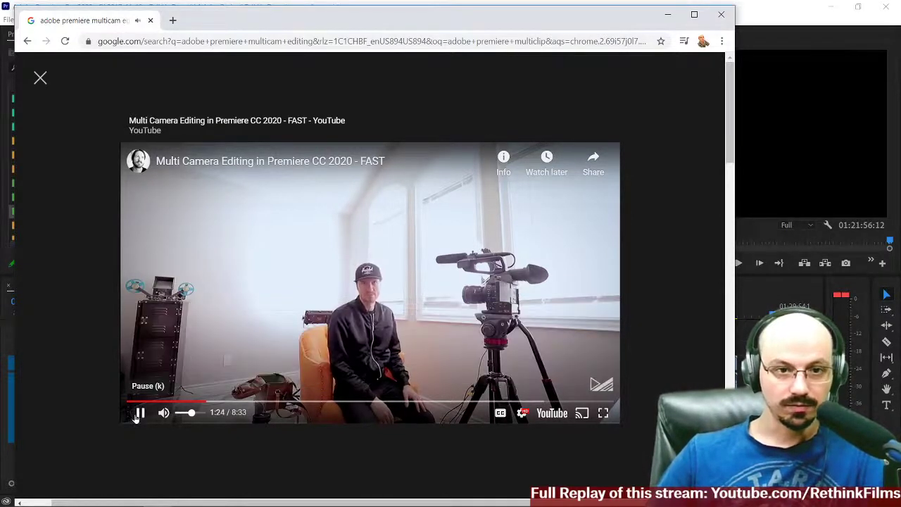
{"action": "left_click", "coordinate": [219, 403]}
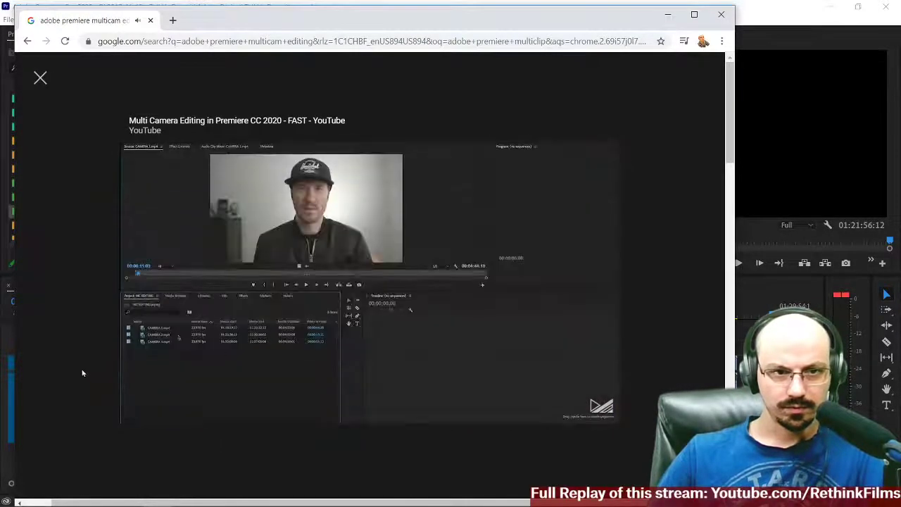
{"action": "left_click_drag", "start_coordinate": [371, 23], "coordinate": [353, 21]}
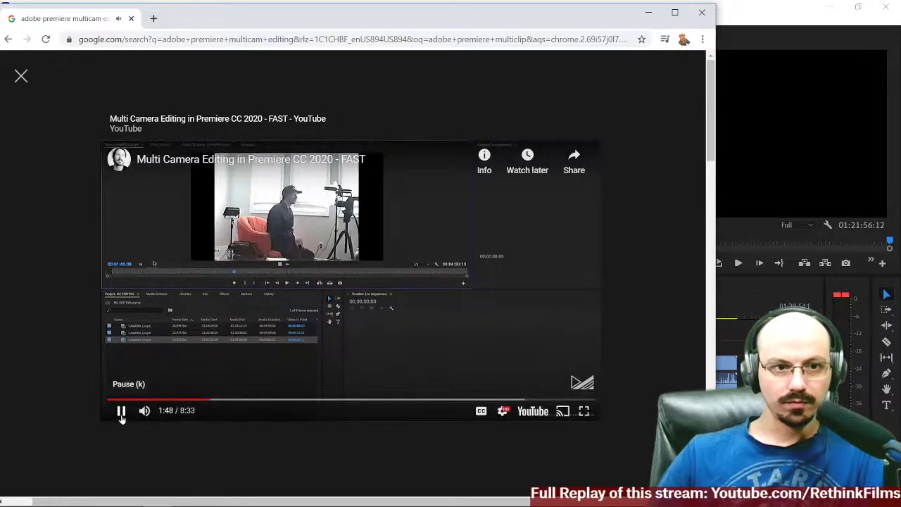
{"action": "left_click", "coordinate": [121, 415]}
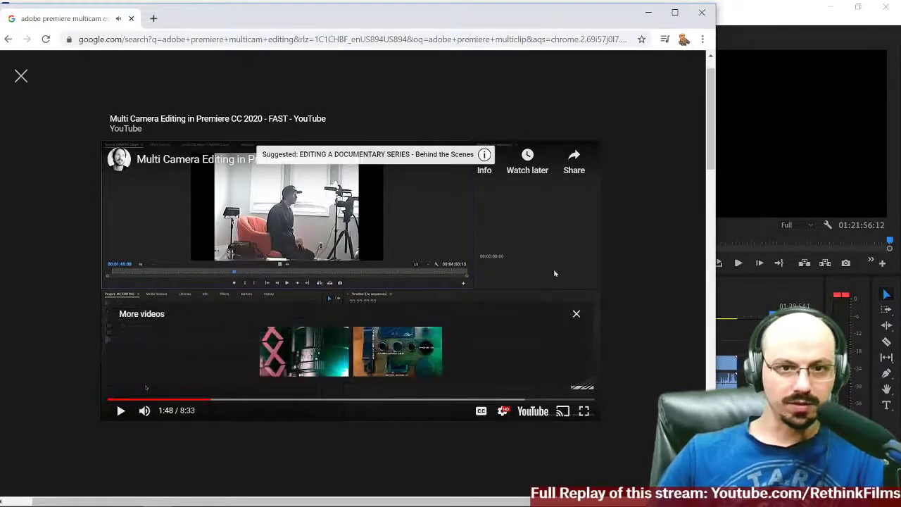
{"action": "left_click", "coordinate": [576, 313]}
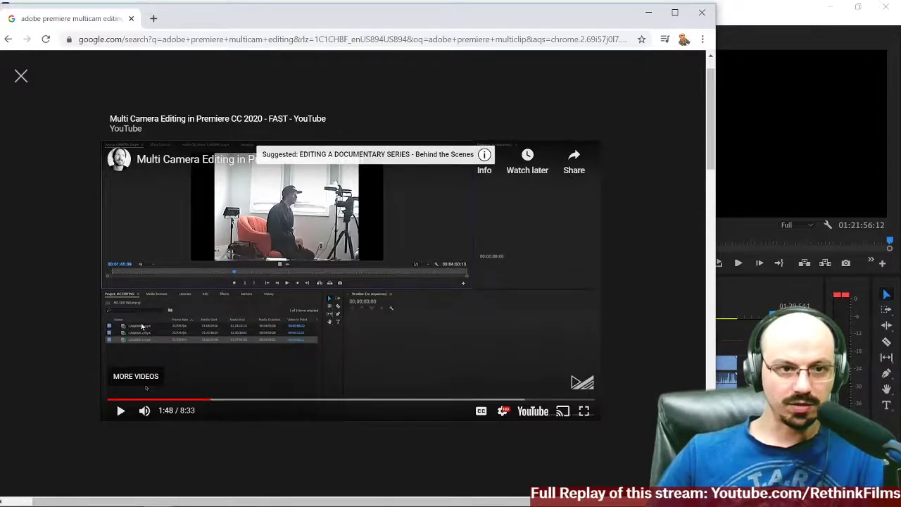
{"action": "left_click", "coordinate": [120, 411]}
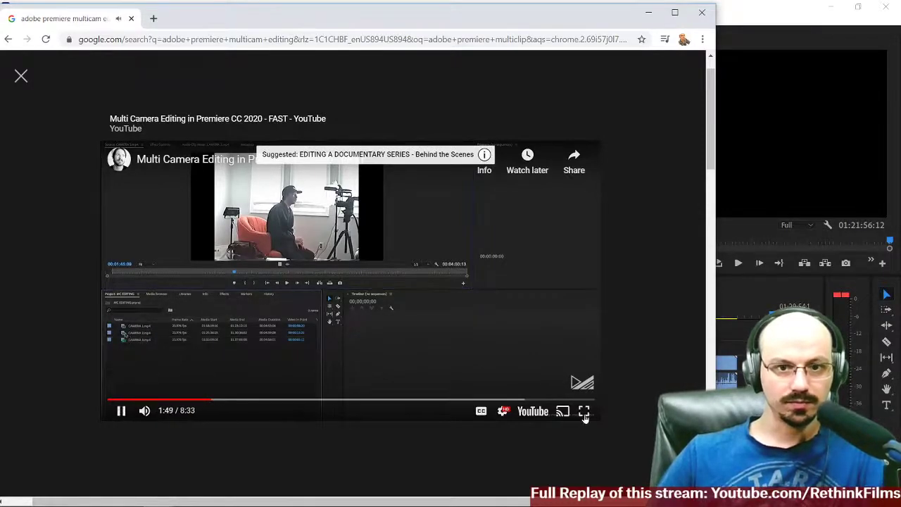
{"action": "left_click", "coordinate": [584, 412]}
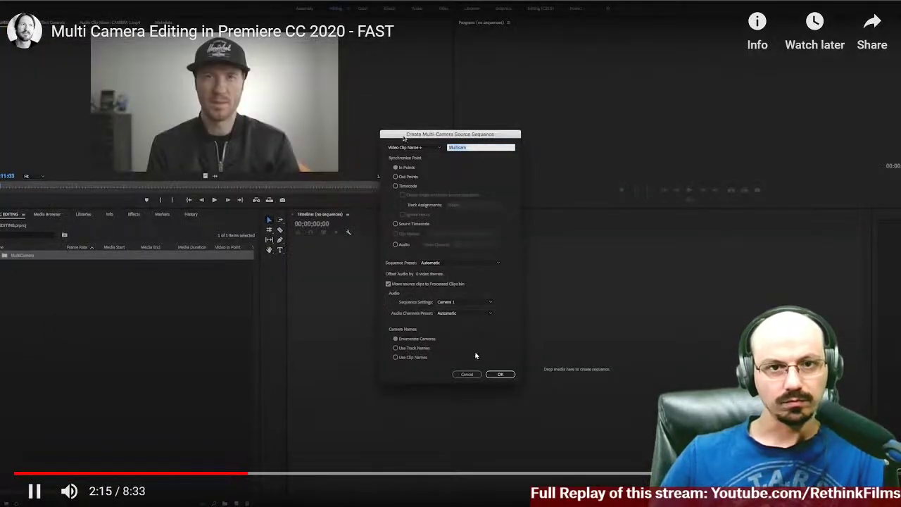
{"action": "key", "text": "space"}
{"action": "key", "text": "Escape"}
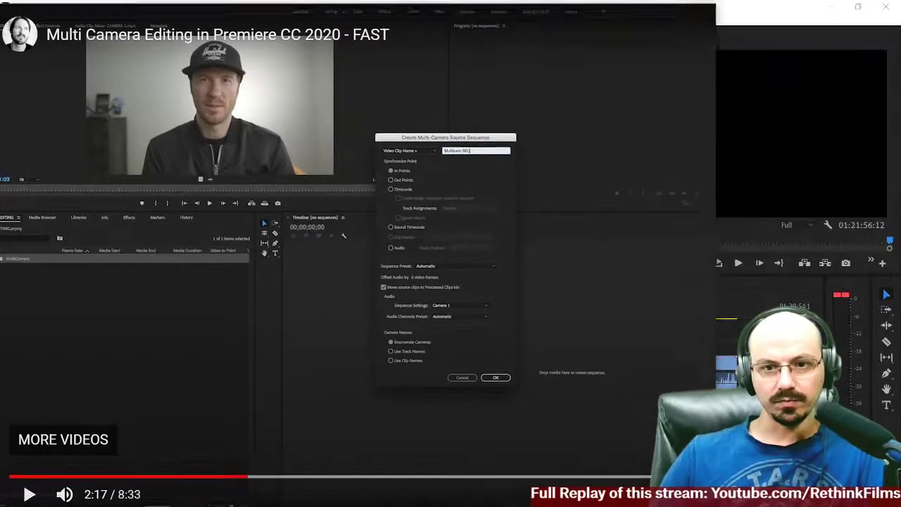
{"action": "left_click", "coordinate": [640, 17]}
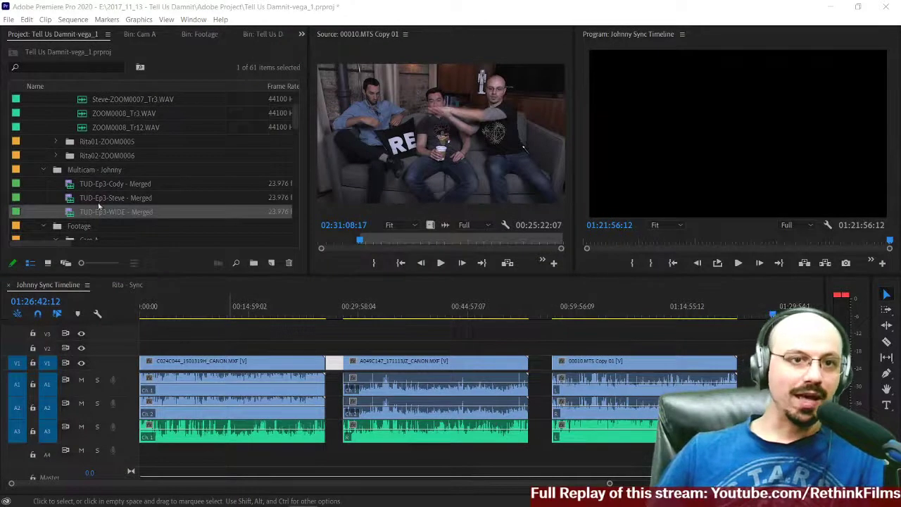
Step: Collapse the multicam bin holding the three merged clips and duplicate it in the project
{"action": "left_click", "coordinate": [49, 172]}
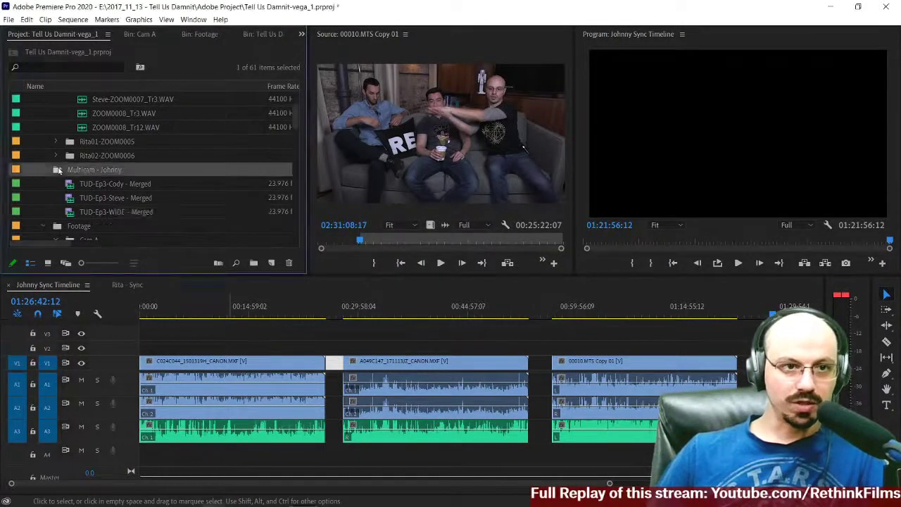
{"action": "left_click", "coordinate": [44, 171]}
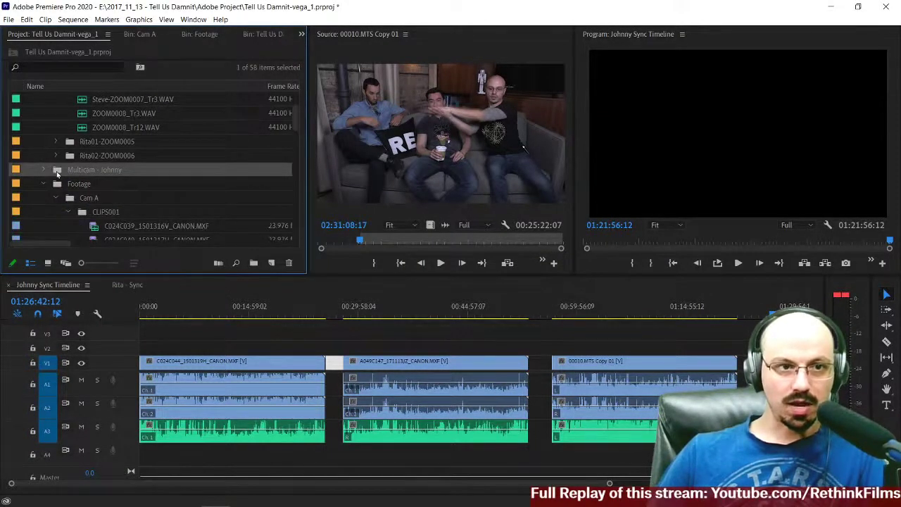
{"action": "right_click", "coordinate": [57, 174]}
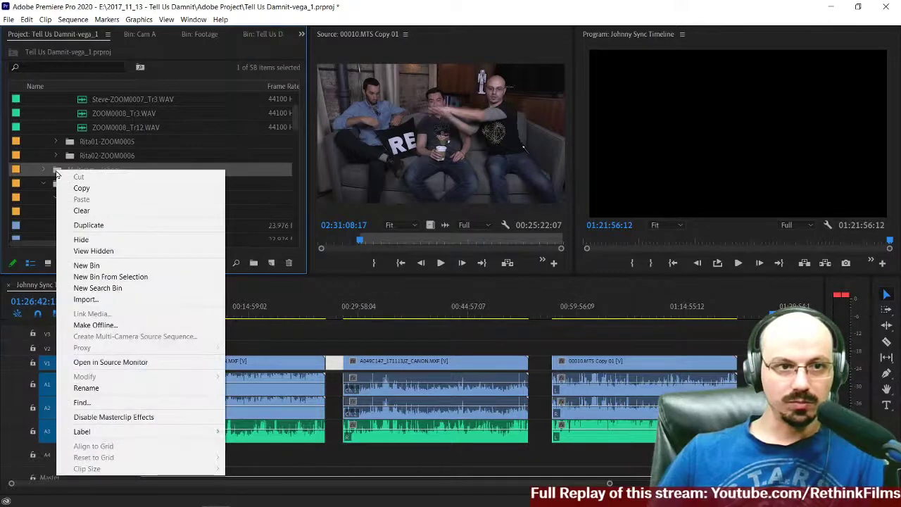
{"action": "left_click", "coordinate": [76, 224]}
{"action": "scroll", "coordinate": [166, 207], "scroll_direction": "down", "scroll_amount": 1}
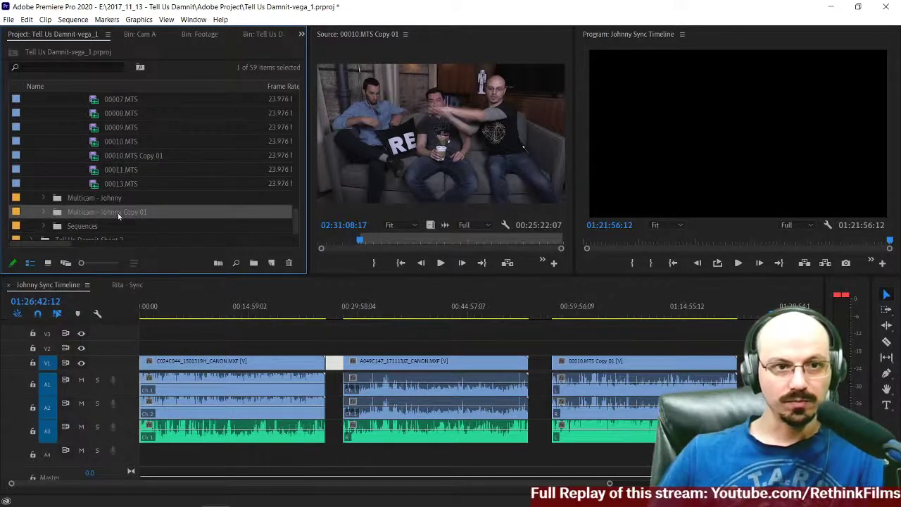
Step: Check the contents of the original multicam bin and try to create a multi-camera source sequence from the collapsed bin
{"action": "left_click", "coordinate": [56, 199]}
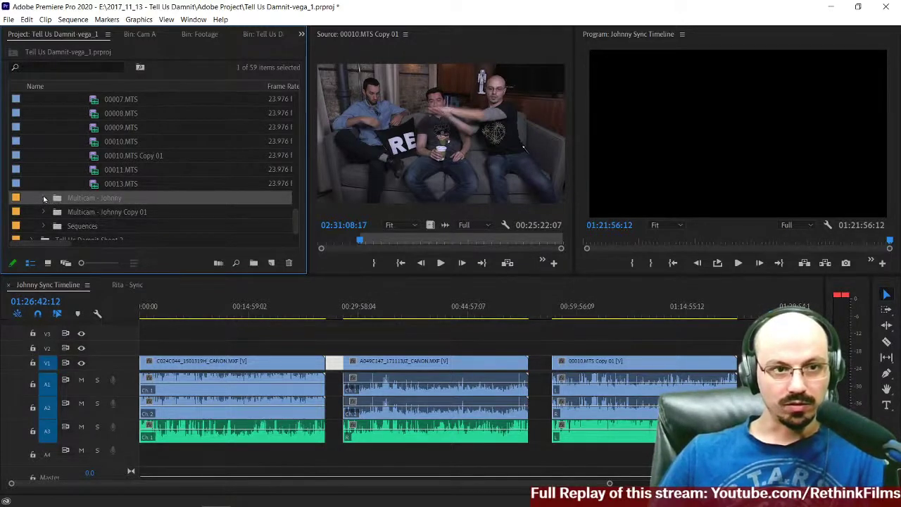
{"action": "left_click", "coordinate": [43, 200]}
{"action": "scroll", "coordinate": [129, 177], "scroll_direction": "down", "scroll_amount": 3}
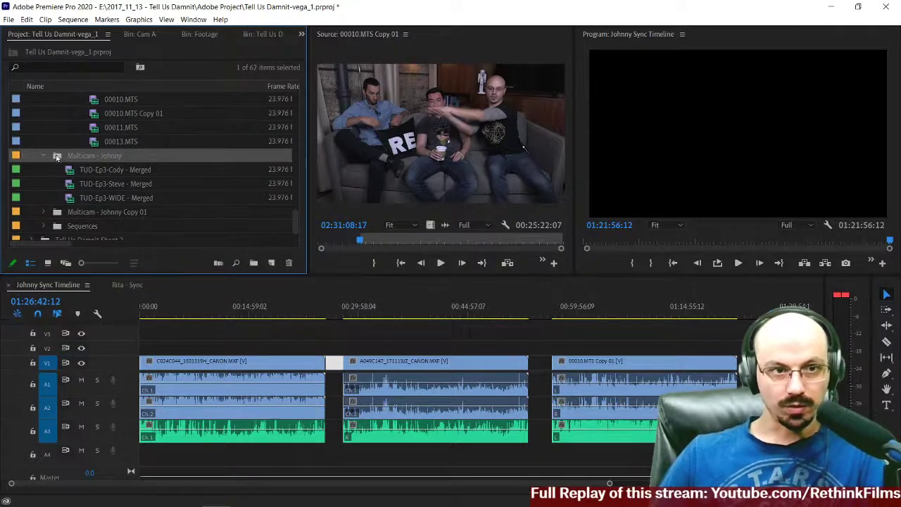
{"action": "left_click", "coordinate": [44, 156]}
{"action": "right_click", "coordinate": [55, 172]}
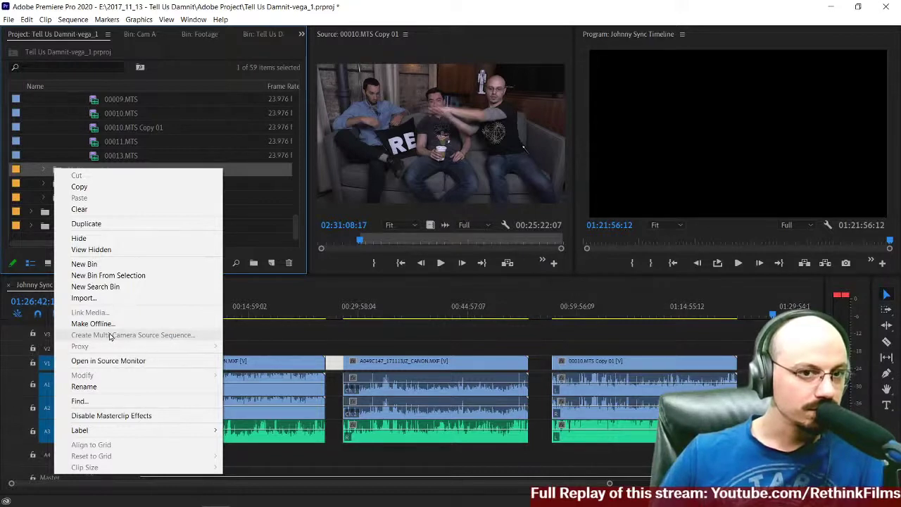
{"action": "left_click", "coordinate": [275, 333]}
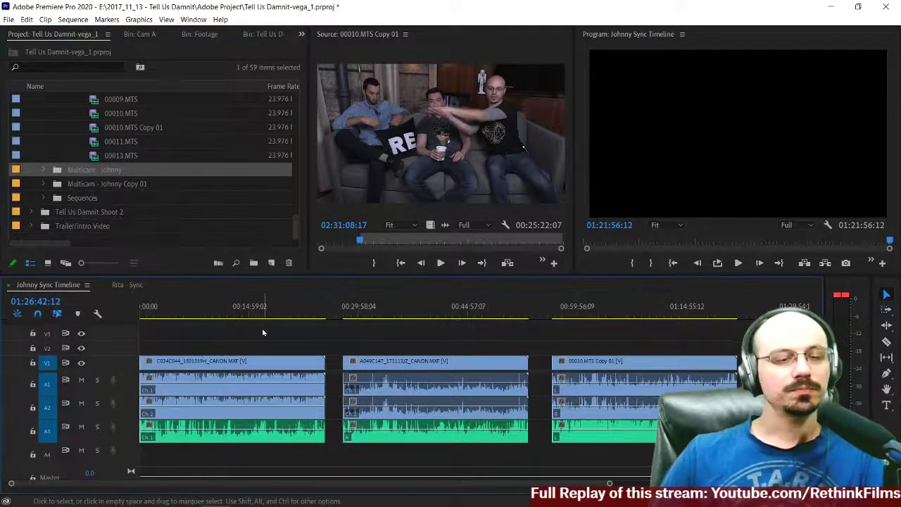
Step: Check the Multicam - Johnny bin for a multi-camera source sequence option and open the TUD-Ep3-Cody - Merged clip in the Source monitor
{"action": "left_click", "coordinate": [45, 171]}
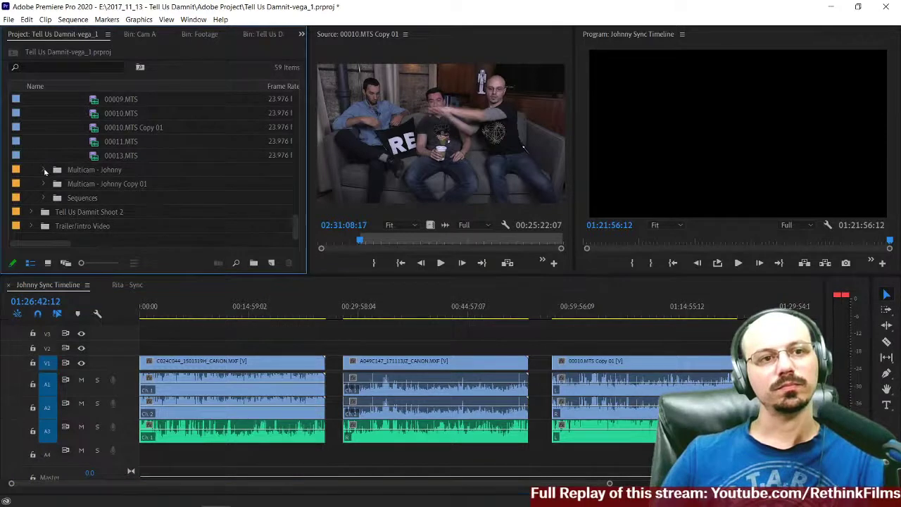
{"action": "left_click", "coordinate": [44, 172]}
{"action": "scroll", "coordinate": [42, 179], "scroll_direction": "down", "scroll_amount": 1}
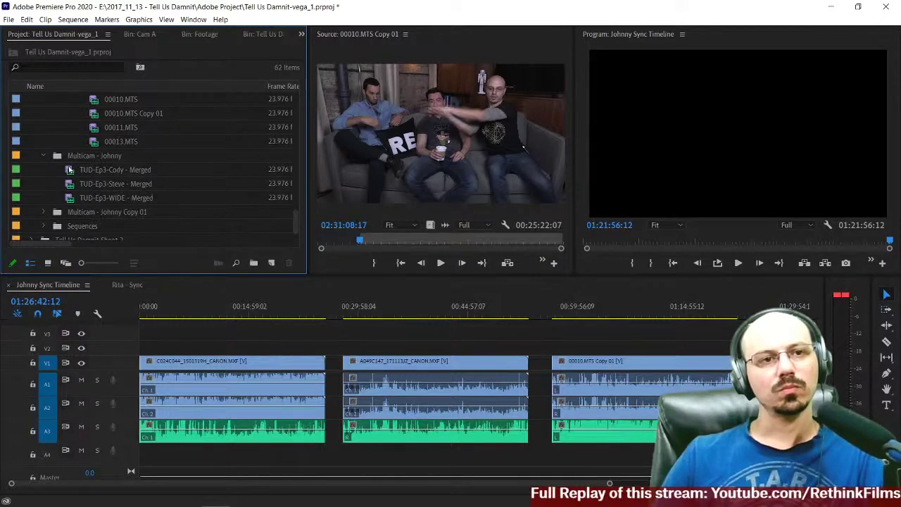
{"action": "left_click", "coordinate": [60, 157]}
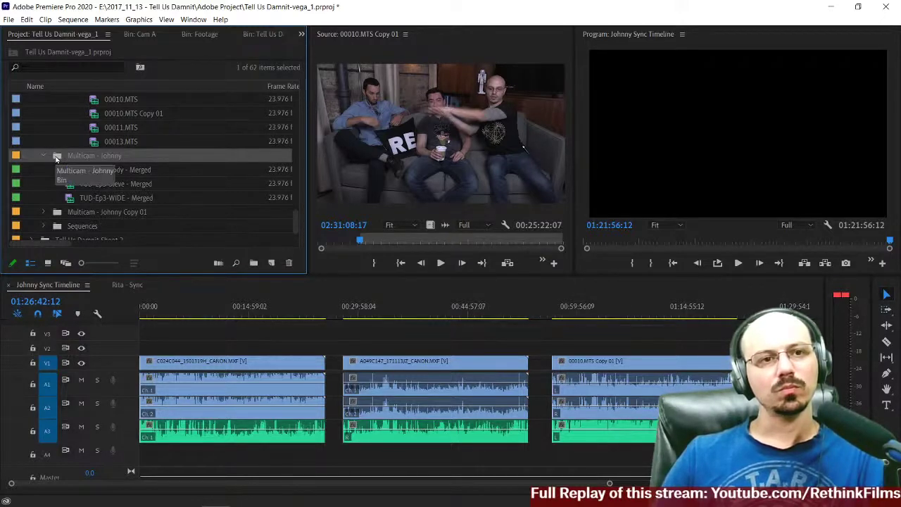
{"action": "right_click", "coordinate": [57, 159]}
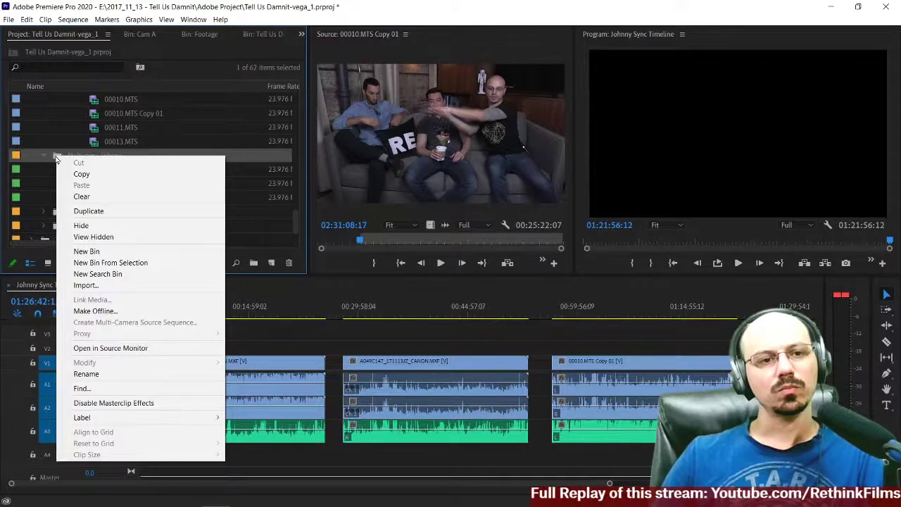
{"action": "left_click", "coordinate": [288, 343]}
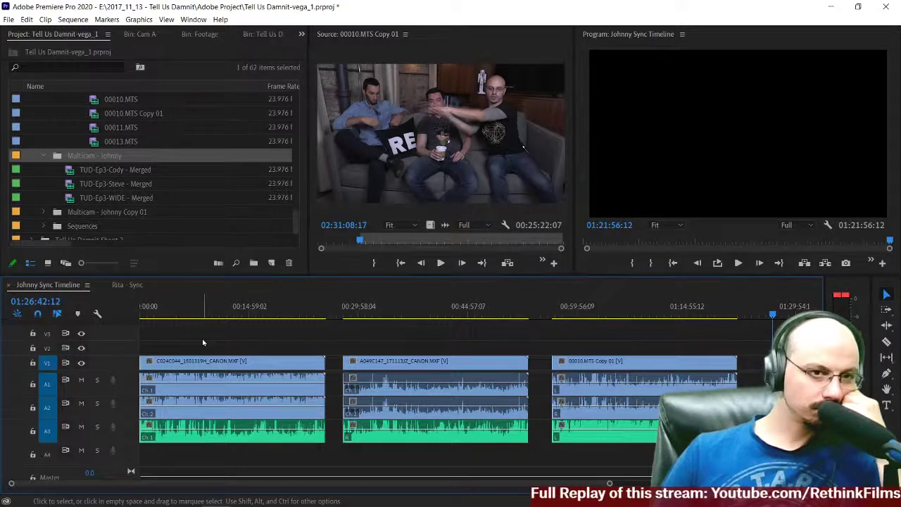
{"action": "double_click", "coordinate": [70, 170]}
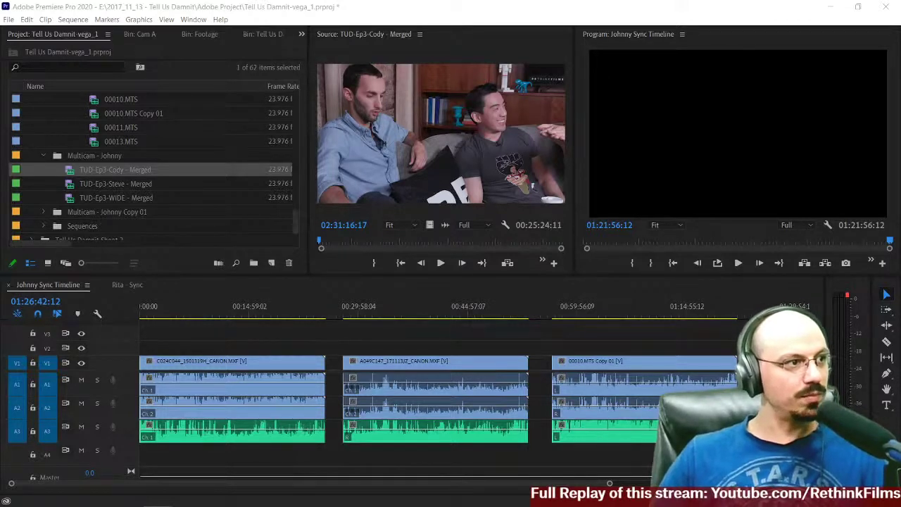
Step: Switch to Chrome and open the Creative COW thread "You Can't Multicam Merged Clips?" from the Google results, skipping the sponsored message
{"action": "key", "text": "alt+Tab"}
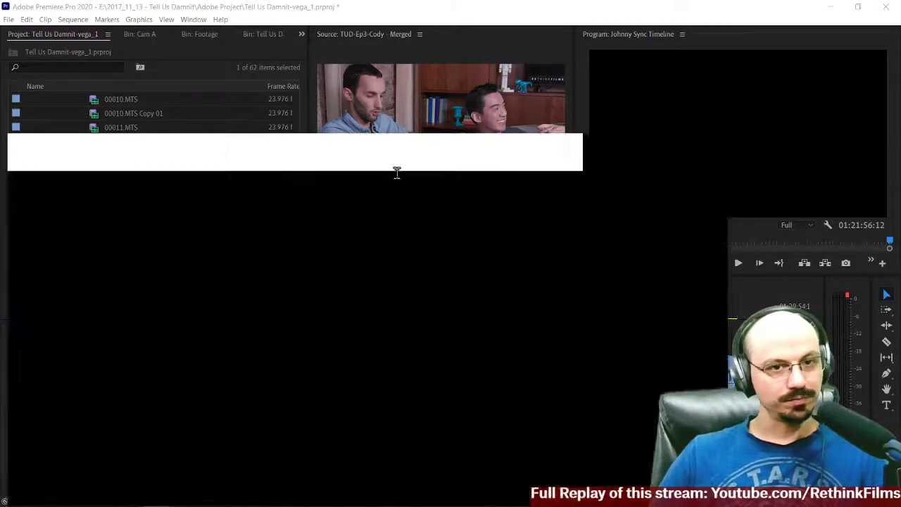
{"action": "left_click_drag", "start_coordinate": [292, 61], "coordinate": [95, 40]}
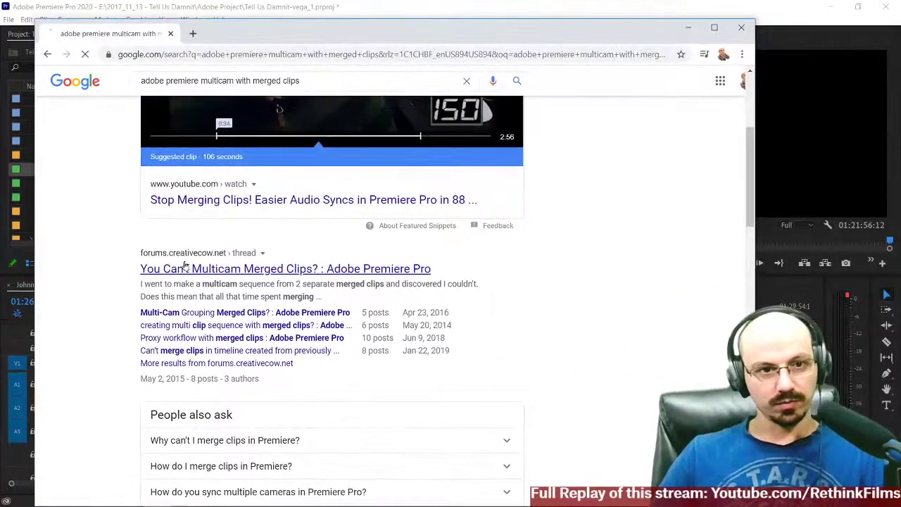
{"action": "left_click", "coordinate": [177, 268]}
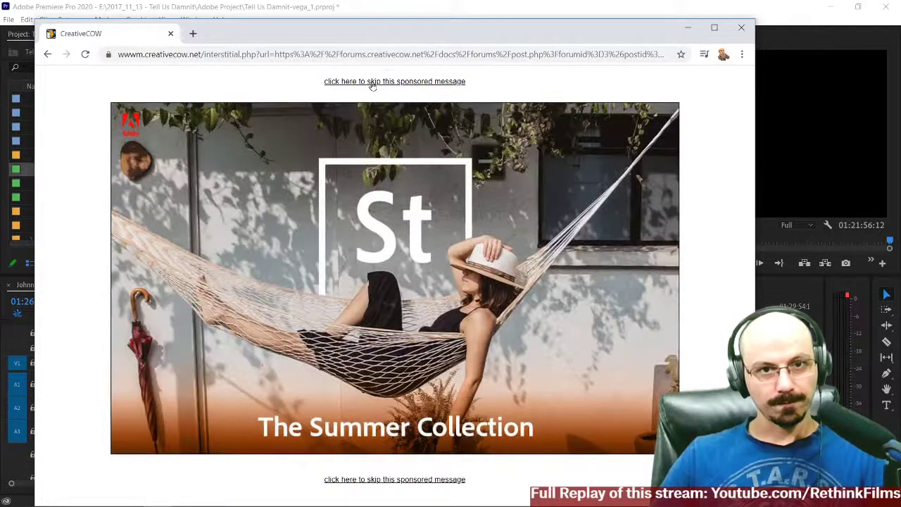
{"action": "left_click", "coordinate": [372, 83]}
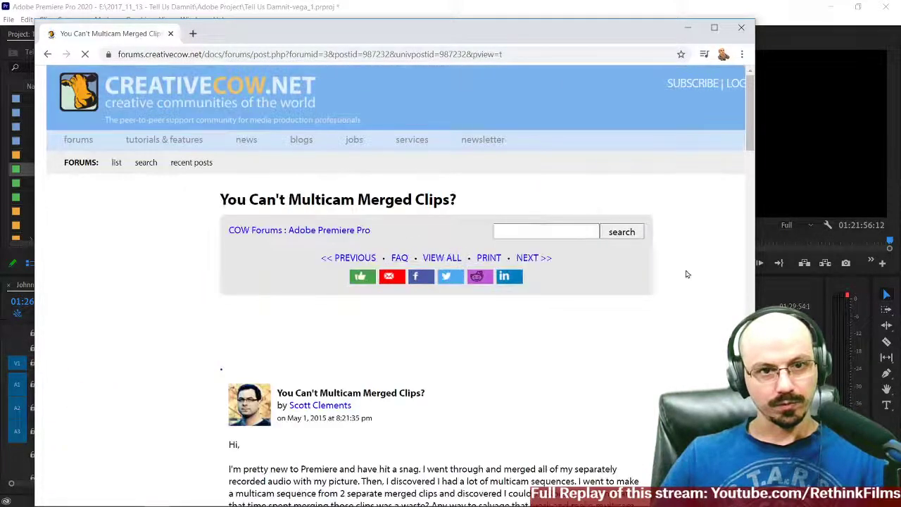
{"action": "left_click_drag", "start_coordinate": [495, 35], "coordinate": [478, 34]}
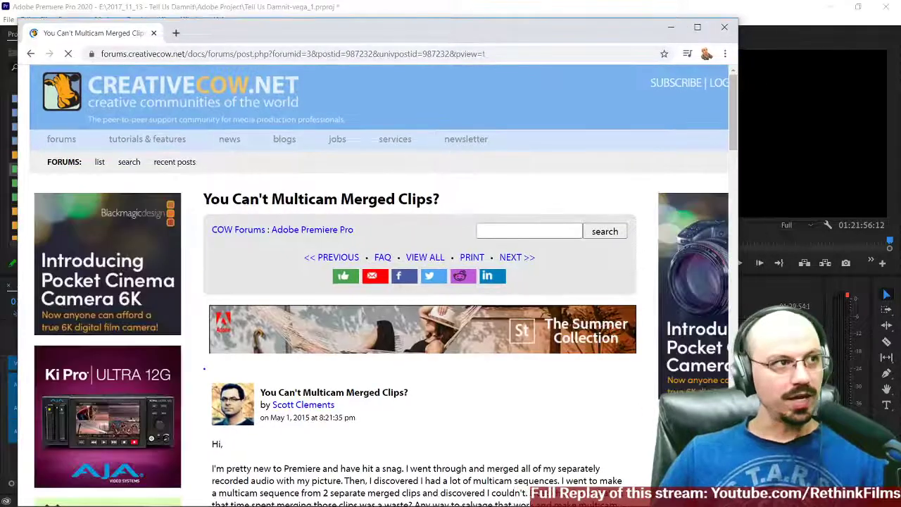
Step: Read the forum thread's replies and step-by-step instructions for multicam editing with merged clips, and return to Premiere Pro
{"action": "scroll", "coordinate": [577, 299], "scroll_direction": "down", "scroll_amount": 3}
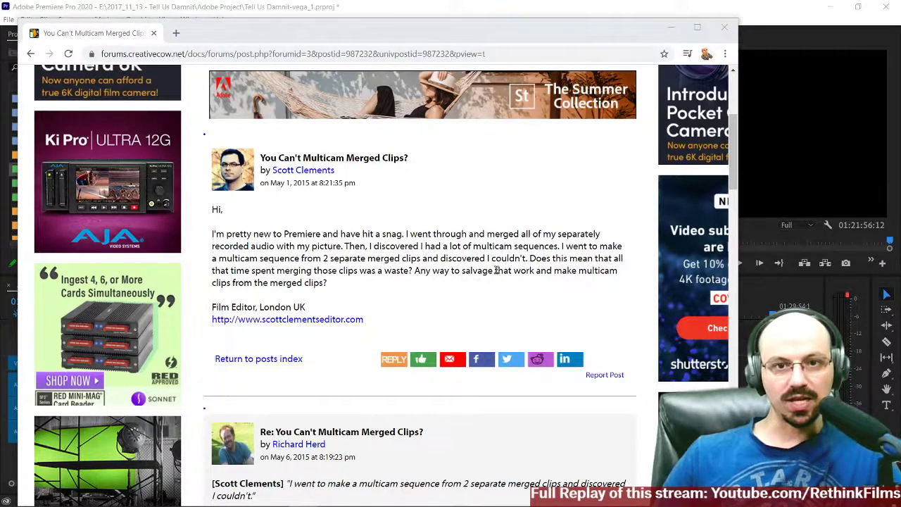
{"action": "scroll", "coordinate": [400, 231], "scroll_direction": "down", "scroll_amount": 1}
{"action": "scroll", "coordinate": [400, 231], "scroll_direction": "down", "scroll_amount": 4}
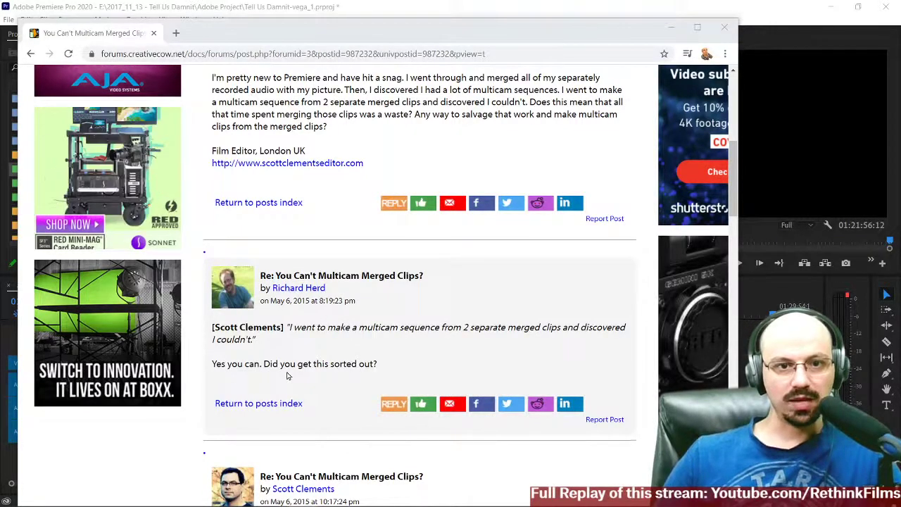
{"action": "scroll", "coordinate": [467, 322], "scroll_direction": "down", "scroll_amount": 5}
{"action": "scroll", "coordinate": [316, 242], "scroll_direction": "up", "scroll_amount": 2}
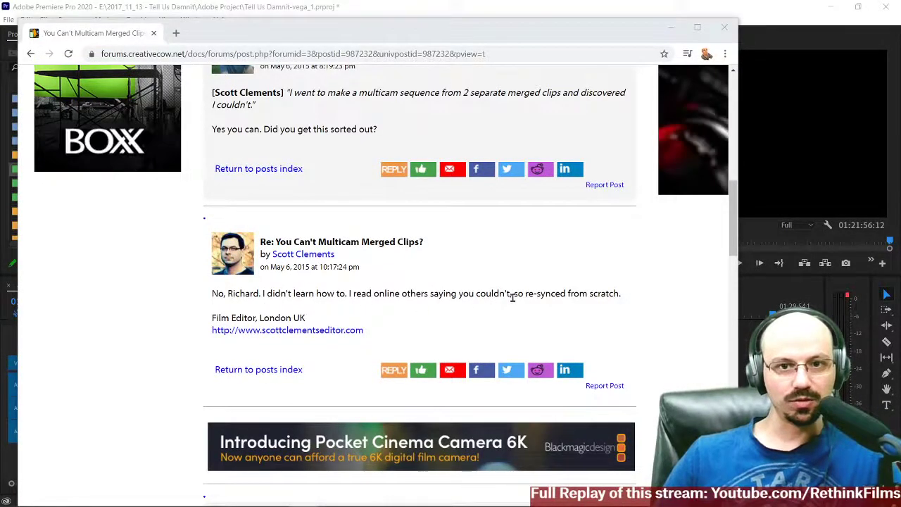
{"action": "scroll", "coordinate": [446, 293], "scroll_direction": "down", "scroll_amount": 4}
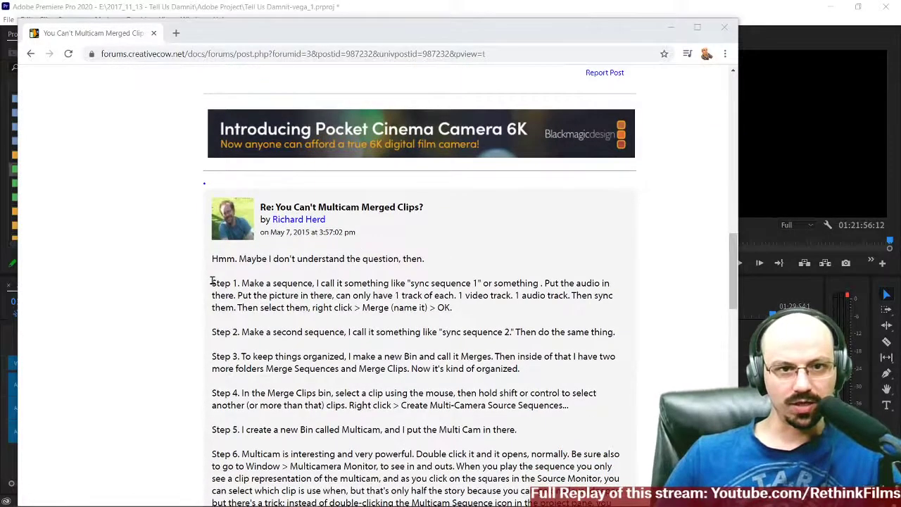
{"action": "scroll", "coordinate": [215, 281], "scroll_direction": "down", "scroll_amount": 1}
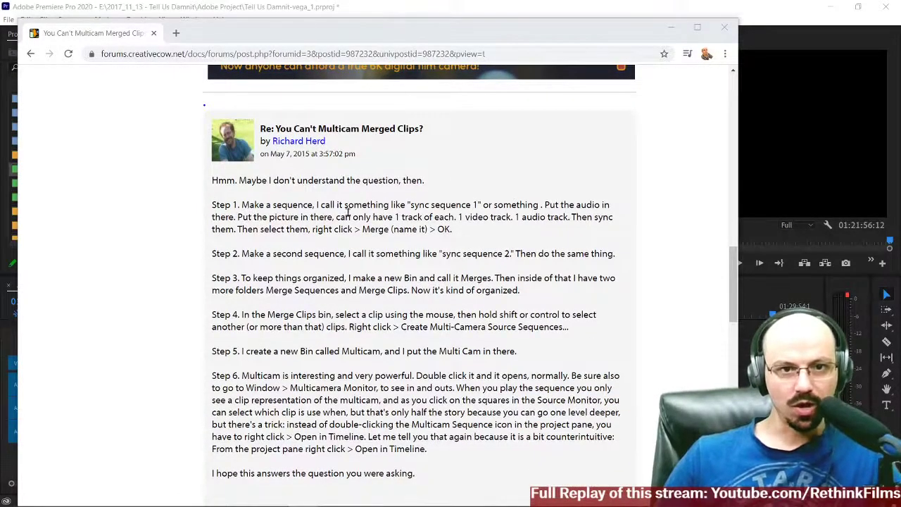
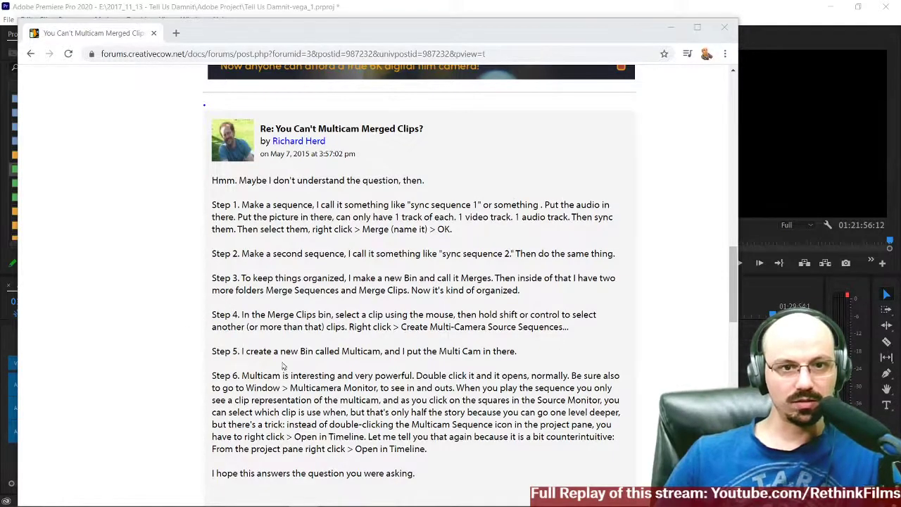
{"action": "scroll", "coordinate": [178, 352], "scroll_direction": "down", "scroll_amount": 1}
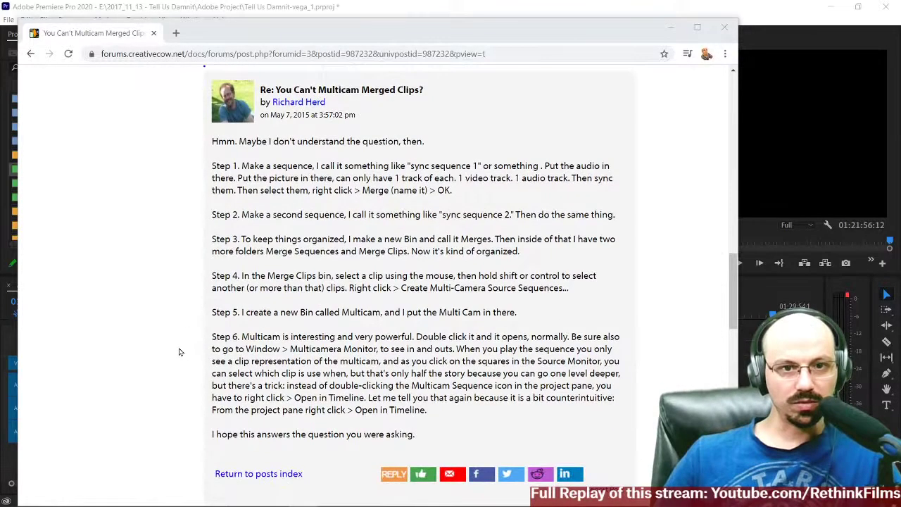
{"action": "scroll", "coordinate": [187, 353], "scroll_direction": "down", "scroll_amount": 1}
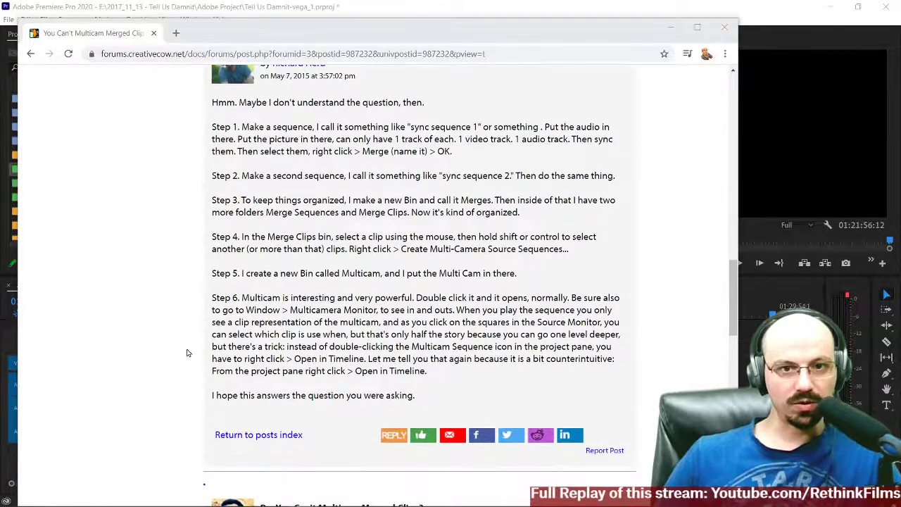
{"action": "left_click", "coordinate": [670, 31]}
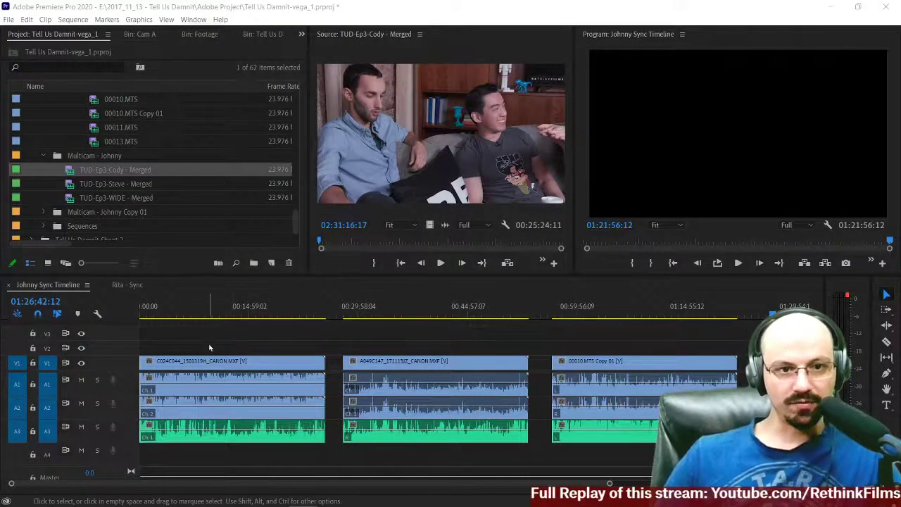
{"action": "left_click", "coordinate": [306, 380]}
{"action": "left_click_drag", "start_coordinate": [364, 341], "coordinate": [410, 361]}
{"action": "key", "text": "ctrl+Down"}
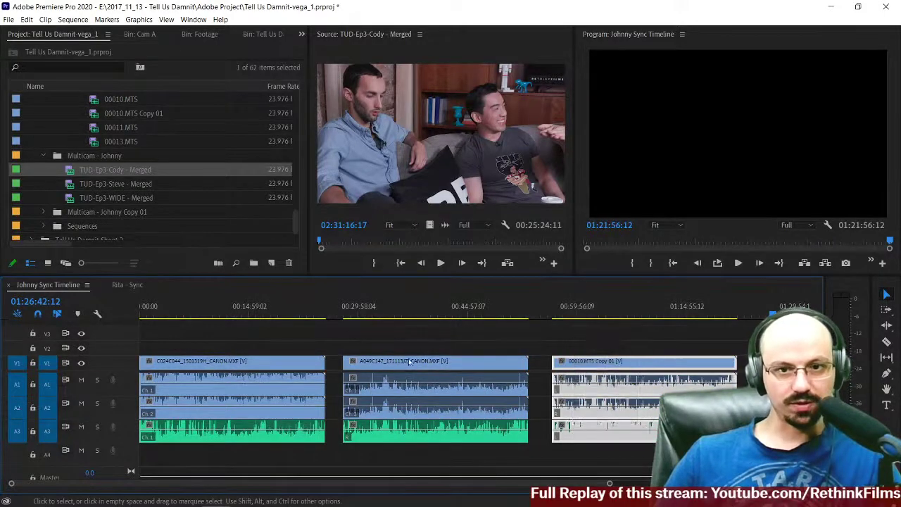
{"action": "left_click", "coordinate": [355, 343]}
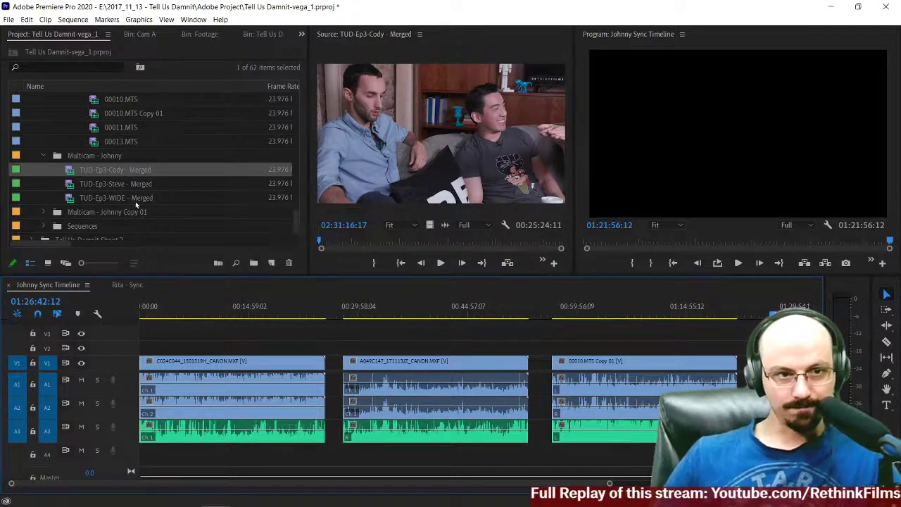
Step: Create a bin named Multicam Sequences inside the Sequences bin
{"action": "scroll", "coordinate": [50, 226], "scroll_direction": "down", "scroll_amount": 1}
{"action": "left_click", "coordinate": [43, 212]}
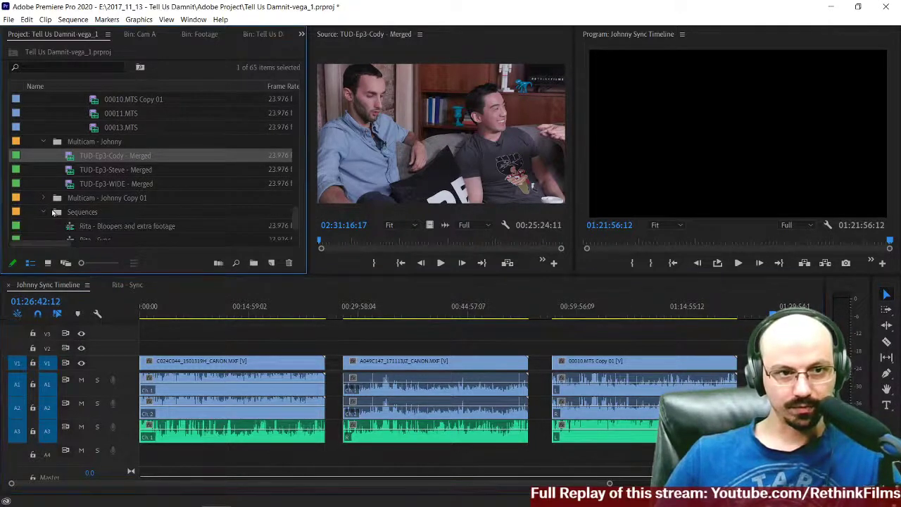
{"action": "scroll", "coordinate": [159, 177], "scroll_direction": "down", "scroll_amount": 2}
{"action": "right_click", "coordinate": [60, 158]}
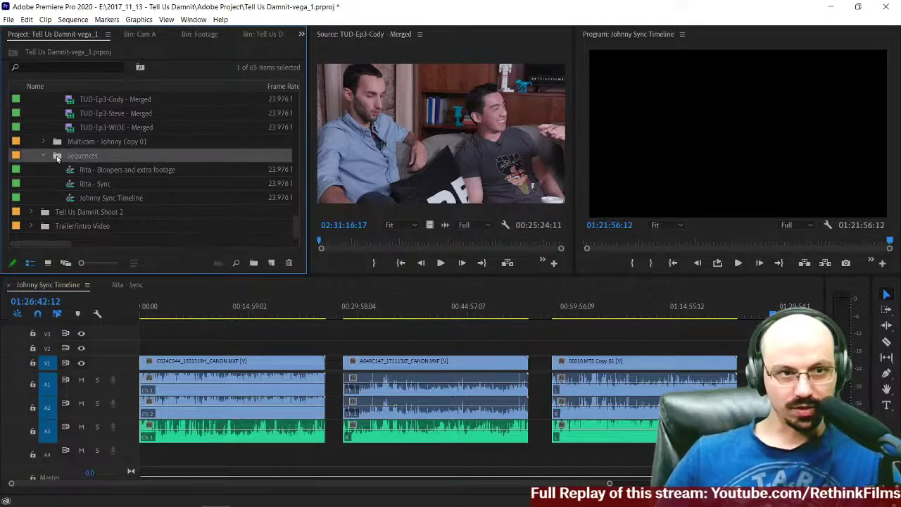
{"action": "left_click", "coordinate": [87, 252]}
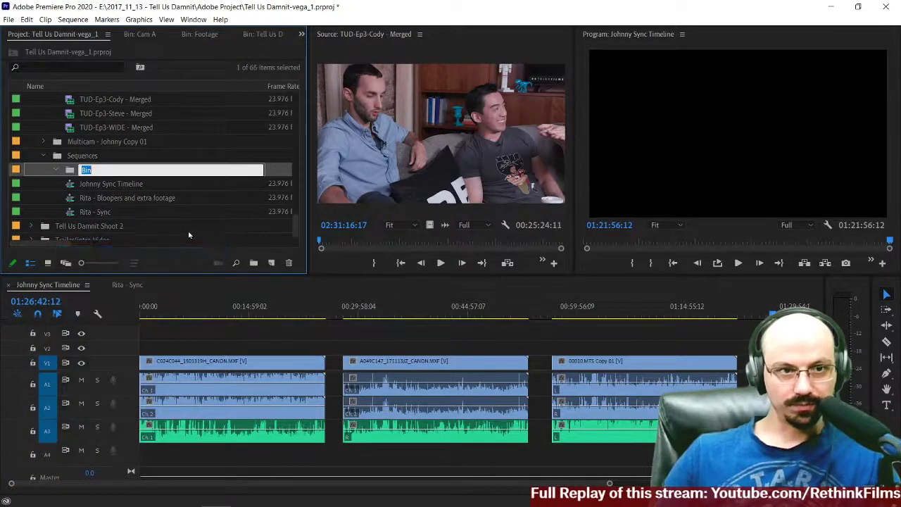
{"action": "type", "text": "Multicam Sequences"}
{"action": "key", "text": "Tab"}
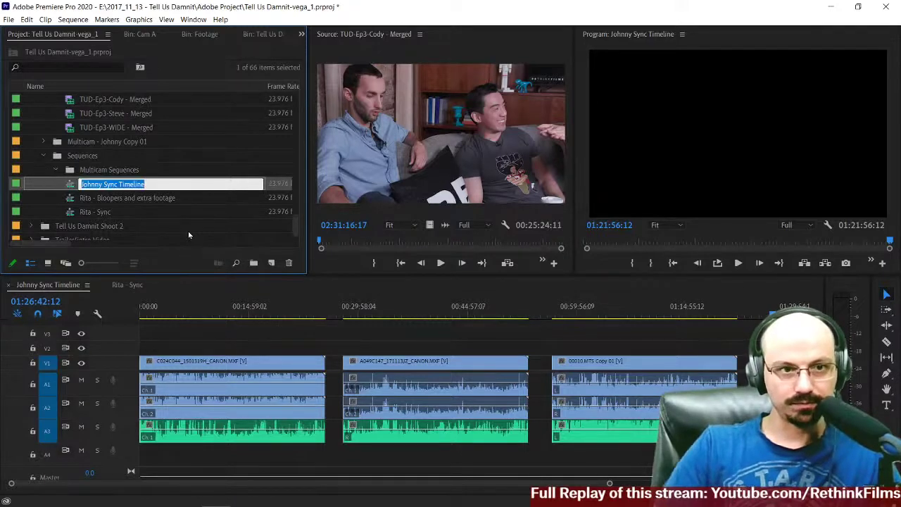
{"action": "left_click", "coordinate": [79, 174]}
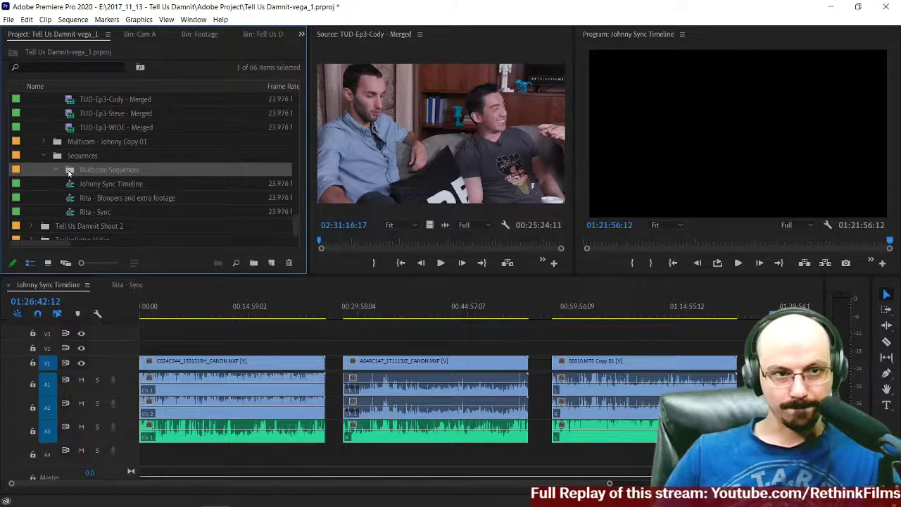
Step: Create a sequence in the Multicam Sequences bin with the DV - NTSC Standard 48kHz preset and name it Johnny_SteveCam-Clip1
{"action": "double_click", "coordinate": [68, 171]}
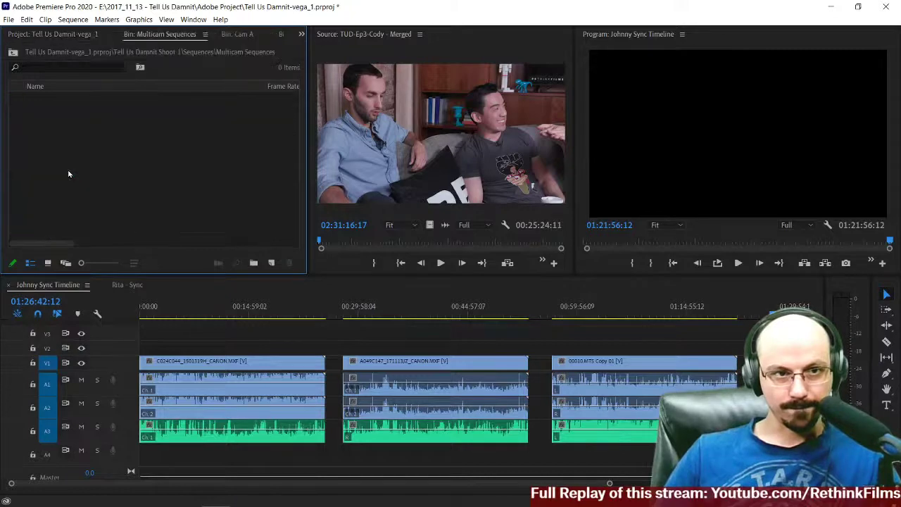
{"action": "left_click", "coordinate": [271, 263]}
{"action": "left_click", "coordinate": [286, 279]}
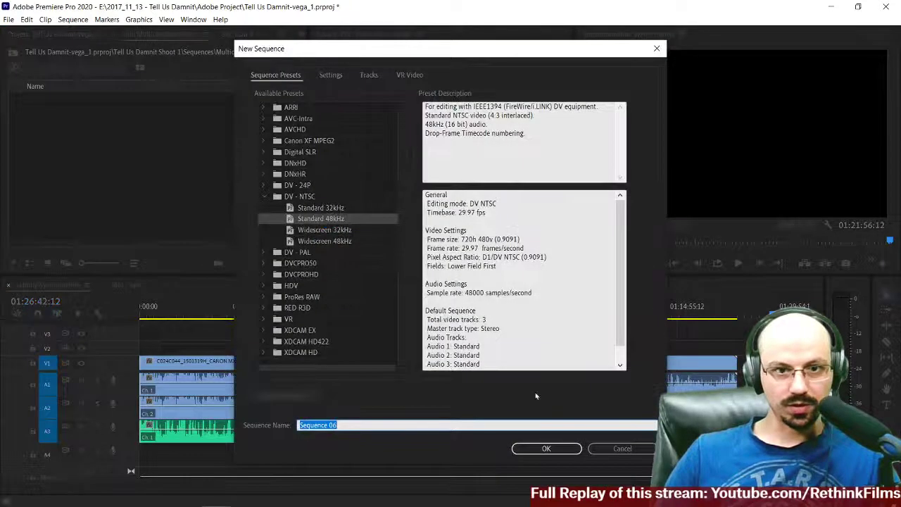
{"action": "left_click", "coordinate": [519, 448]}
{"action": "left_click", "coordinate": [71, 100]}
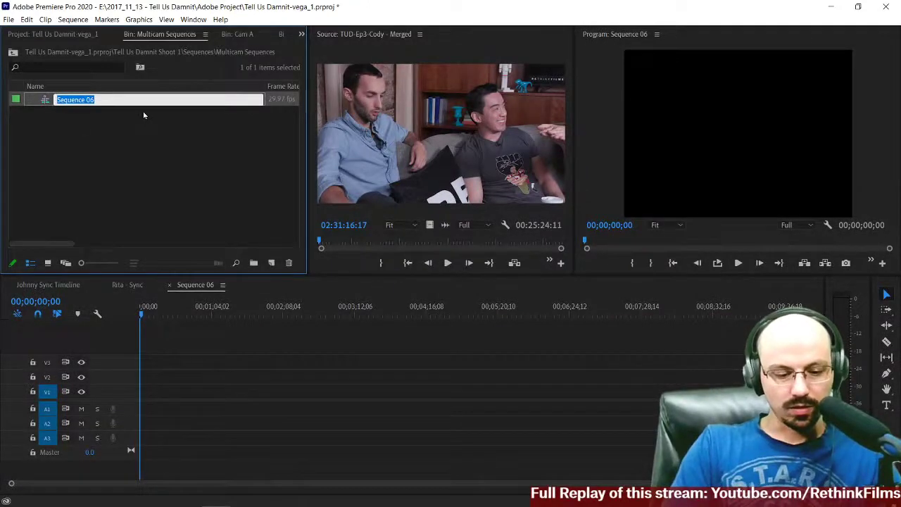
{"action": "type", "text": "Johnny"}
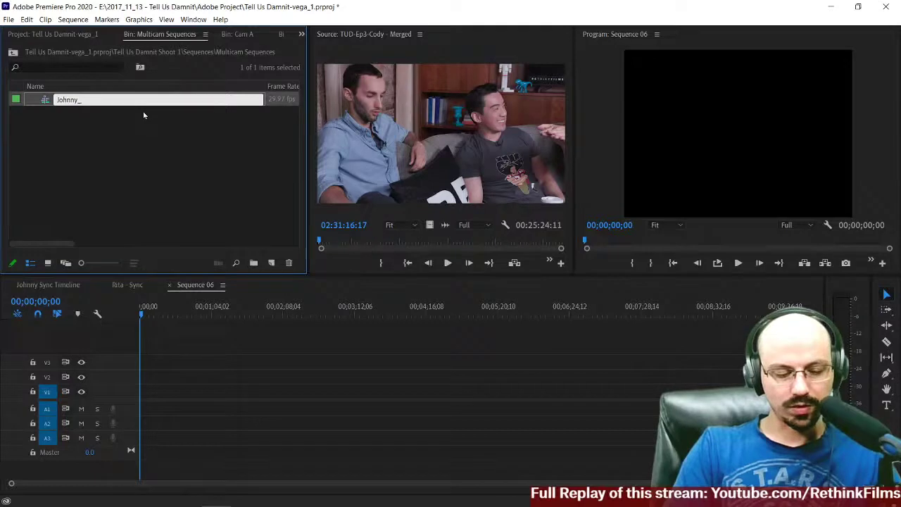
{"action": "type", "text": "_SteveCam-Clip1"}
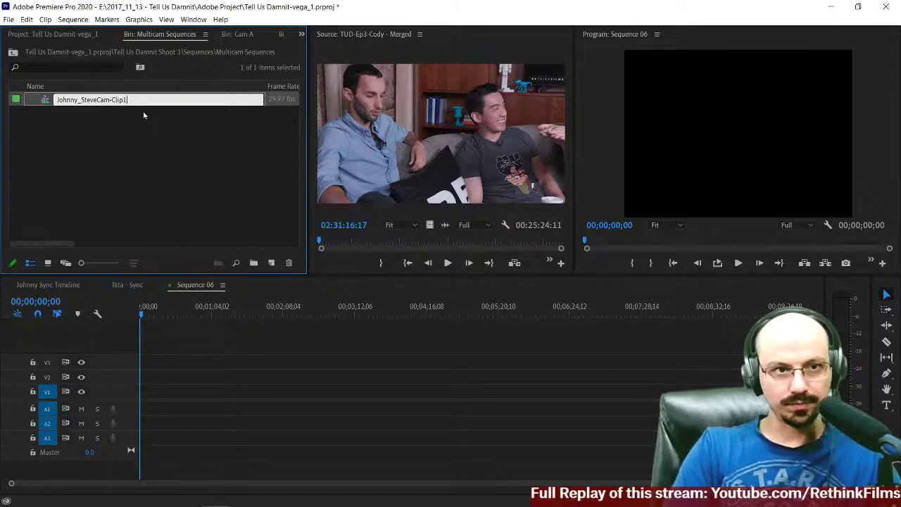
{"action": "key", "text": "Return"}
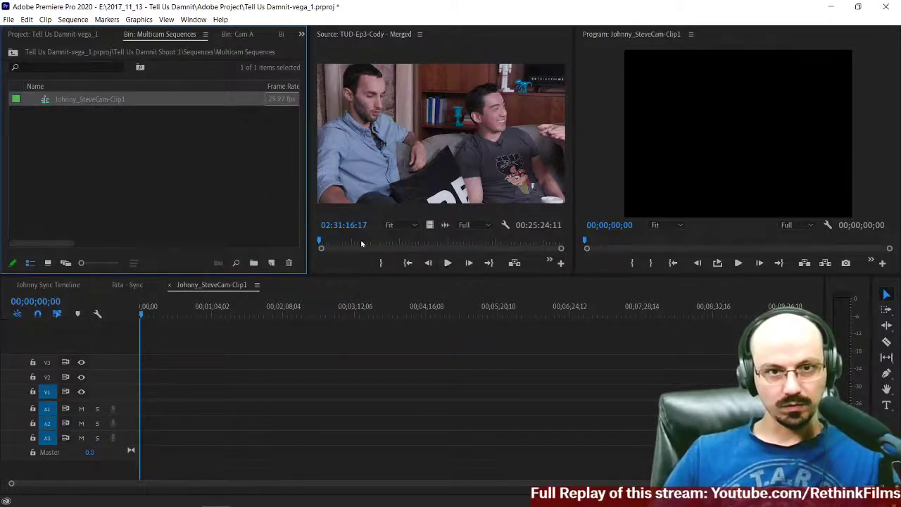
Step: Place the TUD-Ep3-Cody - Merged clip in the new sequence, change the sequence settings to match it, and delete the placed clip
{"action": "left_click_drag", "start_coordinate": [415, 164], "coordinate": [117, 402]}
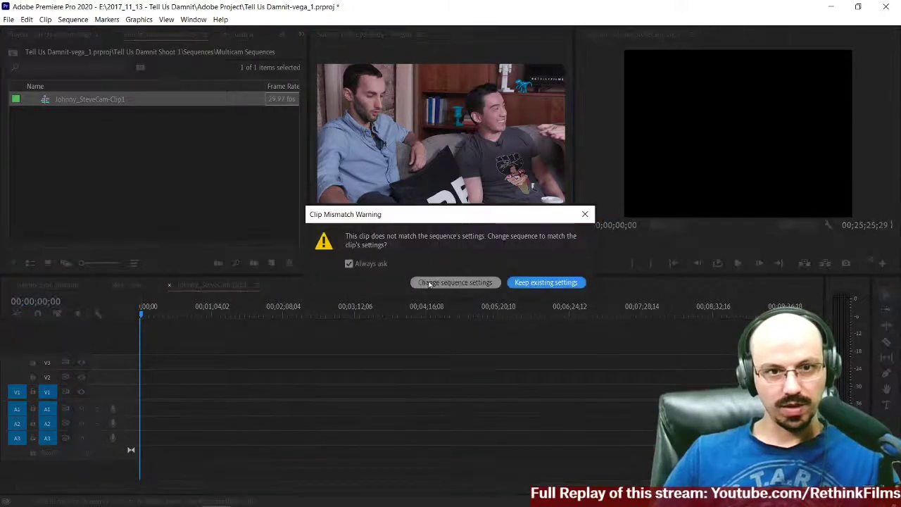
{"action": "left_click", "coordinate": [455, 283]}
{"action": "left_click_drag", "start_coordinate": [221, 364], "coordinate": [275, 467]}
{"action": "key", "text": "Delete"}
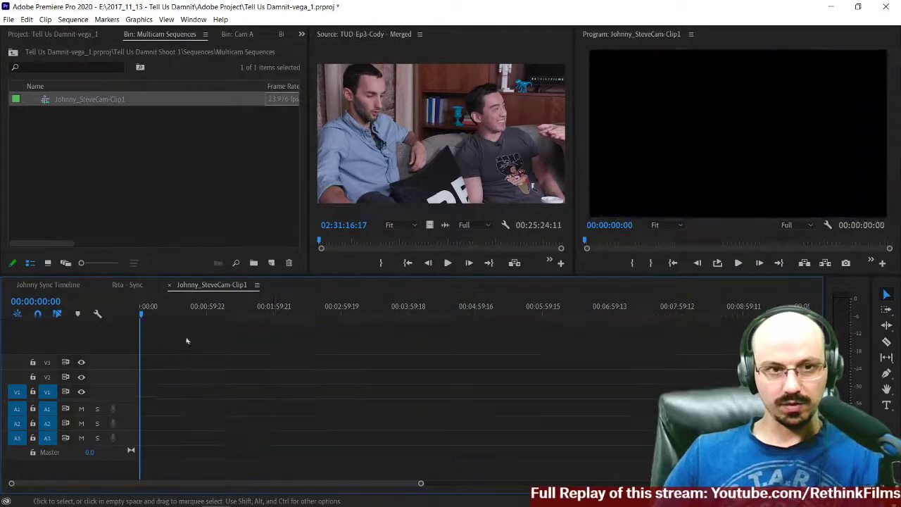
Step: Copy the C024C044_1501319H_CANON.MXF clip and its audio from Johnny Sync Timeline and paste them into the Johnny_SteveCam-Clip1 sequence
{"action": "left_click", "coordinate": [62, 285]}
{"action": "left_click", "coordinate": [232, 310]}
{"action": "left_click_drag", "start_coordinate": [181, 336], "coordinate": [240, 465]}
{"action": "left_click", "coordinate": [203, 285]}
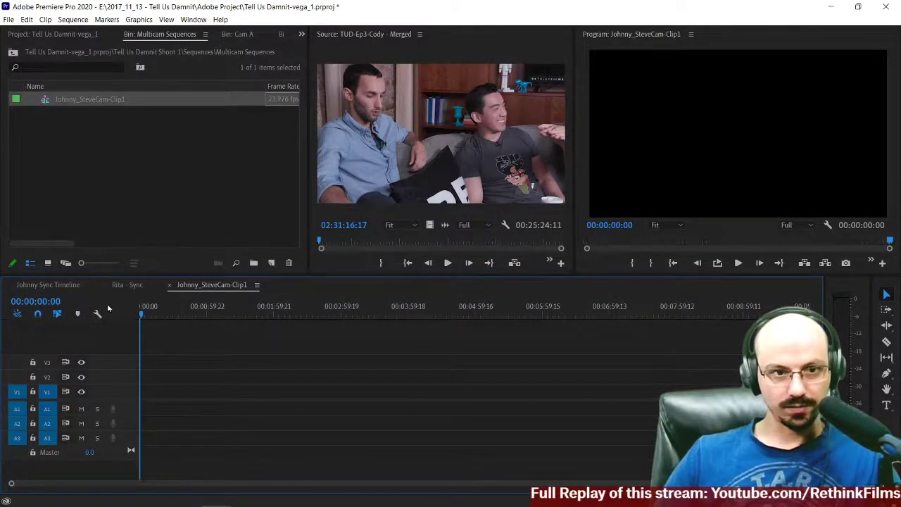
{"action": "key", "text": "ctrl+v"}
{"action": "scroll", "coordinate": [310, 366], "scroll_direction": "up", "scroll_amount": 5}
{"action": "scroll", "coordinate": [262, 351], "scroll_direction": "up", "scroll_amount": 3}
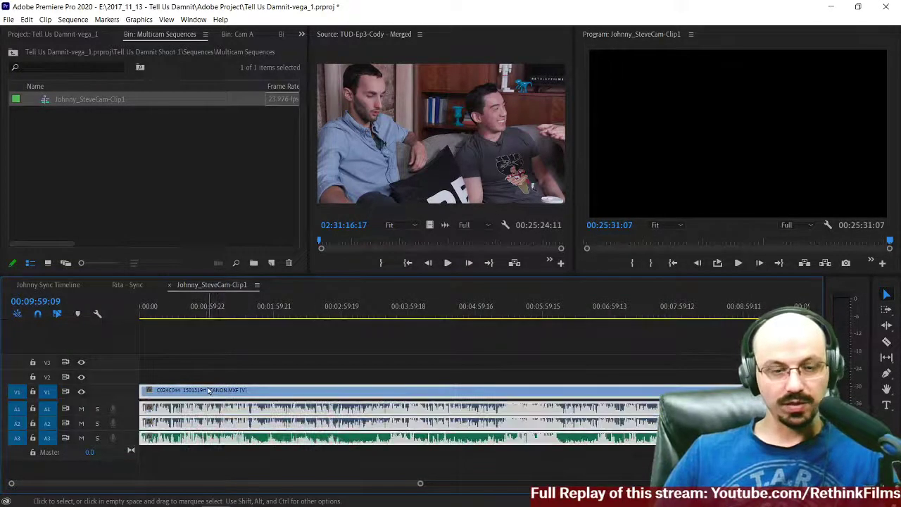
Step: Delete the audio clips on A1 and A2, and move the remaining A3 audio clip up to A1
{"action": "left_click", "coordinate": [232, 407]}
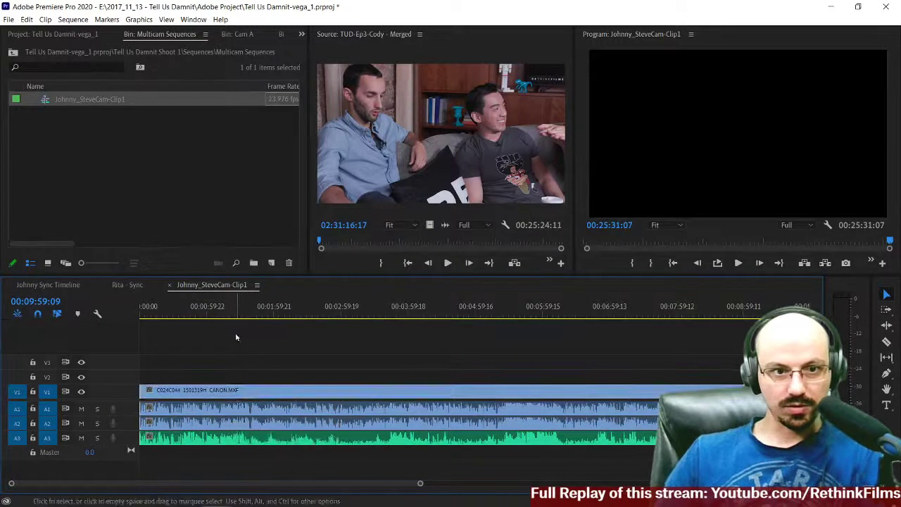
{"action": "key", "text": "Delete"}
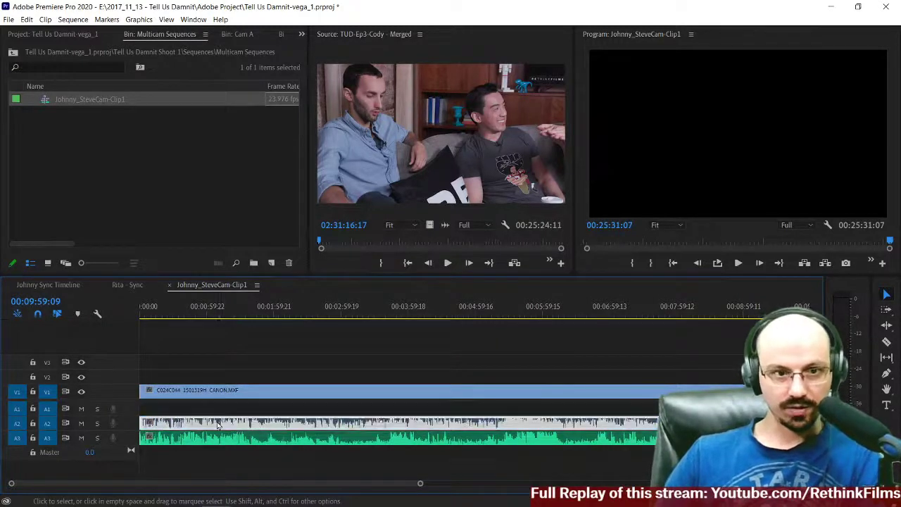
{"action": "left_click_drag", "start_coordinate": [226, 442], "coordinate": [227, 411]}
{"action": "left_click", "coordinate": [174, 461]}
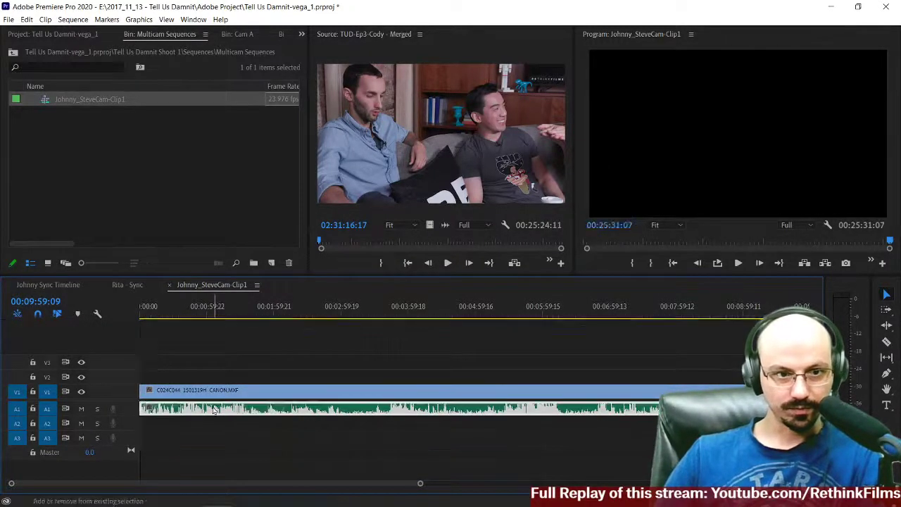
Step: Turn off track targeting for audio tracks A2 and A3, and look through the source assignment options
{"action": "left_click", "coordinate": [47, 438]}
{"action": "left_click", "coordinate": [44, 424]}
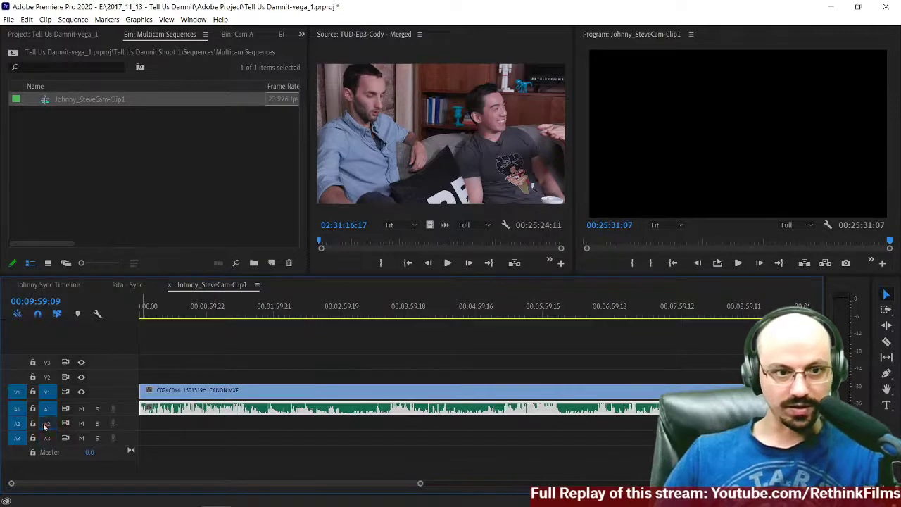
{"action": "right_click", "coordinate": [46, 439]}
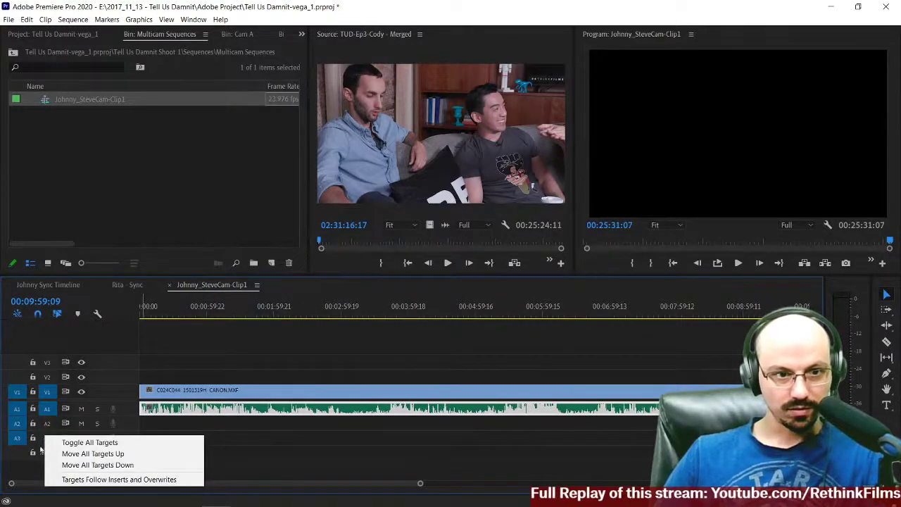
{"action": "left_click", "coordinate": [35, 481]}
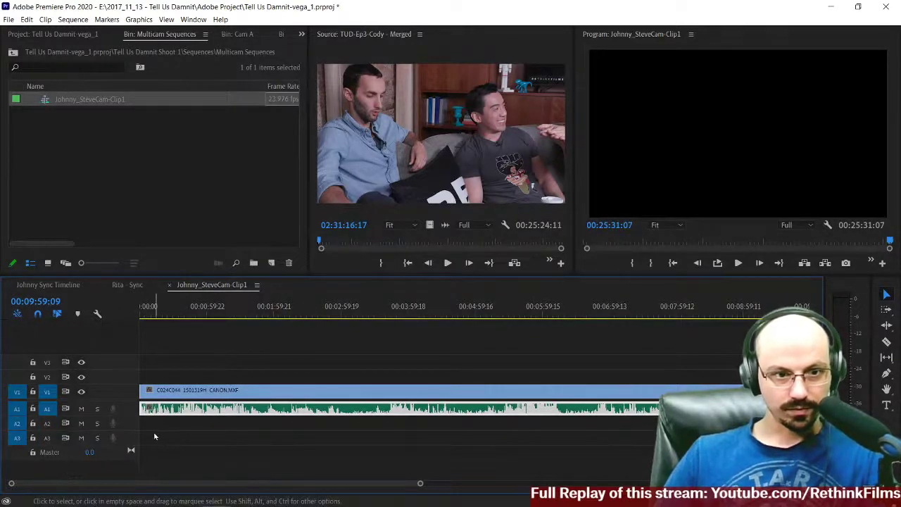
{"action": "left_click", "coordinate": [177, 441]}
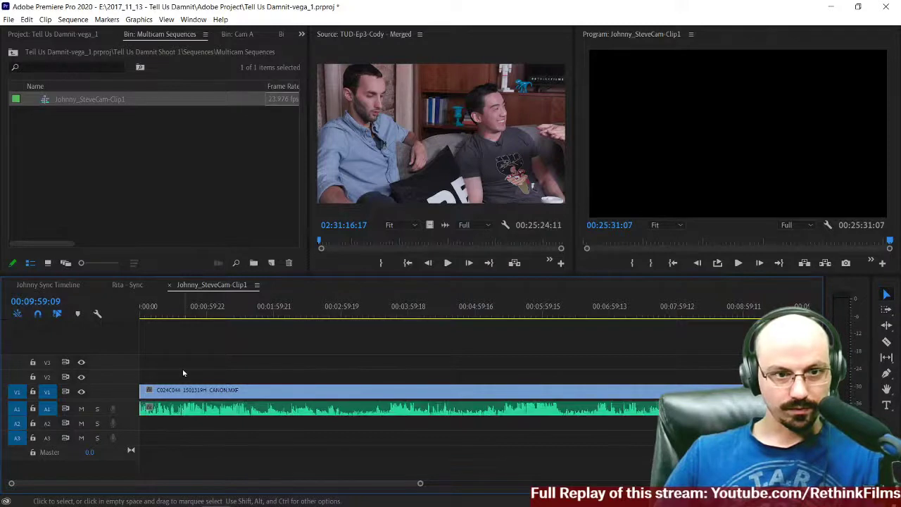
{"action": "right_click", "coordinate": [20, 426]}
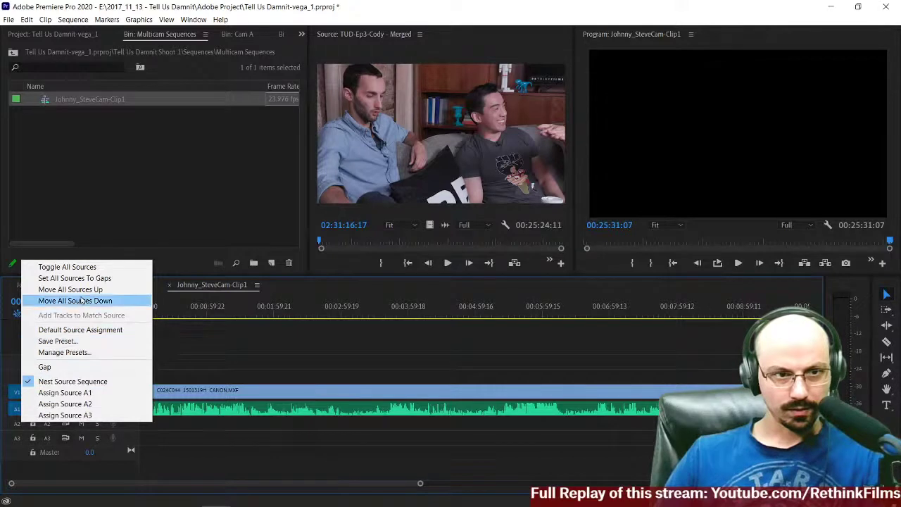
{"action": "left_click", "coordinate": [207, 334]}
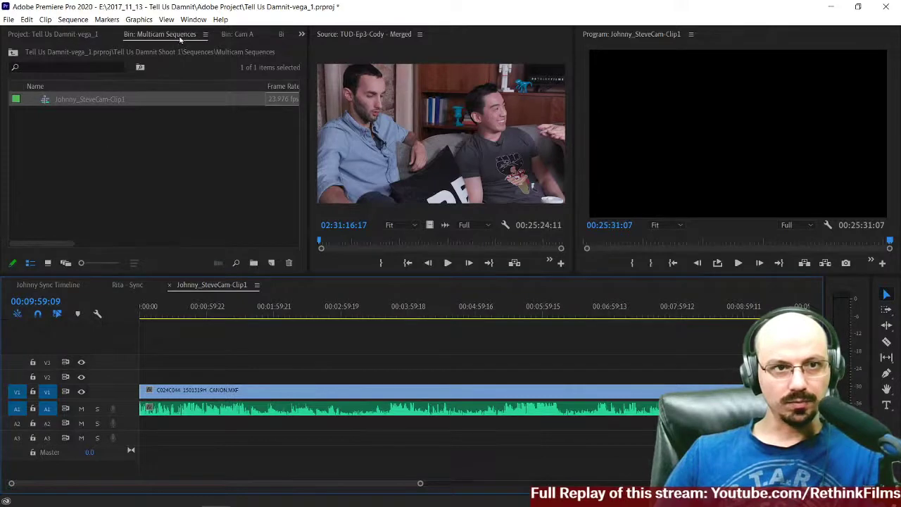
Step: Close the separate Multicam Sequences bin view and select that bin in the main project listing
{"action": "left_click", "coordinate": [204, 34]}
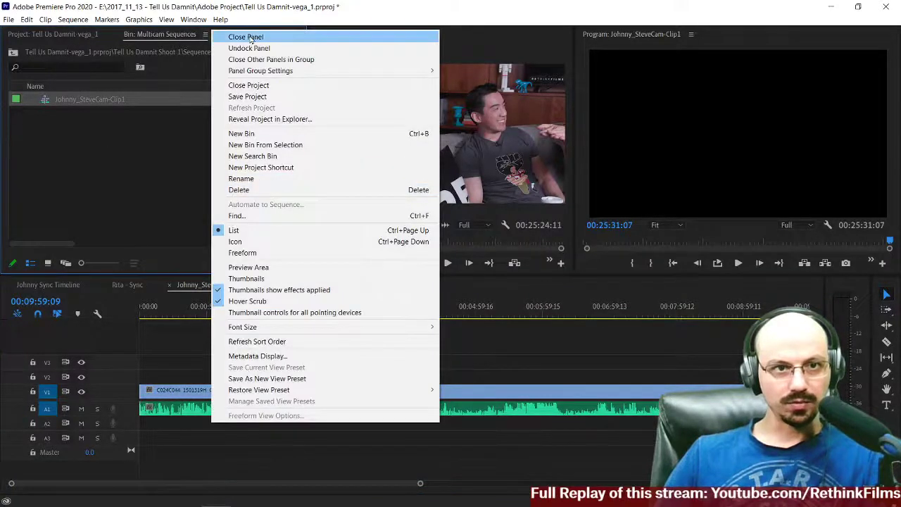
{"action": "left_click", "coordinate": [246, 37]}
{"action": "left_click", "coordinate": [53, 34]}
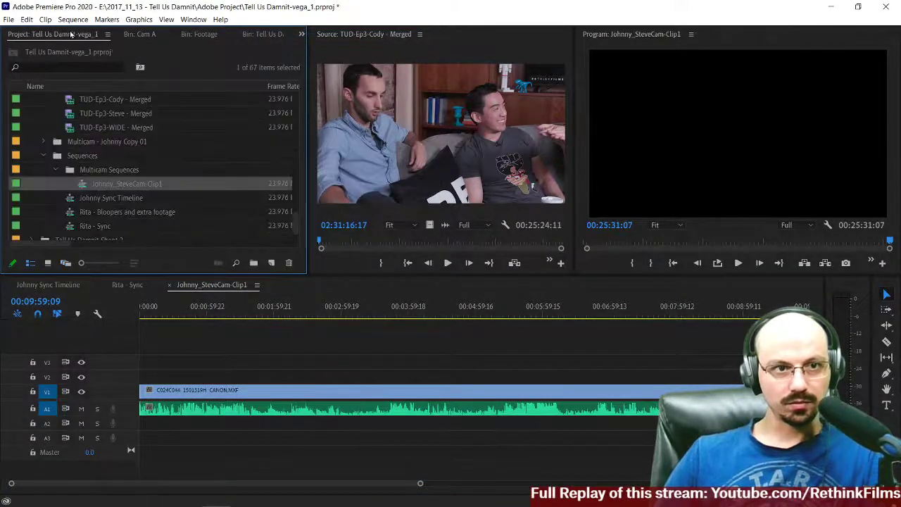
{"action": "left_click", "coordinate": [115, 171]}
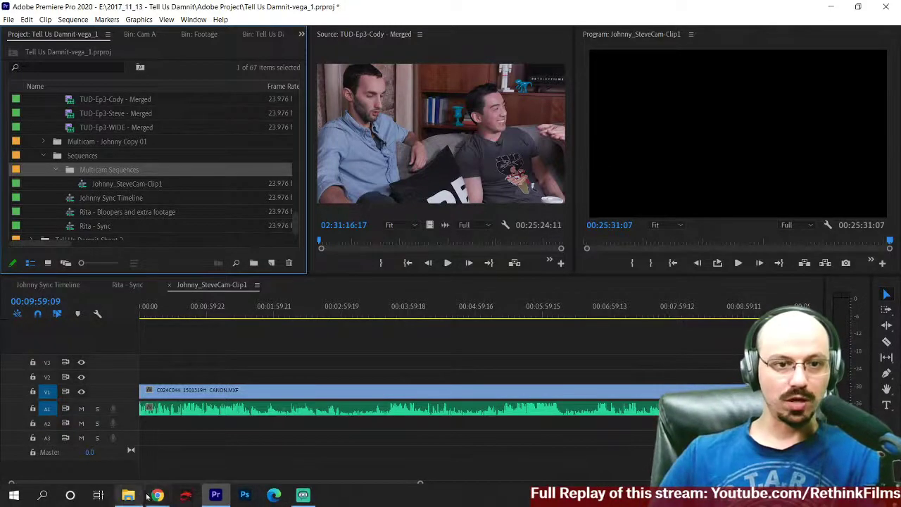
Step: Watch the Multi Camera Editing in Premiere CC 2020 video's explanation of the Create Multi-Camera Source Sequence settings, and return to Premiere Pro
{"action": "mouse_move", "coordinate": [159, 497]}
{"action": "mouse_move", "coordinate": [549, 443]}
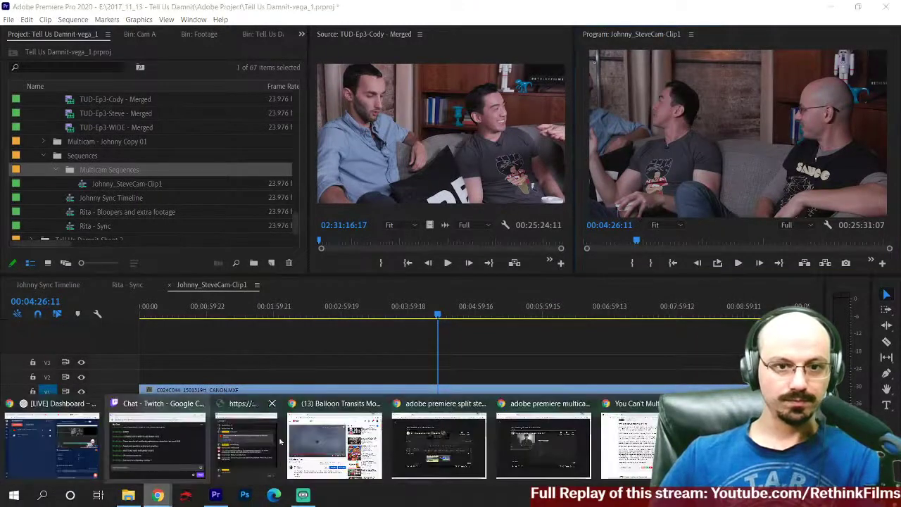
{"action": "left_click", "coordinate": [519, 445]}
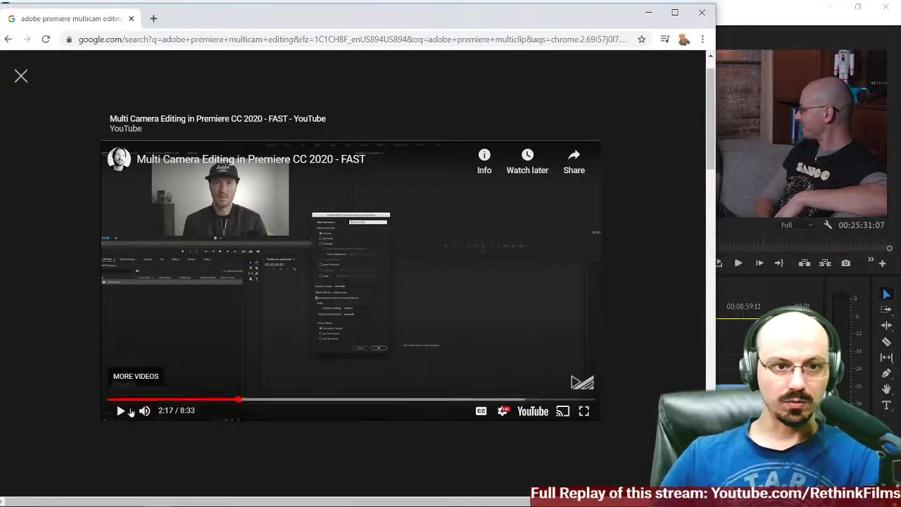
{"action": "left_click", "coordinate": [121, 411]}
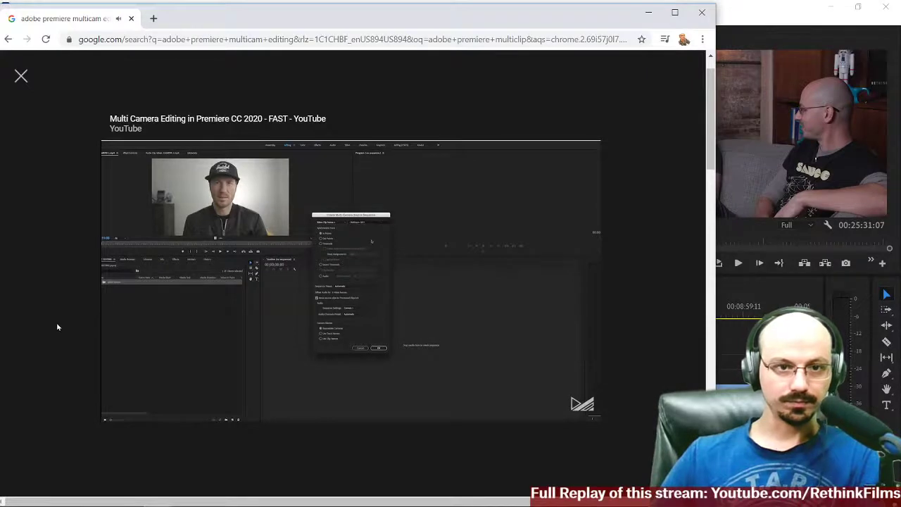
{"action": "left_click", "coordinate": [584, 411]}
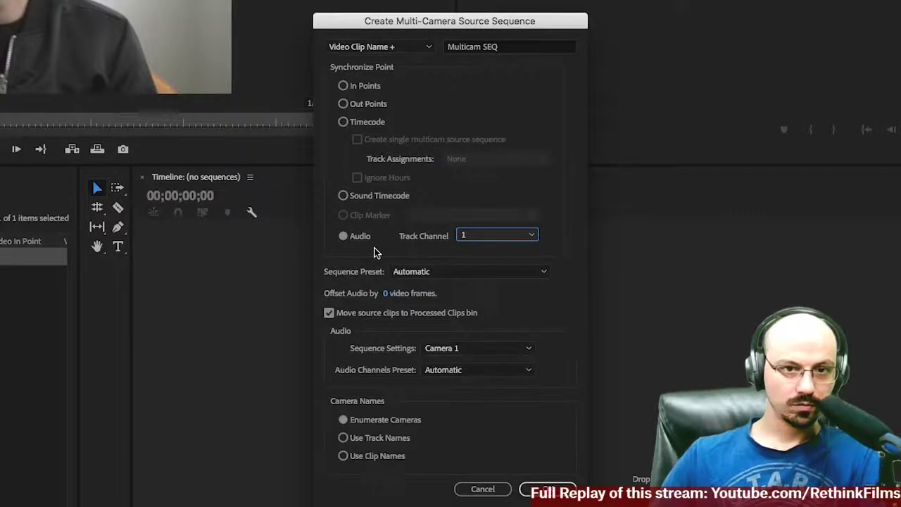
{"action": "mouse_move", "coordinate": [616, 322]}
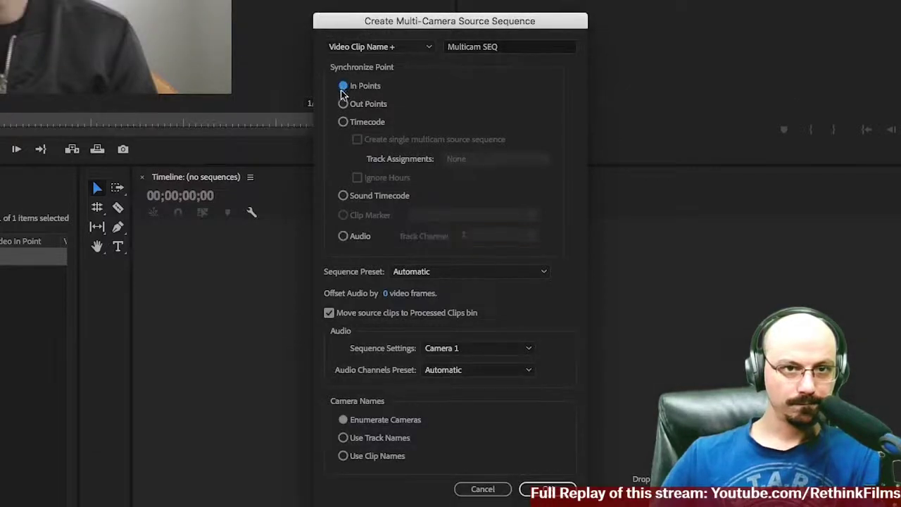
{"action": "left_click", "coordinate": [290, 352]}
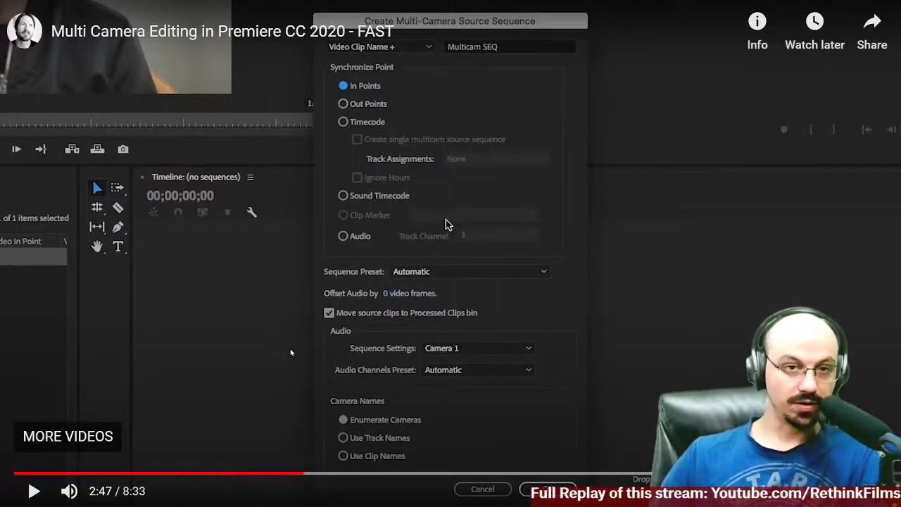
{"action": "left_click", "coordinate": [290, 352]}
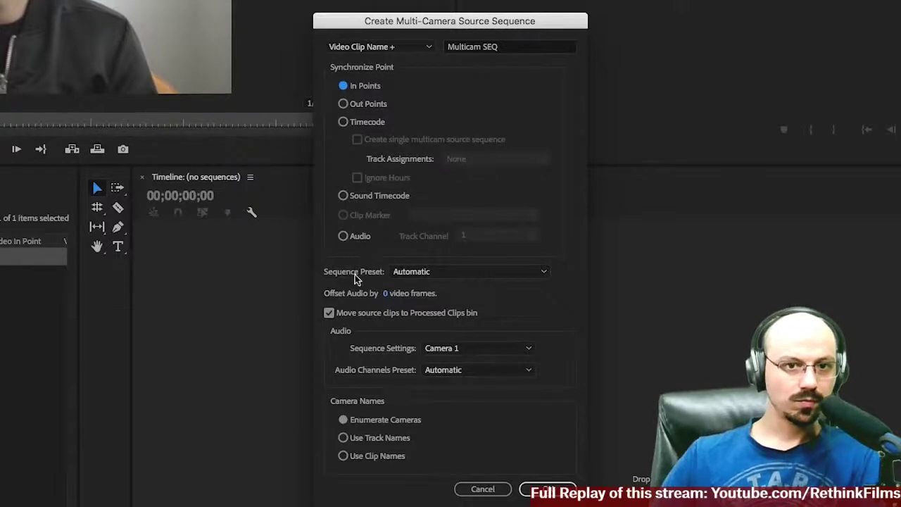
{"action": "left_click", "coordinate": [428, 274]}
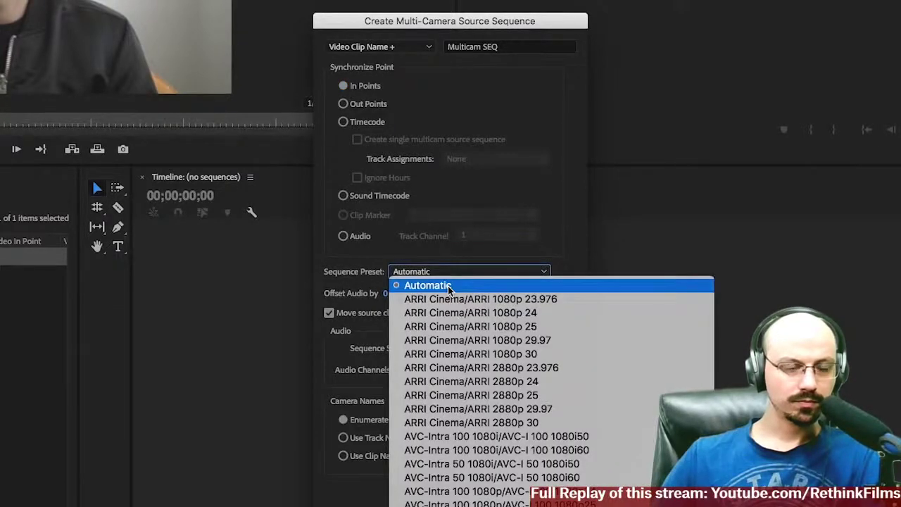
{"action": "left_click", "coordinate": [422, 273]}
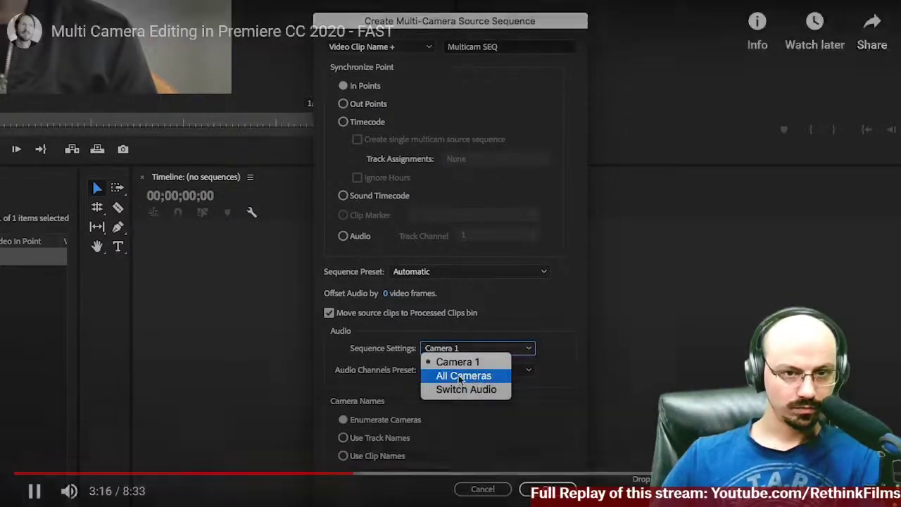
{"action": "left_click", "coordinate": [237, 354]}
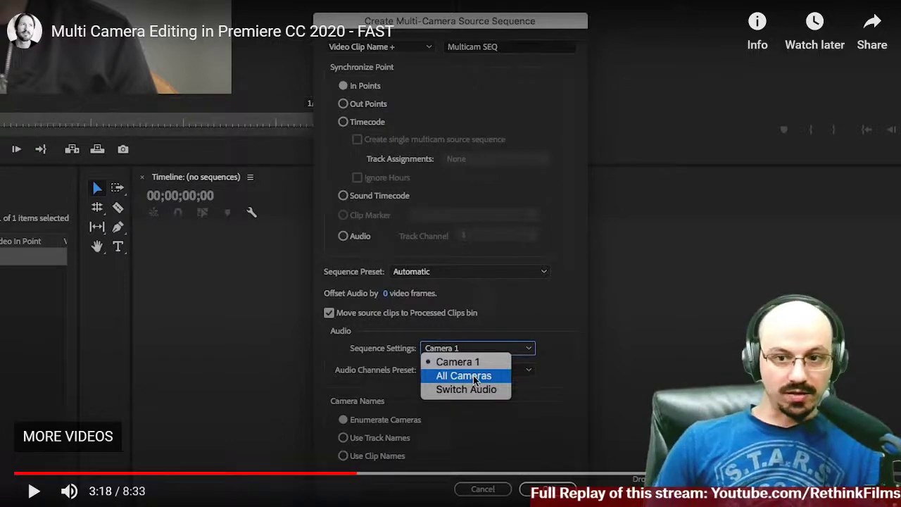
{"action": "key", "text": "Escape"}
{"action": "left_click", "coordinate": [649, 12]}
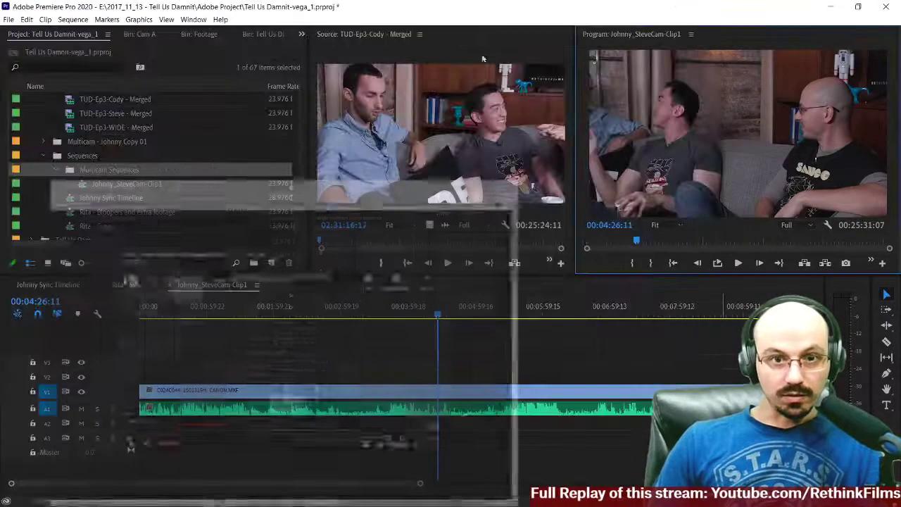
Step: Reread the forum thread's steps on merging clips for multicam, and return to Premiere Pro
{"action": "mouse_move", "coordinate": [157, 495]}
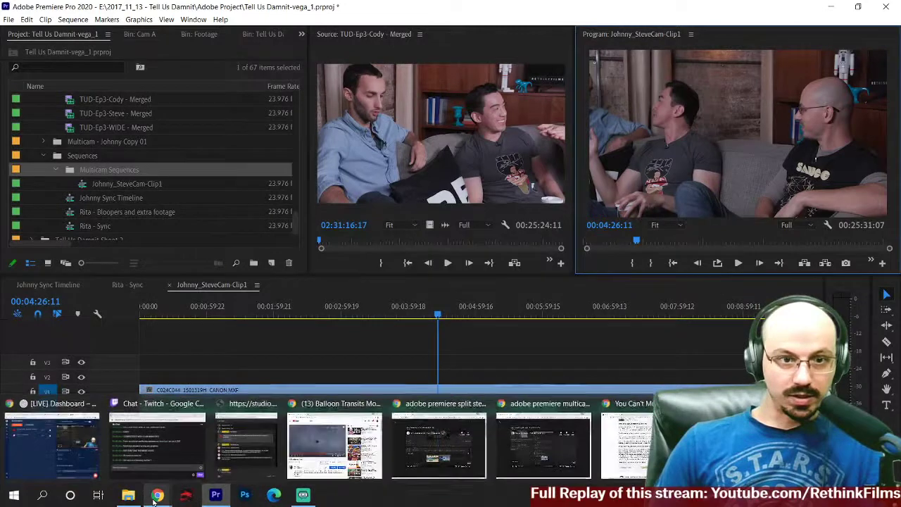
{"action": "left_click", "coordinate": [627, 442]}
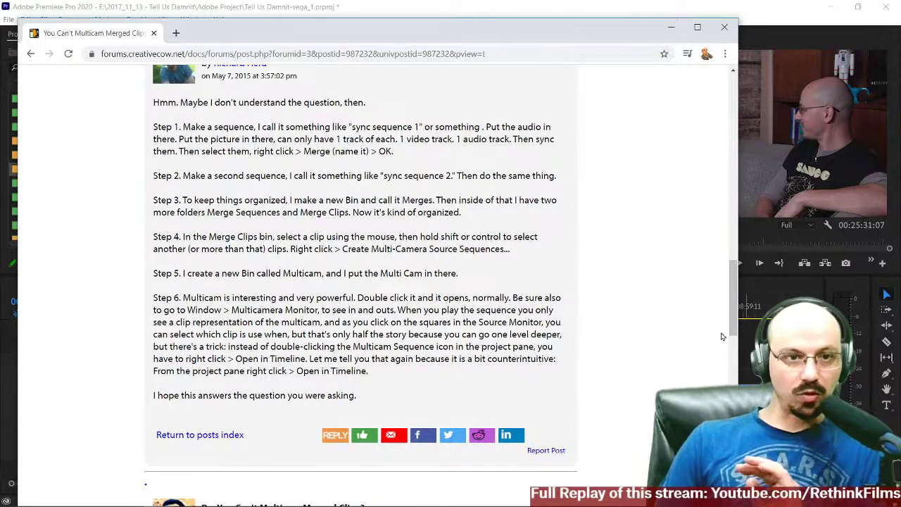
{"action": "left_click", "coordinate": [741, 348]}
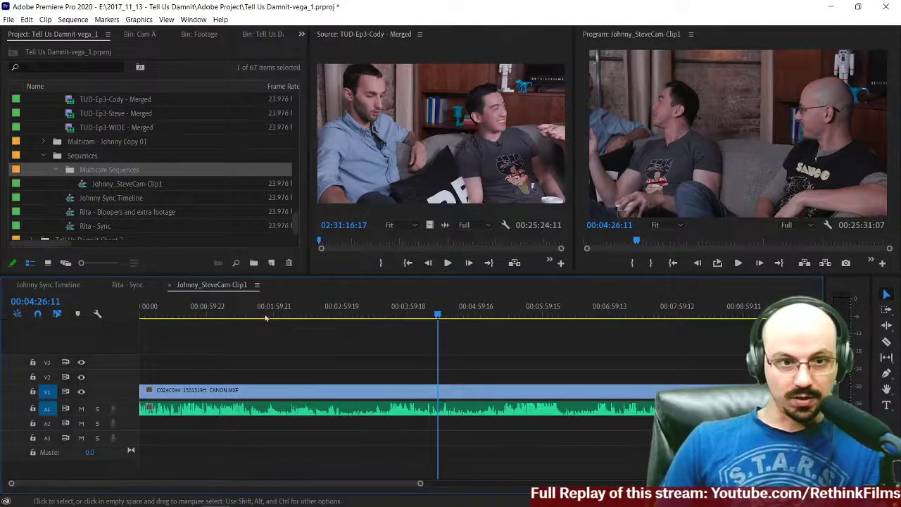
Step: Fit the whole Johnny_SteveCam-Clip1 sequence in the timeline and step frame by frame through the footage around 00:05:48
{"action": "key", "text": "\\"}
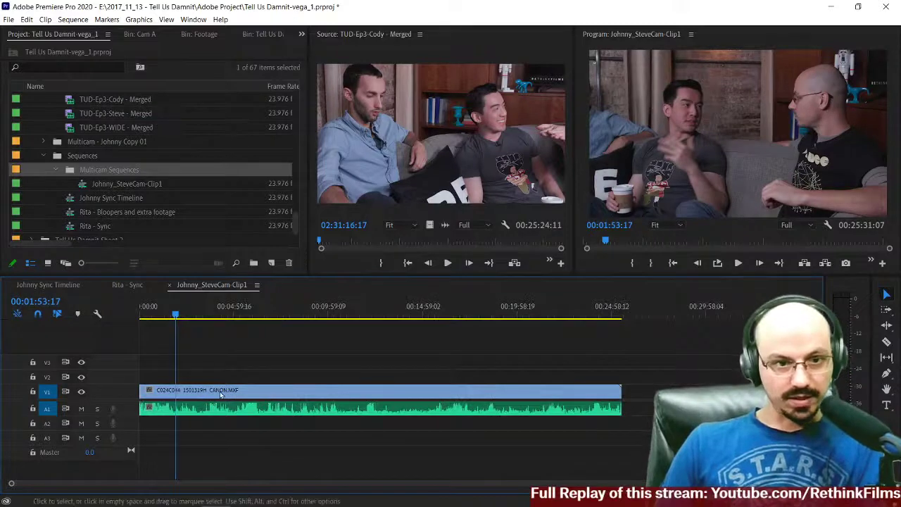
{"action": "left_click_drag", "start_coordinate": [225, 367], "coordinate": [257, 427]}
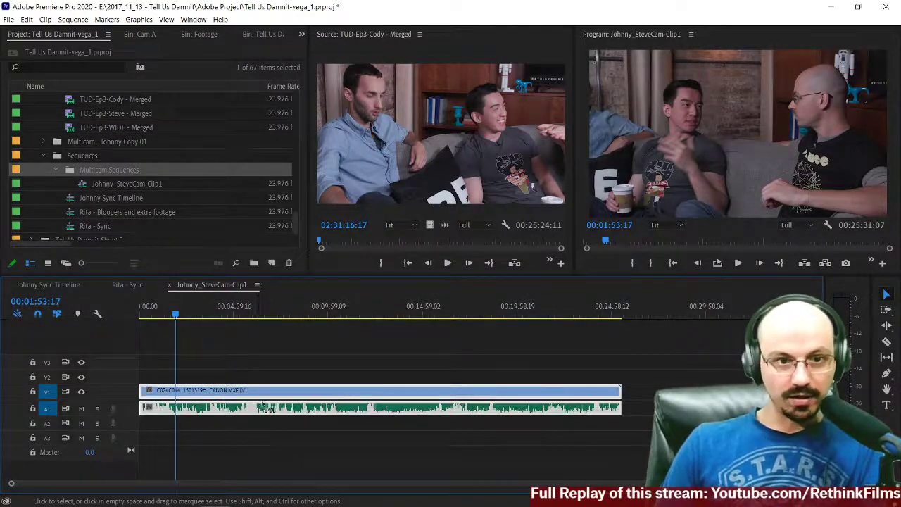
{"action": "left_click", "coordinate": [250, 314]}
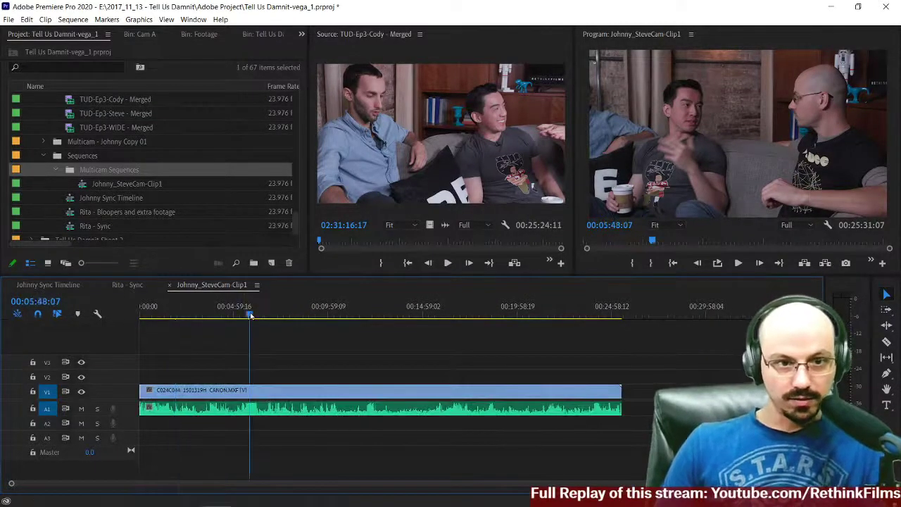
{"action": "key", "text": "Right"}
{"action": "key", "text": "Right"}
{"action": "key", "text": "Right"}
{"action": "key", "text": "Right"}
{"action": "key", "text": "Right"}
{"action": "key", "text": "Right"}
{"action": "key", "text": "Right"}
{"action": "key", "text": "Right"}
{"action": "key", "text": "Right"}
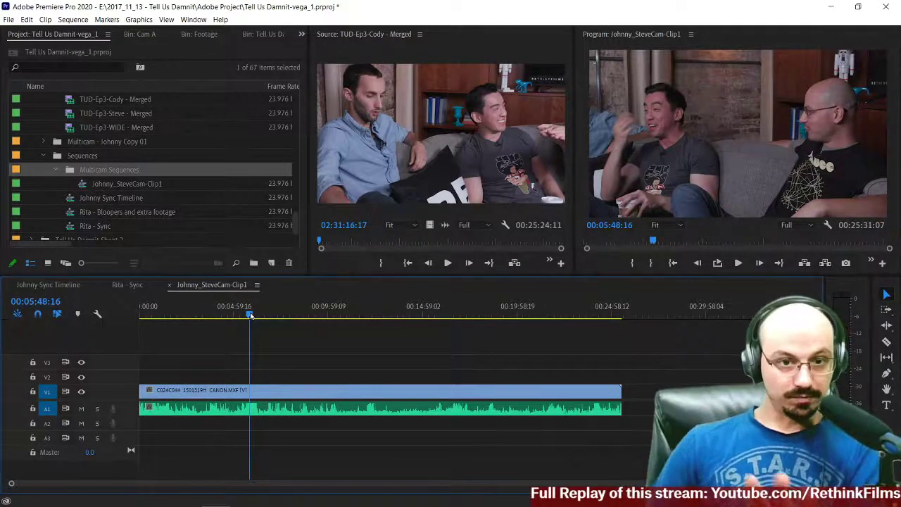
Step: Merge the video and audio clips in the Johnny_SteveCam-Clip1 sequence into a clip named "2nd attempt -Steve Cam for Multicam"
{"action": "left_click", "coordinate": [201, 394]}
{"action": "right_click", "coordinate": [226, 395]}
{"action": "left_click", "coordinate": [248, 233]}
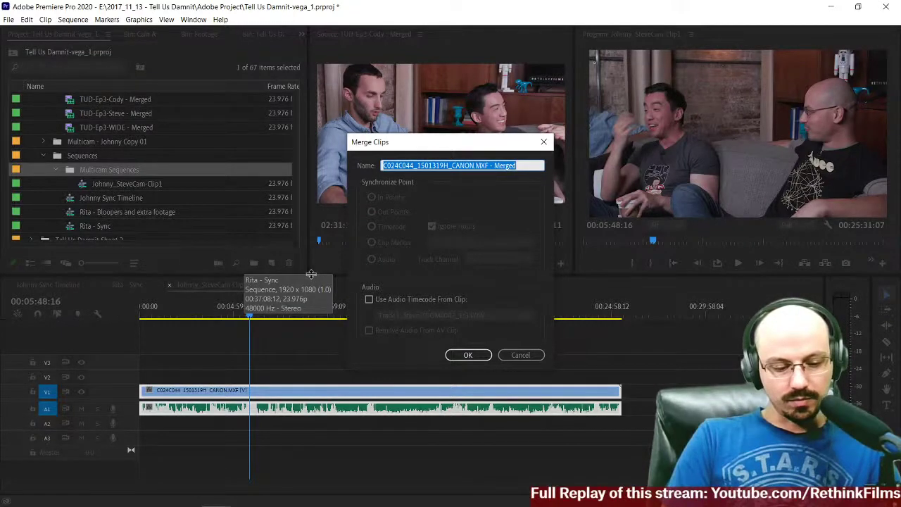
{"action": "type", "text": "Merge"}
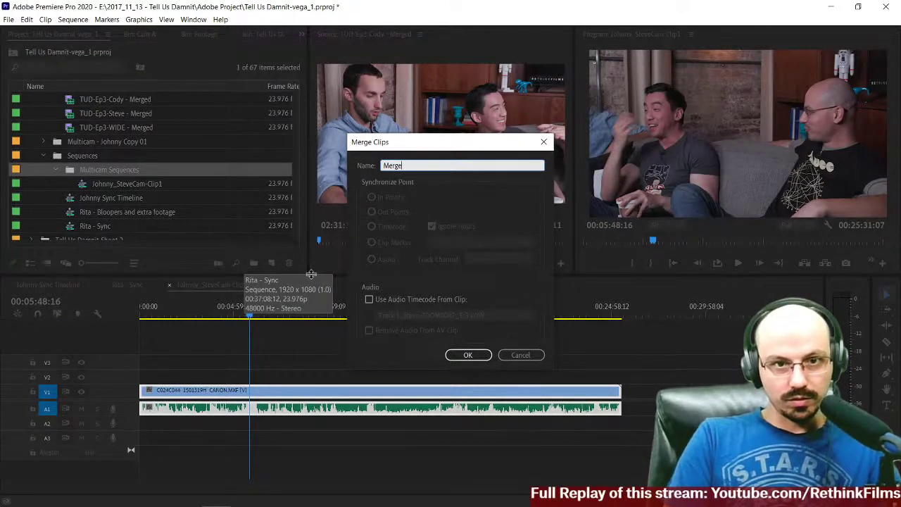
{"action": "key", "text": "BackSpace"}
{"action": "key", "text": "BackSpace"}
{"action": "key", "text": "BackSpace"}
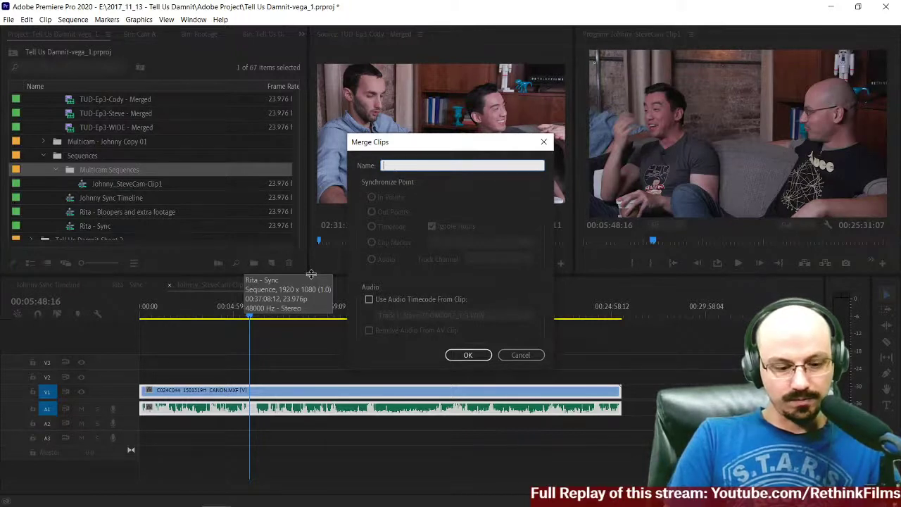
{"action": "type", "text": "Steve Cam for Multicam"}
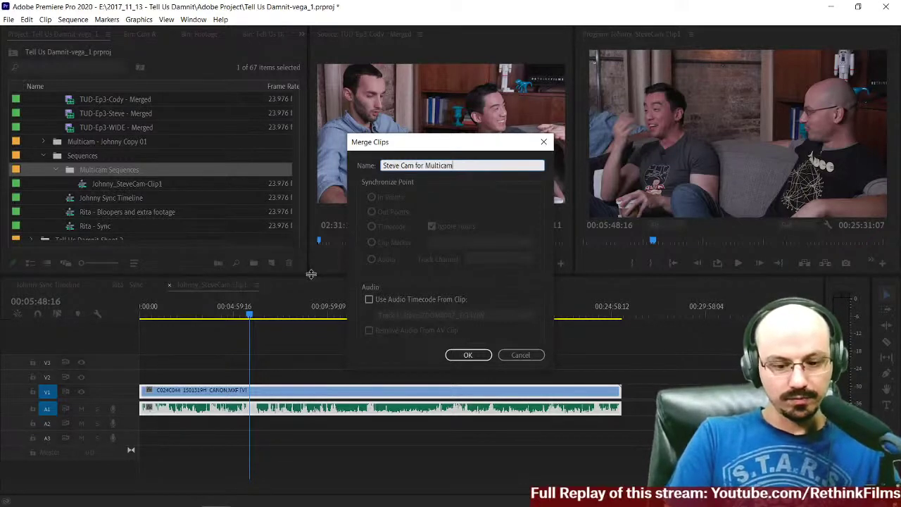
{"action": "type", "text": "ake 2"}
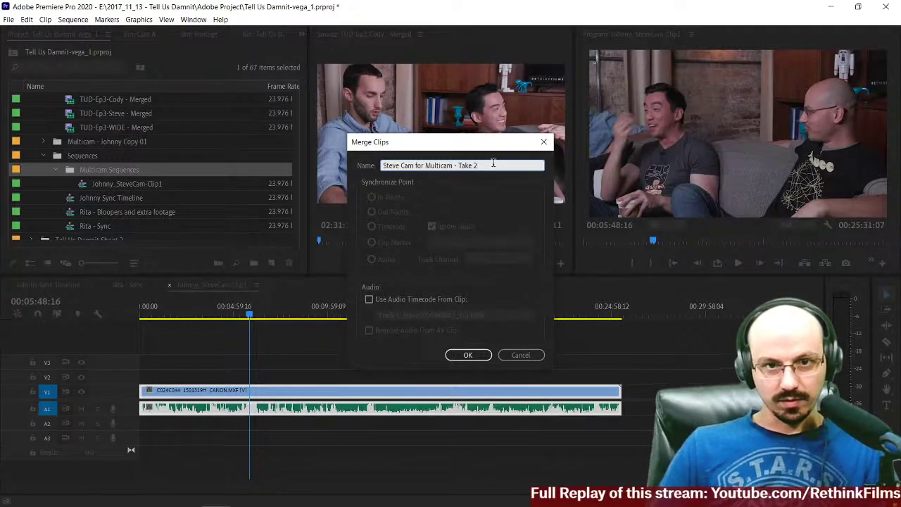
{"action": "key", "text": "BackSpace"}
{"action": "key", "text": "BackSpace"}
{"action": "key", "text": "BackSpace"}
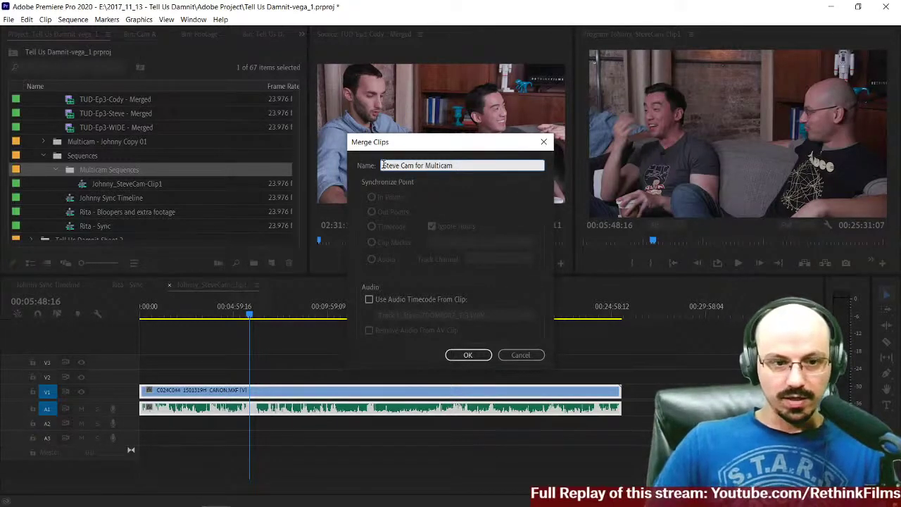
{"action": "type", "text": "2nd attempt "}
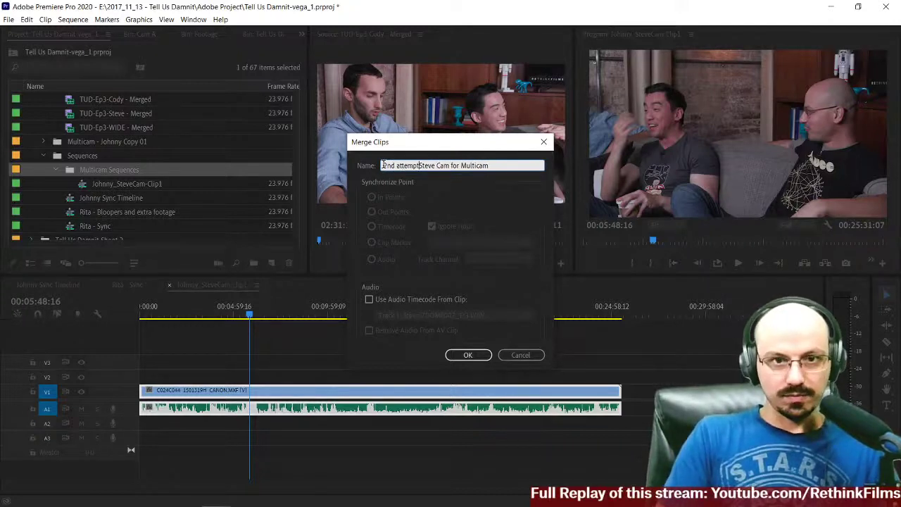
{"action": "type", "text": "-"}
{"action": "key", "text": "BackSpace"}
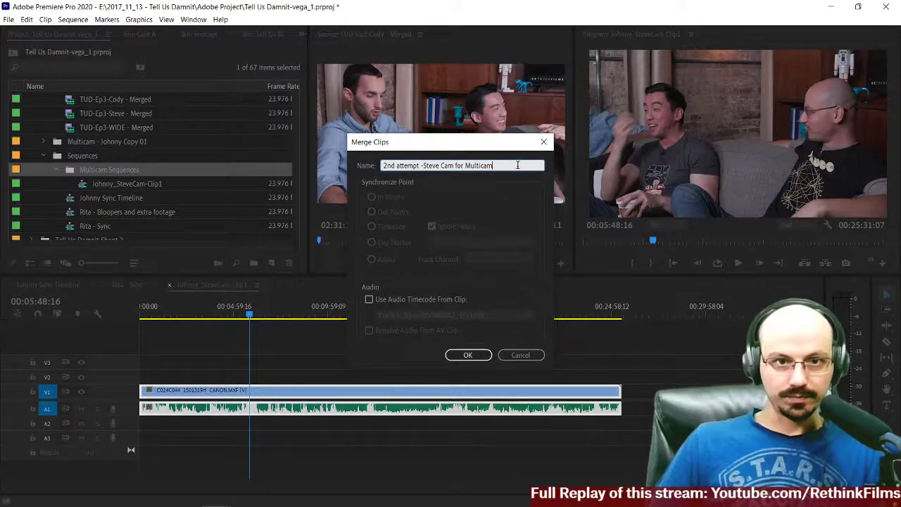
{"action": "left_click", "coordinate": [466, 356]}
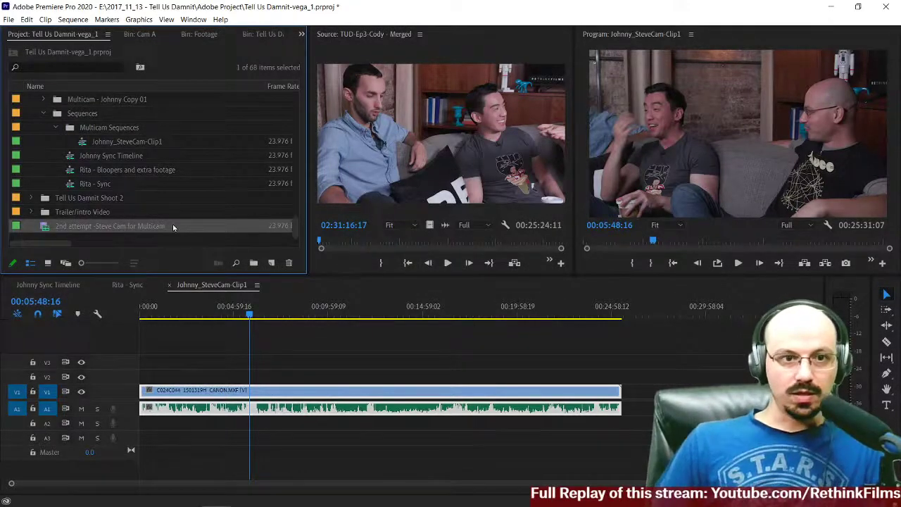
Step: Duplicate the Johnny_SteveCam-Clip1 sequence and replace "Steve" with "cody" in the copy's name
{"action": "left_click", "coordinate": [129, 146]}
{"action": "right_click", "coordinate": [99, 144]}
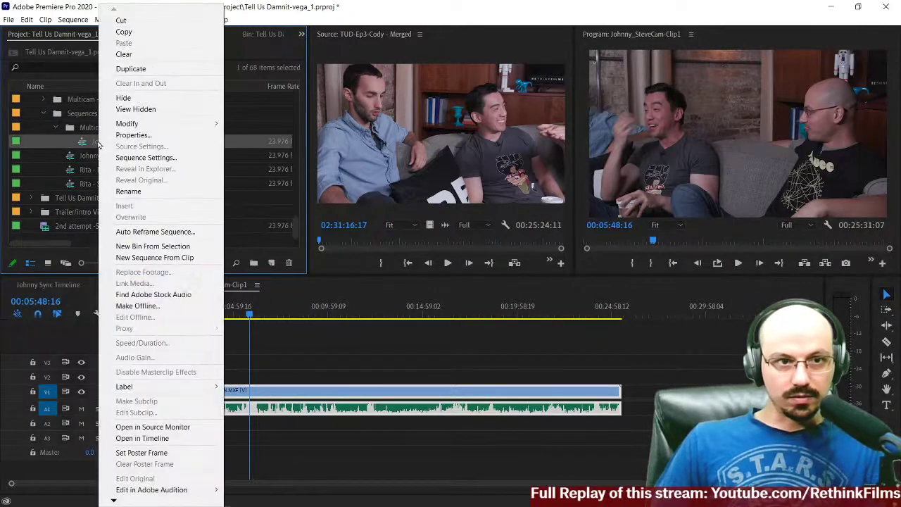
{"action": "left_click", "coordinate": [134, 68]}
{"action": "scroll", "coordinate": [132, 144], "scroll_direction": "down", "scroll_amount": 1}
{"action": "left_click", "coordinate": [133, 145]}
{"action": "left_click", "coordinate": [135, 142]}
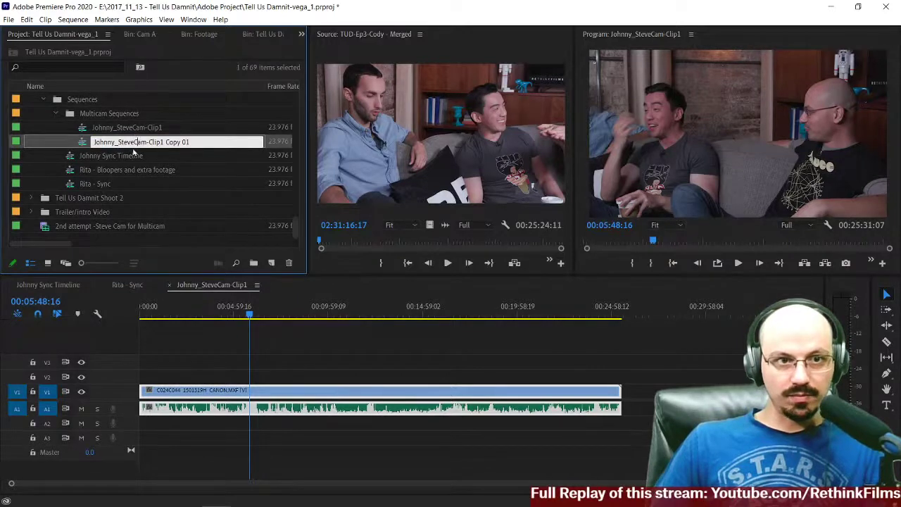
{"action": "key", "text": "BackSpace"}
{"action": "key", "text": "BackSpace"}
{"action": "key", "text": "BackSpace"}
{"action": "key", "text": "BackSpace"}
{"action": "key", "text": "BackSpace"}
{"action": "type", "text": "cody"}
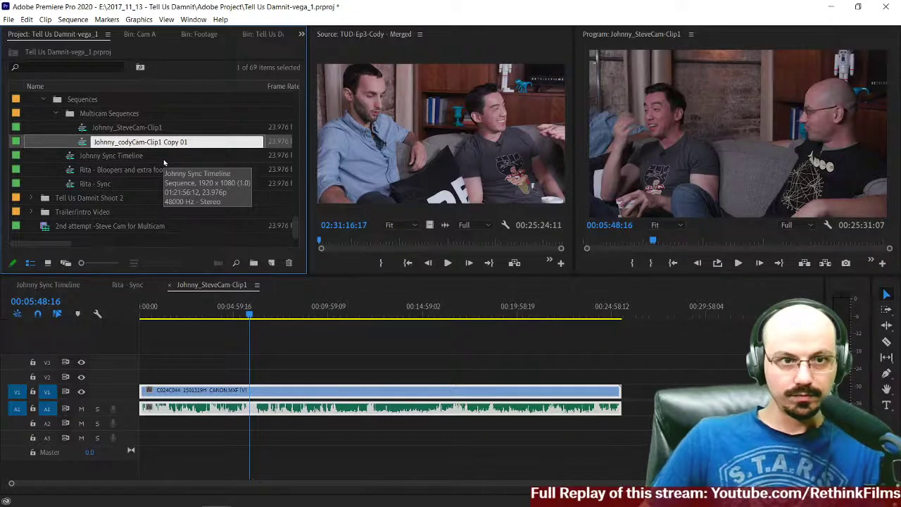
{"action": "key", "text": "Return"}
Step: Remove the "Copy 01" suffix from the duplicate sequence so its name is Johnny_codyCam-Clip1
{"action": "left_click", "coordinate": [188, 144]}
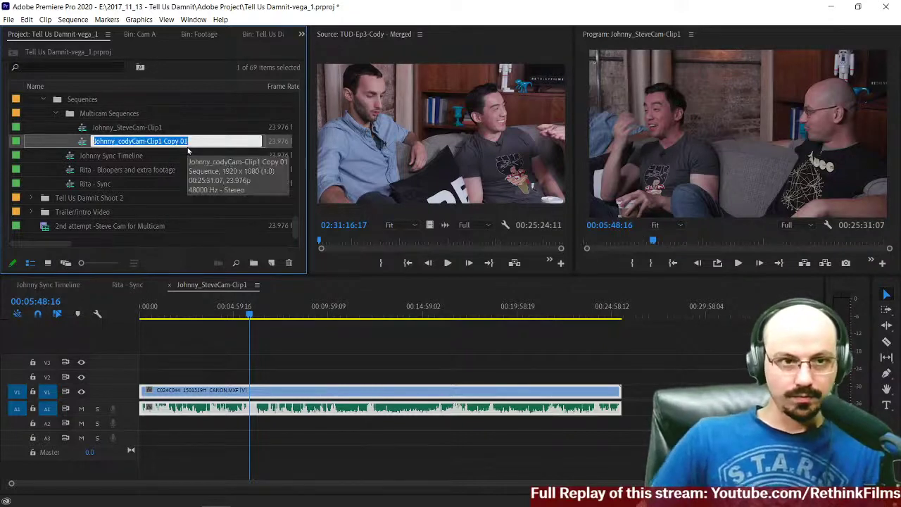
{"action": "left_click", "coordinate": [195, 141]}
{"action": "key", "text": "BackSpace"}
{"action": "key", "text": "BackSpace"}
{"action": "key", "text": "BackSpace"}
{"action": "key", "text": "BackSpace"}
{"action": "key", "text": "Return"}
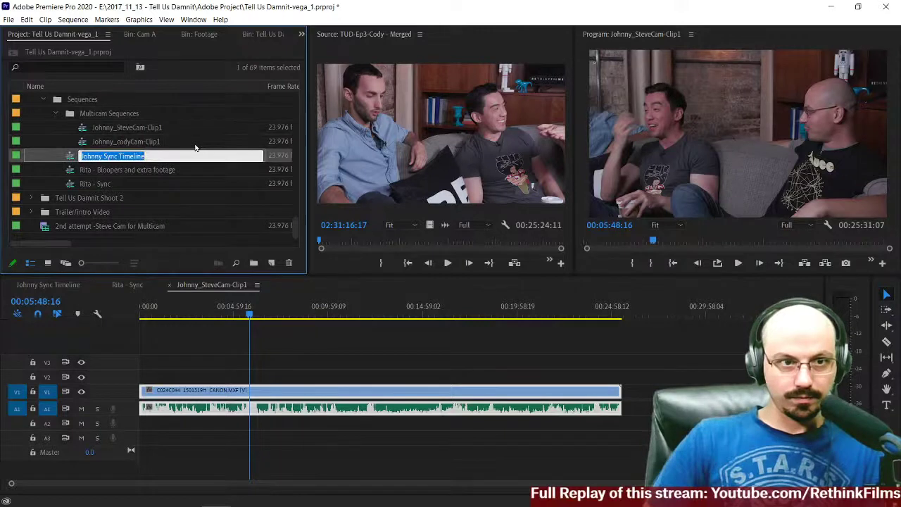
Step: Open the Johnny_codyCam-Clip1 sequence and delete its video and audio clips
{"action": "double_click", "coordinate": [142, 142]}
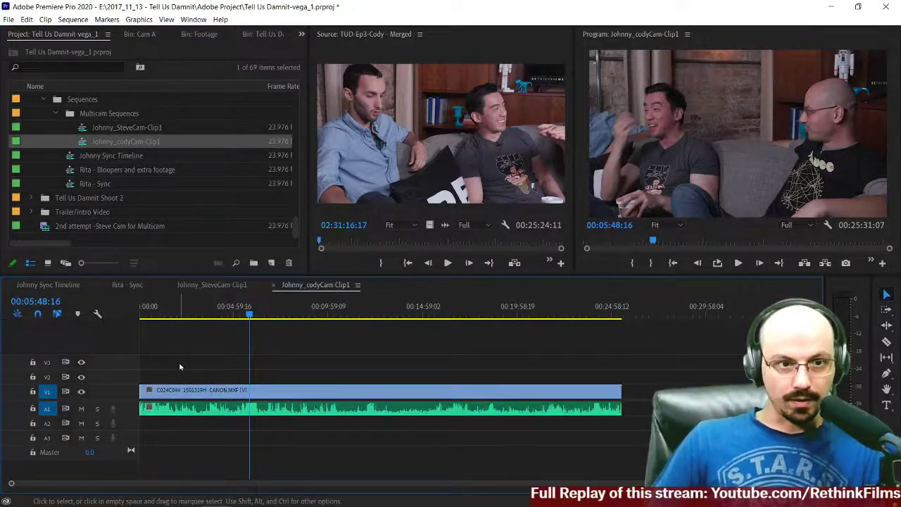
{"action": "left_click_drag", "start_coordinate": [179, 367], "coordinate": [218, 423]}
{"action": "key", "text": "Delete"}
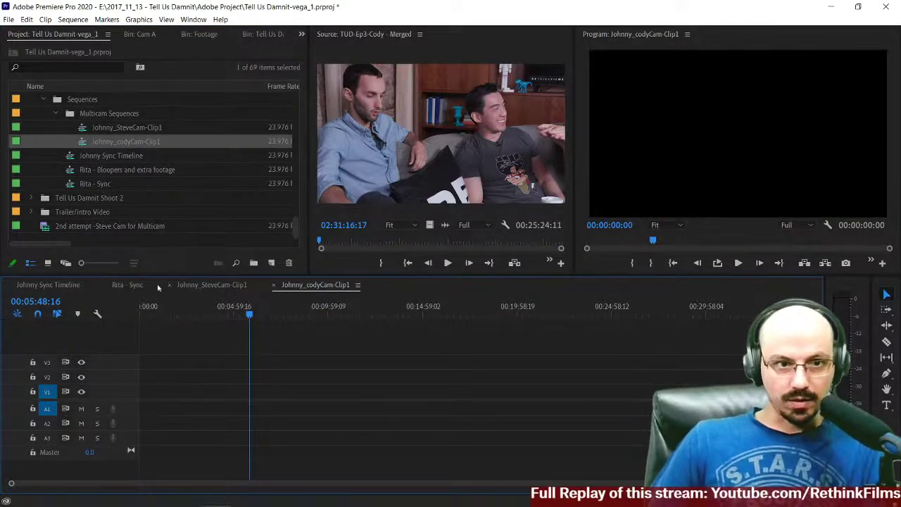
Step: Copy the A049C147 clip with its linked audio from Johnny Sync Timeline to the start of Johnny_codyCam-Clip1
{"action": "left_click", "coordinate": [72, 285]}
{"action": "left_click", "coordinate": [404, 310]}
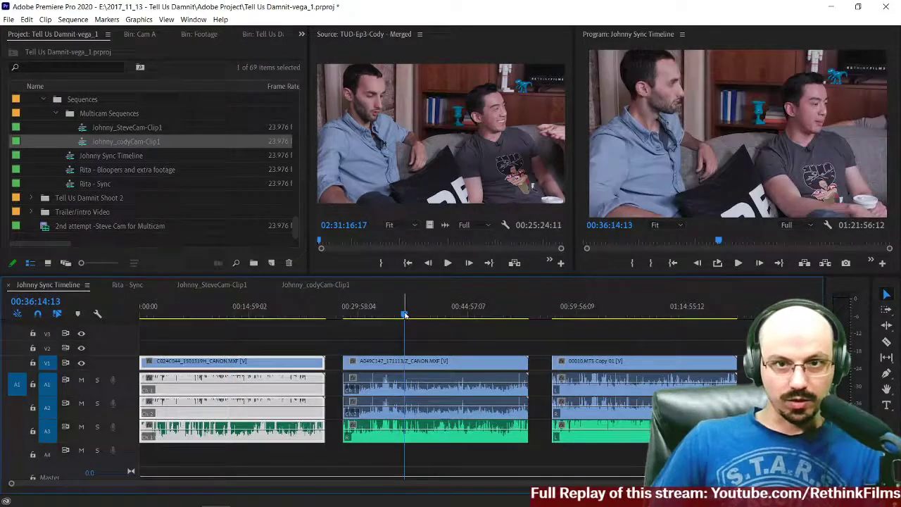
{"action": "left_click", "coordinate": [383, 362]}
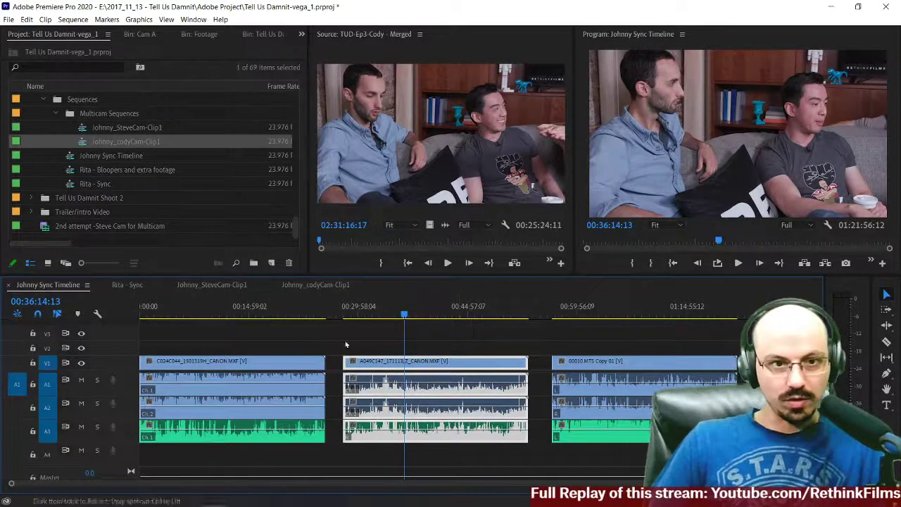
{"action": "left_click", "coordinate": [320, 285]}
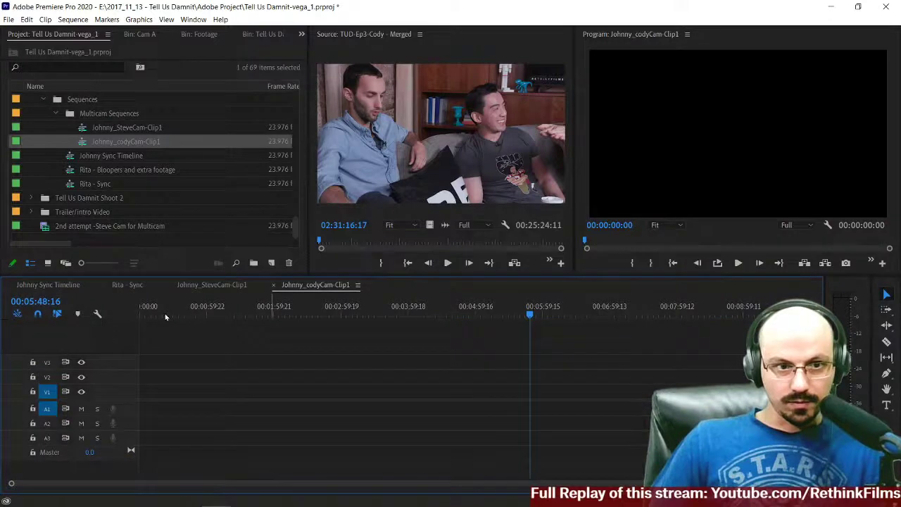
{"action": "key", "text": "Home"}
{"action": "key", "text": "period"}
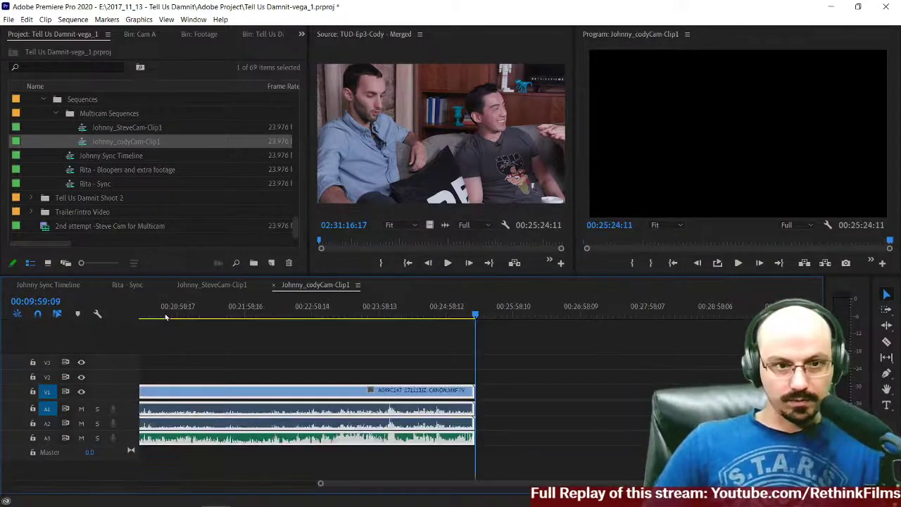
{"action": "scroll", "coordinate": [218, 369], "scroll_direction": "up", "scroll_amount": 4}
{"action": "scroll", "coordinate": [217, 371], "scroll_direction": "down", "scroll_amount": 3}
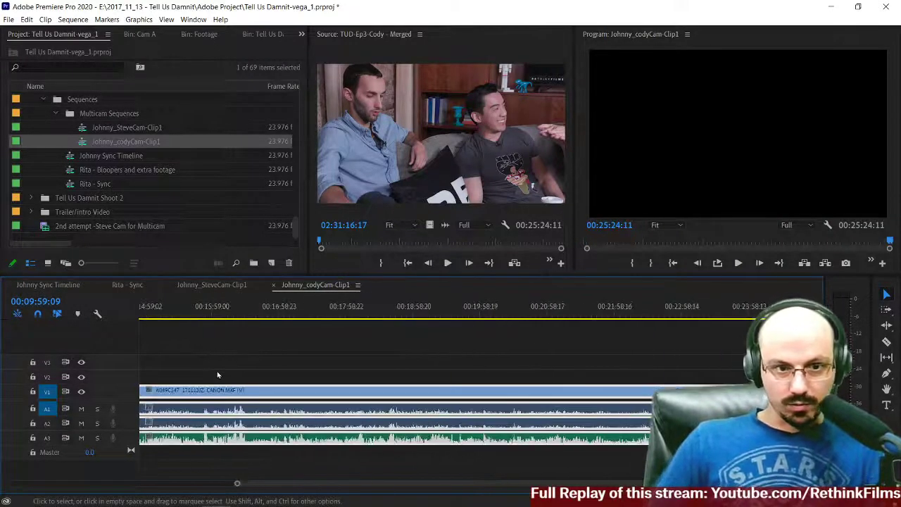
{"action": "key", "text": "backslash"}
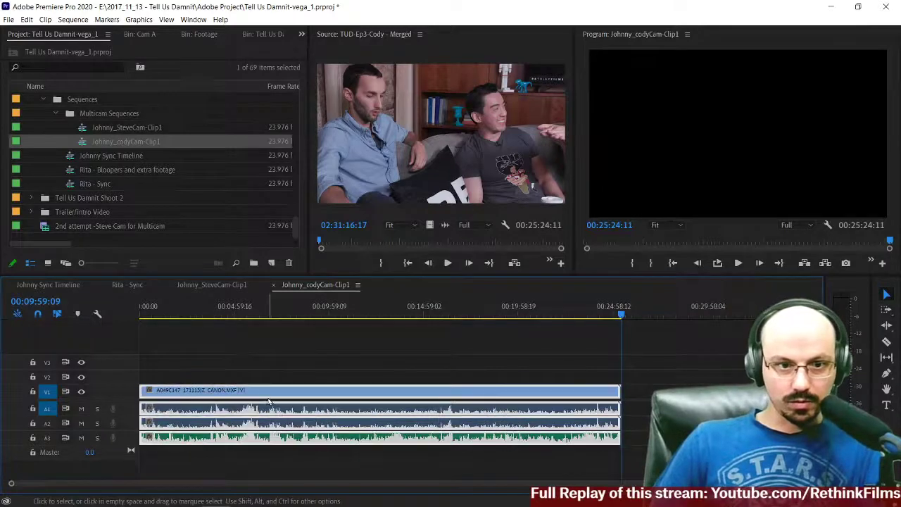
Step: Delete the two camera audio clips, move the remaining green audio clip to A1, and link it to the video
{"action": "left_click", "coordinate": [273, 371]}
{"action": "left_click", "coordinate": [264, 409], "text": "alt"}
{"action": "key", "text": "Delete"}
{"action": "left_click_drag", "start_coordinate": [253, 424], "coordinate": [252, 410]}
{"action": "left_click_drag", "start_coordinate": [195, 358], "coordinate": [232, 434]}
{"action": "key", "text": "ctrl+l"}
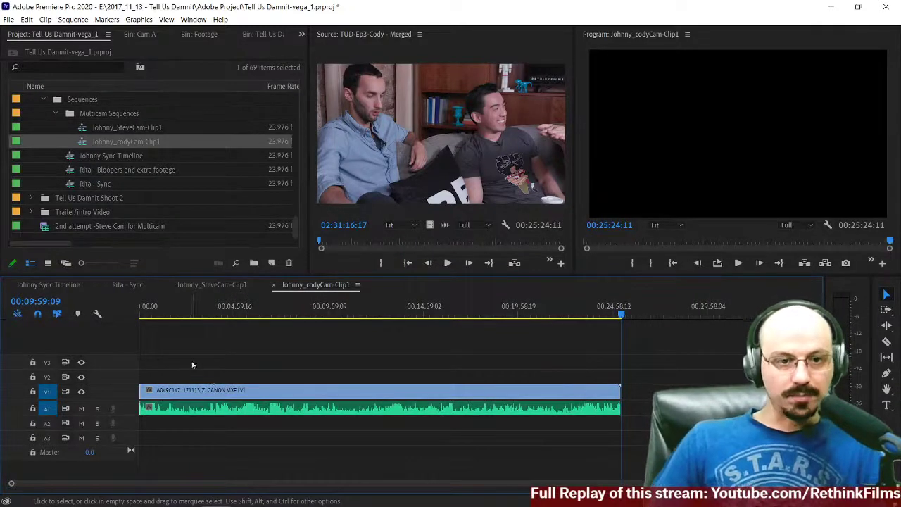
Step: Merge the video and audio clips in Johnny_codyCam-Clip1 into a clip named "2nd Attempt - Cody Cam for Multicam"
{"action": "left_click_drag", "start_coordinate": [192, 361], "coordinate": [246, 437]}
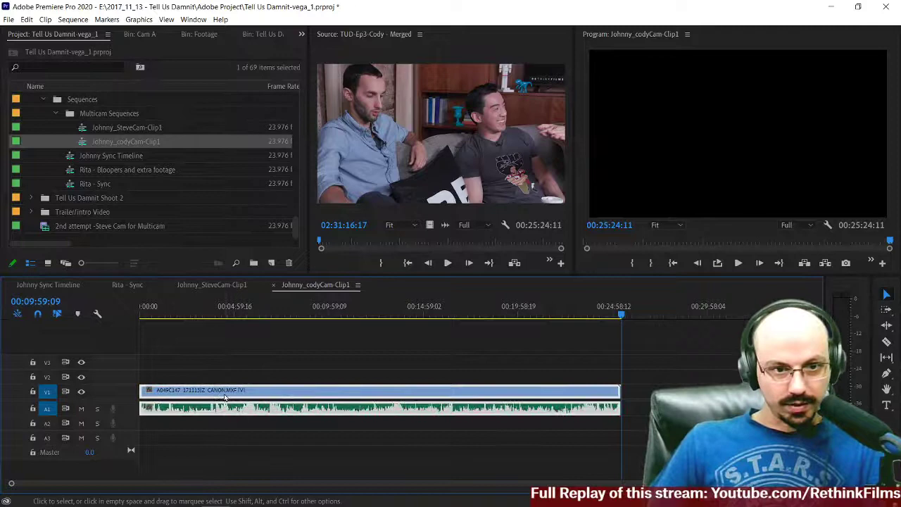
{"action": "right_click", "coordinate": [225, 398]}
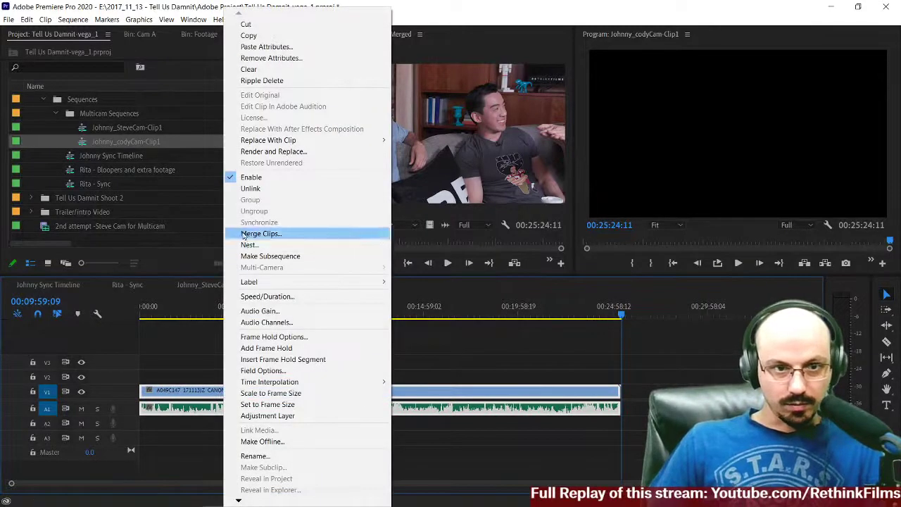
{"action": "left_click", "coordinate": [243, 234]}
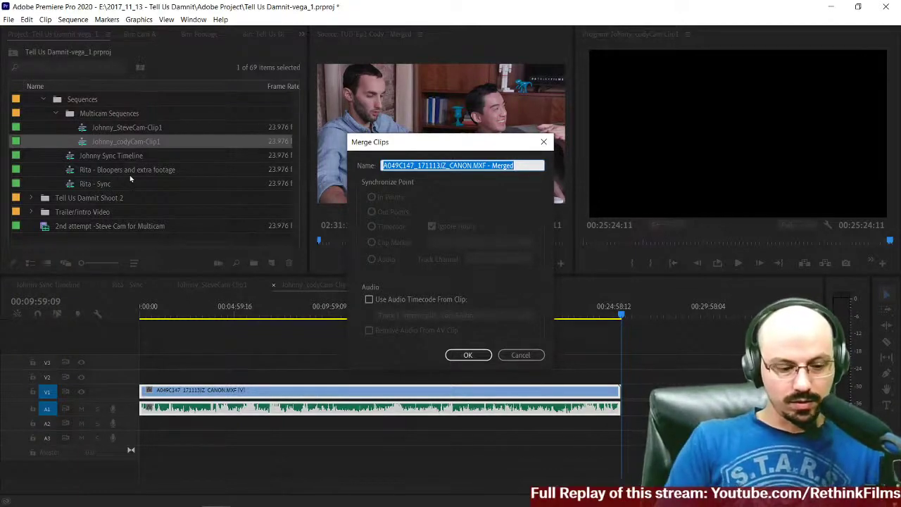
{"action": "type", "text": "2nd Attempt - Co"}
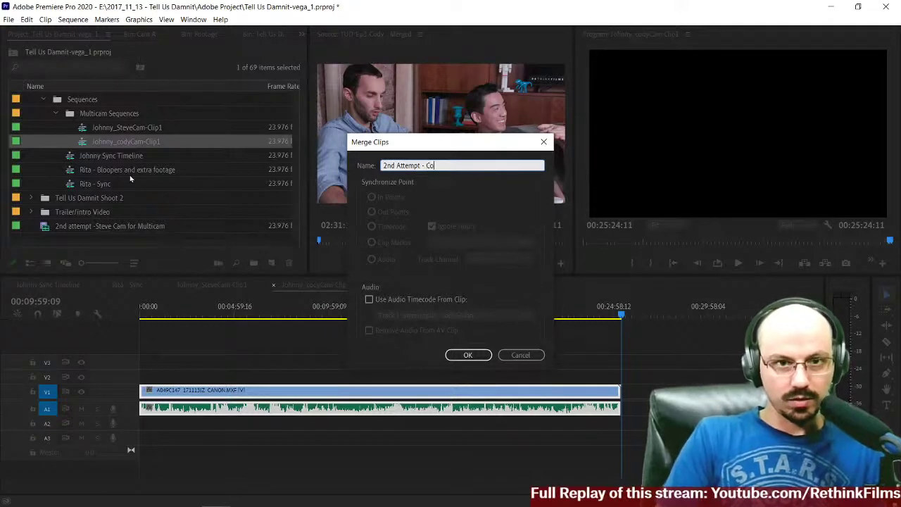
{"action": "type", "text": "dy Cam for"}
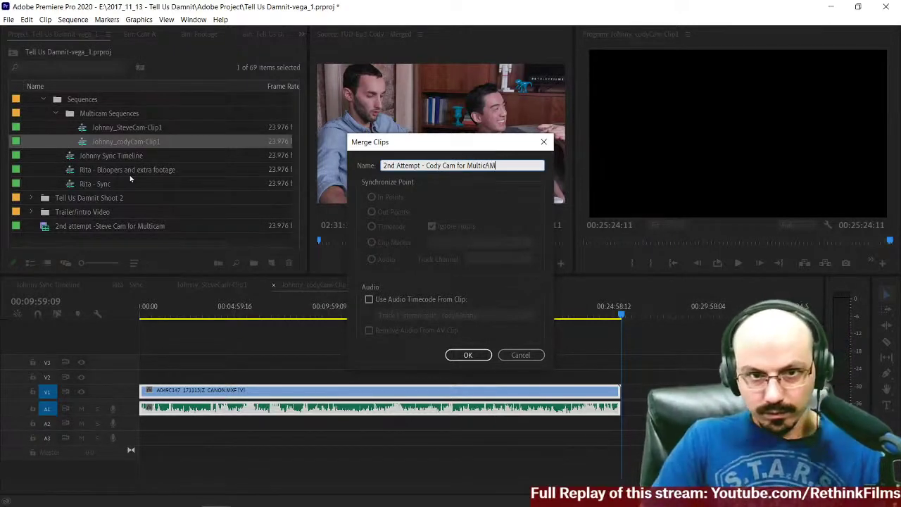
{"action": "type", "text": "Multicam"}
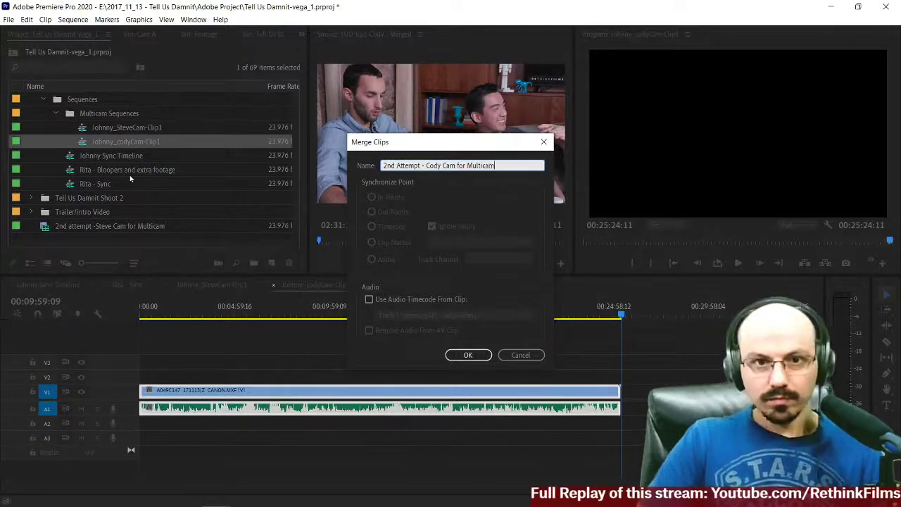
{"action": "left_click", "coordinate": [466, 354]}
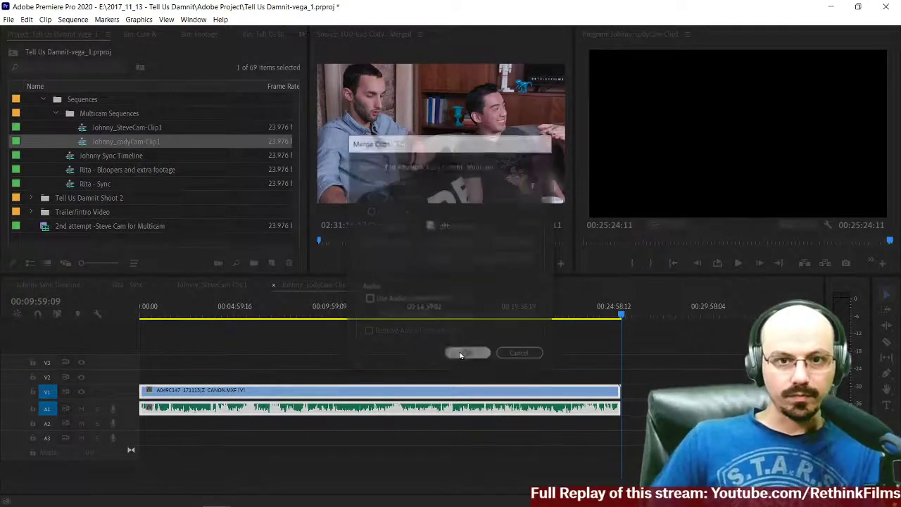
Step: Duplicate the Johnny_codyCam-Clip1 sequence and rename the copy Johnny_WideCam-Clip1
{"action": "scroll", "coordinate": [181, 213], "scroll_direction": "down", "scroll_amount": 1}
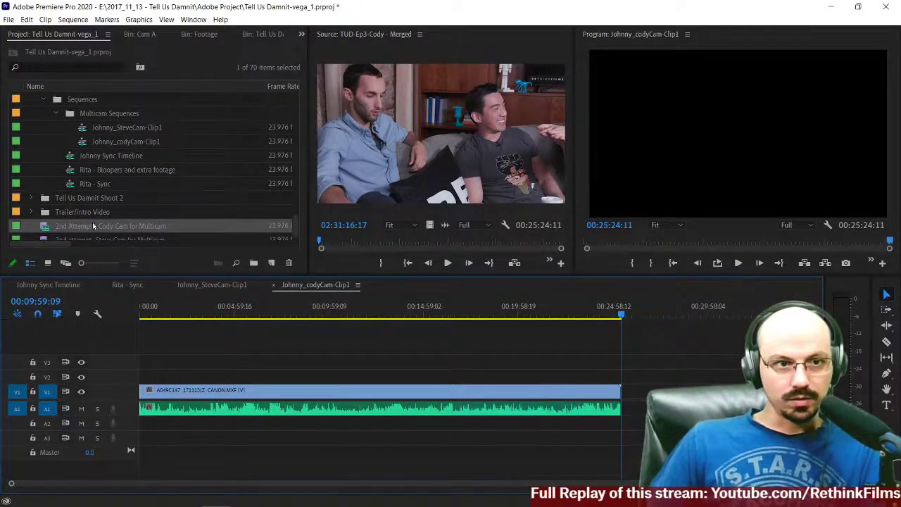
{"action": "left_click", "coordinate": [85, 129]}
{"action": "right_click", "coordinate": [85, 129]}
{"action": "left_click", "coordinate": [119, 69]}
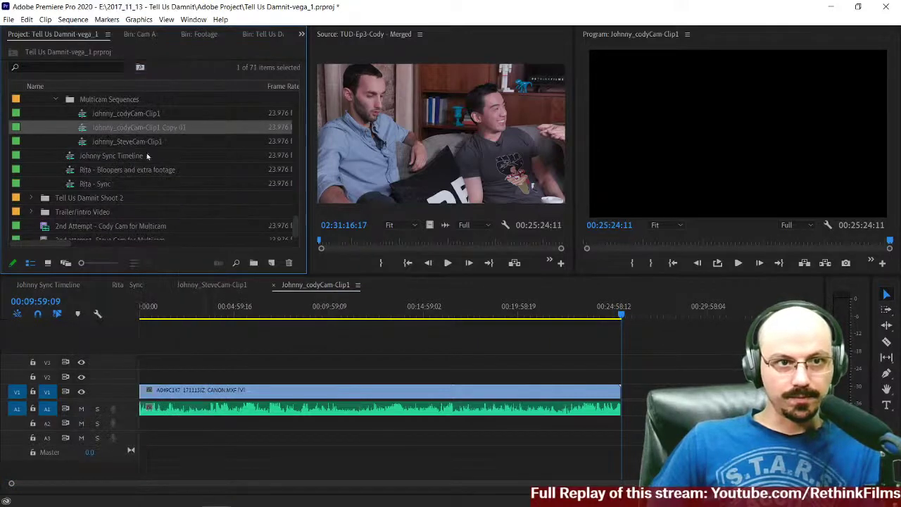
{"action": "left_click", "coordinate": [128, 131]}
{"action": "left_click", "coordinate": [209, 129]}
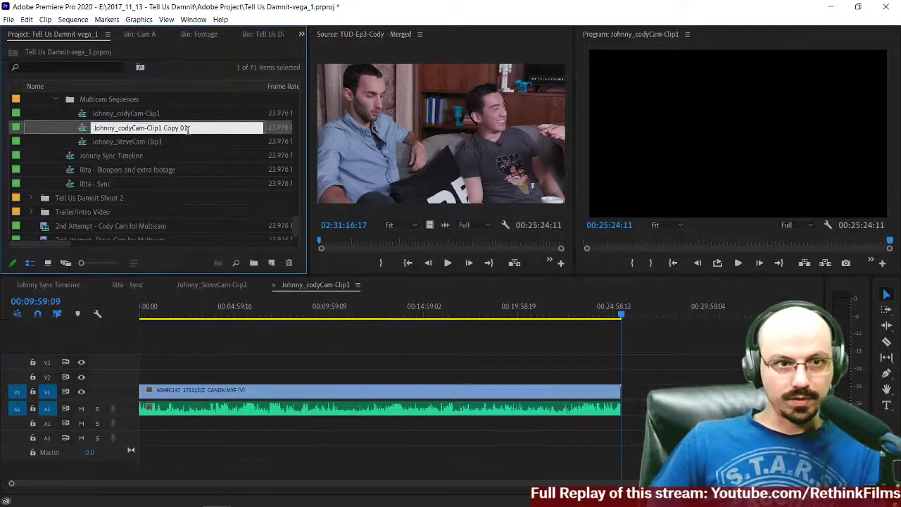
{"action": "left_click_drag", "start_coordinate": [188, 130], "coordinate": [117, 137]}
{"action": "type", "text": "WideCam-Clip1"}
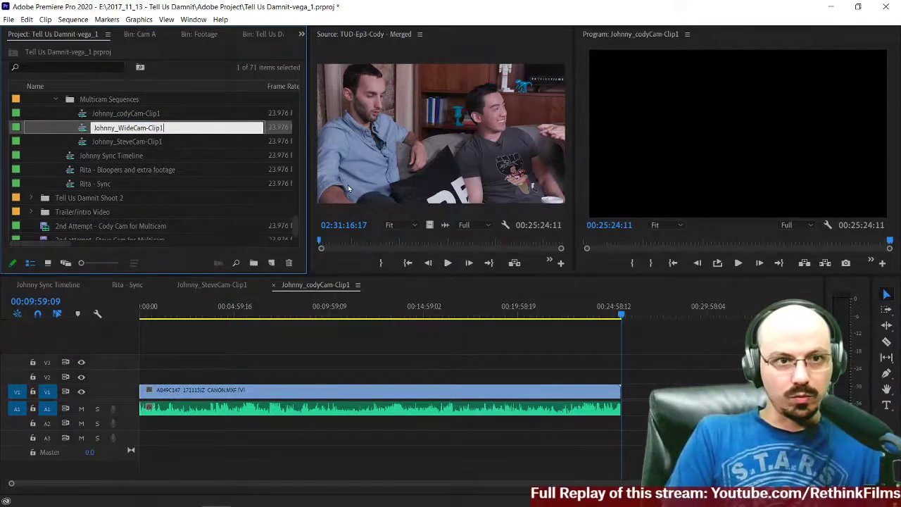
{"action": "key", "text": "Return"}
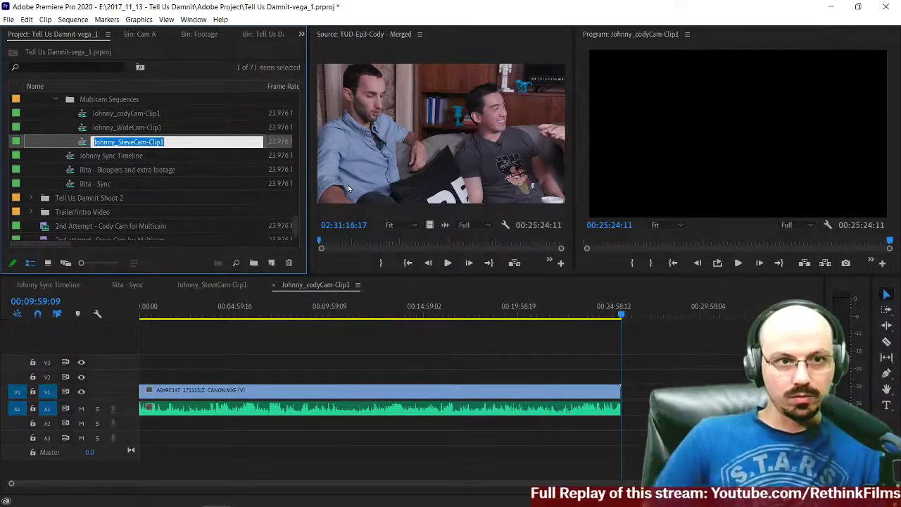
Step: Open the Johnny_WideCam-Clip1 sequence and delete the A049C147 video and audio clips from it
{"action": "double_click", "coordinate": [81, 130]}
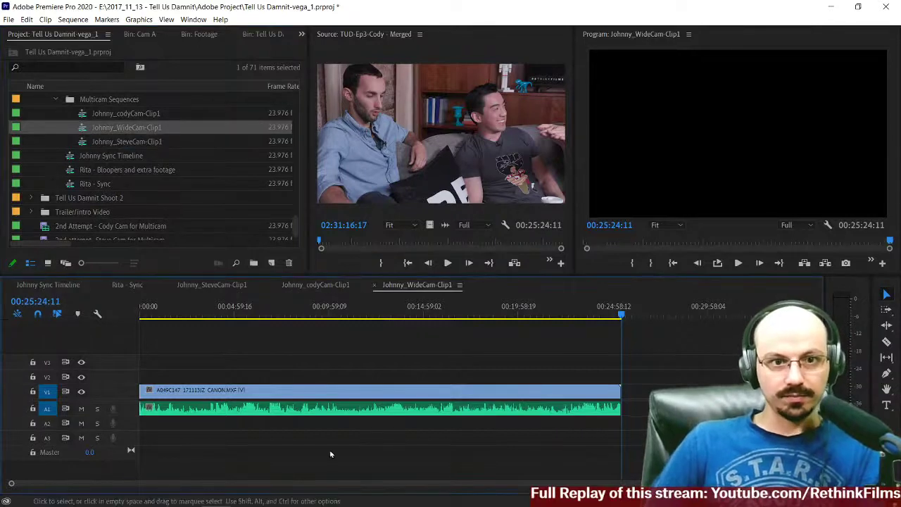
{"action": "left_click_drag", "start_coordinate": [217, 359], "coordinate": [299, 433]}
{"action": "key", "text": "Delete"}
Step: Copy the 00010.MTS Copy 01 clip with its linked audio from Johnny Sync Timeline to the start of Johnny_WideCam-Clip1
{"action": "left_click", "coordinate": [50, 284]}
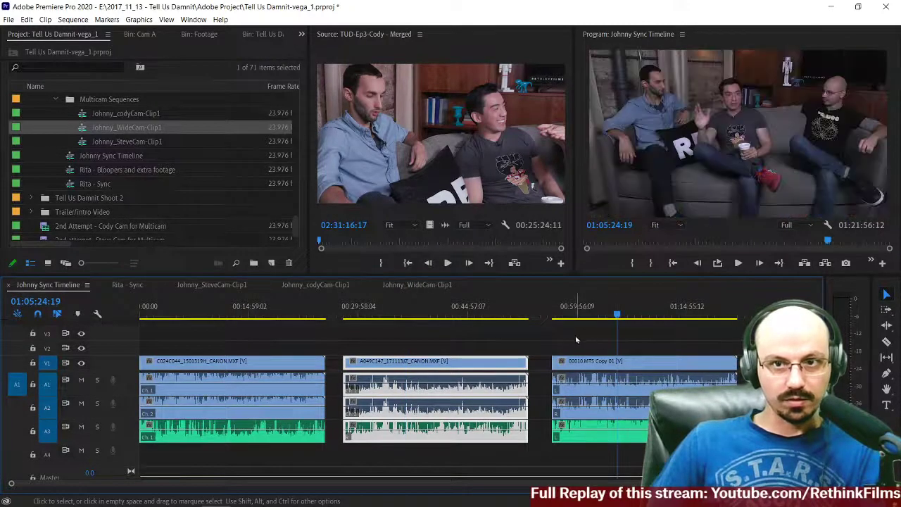
{"action": "left_click", "coordinate": [585, 380]}
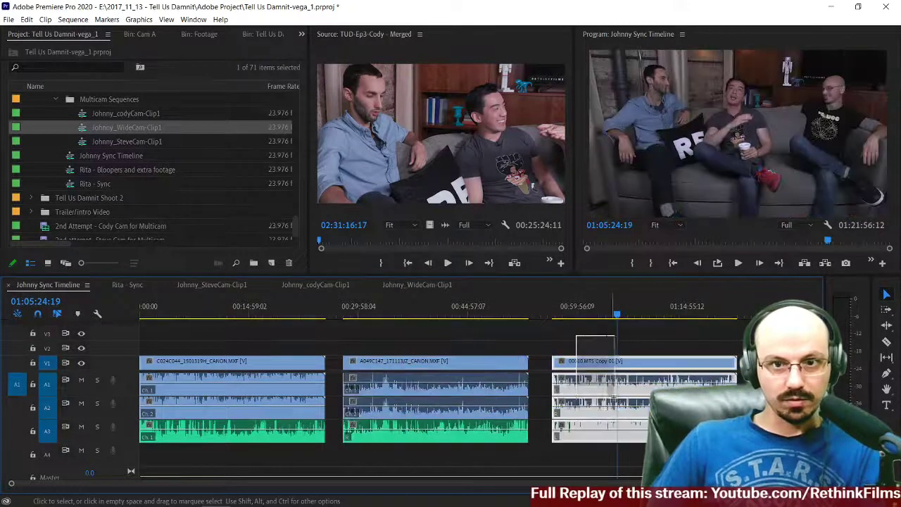
{"action": "left_click", "coordinate": [405, 286]}
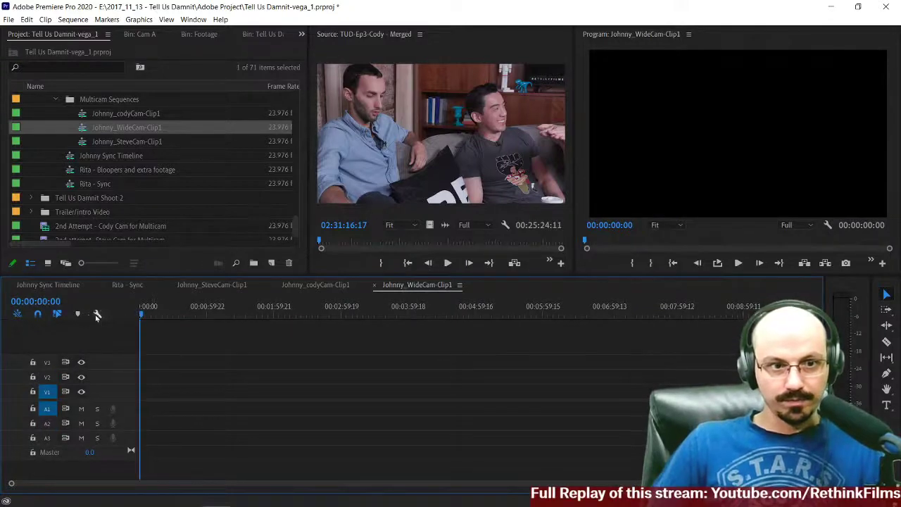
{"action": "key", "text": "backslash"}
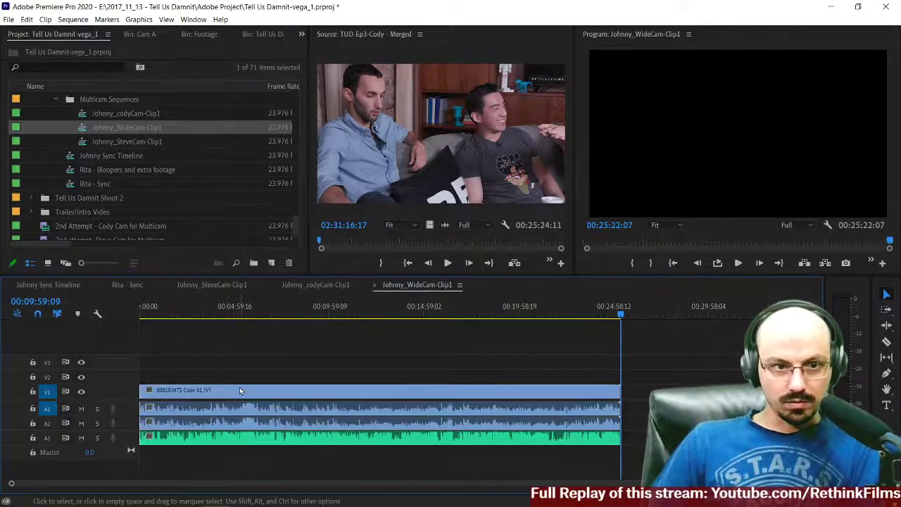
Step: Delete the wide camera's two audio clips, move the green audio clip to A1, and link it to the video
{"action": "left_click", "coordinate": [247, 364]}
{"action": "left_click", "coordinate": [231, 408], "text": "alt"}
{"action": "key", "text": "Delete"}
{"action": "left_click", "coordinate": [229, 425], "text": "alt"}
{"action": "key", "text": "Delete"}
{"action": "left_click", "coordinate": [232, 438], "text": "alt"}
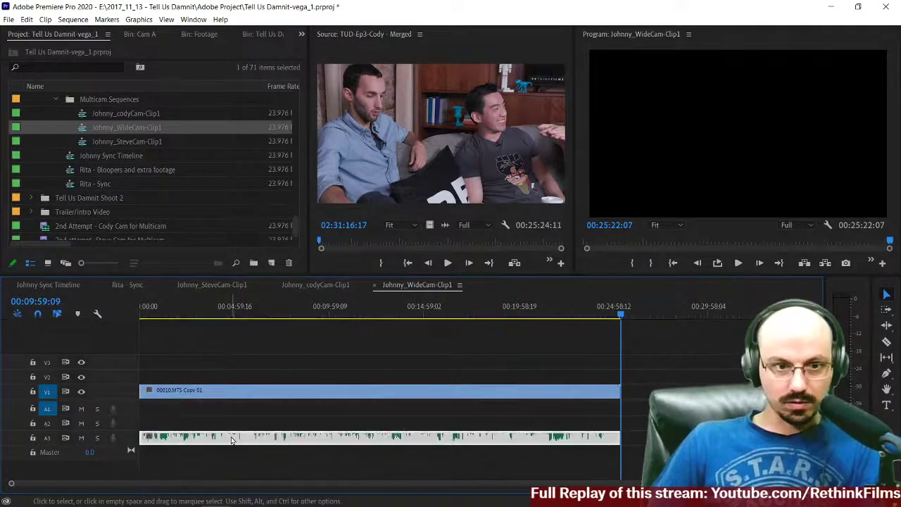
{"action": "left_click_drag", "start_coordinate": [233, 440], "coordinate": [218, 410]}
{"action": "left_click", "coordinate": [212, 364]}
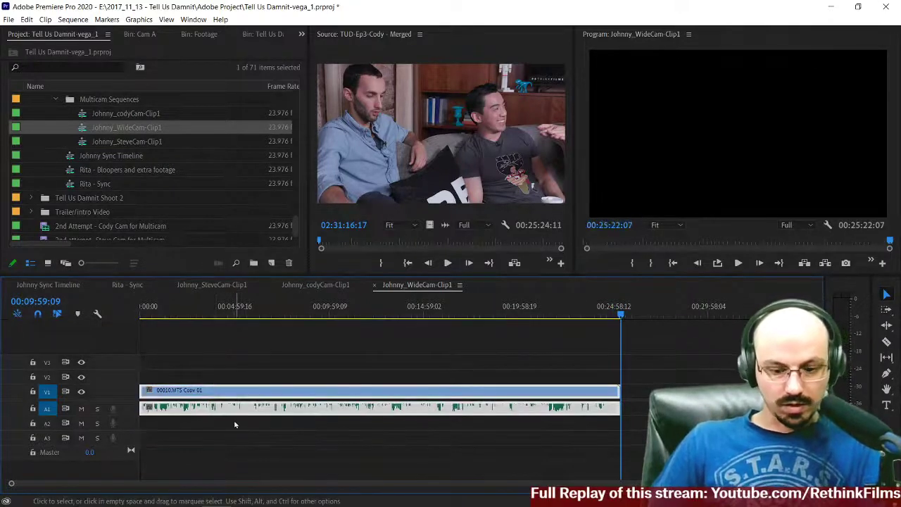
{"action": "key", "text": "ctrl+l"}
Step: Merge the video and audio clips in Johnny_WideCam-Clip1 into a clip named "2nd Attempt - Wide Cam for Multicam"
{"action": "left_click", "coordinate": [232, 352]}
{"action": "left_click", "coordinate": [239, 392]}
{"action": "right_click", "coordinate": [239, 392]}
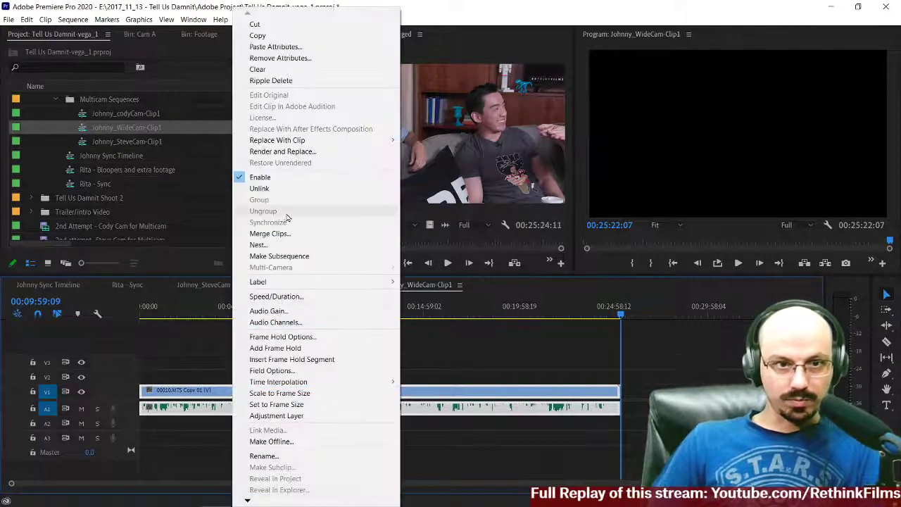
{"action": "left_click", "coordinate": [267, 235]}
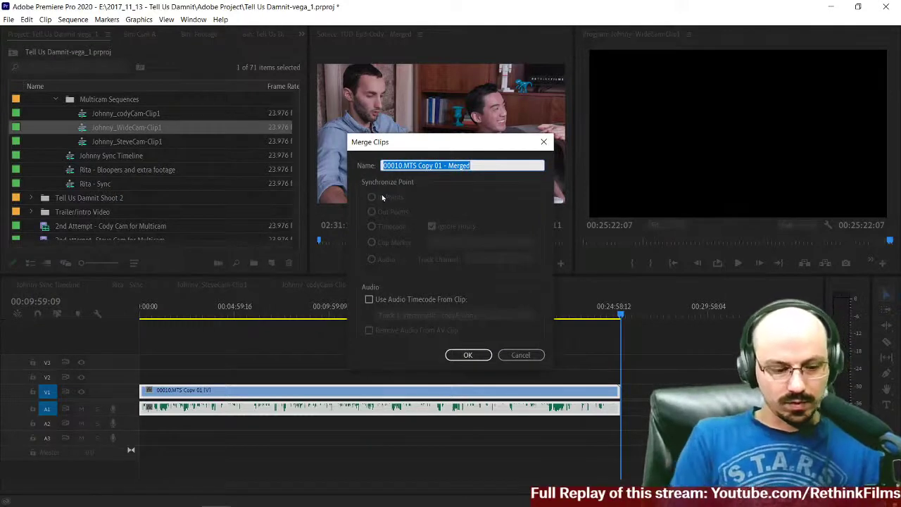
{"action": "type", "text": "2nd Attempt"}
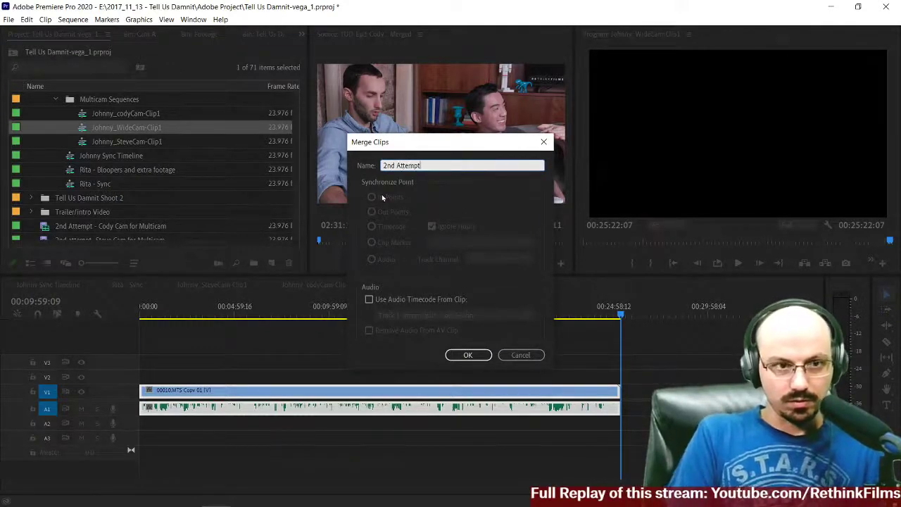
{"action": "type", "text": " - Wide Cam for Mul"}
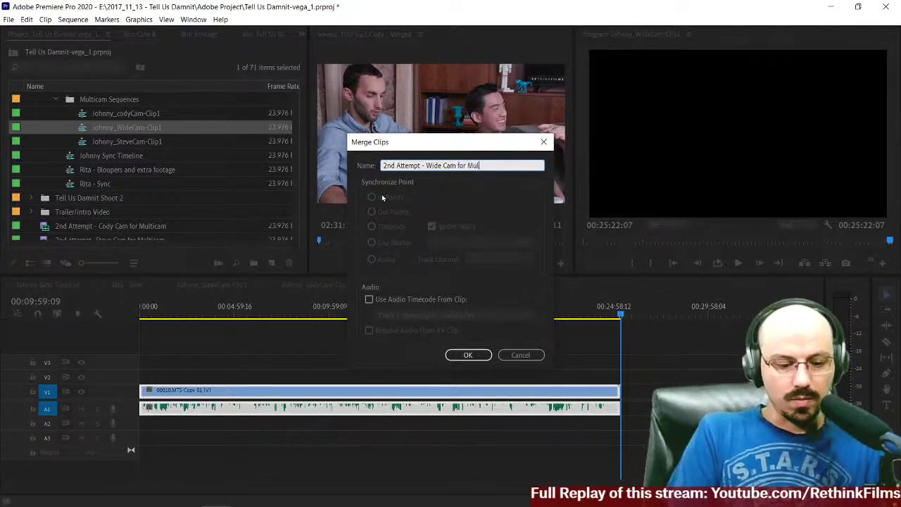
{"action": "type", "text": "ticam"}
{"action": "key", "text": "Return"}
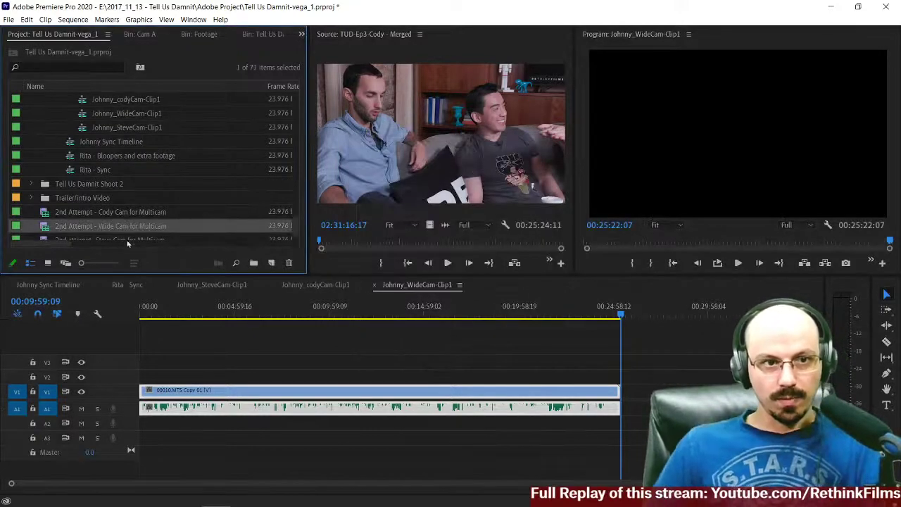
Step: Review the three merged clips in the project and check the Creative COW forum post's instructions for organising them
{"action": "scroll", "coordinate": [112, 197], "scroll_direction": "down", "scroll_amount": 1}
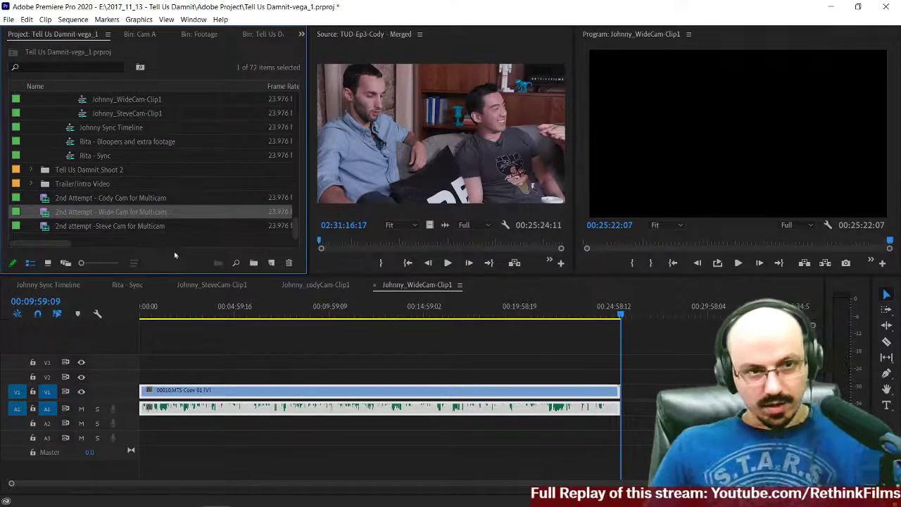
{"action": "left_click", "coordinate": [128, 199]}
{"action": "left_click", "coordinate": [115, 224]}
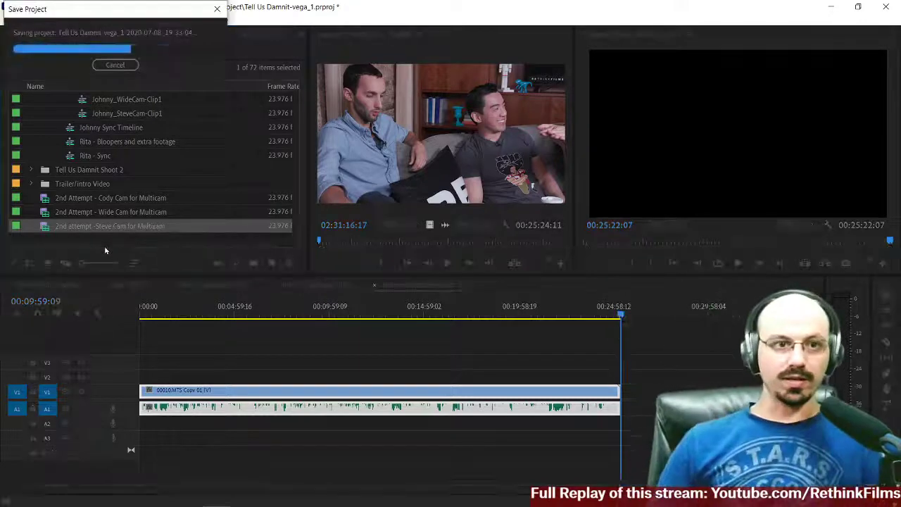
{"action": "left_click", "coordinate": [106, 238]}
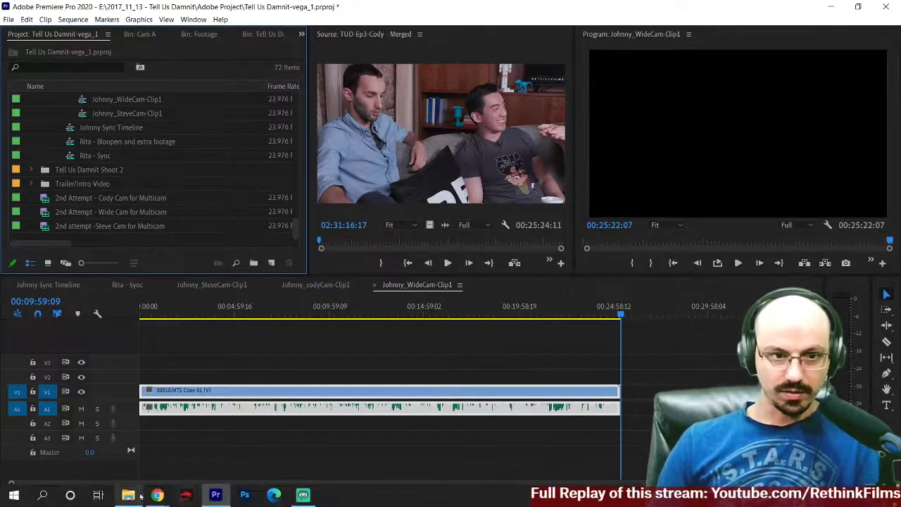
{"action": "mouse_move", "coordinate": [157, 495]}
{"action": "left_click", "coordinate": [623, 443]}
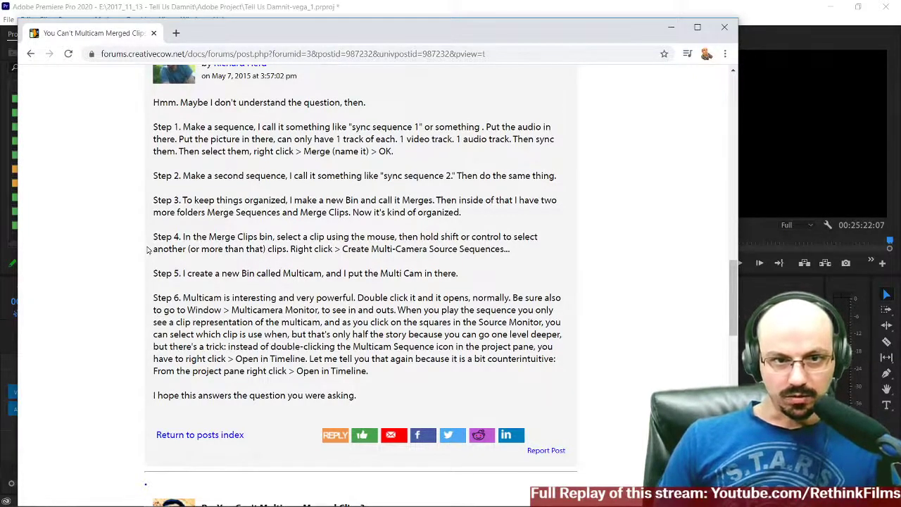
{"action": "left_click", "coordinate": [759, 289]}
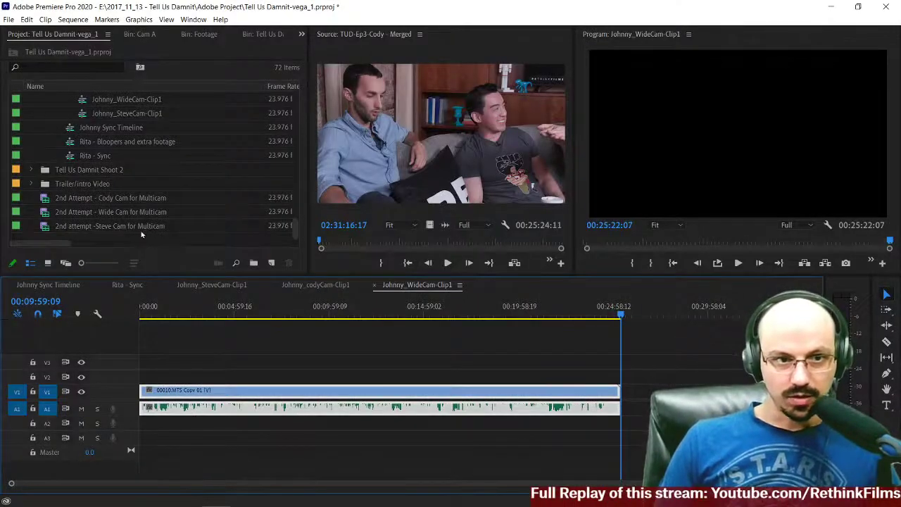
Step: Create a bin named "2nd Attempt at Multicam" at the root of the project
{"action": "right_click", "coordinate": [120, 237]}
{"action": "left_click", "coordinate": [143, 254]}
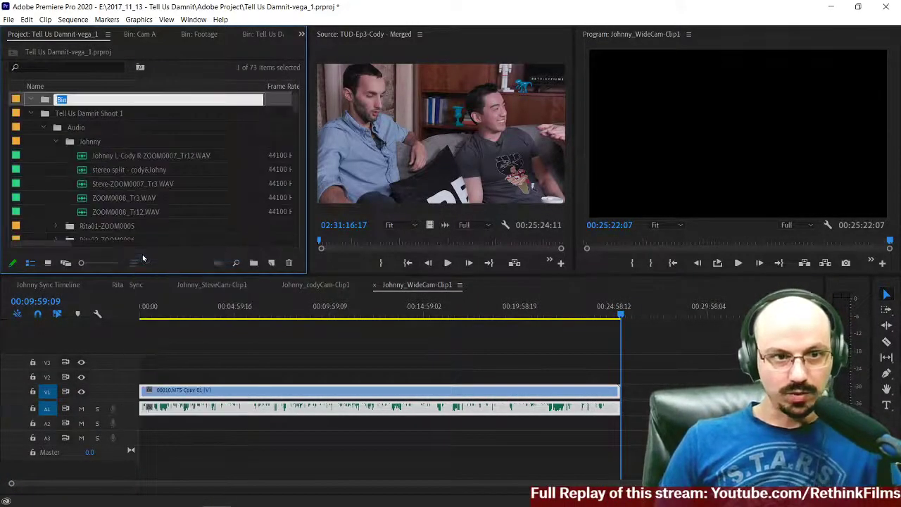
{"action": "type", "text": "2nd Att"}
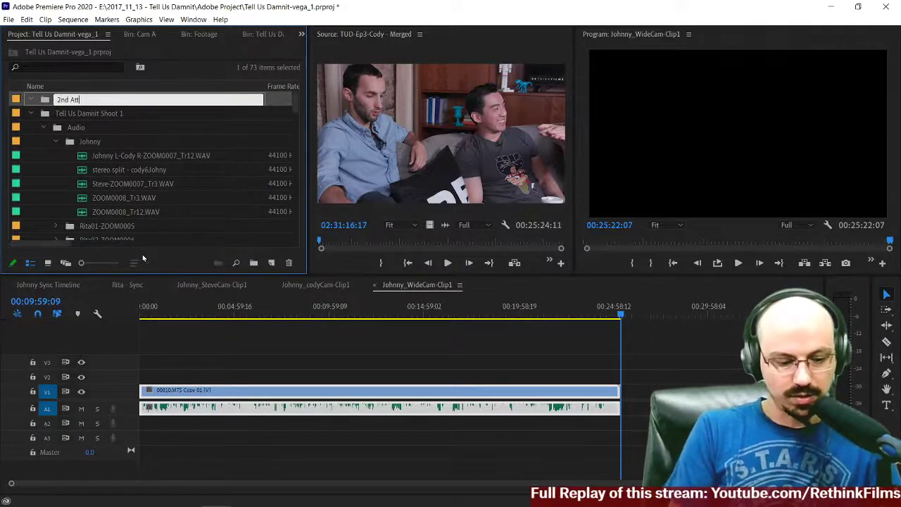
{"action": "type", "text": "empt at Multicam"}
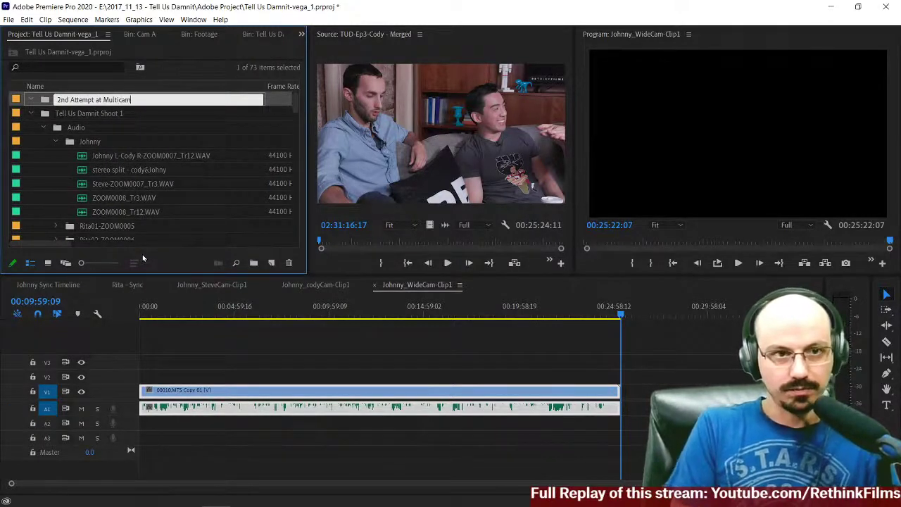
{"action": "key", "text": "Return"}
Step: Collapse the Tell Us Damnit Shoot 1 bin and move the Cody, Wide and Steve merged clips into 2nd Attempt at Multicam
{"action": "scroll", "coordinate": [140, 147], "scroll_direction": "down", "scroll_amount": 10}
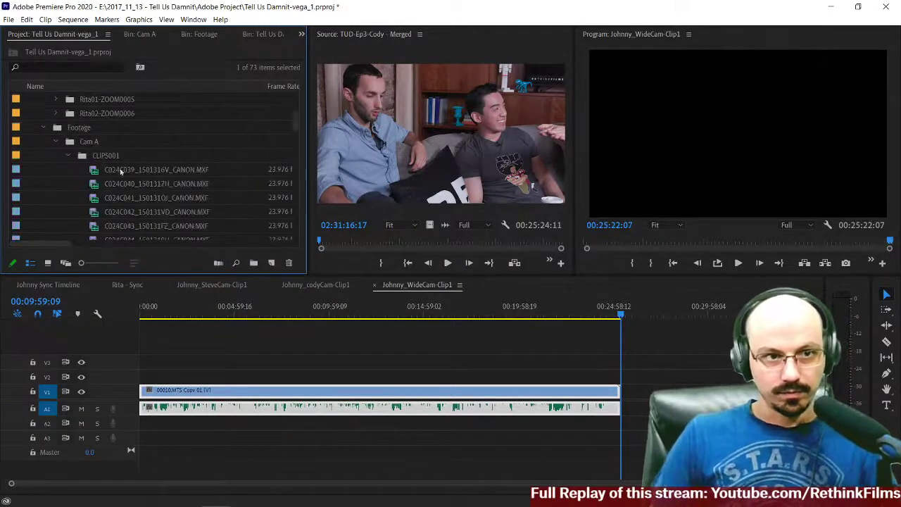
{"action": "scroll", "coordinate": [70, 176], "scroll_direction": "up", "scroll_amount": 10}
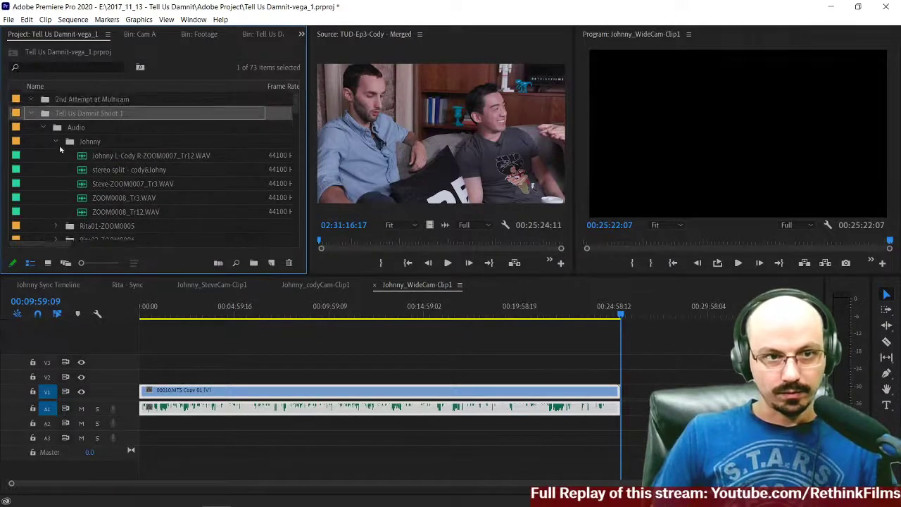
{"action": "left_click", "coordinate": [32, 115]}
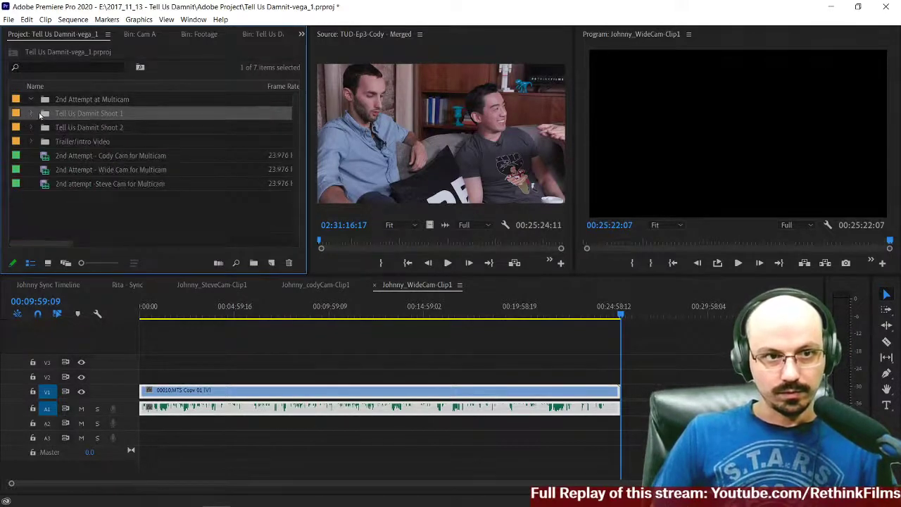
{"action": "left_click_drag", "start_coordinate": [78, 205], "coordinate": [79, 104]}
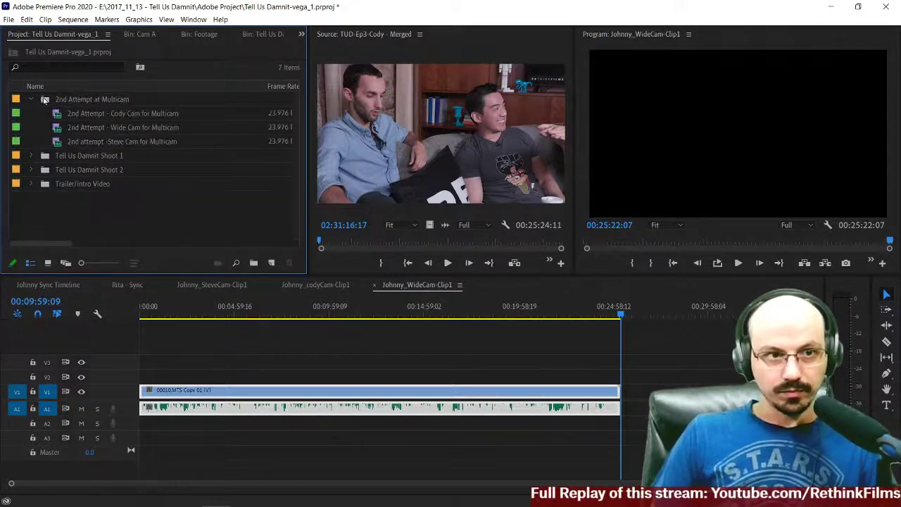
Step: Create a sub-bin named "Merged Clips" inside the 2nd Attempt at Multicam bin
{"action": "left_click", "coordinate": [44, 100]}
{"action": "right_click", "coordinate": [45, 100]}
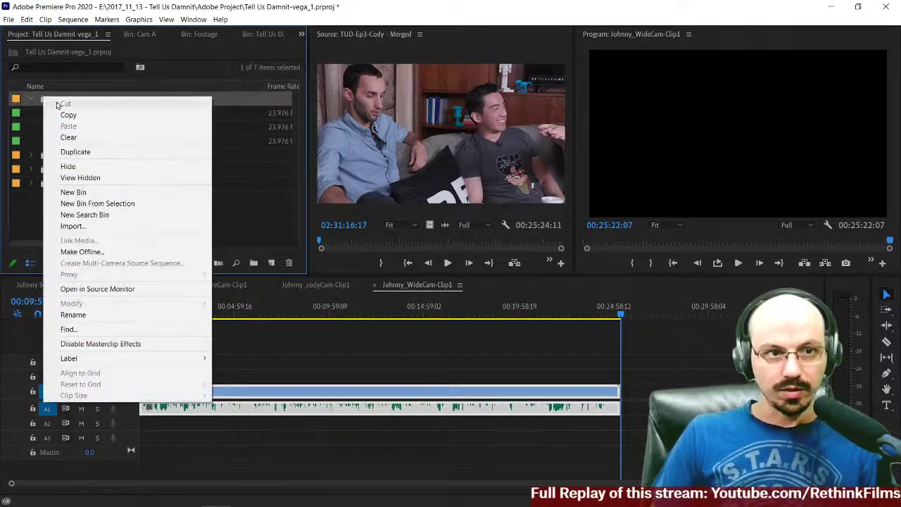
{"action": "left_click", "coordinate": [73, 192]}
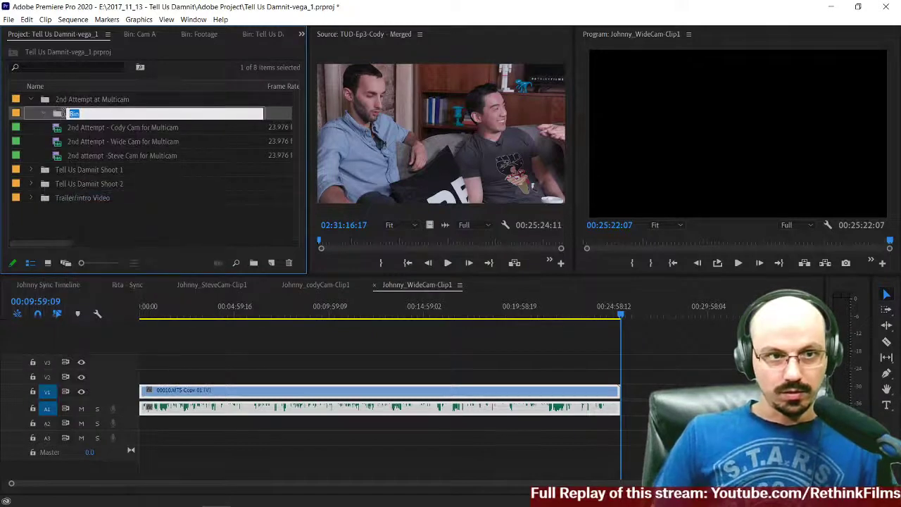
{"action": "type", "text": "Merged Clips"}
{"action": "key", "text": "Tab"}
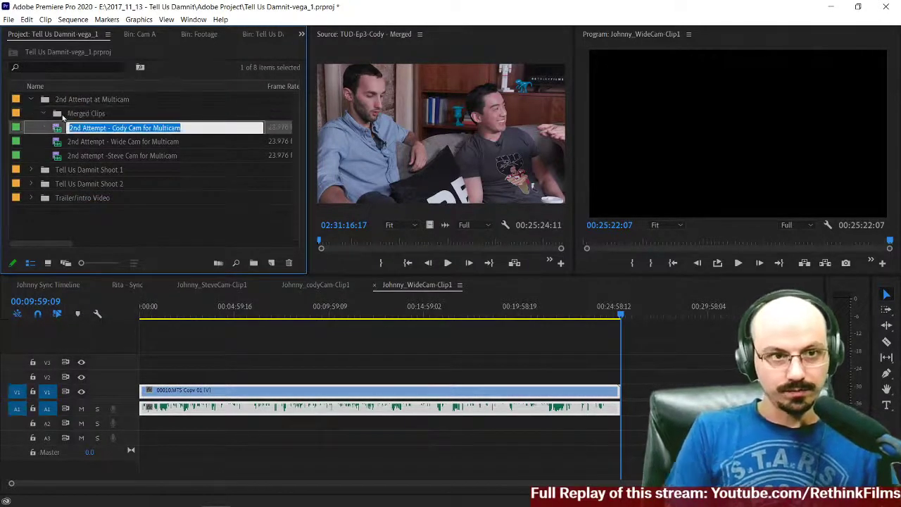
Step: Move the Cody, Wide and Steve merged clips into the Merged Clips bin
{"action": "left_click", "coordinate": [62, 130]}
{"action": "key", "text": "shift+Down"}
{"action": "key", "text": "shift+Down"}
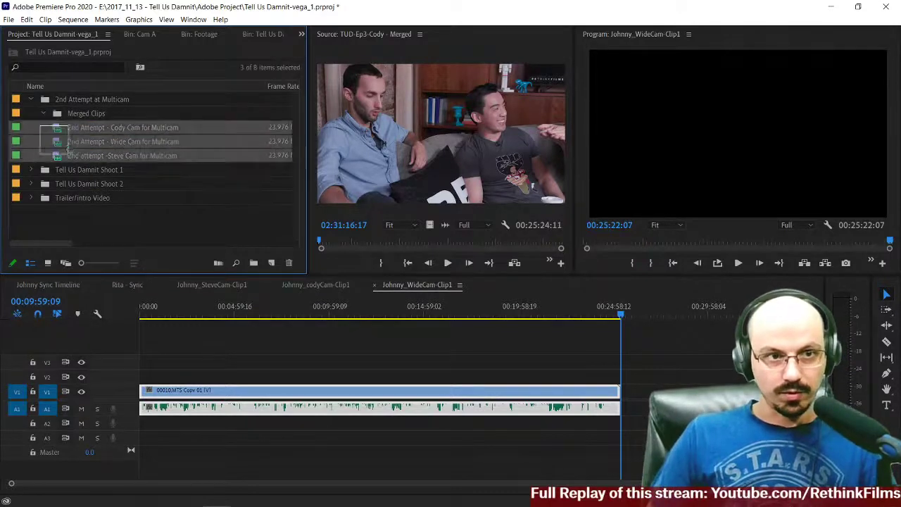
{"action": "left_click_drag", "start_coordinate": [62, 131], "coordinate": [58, 117]}
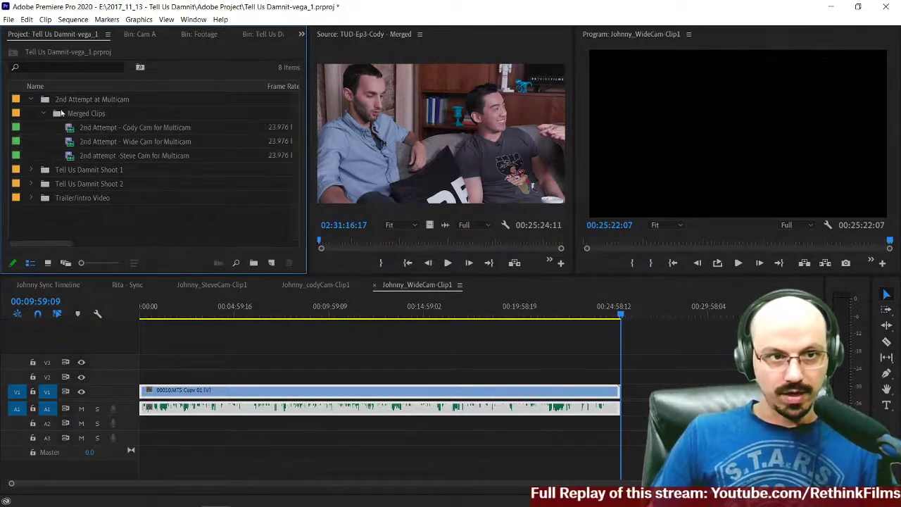
Step: Collapse the Merged Clips bin and duplicate it within the 2nd Attempt at Multicam bin
{"action": "left_click", "coordinate": [48, 116]}
{"action": "left_click", "coordinate": [43, 114]}
{"action": "right_click", "coordinate": [51, 113]}
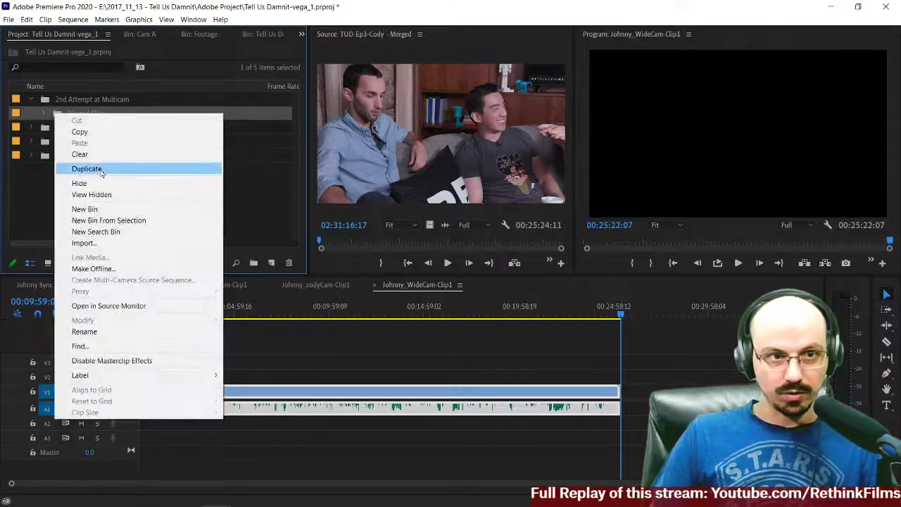
{"action": "left_click", "coordinate": [95, 164]}
{"action": "left_click_drag", "start_coordinate": [85, 125], "coordinate": [43, 99]}
{"action": "left_click", "coordinate": [64, 114]}
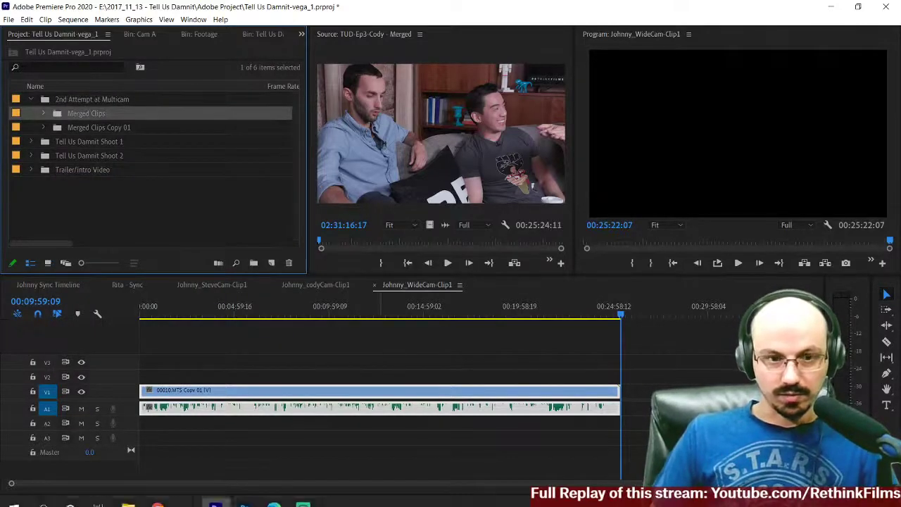
Step: Reread the forum post's multi-camera source sequence steps and expand the original Merged Clips bin to view its clips
{"action": "left_click", "coordinate": [157, 495]}
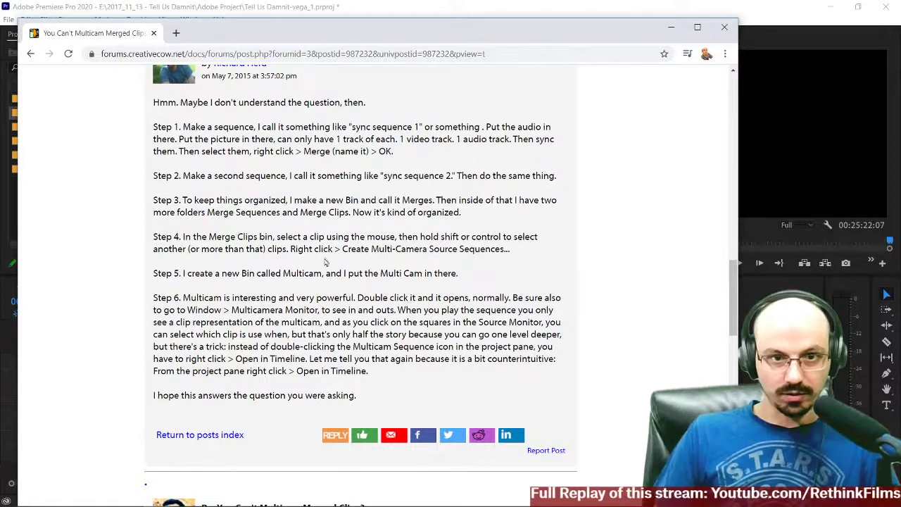
{"action": "left_click", "coordinate": [671, 27]}
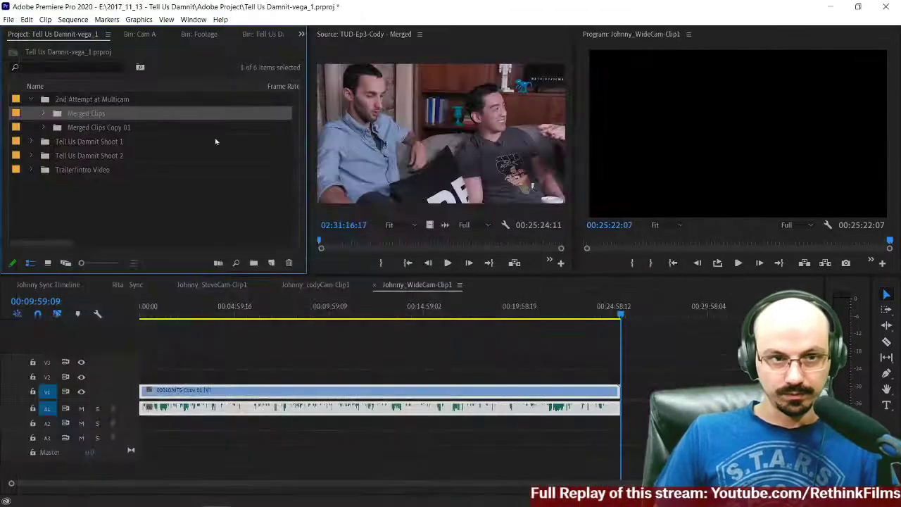
{"action": "left_click", "coordinate": [44, 113]}
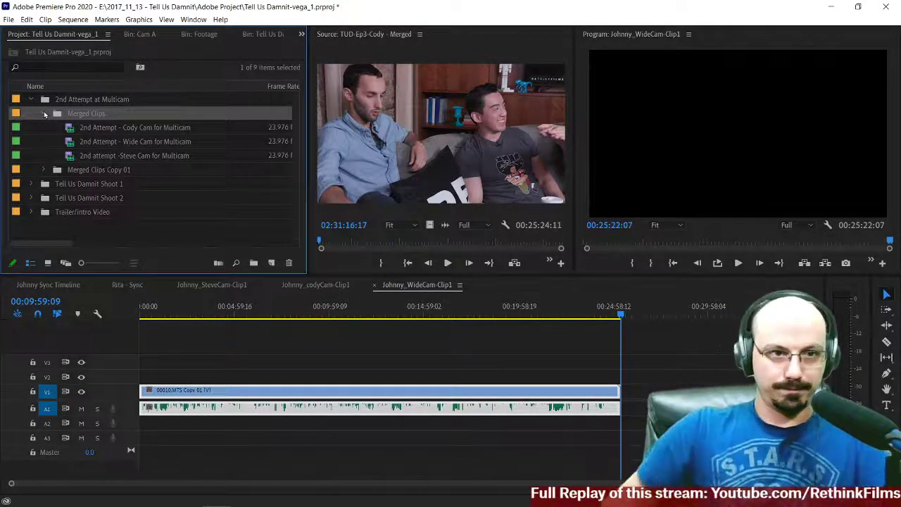
{"action": "left_click", "coordinate": [44, 123]}
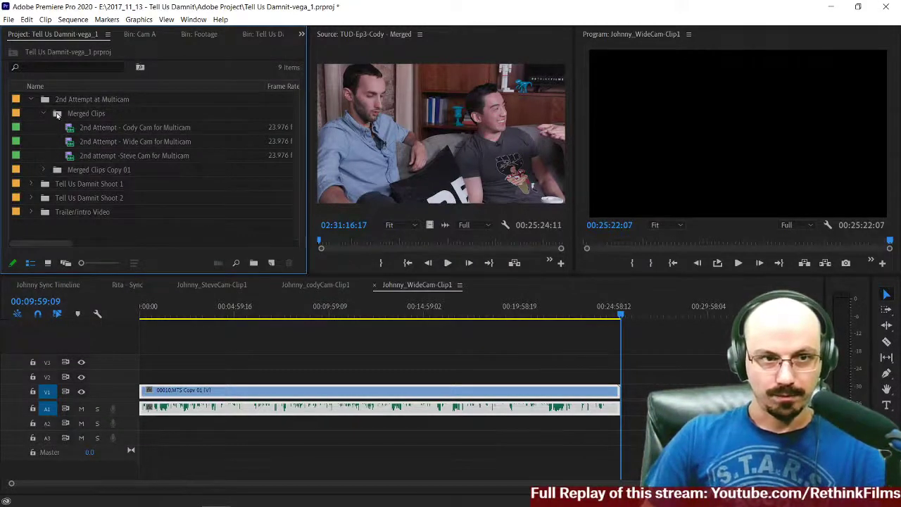
Step: Try to create a multi-camera source sequence from the three merged clips and from the Merged Clips bin
{"action": "left_click_drag", "start_coordinate": [51, 128], "coordinate": [76, 156]}
{"action": "right_click", "coordinate": [69, 130]}
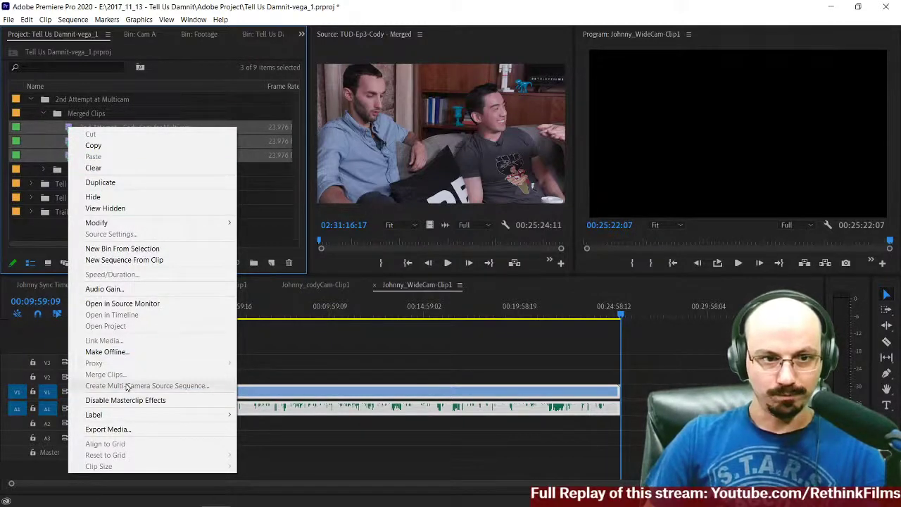
{"action": "left_click", "coordinate": [51, 129]}
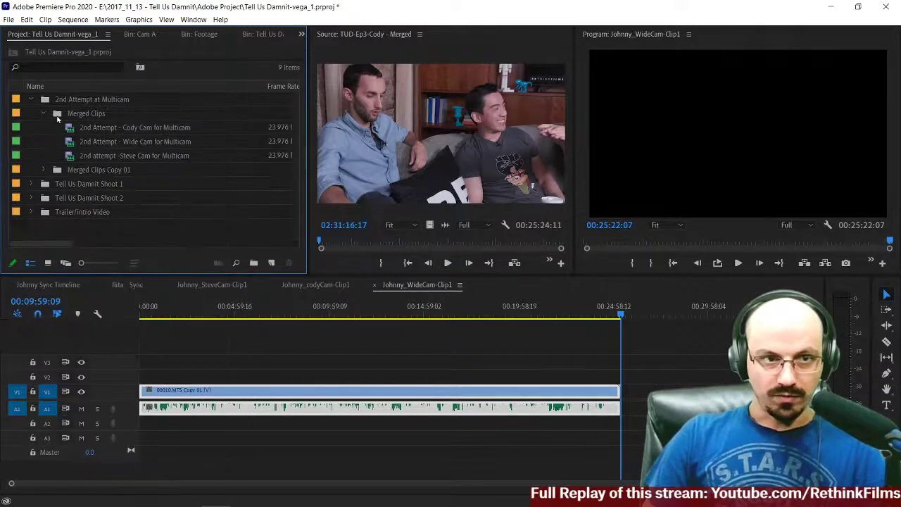
{"action": "left_click", "coordinate": [58, 115]}
{"action": "right_click", "coordinate": [57, 114]}
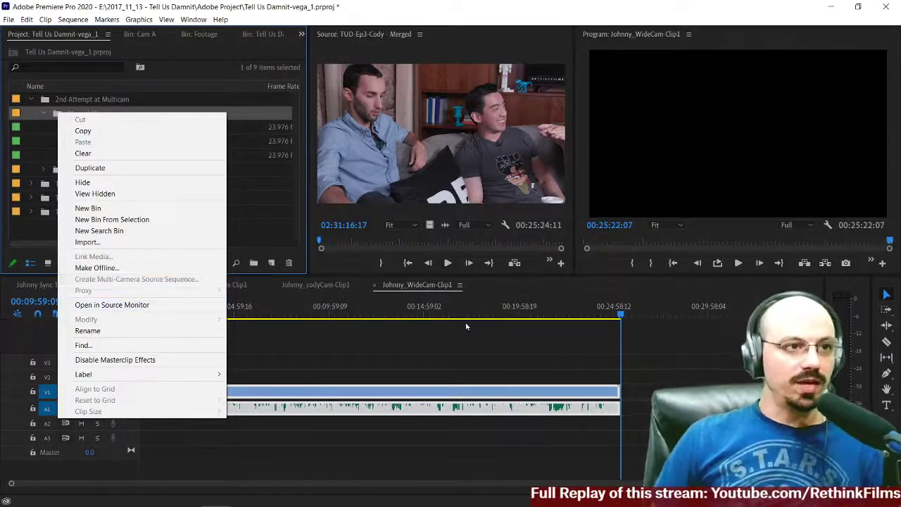
{"action": "left_click", "coordinate": [457, 354]}
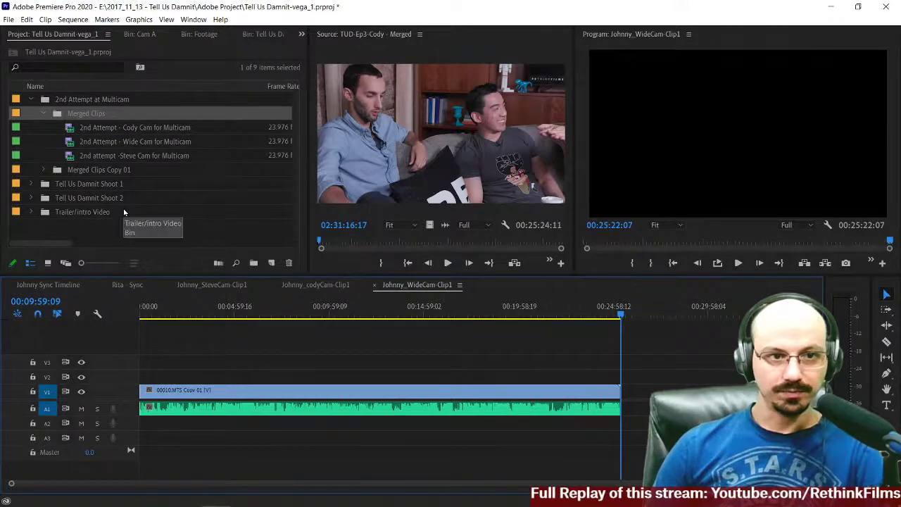
{"action": "scroll", "coordinate": [48, 132], "scroll_direction": "right", "scroll_amount": 1}
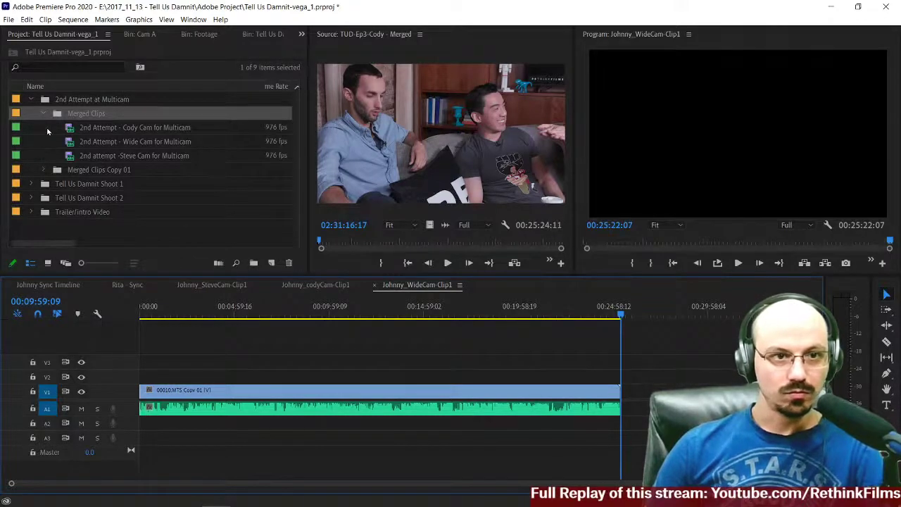
{"action": "left_click", "coordinate": [54, 117]}
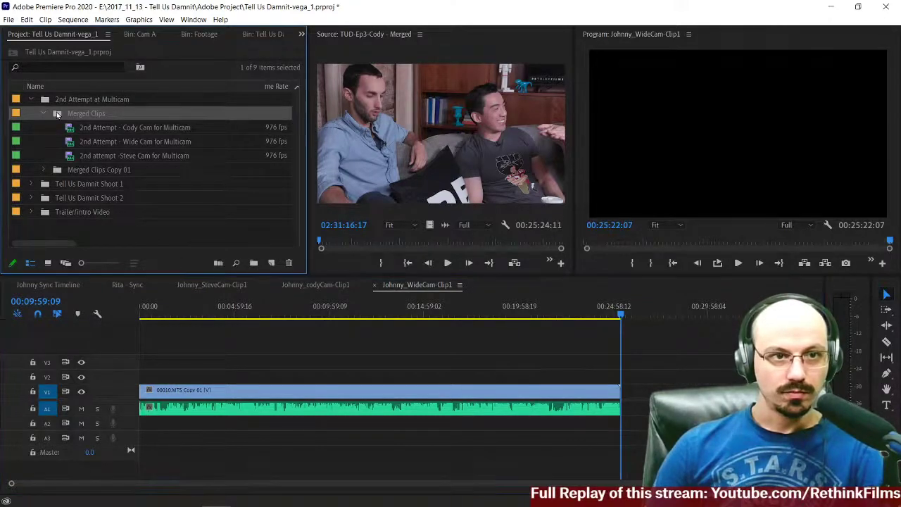
{"action": "right_click", "coordinate": [56, 115]}
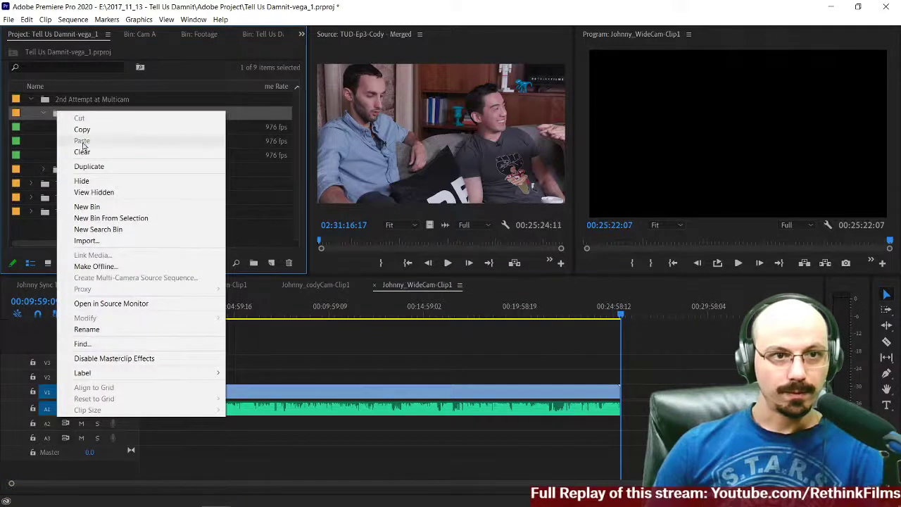
{"action": "left_click", "coordinate": [257, 235]}
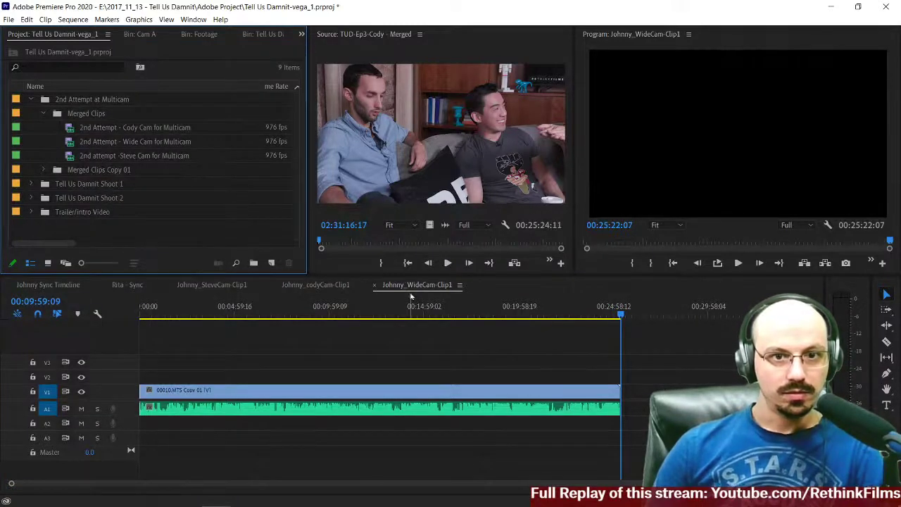
Step: Reselect the Cody, Wide and Steve merged clips, then their bin, and recheck each for an available multi-camera source sequence command
{"action": "left_click", "coordinate": [57, 124]}
{"action": "key", "text": "shift+Down"}
{"action": "key", "text": "shift+Down"}
{"action": "right_click", "coordinate": [69, 128]}
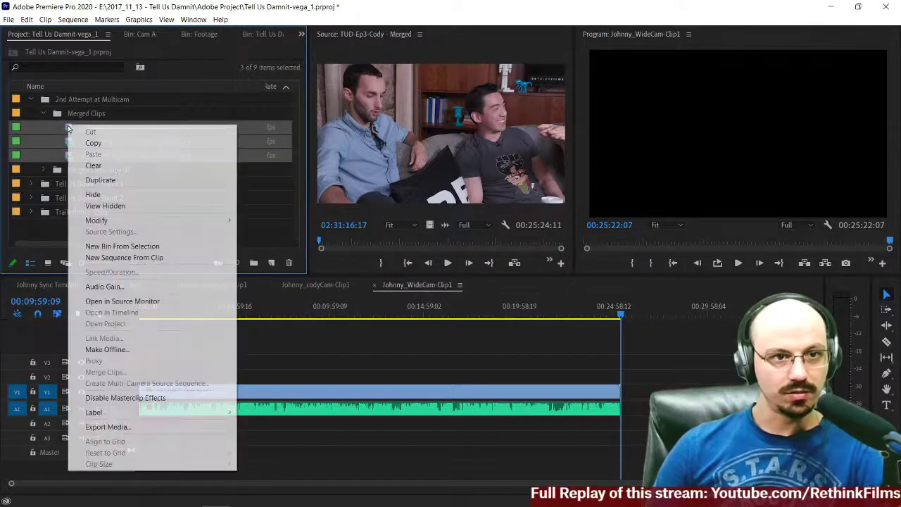
{"action": "left_click", "coordinate": [47, 142]}
{"action": "left_click", "coordinate": [77, 113]}
{"action": "right_click", "coordinate": [59, 114]}
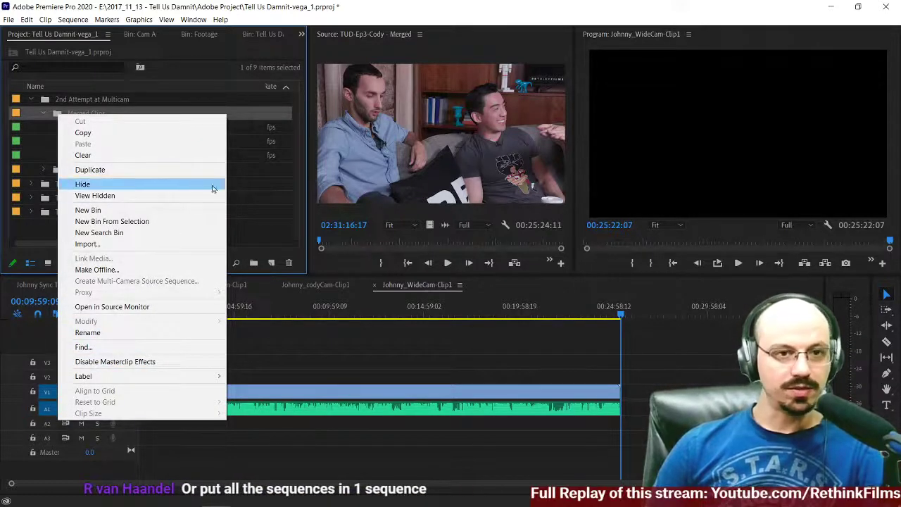
{"action": "left_click", "coordinate": [217, 70]}
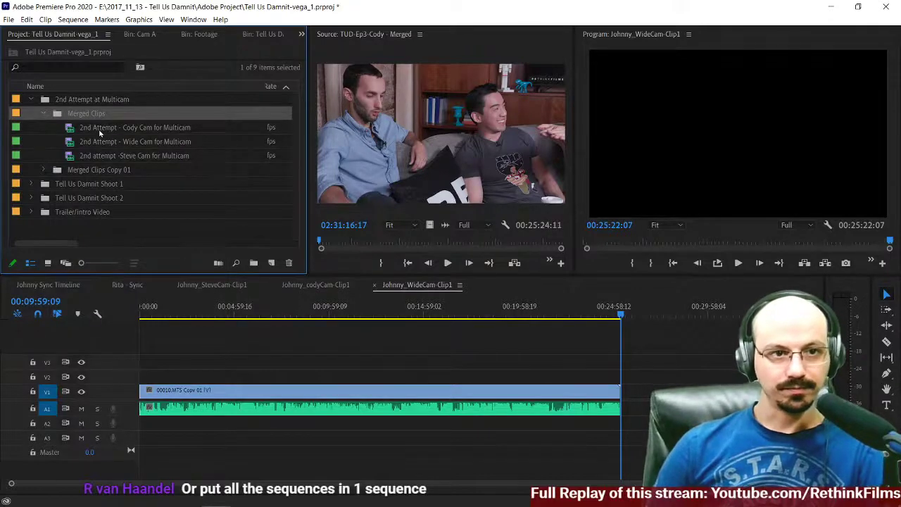
{"action": "right_click", "coordinate": [55, 116]}
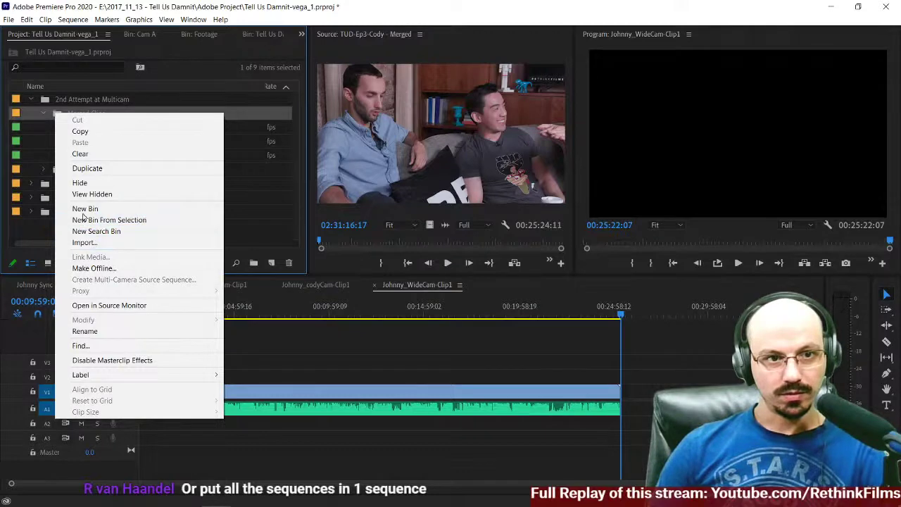
Step: Create a new sequence named "3rd attempt" in the Merged Clips bin using the DV - NTSC Standard 48kHz preset
{"action": "left_click", "coordinate": [272, 265]}
{"action": "left_click", "coordinate": [272, 263]}
{"action": "left_click", "coordinate": [296, 279]}
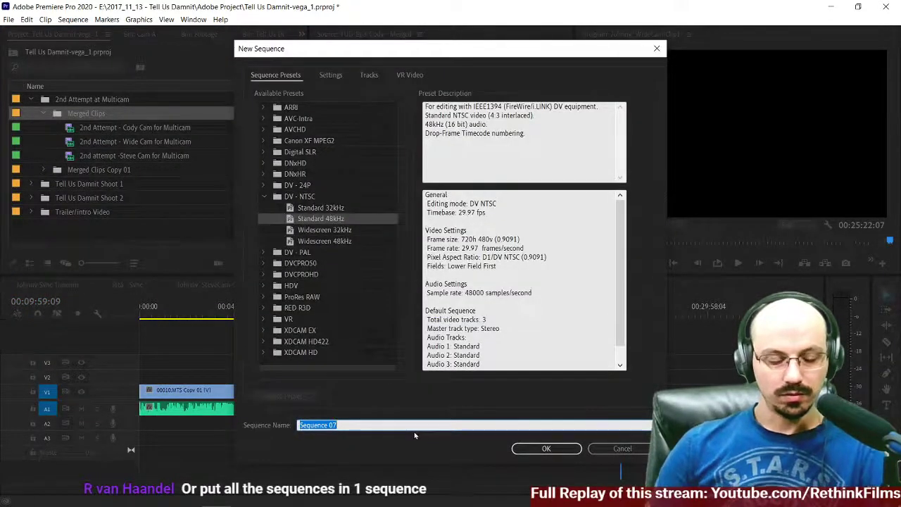
{"action": "type", "text": "3rd attempt"}
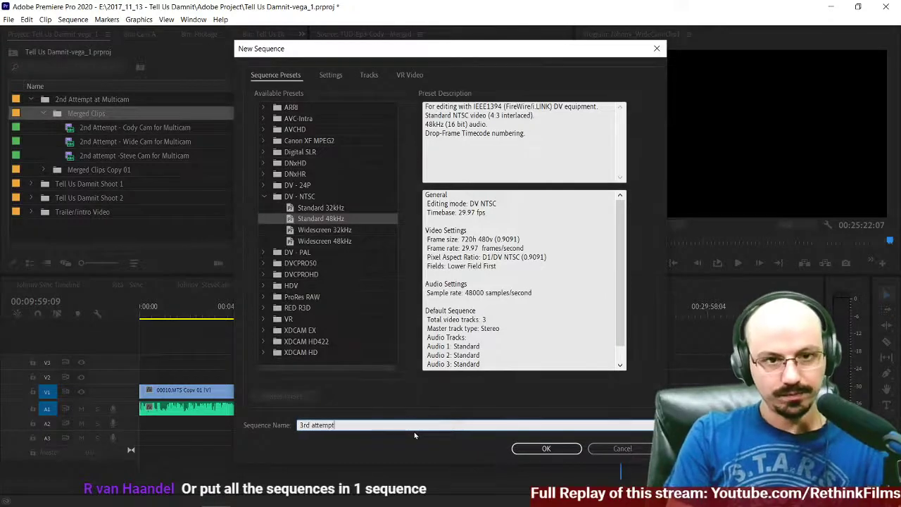
{"action": "key", "text": "Return"}
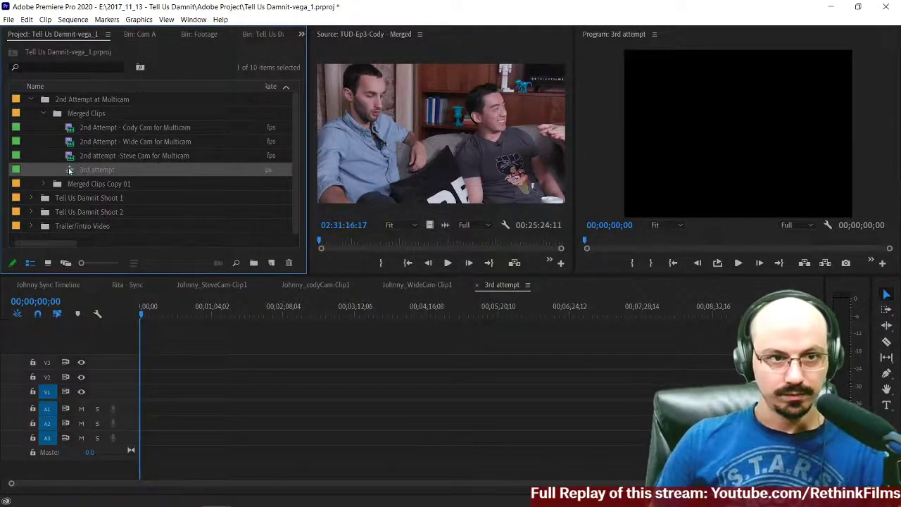
Step: Stack the Cody, Wide and Steve merged clips on V1, V2 and V3 from the sequence start, matching the sequence settings to the Cody clip
{"action": "left_click_drag", "start_coordinate": [70, 130], "coordinate": [139, 399]}
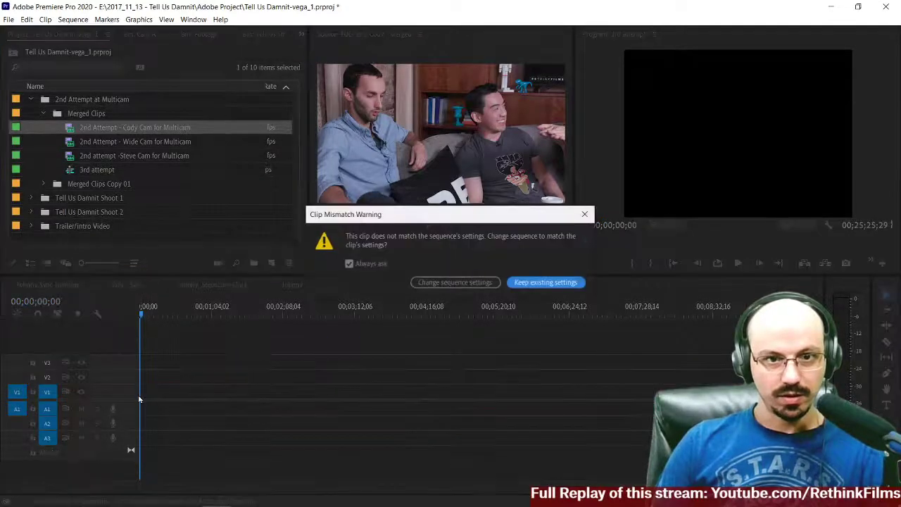
{"action": "left_click", "coordinate": [457, 282]}
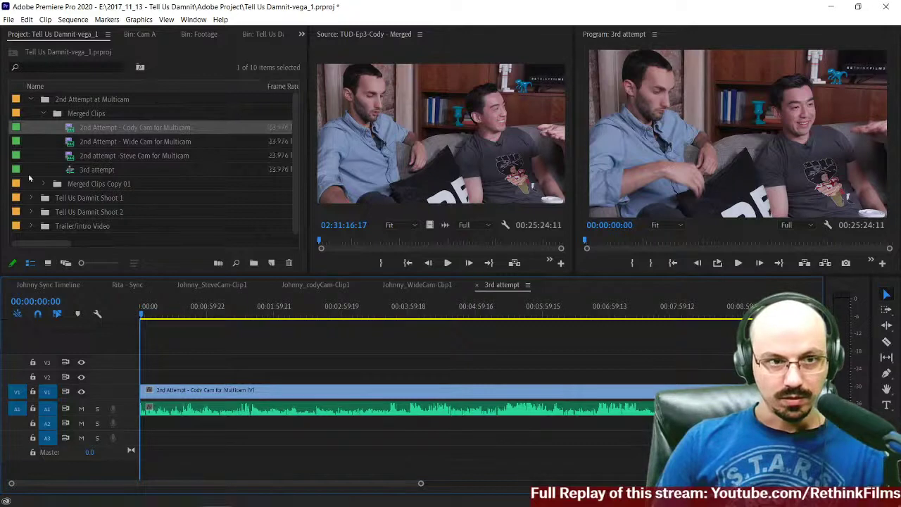
{"action": "left_click_drag", "start_coordinate": [69, 143], "coordinate": [132, 390]}
{"action": "left_click_drag", "start_coordinate": [71, 157], "coordinate": [132, 367]}
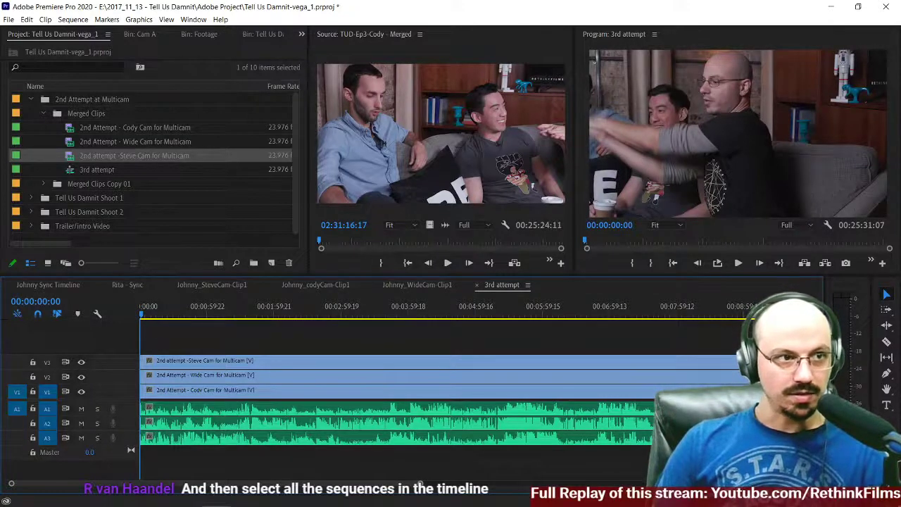
Step: Select all the stacked clips in the 3rd attempt sequence and check whether a Multi-Camera command is available for them
{"action": "left_click_drag", "start_coordinate": [216, 327], "coordinate": [219, 345]}
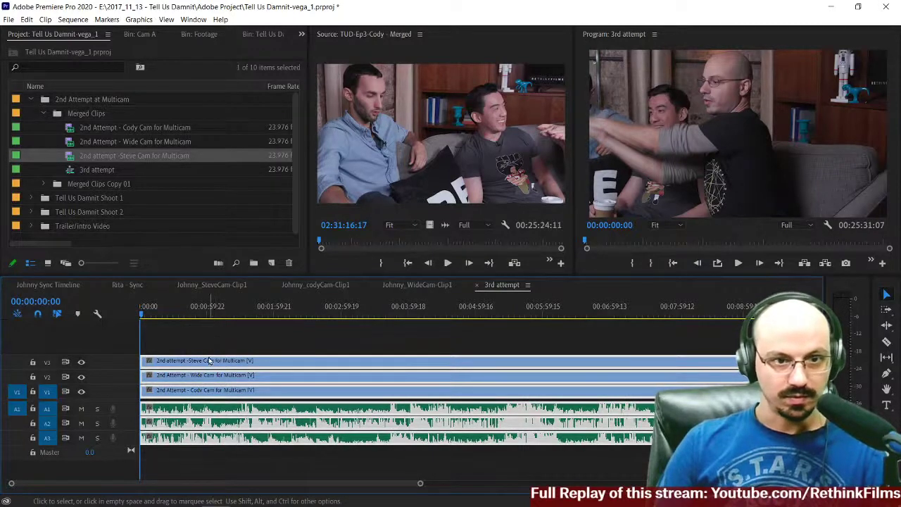
{"action": "right_click", "coordinate": [208, 360]}
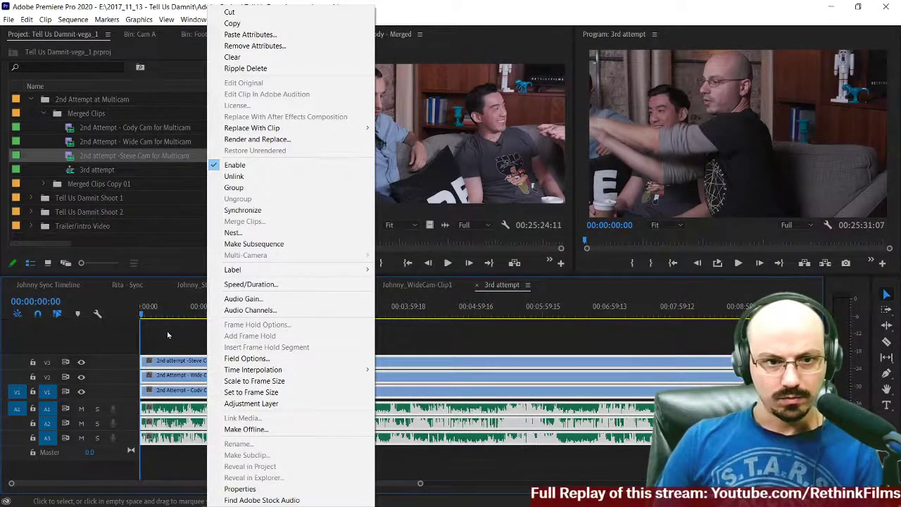
{"action": "key", "text": "Escape"}
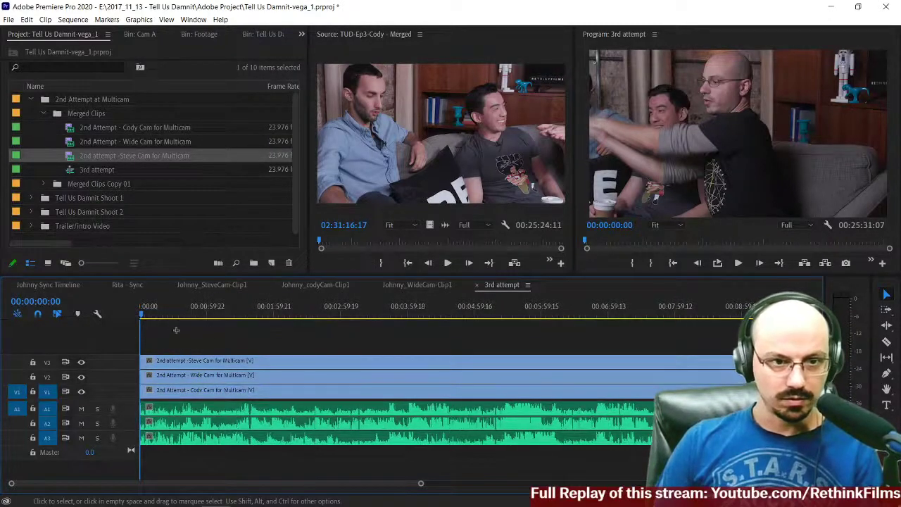
{"action": "left_click_drag", "start_coordinate": [173, 329], "coordinate": [240, 435]}
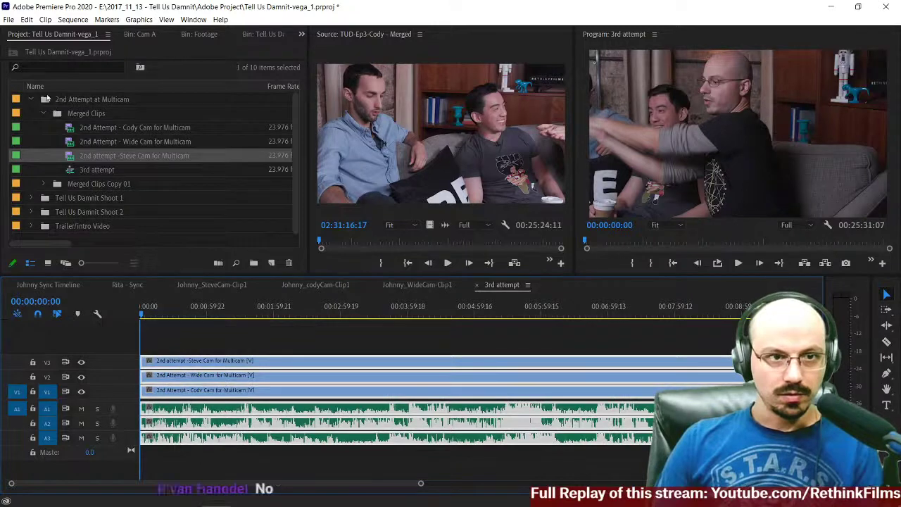
Step: Collapse the Merged Clips bin and create a bin named "3rd Attempt at Multicam" at the project's top level
{"action": "left_click", "coordinate": [43, 113]}
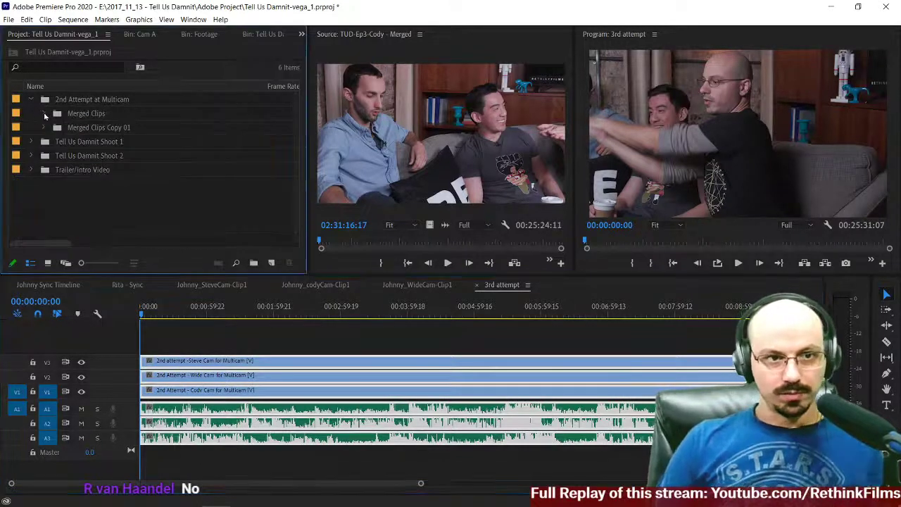
{"action": "right_click", "coordinate": [59, 199]}
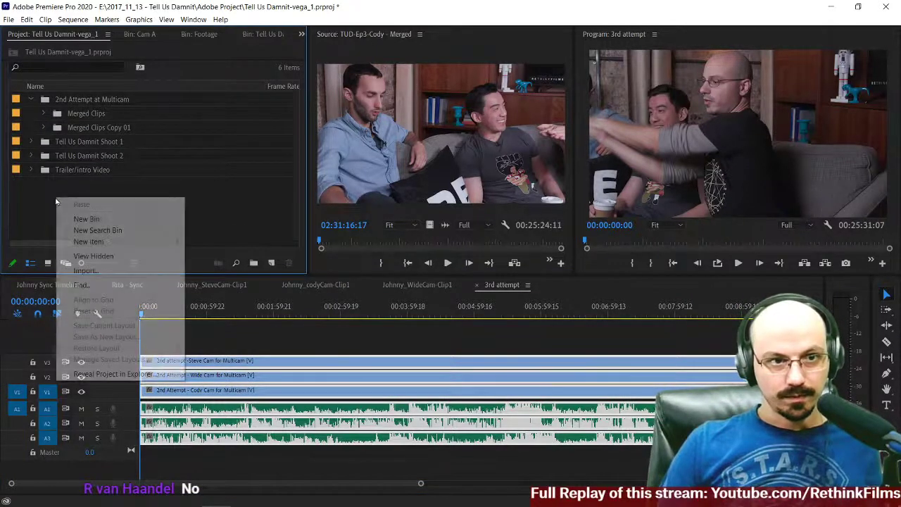
{"action": "left_click", "coordinate": [91, 219]}
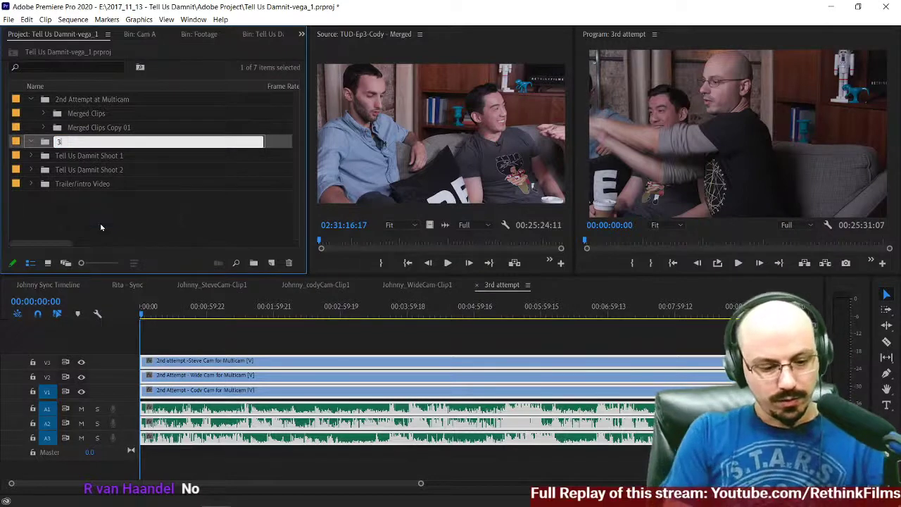
{"action": "type", "text": "3rd Attempt"}
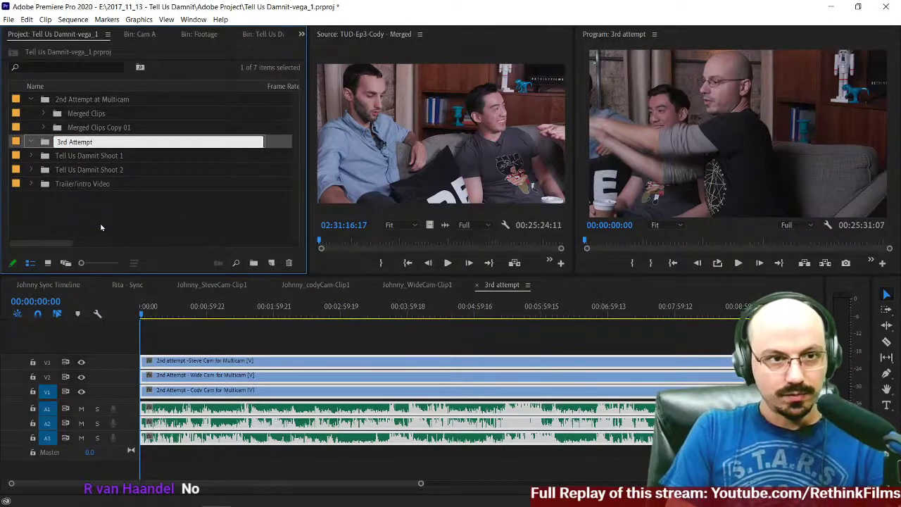
{"action": "key", "text": "Tab"}
{"action": "left_click", "coordinate": [83, 142]}
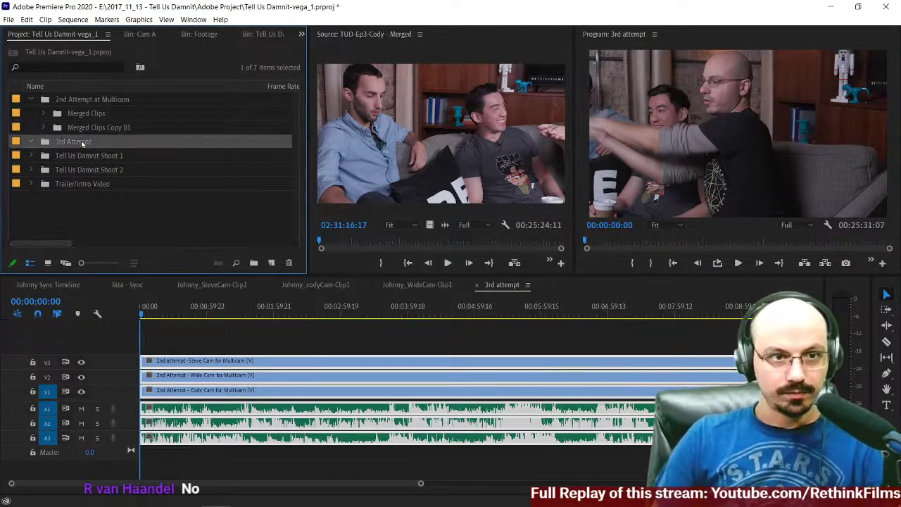
{"action": "left_click", "coordinate": [85, 142]}
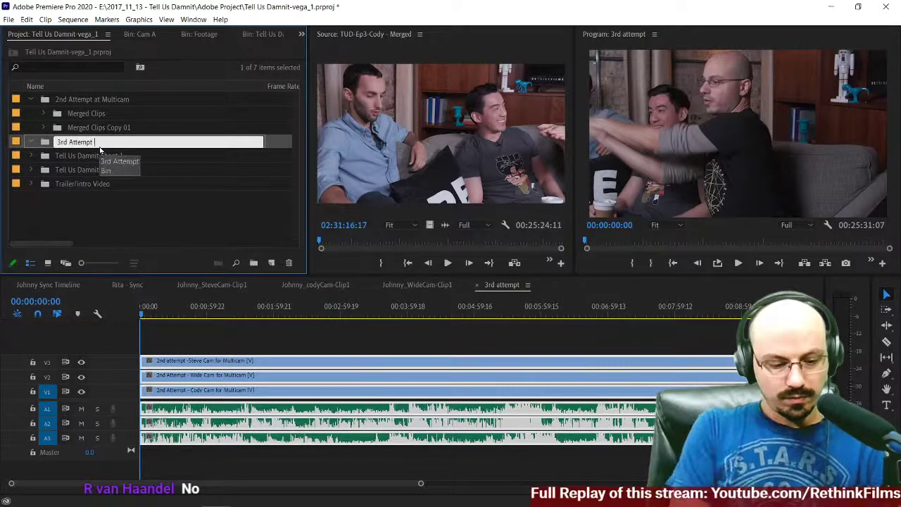
{"action": "type", "text": "at Multicam"}
{"action": "key", "text": "Tab"}
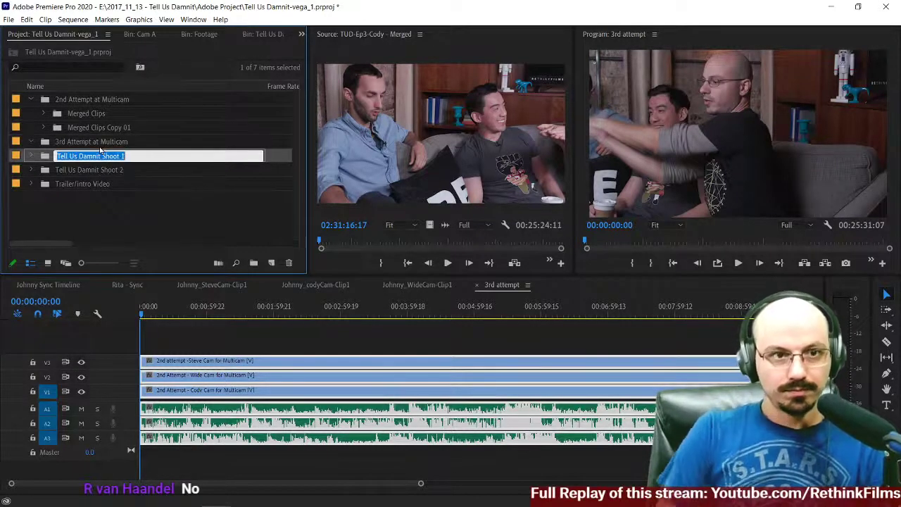
{"action": "left_click", "coordinate": [70, 216]}
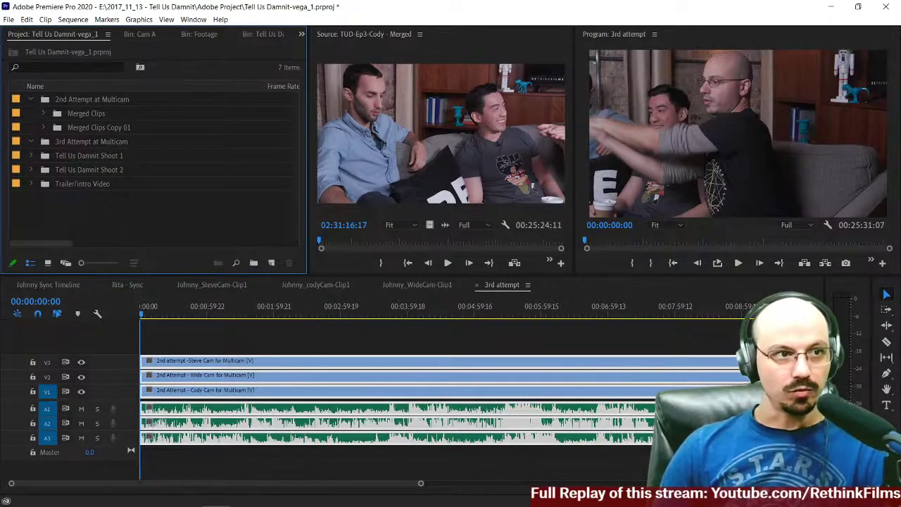
Step: Reselect every clip in the 3rd attempt sequence and look through the available clip commands for multi-camera options
{"action": "left_click", "coordinate": [238, 328]}
{"action": "left_click_drag", "start_coordinate": [314, 334], "coordinate": [212, 465]}
{"action": "right_click", "coordinate": [232, 362]}
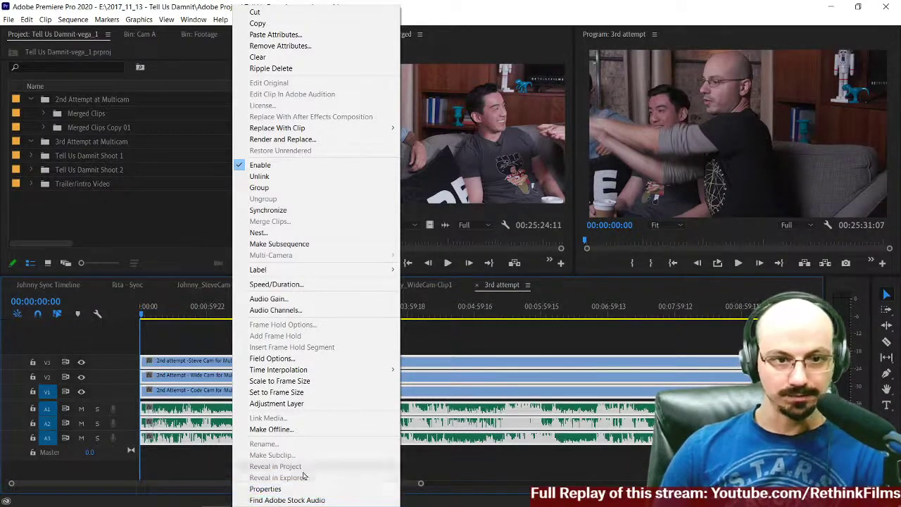
{"action": "left_click", "coordinate": [205, 331]}
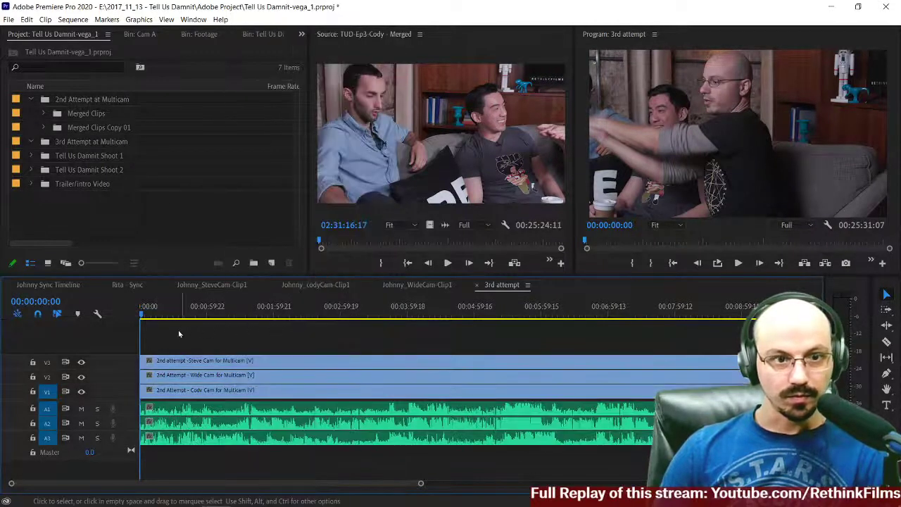
Step: Try to move the stacked timeline clips from the 3rd attempt sequence into the 3rd Attempt at Multicam bin
{"action": "left_click_drag", "start_coordinate": [179, 334], "coordinate": [264, 451]}
{"action": "left_click_drag", "start_coordinate": [233, 365], "coordinate": [95, 142]}
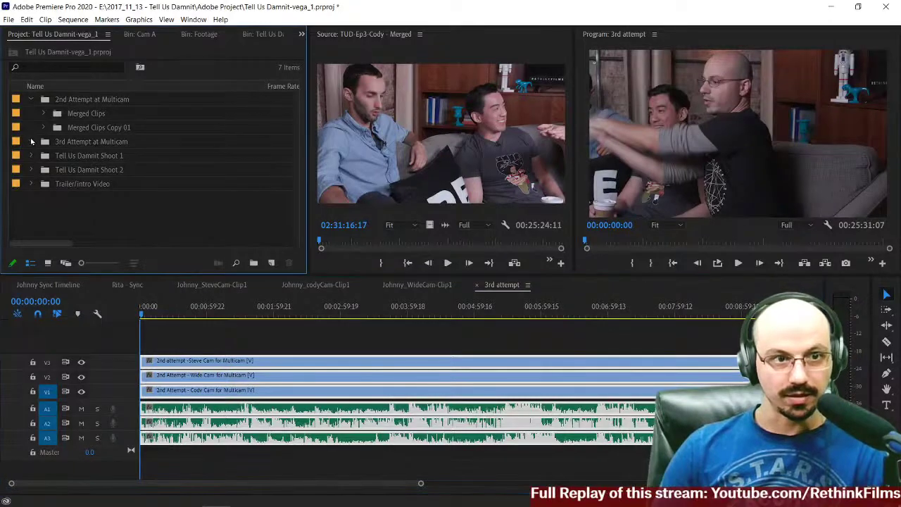
{"action": "double_click", "coordinate": [113, 211]}
{"action": "left_click", "coordinate": [523, 338]}
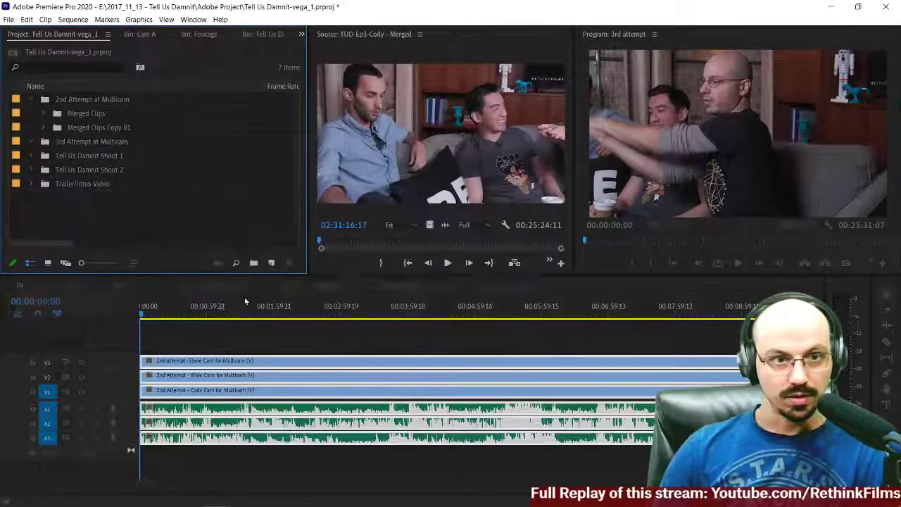
{"action": "left_click", "coordinate": [70, 144]}
{"action": "left_click_drag", "start_coordinate": [186, 338], "coordinate": [254, 451]}
{"action": "left_click_drag", "start_coordinate": [247, 370], "coordinate": [92, 142]}
Step: Select all the stacked clips in the 3rd attempt sequence and synchronize them by Clip Start
{"action": "left_click", "coordinate": [234, 337]}
{"action": "left_click_drag", "start_coordinate": [184, 340], "coordinate": [244, 416]}
{"action": "right_click", "coordinate": [245, 360]}
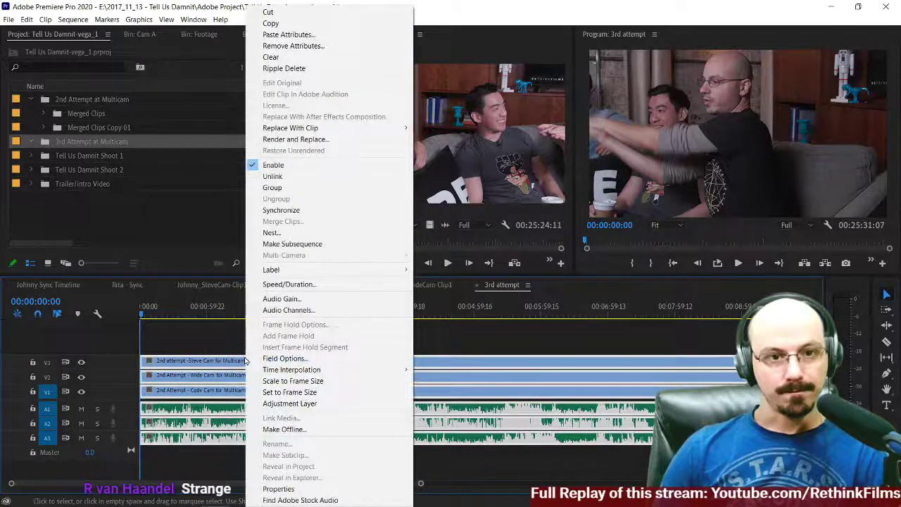
{"action": "left_click", "coordinate": [278, 210]}
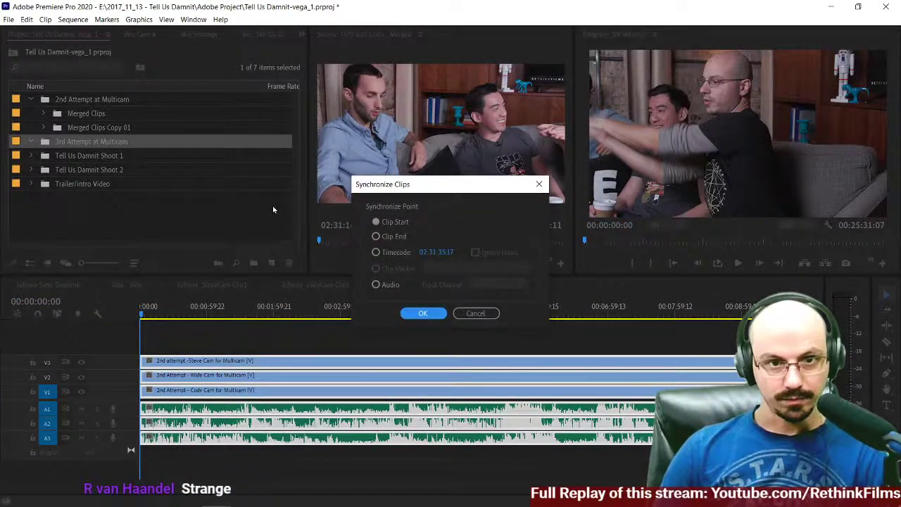
{"action": "left_click", "coordinate": [441, 314]}
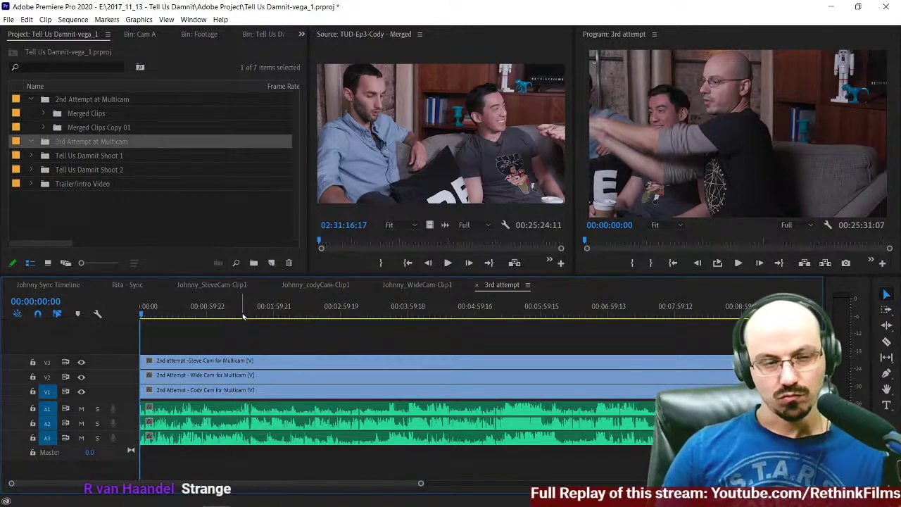
{"action": "left_click", "coordinate": [217, 360]}
{"action": "left_click", "coordinate": [231, 333]}
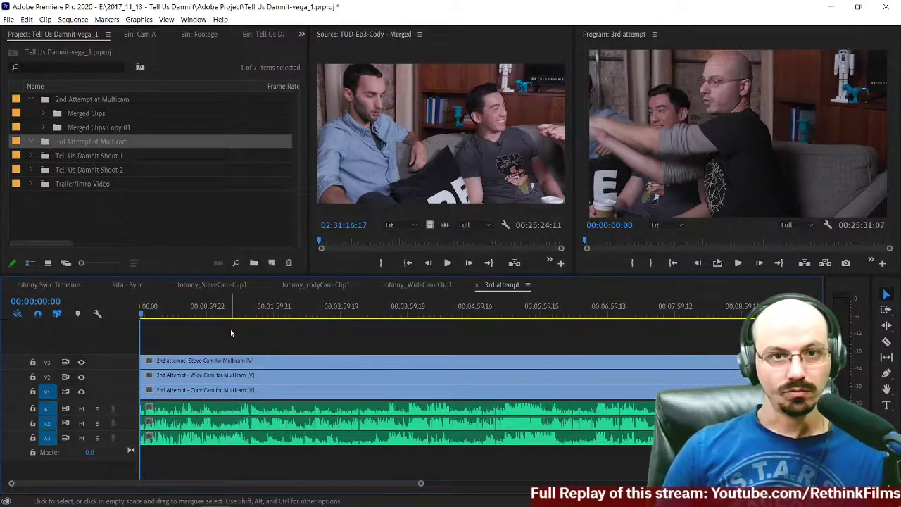
{"action": "key", "text": "minus"}
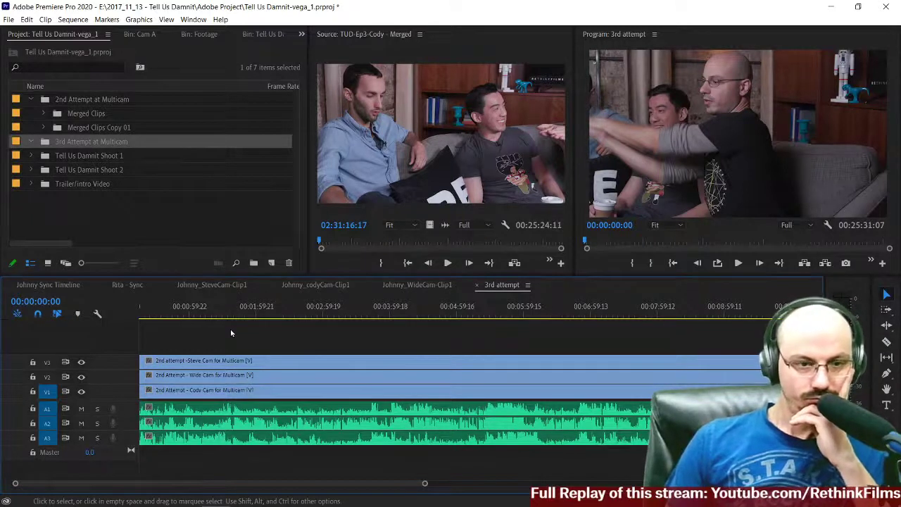
Step: Expand the Merged Clips bin and move the 3rd attempt sequence into the 3rd Attempt at Multicam bin
{"action": "left_click", "coordinate": [44, 113]}
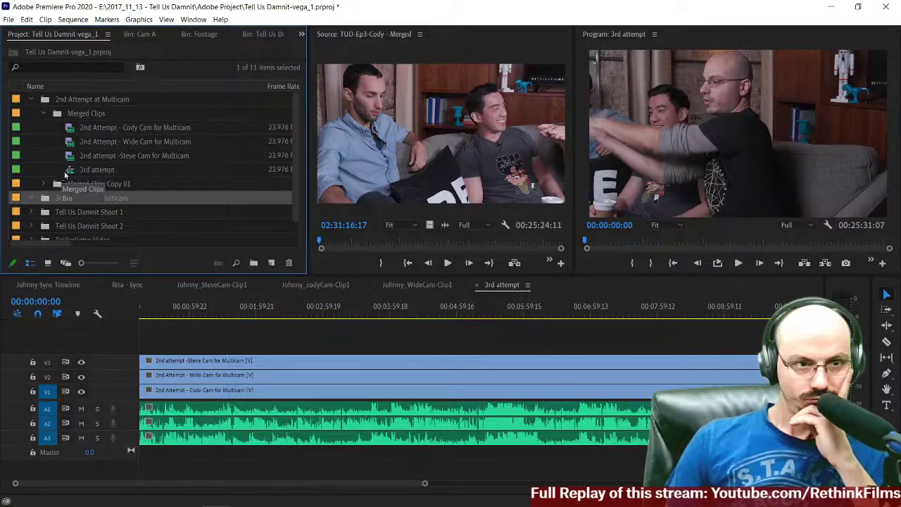
{"action": "left_click", "coordinate": [72, 172]}
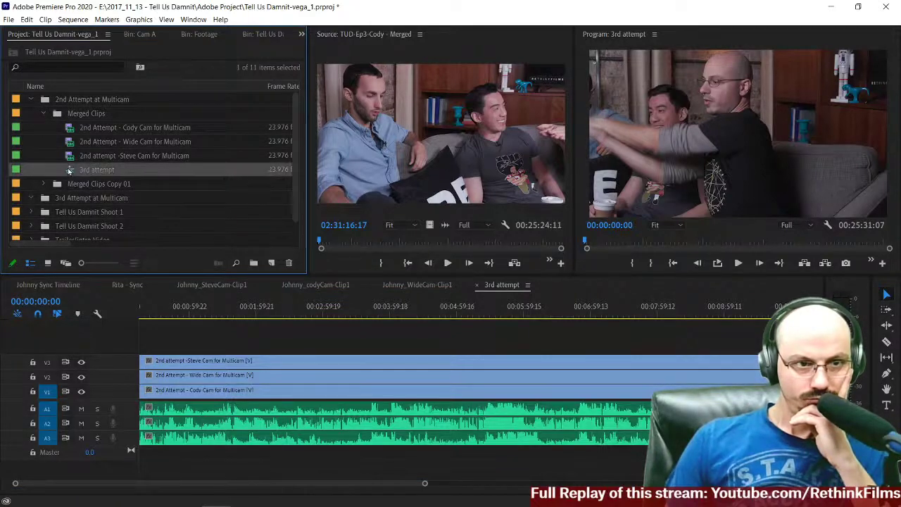
{"action": "right_click", "coordinate": [69, 171]}
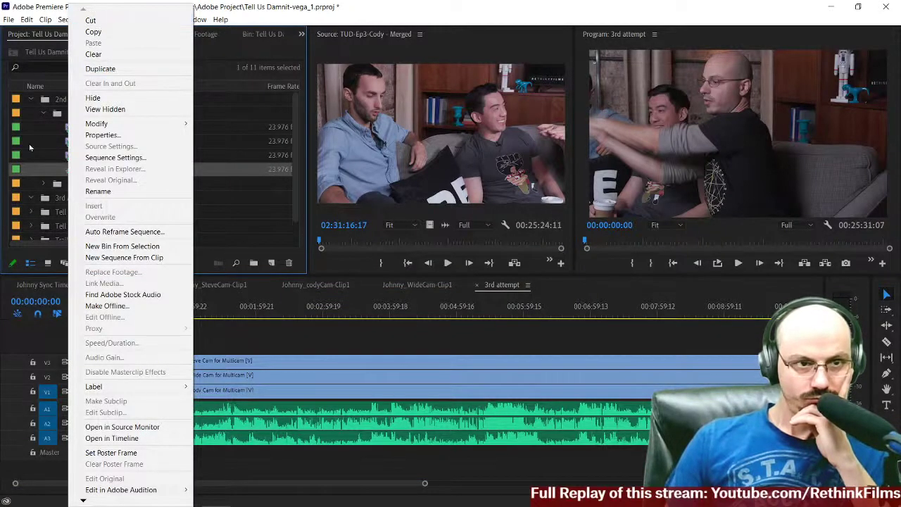
{"action": "key", "text": "Escape"}
{"action": "left_click_drag", "start_coordinate": [56, 185], "coordinate": [58, 199]}
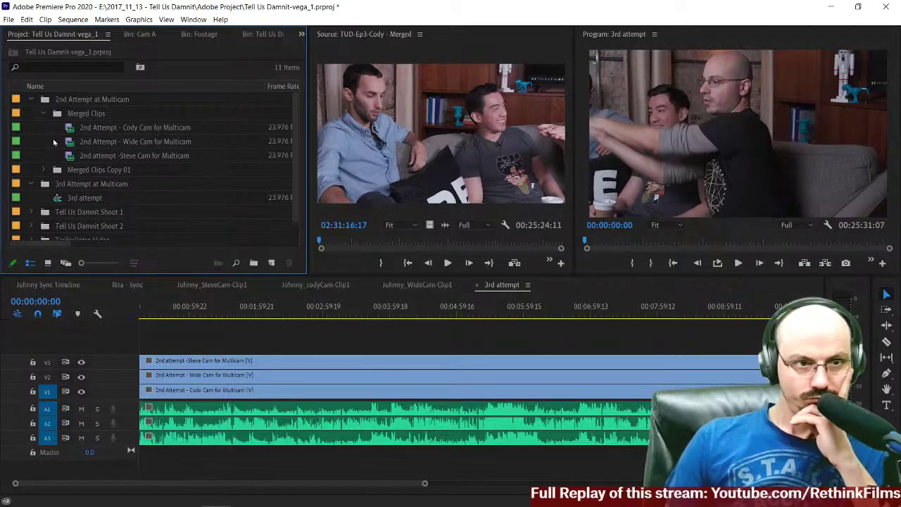
Step: Check whether the Merged Clips bin offers the Create Multi-Camera Source Sequence command
{"action": "left_click", "coordinate": [58, 115]}
{"action": "right_click", "coordinate": [58, 115]}
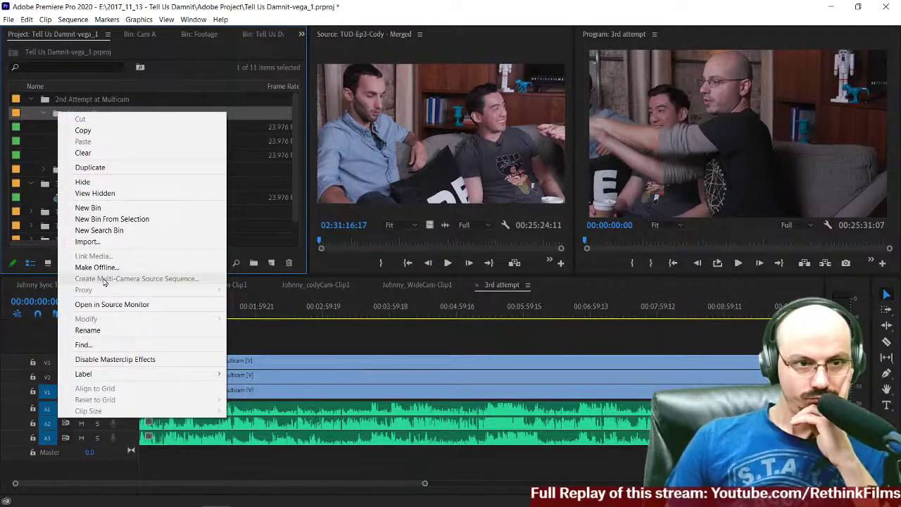
{"action": "left_click", "coordinate": [324, 327]}
Step: Switch to Chrome, read the forum replies on multicamming merged clips, and return to Premiere Pro
{"action": "mouse_move", "coordinate": [192, 493]}
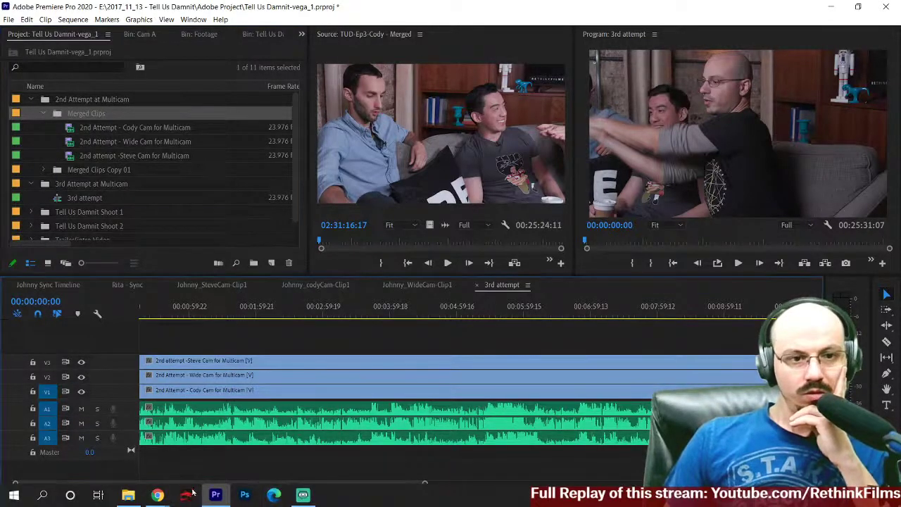
{"action": "mouse_move", "coordinate": [157, 494]}
{"action": "left_click", "coordinate": [638, 461]}
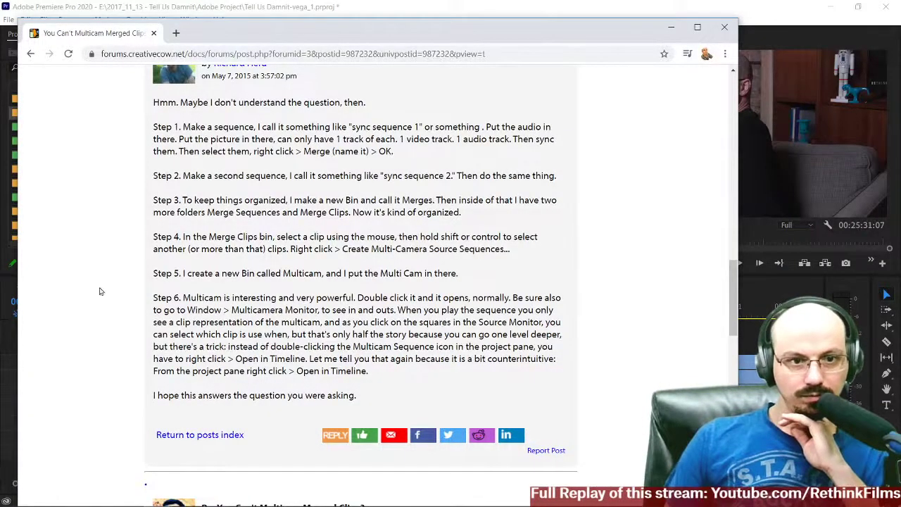
{"action": "scroll", "coordinate": [100, 292], "scroll_direction": "down", "scroll_amount": 4}
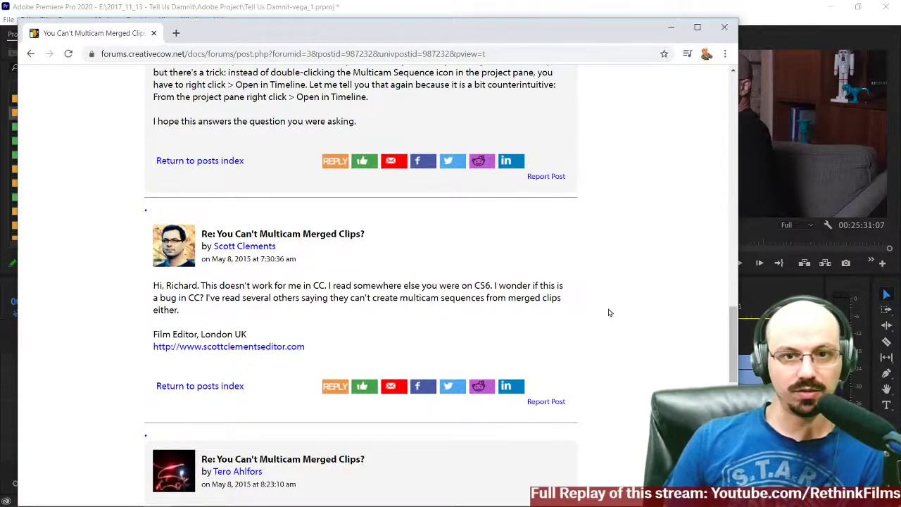
{"action": "scroll", "coordinate": [610, 313], "scroll_direction": "down", "scroll_amount": 5}
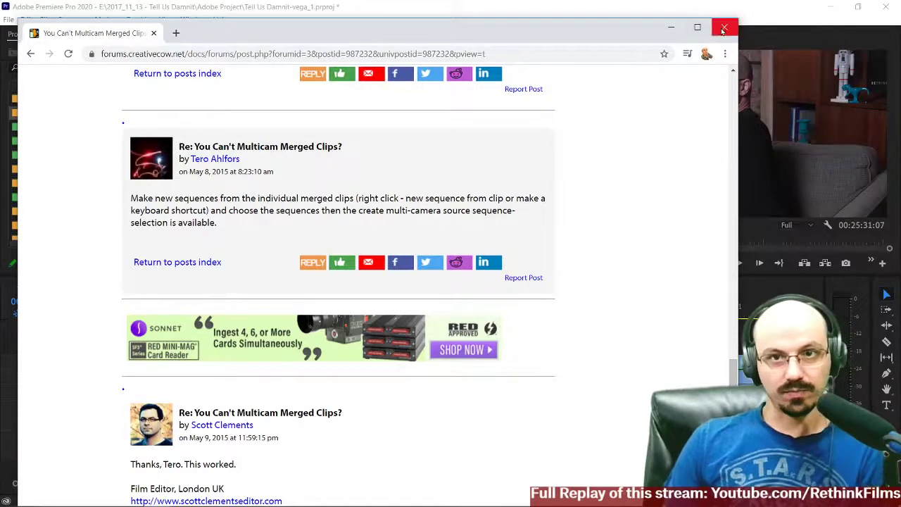
{"action": "left_click", "coordinate": [672, 28]}
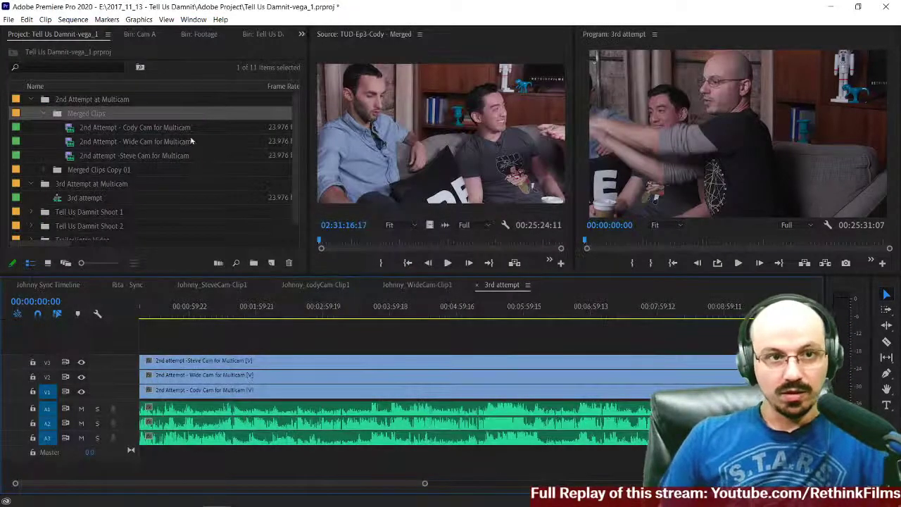
Step: Create a new sequence from each of the Cody, Wide and Steve merged clips in the Merged Clips bin
{"action": "right_click", "coordinate": [89, 113]}
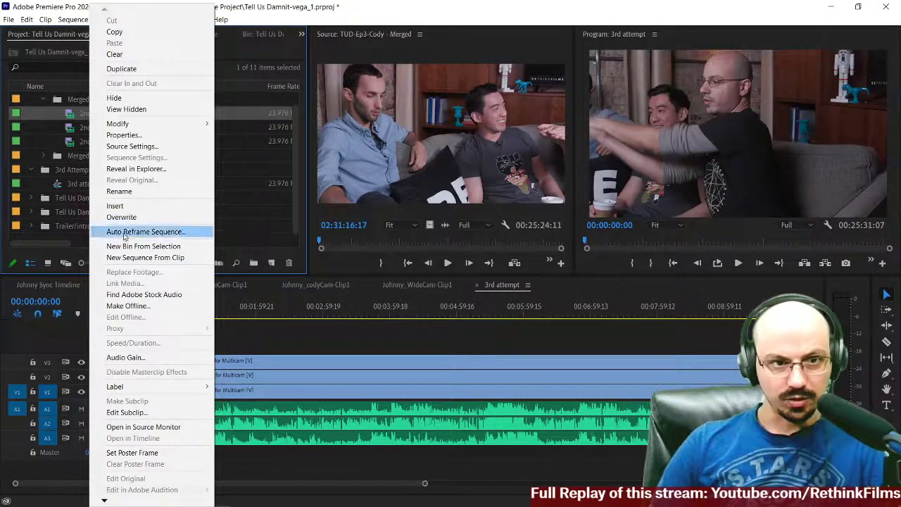
{"action": "left_click", "coordinate": [123, 257]}
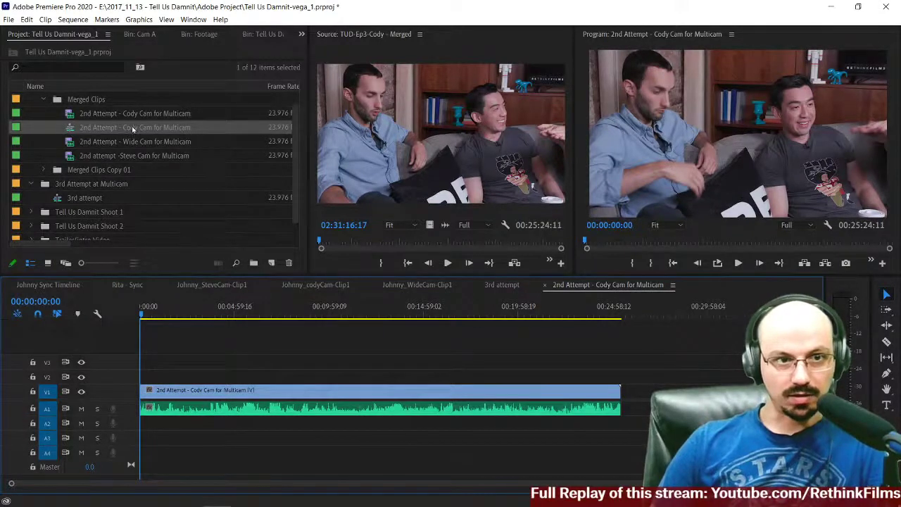
{"action": "right_click", "coordinate": [69, 143]}
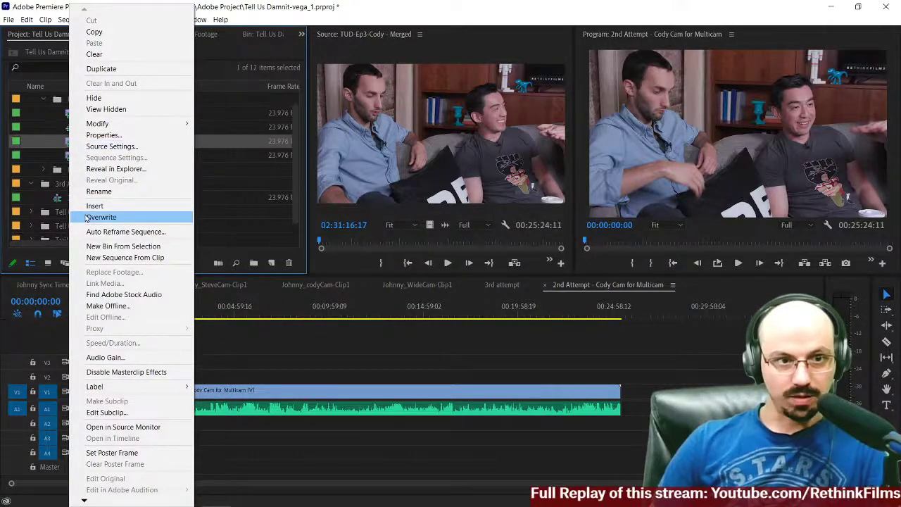
{"action": "left_click", "coordinate": [83, 257]}
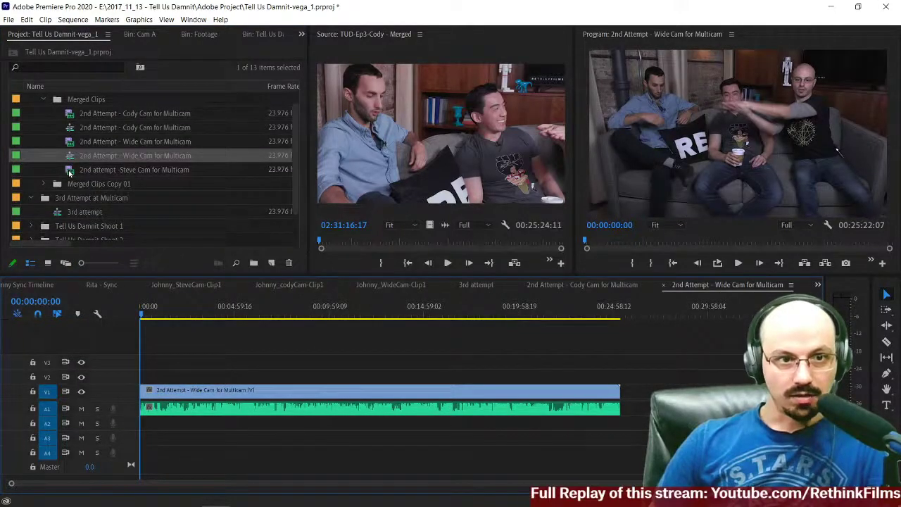
{"action": "left_click", "coordinate": [69, 170]}
{"action": "right_click", "coordinate": [69, 171]}
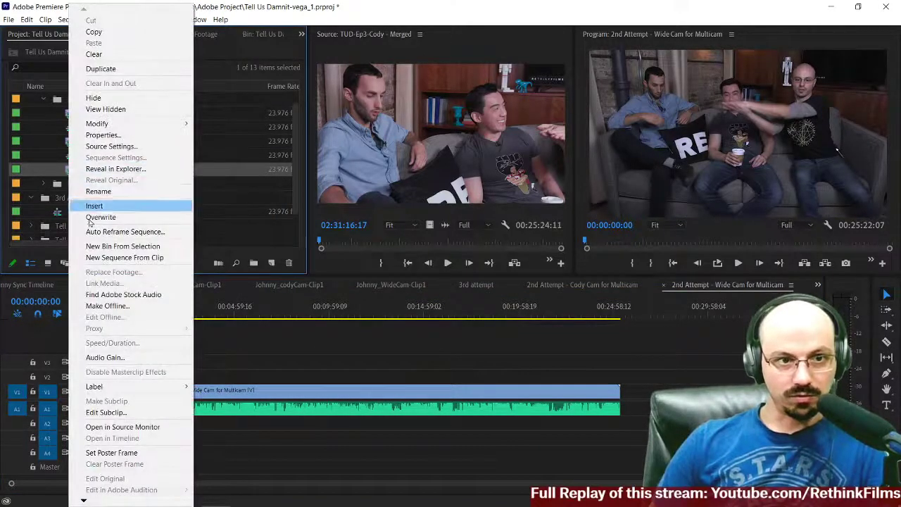
{"action": "left_click", "coordinate": [92, 257]}
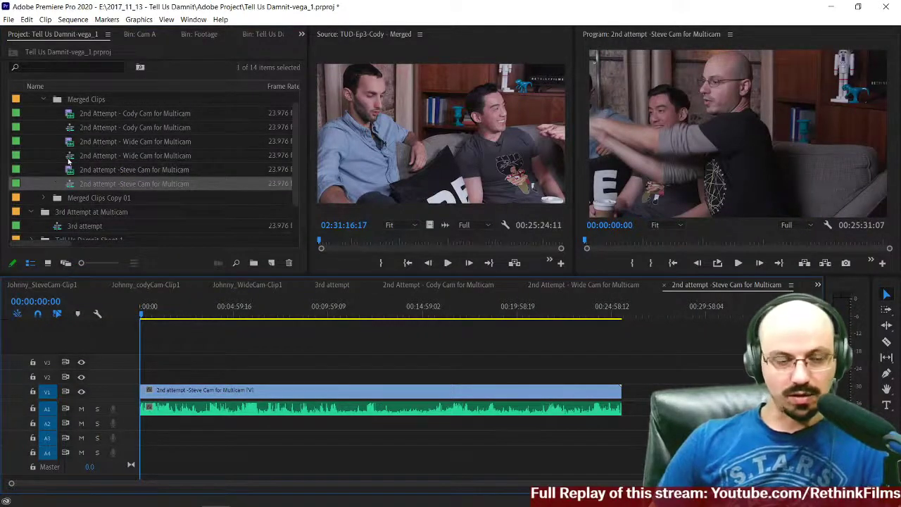
{"action": "left_click", "coordinate": [68, 160]}
{"action": "left_click", "coordinate": [66, 185]}
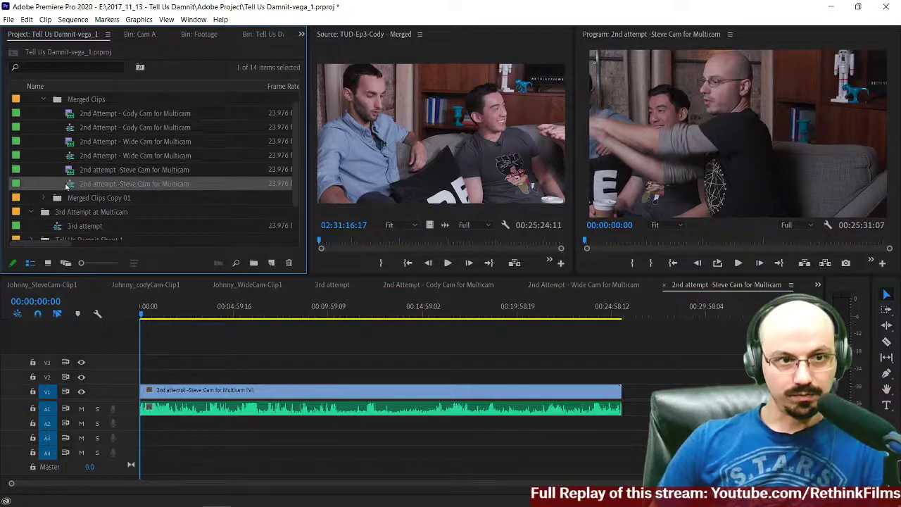
{"action": "left_click", "coordinate": [67, 158], "text": "ctrl"}
{"action": "left_click", "coordinate": [74, 129], "text": "ctrl"}
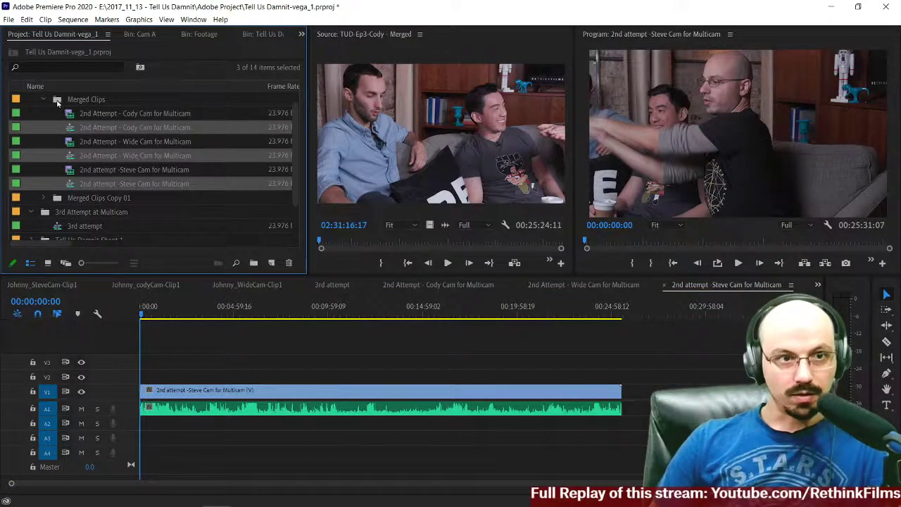
{"action": "right_click", "coordinate": [58, 102]}
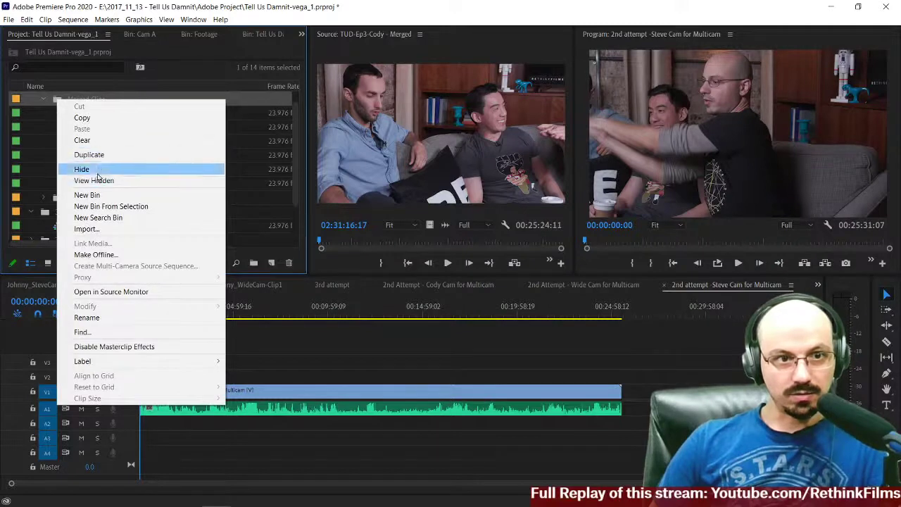
{"action": "left_click", "coordinate": [249, 268]}
{"action": "left_click", "coordinate": [271, 263]}
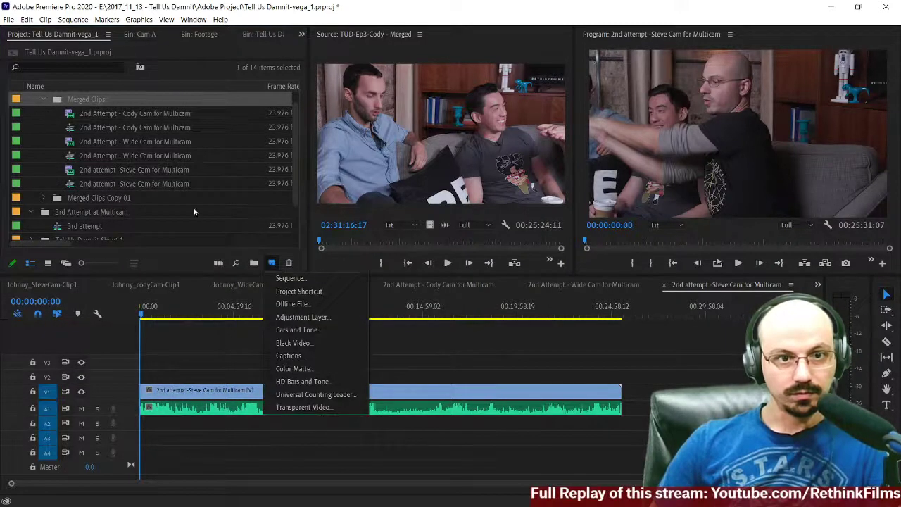
{"action": "left_click", "coordinate": [141, 183]}
Step: Create a bin named "Merged Clip Sequences" inside the Merged Clips bin
{"action": "left_click", "coordinate": [58, 99]}
{"action": "right_click", "coordinate": [58, 97]}
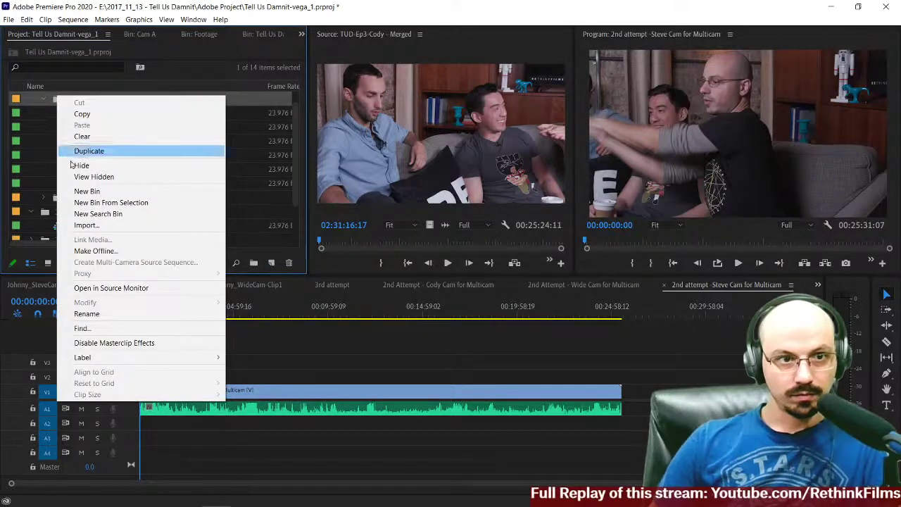
{"action": "left_click", "coordinate": [87, 191]}
{"action": "type", "text": "Merged Clip S"}
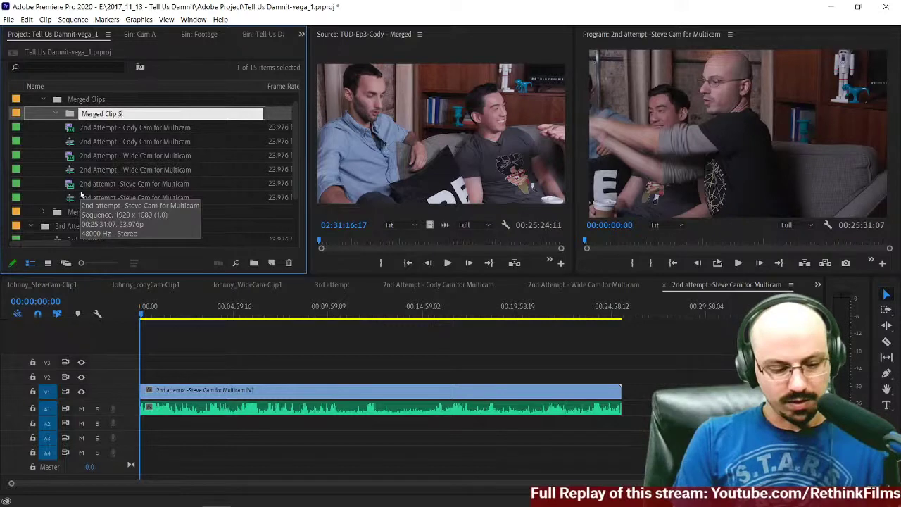
{"action": "type", "text": "equences"}
{"action": "key", "text": "Tab"}
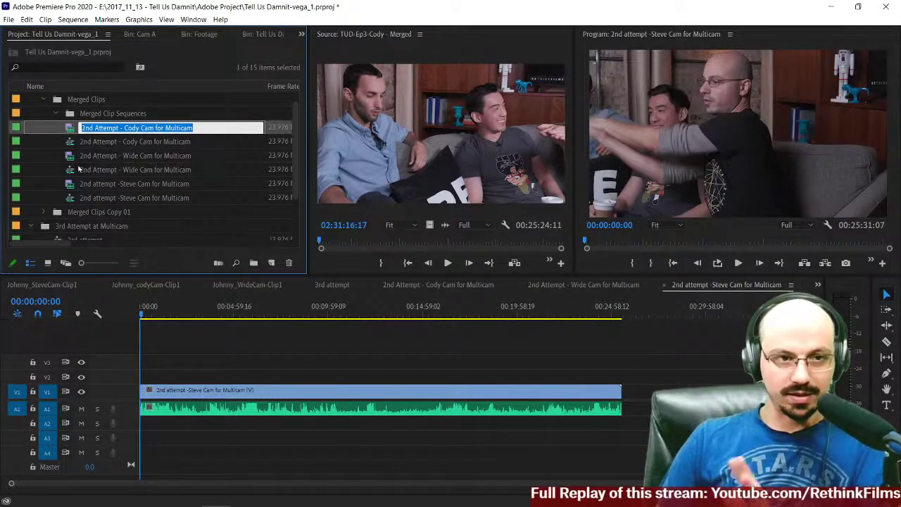
{"action": "left_click", "coordinate": [69, 114]}
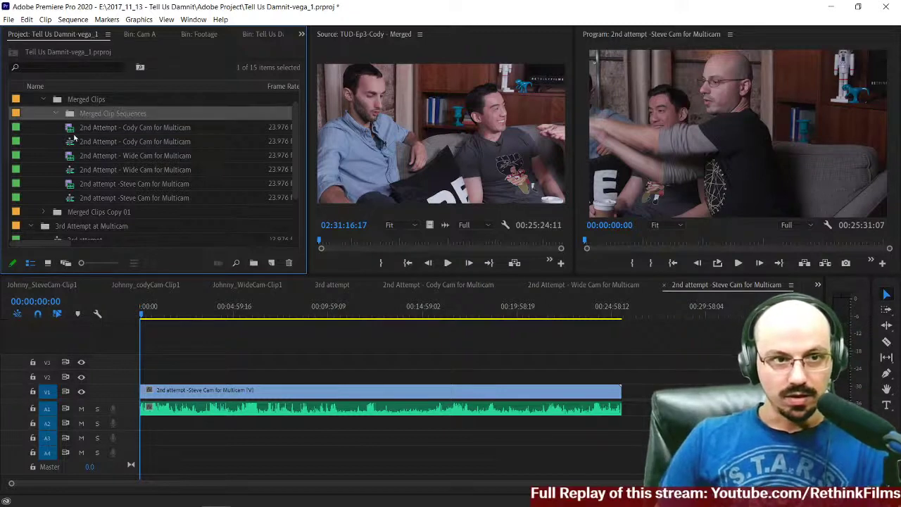
Step: Move the Cody, Wide and Steve Cam sequences into the Merged Clip Sequences bin
{"action": "left_click", "coordinate": [66, 145]}
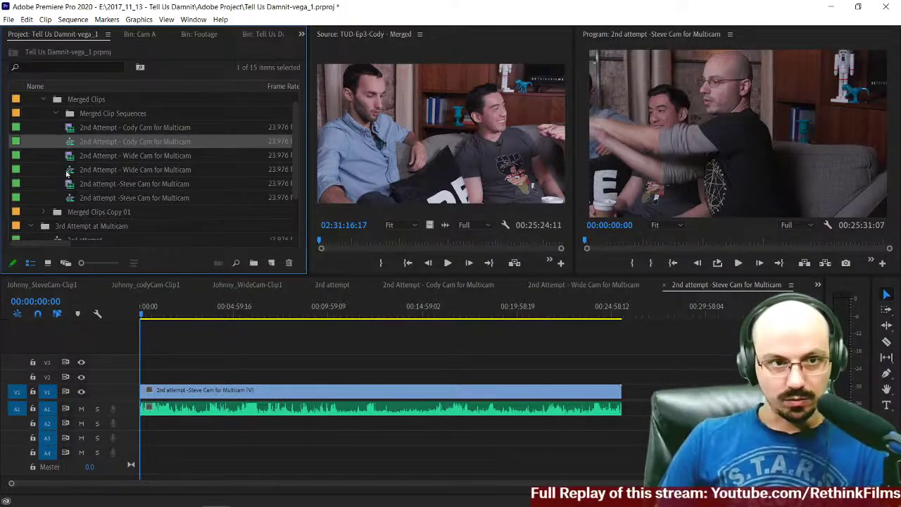
{"action": "left_click", "coordinate": [69, 174], "text": "ctrl"}
{"action": "left_click", "coordinate": [69, 199], "text": "ctrl"}
{"action": "left_click_drag", "start_coordinate": [70, 144], "coordinate": [68, 115]}
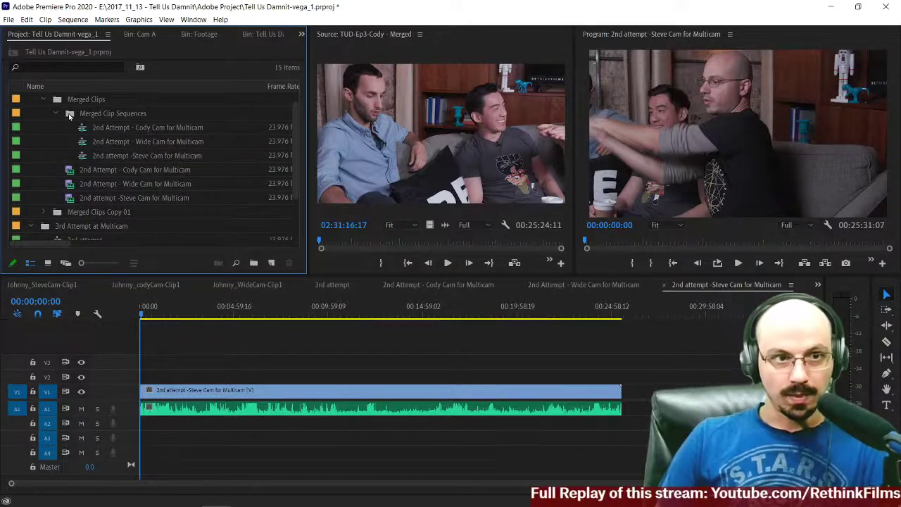
Step: Start a multi-camera source sequence from the Merged Clip Sequences bin, appending "Johnny_clip1" to the video clip name
{"action": "left_click", "coordinate": [69, 113]}
{"action": "right_click", "coordinate": [69, 113]}
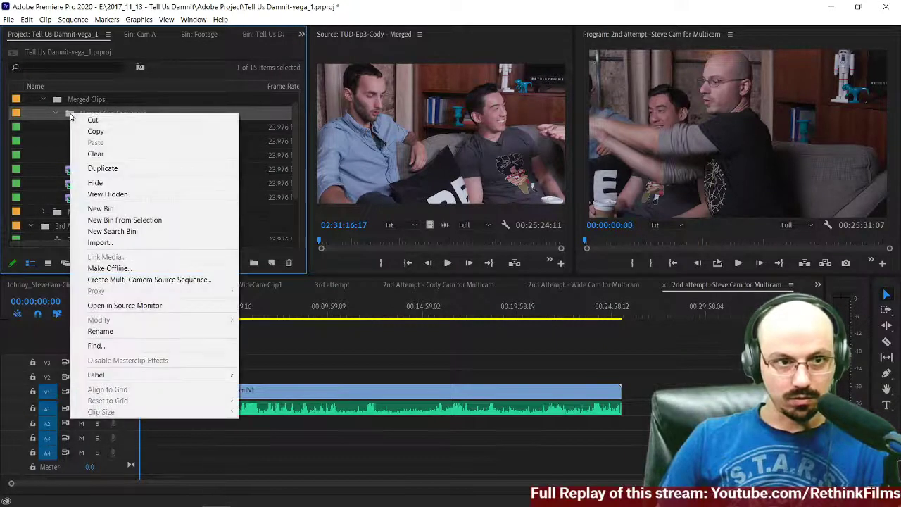
{"action": "left_click", "coordinate": [121, 280]}
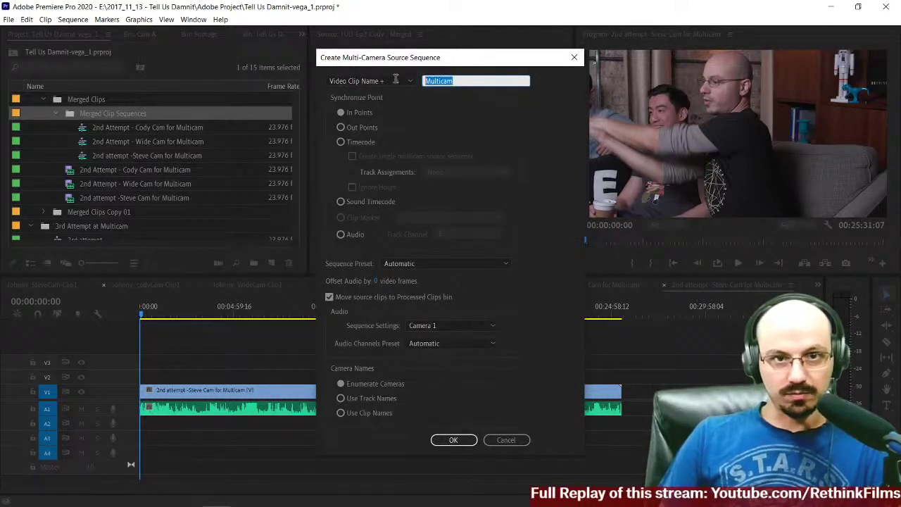
{"action": "type", "text": "Johnny_clip1"}
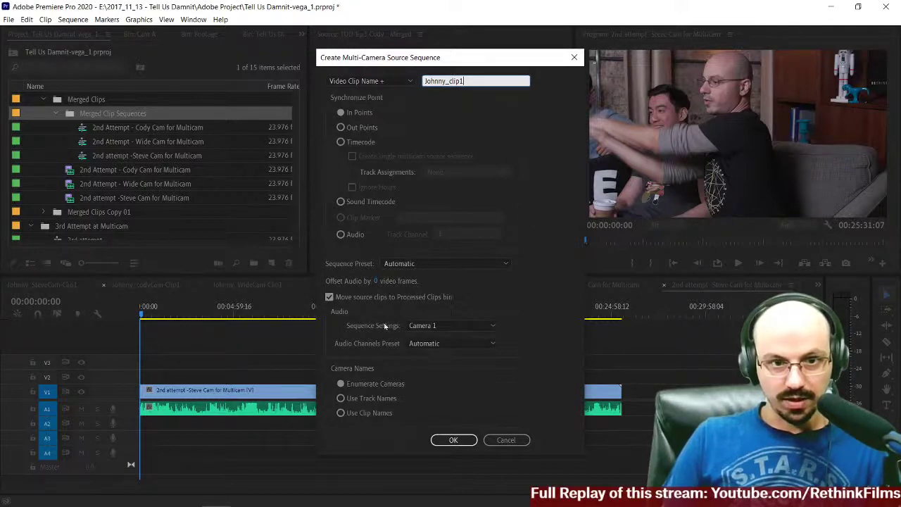
Step: Set the audio sequence settings to All Cameras, name cameras by clip names, and create the multi-camera source sequence
{"action": "left_click", "coordinate": [457, 348]}
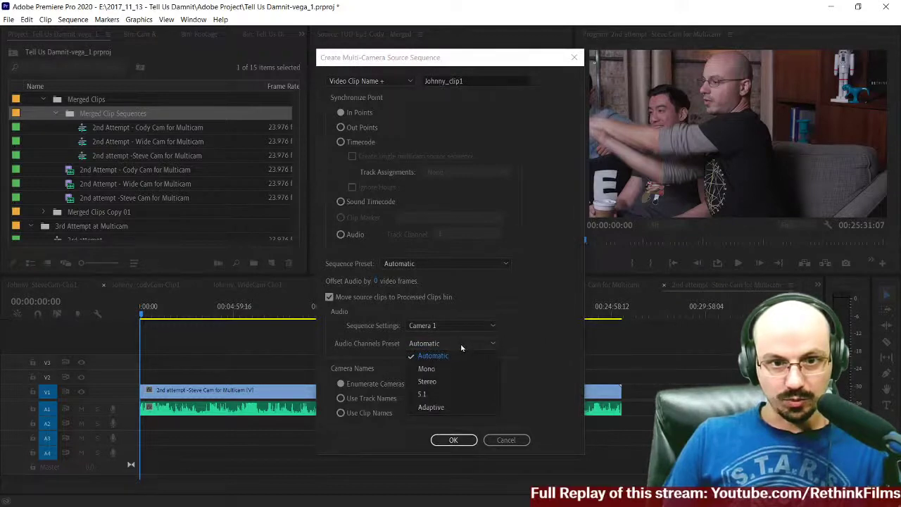
{"action": "left_click", "coordinate": [470, 347]}
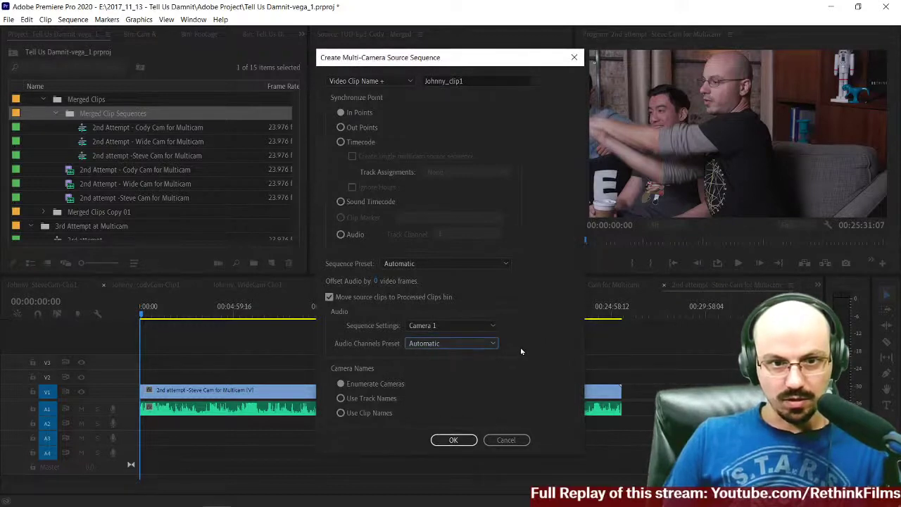
{"action": "left_click", "coordinate": [464, 327]}
{"action": "left_click", "coordinate": [443, 350]}
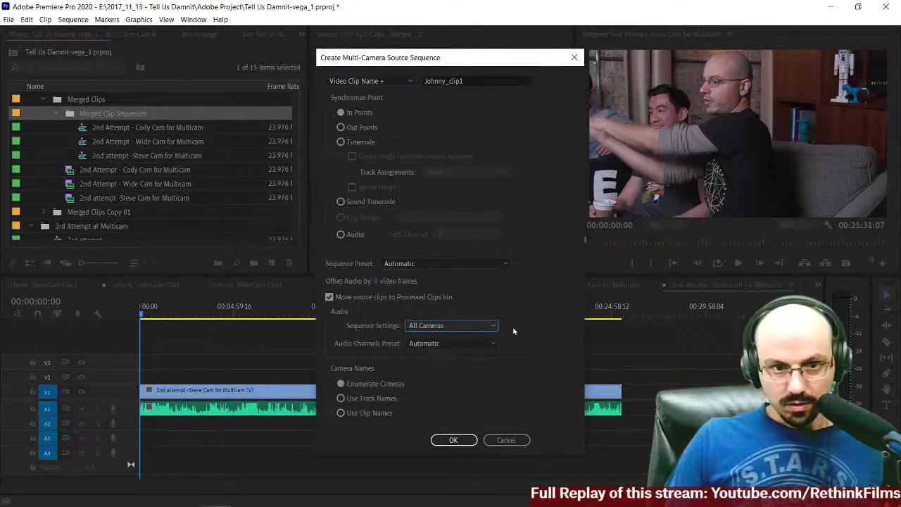
{"action": "left_click", "coordinate": [391, 400]}
{"action": "left_click", "coordinate": [377, 414]}
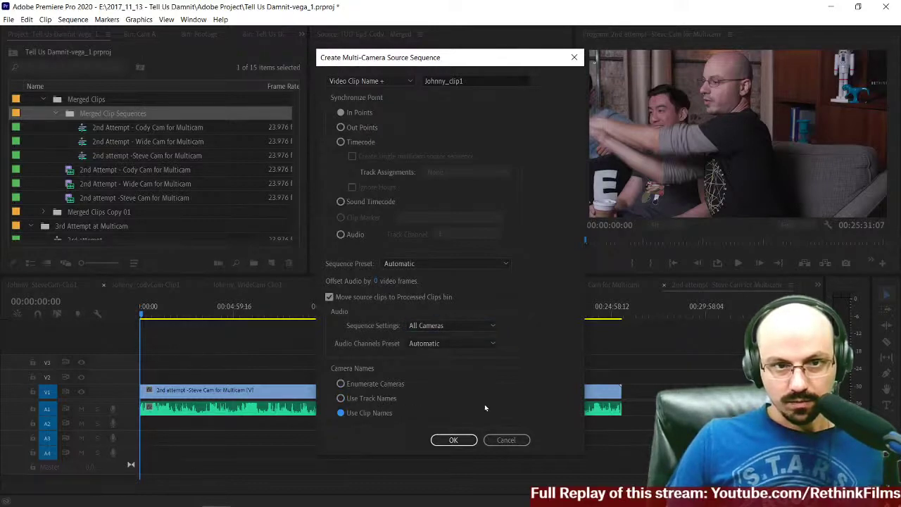
{"action": "left_click", "coordinate": [460, 440]}
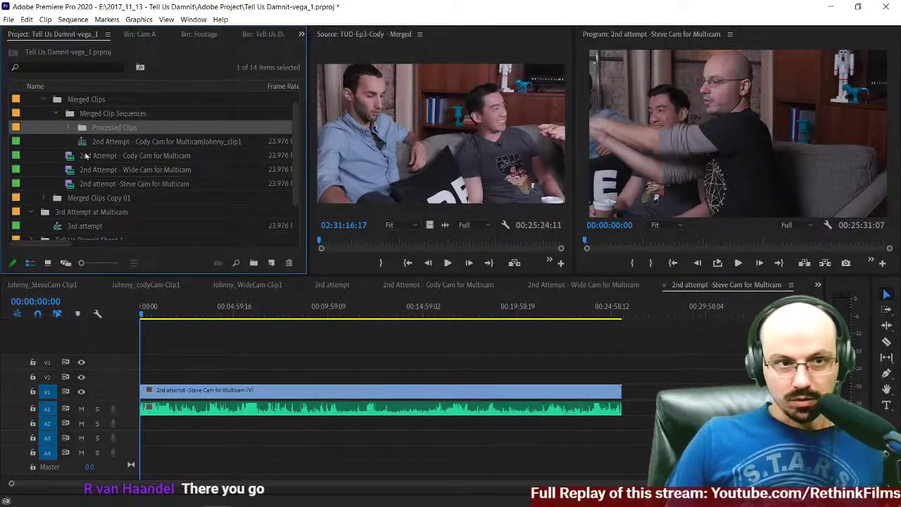
Step: Check the Processed Clips bin and open the new multicam sequence from Merged Clip Sequences in the Source Monitor
{"action": "left_click", "coordinate": [68, 128]}
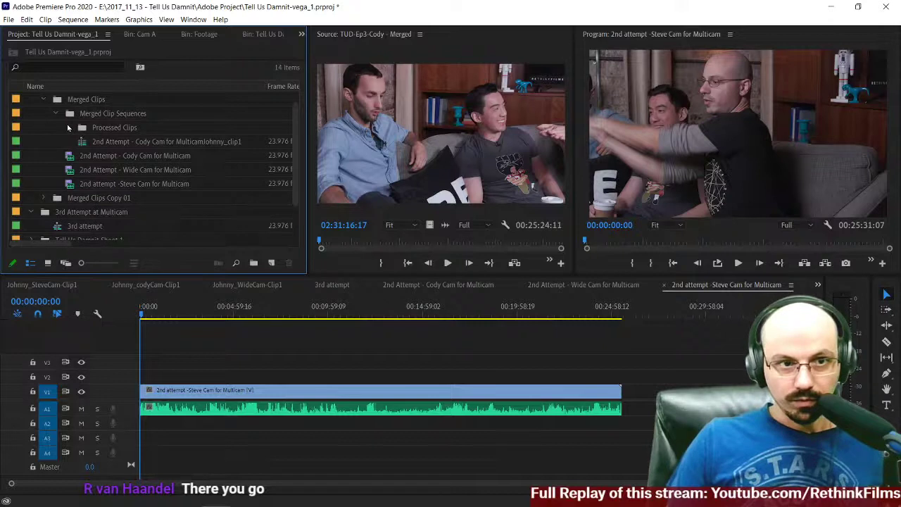
{"action": "scroll", "coordinate": [68, 128], "scroll_direction": "up", "scroll_amount": 1}
{"action": "left_click", "coordinate": [112, 157]}
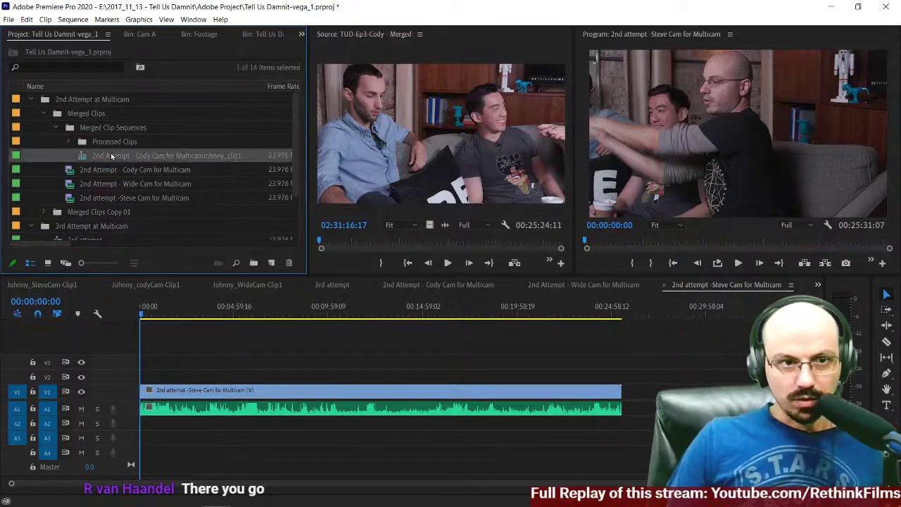
{"action": "left_click", "coordinate": [87, 143]}
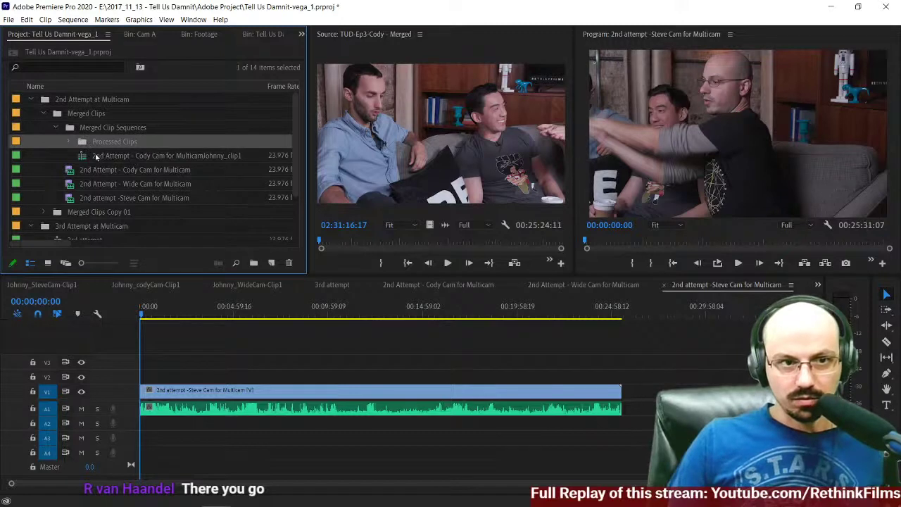
{"action": "left_click", "coordinate": [69, 142]}
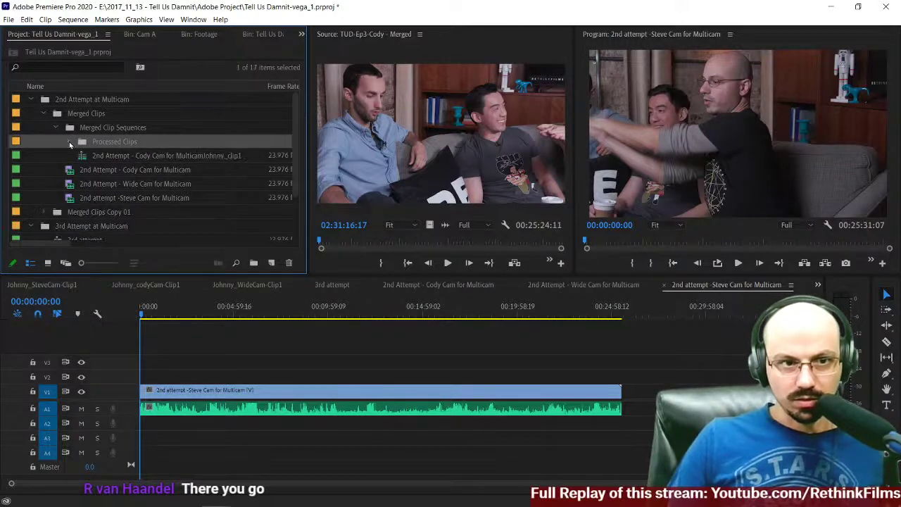
{"action": "left_click", "coordinate": [82, 156]}
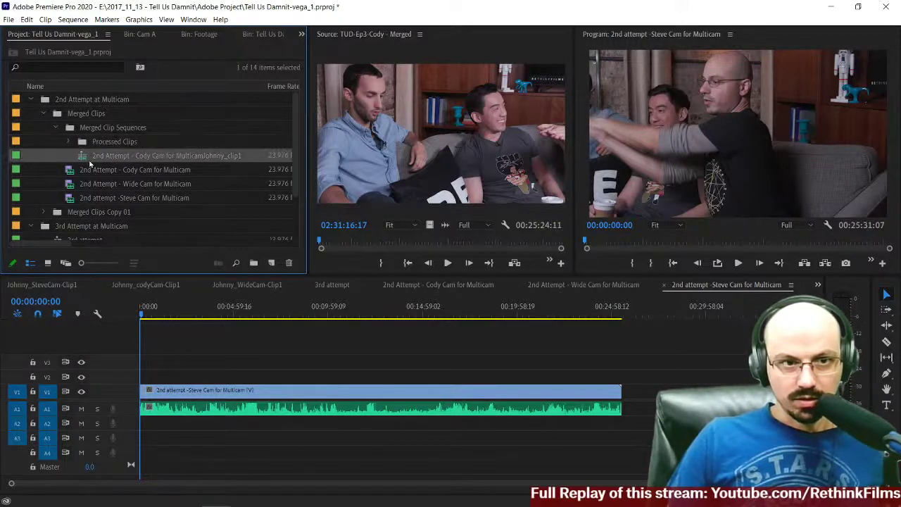
{"action": "double_click", "coordinate": [83, 157]}
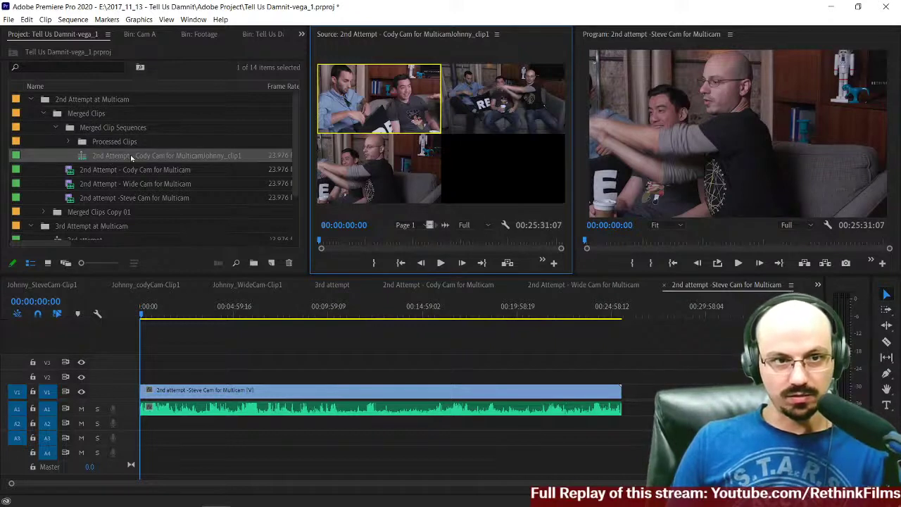
Step: Rename the new multicam sequence "THIS IS IT!" and open it in the Source Monitor again
{"action": "left_click", "coordinate": [210, 155]}
{"action": "key", "text": "Escape"}
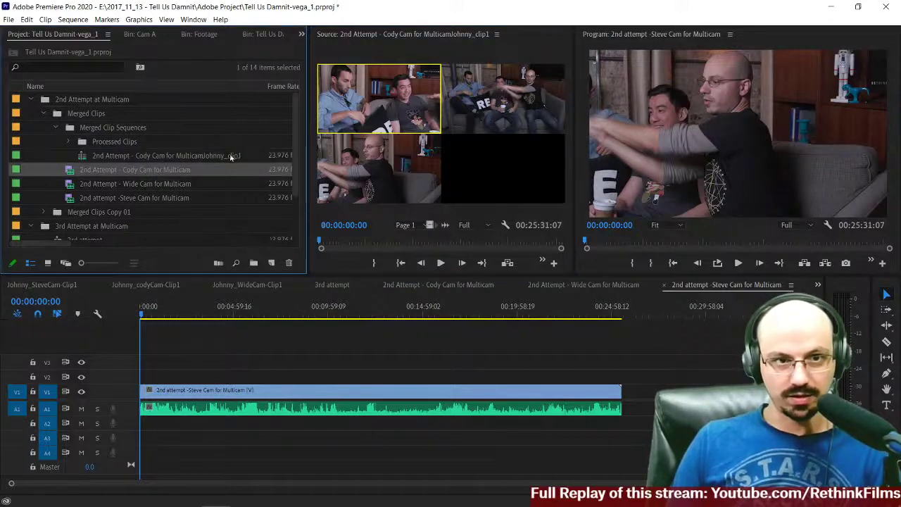
{"action": "left_click", "coordinate": [217, 156]}
{"action": "left_click", "coordinate": [252, 157]}
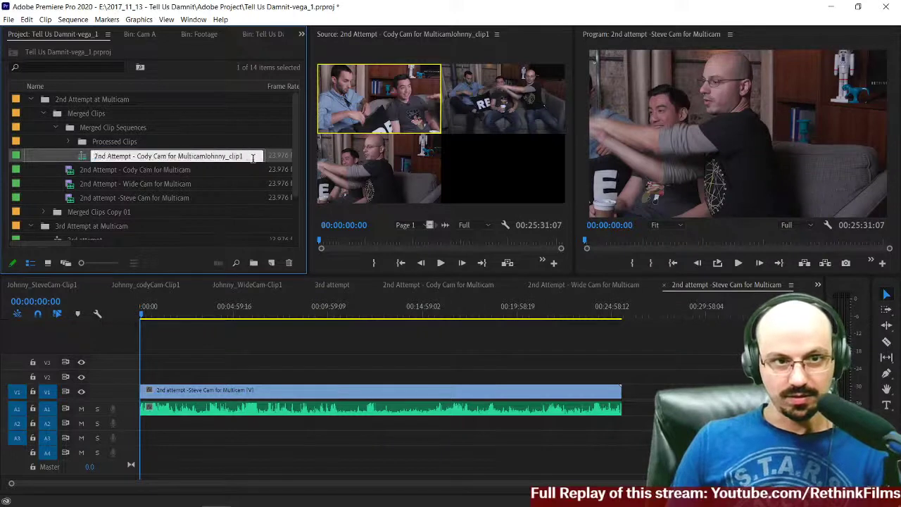
{"action": "left_click_drag", "start_coordinate": [251, 155], "coordinate": [81, 156]}
{"action": "type", "text": "THIS"}
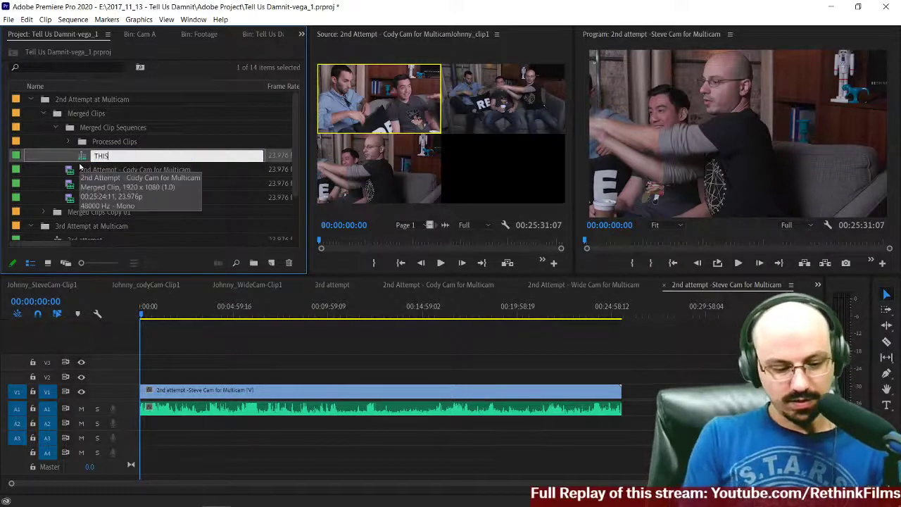
{"action": "type", "text": " IS IT!"}
{"action": "key", "text": "Tab"}
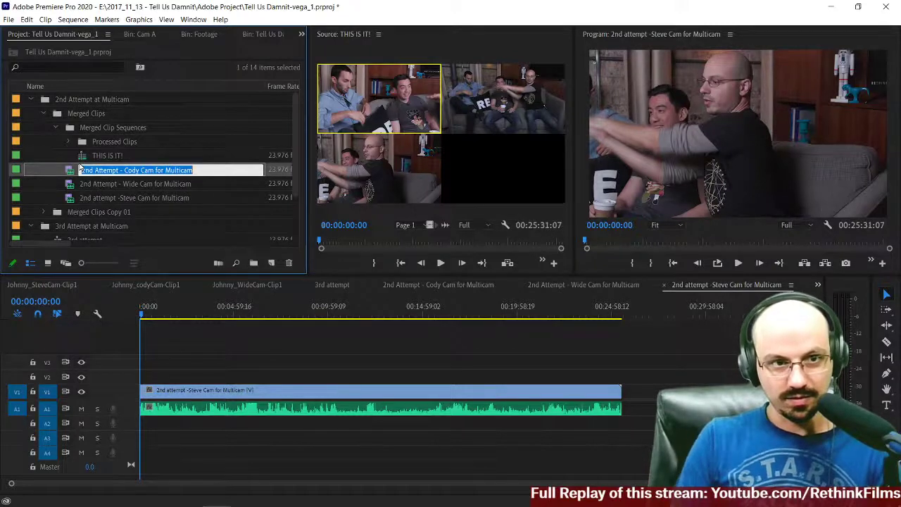
{"action": "left_click", "coordinate": [83, 144]}
{"action": "double_click", "coordinate": [83, 160]}
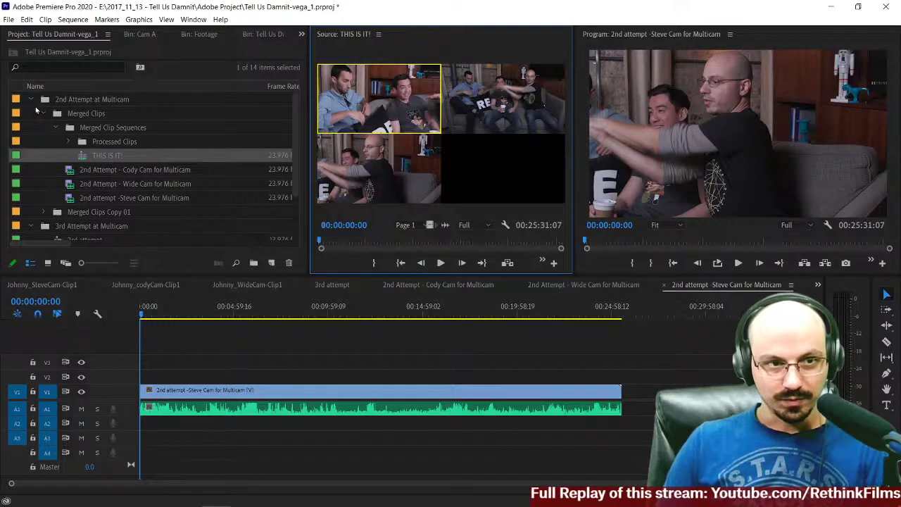
Step: Collapse the 2nd Attempt and 3rd Attempt at Multicam bins and expand the Tell Us Damnit Shoot 1 bin
{"action": "left_click", "coordinate": [31, 100]}
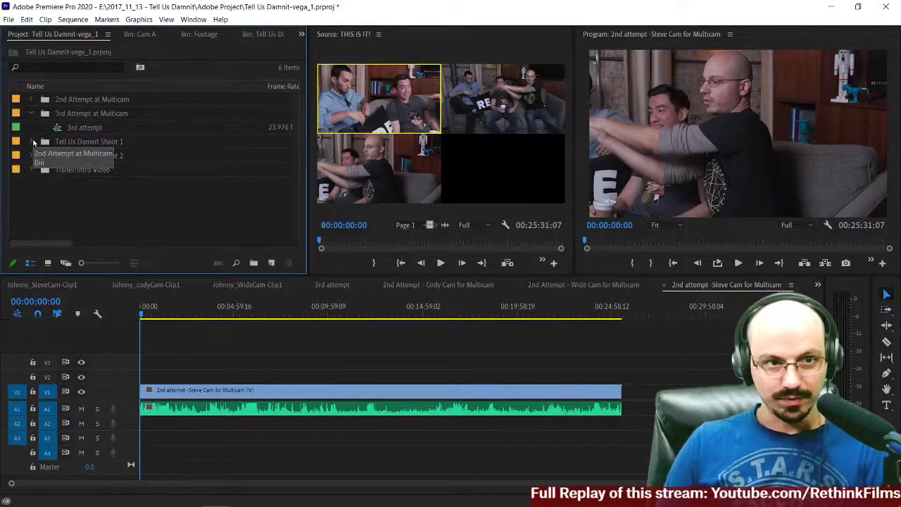
{"action": "left_click", "coordinate": [31, 114]}
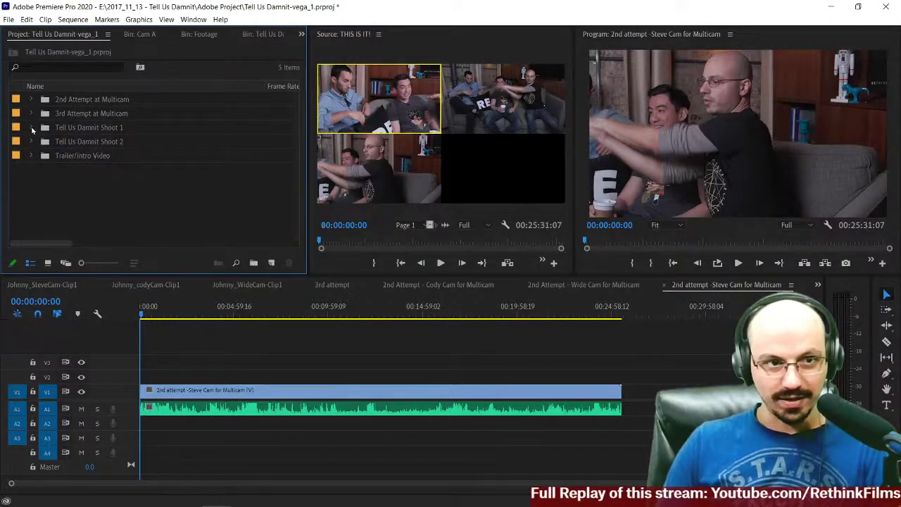
{"action": "left_click", "coordinate": [31, 127]}
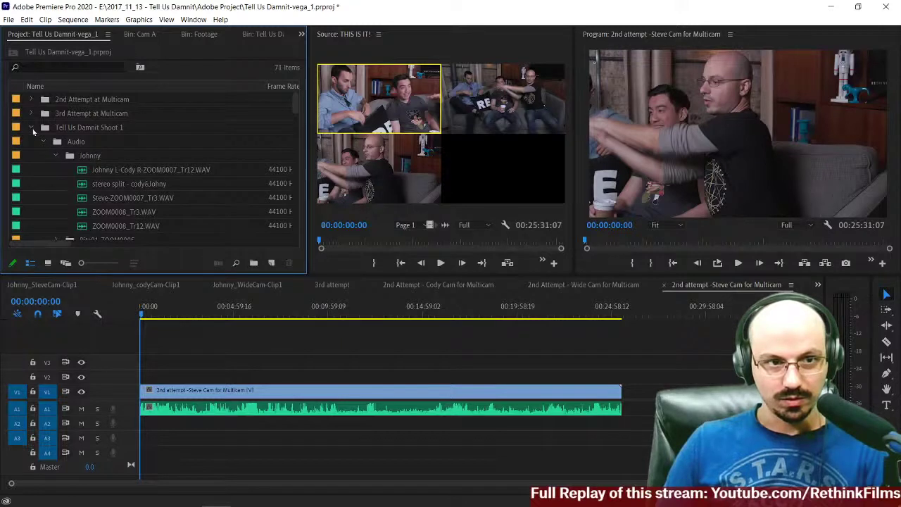
{"action": "scroll", "coordinate": [84, 184], "scroll_direction": "down", "scroll_amount": 4}
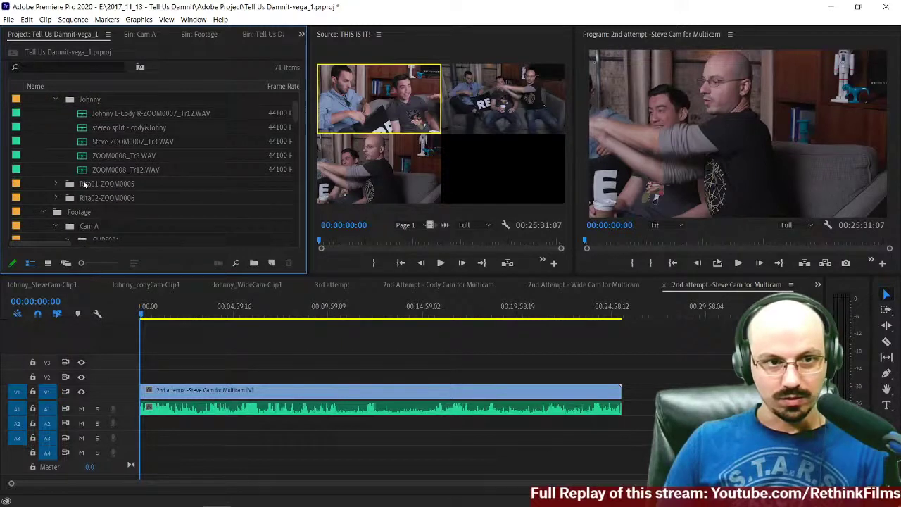
{"action": "scroll", "coordinate": [83, 184], "scroll_direction": "down", "scroll_amount": 10}
{"action": "scroll", "coordinate": [83, 184], "scroll_direction": "up", "scroll_amount": 8}
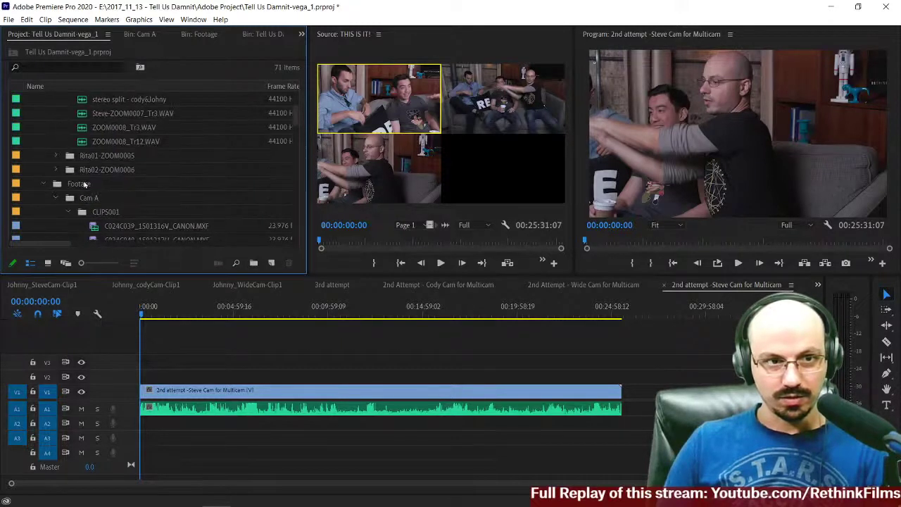
{"action": "scroll", "coordinate": [83, 184], "scroll_direction": "up", "scroll_amount": 4}
Step: Collapse the Audio, Footage, Multicam - Johnny and Multicam Sequences bins within Tell Us Damnit Shoot 1
{"action": "left_click", "coordinate": [56, 141]}
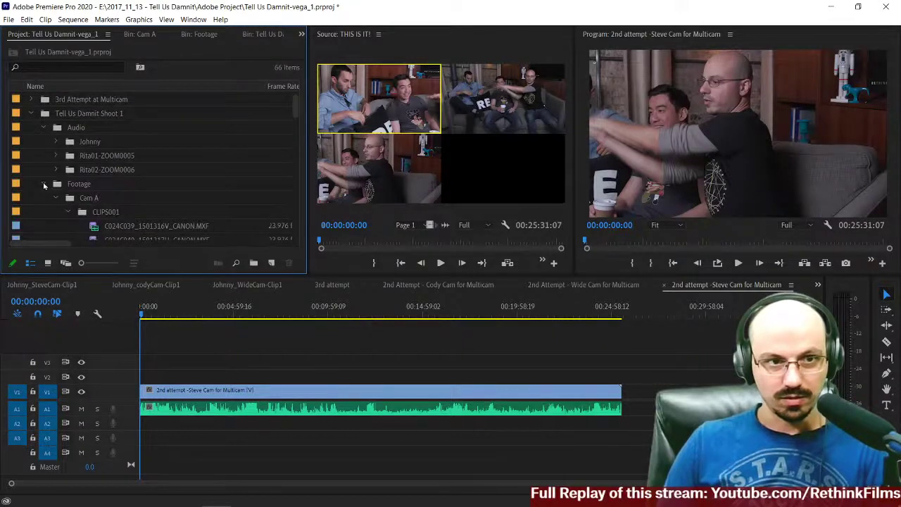
{"action": "left_click", "coordinate": [44, 184]}
{"action": "left_click", "coordinate": [43, 128]}
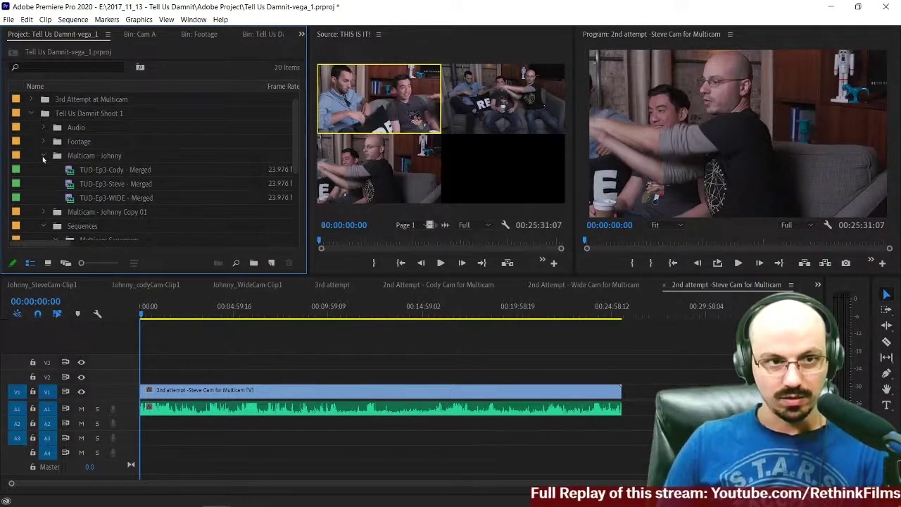
{"action": "left_click", "coordinate": [43, 155]}
{"action": "scroll", "coordinate": [70, 155], "scroll_direction": "down", "scroll_amount": 4}
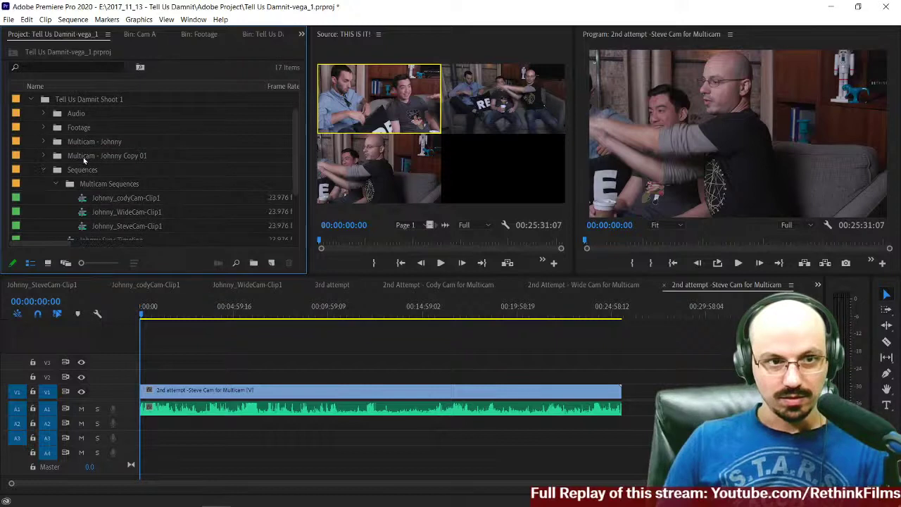
{"action": "left_click", "coordinate": [55, 141]}
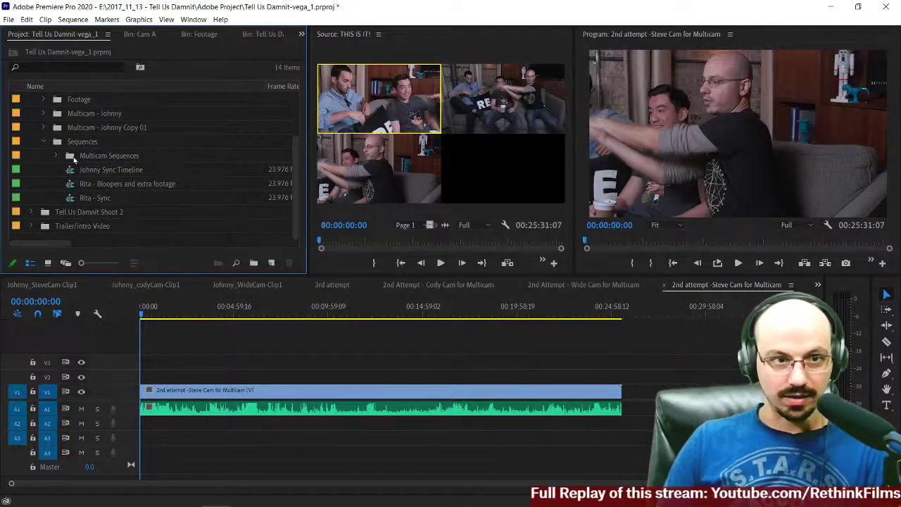
{"action": "left_click", "coordinate": [59, 141]}
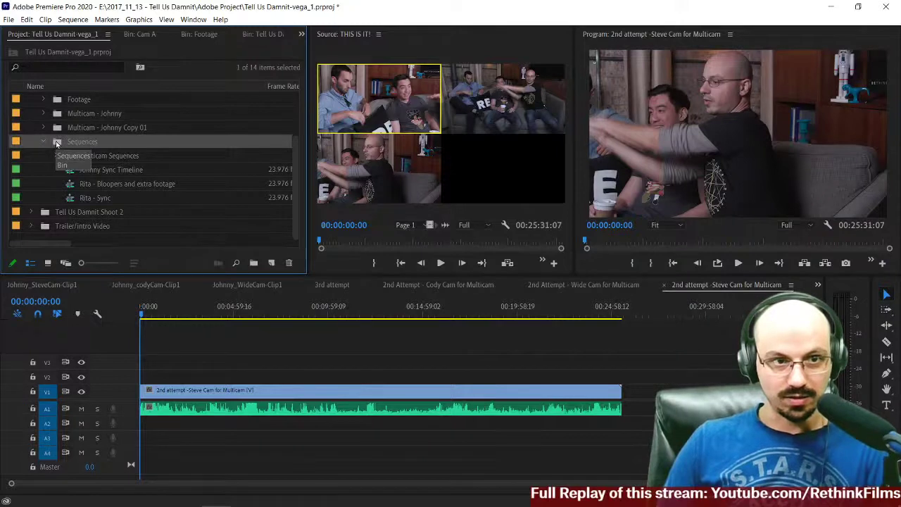
{"action": "scroll", "coordinate": [58, 143], "scroll_direction": "up", "scroll_amount": 3}
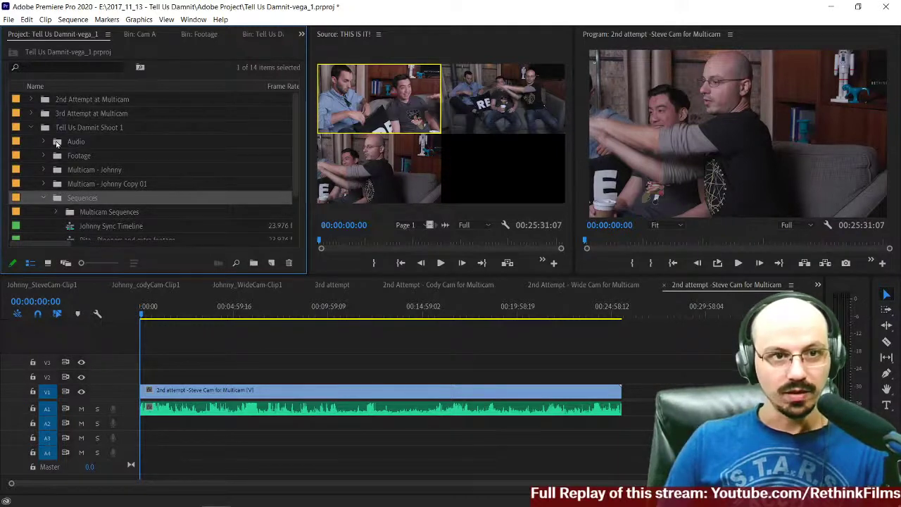
Step: Expand the 2nd Attempt at Multicam bin and select the THIS IS IT! sequence in Merged Clip Sequences
{"action": "left_click", "coordinate": [31, 99]}
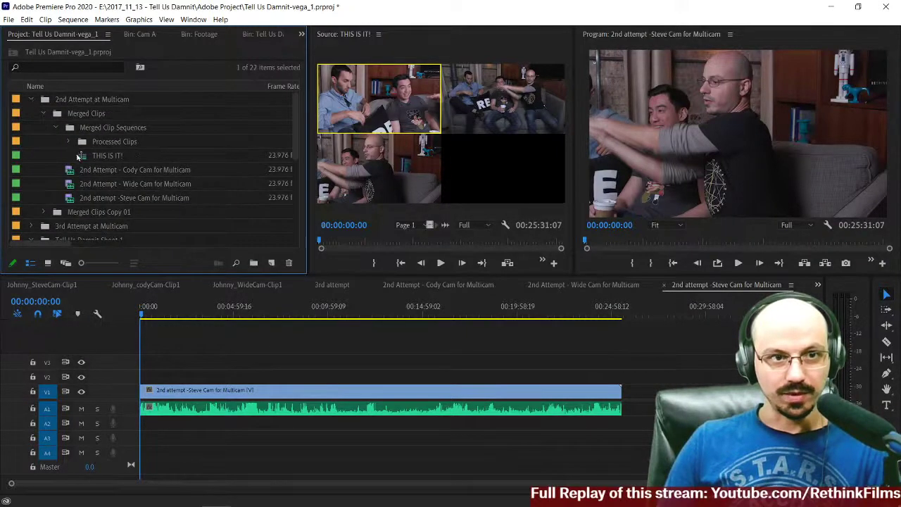
{"action": "left_click", "coordinate": [79, 156]}
{"action": "left_click", "coordinate": [70, 128]}
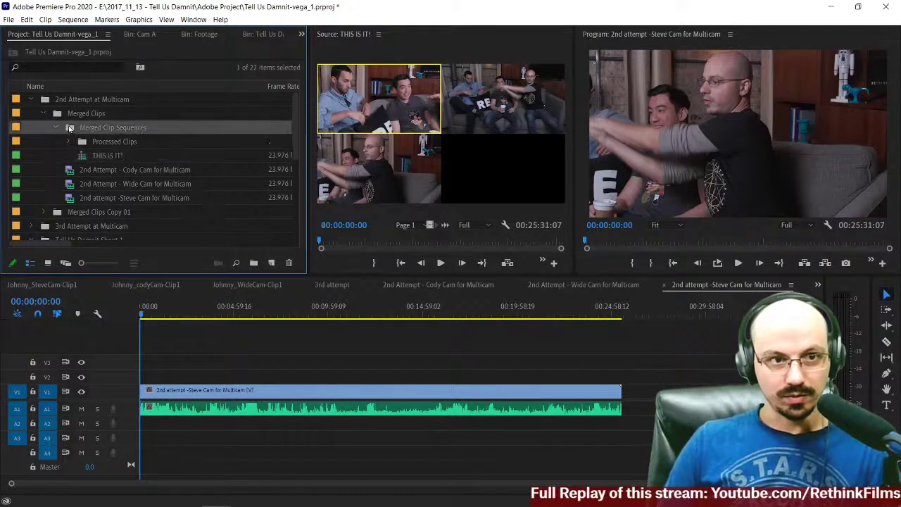
{"action": "left_click", "coordinate": [82, 157]}
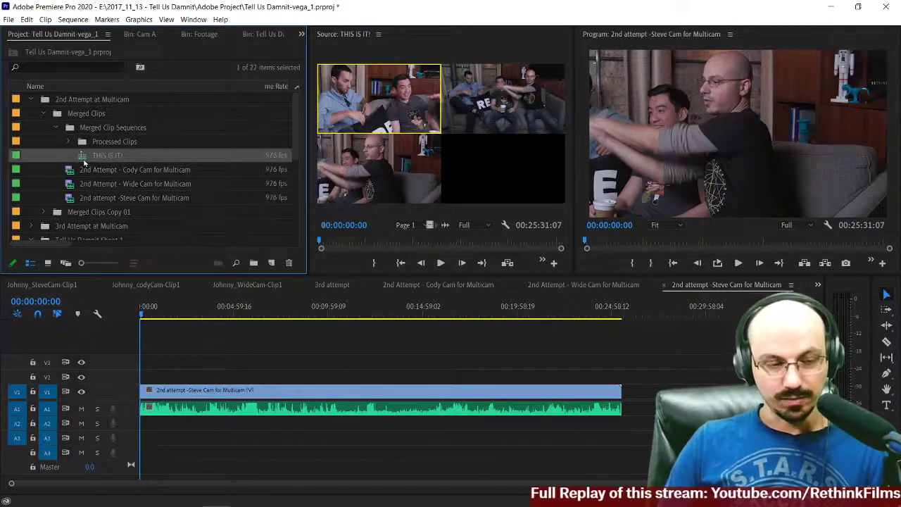
Step: Collapse the 2nd Attempt at Multicam bin and select the Sequences bin inside Tell Us Damnit Shoot 1
{"action": "left_click", "coordinate": [45, 102]}
{"action": "left_click", "coordinate": [30, 100]}
{"action": "scroll", "coordinate": [43, 162], "scroll_direction": "down", "scroll_amount": 1}
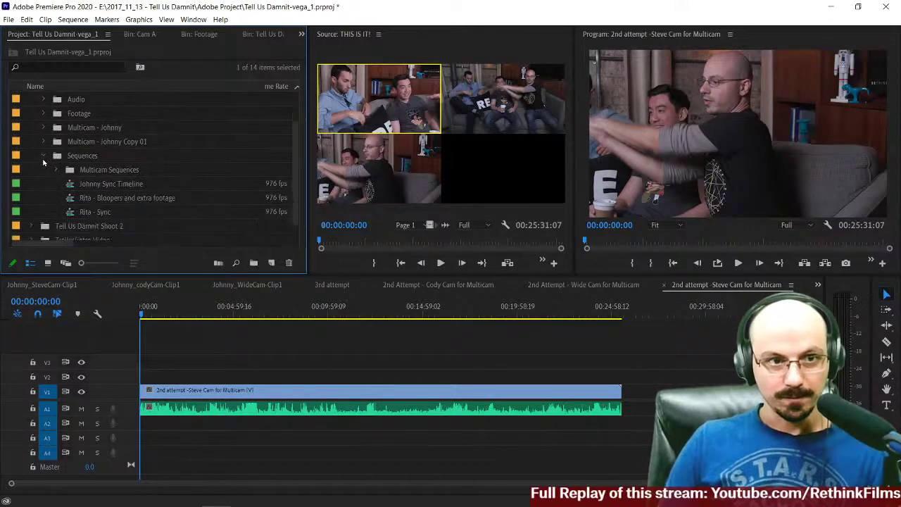
{"action": "left_click", "coordinate": [55, 161]}
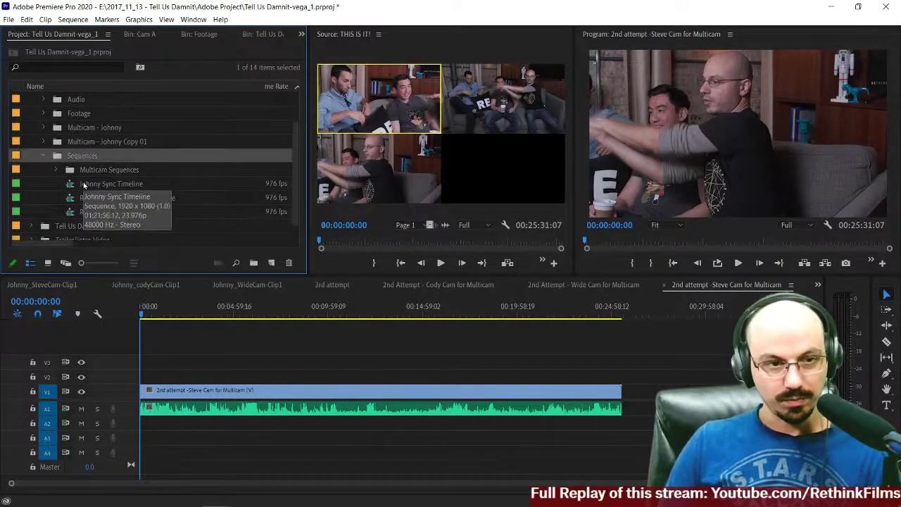
Step: Paste the THIS IS IT! sequence into the Sequences bin and open it in the source monitor
{"action": "key", "text": "ctrl+v"}
{"action": "scroll", "coordinate": [134, 203], "scroll_direction": "down", "scroll_amount": 1}
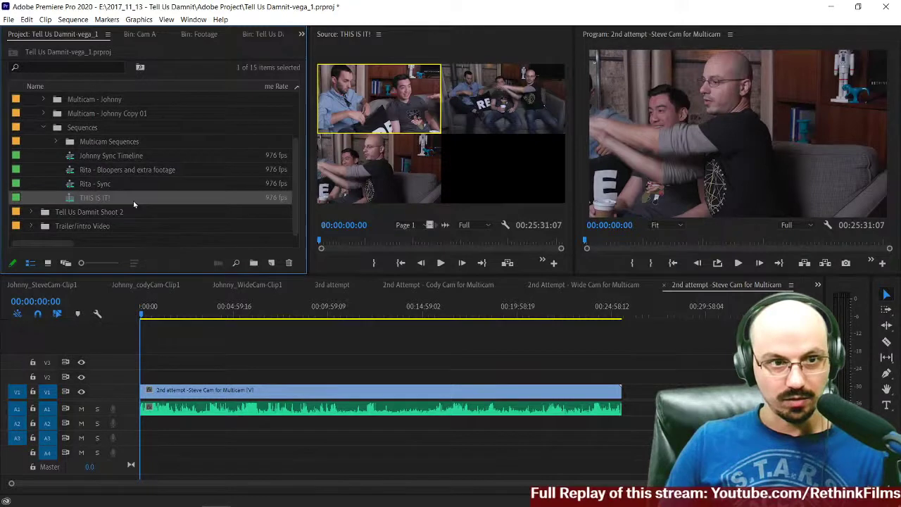
{"action": "double_click", "coordinate": [71, 200]}
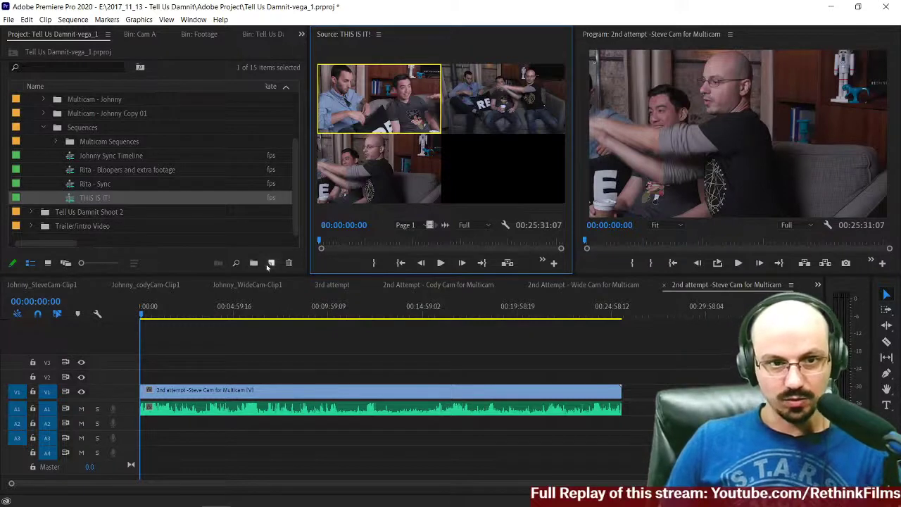
Step: Open the Johnny Sync Timeline sequence from the Sequences bin in the timeline
{"action": "left_click", "coordinate": [58, 128]}
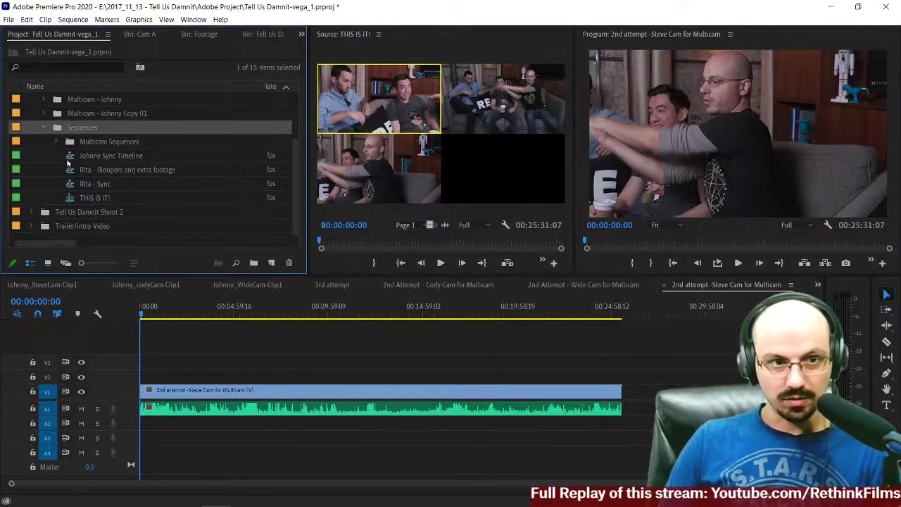
{"action": "left_click", "coordinate": [126, 291]}
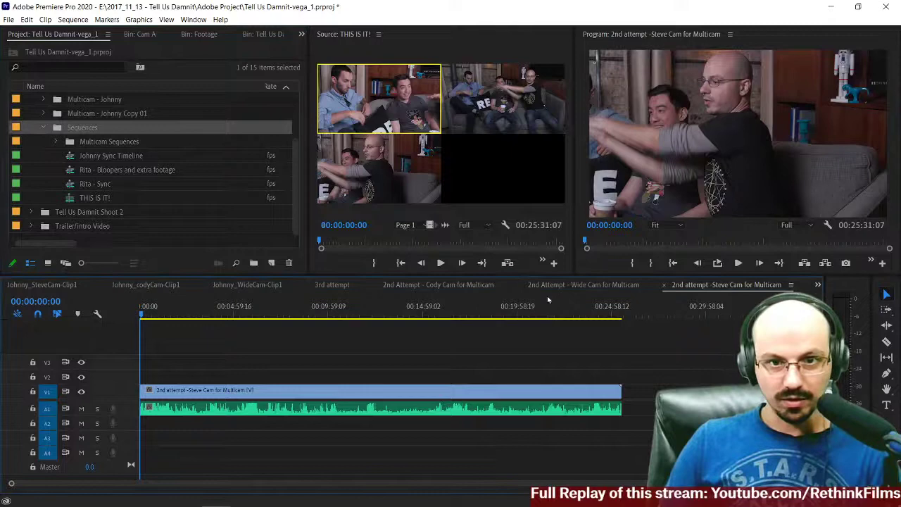
{"action": "left_click", "coordinate": [92, 158]}
{"action": "left_click", "coordinate": [92, 156]}
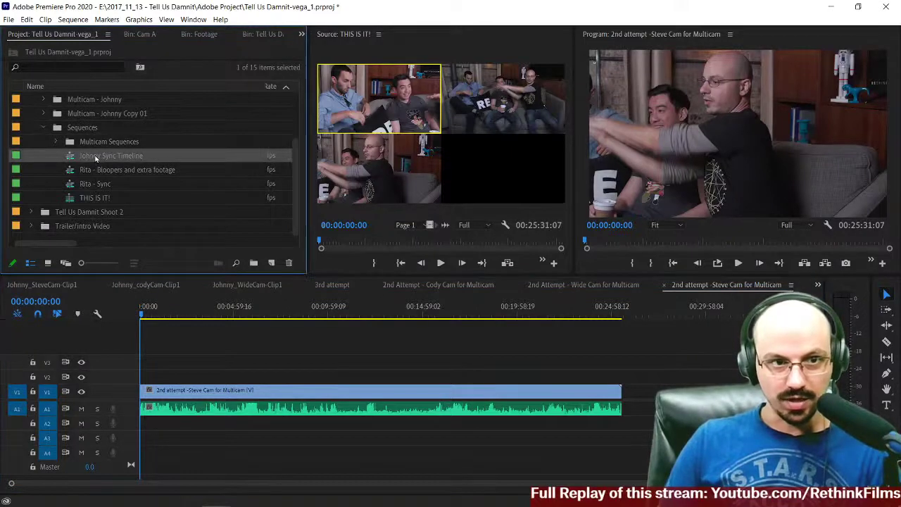
{"action": "double_click", "coordinate": [68, 160]}
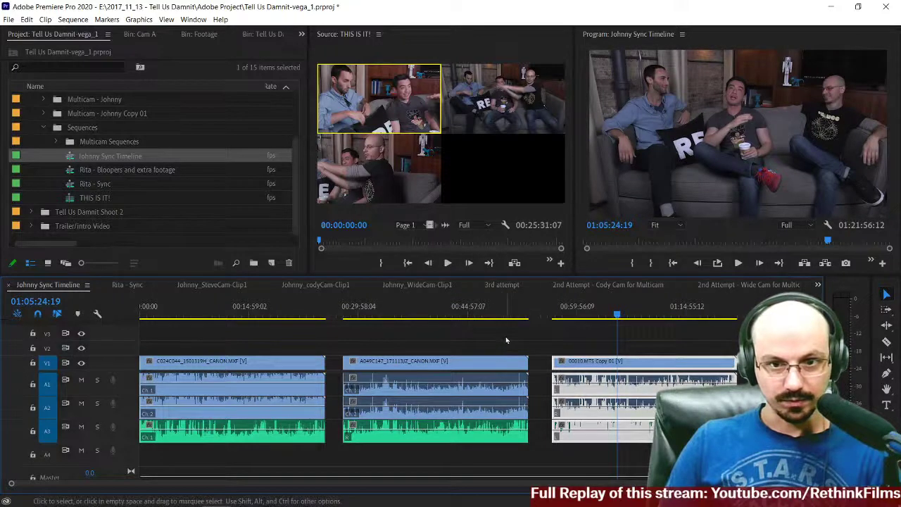
Step: Place the THIS IS IT! multicam sequence on V1 after the last clip of the Johnny Sync Timeline
{"action": "key", "text": "End"}
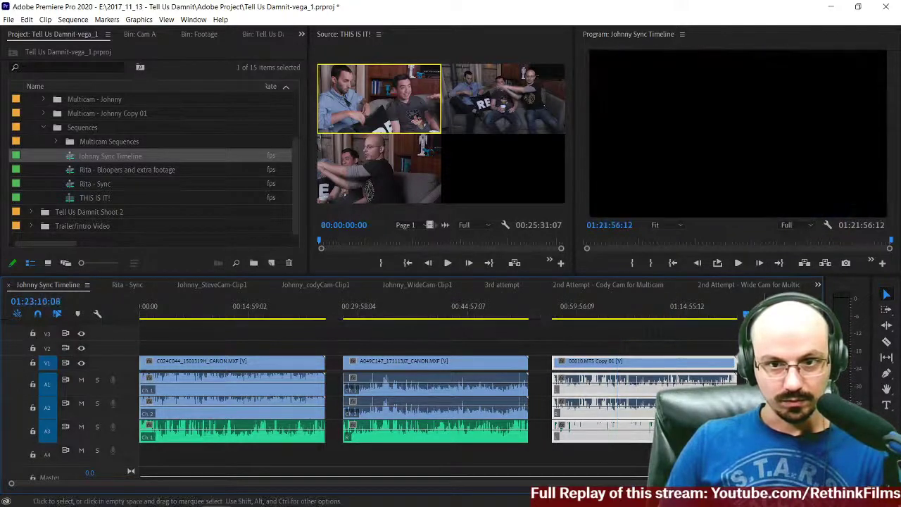
{"action": "left_click", "coordinate": [74, 199]}
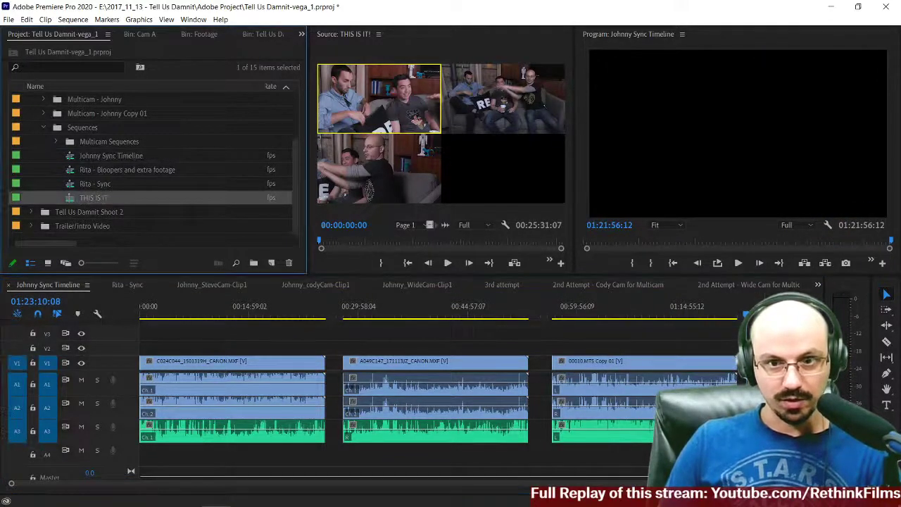
{"action": "scroll", "coordinate": [436, 394], "scroll_direction": "down", "scroll_amount": 5}
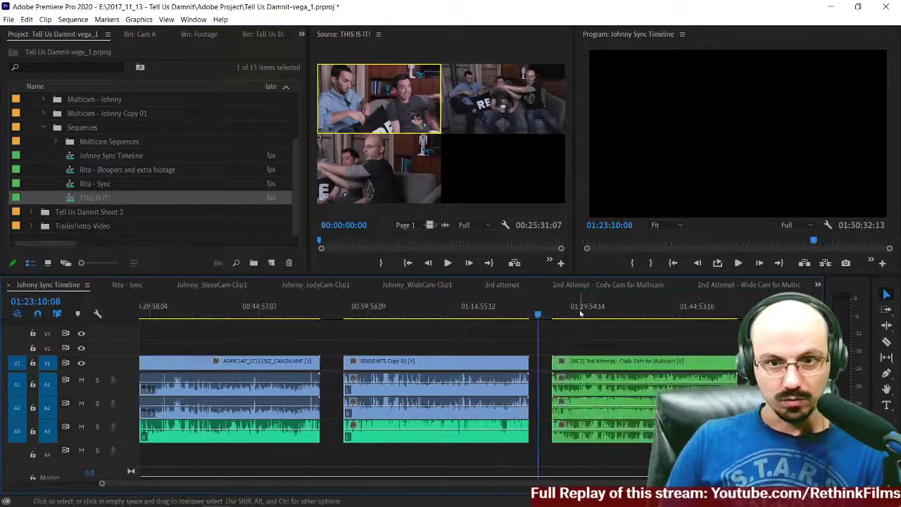
Step: Play the beginning of the newly added multicam clip in the Johnny Sync Timeline
{"action": "left_click", "coordinate": [549, 315]}
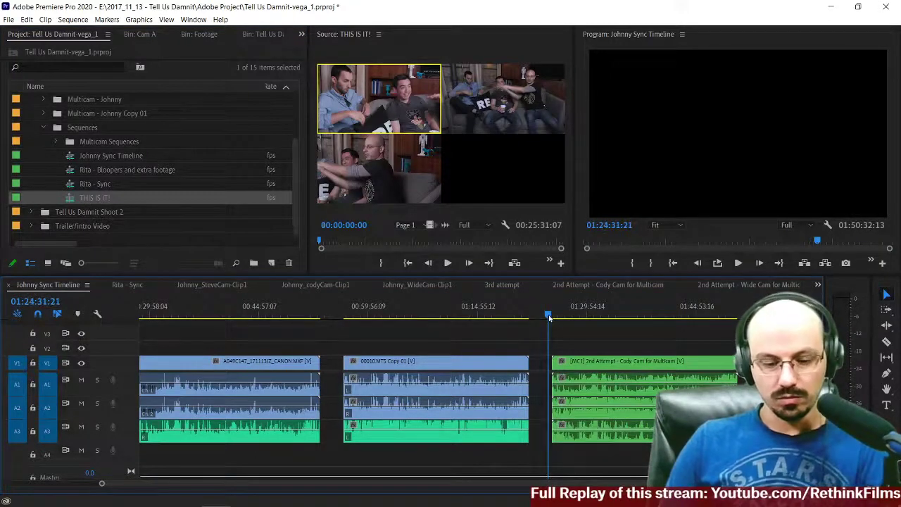
{"action": "key", "text": "equal"}
{"action": "key", "text": "equal"}
{"action": "key", "text": "space"}
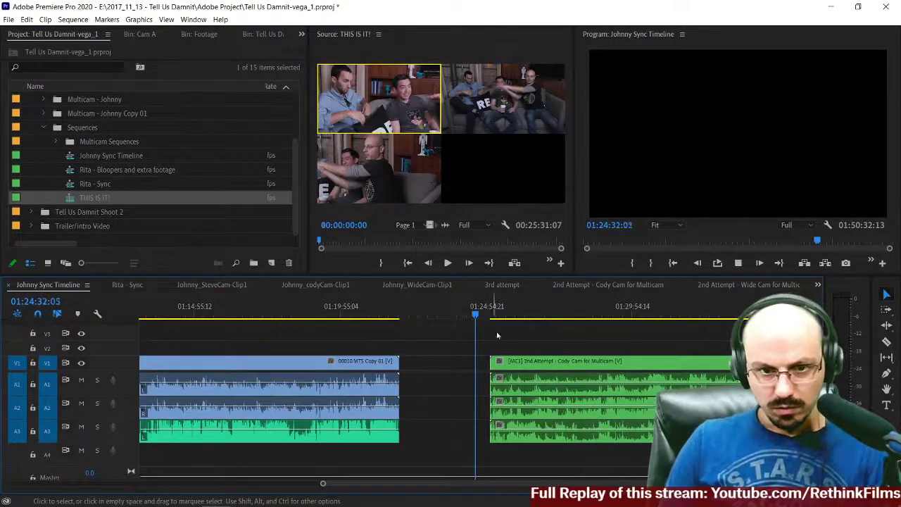
{"action": "key", "text": "Up"}
{"action": "key", "text": "Down"}
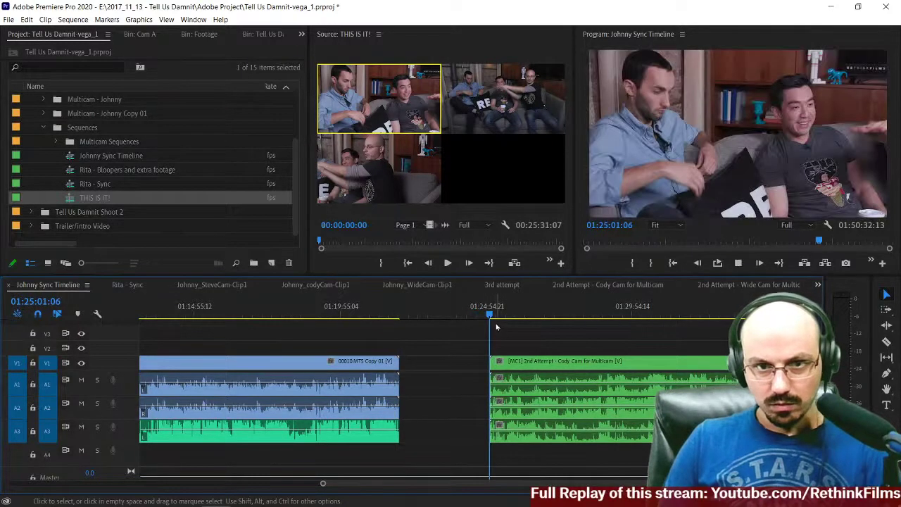
{"action": "scroll", "coordinate": [568, 356], "scroll_direction": "down", "scroll_amount": 3}
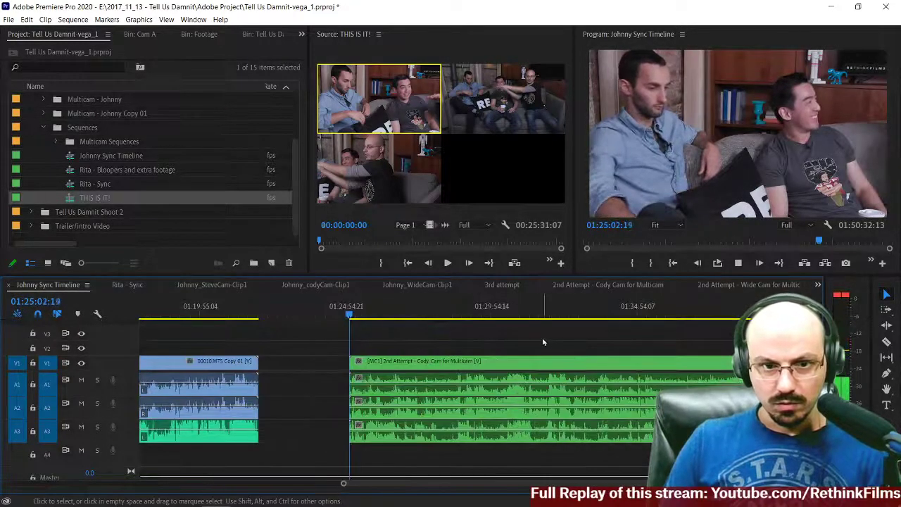
{"action": "scroll", "coordinate": [543, 341], "scroll_direction": "down", "scroll_amount": 3}
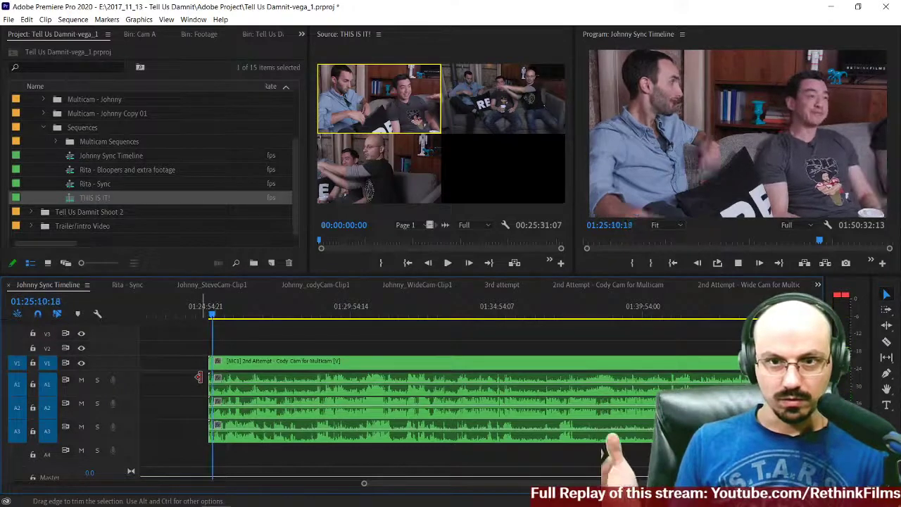
{"action": "key", "text": "space"}
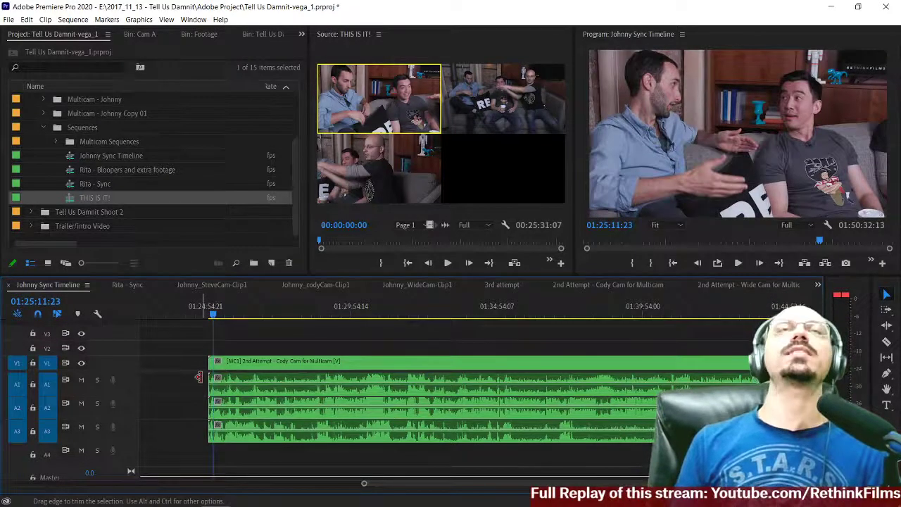
{"action": "key", "text": "space"}
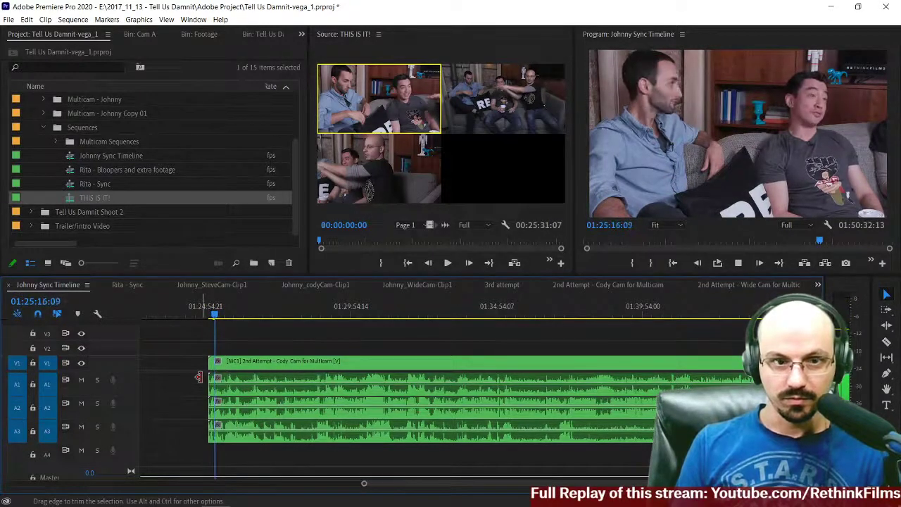
{"action": "key", "text": "space"}
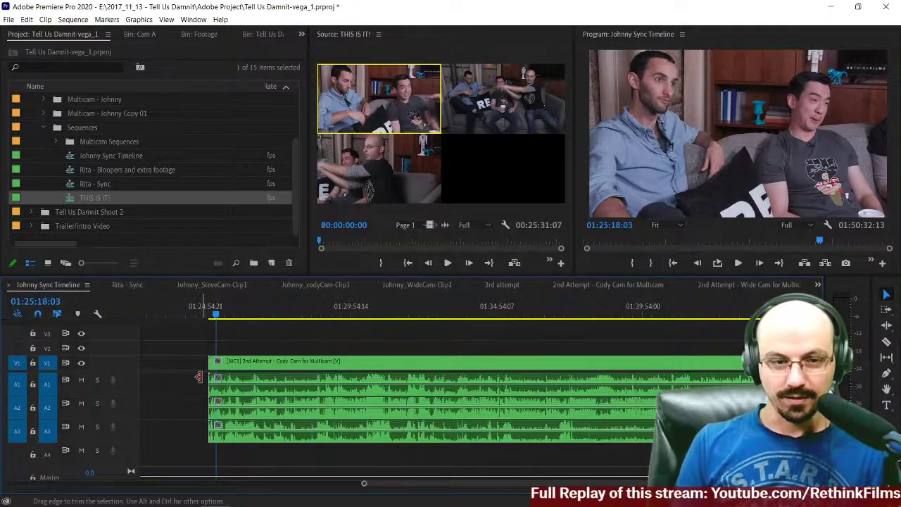
Step: Load the timeline's multicam clip in the source monitor and park the playhead on the clip's first frame
{"action": "left_click", "coordinate": [207, 314]}
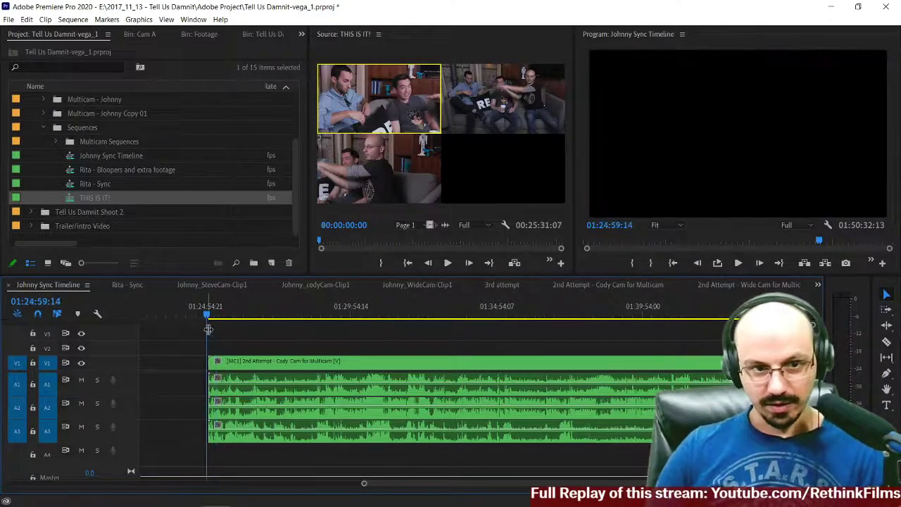
{"action": "left_click", "coordinate": [234, 363]}
{"action": "double_click", "coordinate": [234, 363]}
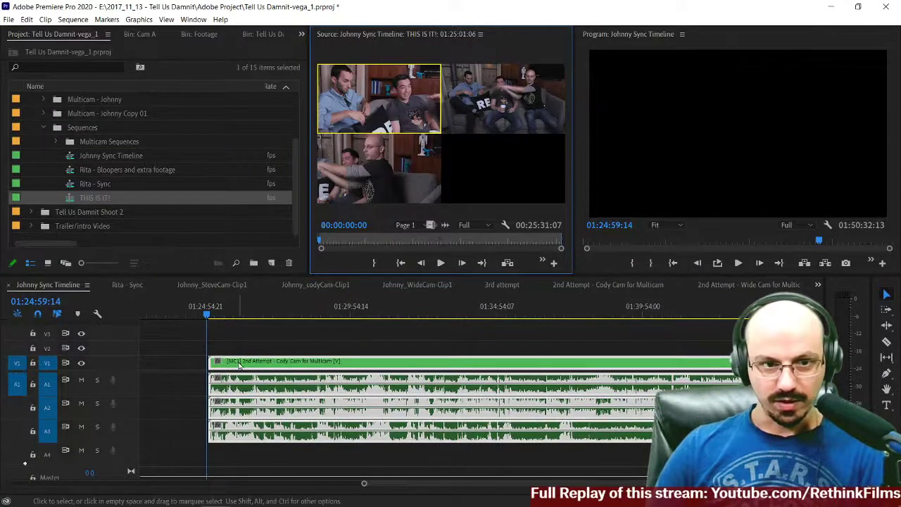
{"action": "key", "text": "End"}
{"action": "key", "text": "Home"}
{"action": "left_click", "coordinate": [236, 340]}
{"action": "key", "text": "Down"}
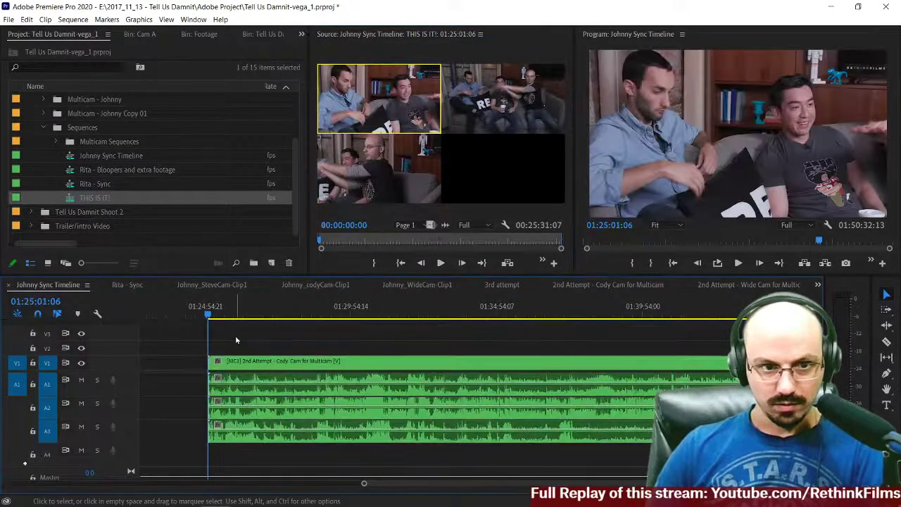
Step: Preview the camera angles in the source monitor and switch the multicam clip to the Wide Cam angle
{"action": "left_click", "coordinate": [231, 364]}
{"action": "left_click", "coordinate": [404, 162]}
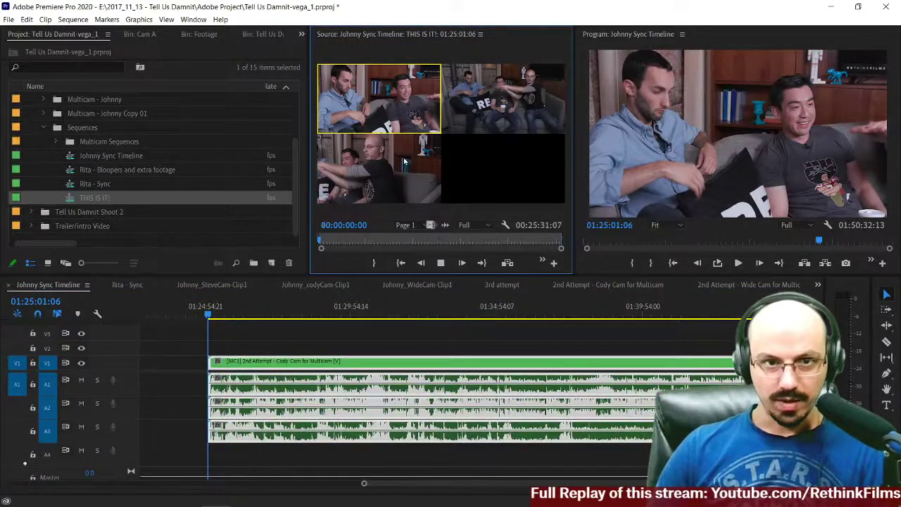
{"action": "key", "text": "space"}
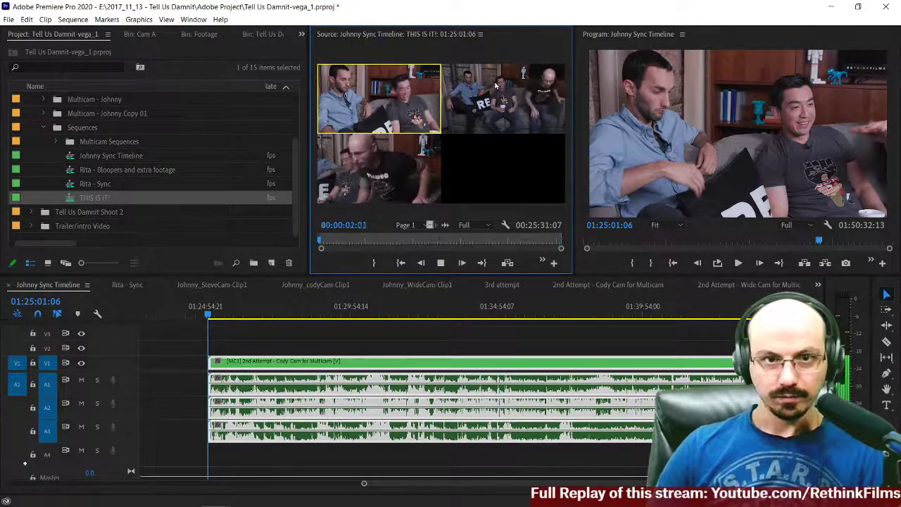
{"action": "left_click", "coordinate": [502, 106]}
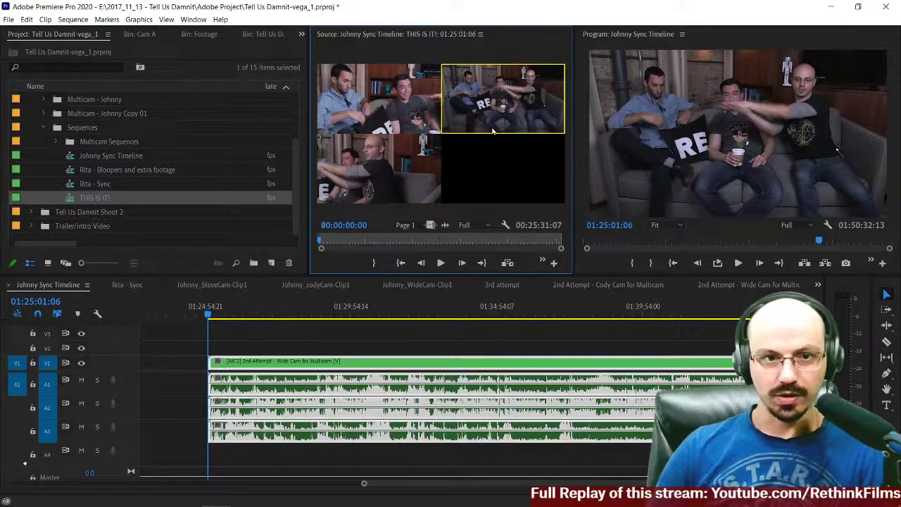
Step: Play the Wide Cam multicam clip in the source monitor and in the timeline to check the angle
{"action": "key", "text": "space"}
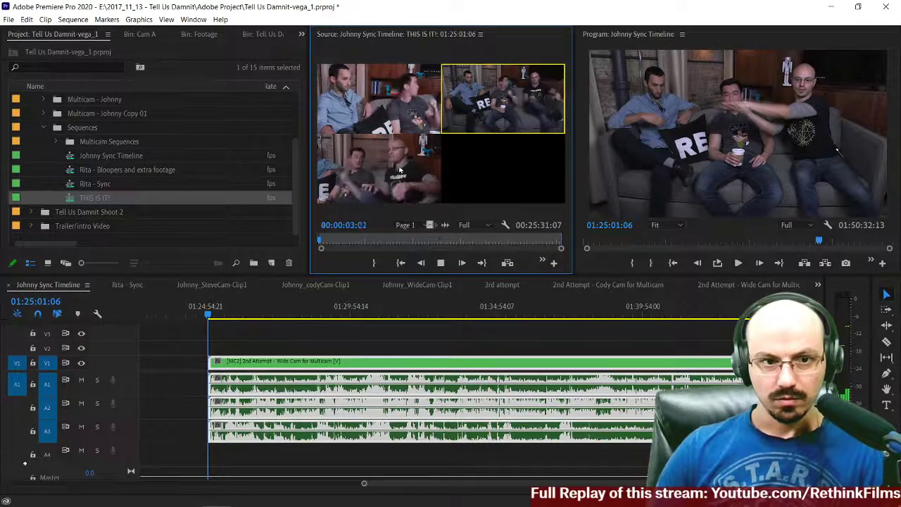
{"action": "key", "text": "space"}
{"action": "left_click", "coordinate": [245, 338]}
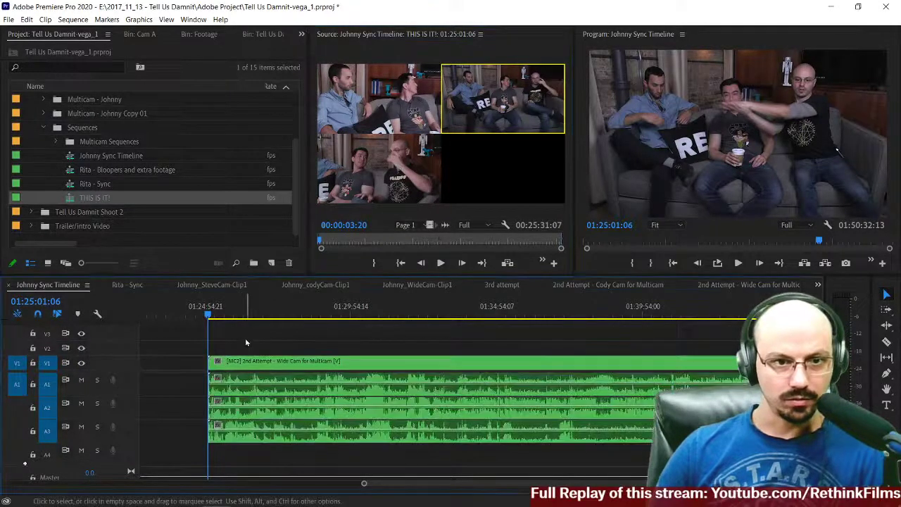
{"action": "key", "text": "space"}
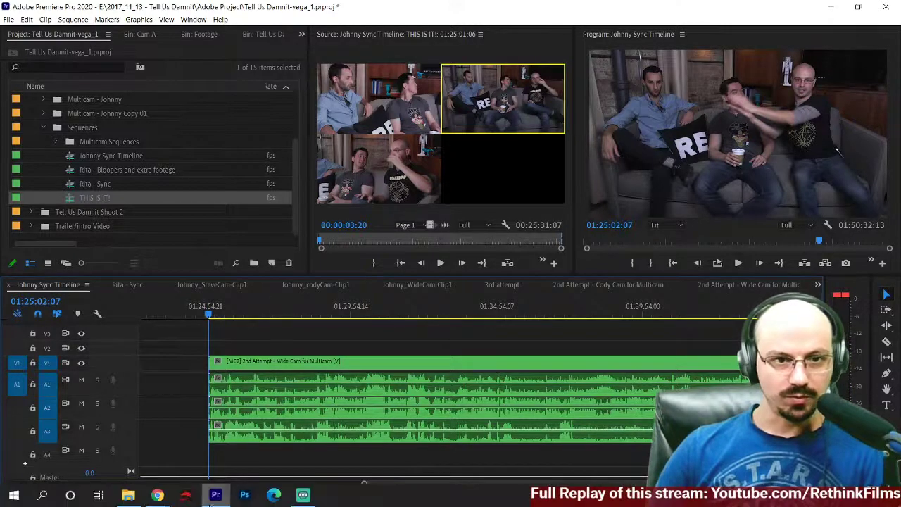
{"action": "left_click", "coordinate": [234, 364]}
{"action": "key", "text": "space"}
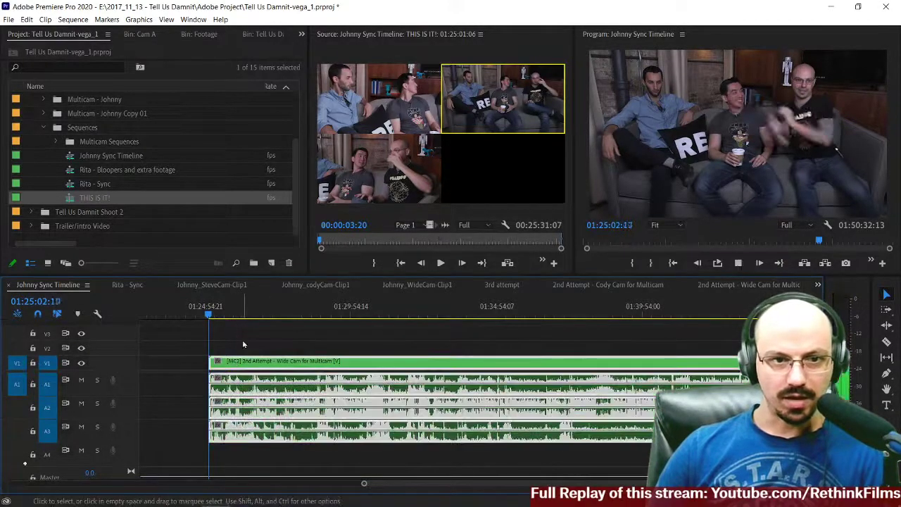
{"action": "key", "text": "space"}
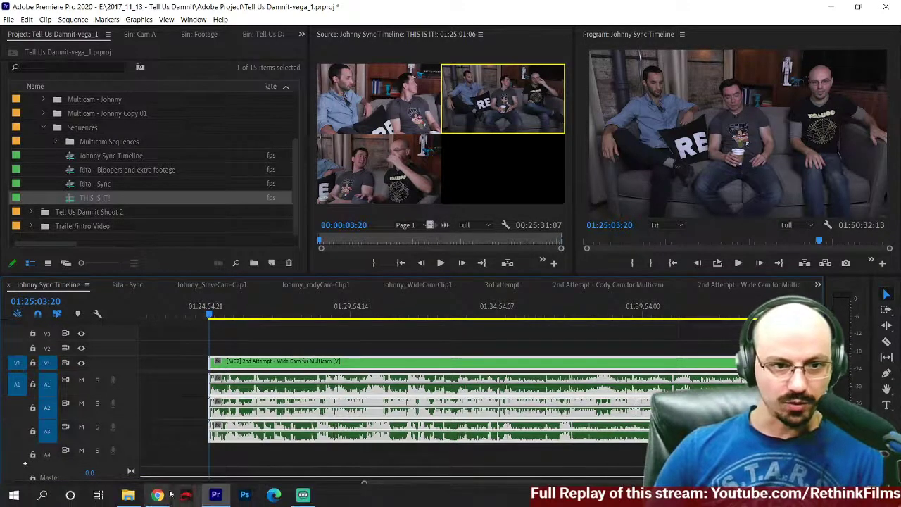
Step: Switch to Chrome, review the Multi Camera Editing in Premiere CC 2020 - FAST video up to 4:04, and return to Premiere Pro
{"action": "mouse_move", "coordinate": [157, 498]}
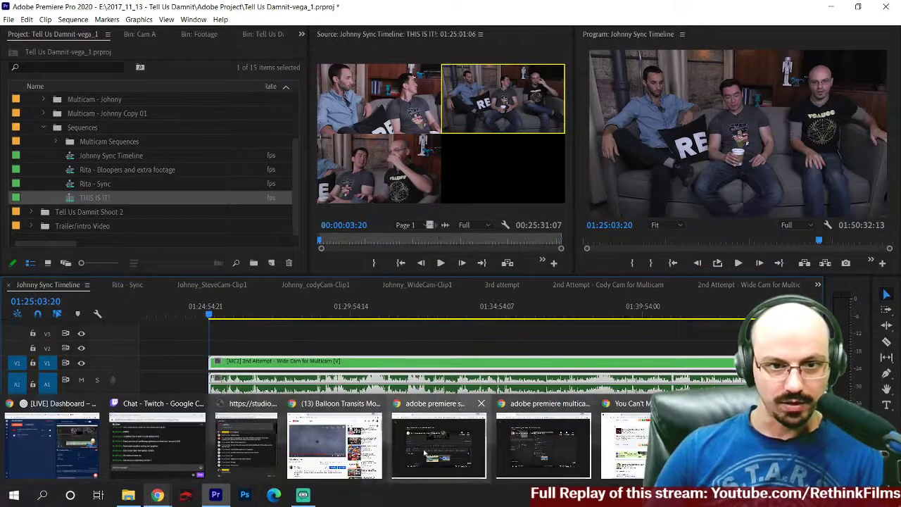
{"action": "left_click", "coordinate": [515, 455]}
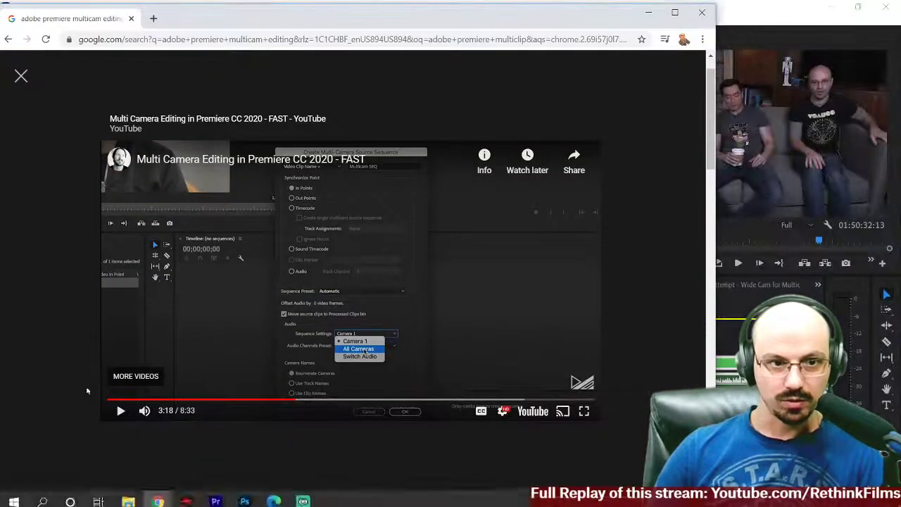
{"action": "left_click", "coordinate": [120, 412]}
{"action": "left_click", "coordinate": [589, 409]}
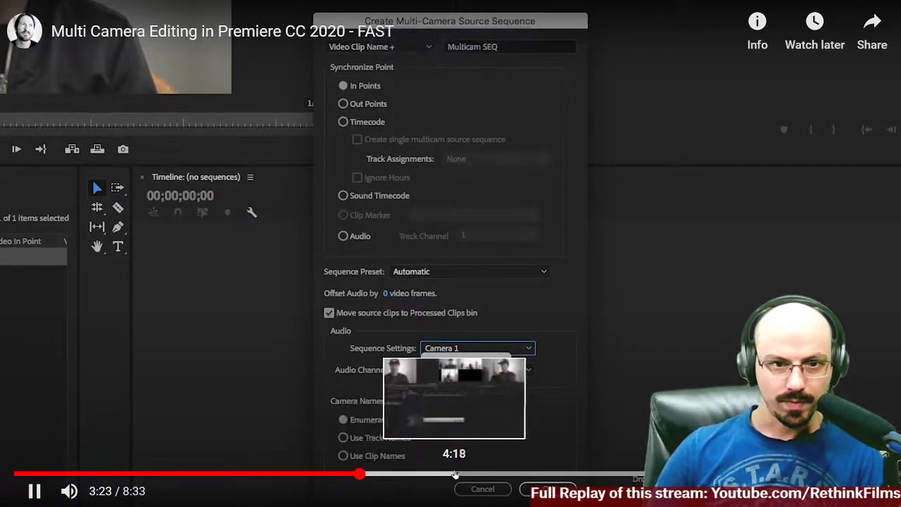
{"action": "left_click", "coordinate": [416, 474]}
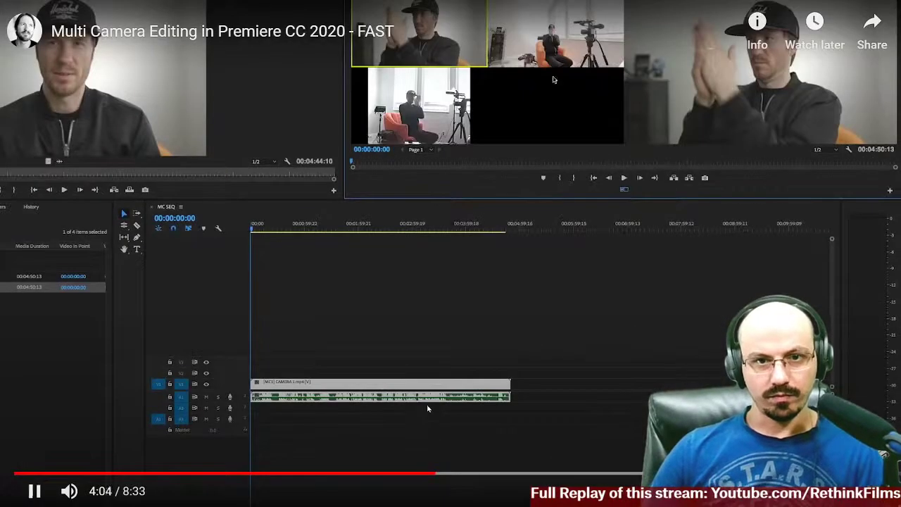
{"action": "left_click", "coordinate": [427, 404]}
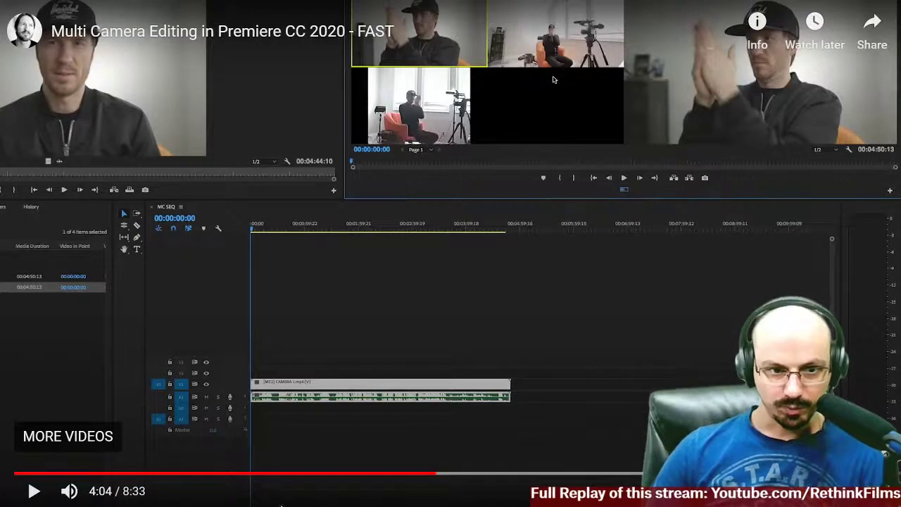
{"action": "key", "text": "Escape"}
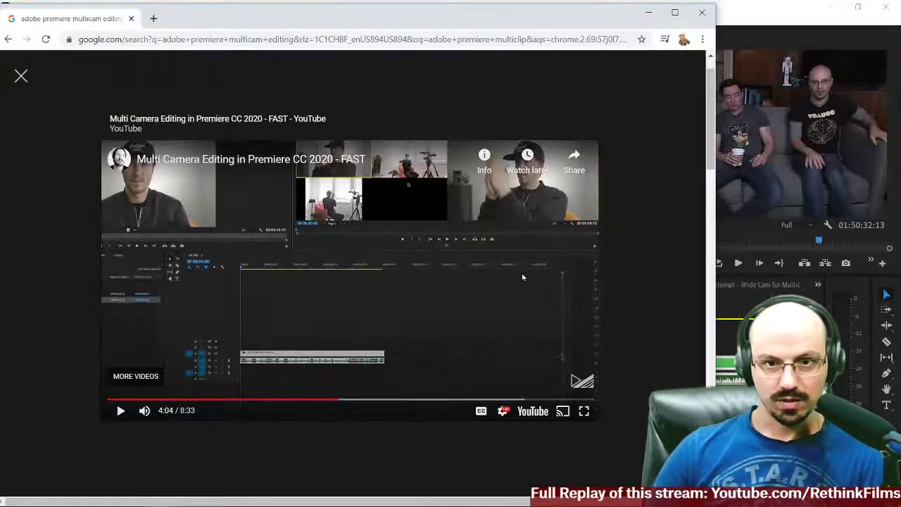
{"action": "left_click", "coordinate": [720, 51]}
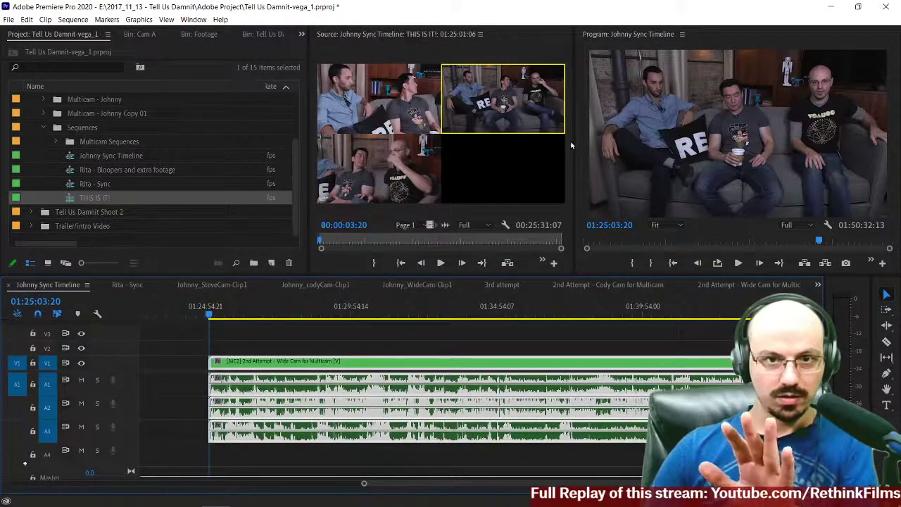
Step: Add the Toggle Multi-Camera View control to the program monitor's transport controls and turn the multi-camera view on
{"action": "left_click_drag", "start_coordinate": [574, 145], "coordinate": [422, 150]}
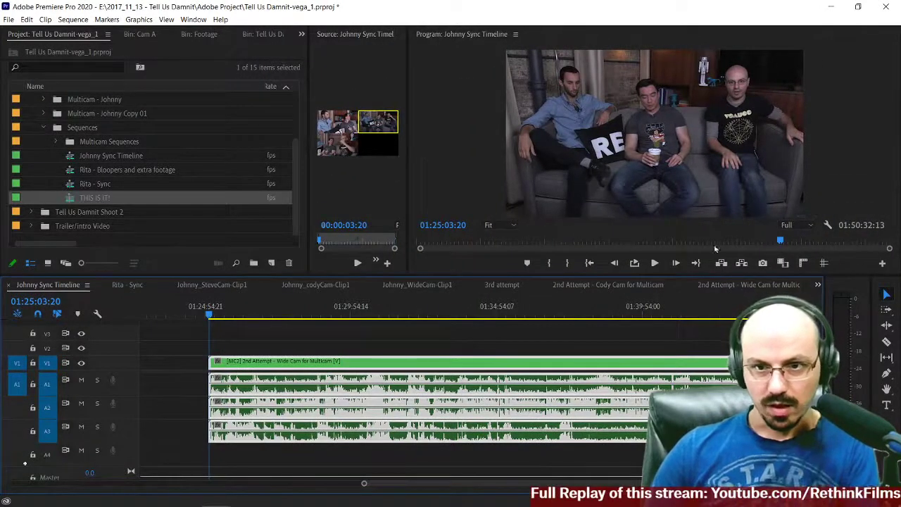
{"action": "left_click", "coordinate": [882, 264]}
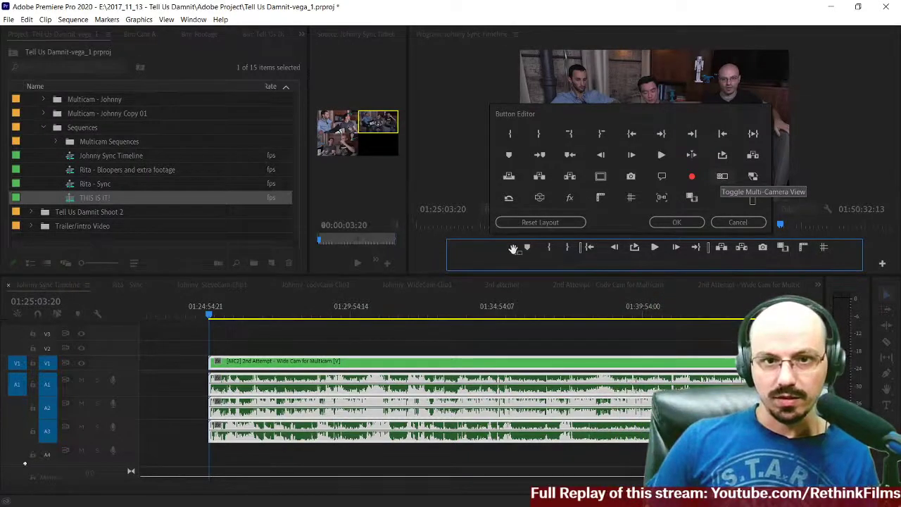
{"action": "left_click_drag", "start_coordinate": [513, 249], "coordinate": [506, 248]}
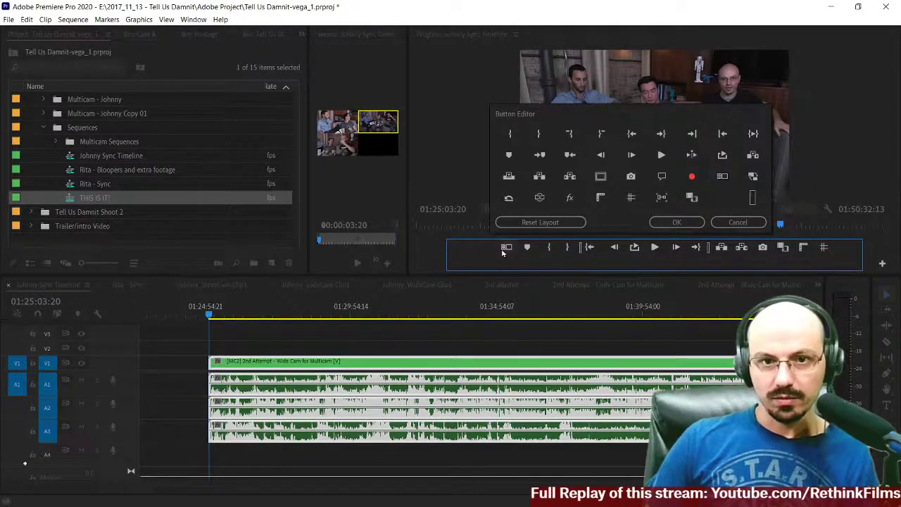
{"action": "left_click", "coordinate": [674, 223]}
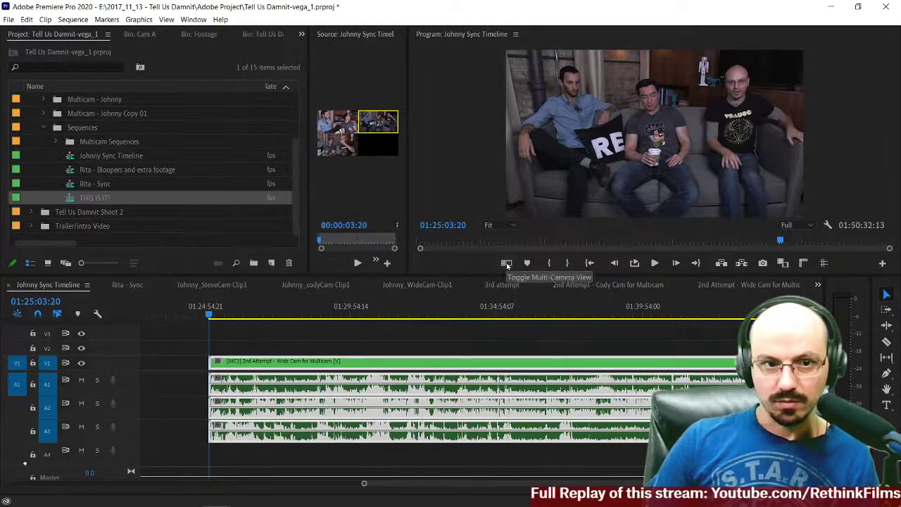
{"action": "left_click", "coordinate": [507, 264]}
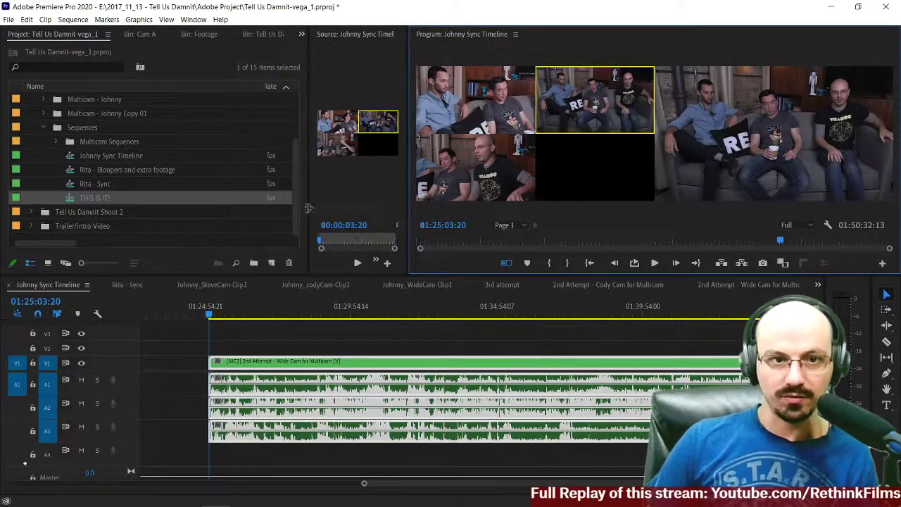
Step: Enlarge the program monitor by shrinking the panels around it, and set its playback resolution to 1/2
{"action": "left_click_drag", "start_coordinate": [309, 205], "coordinate": [177, 205]}
{"action": "left_click_drag", "start_coordinate": [407, 211], "coordinate": [288, 212]}
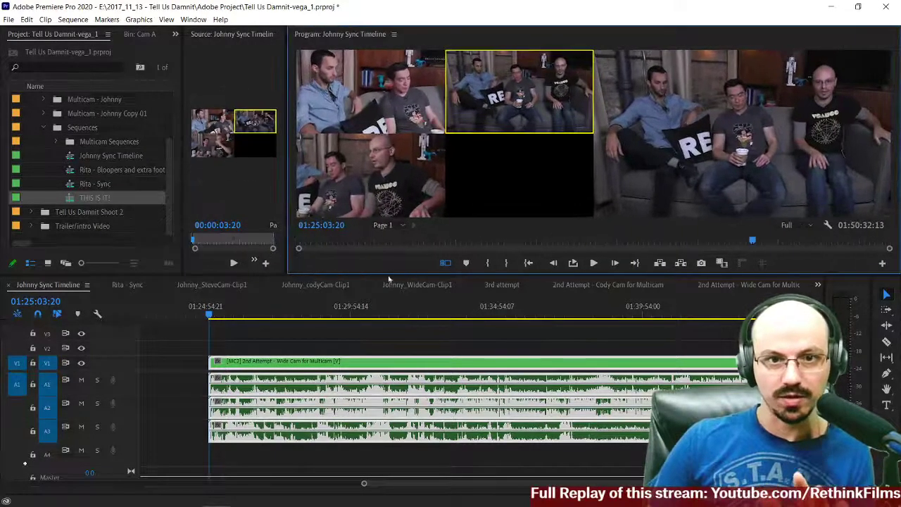
{"action": "left_click_drag", "start_coordinate": [389, 277], "coordinate": [386, 312]}
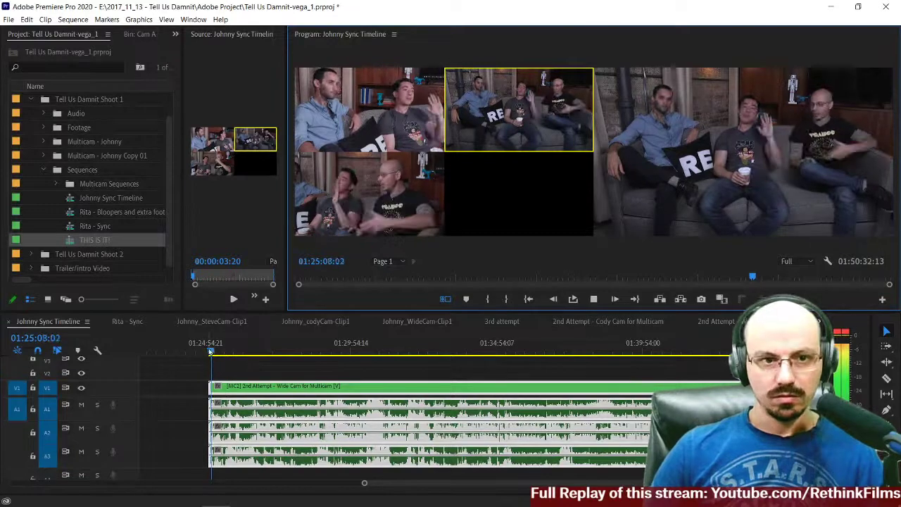
{"action": "left_click", "coordinate": [810, 262]}
{"action": "left_click", "coordinate": [797, 285]}
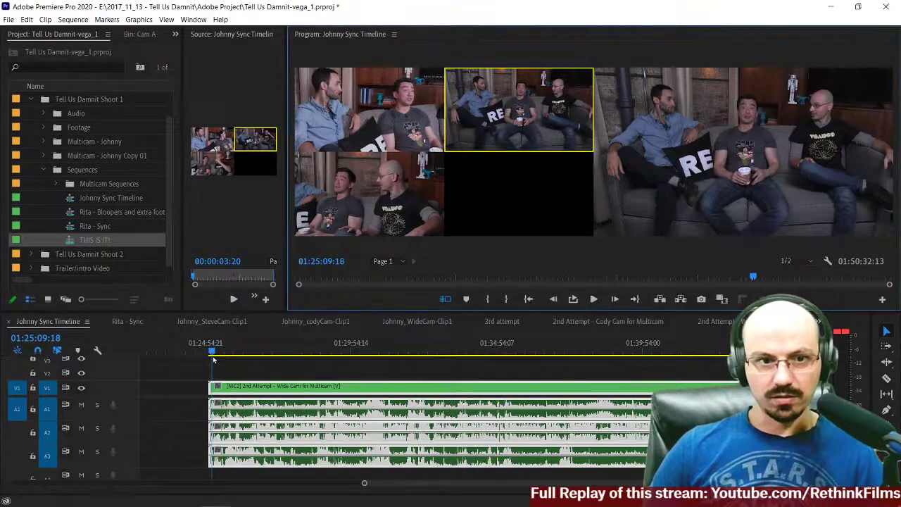
Step: Play from the multicam clip's start and switch angles live: Cody Cam, Steve Cam, Wide Cam, Cody Cam, and Steve Cam at 01:25:15:00
{"action": "left_click_drag", "start_coordinate": [214, 355], "coordinate": [208, 355]}
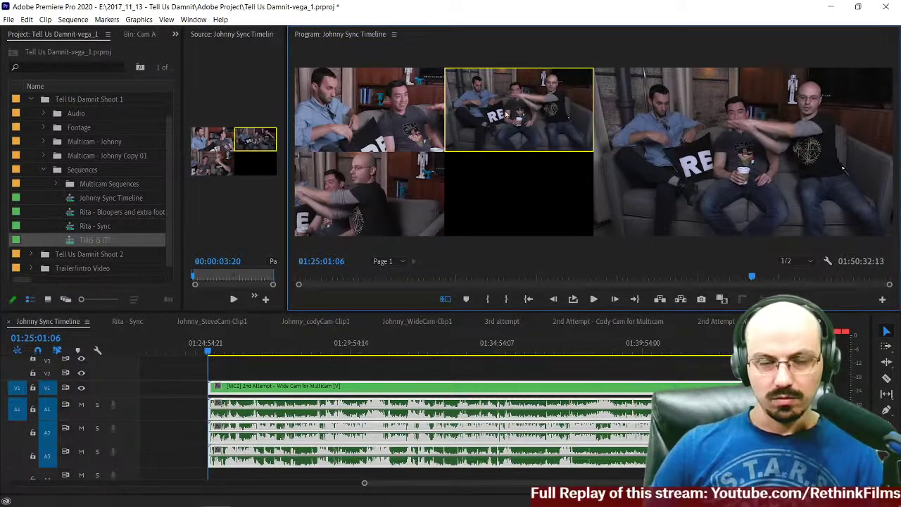
{"action": "key", "text": "space"}
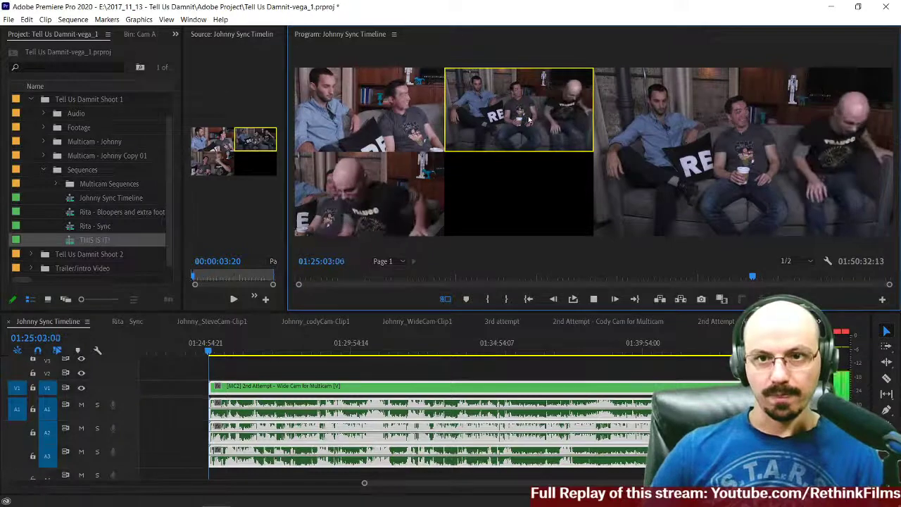
{"action": "left_click", "coordinate": [420, 126]}
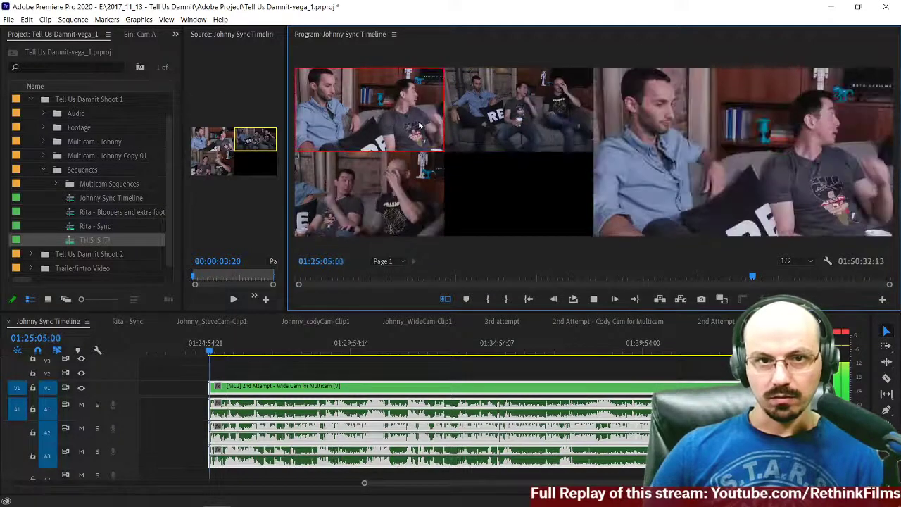
{"action": "left_click", "coordinate": [392, 191]}
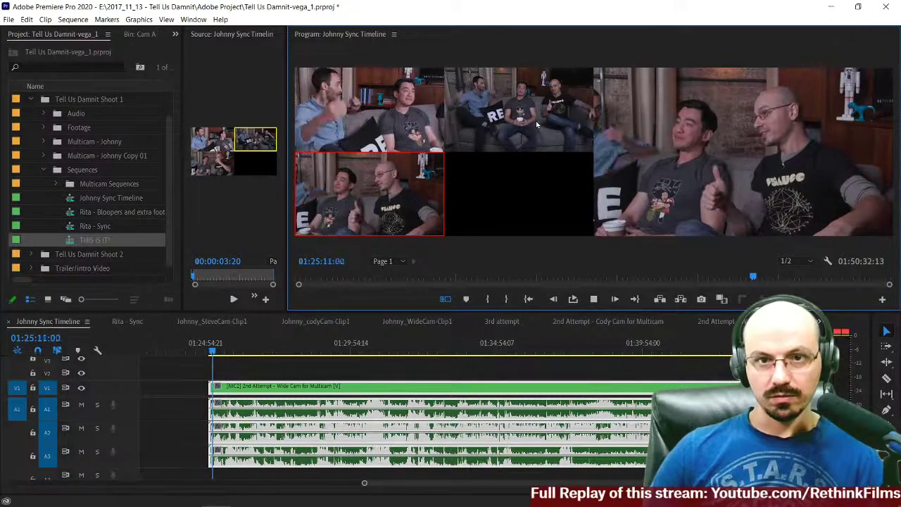
{"action": "left_click", "coordinate": [537, 124]}
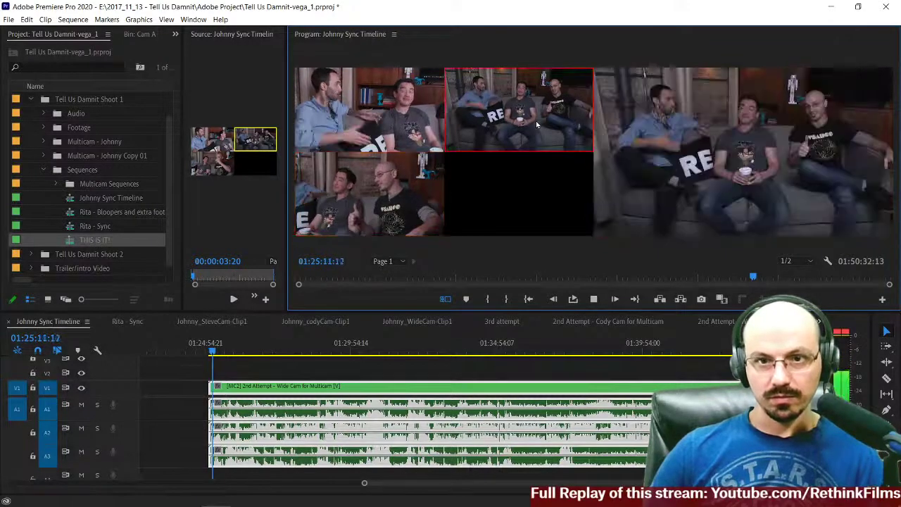
{"action": "left_click", "coordinate": [416, 119]}
{"action": "key", "text": "space"}
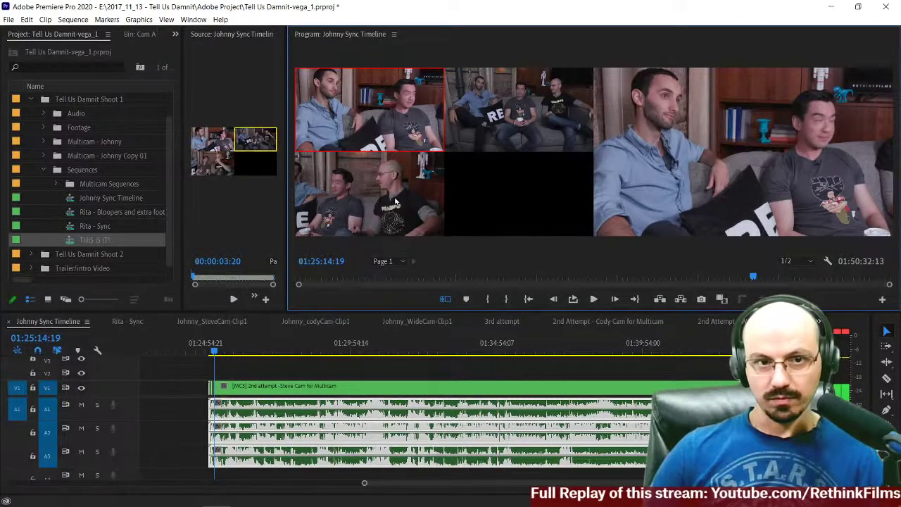
{"action": "left_click", "coordinate": [396, 202]}
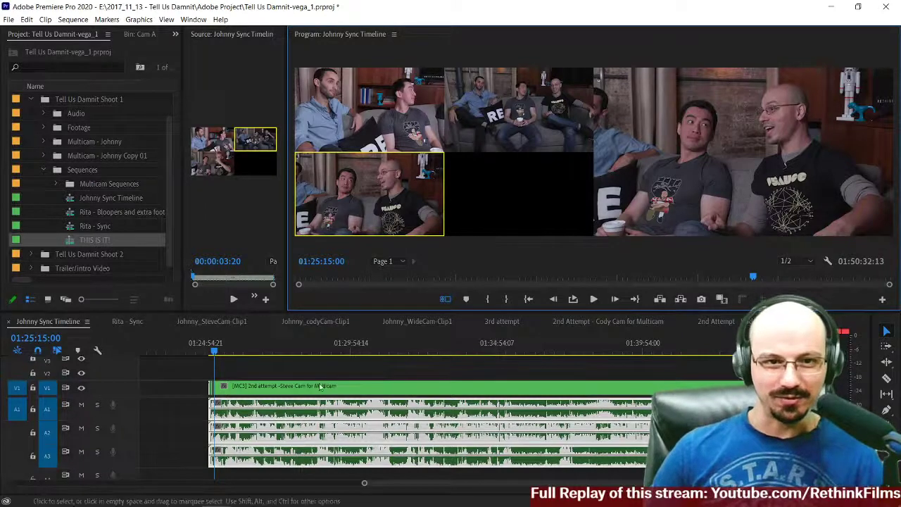
Step: Continue playing the multicam clip from 01:25:15:00, cut to the Wide Cam angle, and stop at about 01:25:24
{"action": "key", "text": "equal"}
{"action": "key", "text": "equal"}
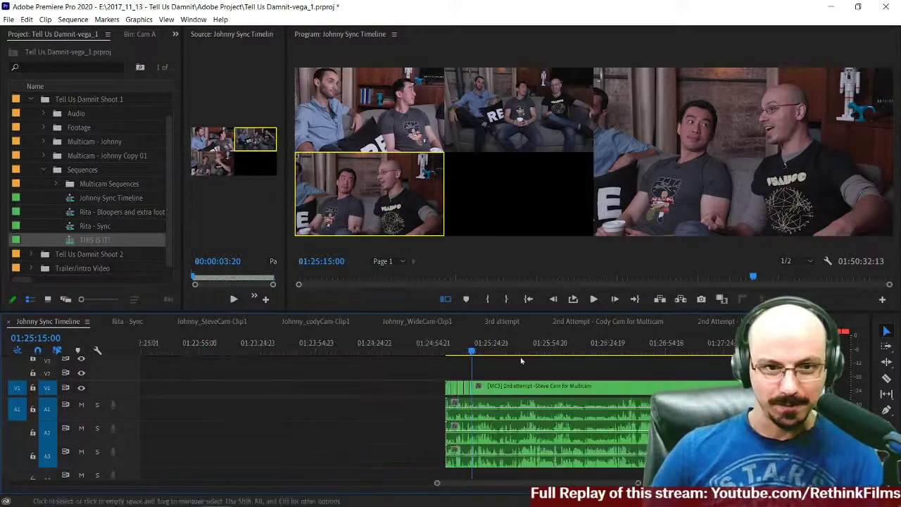
{"action": "key", "text": "space"}
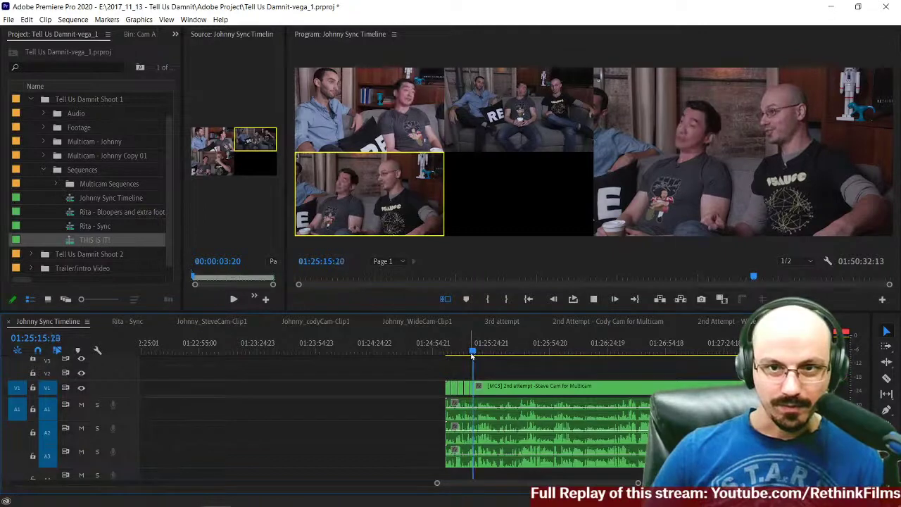
{"action": "left_click", "coordinate": [499, 109]}
{"action": "left_click", "coordinate": [499, 109]}
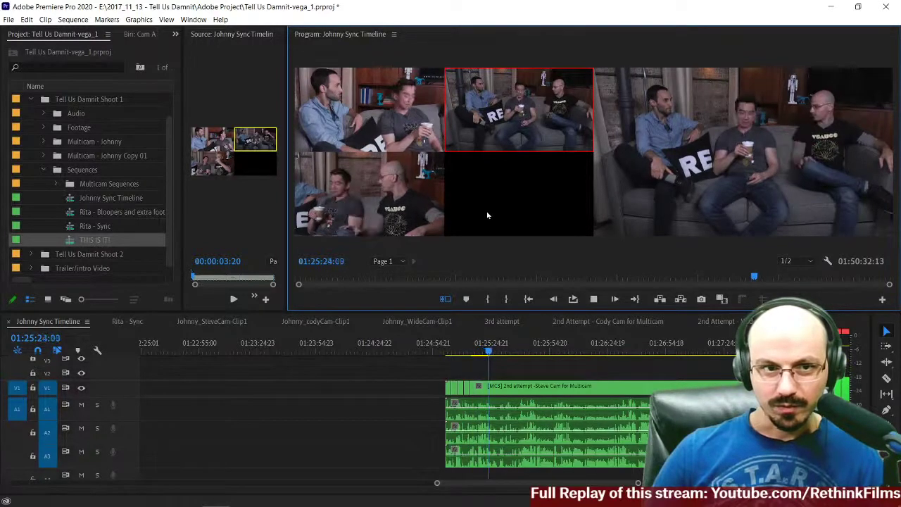
{"action": "key", "text": "space"}
Step: Set the program monitor's playback resolution to 1/4 and play the Wide Cam section to about 01:25:37 to check smoothness
{"action": "left_click", "coordinate": [807, 261]}
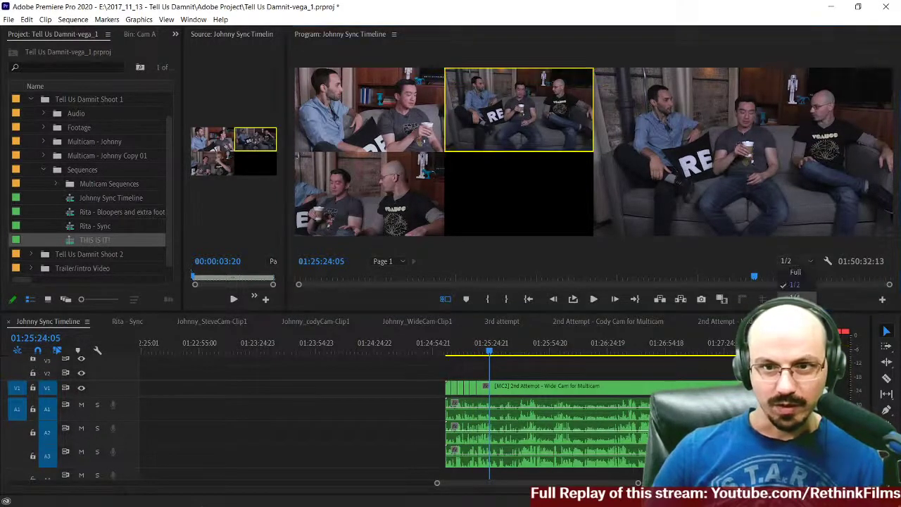
{"action": "left_click", "coordinate": [416, 299]}
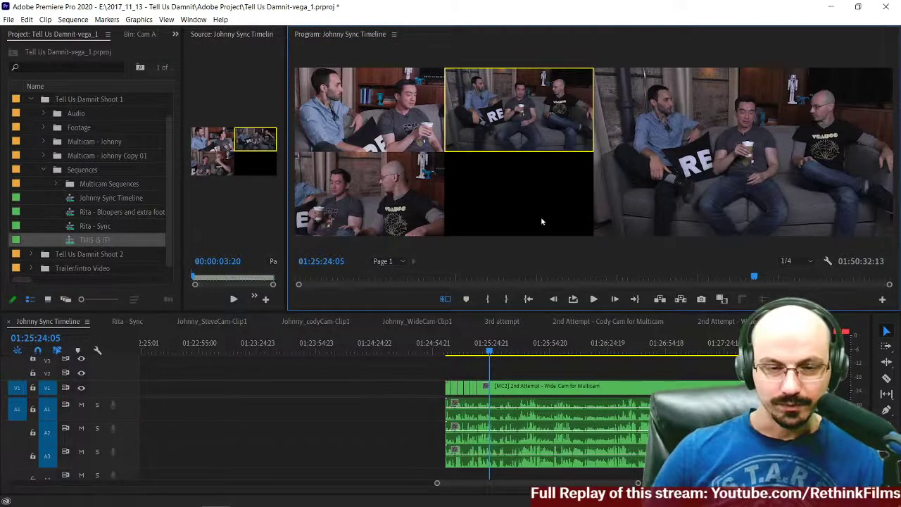
{"action": "key", "text": "space"}
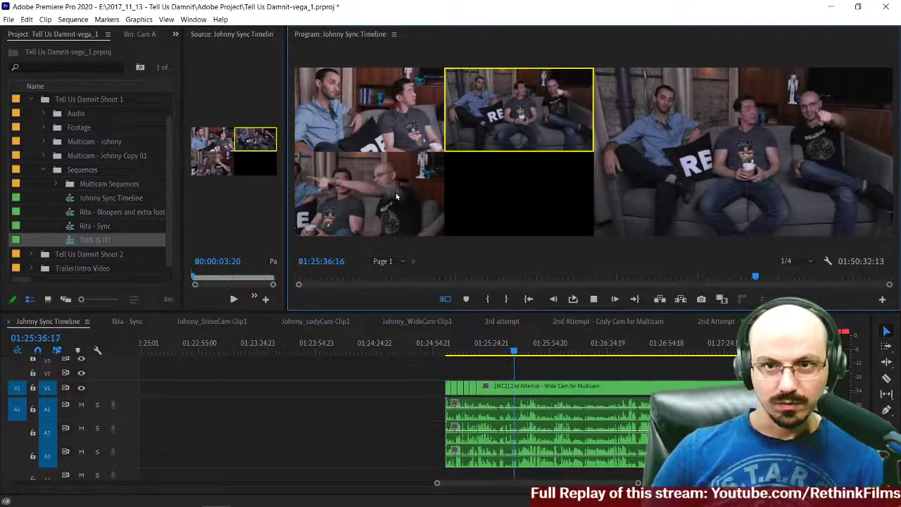
{"action": "key", "text": "space"}
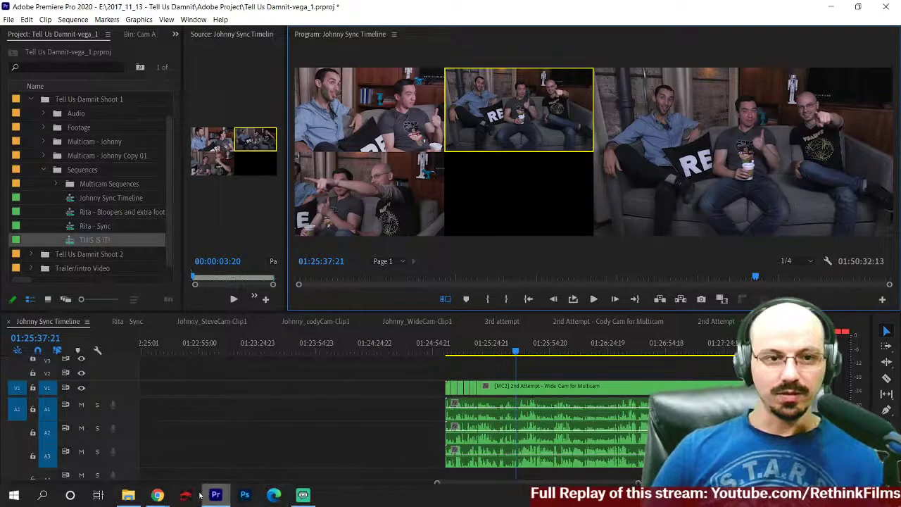
Step: Switch to Chrome, read the You Can't Multicam Merged Clips forum replies to the end, and return to Premiere Pro
{"action": "mouse_move", "coordinate": [157, 495]}
{"action": "left_click", "coordinate": [641, 451]}
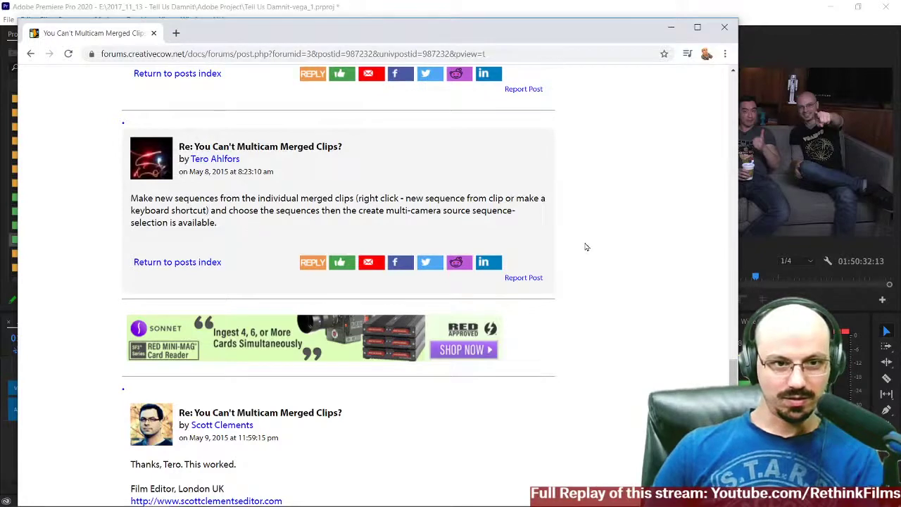
{"action": "scroll", "coordinate": [348, 328], "scroll_direction": "down", "scroll_amount": 2}
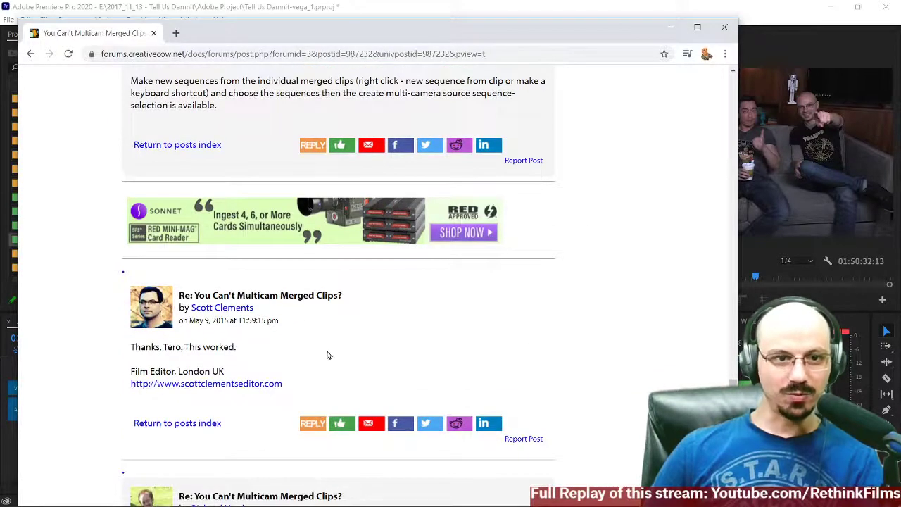
{"action": "scroll", "coordinate": [328, 356], "scroll_direction": "up", "scroll_amount": 2}
{"action": "scroll", "coordinate": [328, 355], "scroll_direction": "down", "scroll_amount": 2}
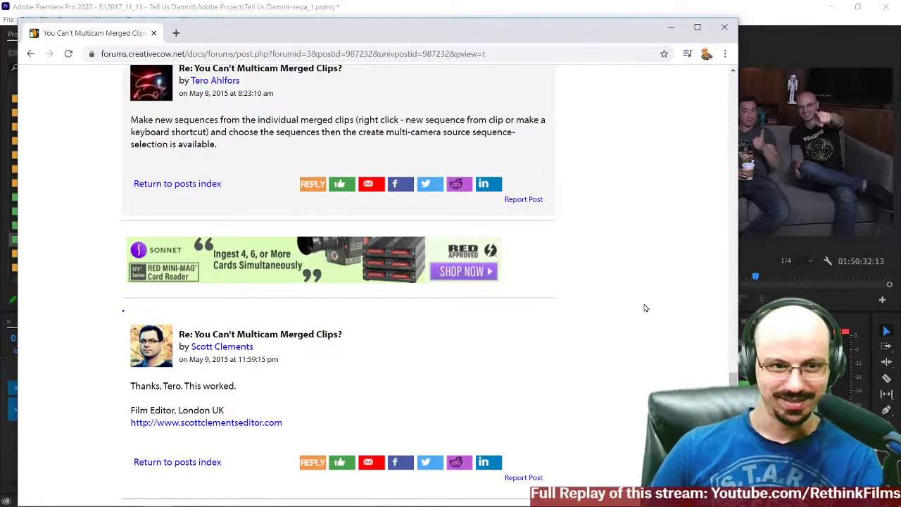
{"action": "scroll", "coordinate": [645, 308], "scroll_direction": "down", "scroll_amount": 4}
{"action": "scroll", "coordinate": [645, 308], "scroll_direction": "down", "scroll_amount": 2}
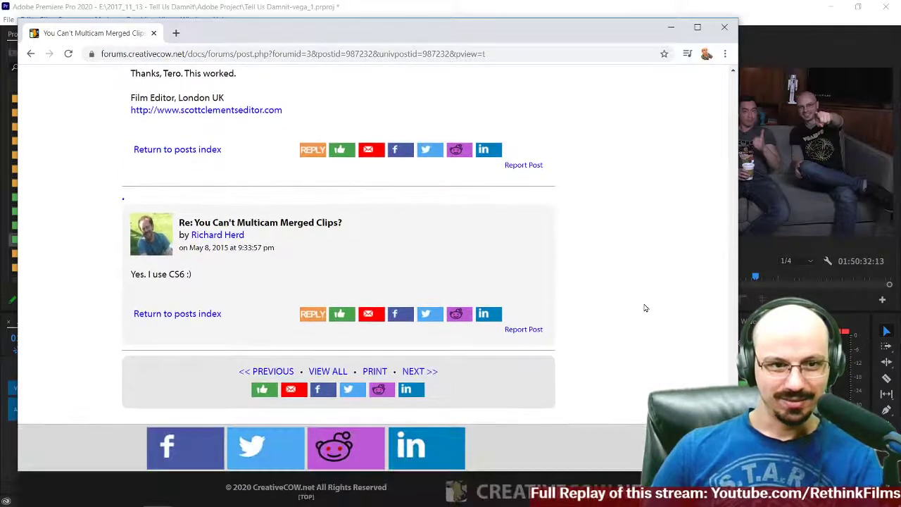
{"action": "left_click", "coordinate": [671, 28]}
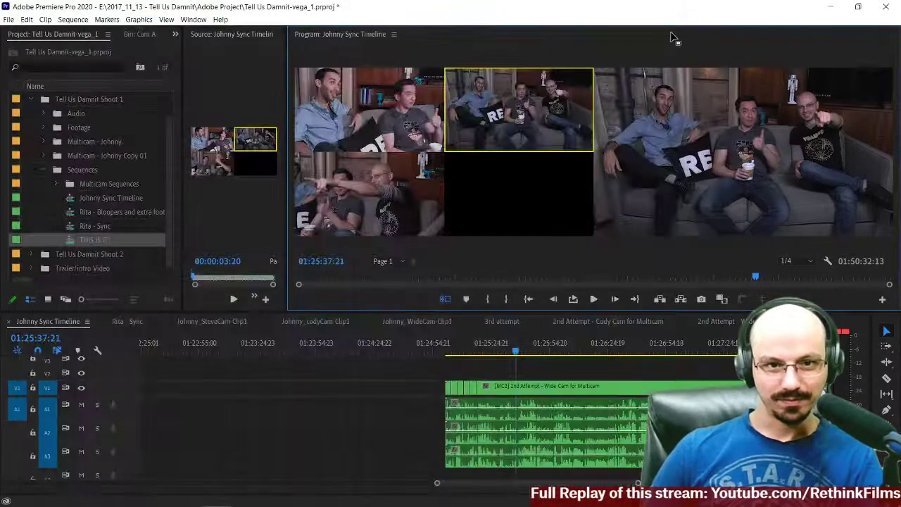
Step: Return the playhead to the start of the multicam clip and set the program monitor's playback resolution to 1/8
{"action": "left_click", "coordinate": [431, 353]}
{"action": "left_click", "coordinate": [443, 355]}
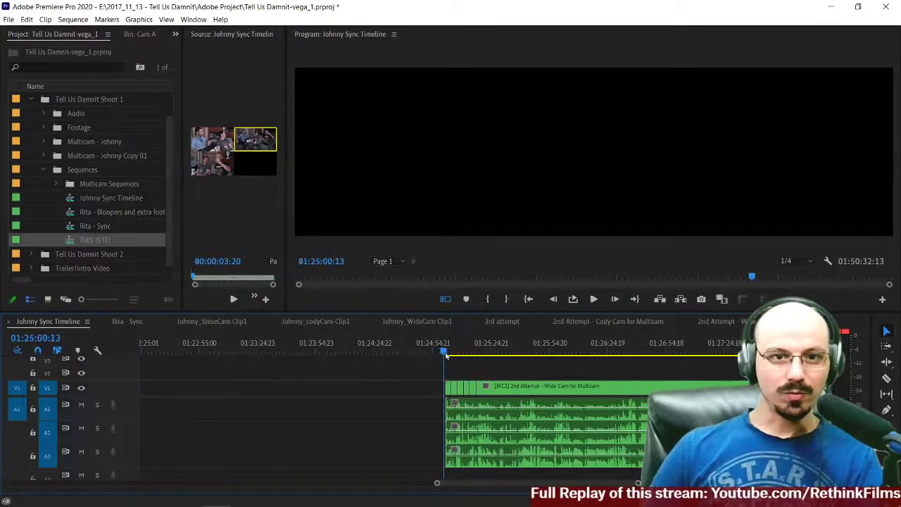
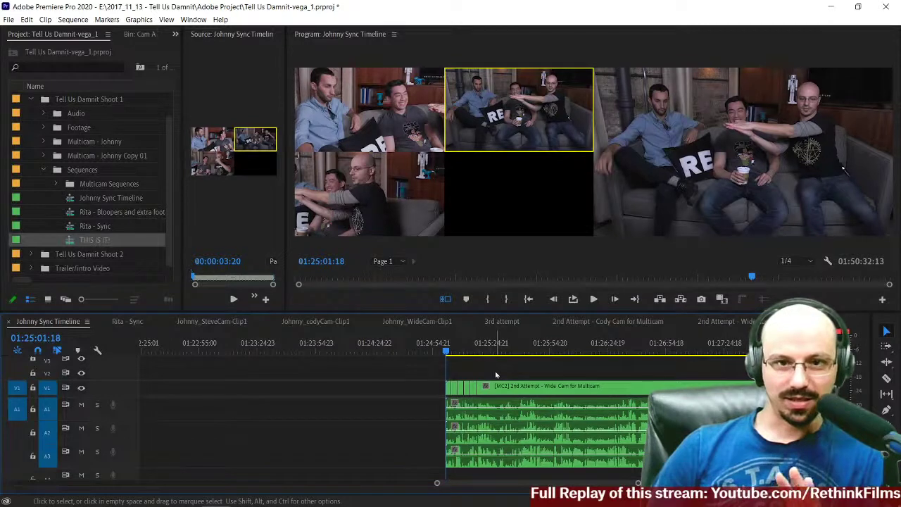
{"action": "left_click", "coordinate": [402, 261]}
{"action": "left_click", "coordinate": [501, 264]}
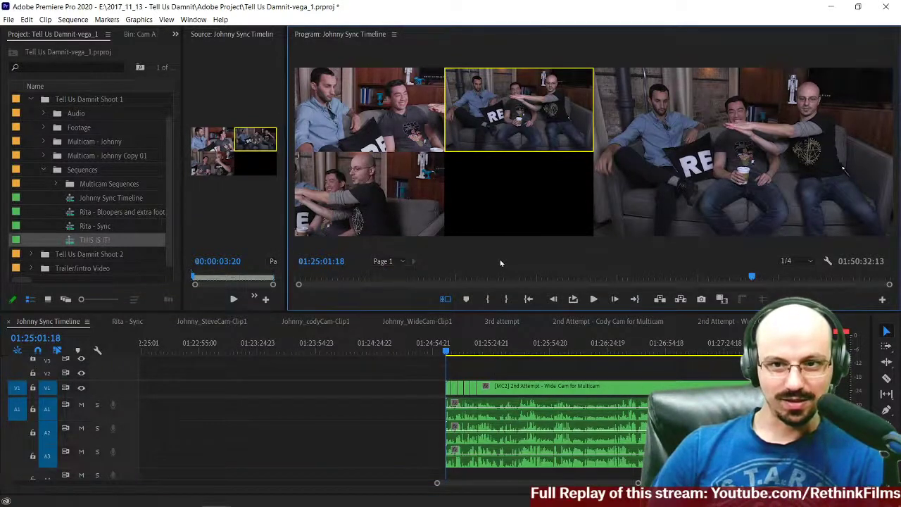
{"action": "left_click", "coordinate": [810, 262]}
{"action": "left_click", "coordinate": [795, 310]}
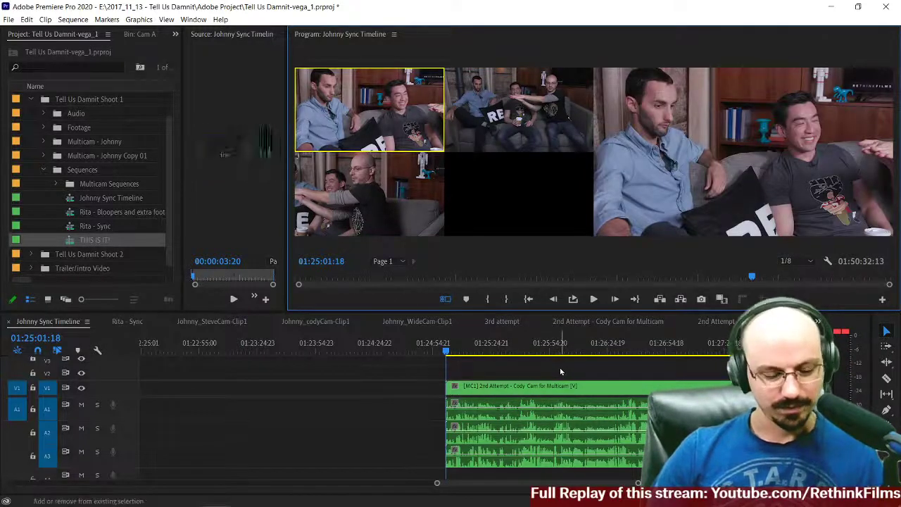
Step: Switch the uncut multicam clip to the Wide Cam angle and play it from near its start to about 01:25:38
{"action": "key", "text": "2"}
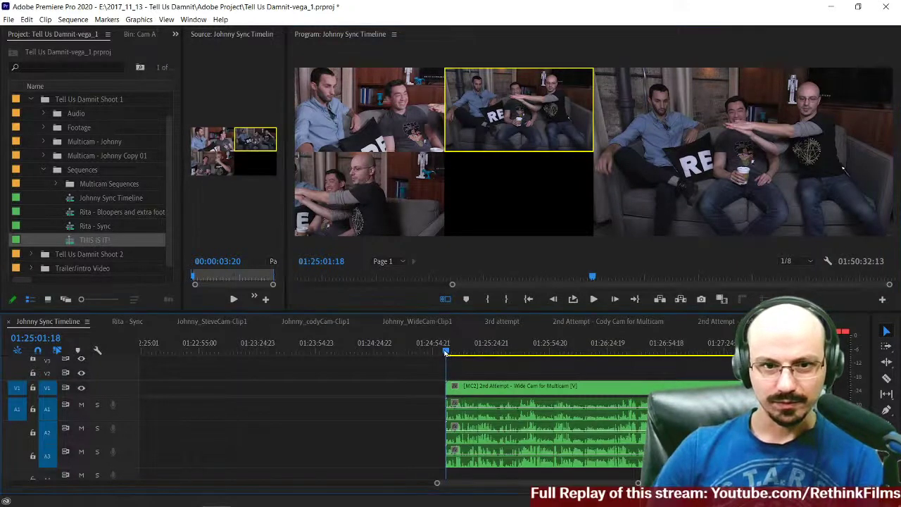
{"action": "key", "text": "="}
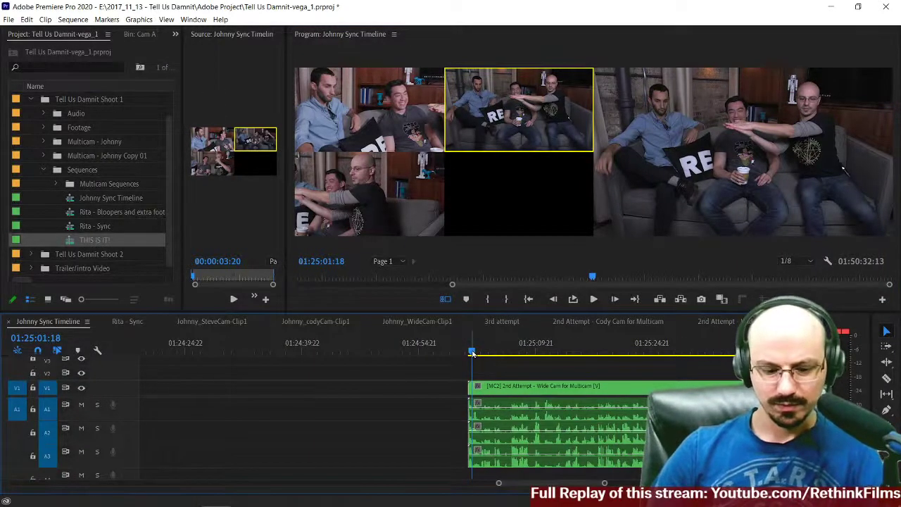
{"action": "key", "text": "="}
{"action": "scroll", "coordinate": [472, 354], "scroll_direction": "up", "scroll_amount": 1}
{"action": "left_click", "coordinate": [481, 356]}
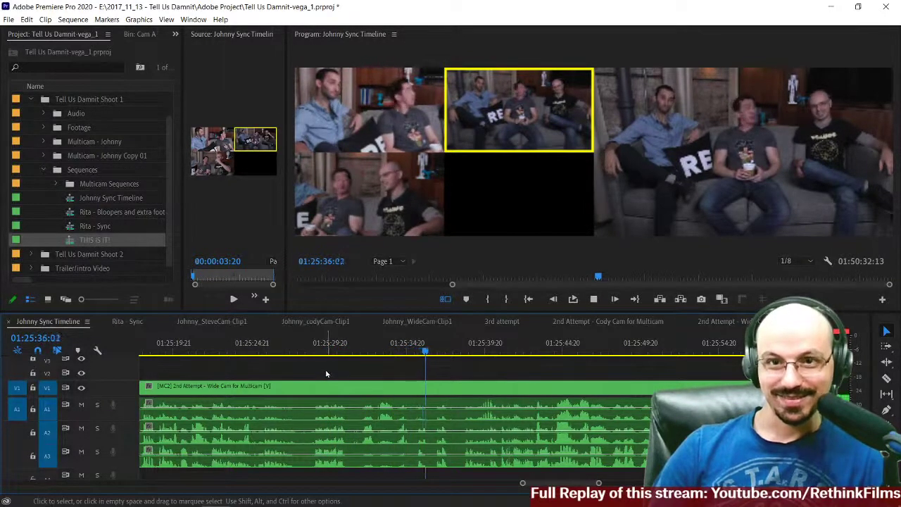
{"action": "key", "text": "space"}
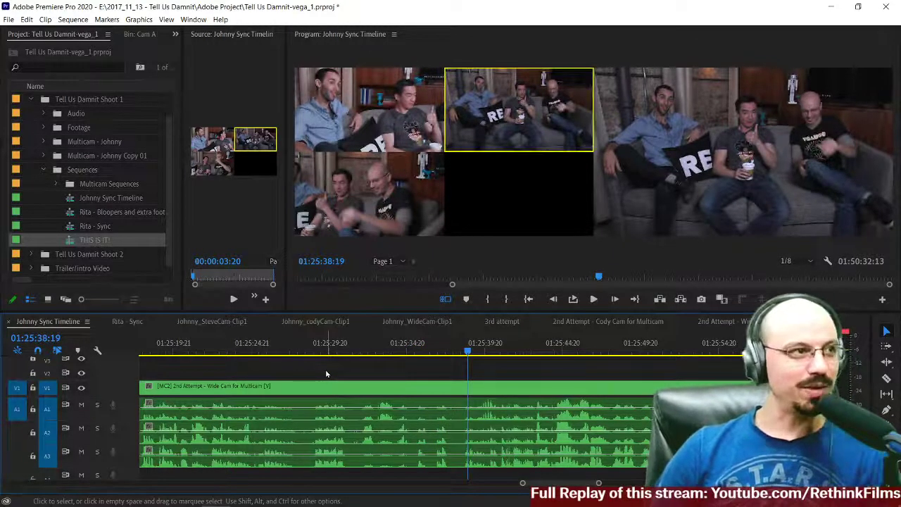
Step: Replay the uncut Wide Cam clip from about 01:25:37 to 01:25:38 to check playback
{"action": "scroll", "coordinate": [249, 366], "scroll_direction": "up", "scroll_amount": 5}
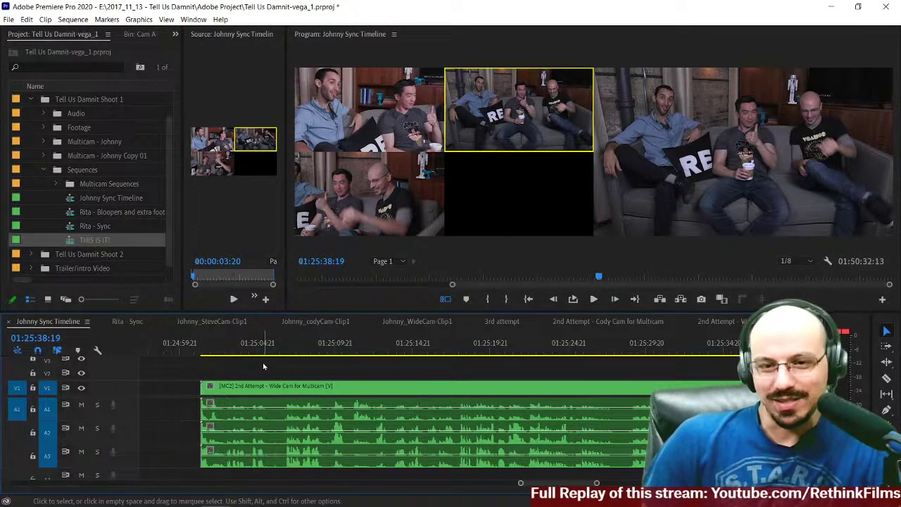
{"action": "scroll", "coordinate": [458, 366], "scroll_direction": "down", "scroll_amount": 1}
{"action": "left_click", "coordinate": [694, 352]}
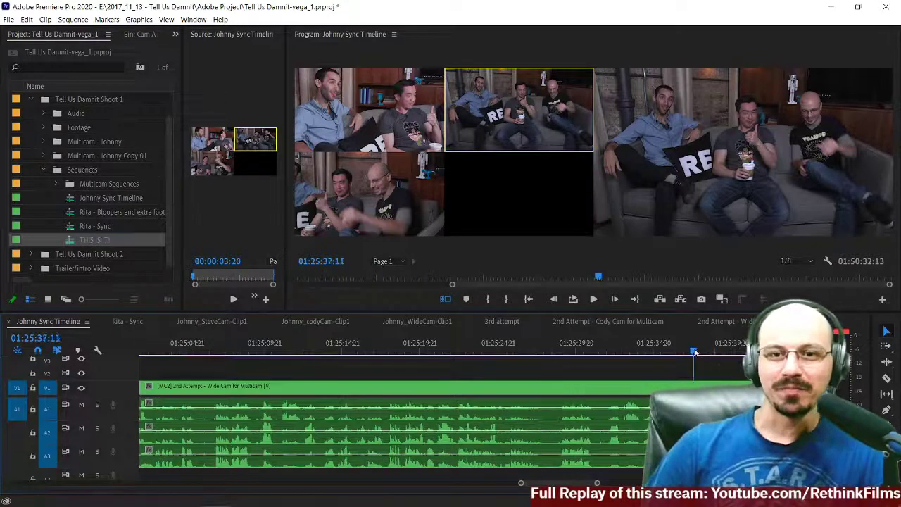
{"action": "key", "text": "space"}
{"action": "key", "text": "space"}
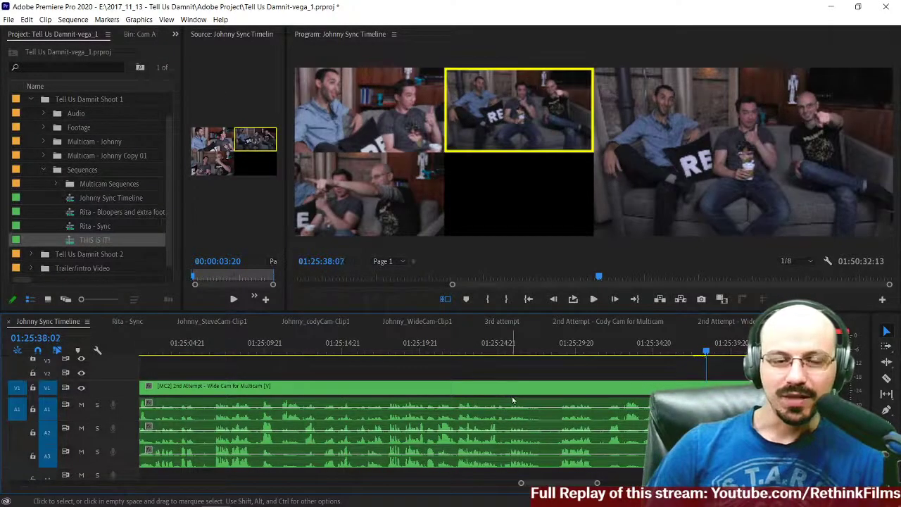
Step: Play the multicam clip from its start, cut it with its audio at 01:25:06:15, and delete the part before the cut
{"action": "scroll", "coordinate": [148, 370], "scroll_direction": "up", "scroll_amount": 3}
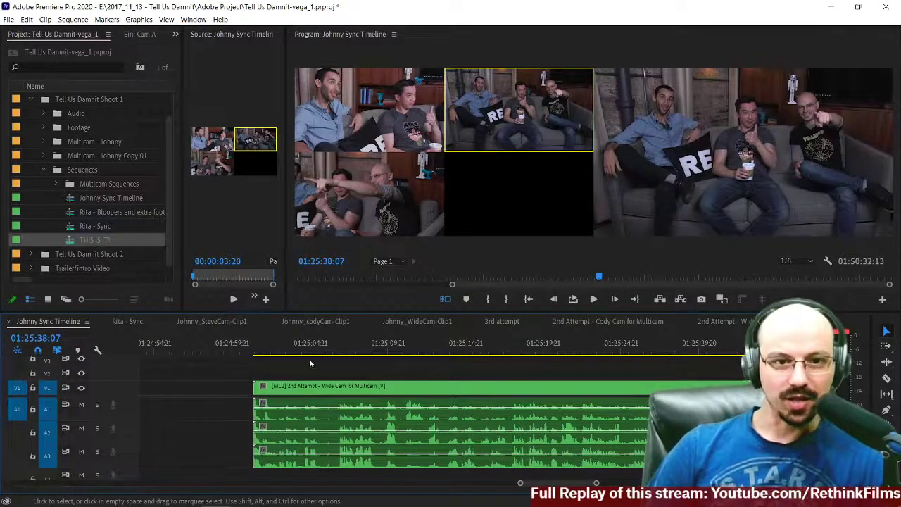
{"action": "left_click", "coordinate": [252, 347]}
{"action": "key", "text": "space"}
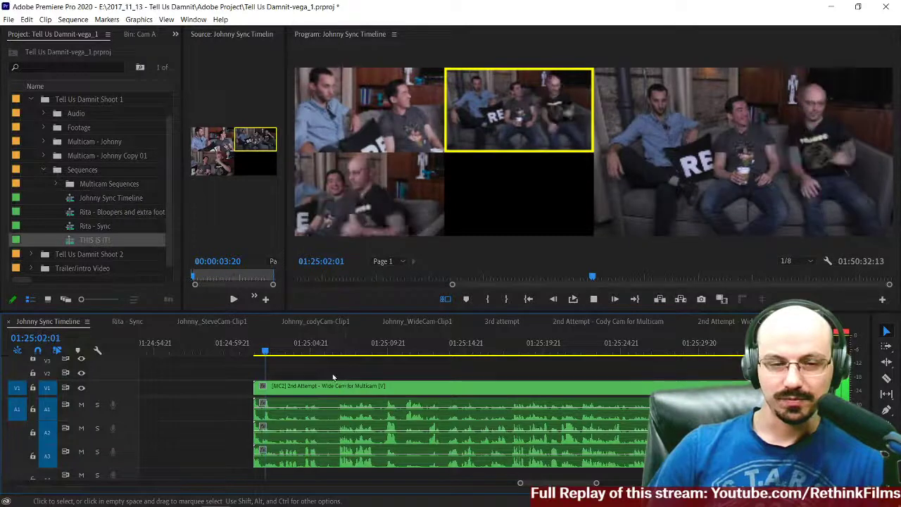
{"action": "key", "text": "equal"}
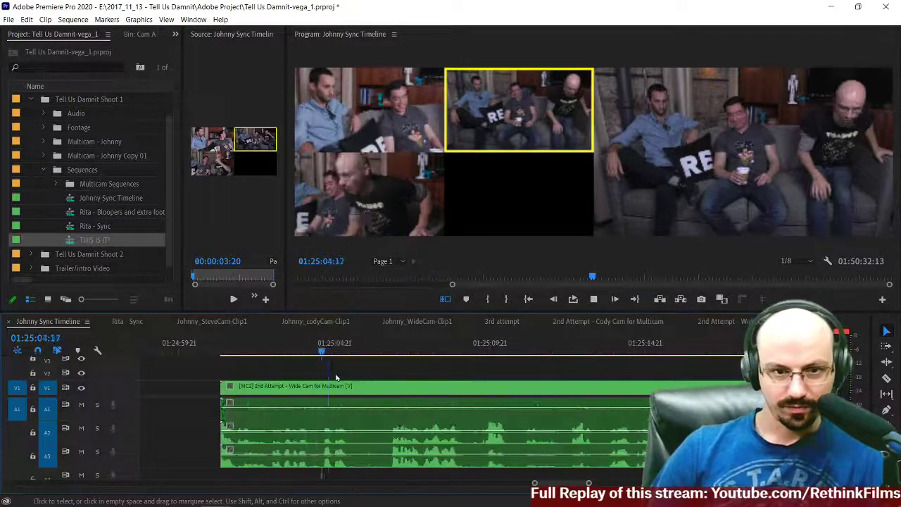
{"action": "key", "text": "space"}
{"action": "key", "text": "c"}
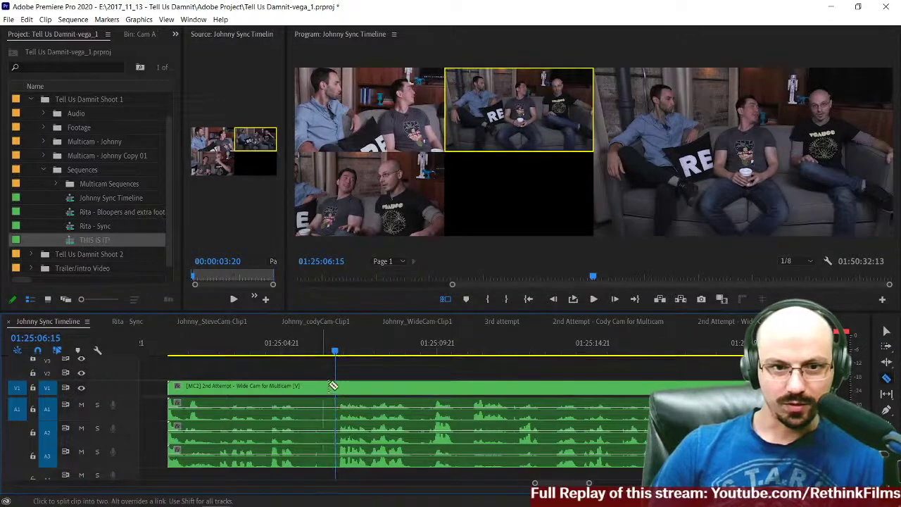
{"action": "left_click", "coordinate": [335, 386]}
{"action": "key", "text": "v"}
{"action": "left_click", "coordinate": [274, 423]}
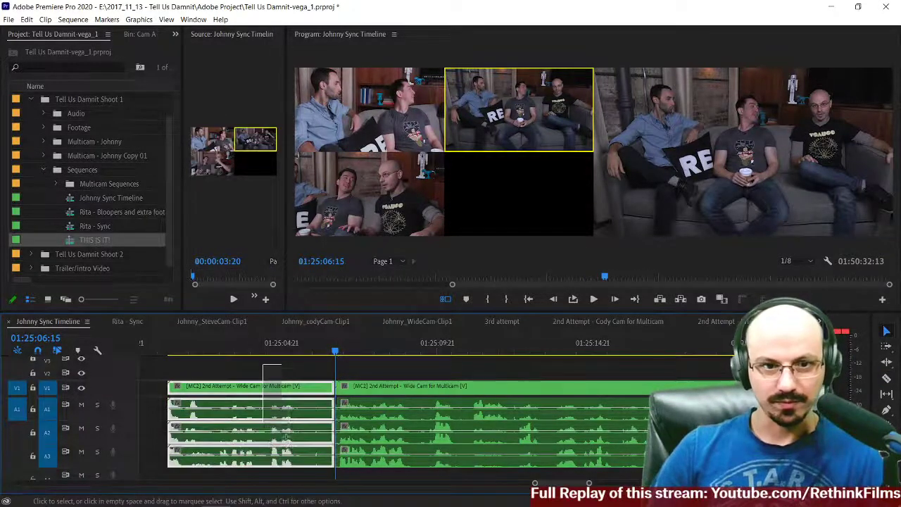
{"action": "key", "text": "Delete"}
Step: Play on through the multicam clip and split it with its audio at 01:25:17:20
{"action": "key", "text": "space"}
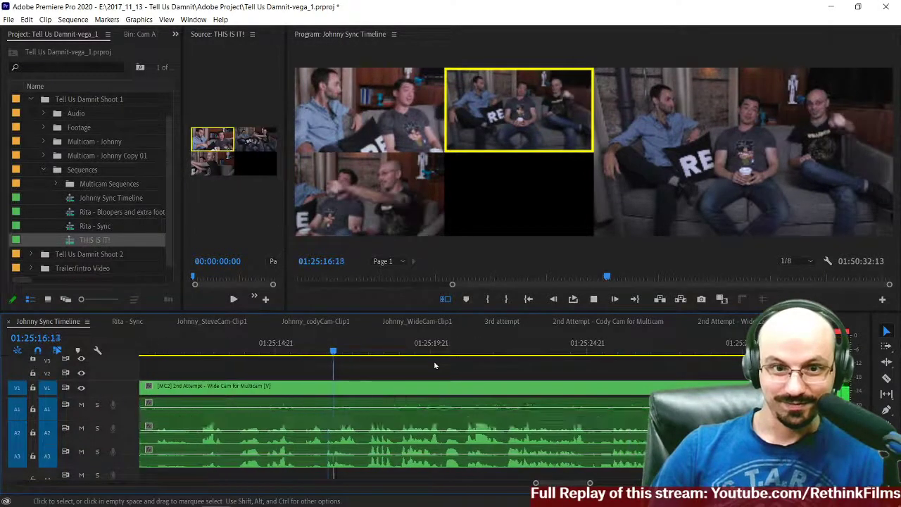
{"action": "key", "text": "space"}
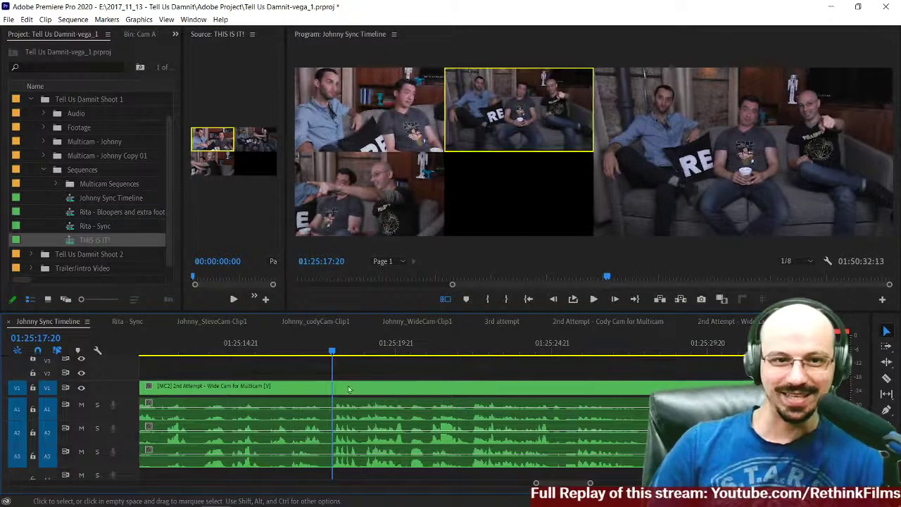
{"action": "key", "text": "c"}
{"action": "left_click", "coordinate": [336, 389]}
{"action": "key", "text": "v"}
{"action": "key", "text": "space"}
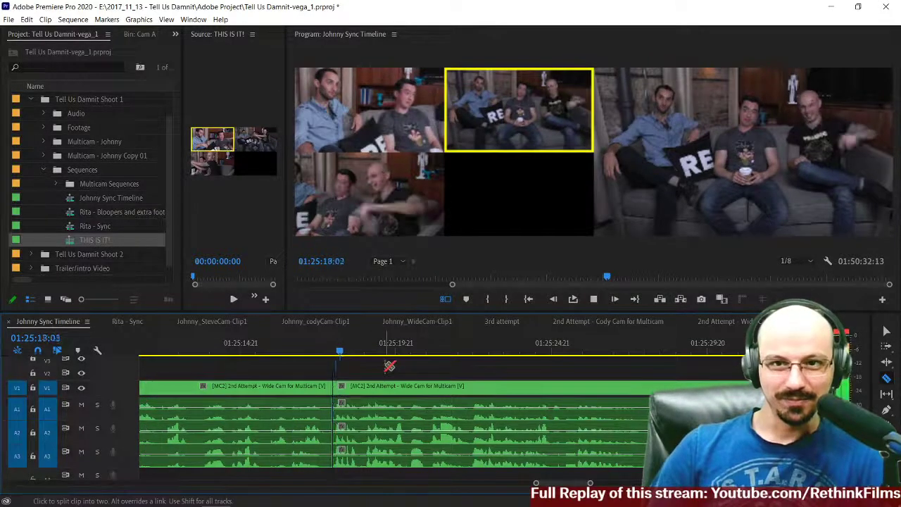
Step: Move the first section of the multicam clip and its audio about 1.5 seconds earlier, leaving a gap before the second section
{"action": "scroll", "coordinate": [385, 369], "scroll_direction": "up", "scroll_amount": 3}
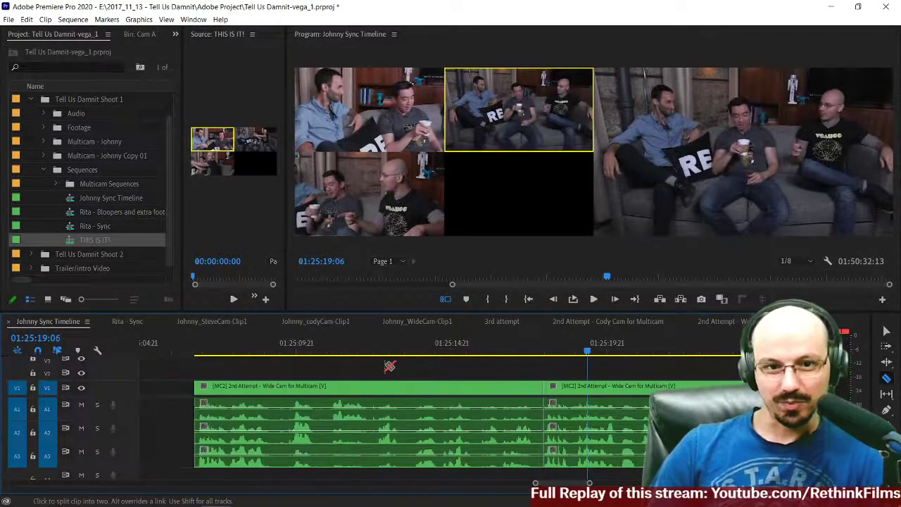
{"action": "left_click_drag", "start_coordinate": [391, 389], "coordinate": [343, 390]}
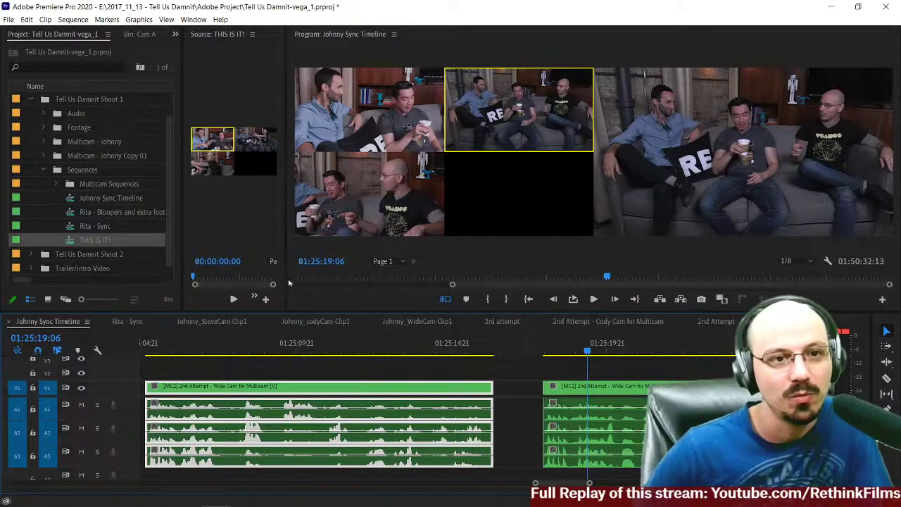
{"action": "scroll", "coordinate": [146, 238], "scroll_direction": "up", "scroll_amount": 2}
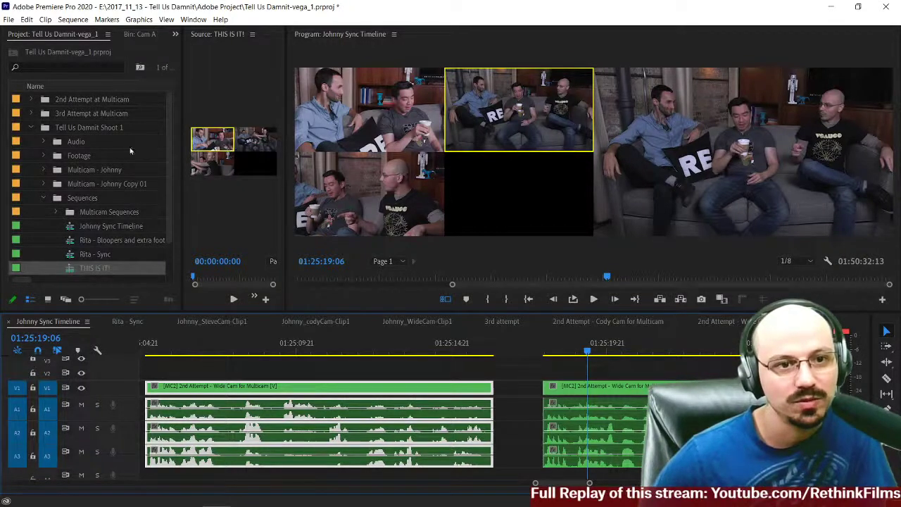
{"action": "scroll", "coordinate": [129, 151], "scroll_direction": "down", "scroll_amount": 2}
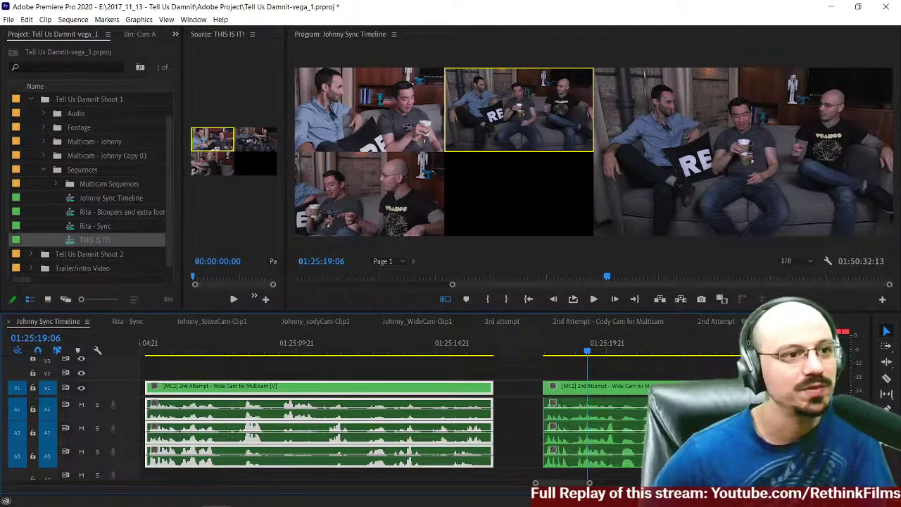